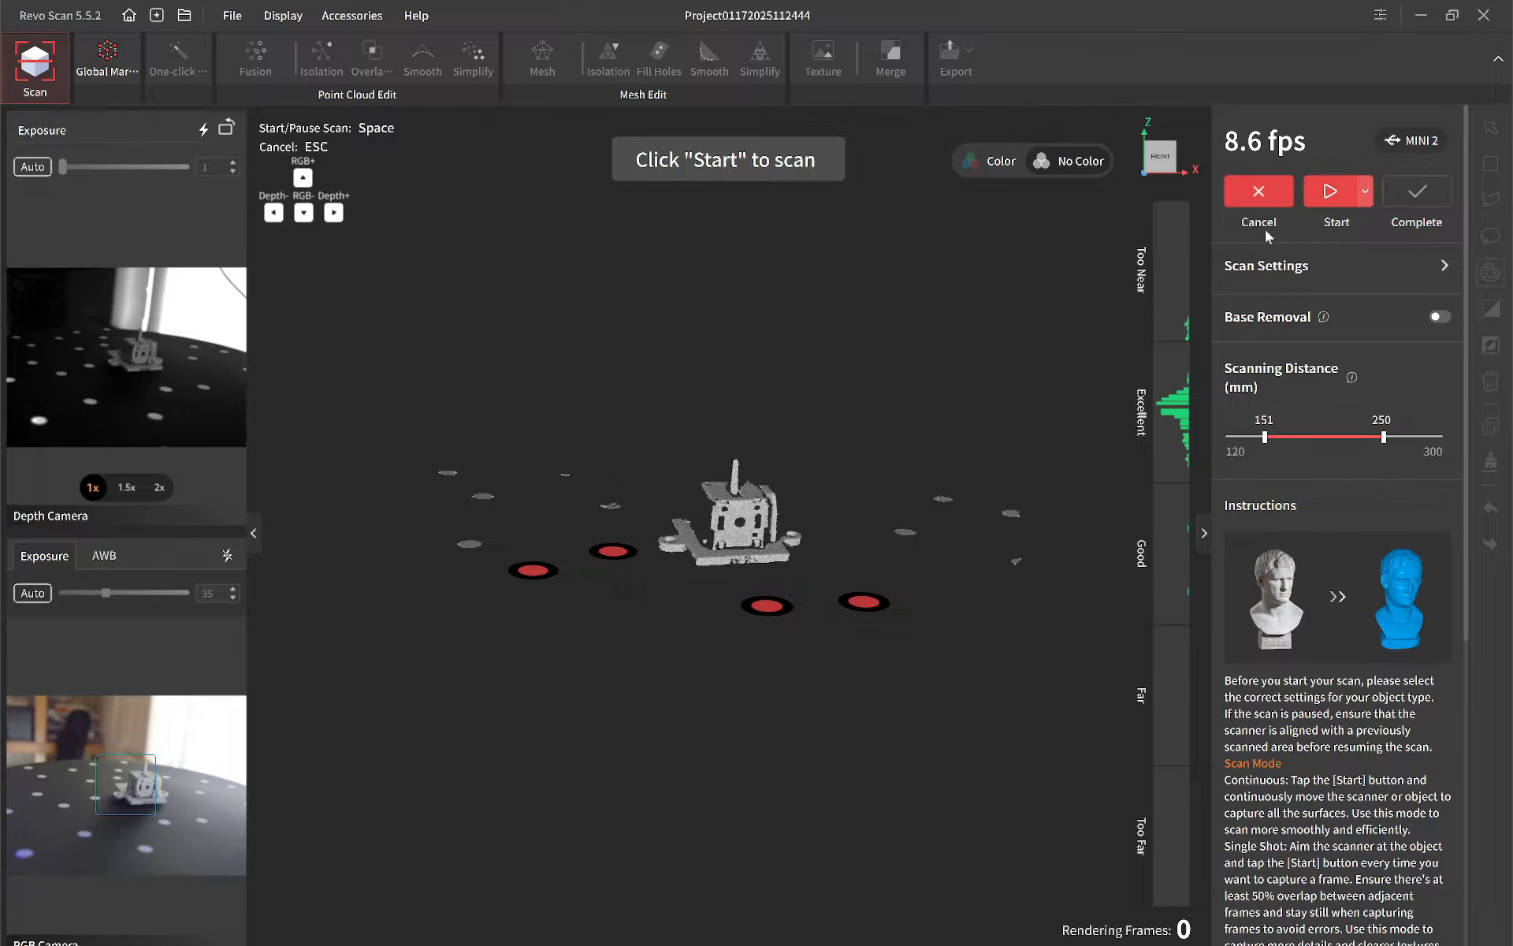
# Step: Record a continuous scan of the upright part on the marker turntable and complete it
pyautogui.click(1333, 197)
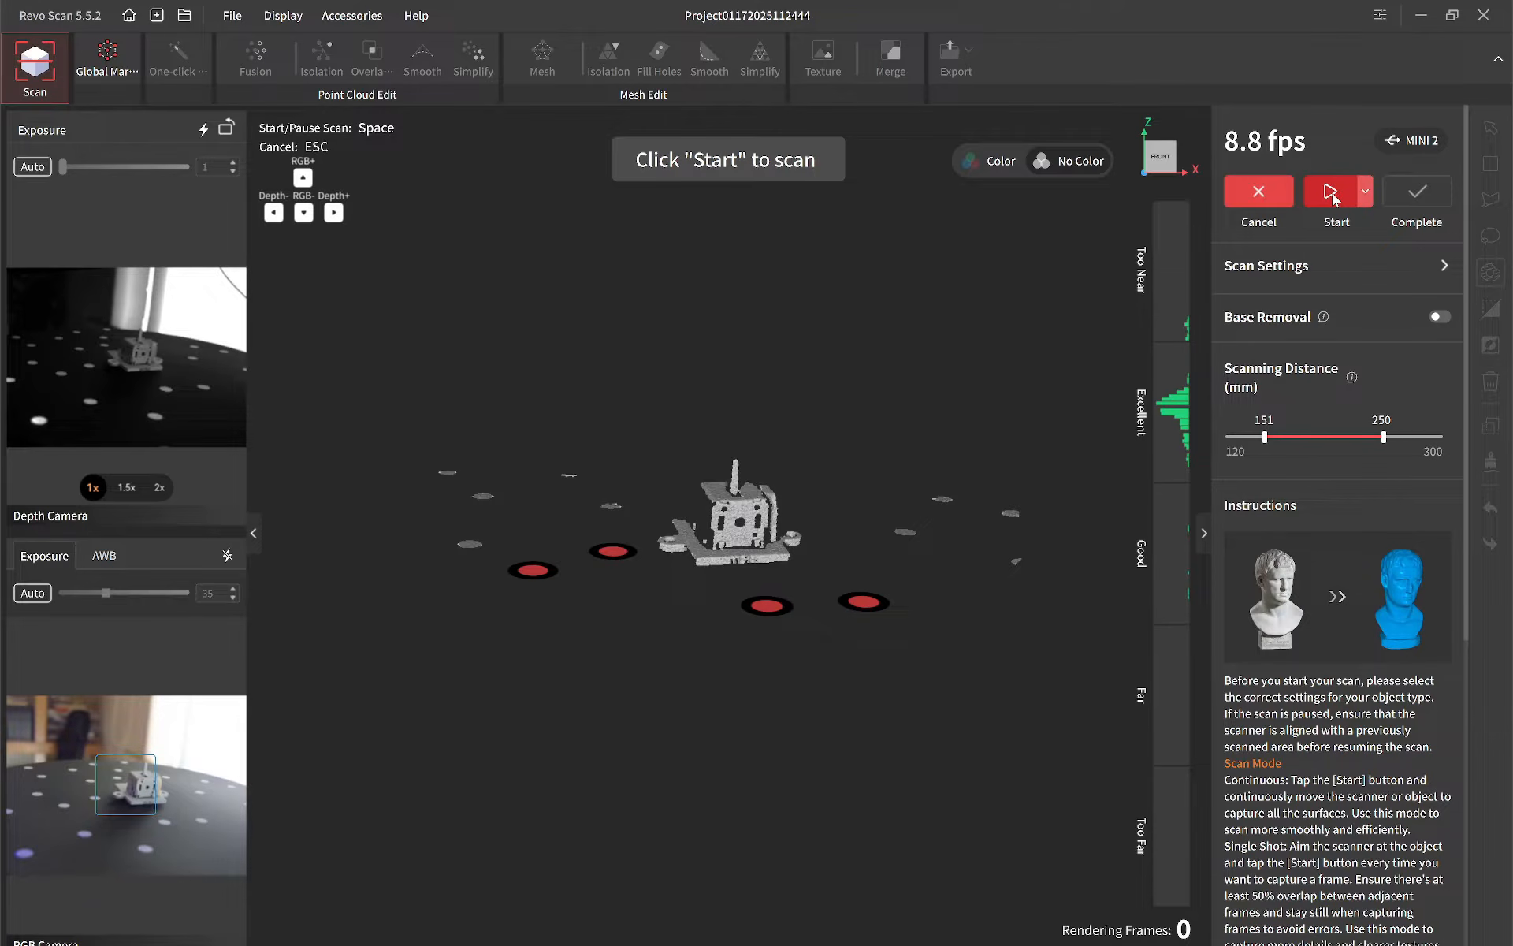
pyautogui.click(1333, 197)
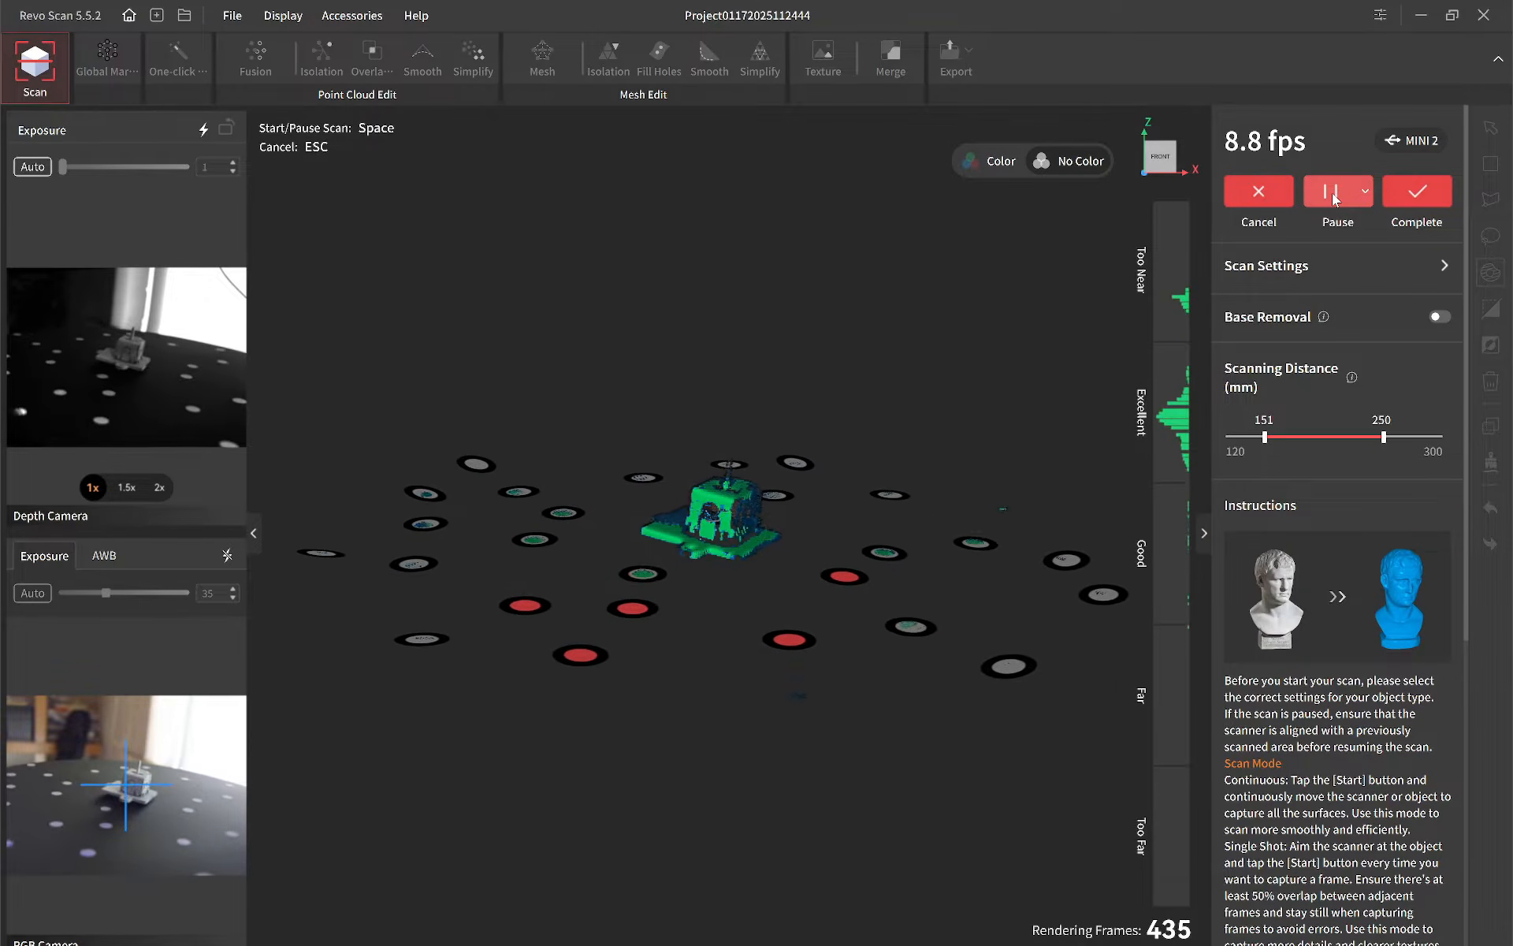
pyautogui.click(1426, 191)
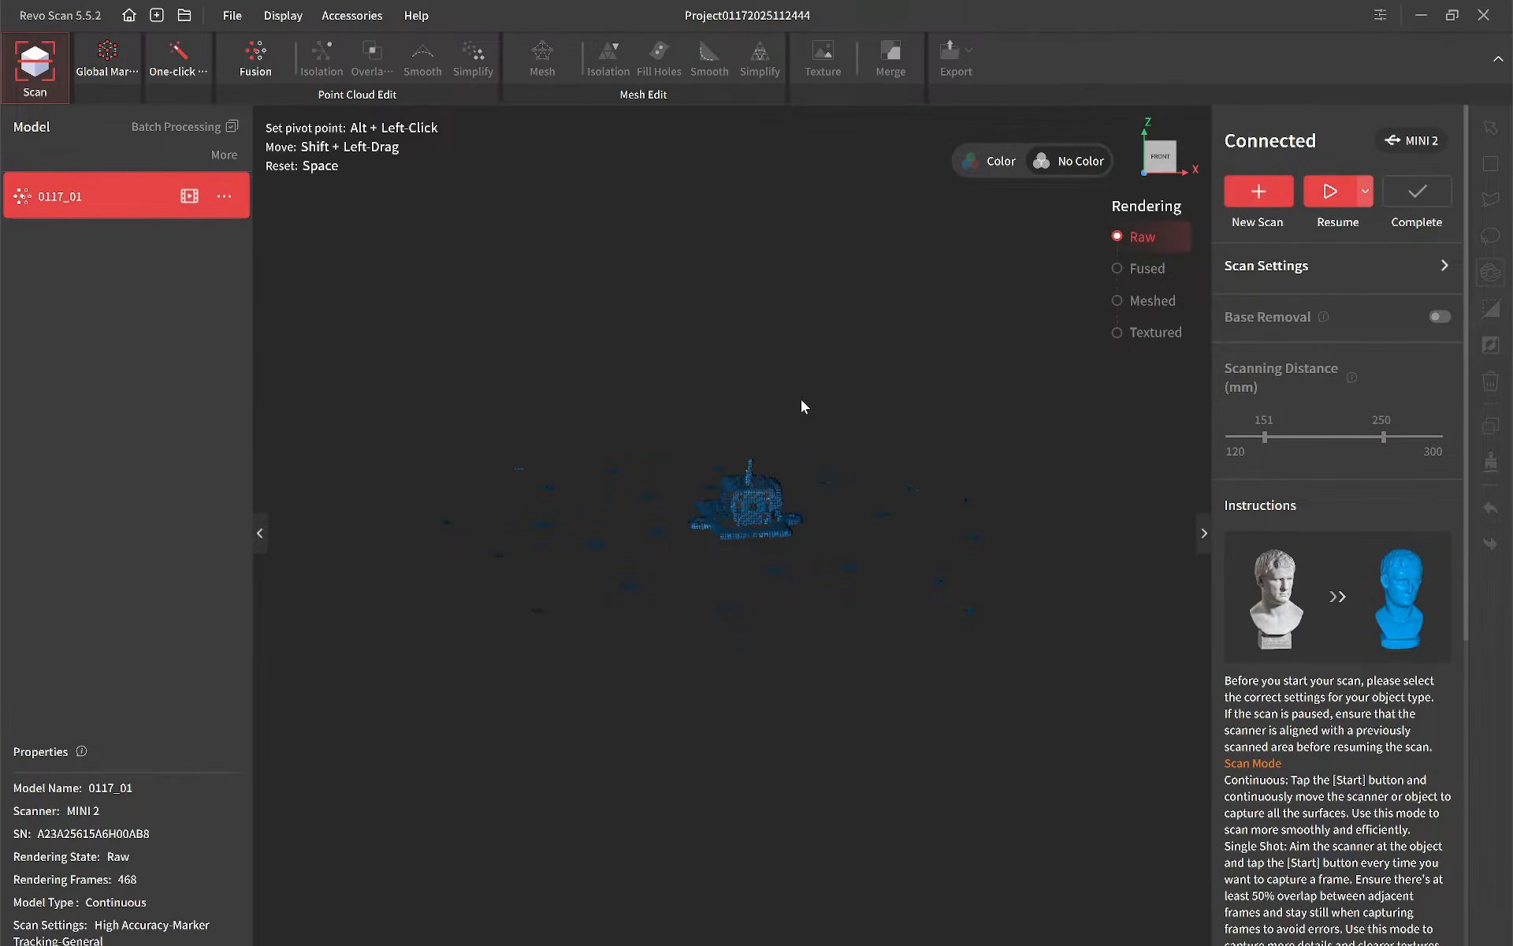
# Step: Fuse the first scan with the Advanced method at 0.05 mm point distance, removing marker points with a 6.5 mm hole radius
pyautogui.scroll(5, 762, 497)
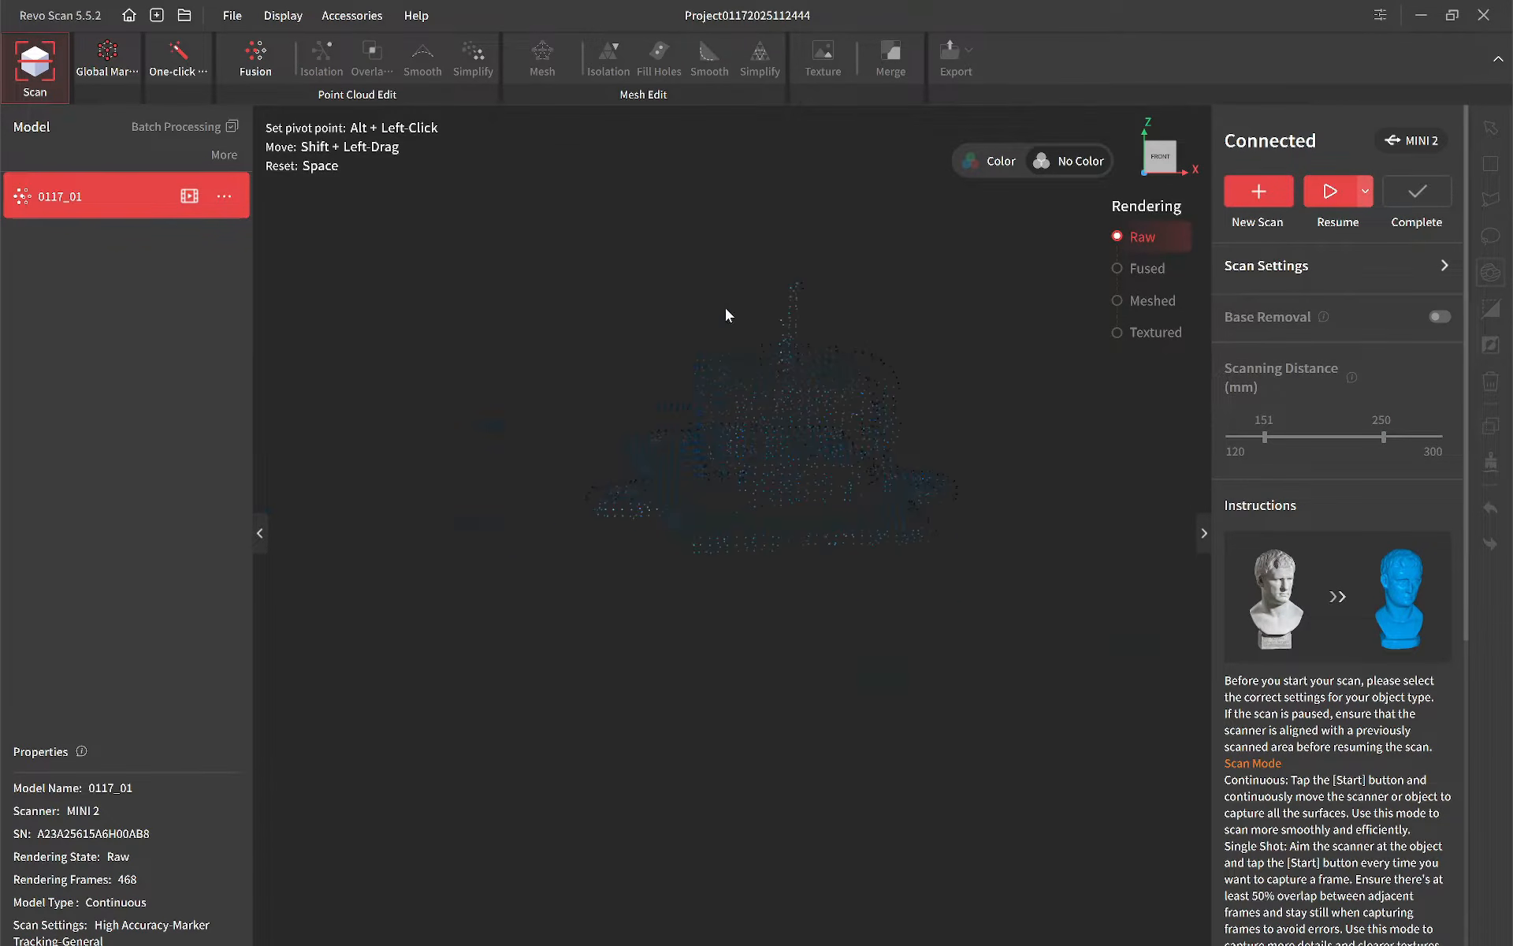
pyautogui.click(255, 55)
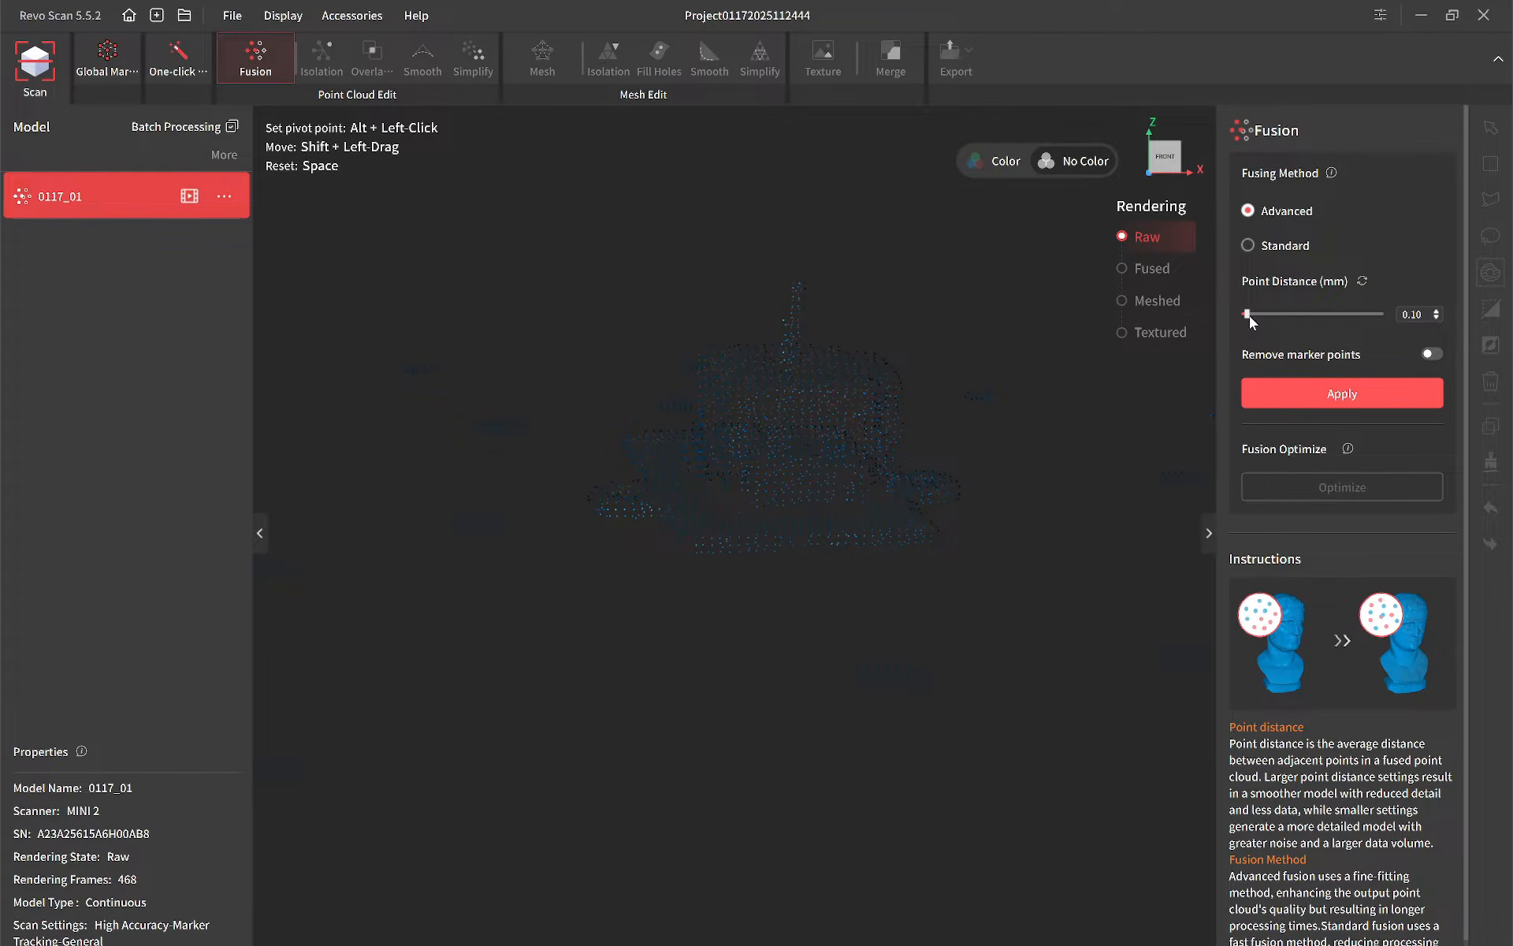
pyautogui.moveTo(1250, 315); pyautogui.dragTo(1243, 317)
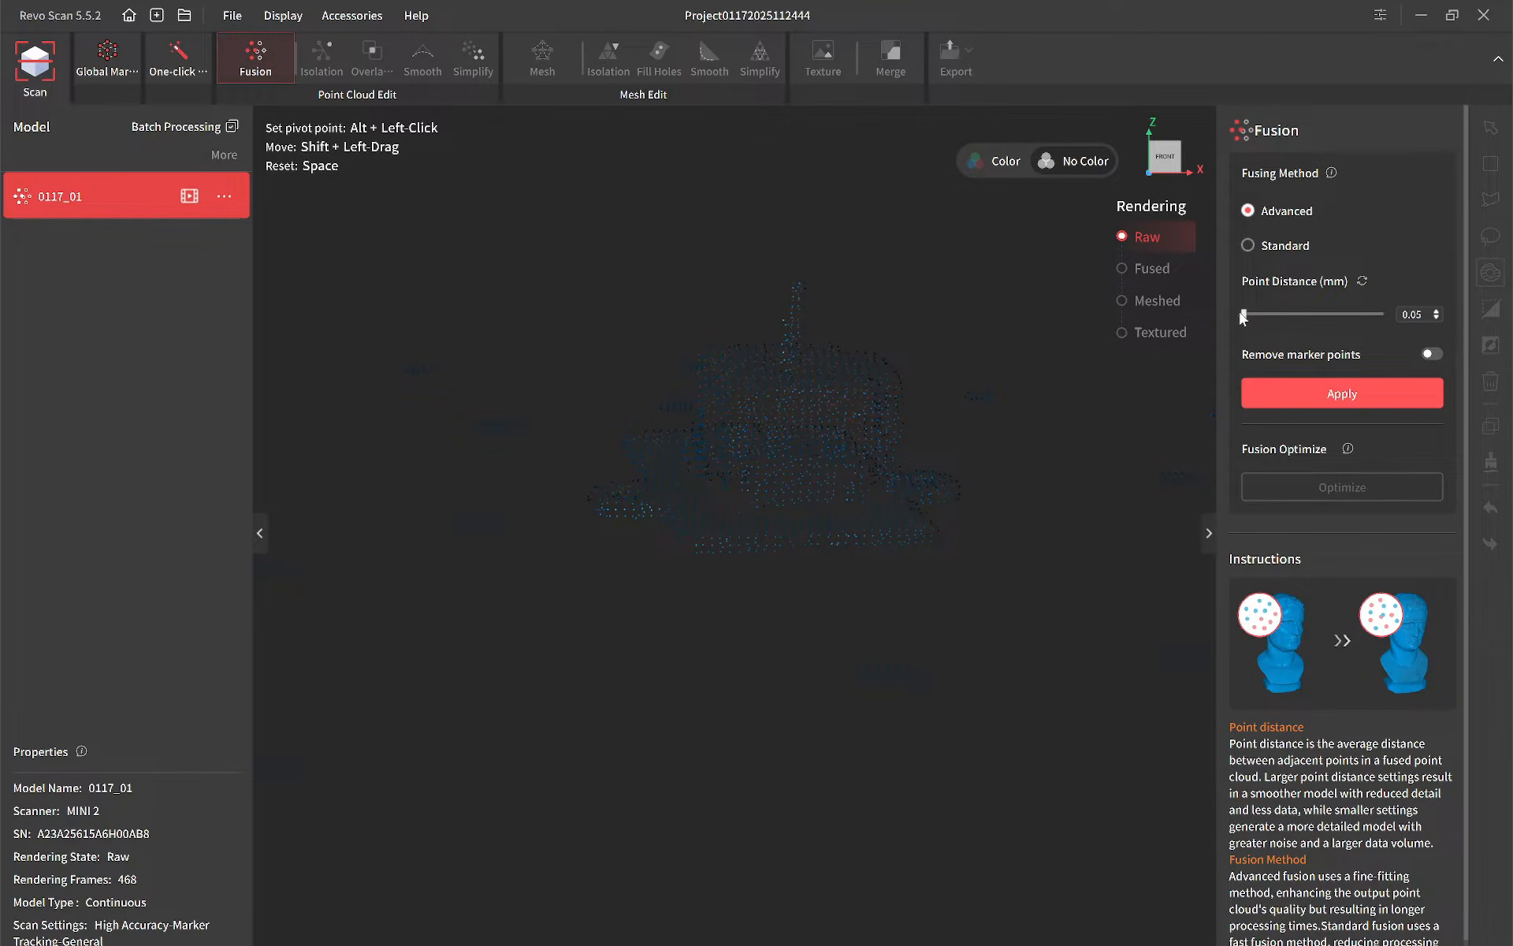
pyautogui.click(1435, 353)
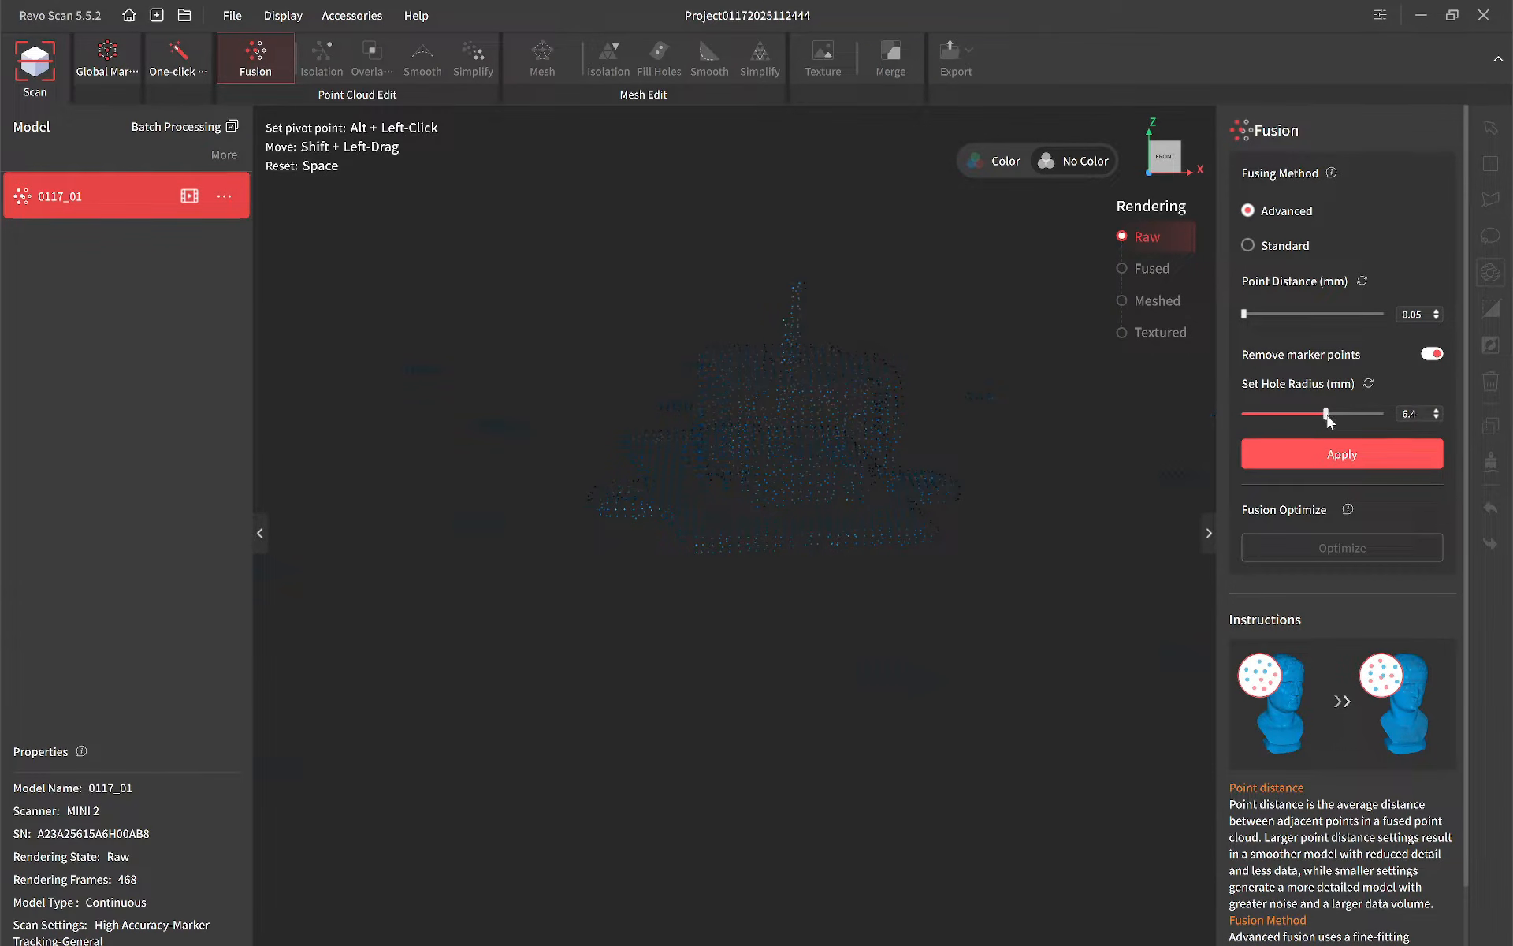
pyautogui.click(1341, 464)
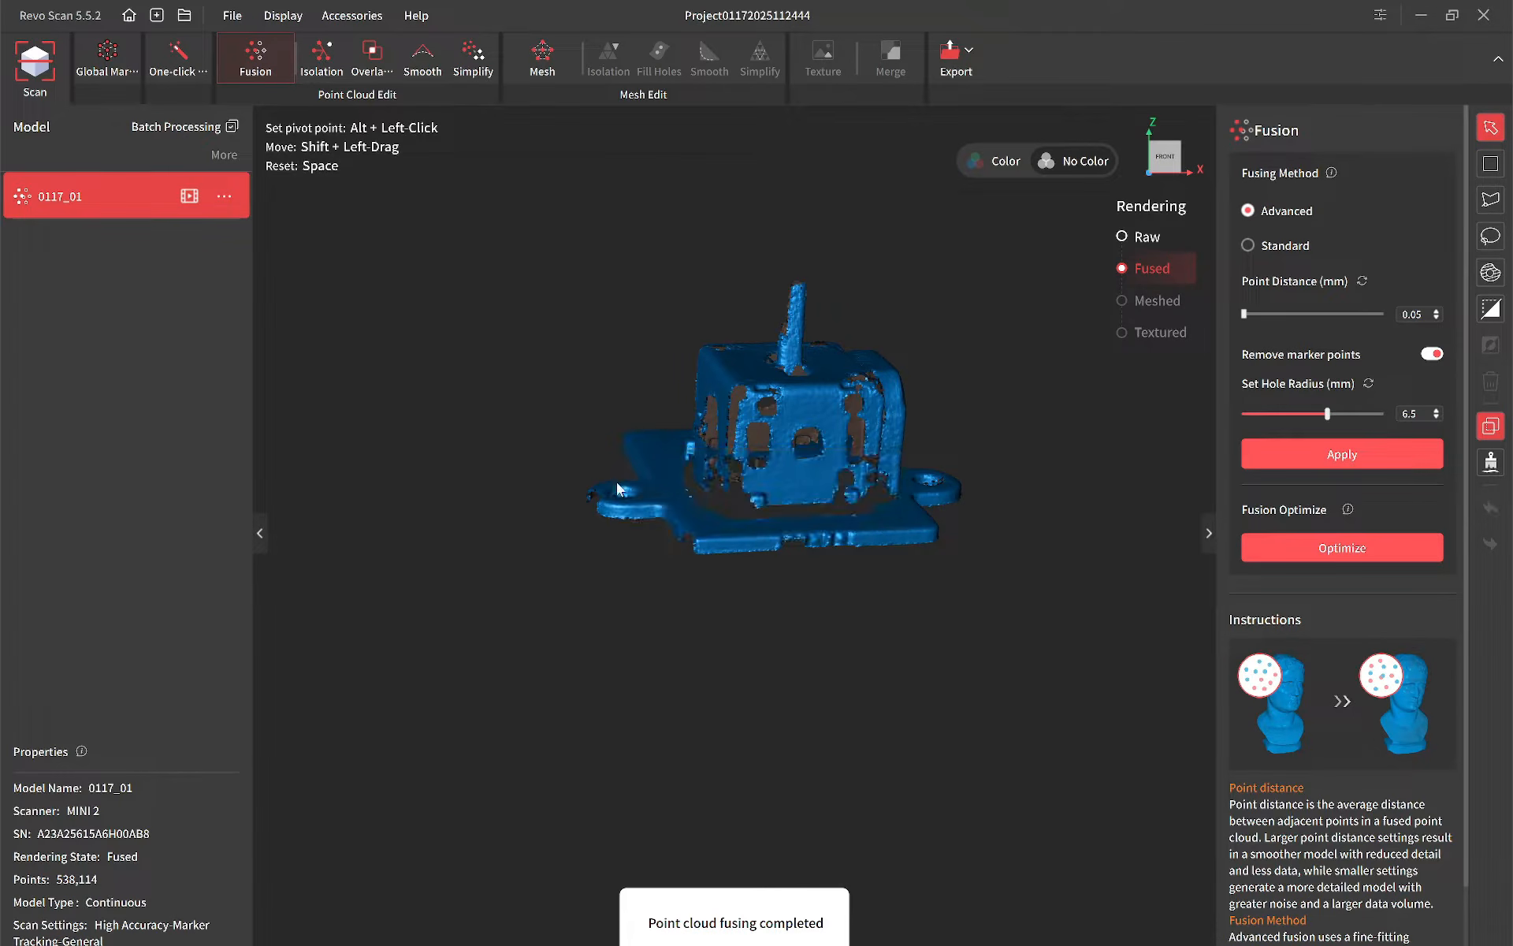
# Step: Detect and remove isolated points from the fused first scan at a 15.0% isolation rate
pyautogui.moveTo(655, 454); pyautogui.dragTo(708, 384)
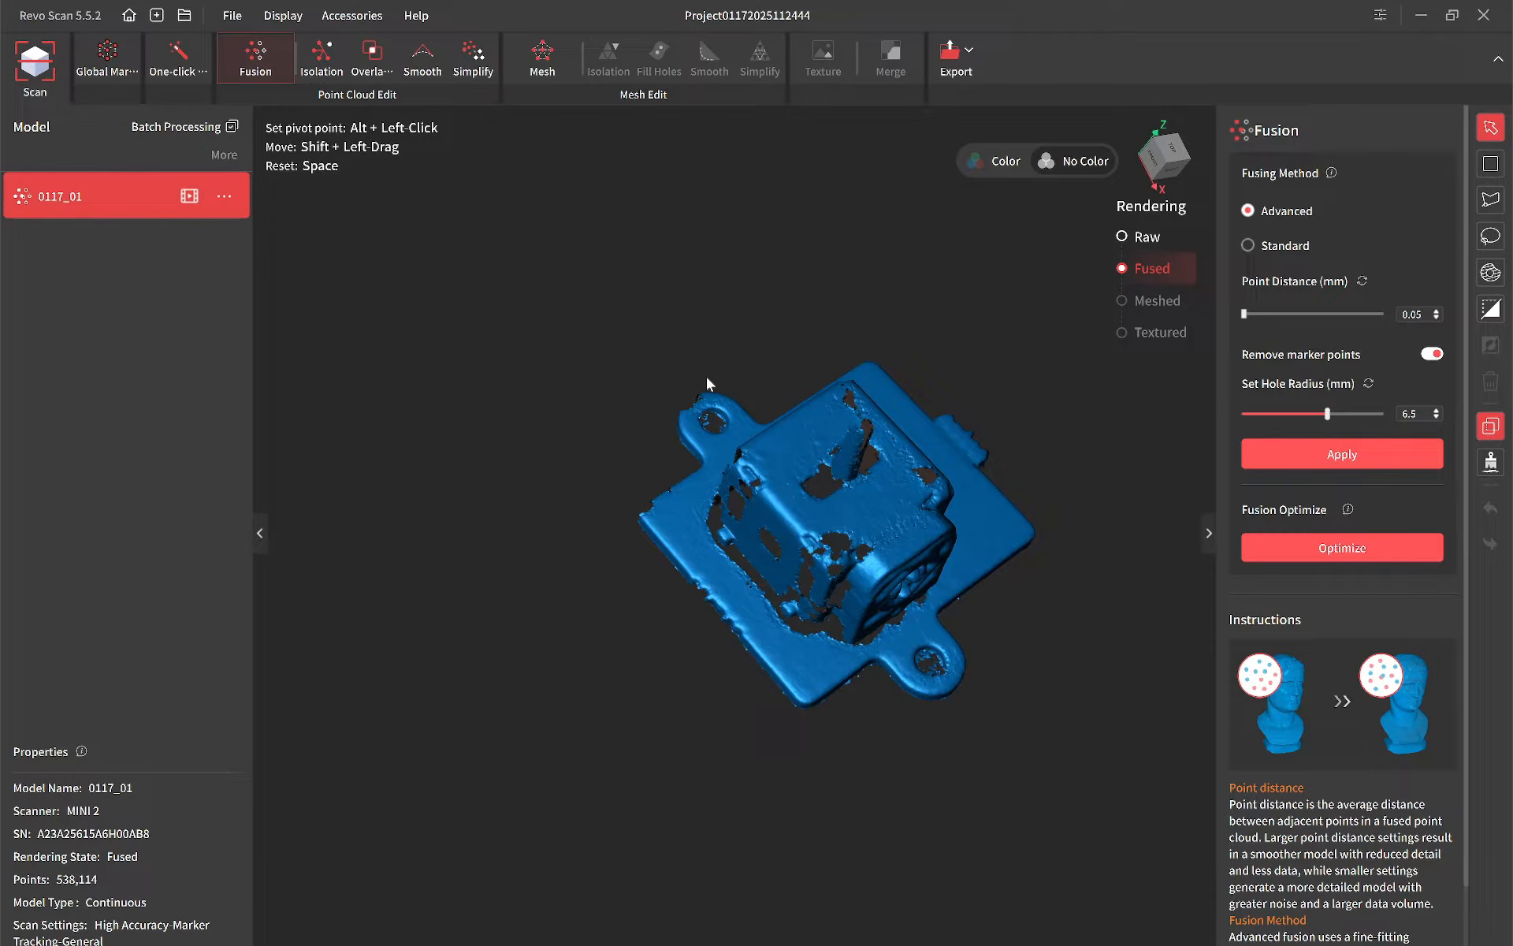
pyautogui.moveTo(706, 376); pyautogui.dragTo(935, 475)
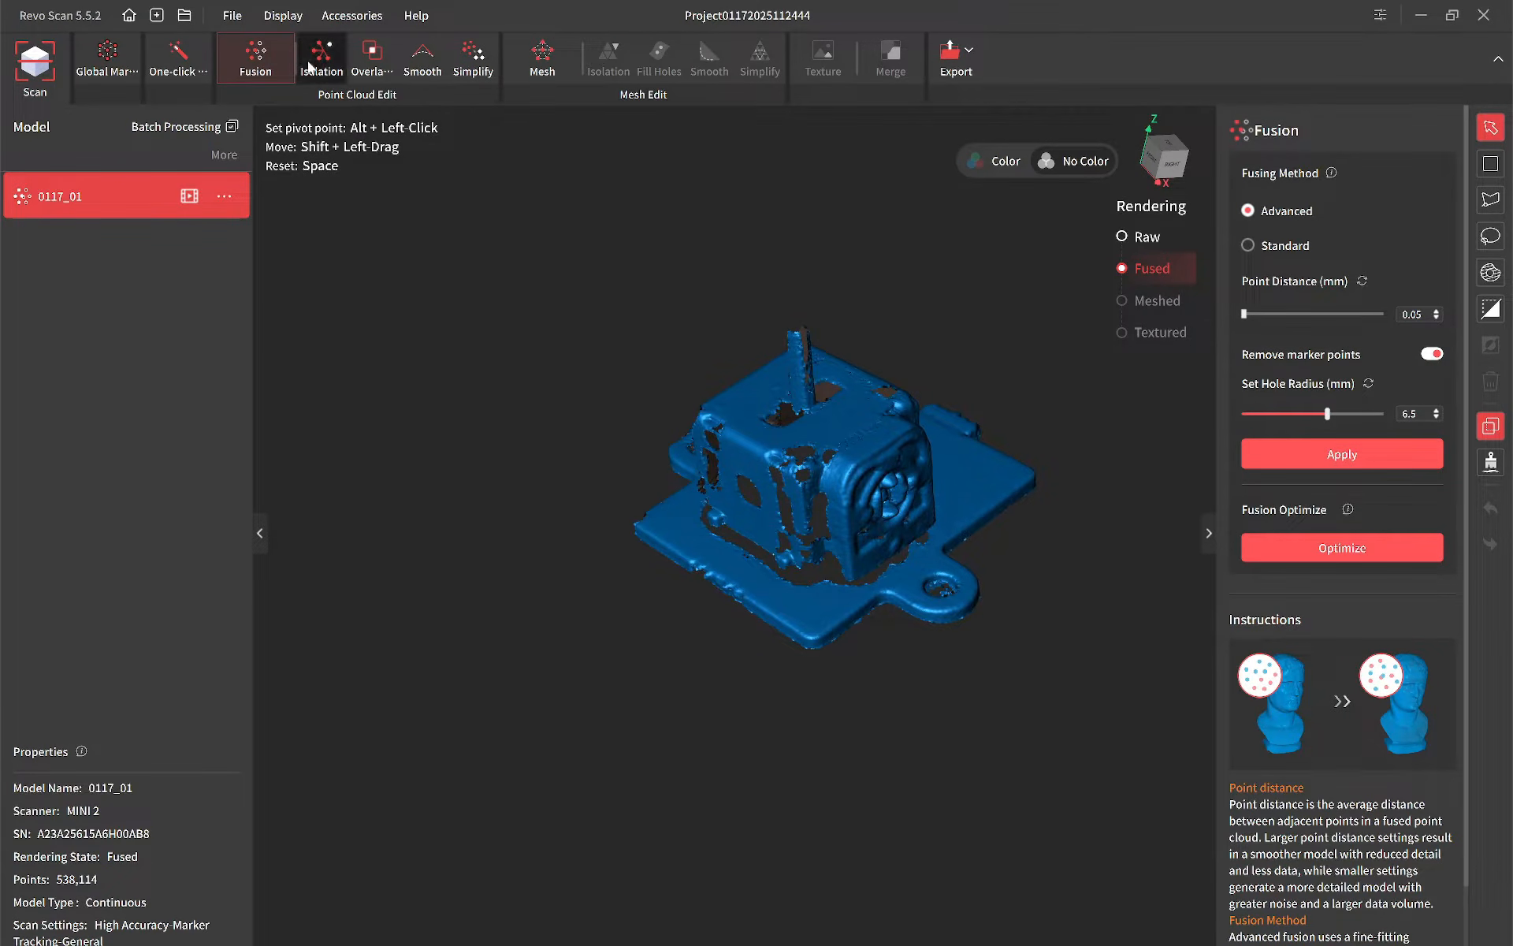
pyautogui.click(341, 67)
pyautogui.click(1260, 253)
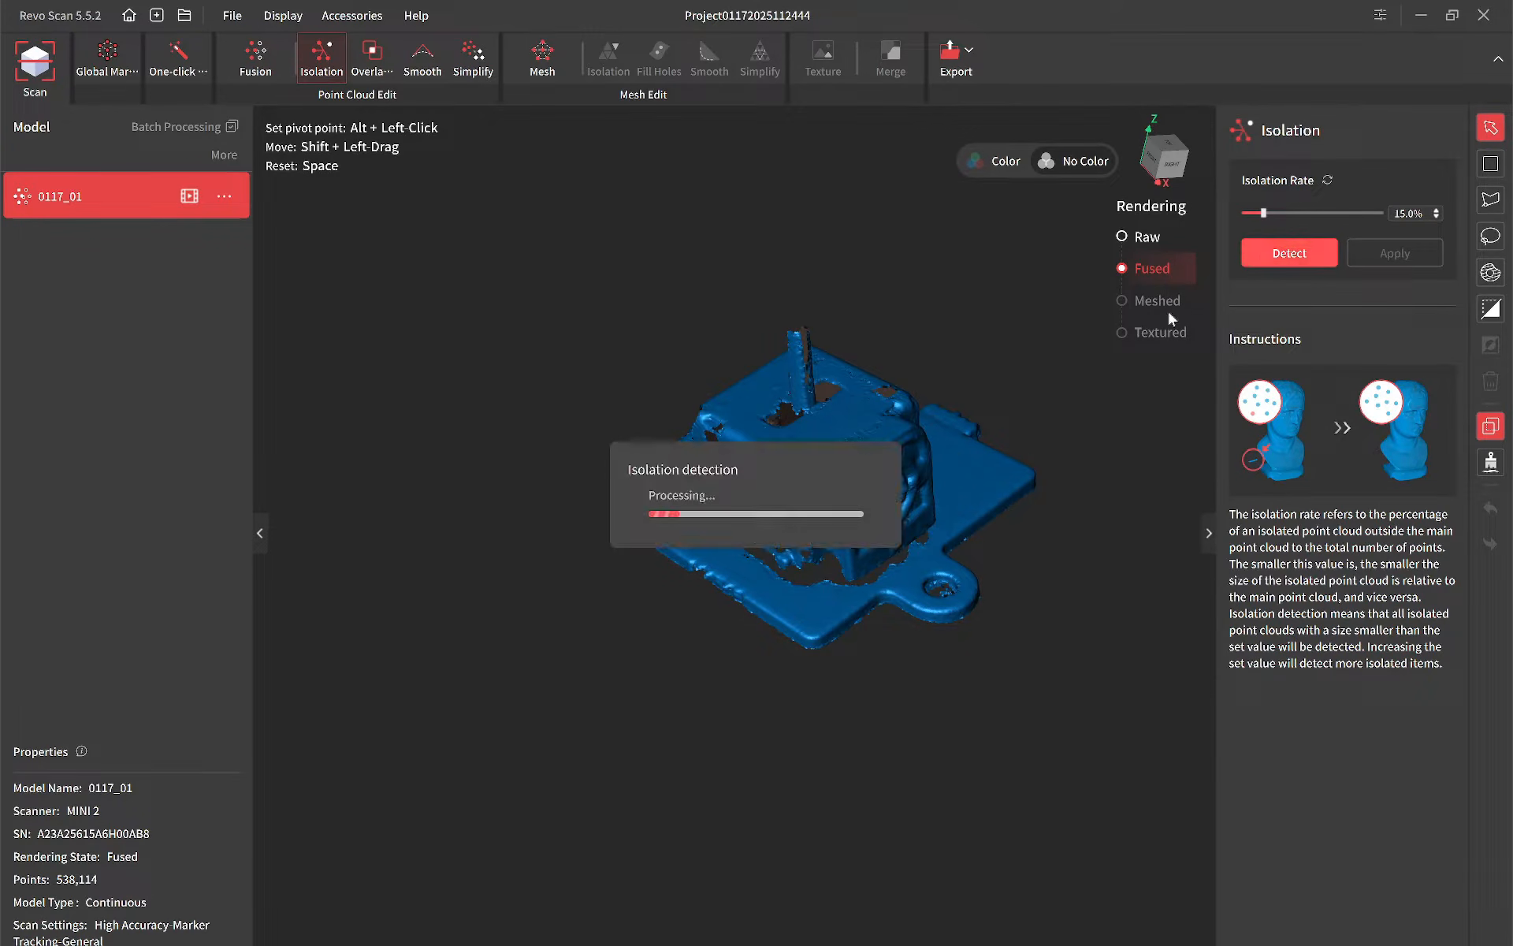
pyautogui.click(1430, 253)
# Step: Detect and remove overlapping points from the first scan with a vertical distance of 0.10 mm
pyautogui.click(372, 63)
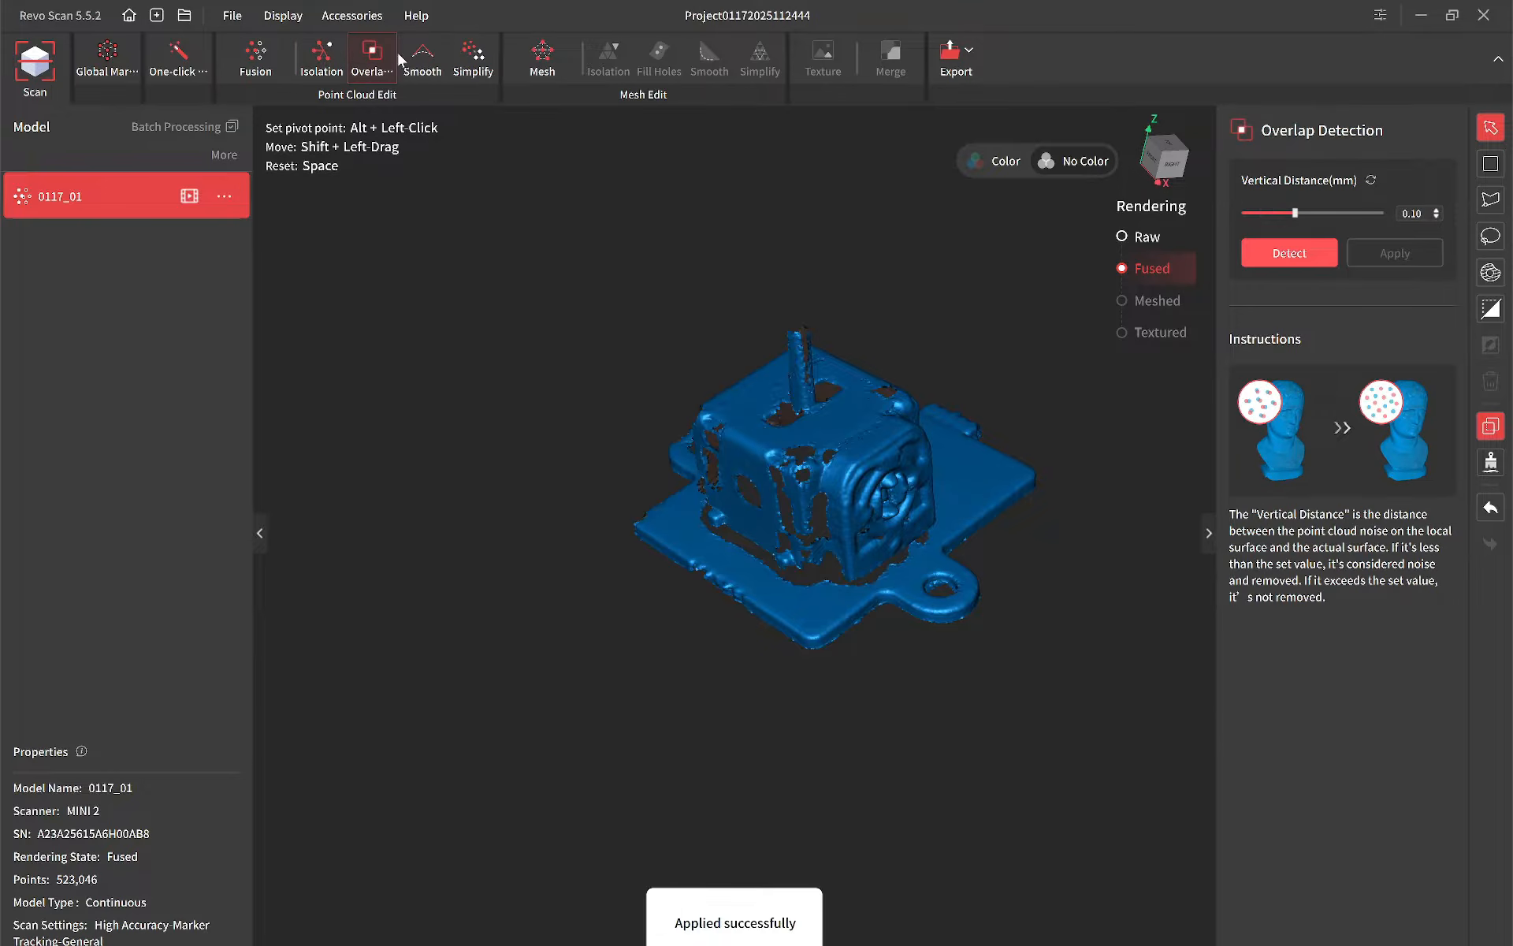
pyautogui.click(1302, 258)
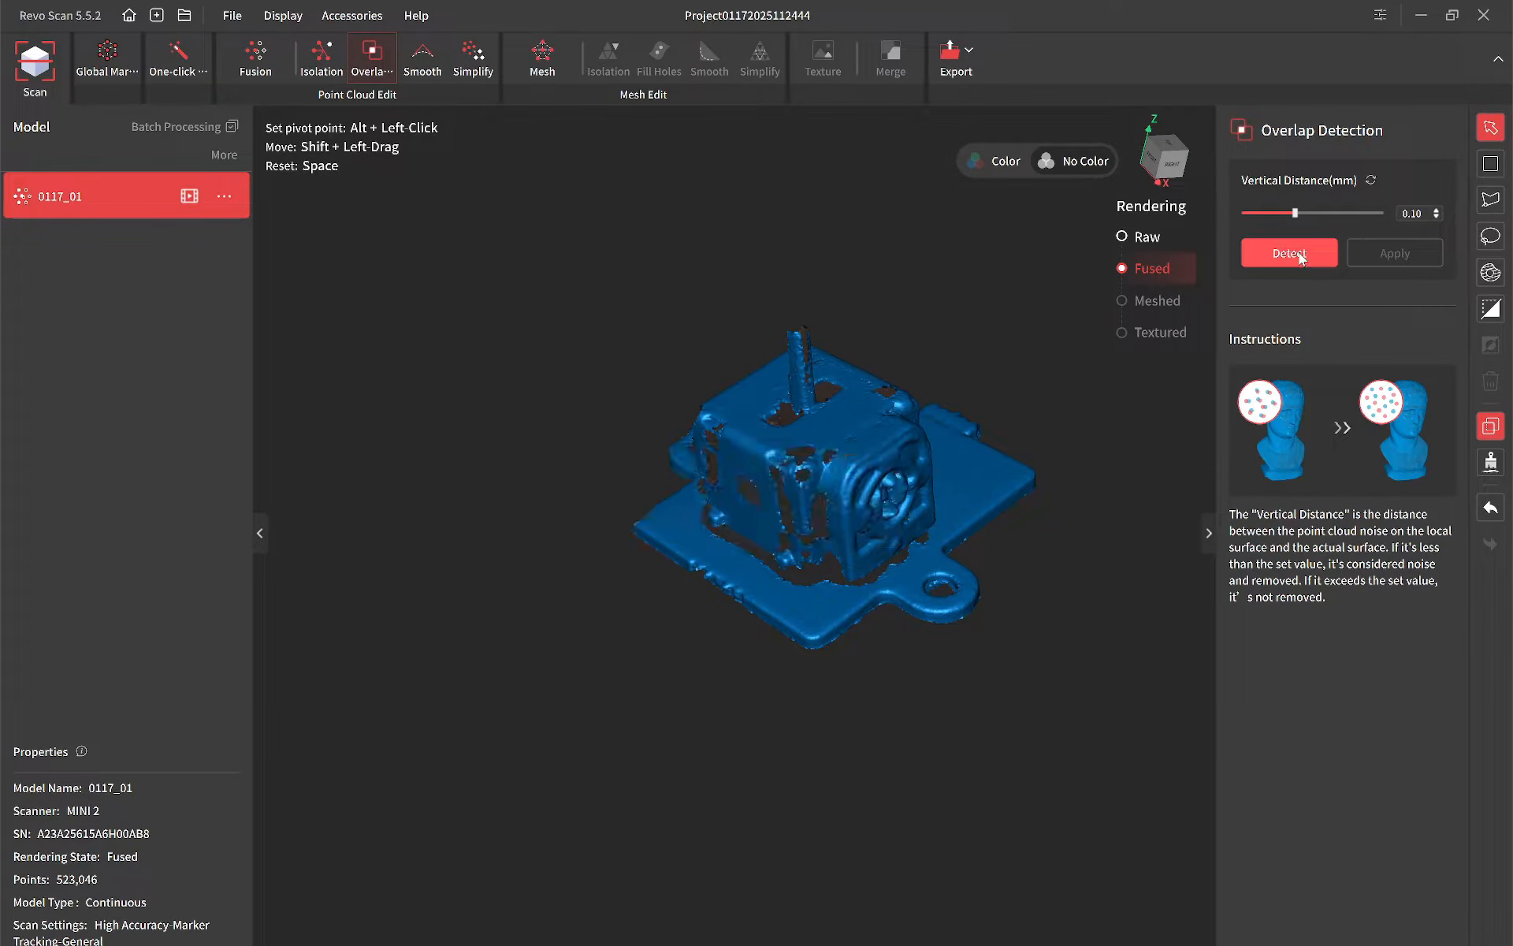
pyautogui.click(1415, 250)
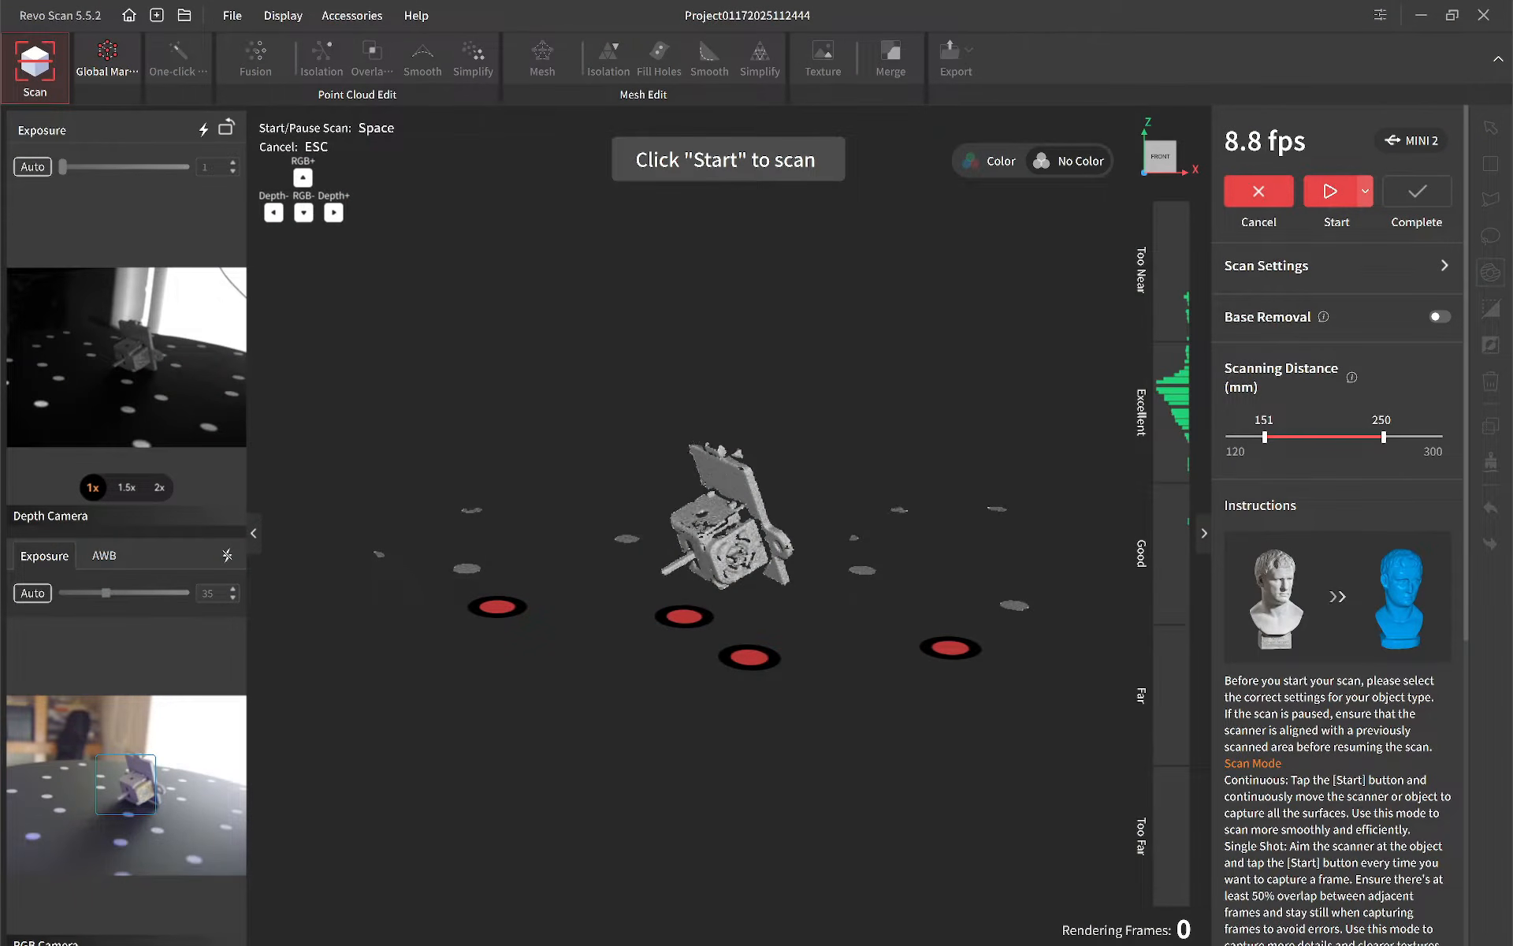
# Step: Record a second scan with the part tipped on its side and fuse it using Advanced fusion at 0.05 mm with marker points removed
pyautogui.click(1330, 193)
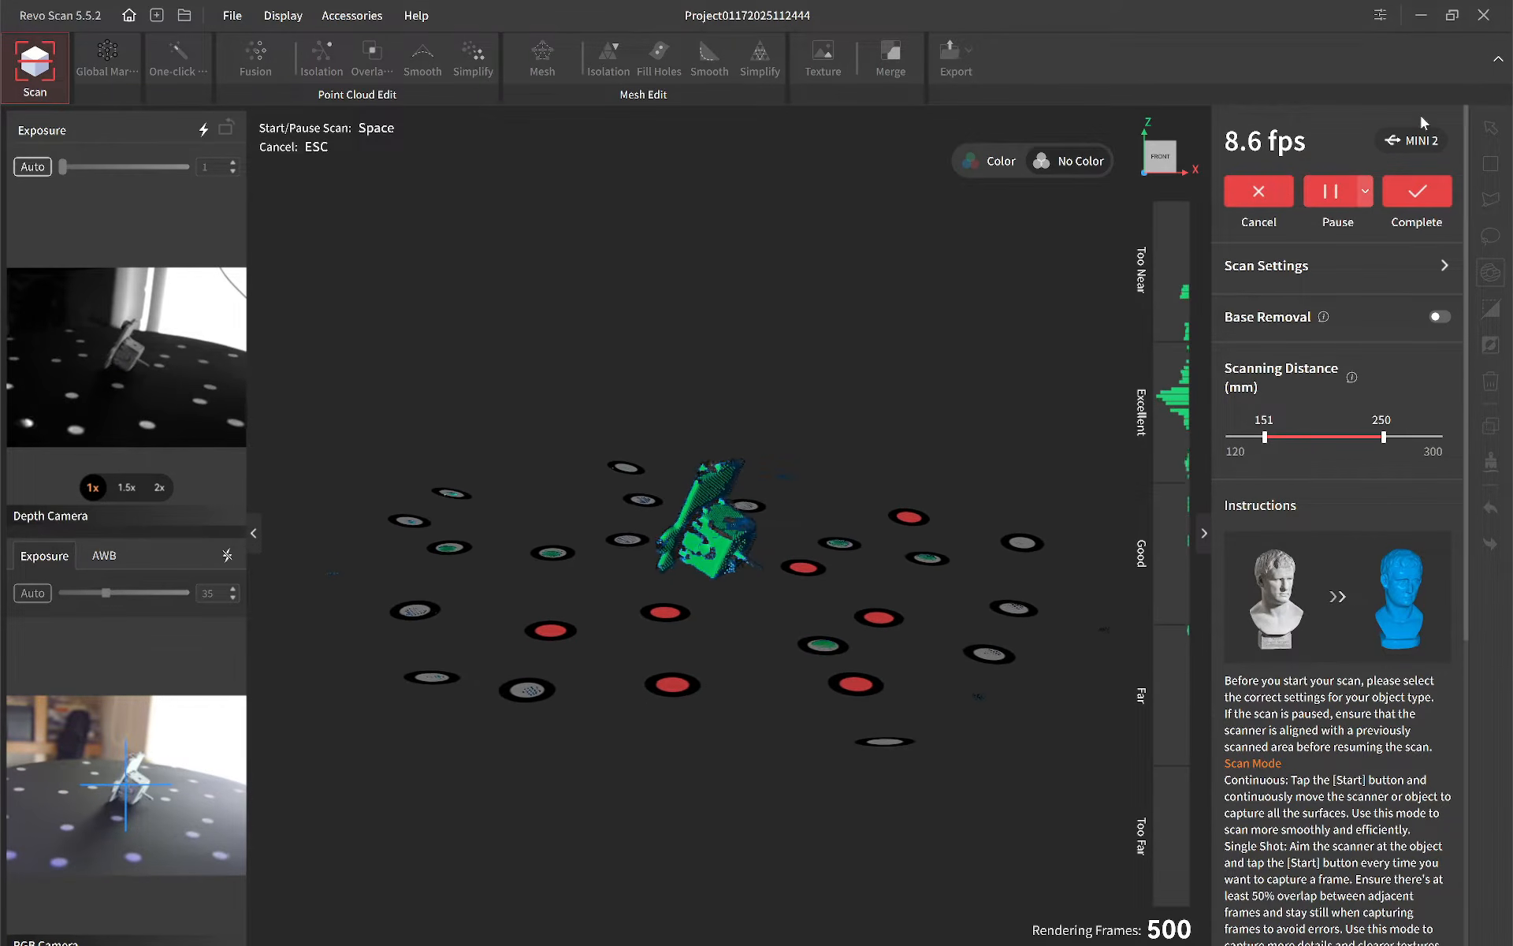
pyautogui.click(1416, 194)
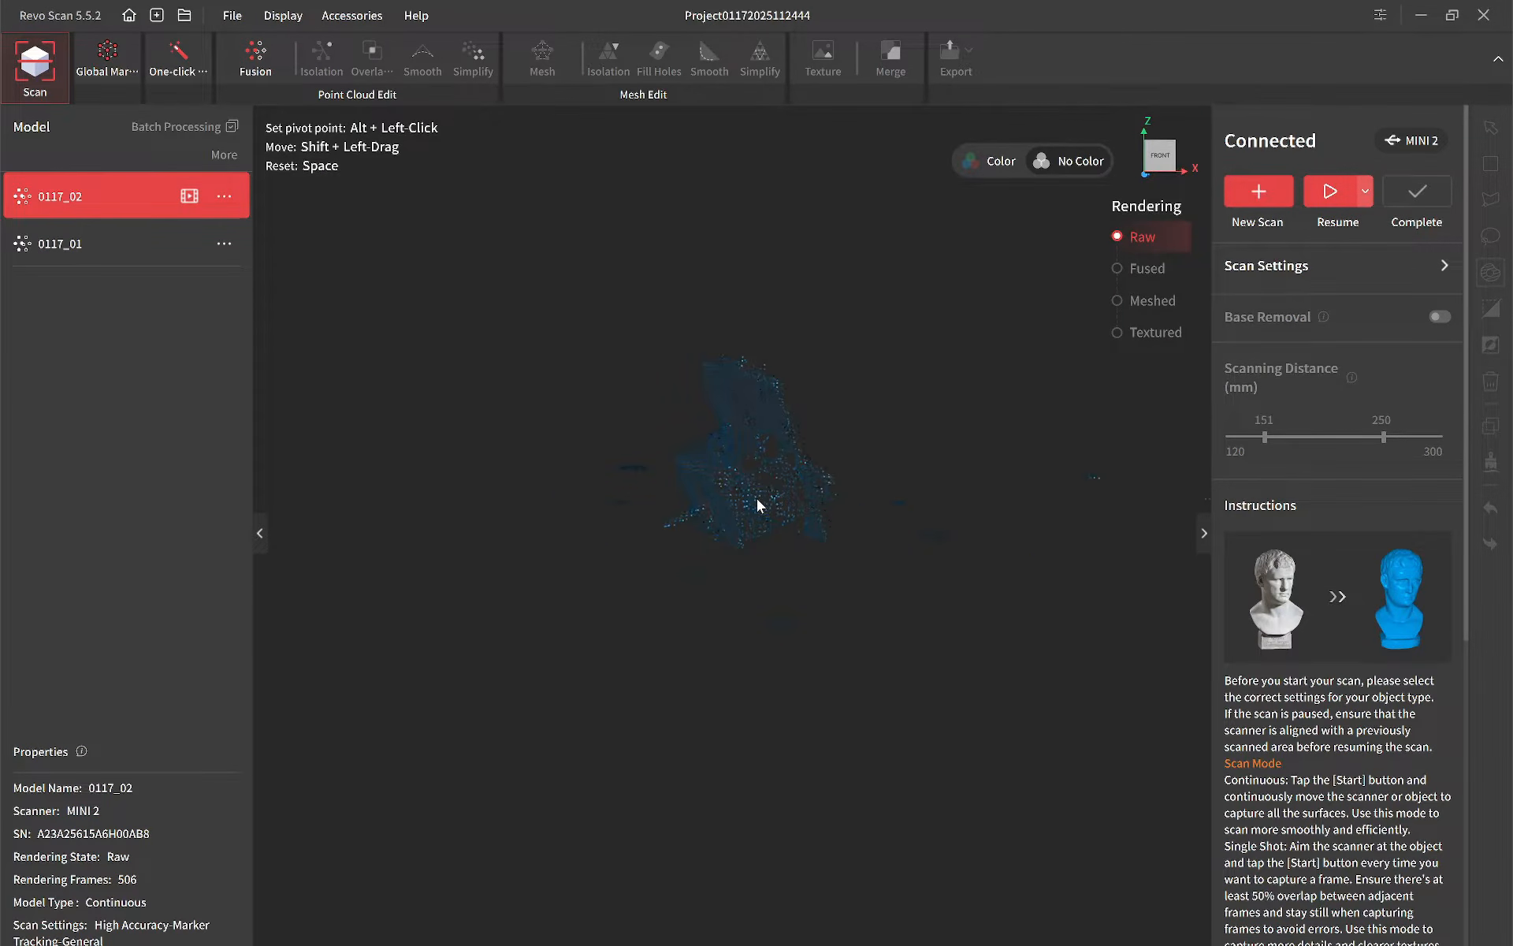
pyautogui.click(268, 49)
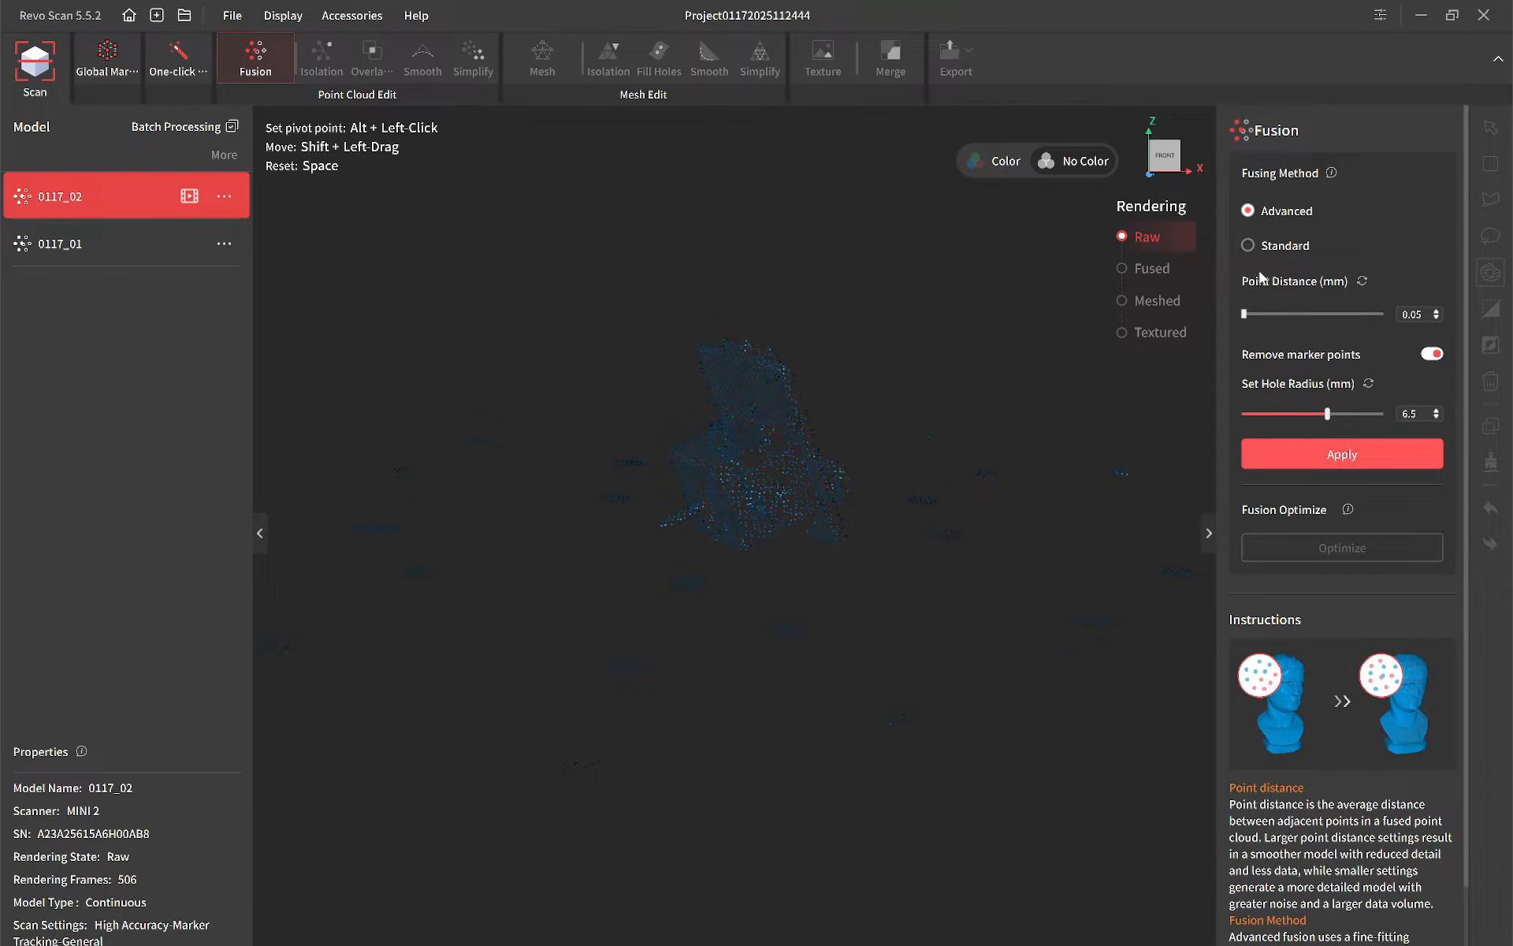
pyautogui.click(1331, 458)
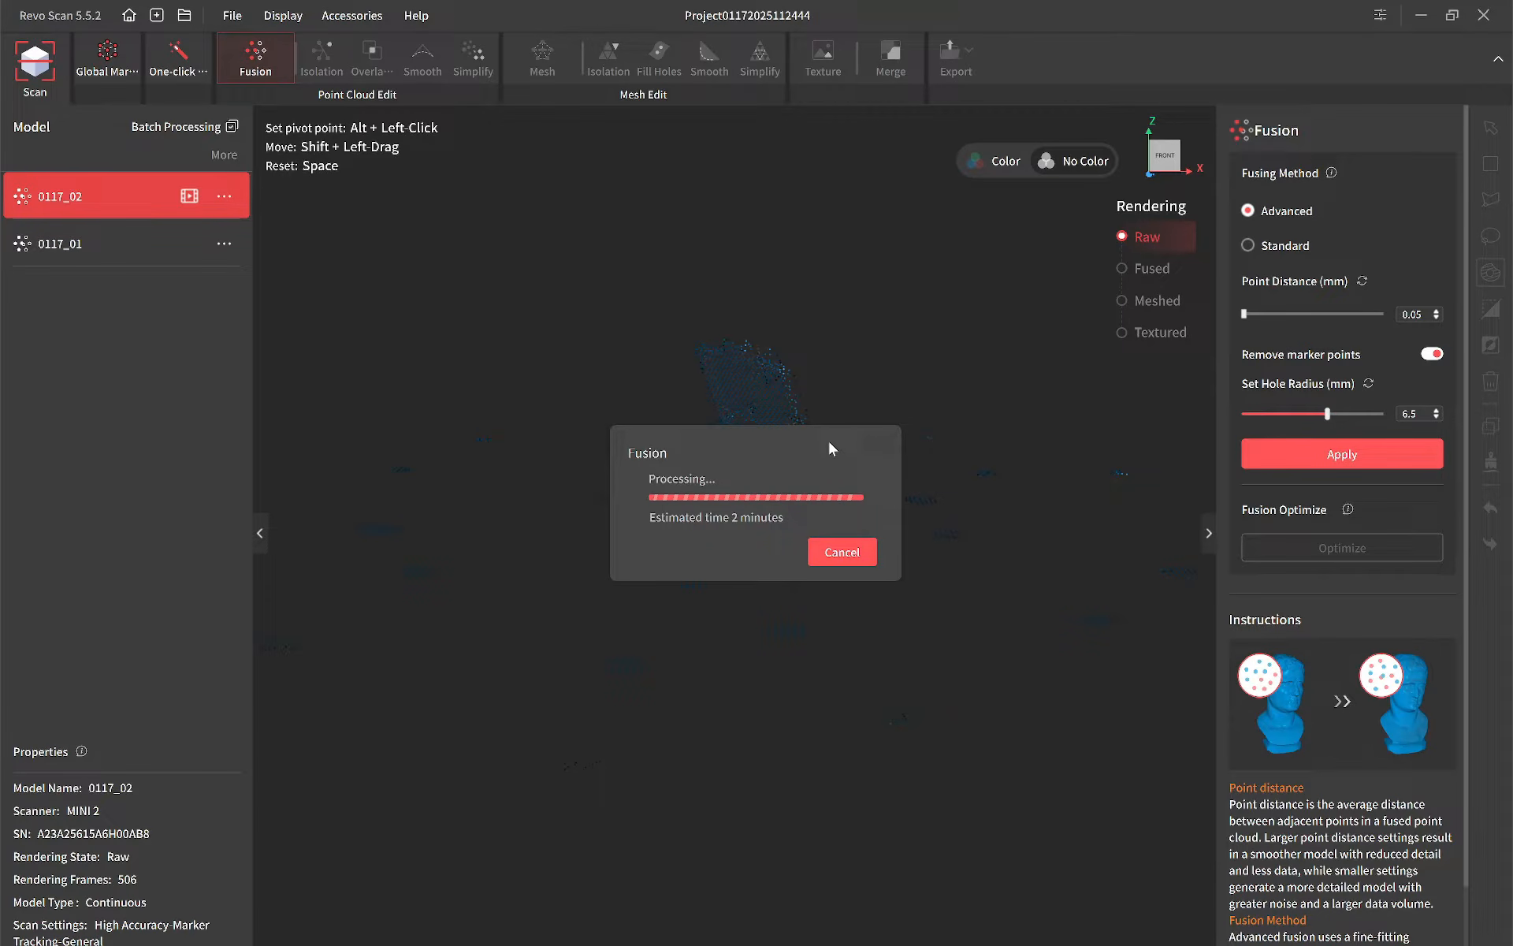
# Step: Detect and remove isolated points from the fused second scan at a 15.0% isolation rate
pyautogui.moveTo(828, 370); pyautogui.dragTo(1037, 321)
pyautogui.moveTo(836, 391)
pyautogui.mouseDown()
pyautogui.moveTo(858, 370)
pyautogui.moveTo(824, 355)
pyautogui.moveTo(820, 368)
pyautogui.mouseUp()
pyautogui.scroll(5, 860, 383)
pyautogui.click(321, 60)
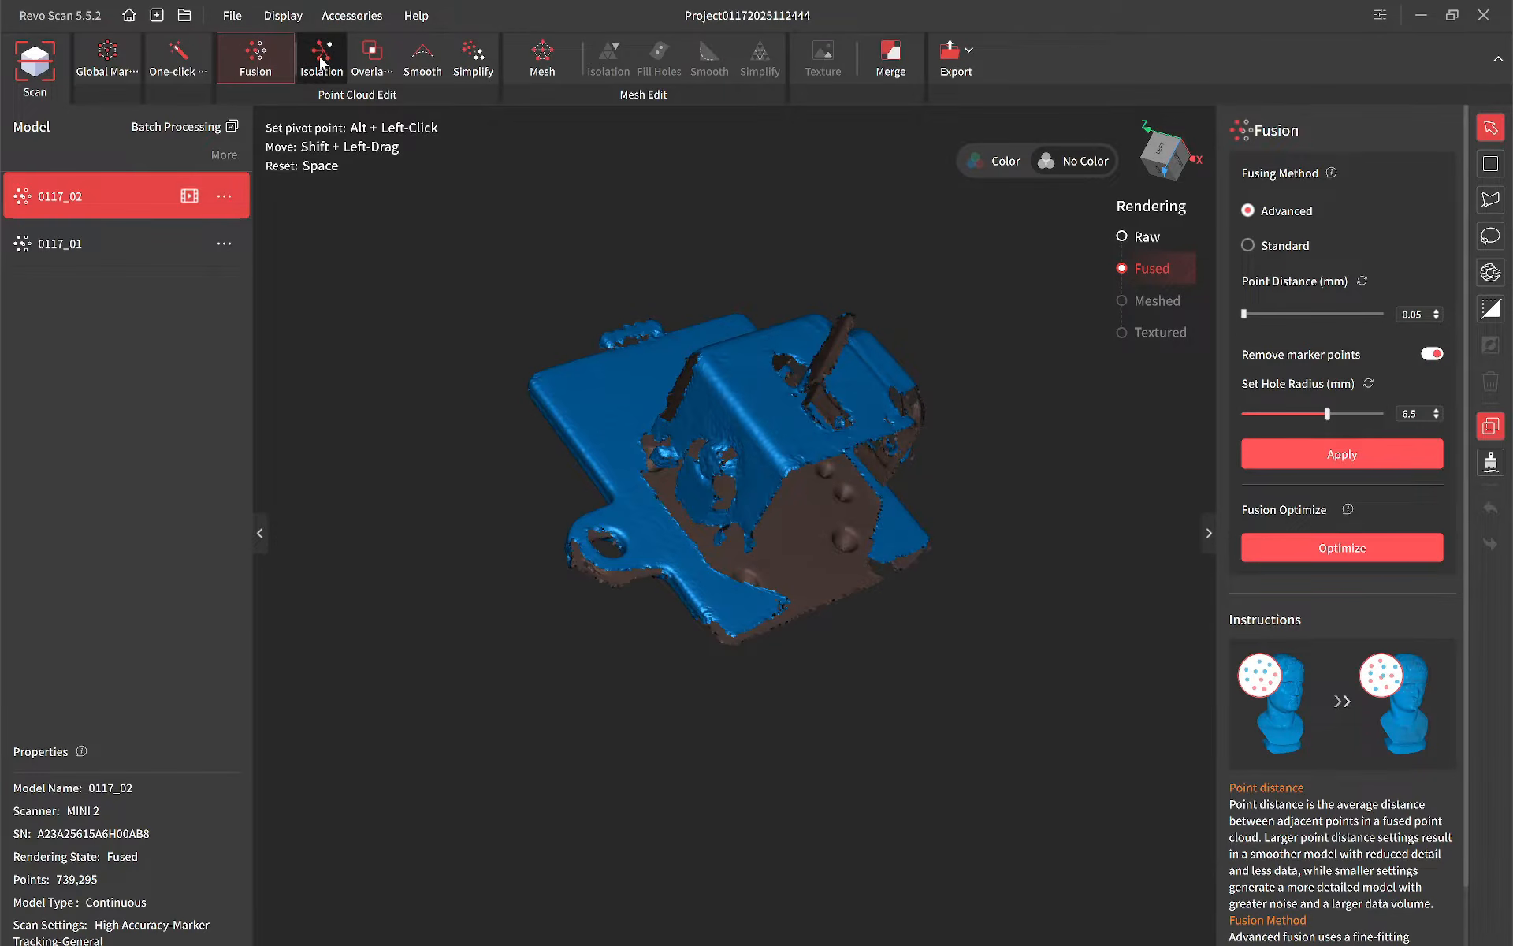
pyautogui.click(1283, 249)
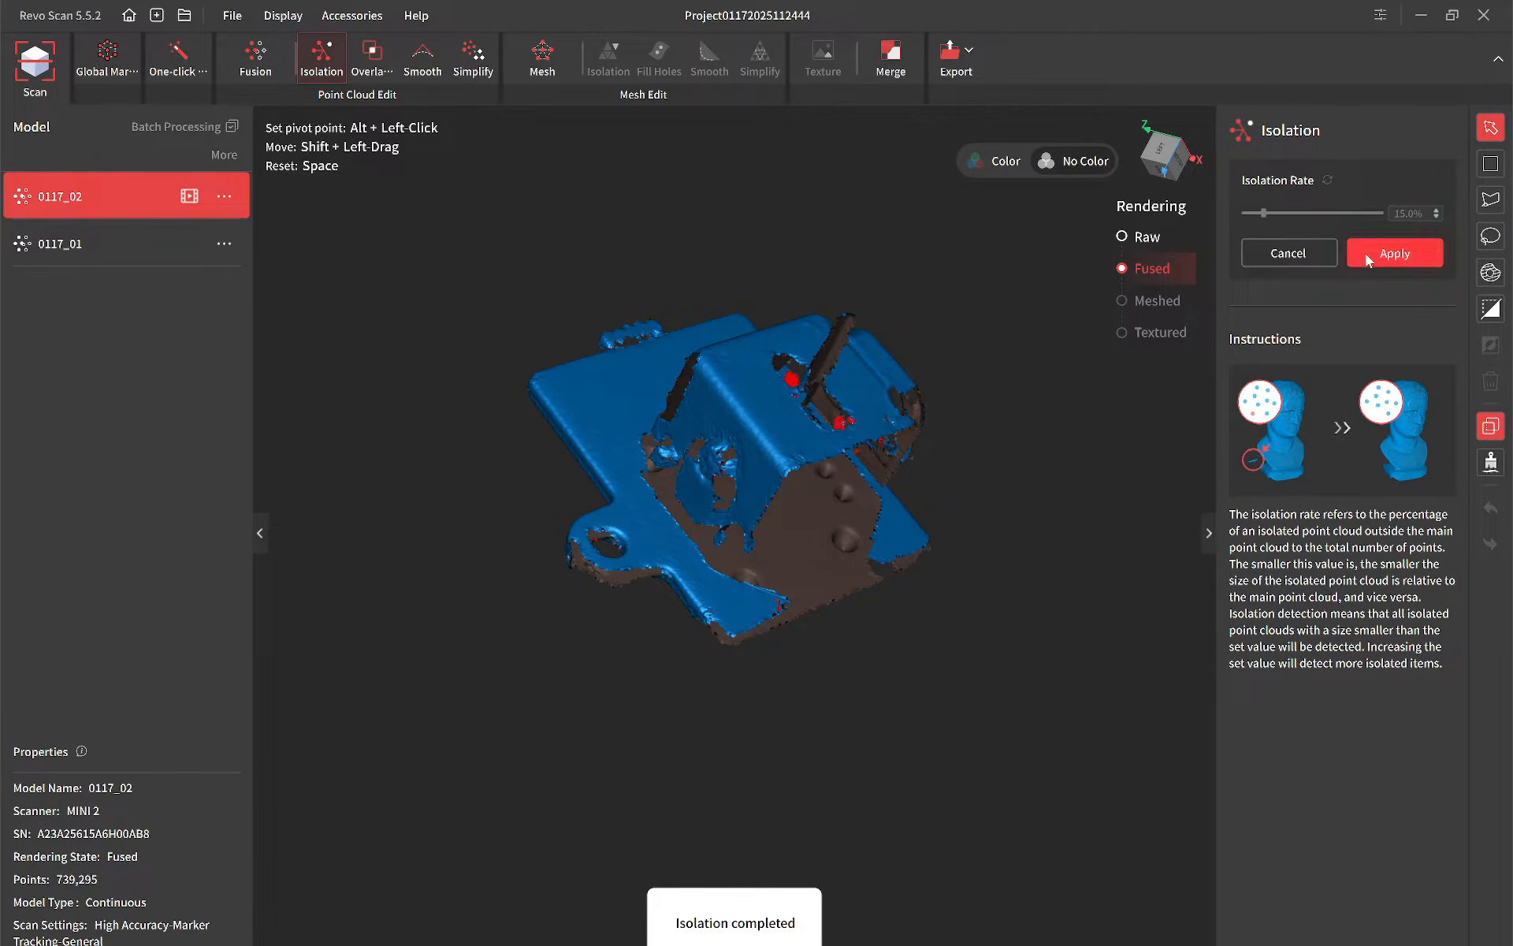
pyautogui.click(1355, 254)
# Step: Detect and remove overlapping points from the second scan with a vertical distance of 0.10 mm
pyautogui.click(355, 52)
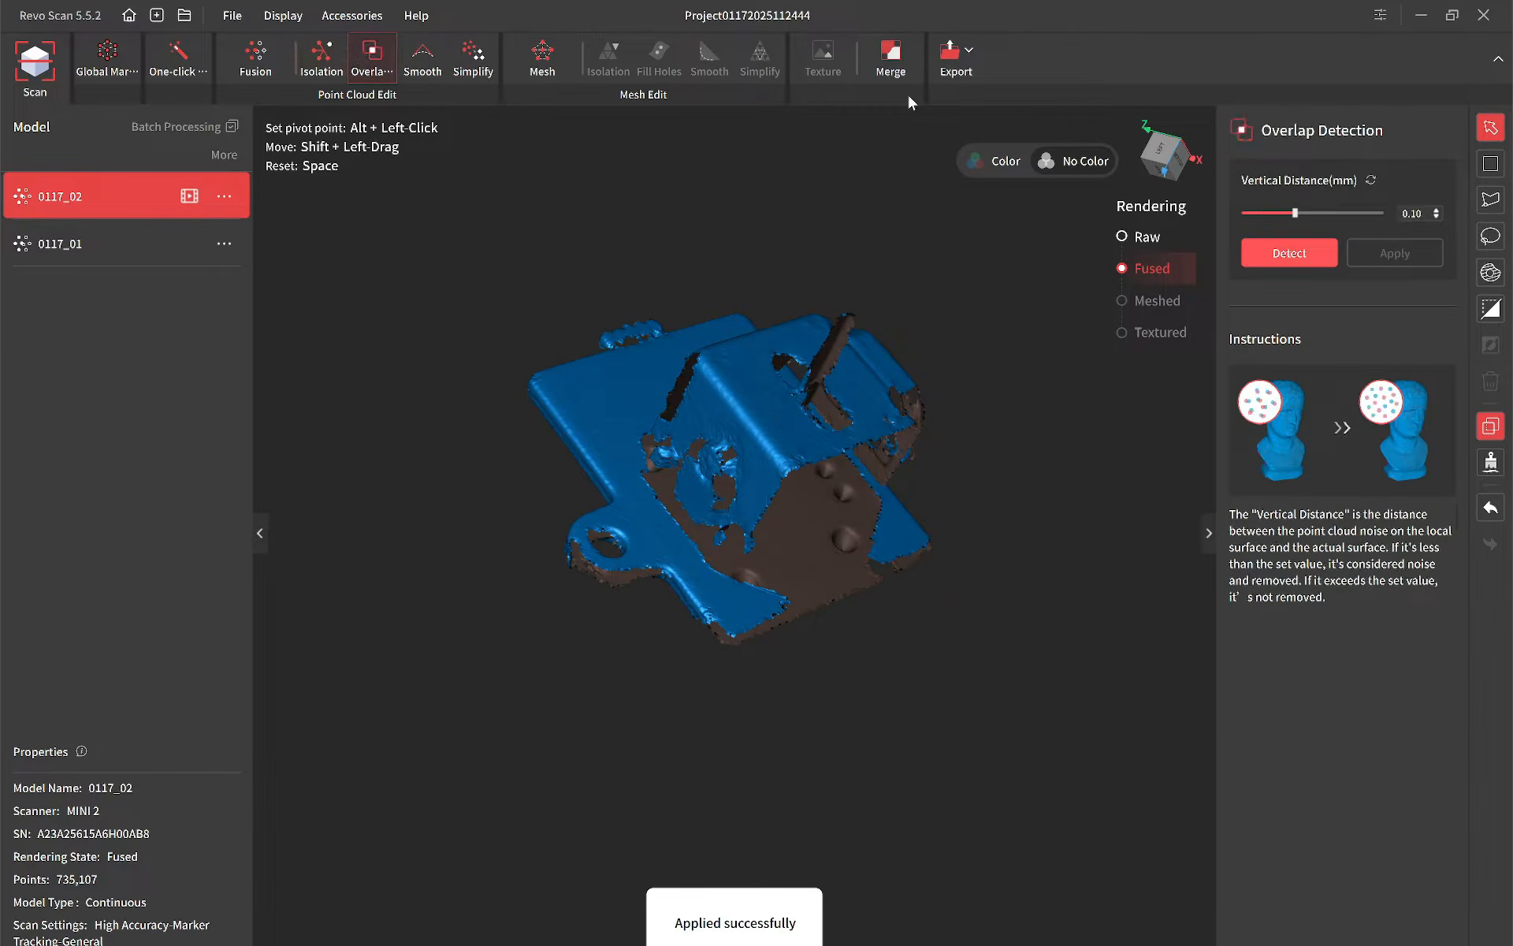
pyautogui.click(1280, 249)
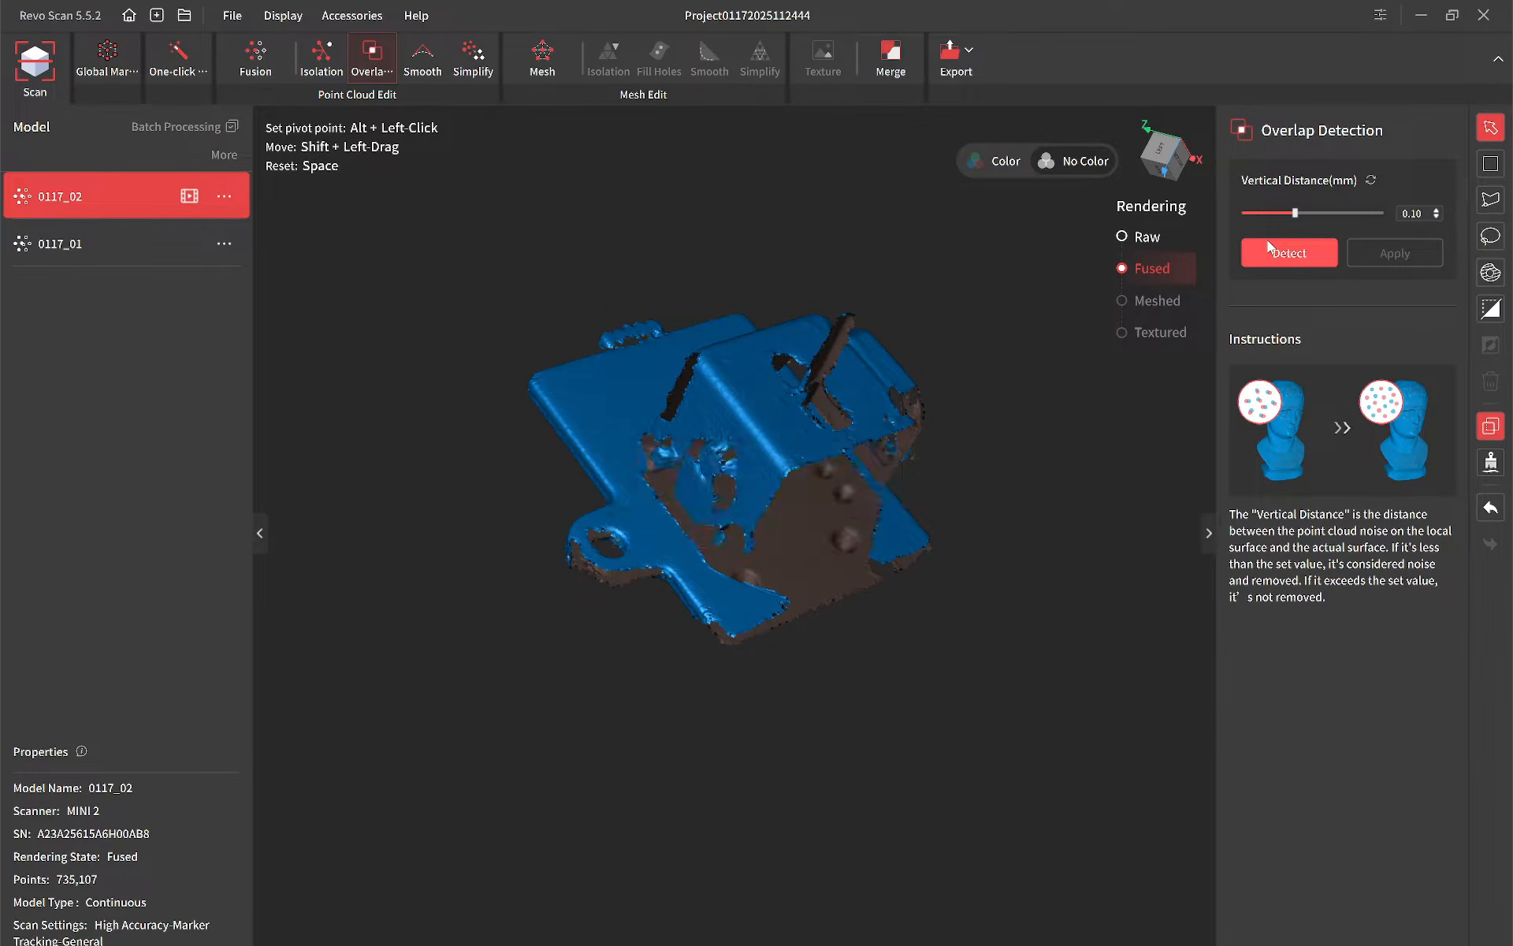
pyautogui.click(1388, 251)
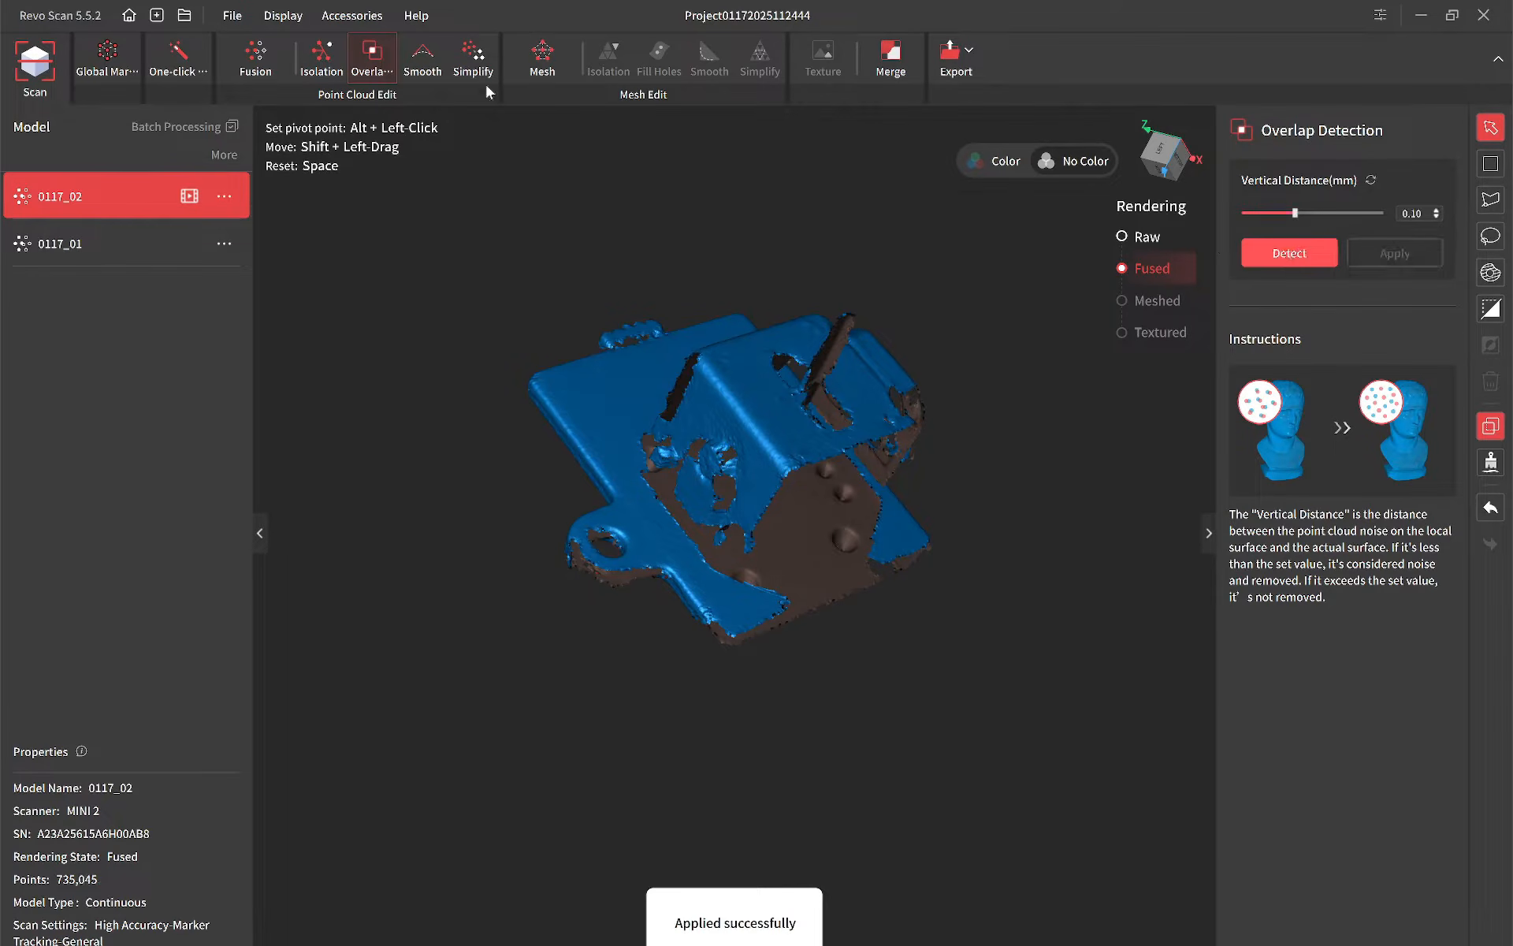
# Step: Select scans 0117_02 and 0117_01 for merging and preview their Feature alignment
pyautogui.click(899, 52)
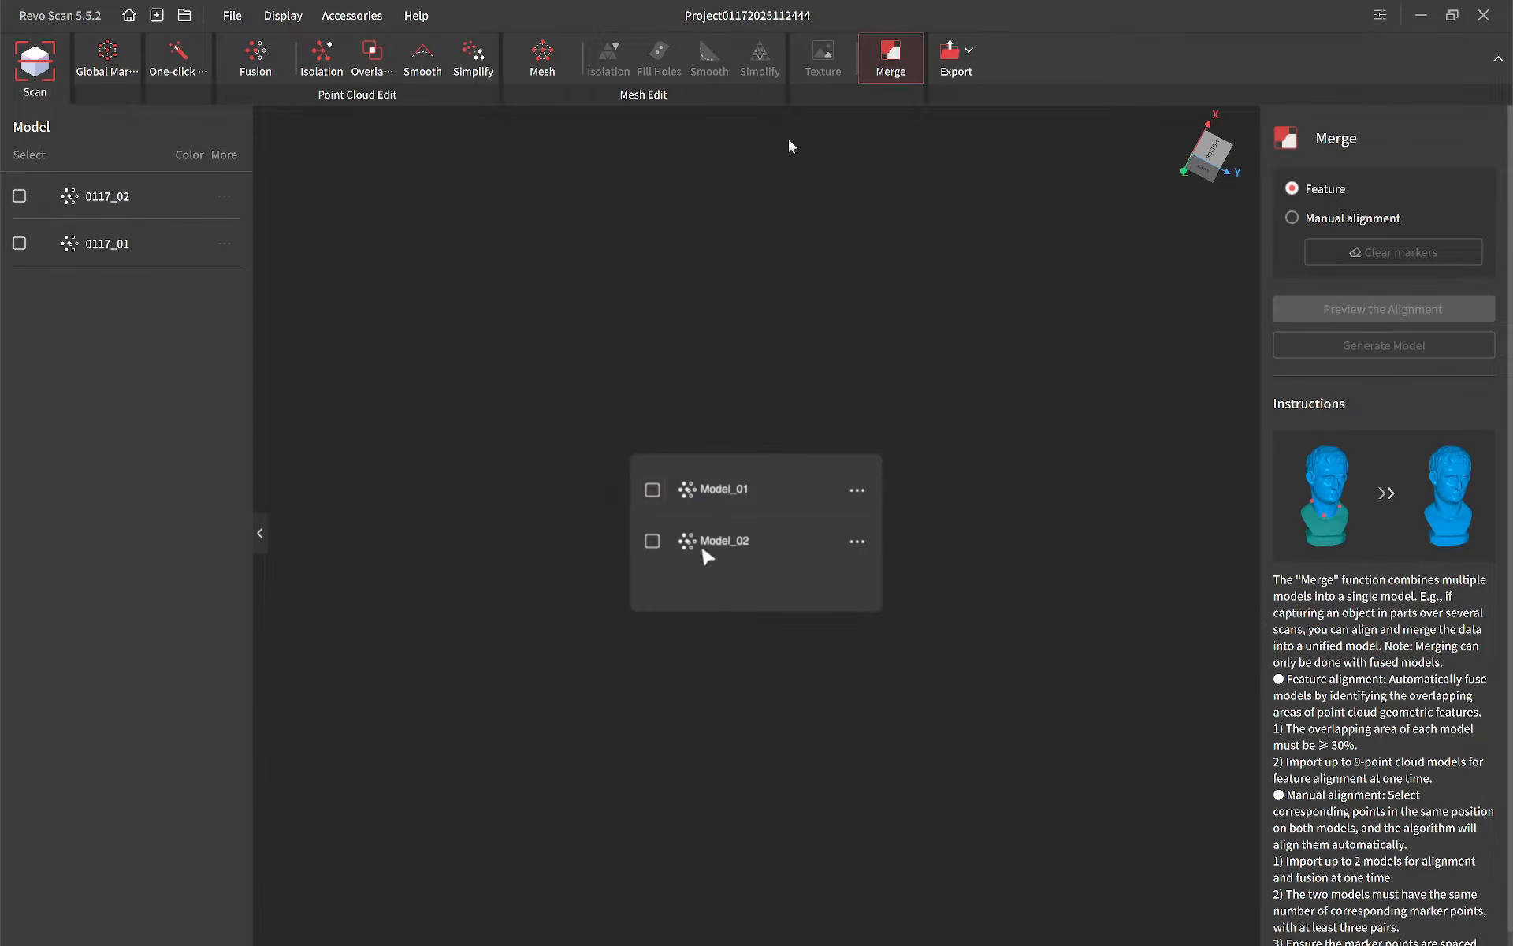
pyautogui.click(19, 196)
pyautogui.click(19, 244)
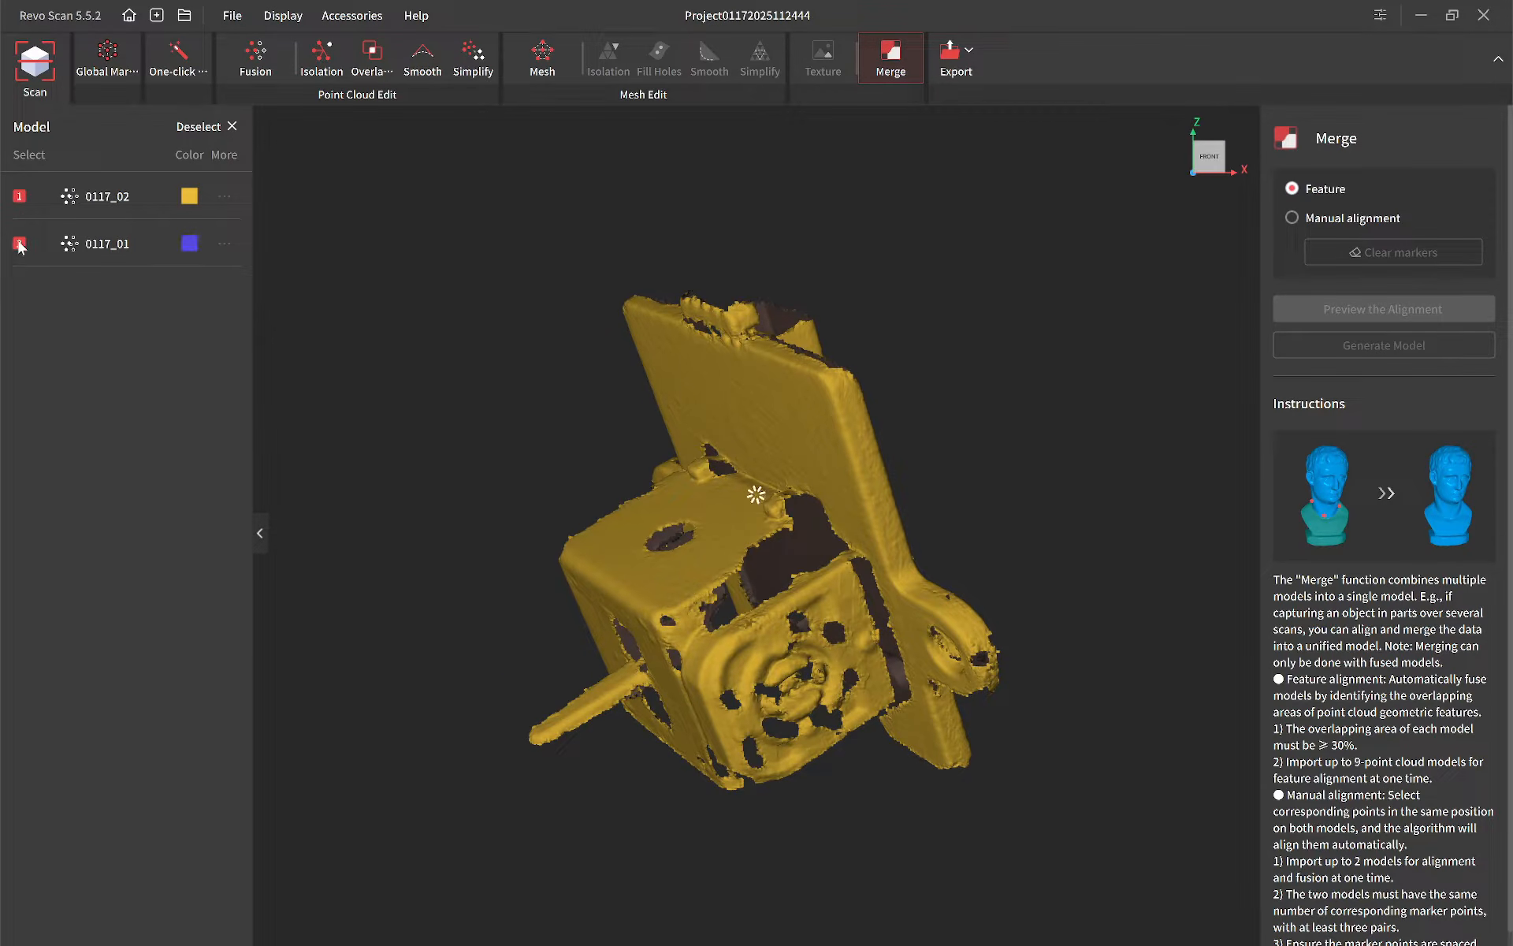
pyautogui.click(1355, 312)
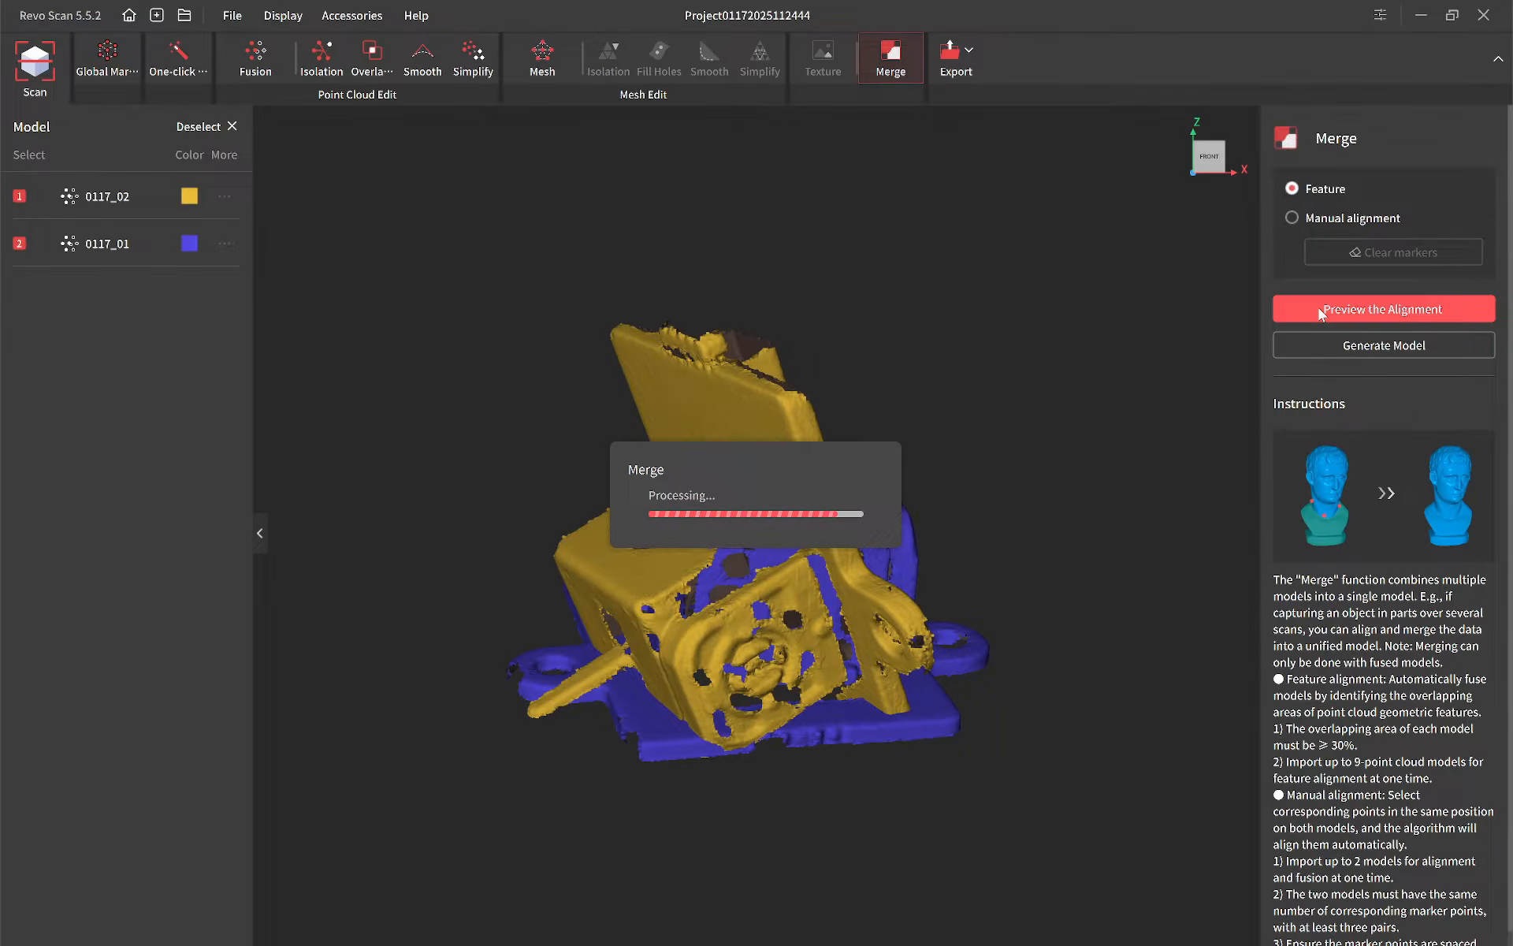
# Step: Inspect the aligned scans from several angles and generate the merged model
pyautogui.moveTo(1116, 588); pyautogui.dragTo(871, 334)
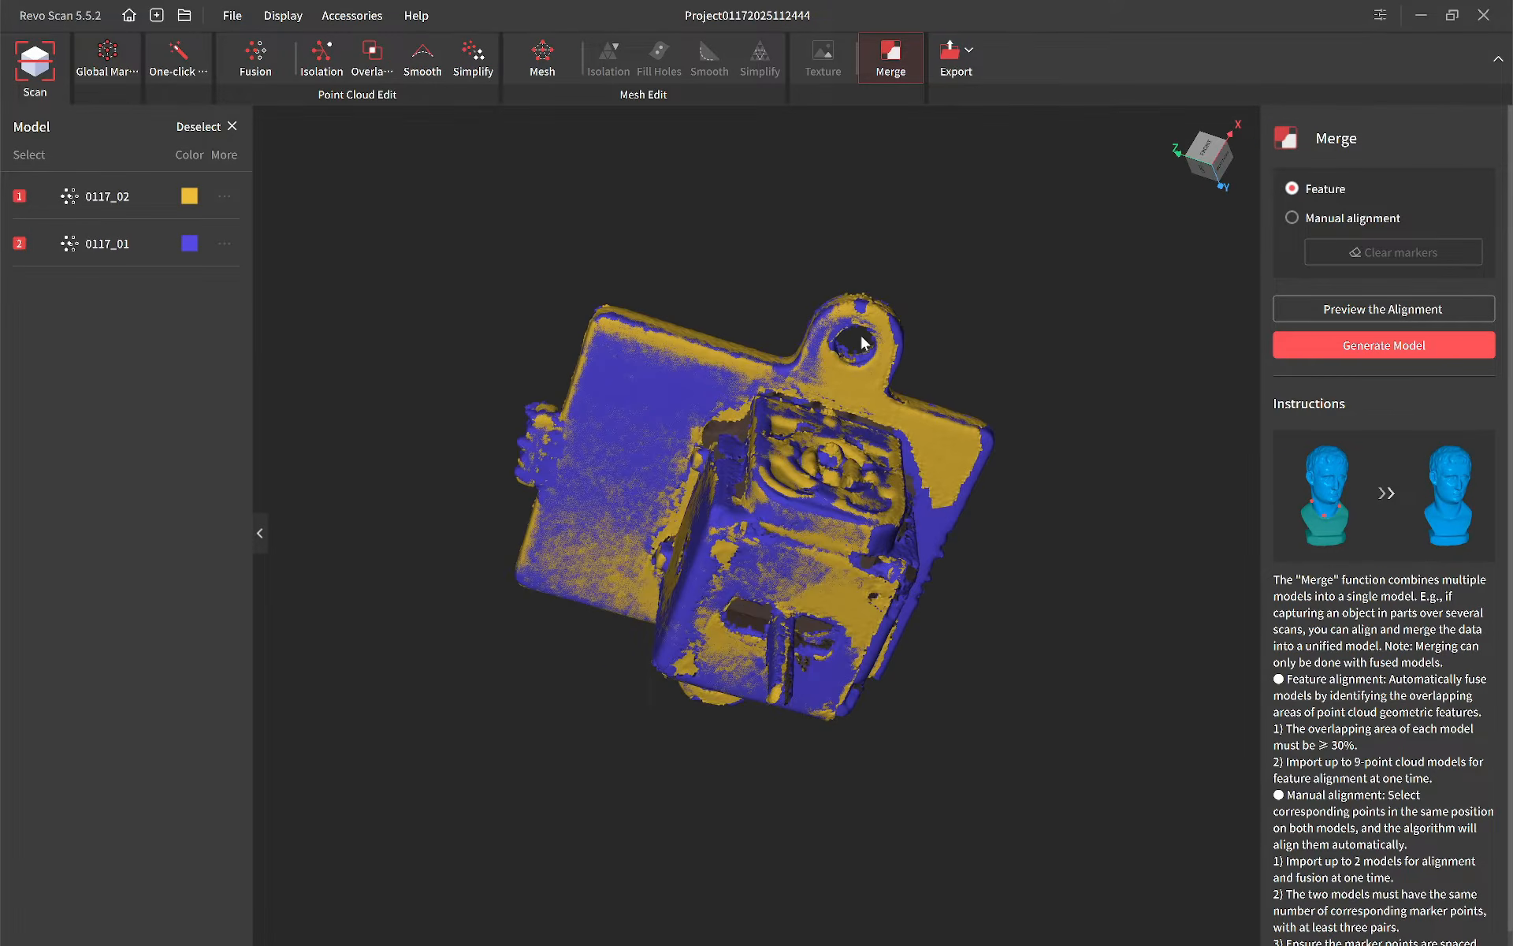
pyautogui.moveTo(961, 598); pyautogui.dragTo(939, 498)
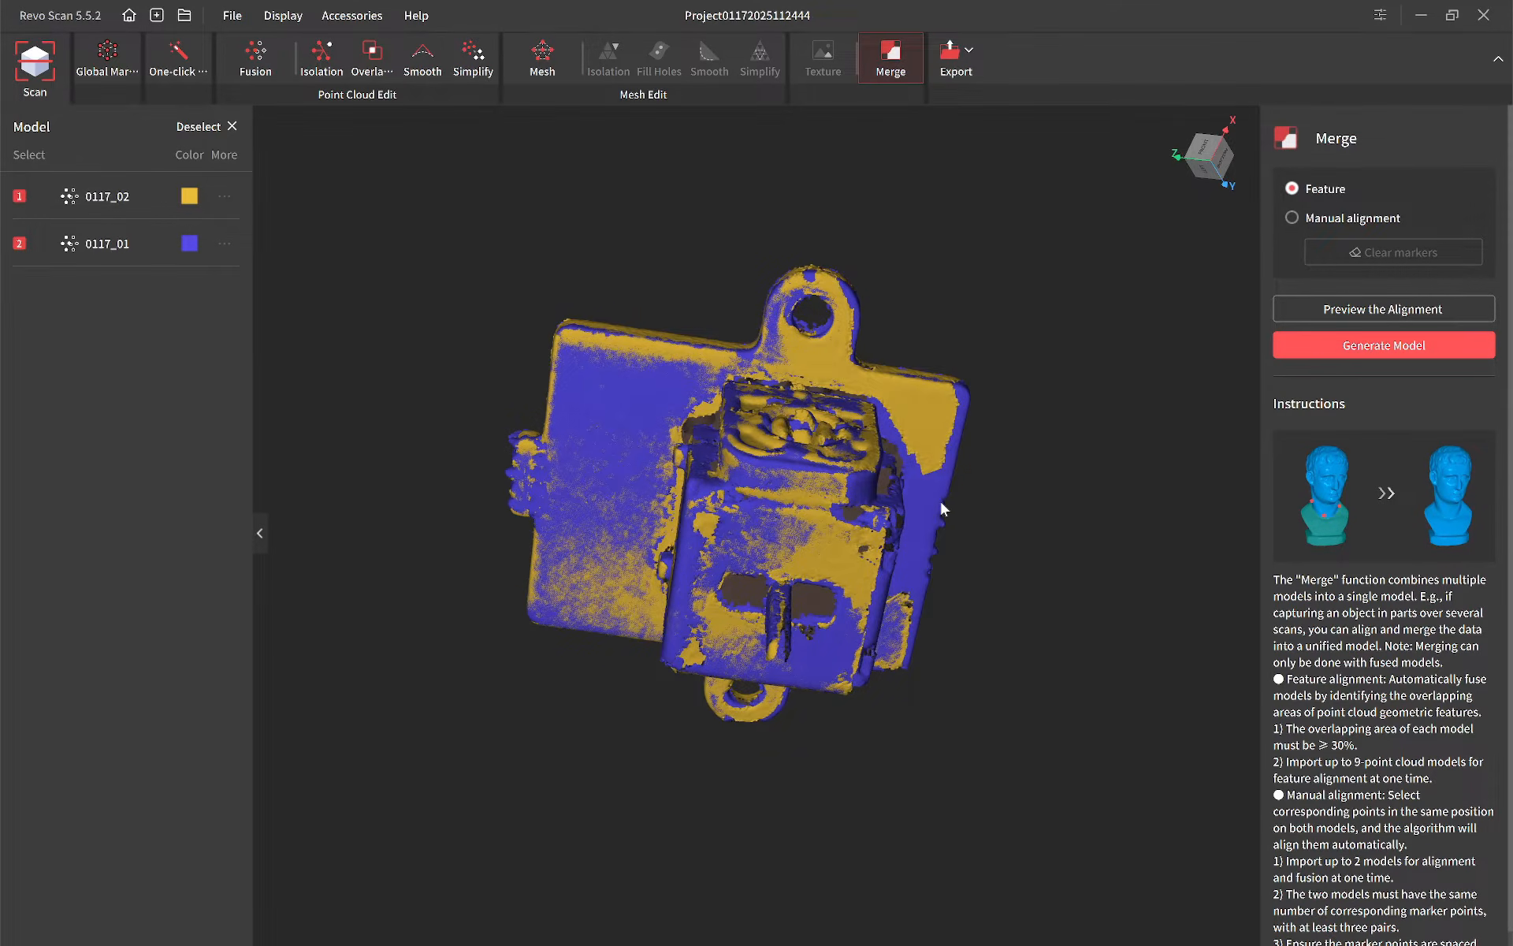
pyautogui.click(1356, 347)
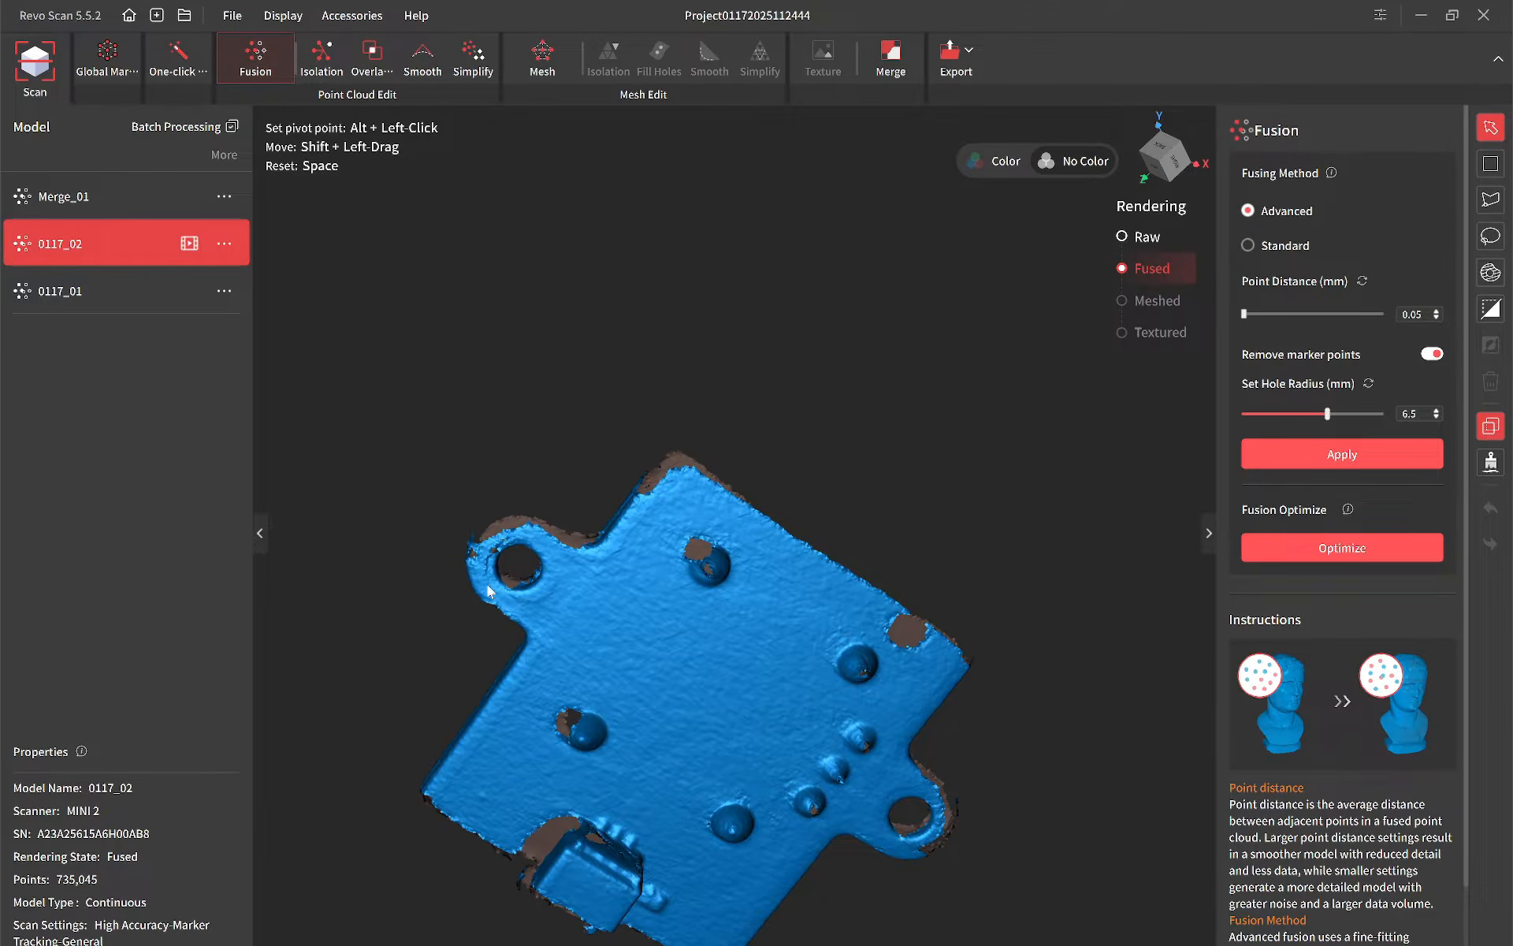
# Step: Compare the merged model with source scans 0117_02 and 0117_01 for surface coverage
pyautogui.moveTo(492, 553); pyautogui.dragTo(528, 509)
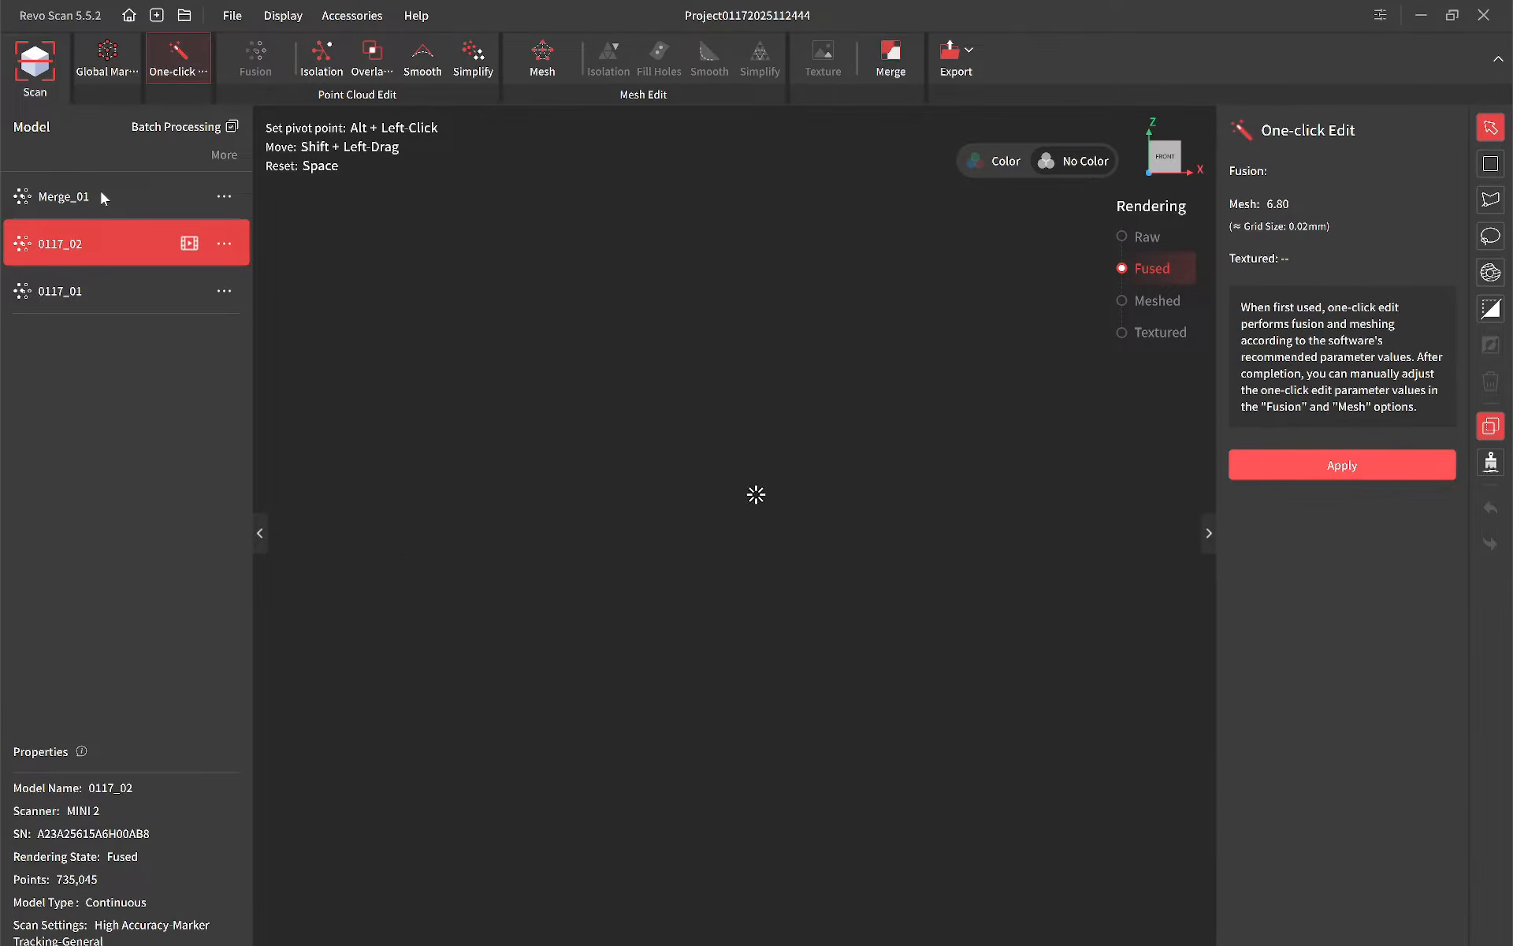
pyautogui.click(103, 197)
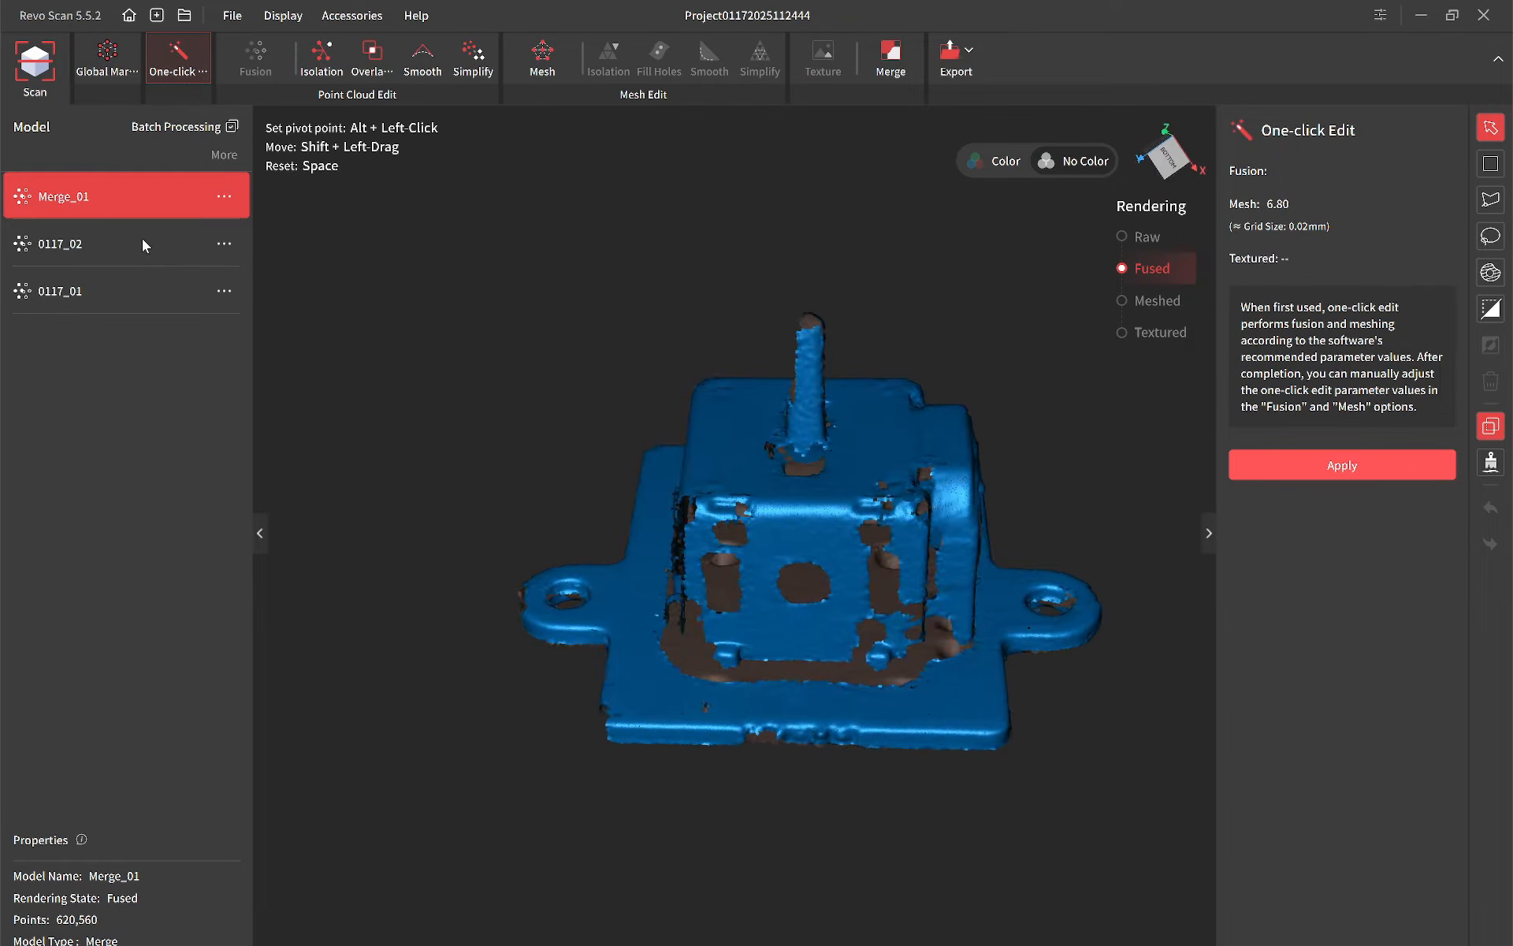
pyautogui.click(242, 246)
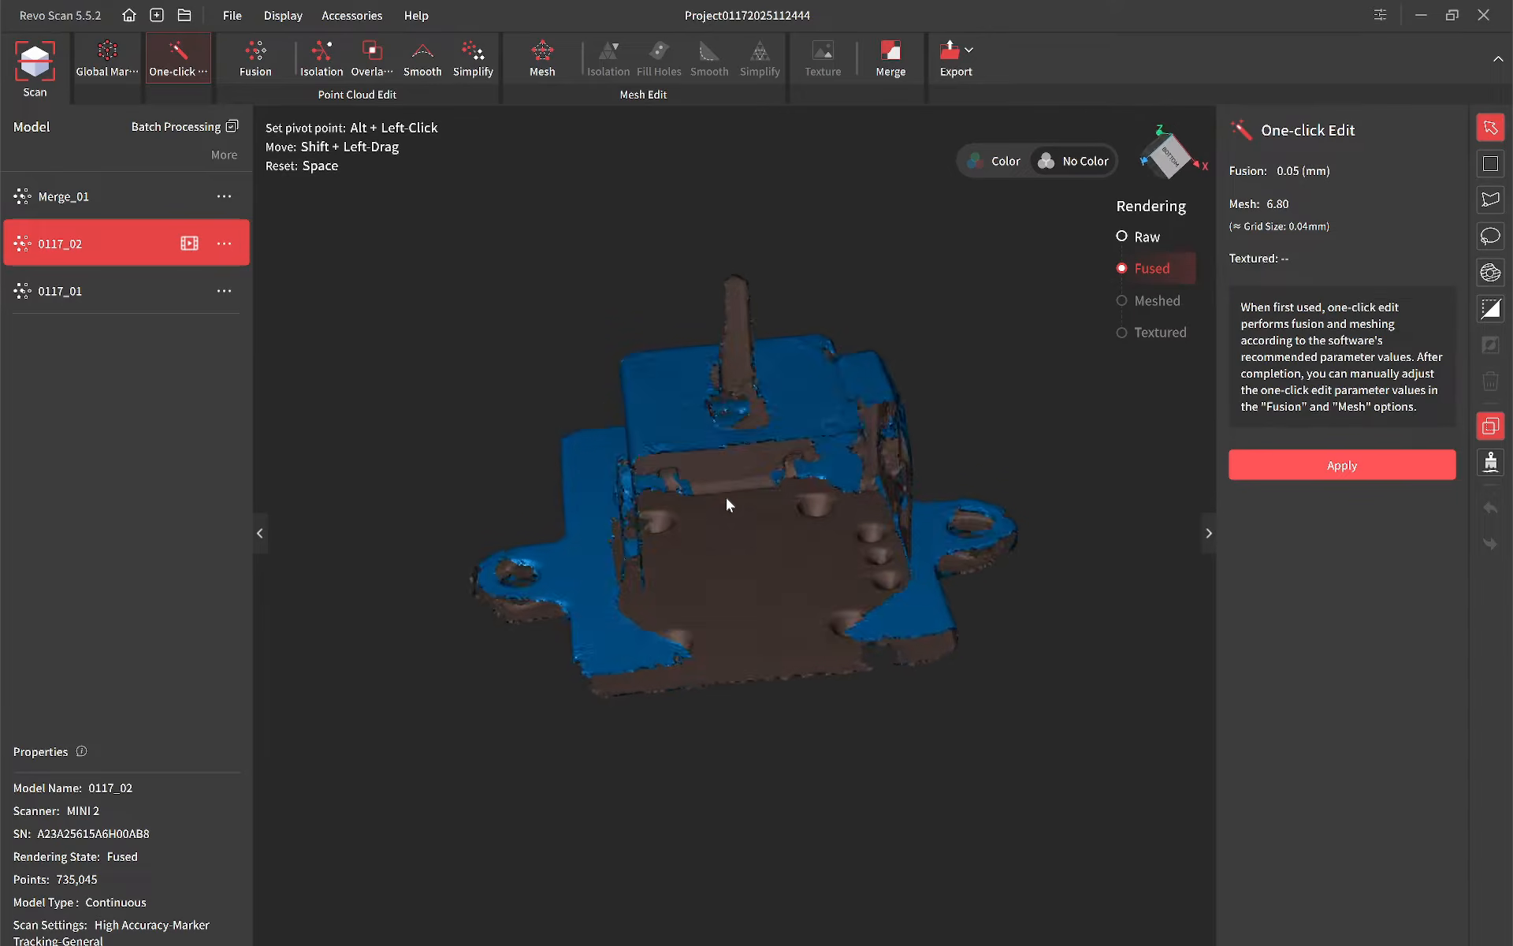
pyautogui.click(135, 292)
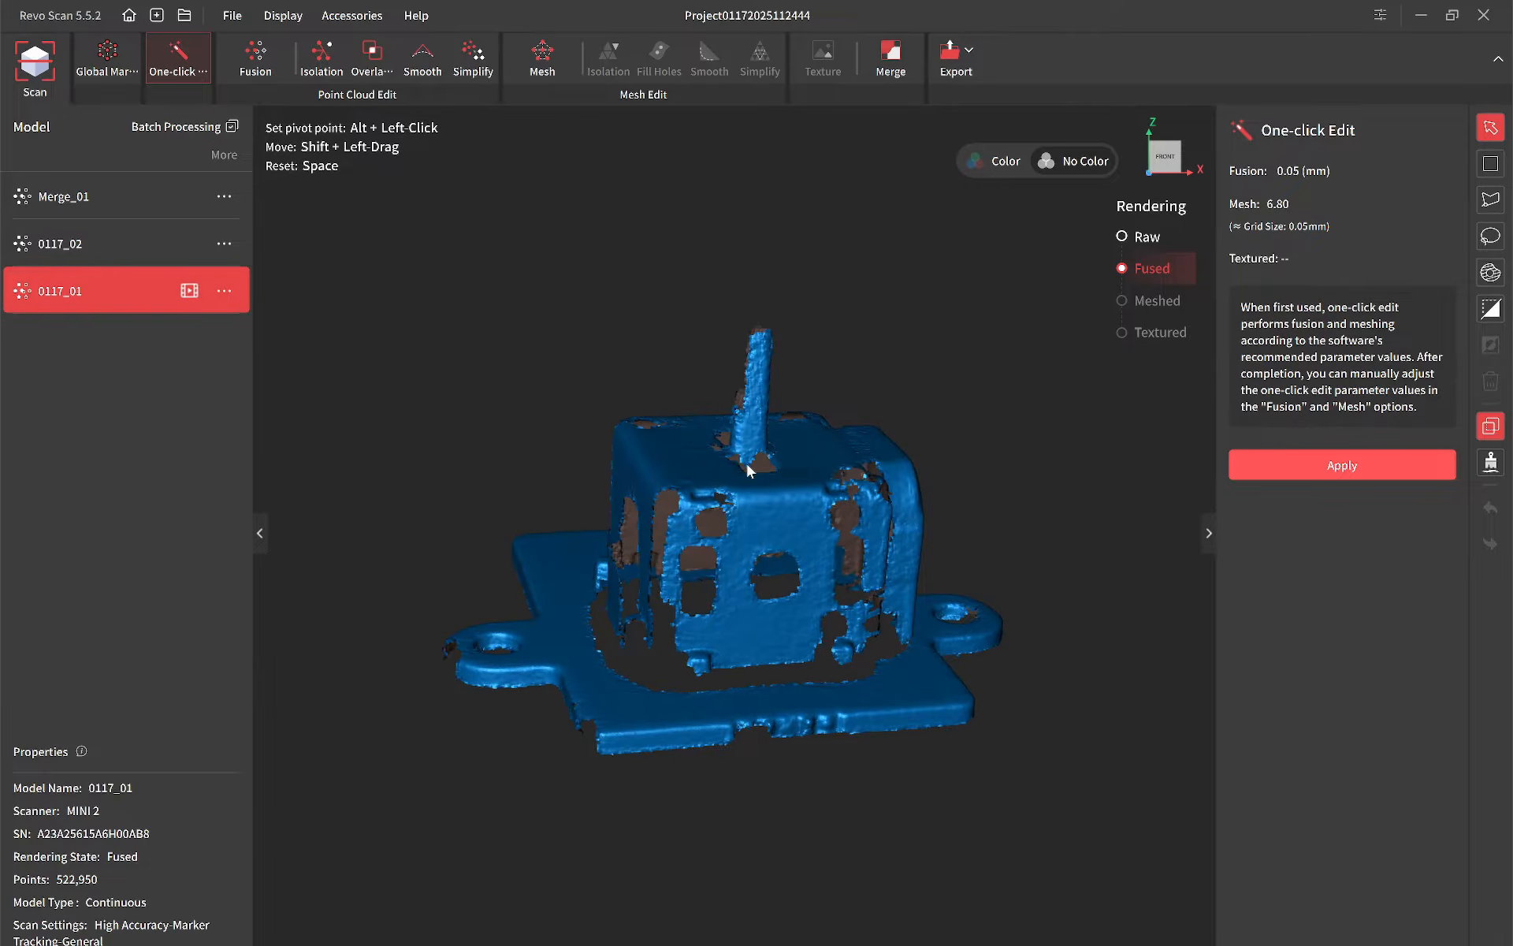
# Step: Detect and remove isolated points from the merged model Merge_01 at an isolation rate of 15%
pyautogui.click(92, 196)
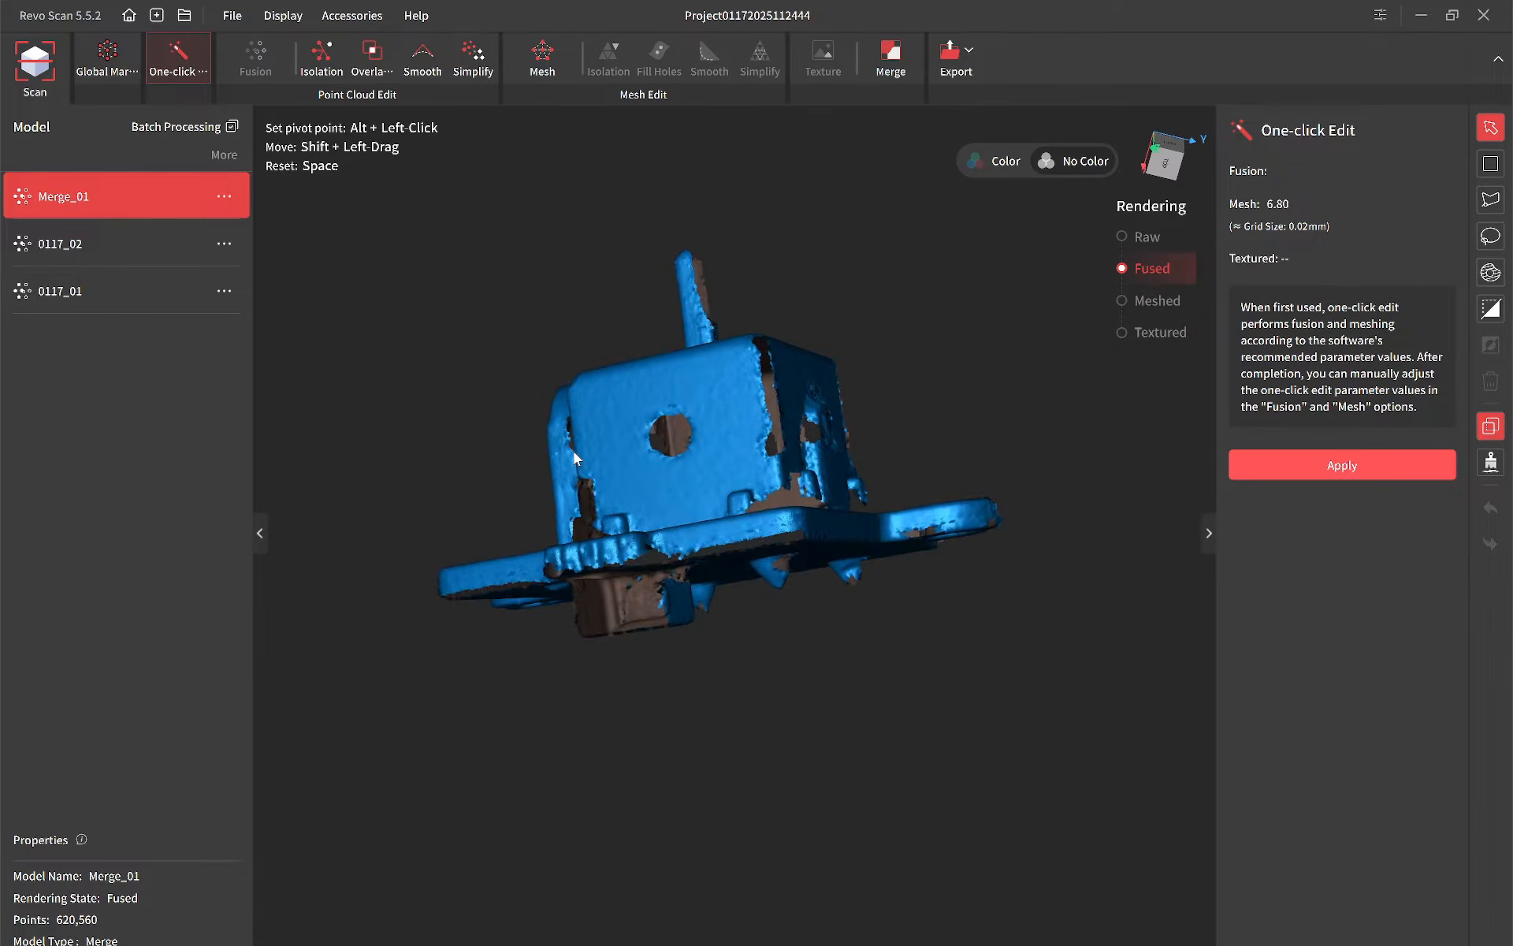
pyautogui.click(335, 65)
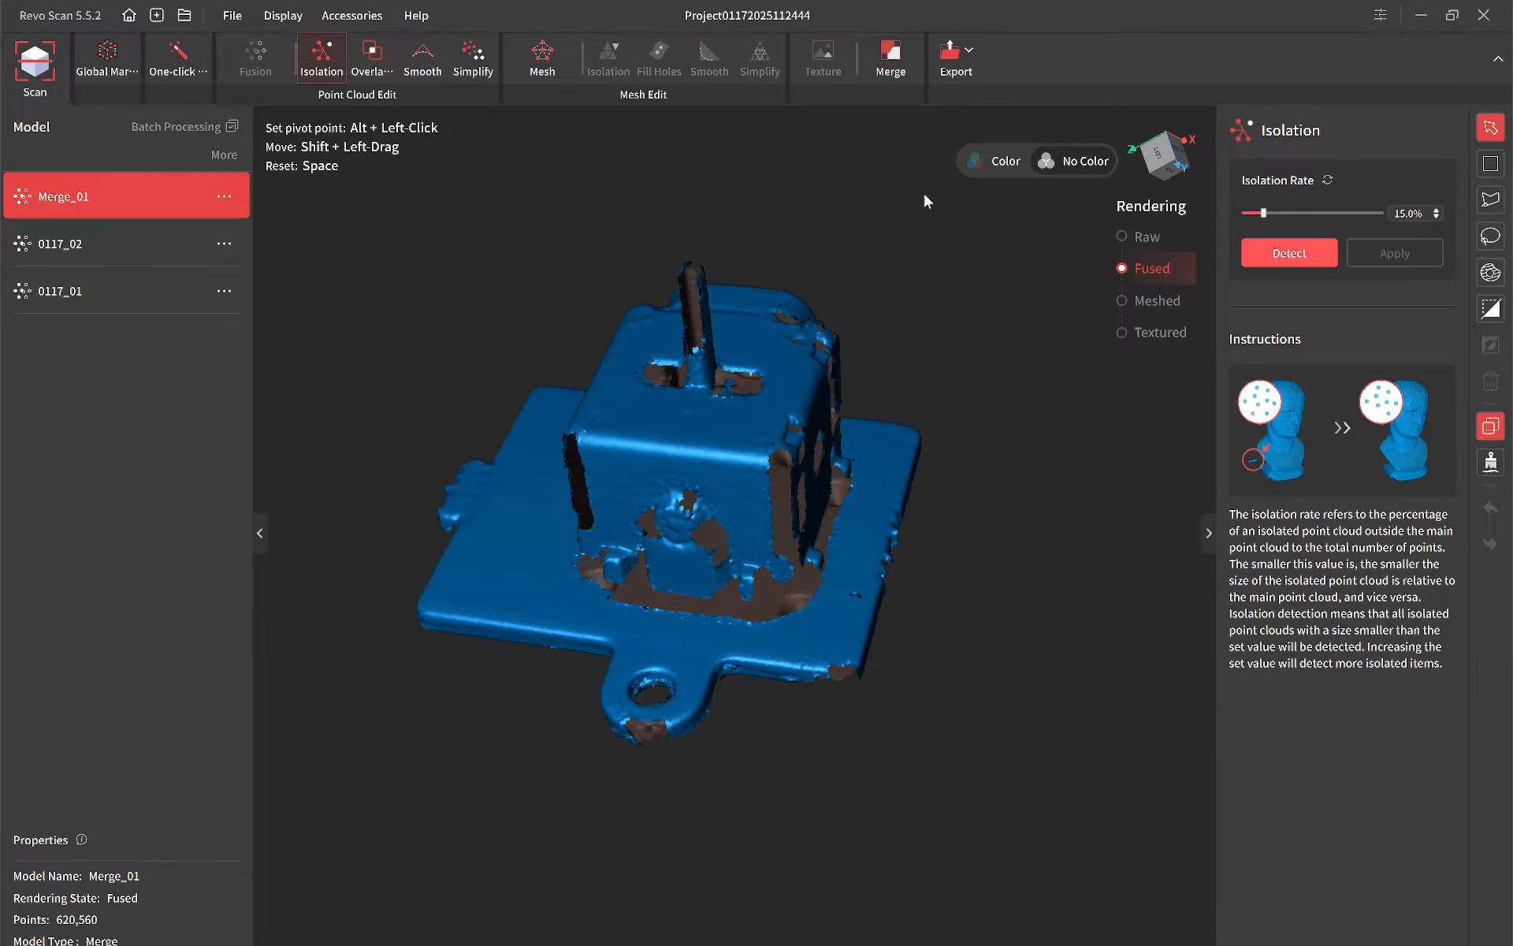
pyautogui.click(1286, 254)
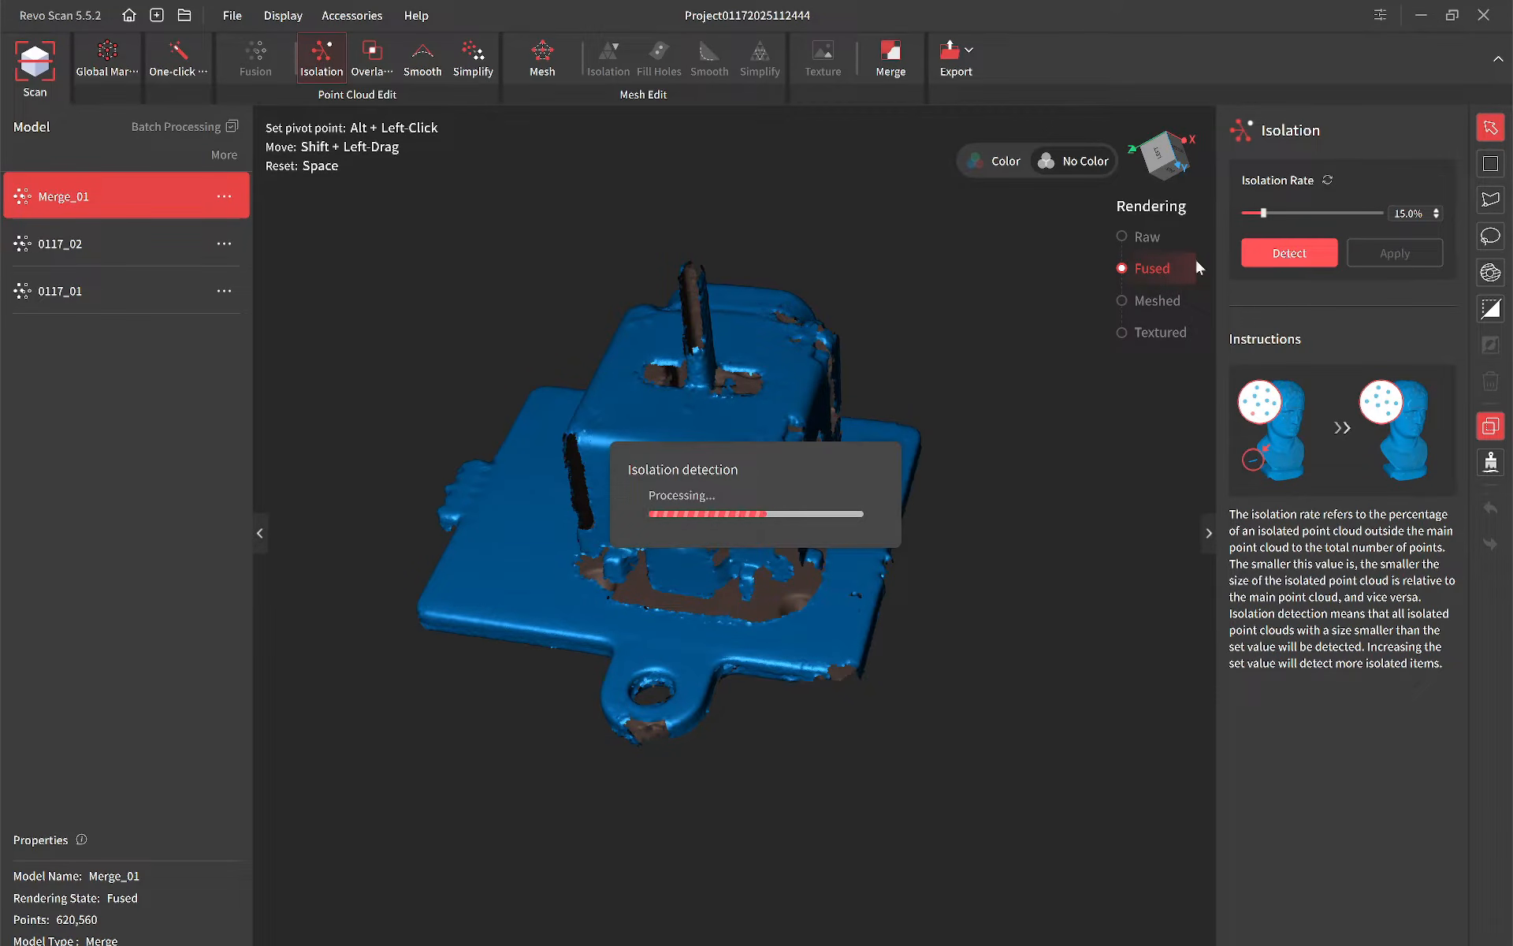
pyautogui.click(1391, 253)
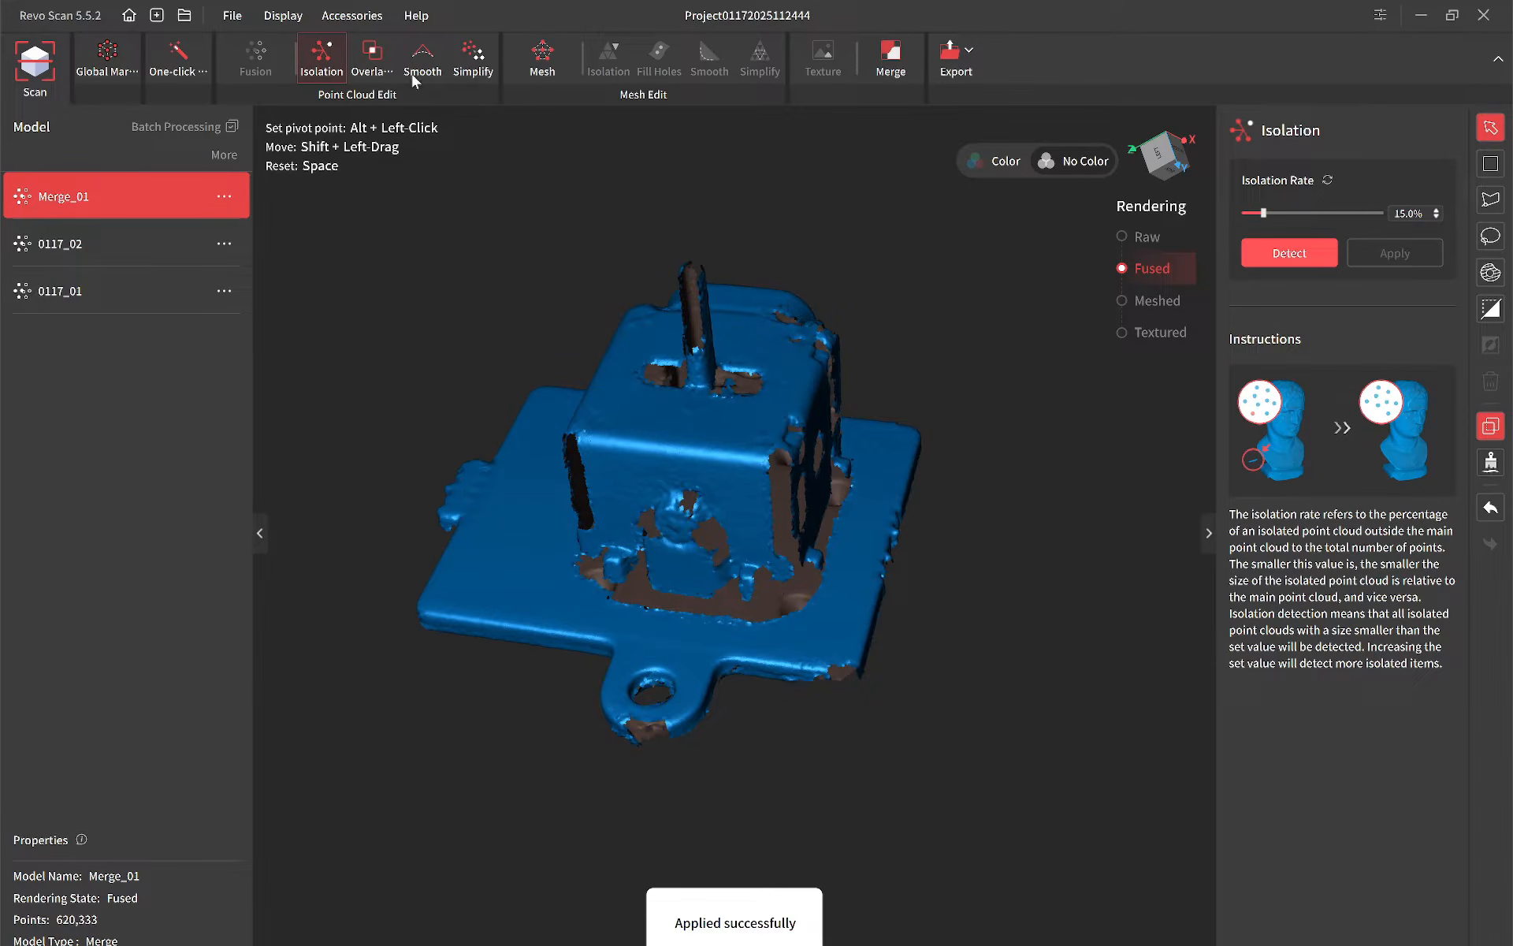
# Step: Detect and remove overlapping points from Merge_01 with a vertical distance of 0.11 mm
pyautogui.click(388, 54)
pyautogui.click(1289, 253)
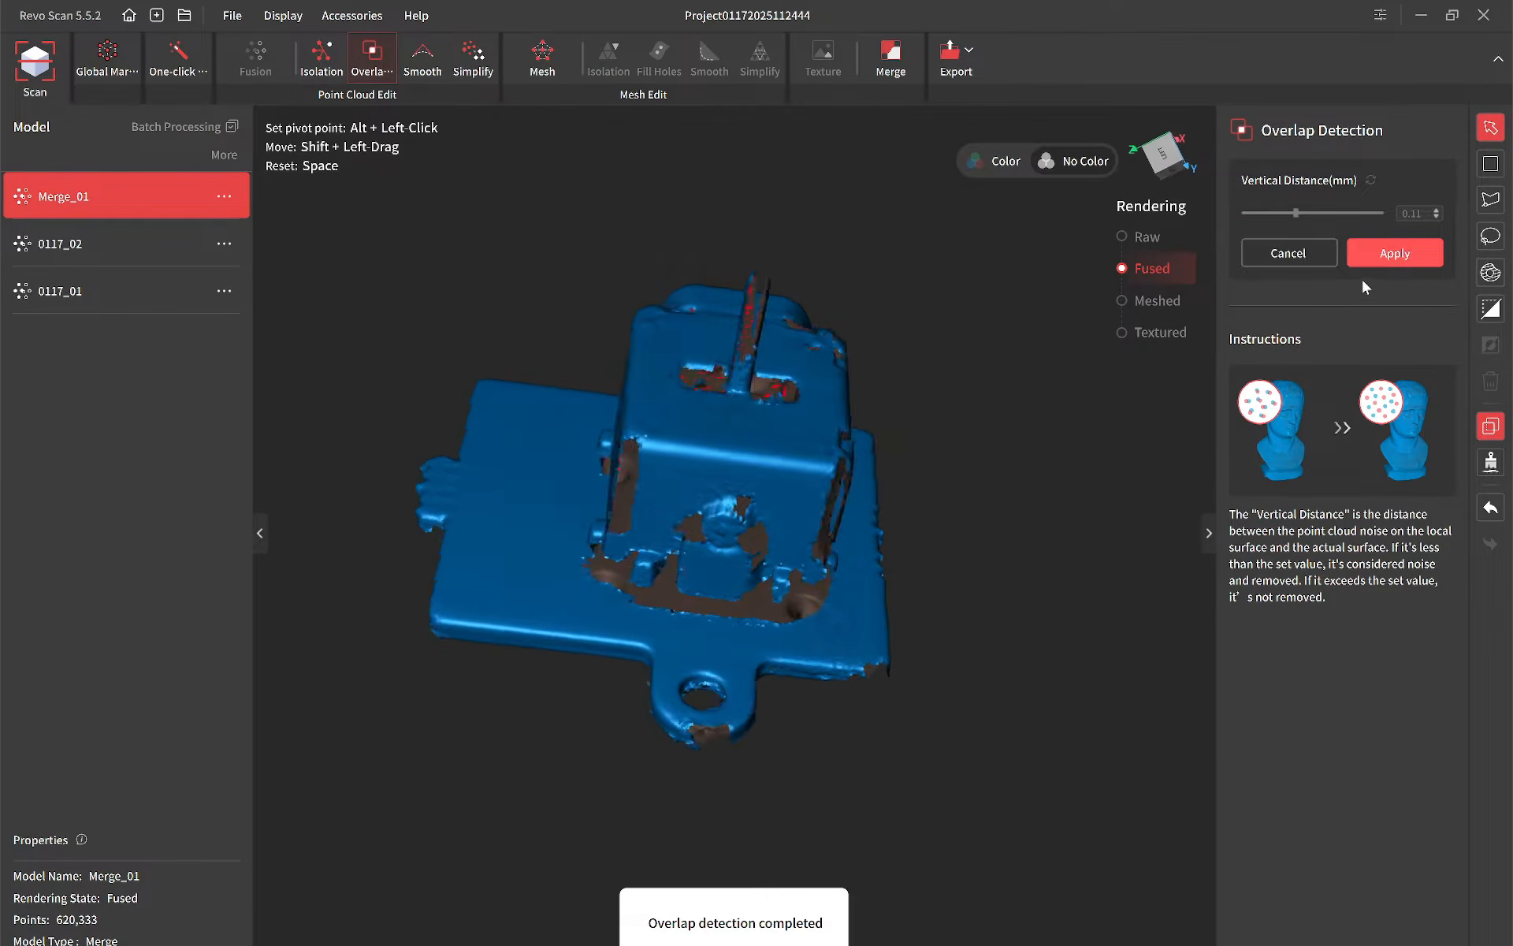
pyautogui.click(1395, 254)
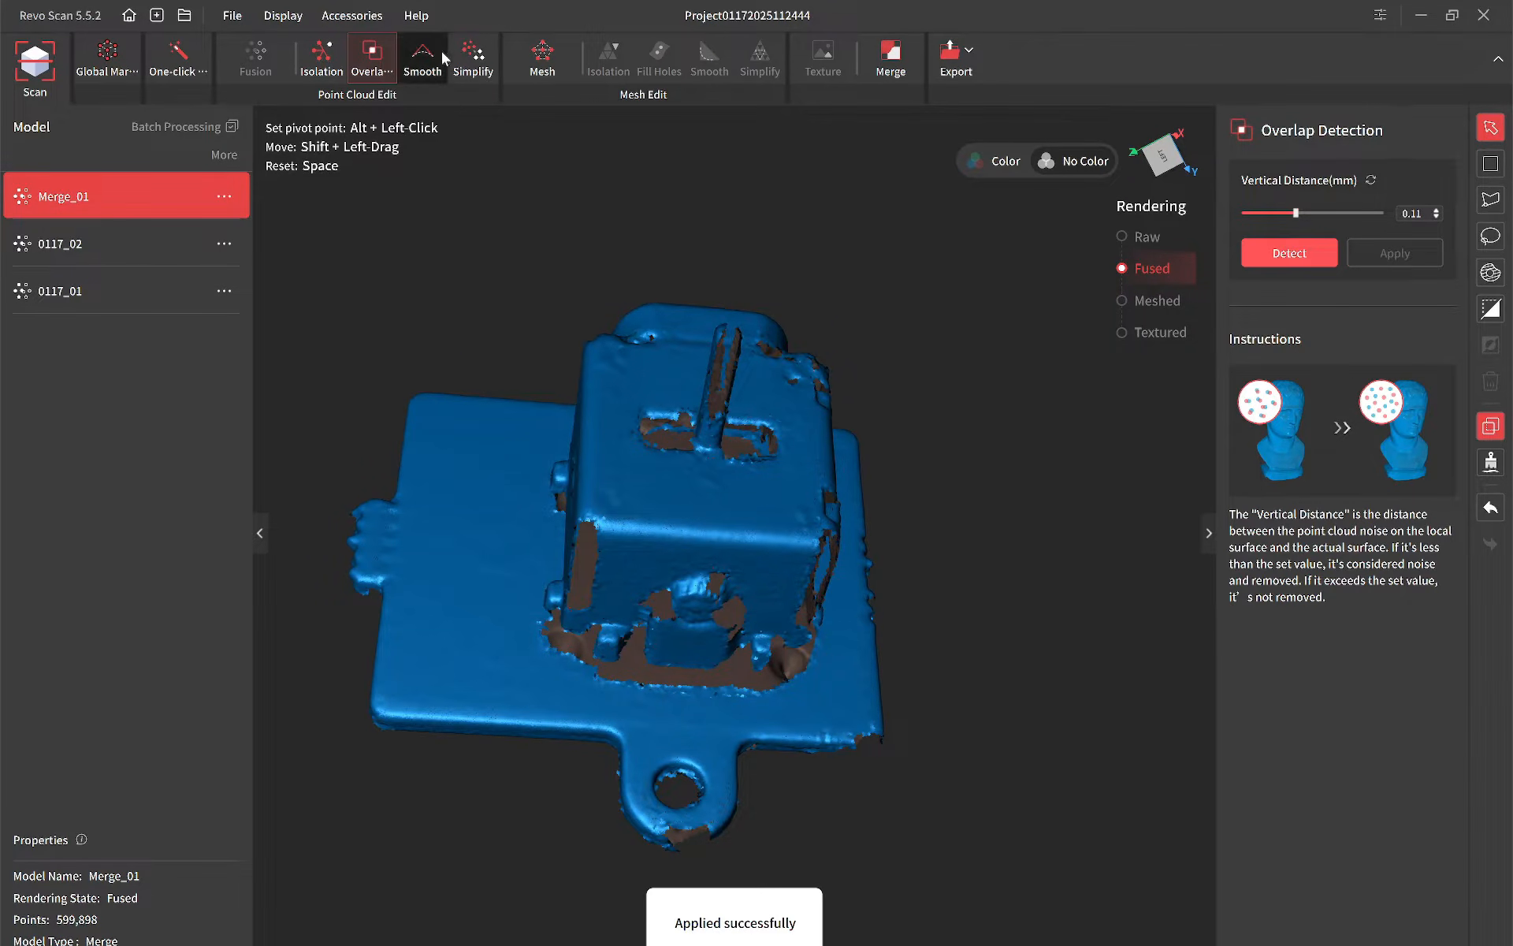
# Step: Mesh the cleaned Merge_01 point cloud at quality 8.0 without automatic hole filling and inspect the result
pyautogui.click(554, 52)
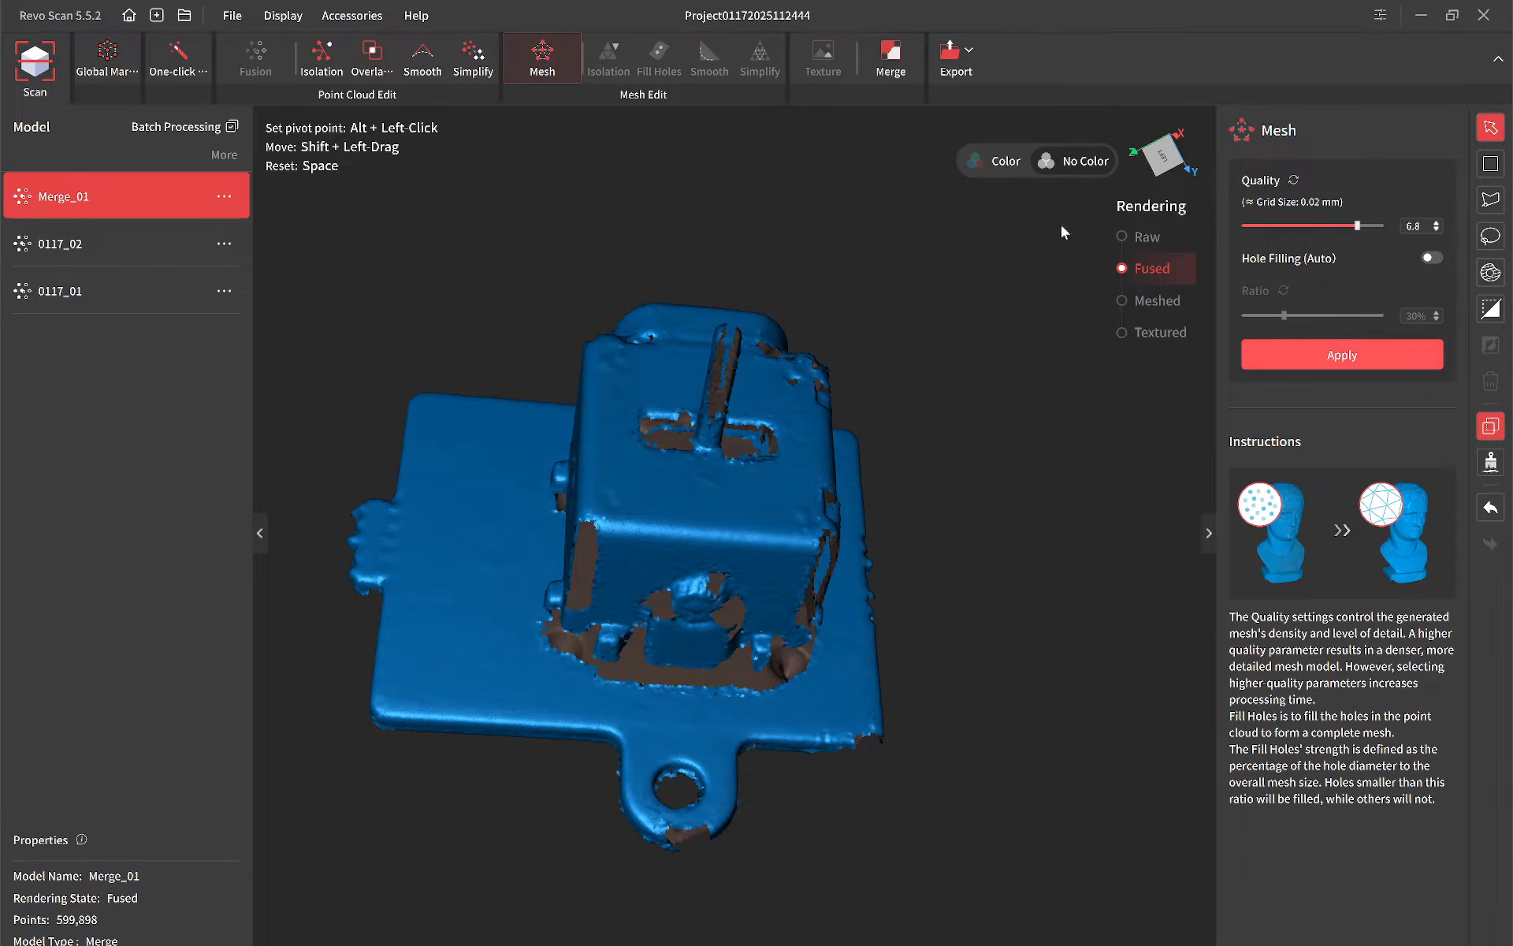
pyautogui.moveTo(1356, 226); pyautogui.dragTo(1360, 227)
pyautogui.click(1336, 355)
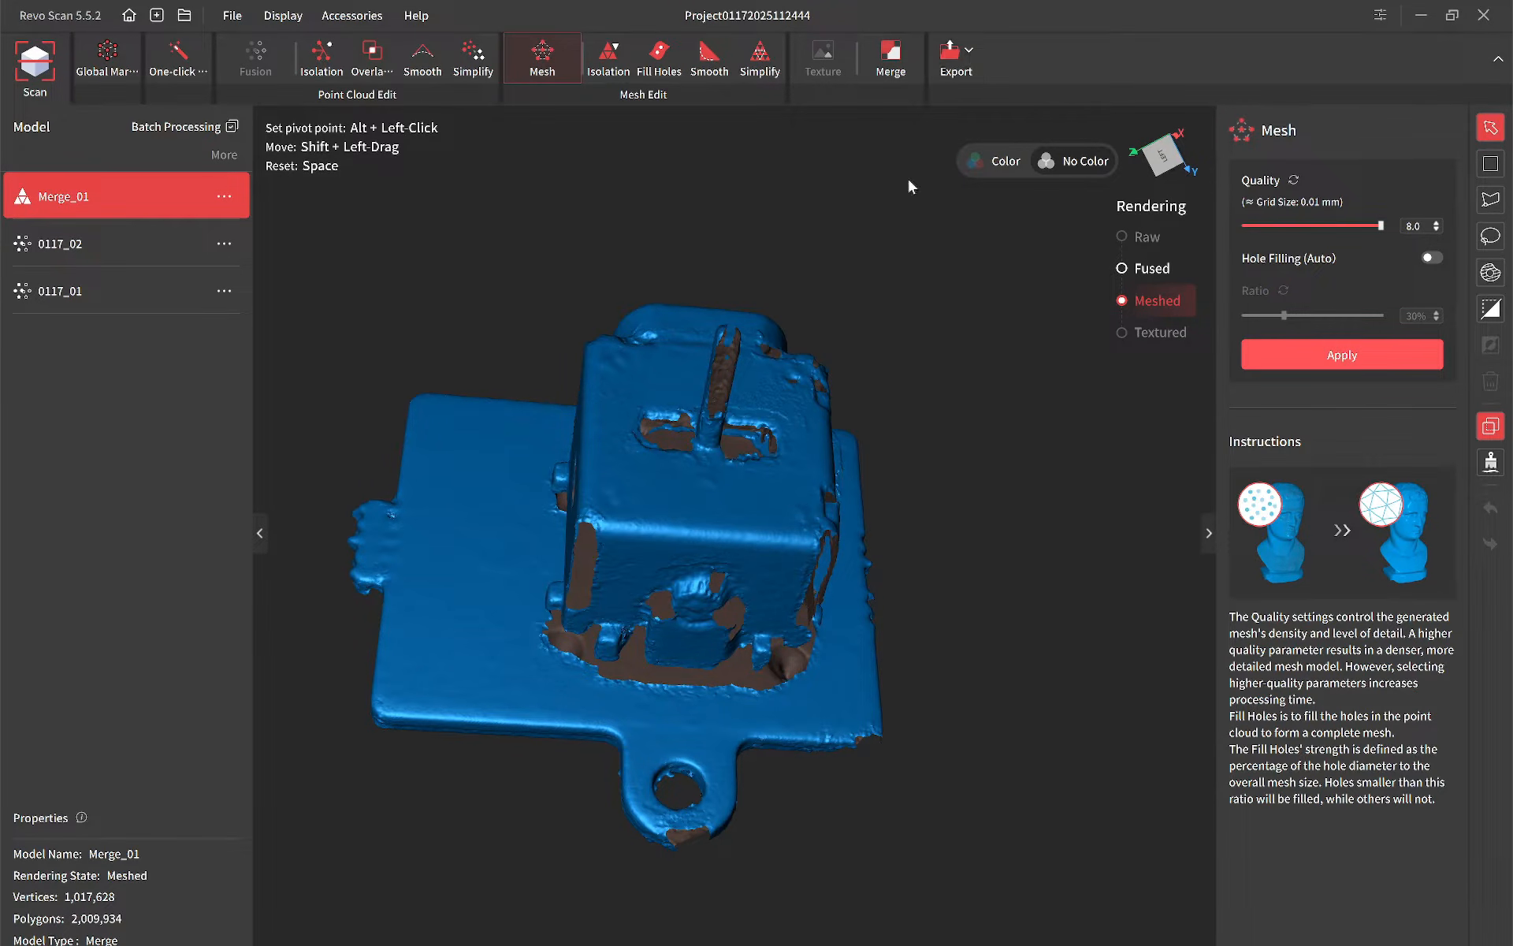
pyautogui.moveTo(678, 524); pyautogui.dragTo(822, 537)
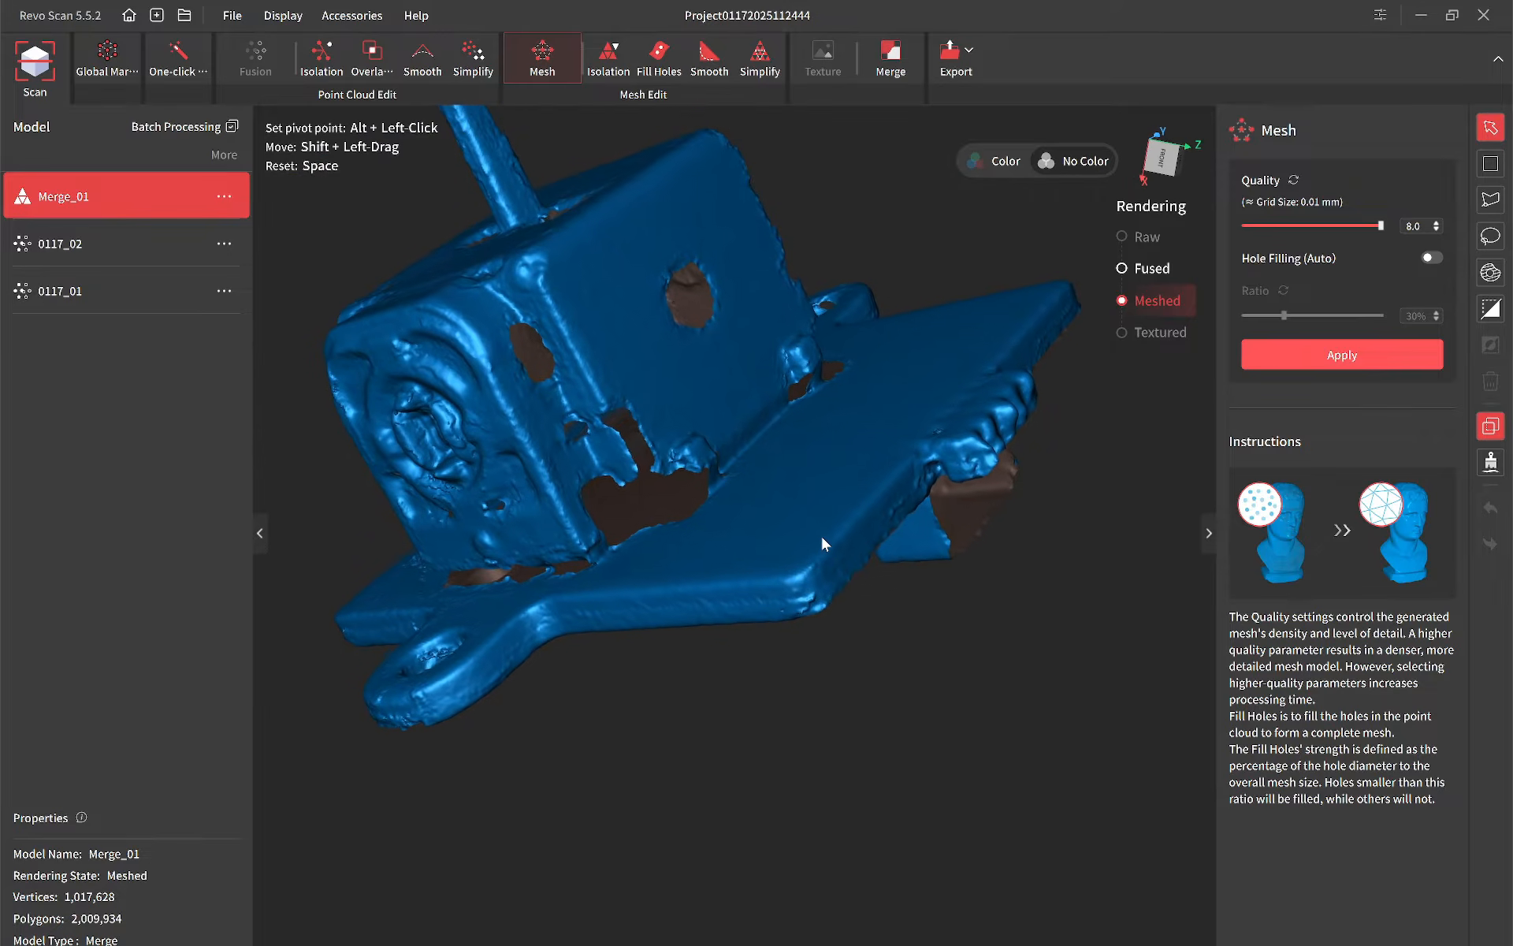
pyautogui.press('space')
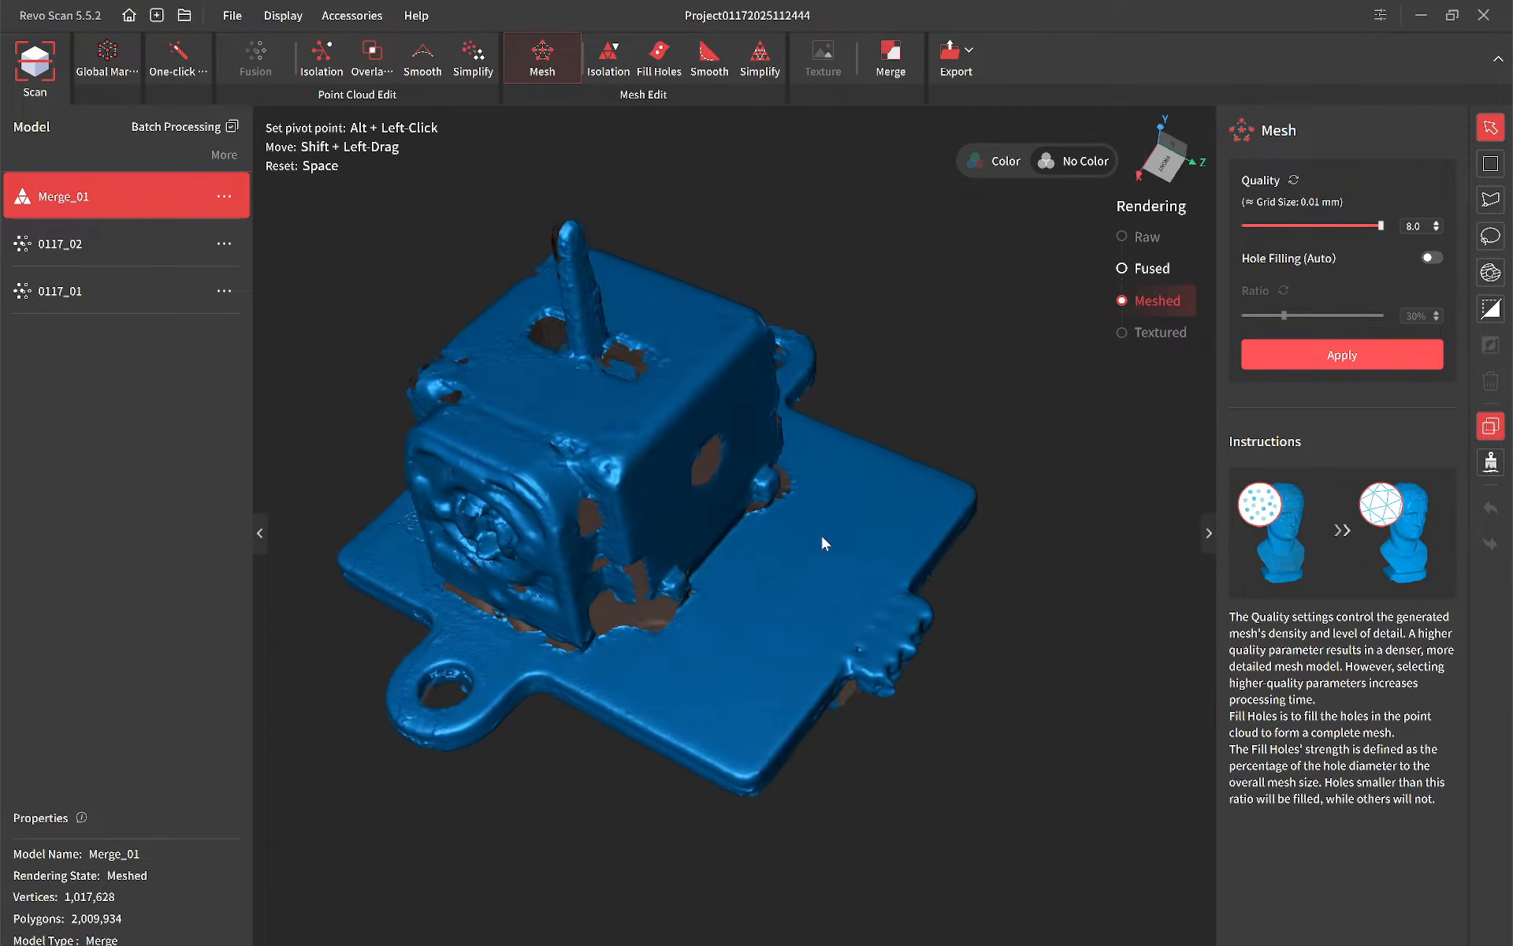
# Step: Export the Merge_01 mesh in OBJ format to the Desktop, replacing the existing Joystick_merged.obj
pyautogui.click(973, 52)
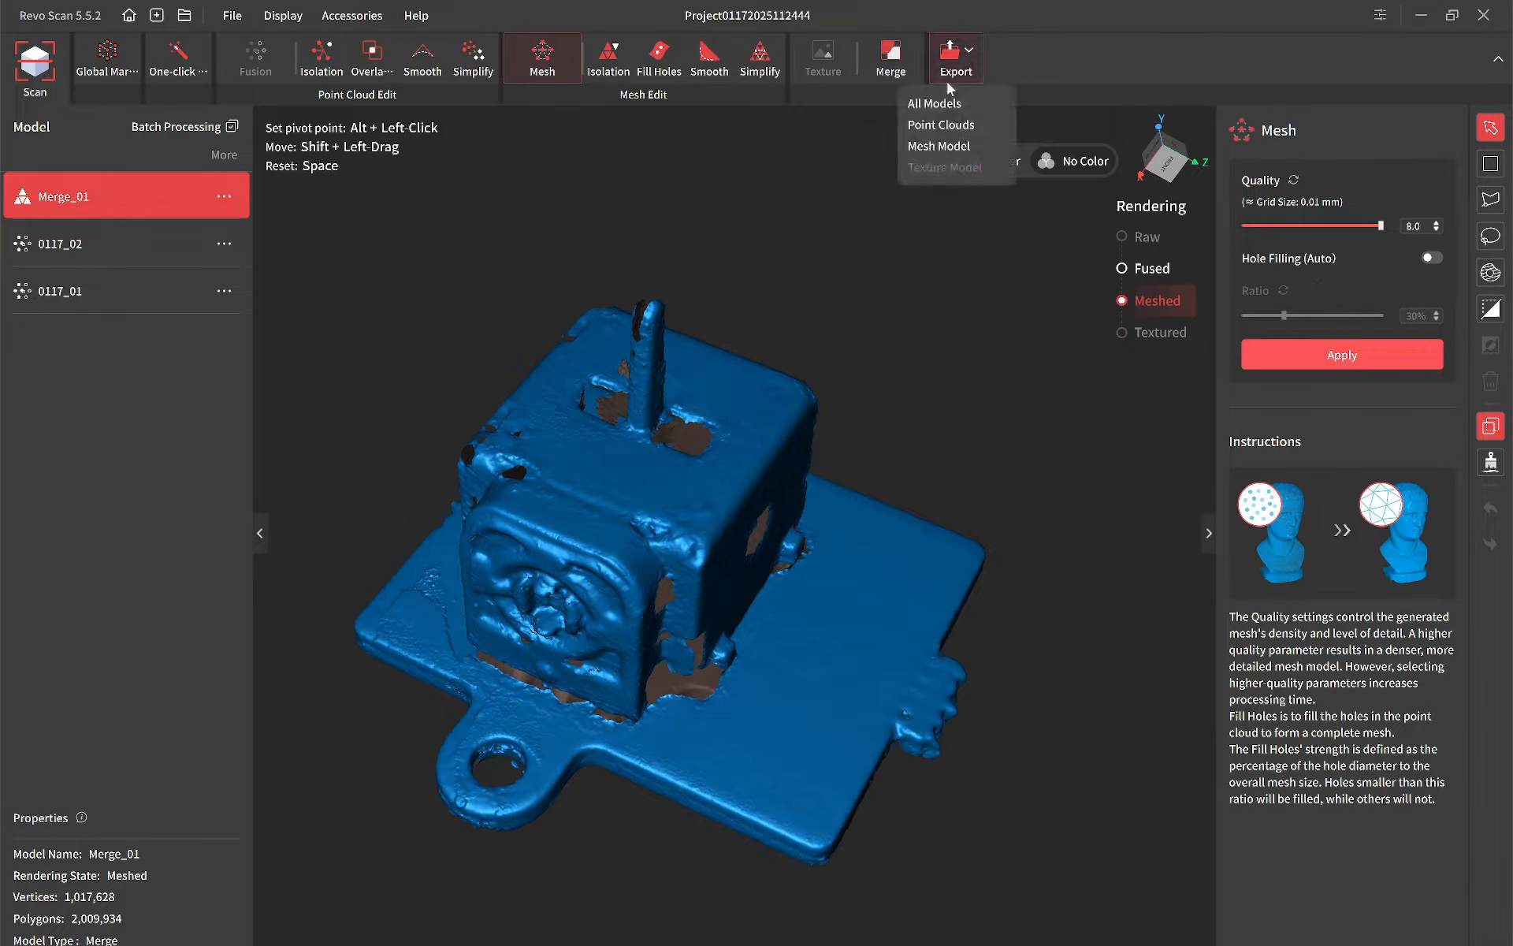
pyautogui.click(944, 148)
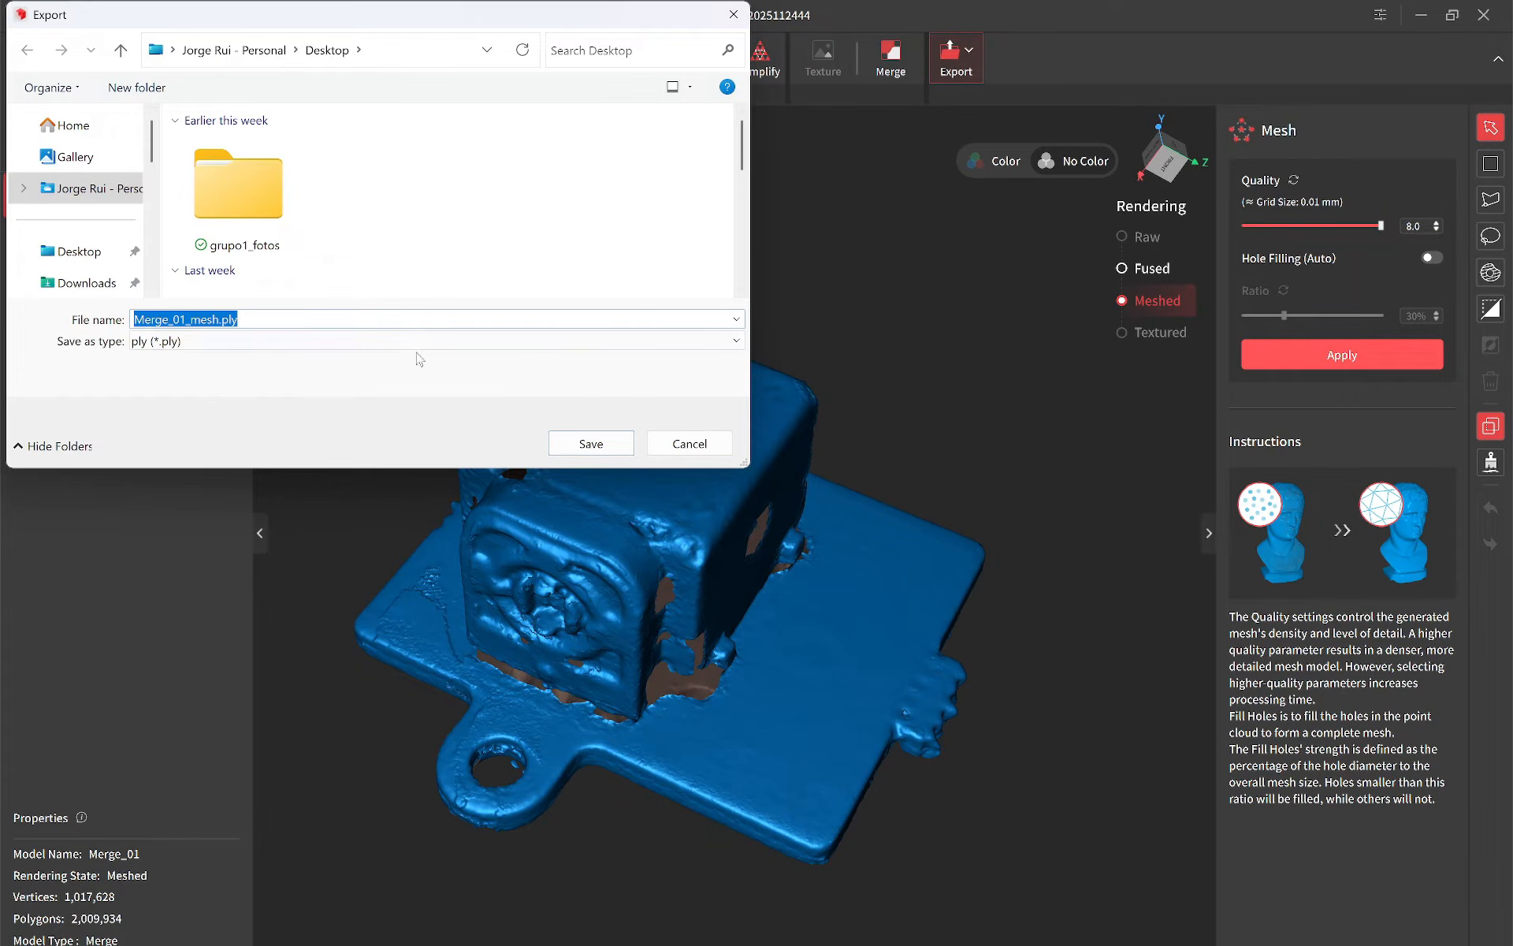
pyautogui.click(446, 342)
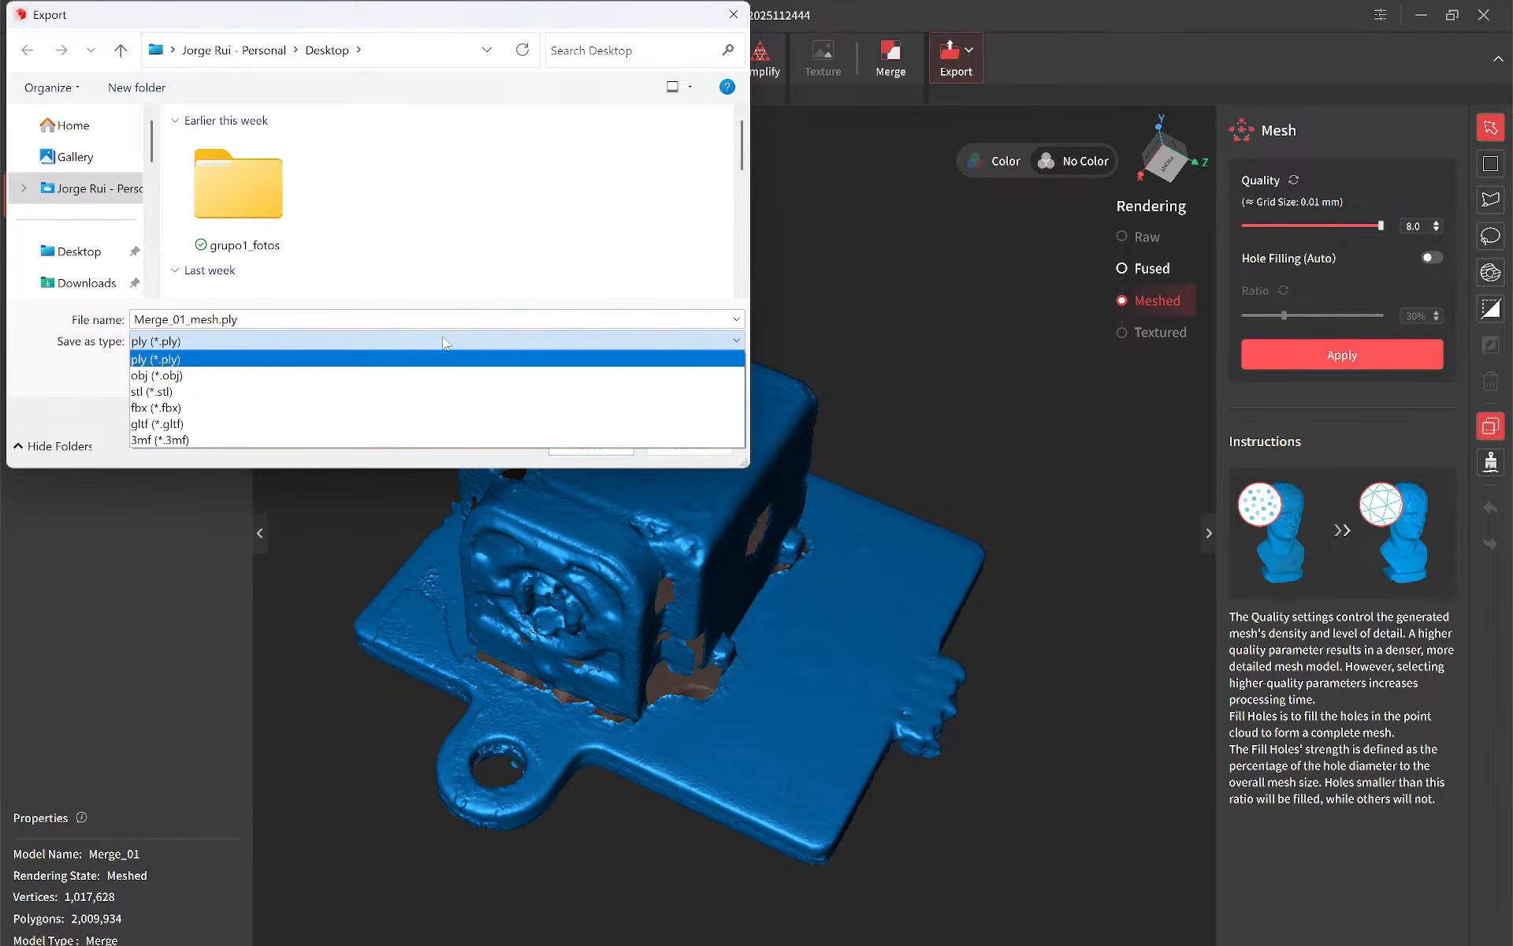
pyautogui.click(374, 375)
pyautogui.click(264, 227)
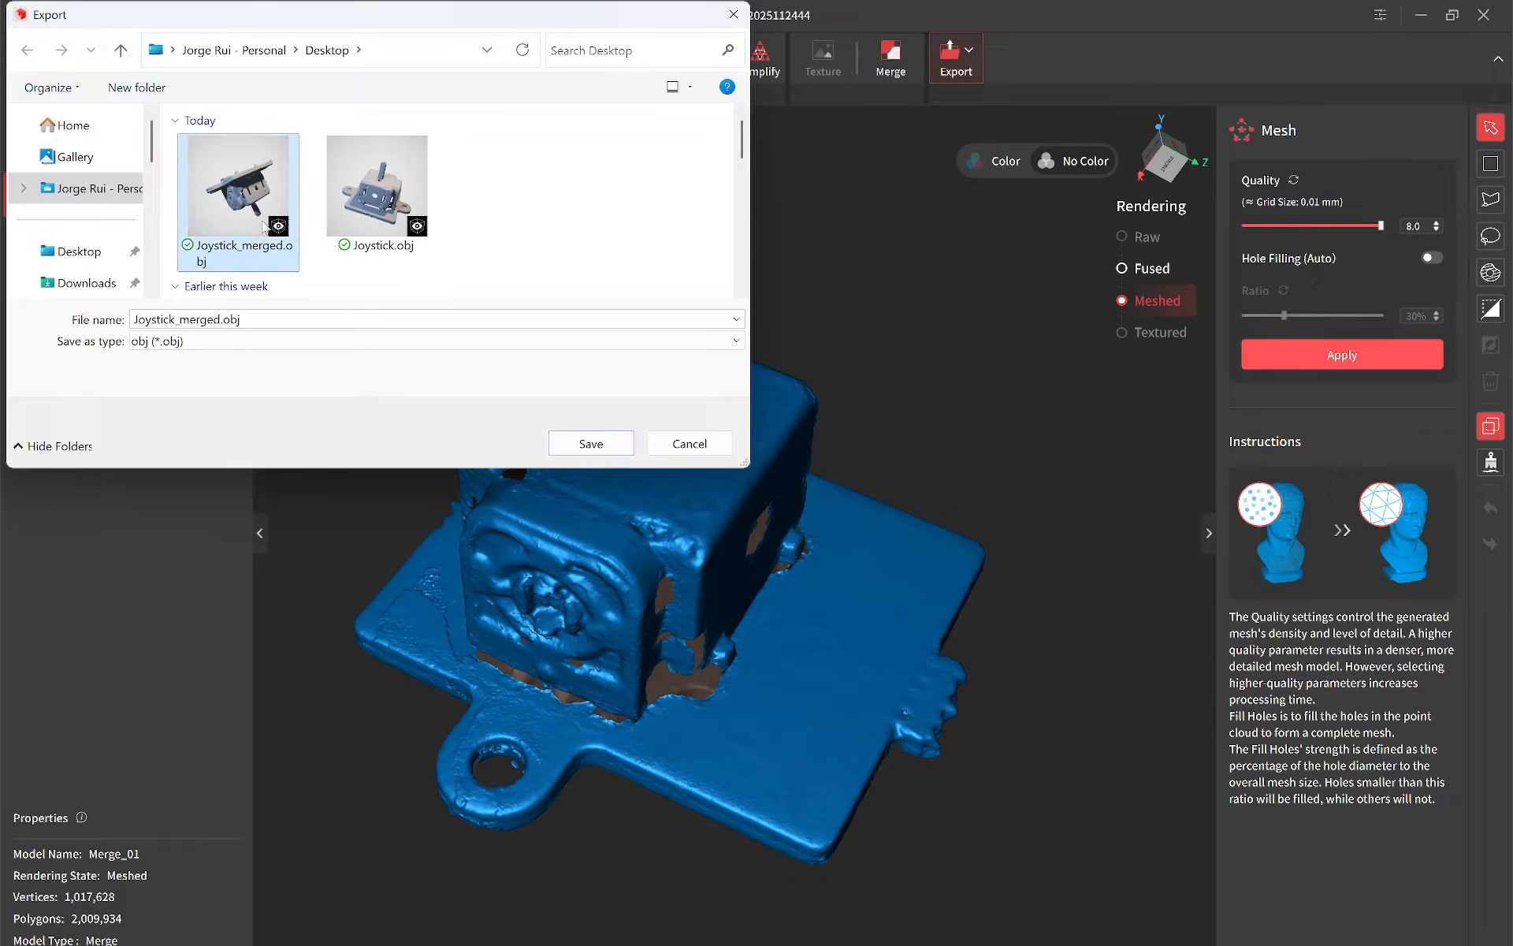
pyautogui.click(607, 444)
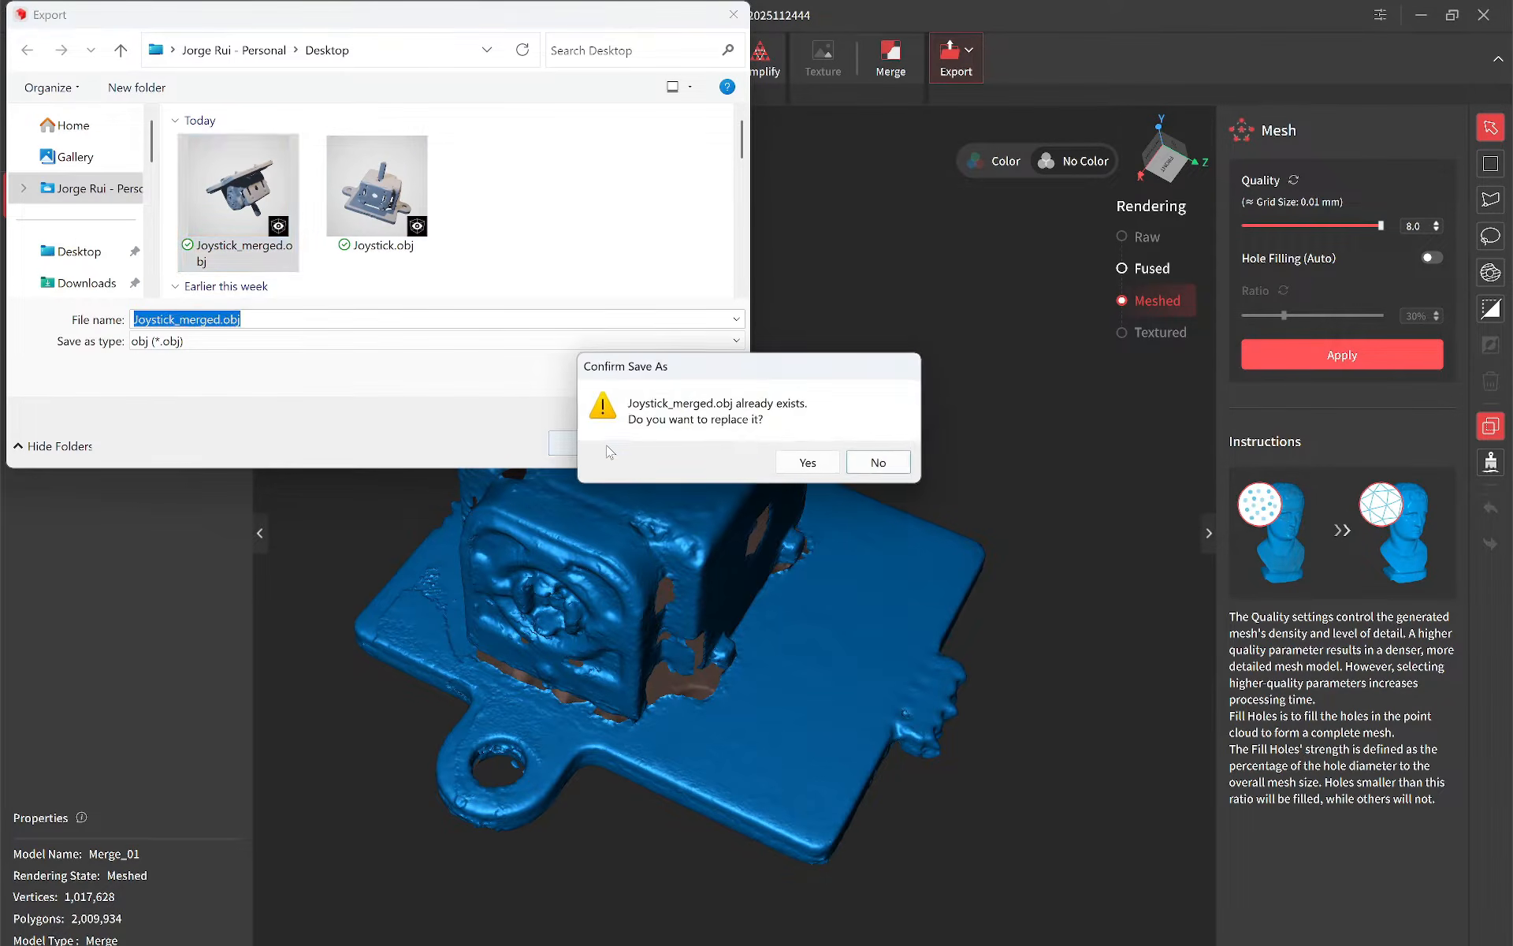
pyautogui.click(810, 453)
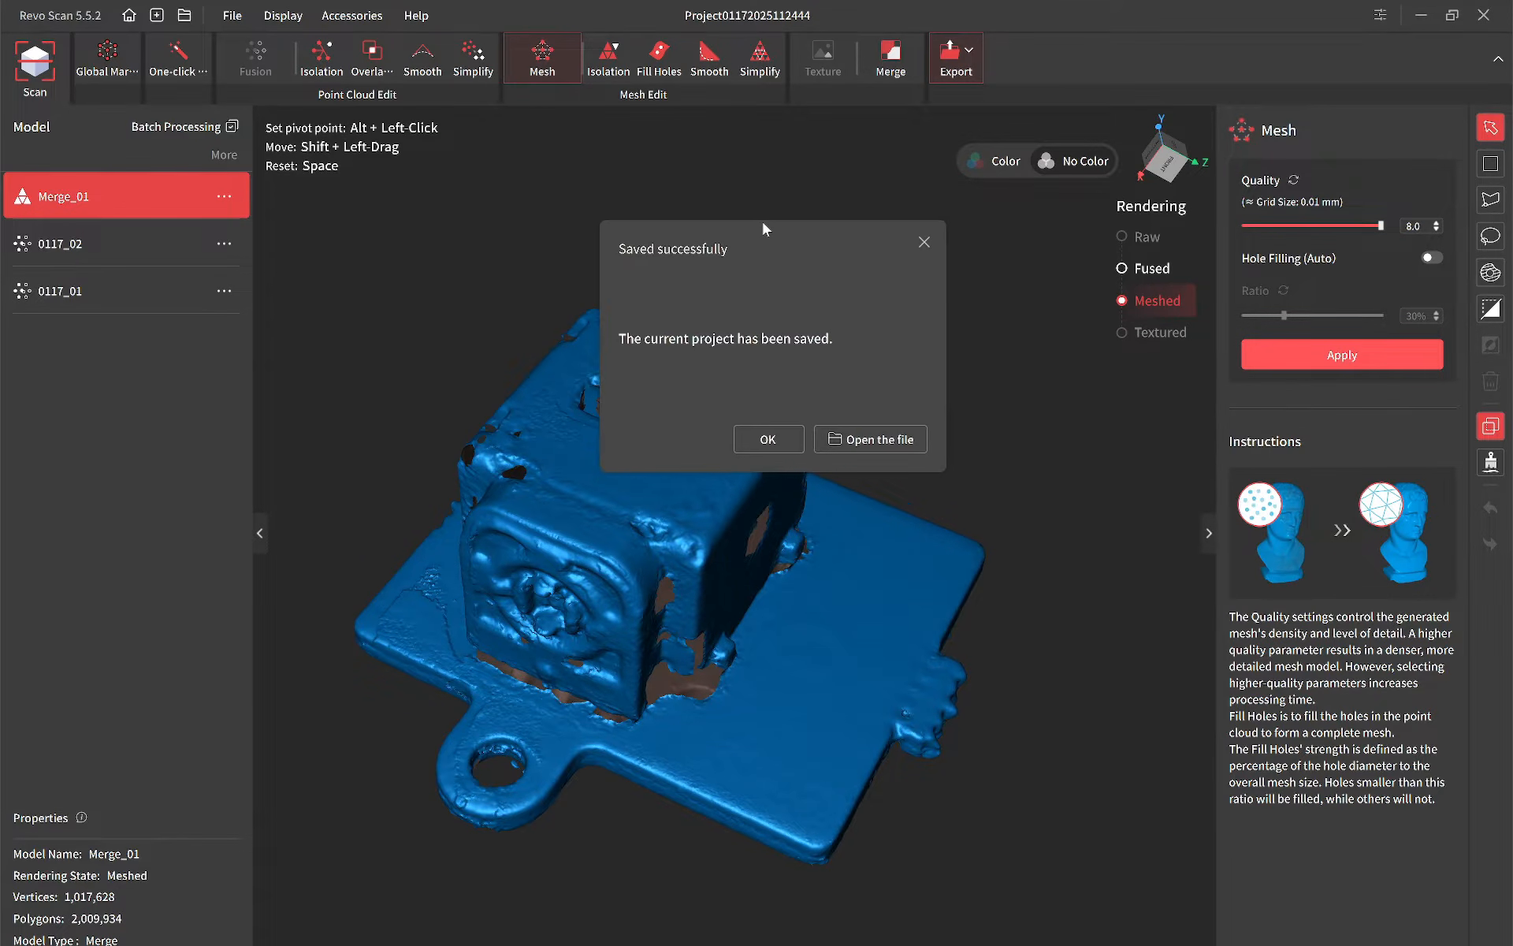
pyautogui.click(777, 442)
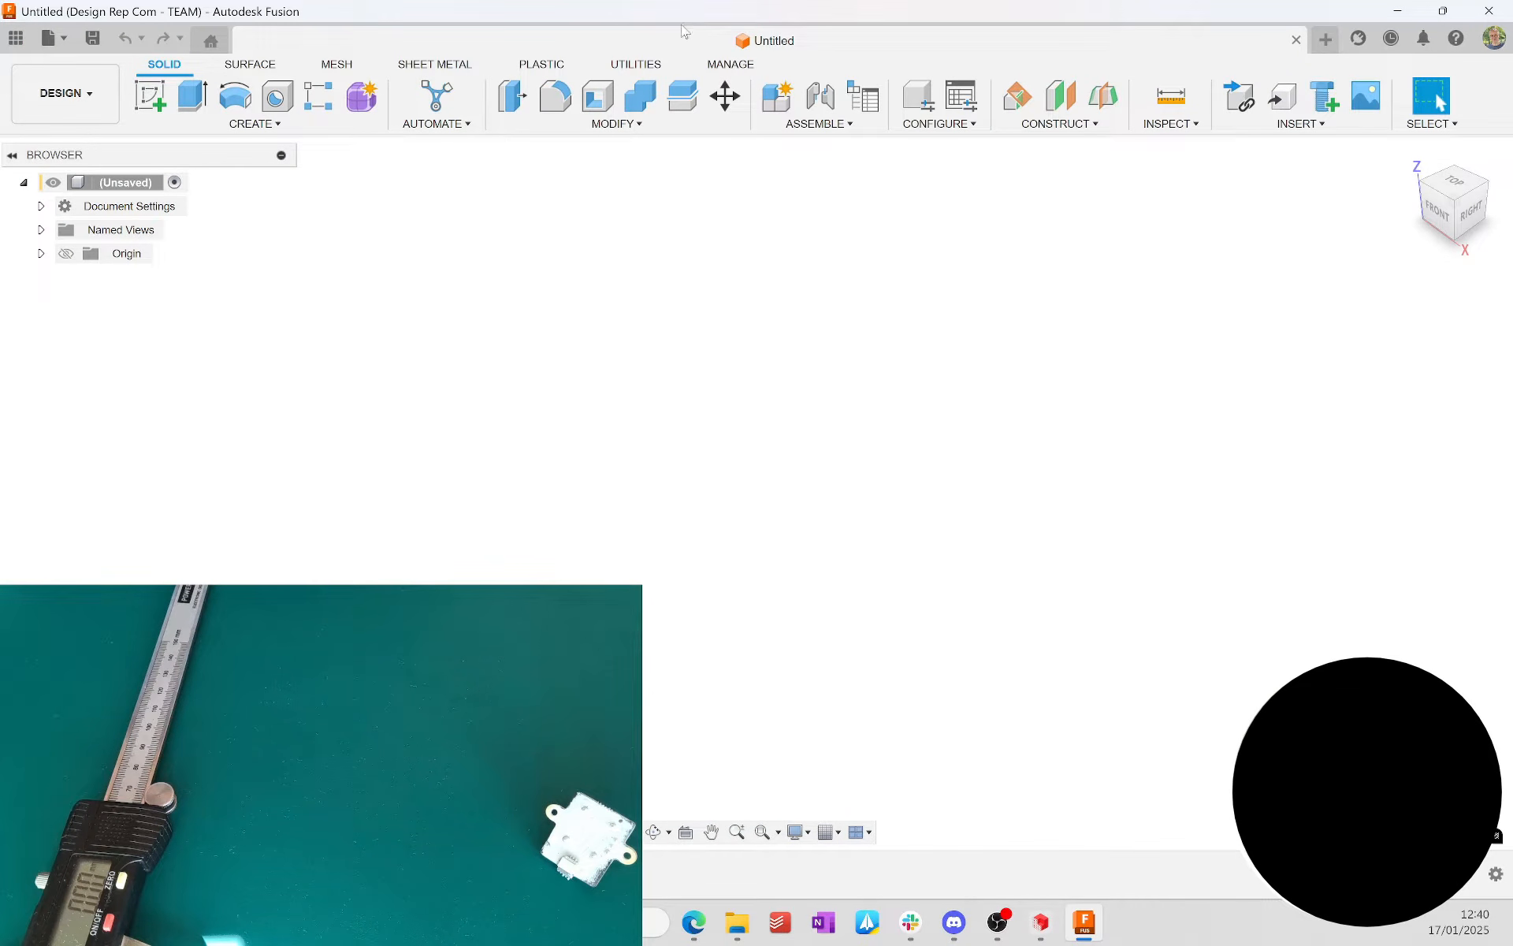
# Step: Switch to Autodesk Fusion and insert Joystick_merged.obj from the computer as a mesh in millimetres
pyautogui.click(1298, 124)
pyautogui.click(1289, 306)
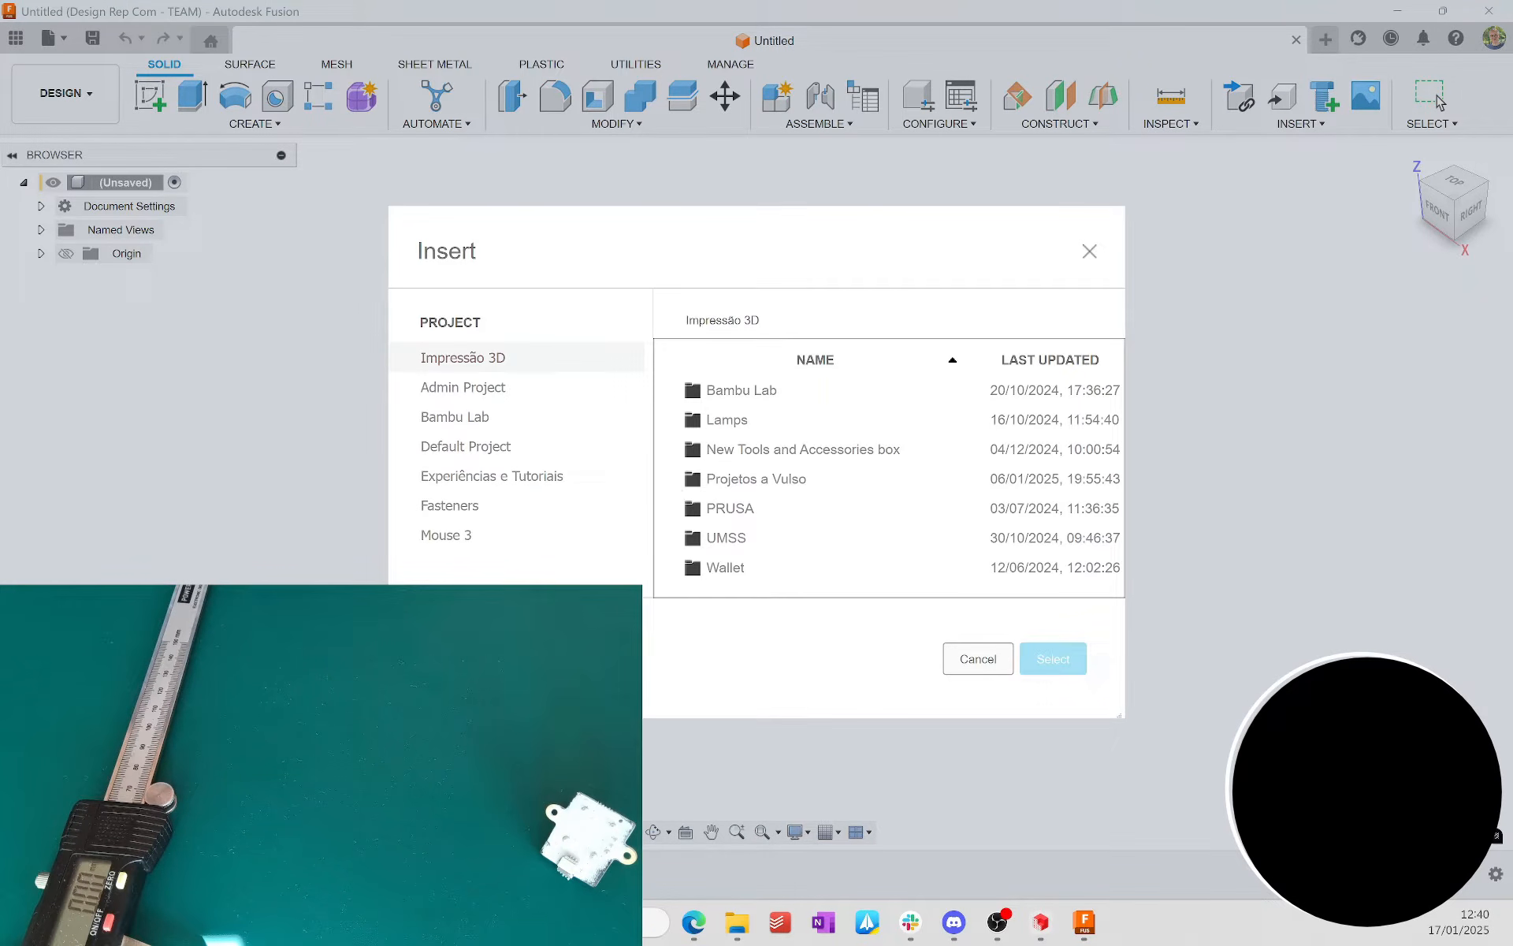
pyautogui.click(493, 658)
pyautogui.click(252, 227)
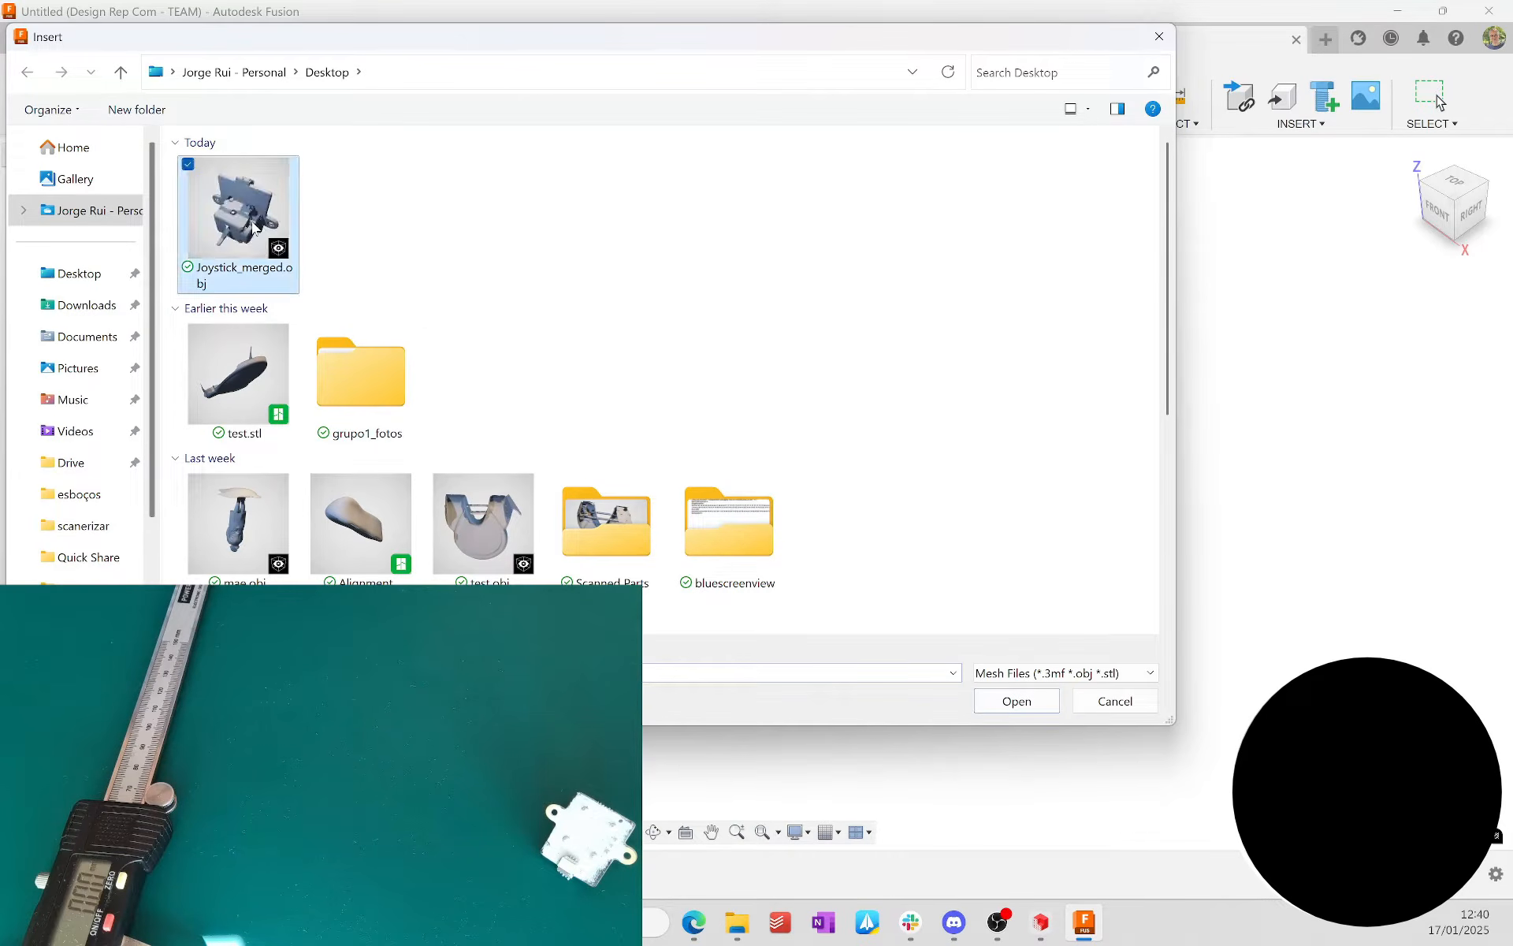
pyautogui.click(1017, 700)
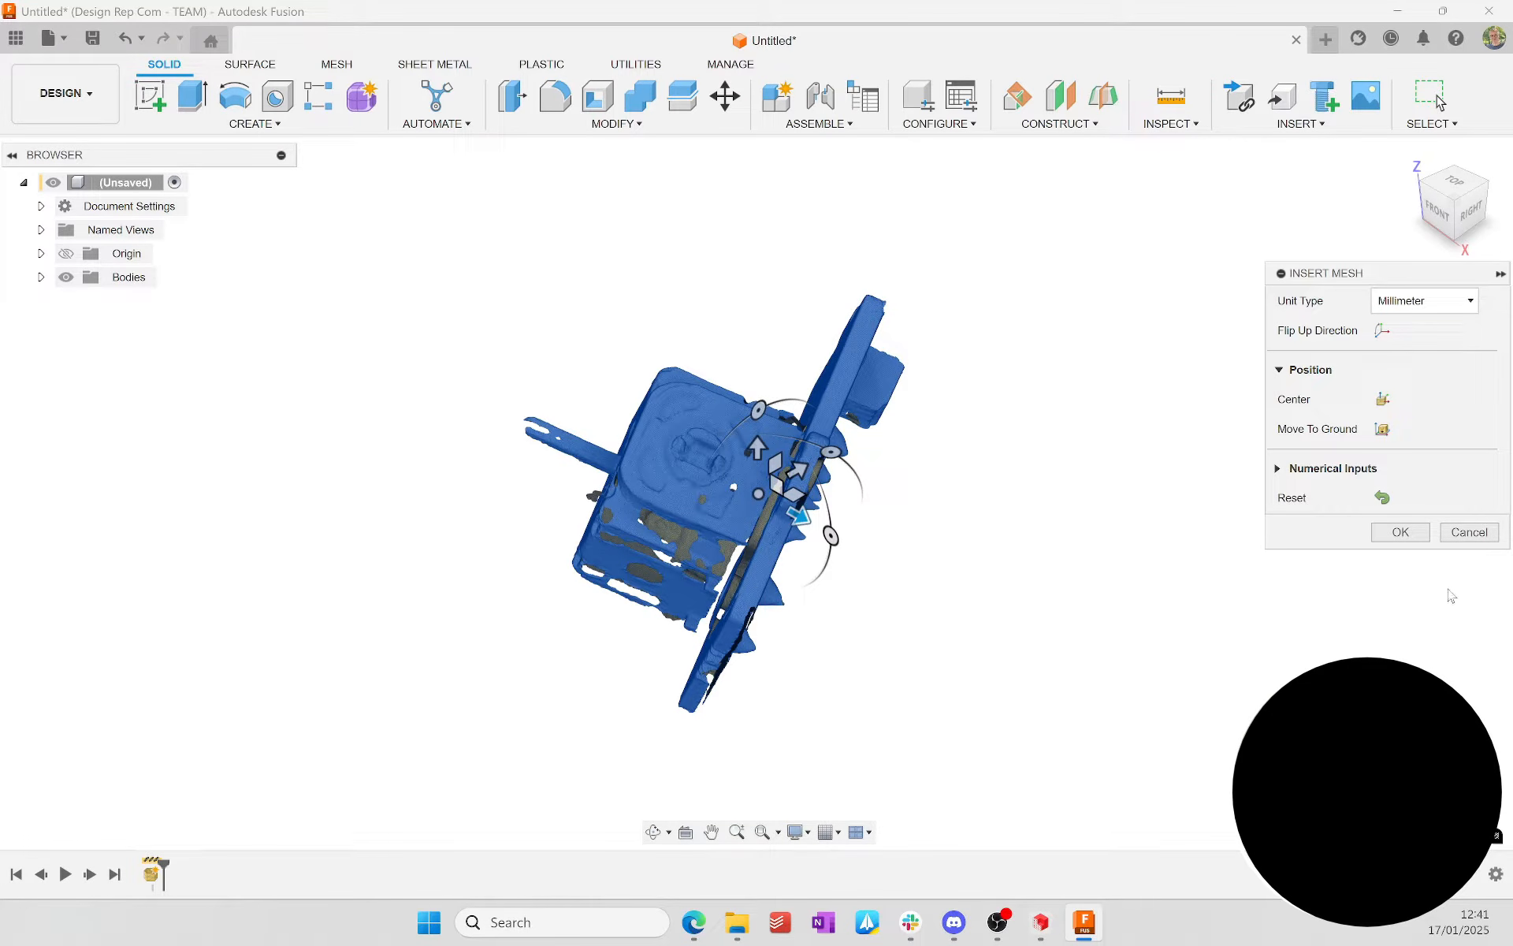
pyautogui.click(1408, 539)
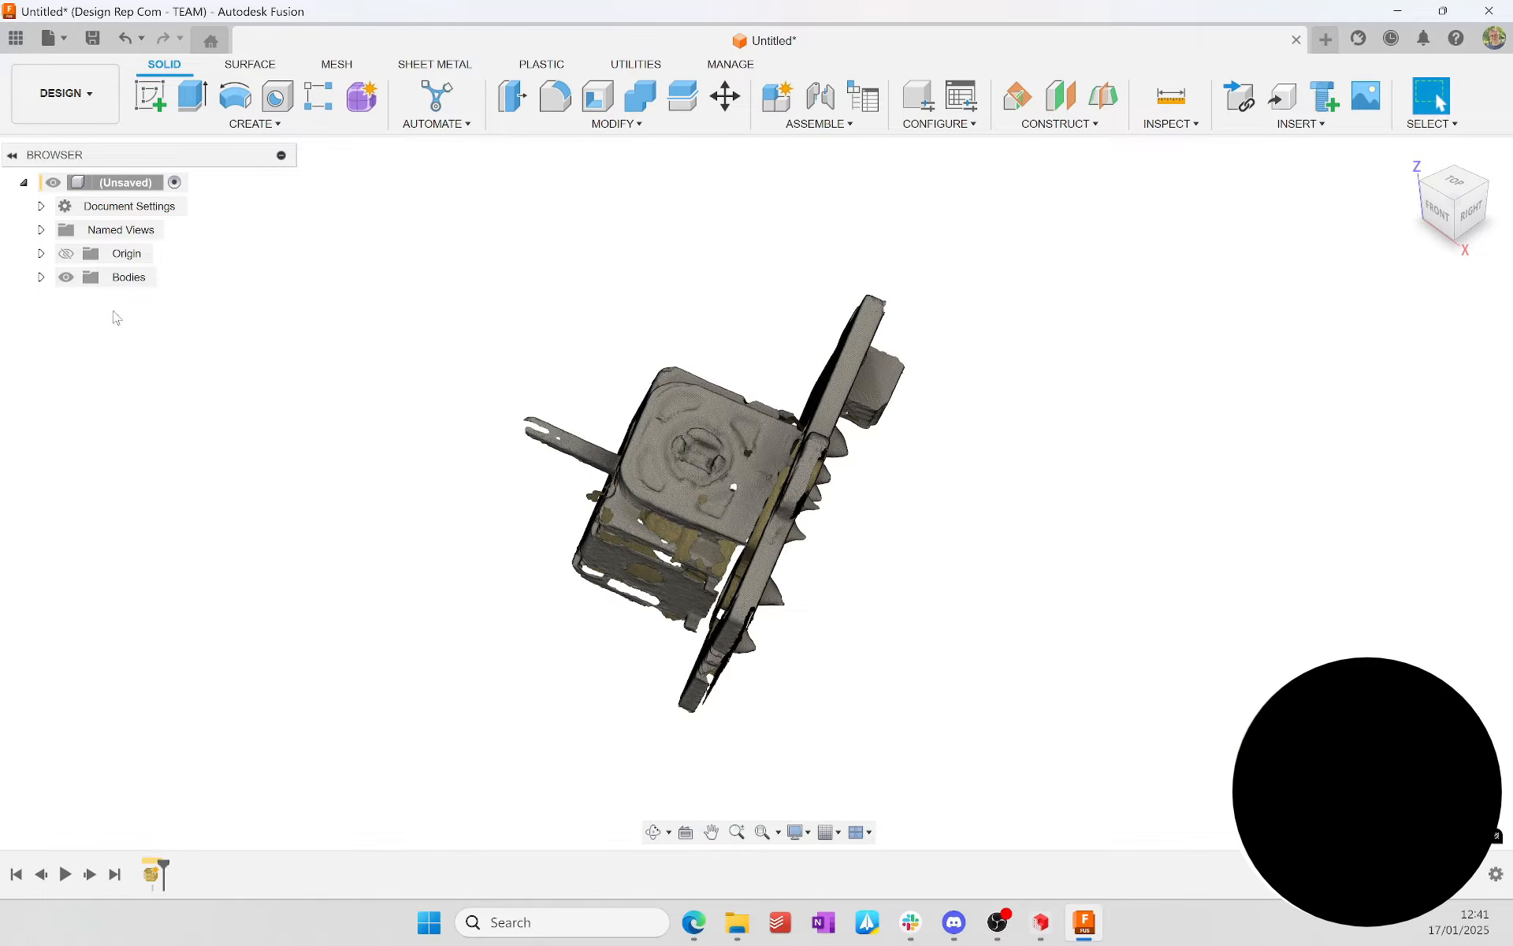
# Step: Hide the inserted mesh body and show the origin planes
pyautogui.click(62, 282)
pyautogui.click(63, 279)
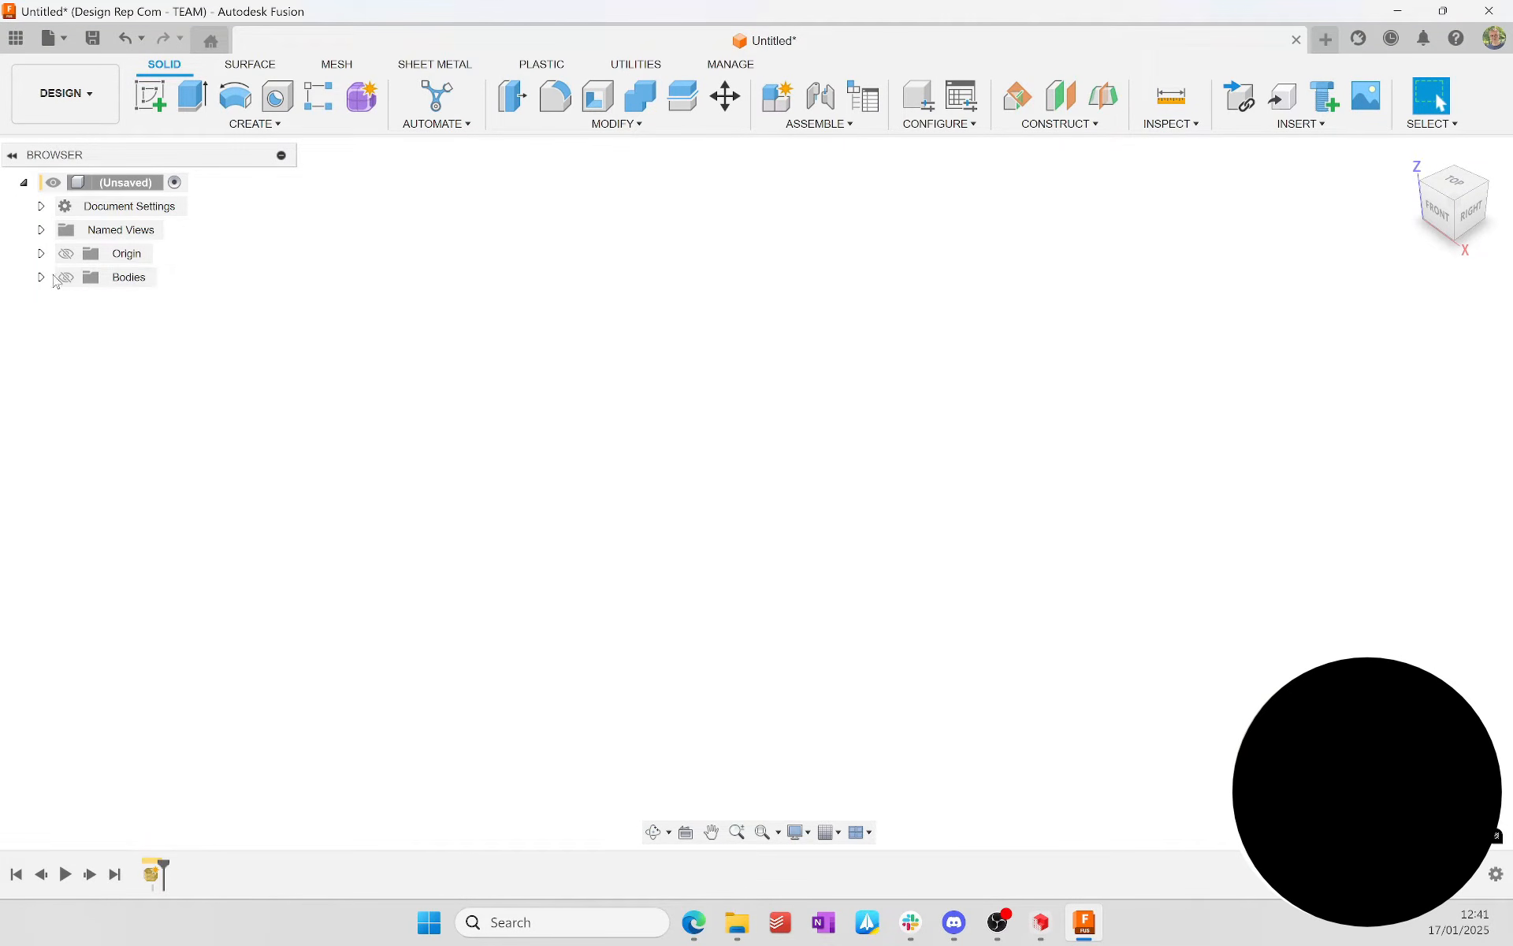
pyautogui.click(67, 254)
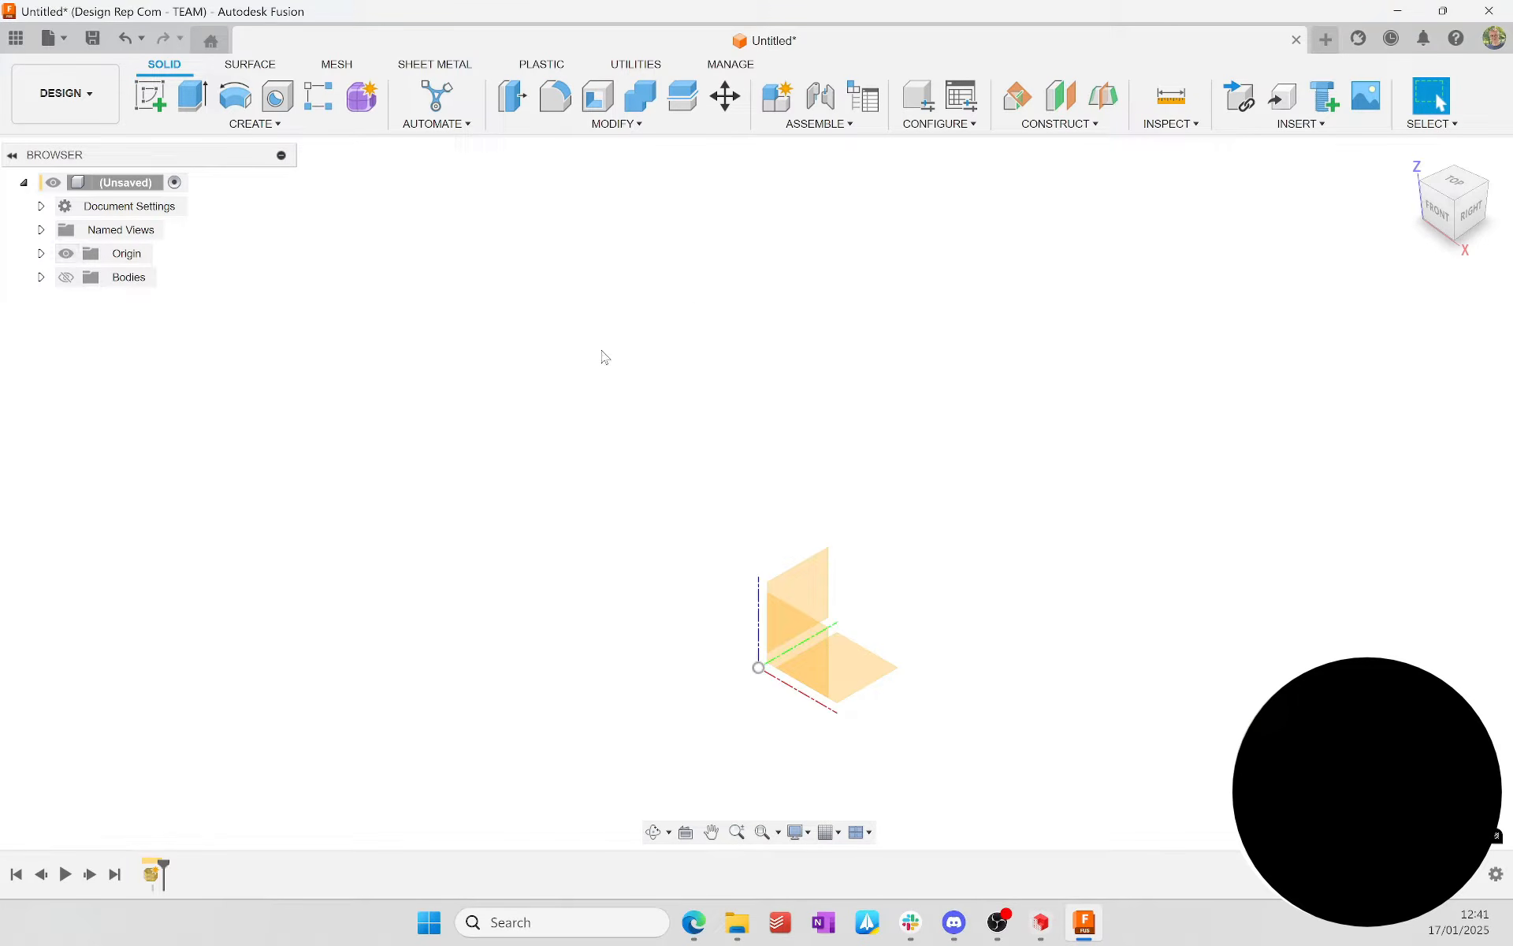
# Step: Start a sketch on the horizontal XY origin plane and hide the mesh body in it
pyautogui.click(151, 99)
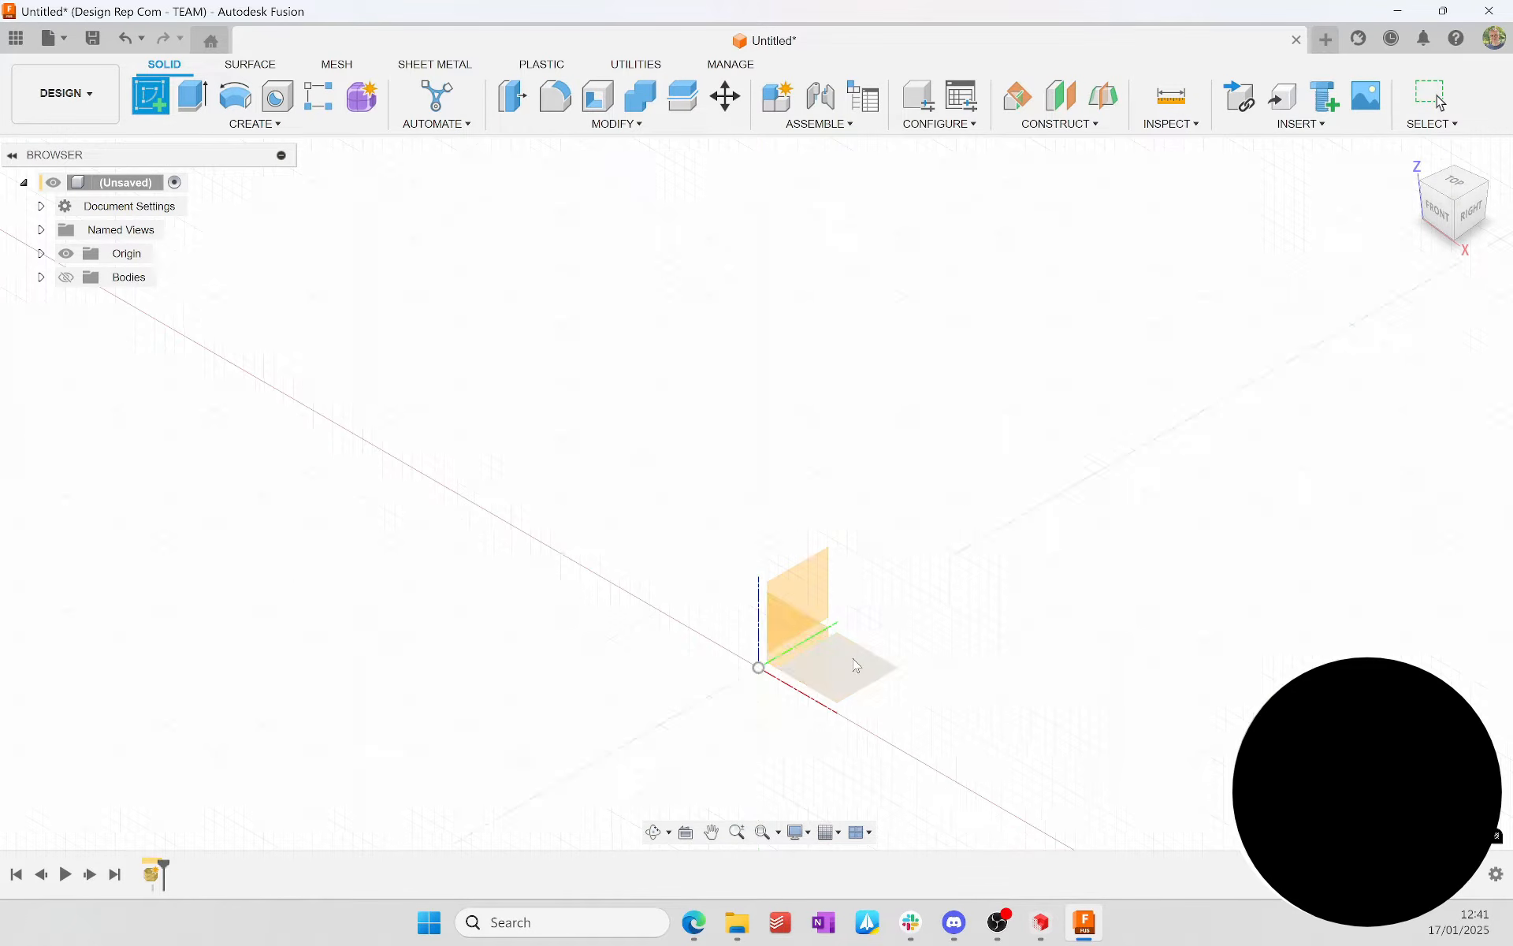
pyautogui.click(851, 666)
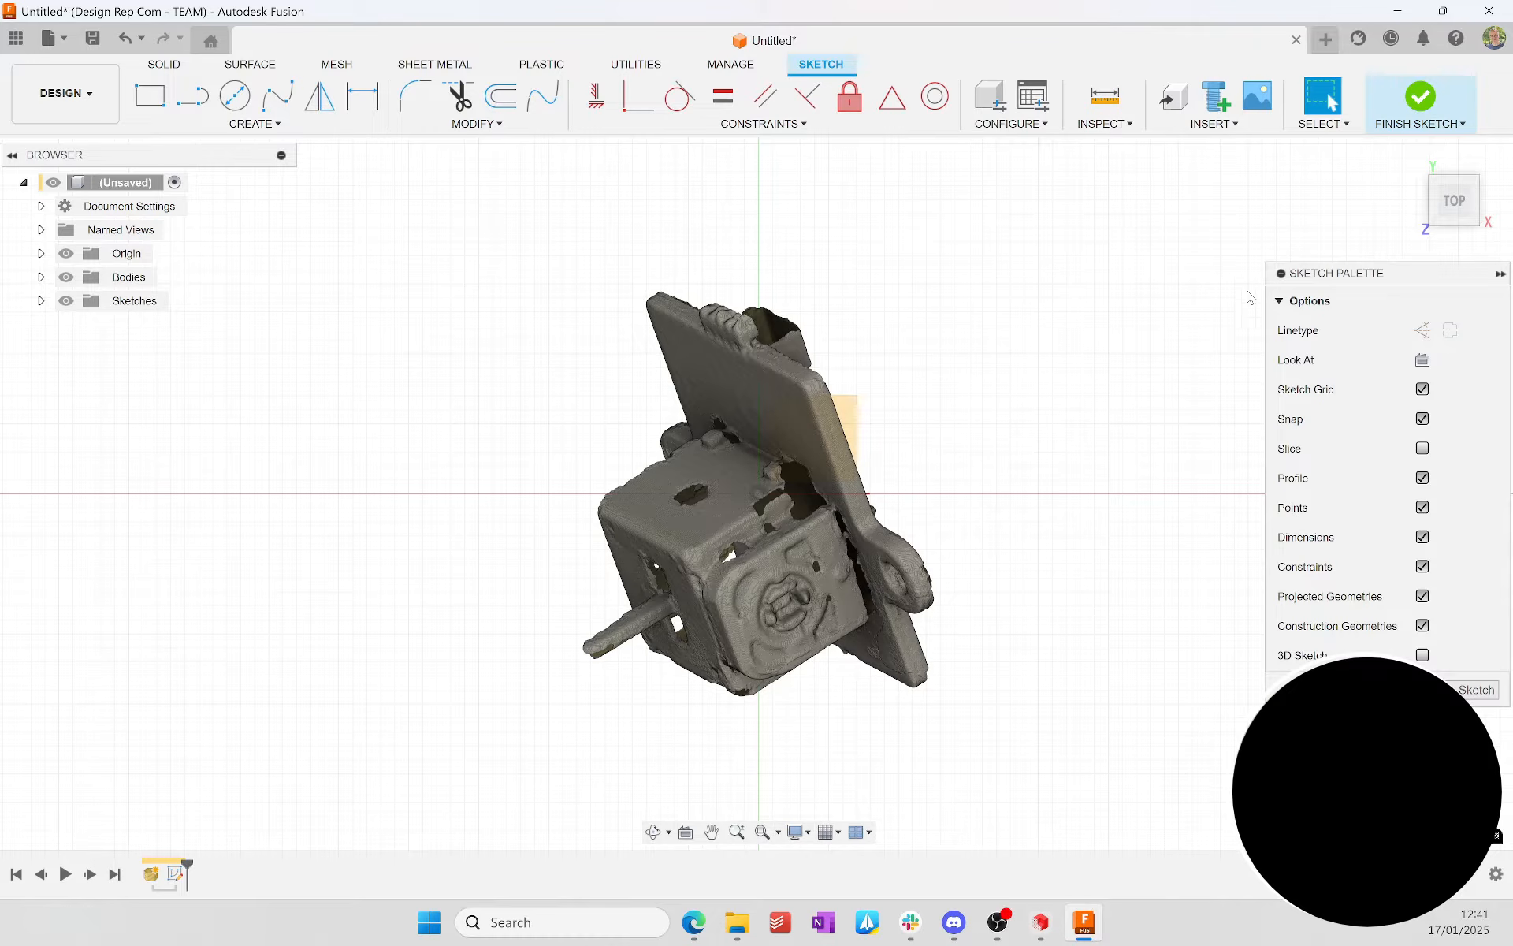
pyautogui.click(66, 301)
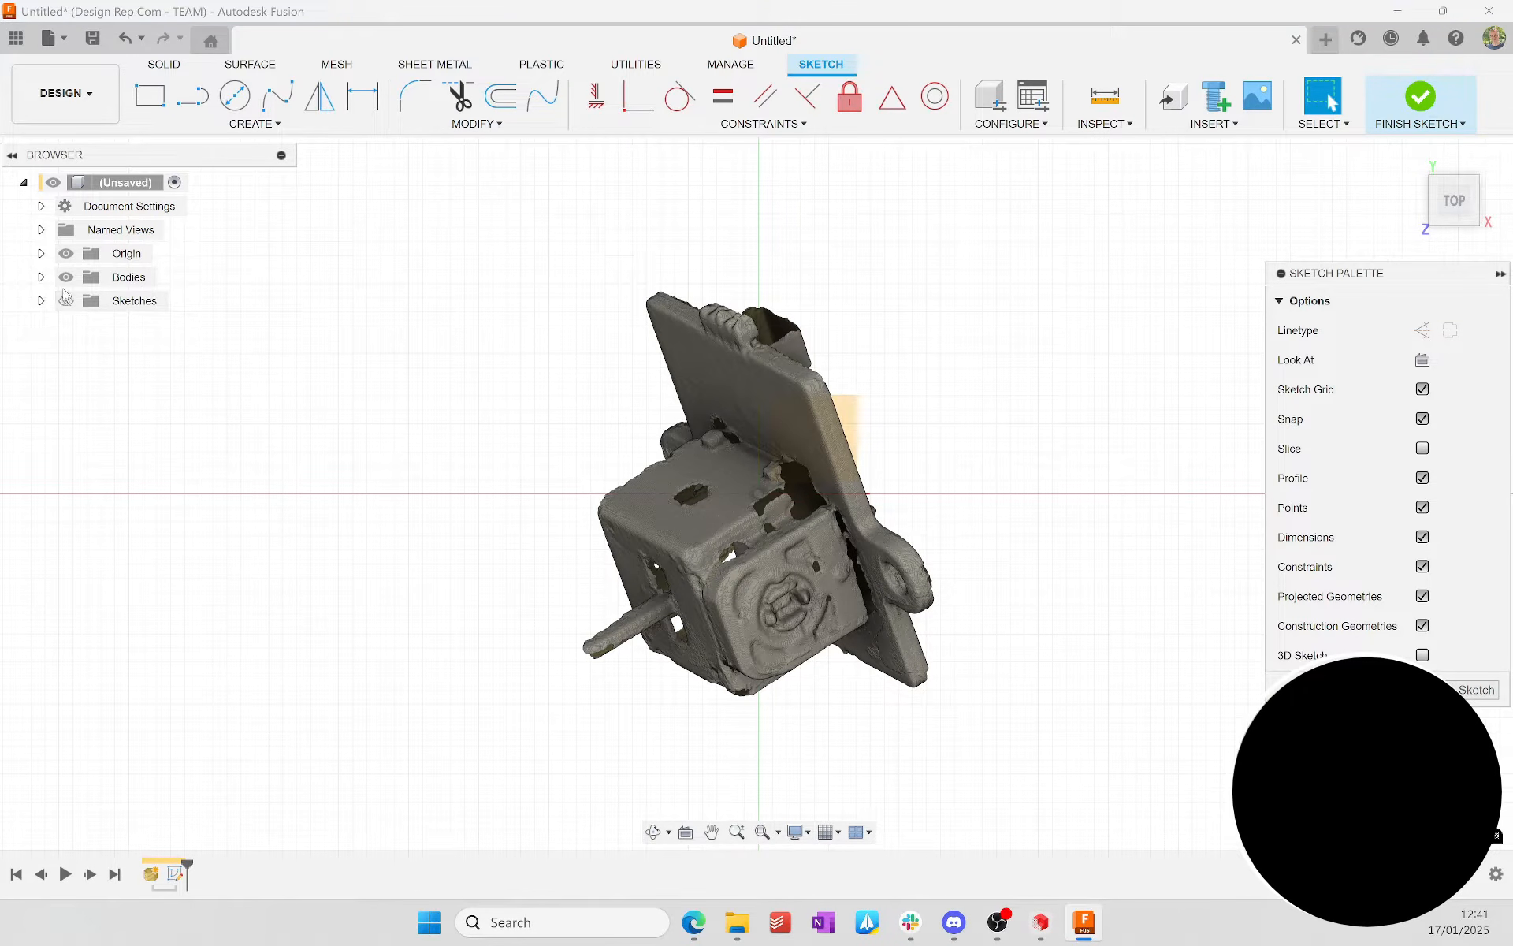
pyautogui.click(66, 276)
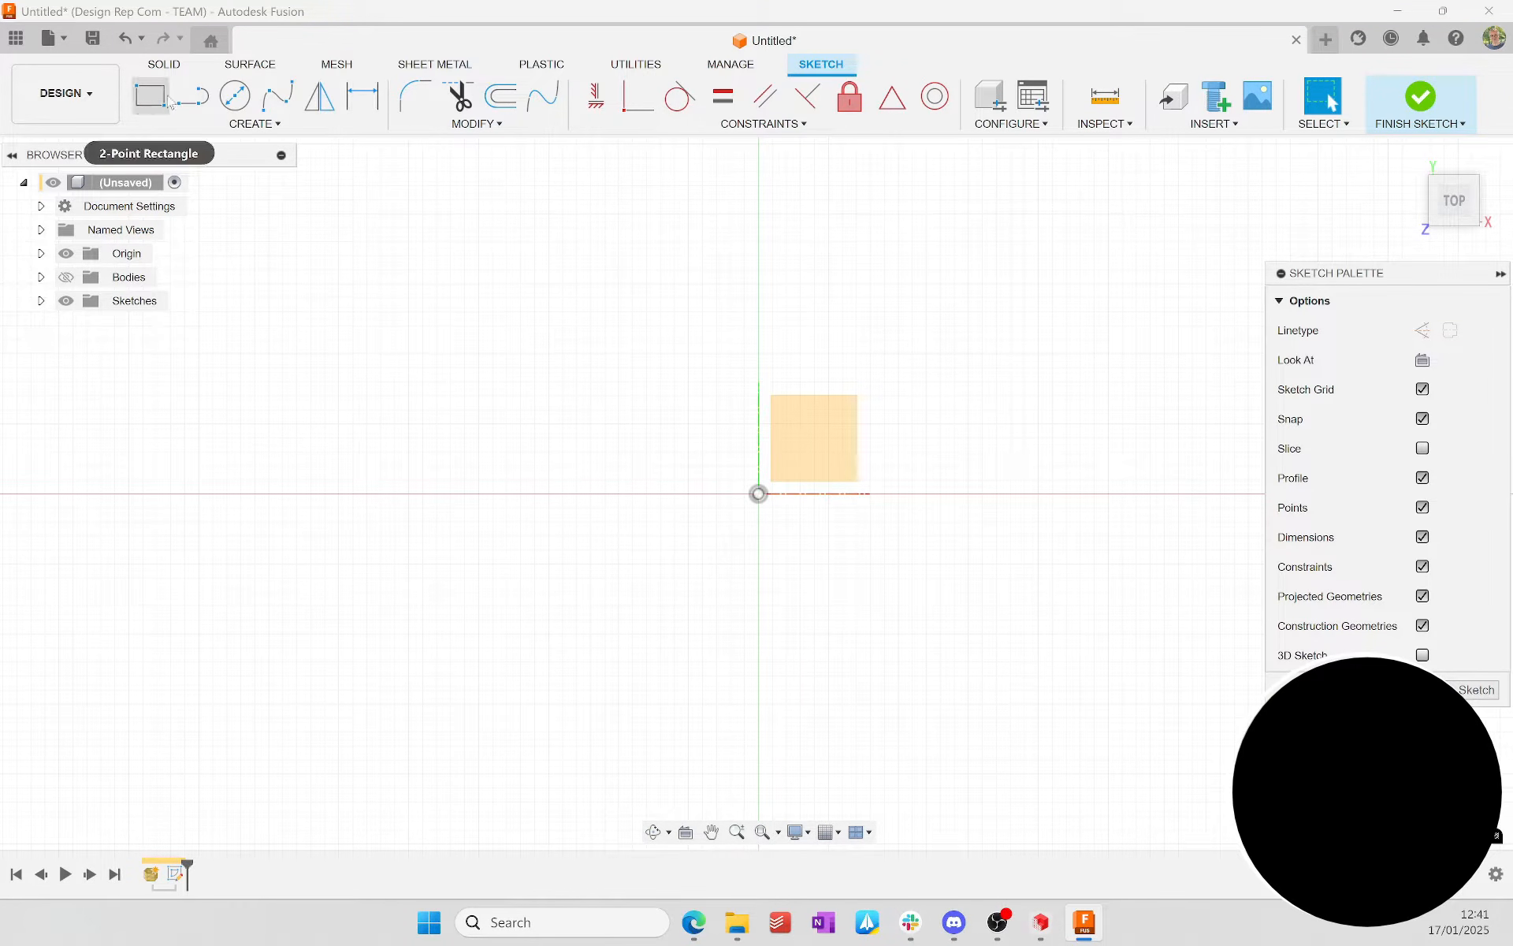
# Step: Draw two horizontal lines from the origin, one in each direction along the X axis
pyautogui.click(197, 109)
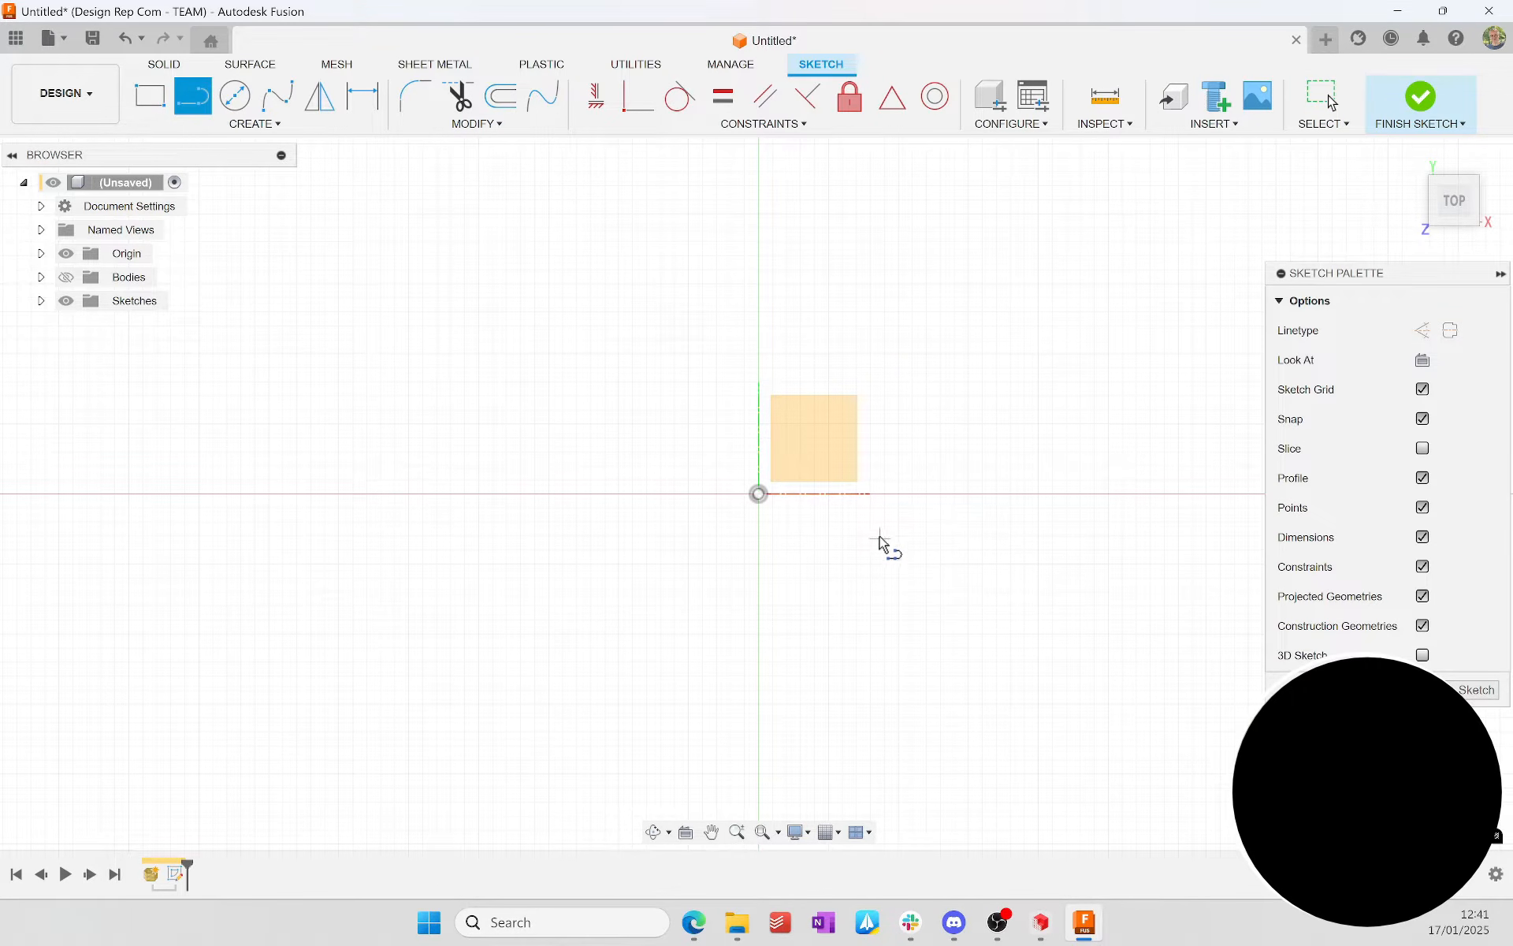
pyautogui.click(758, 494)
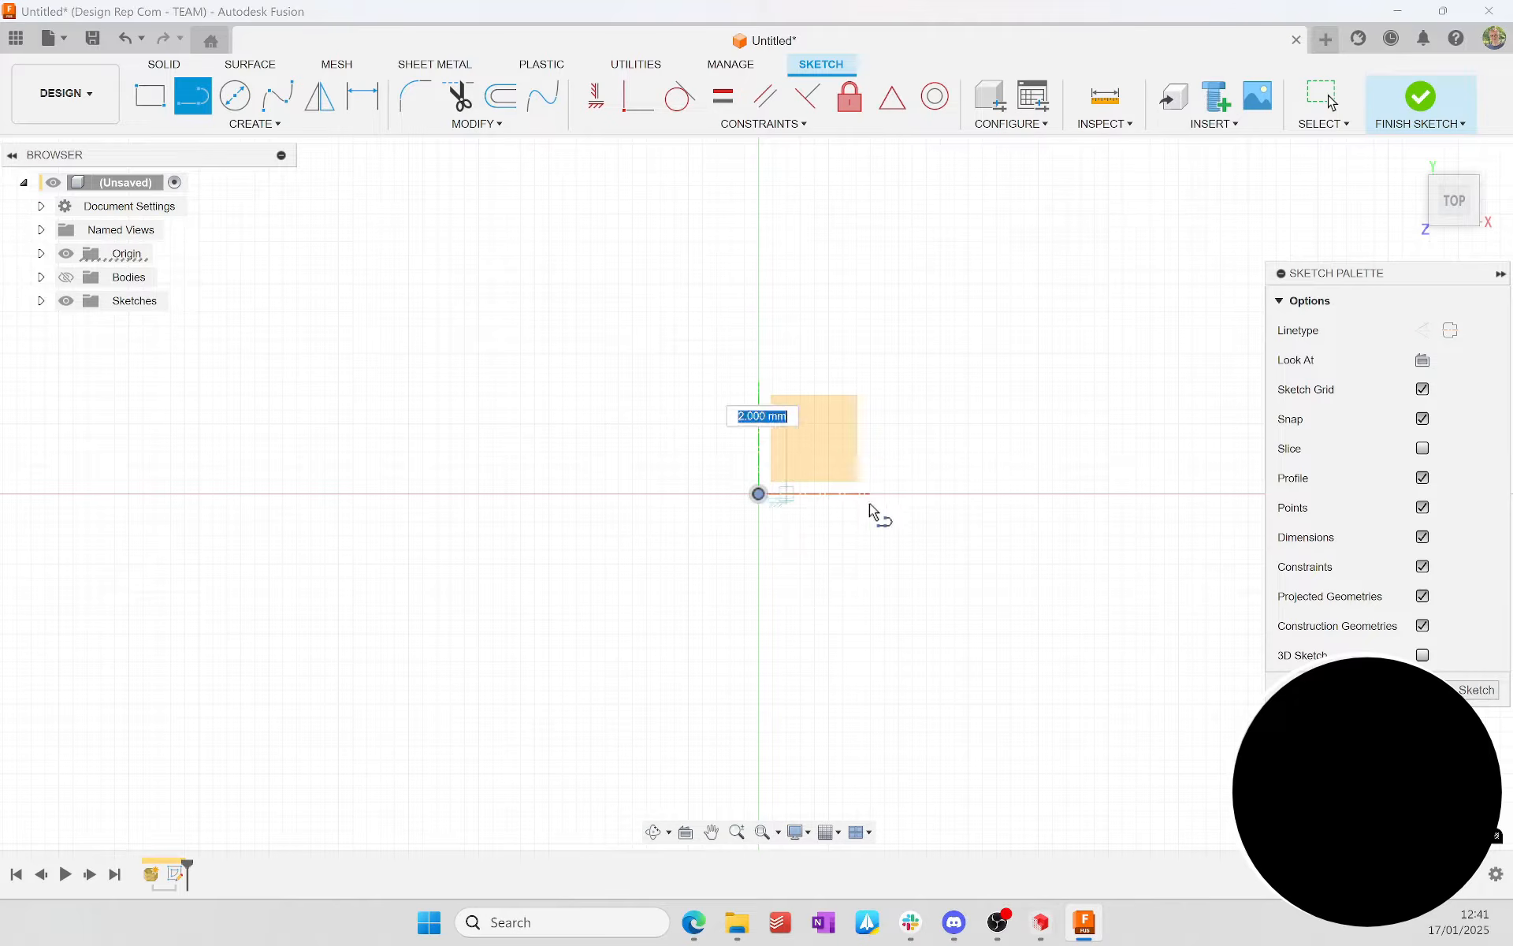
pyautogui.click(1214, 494)
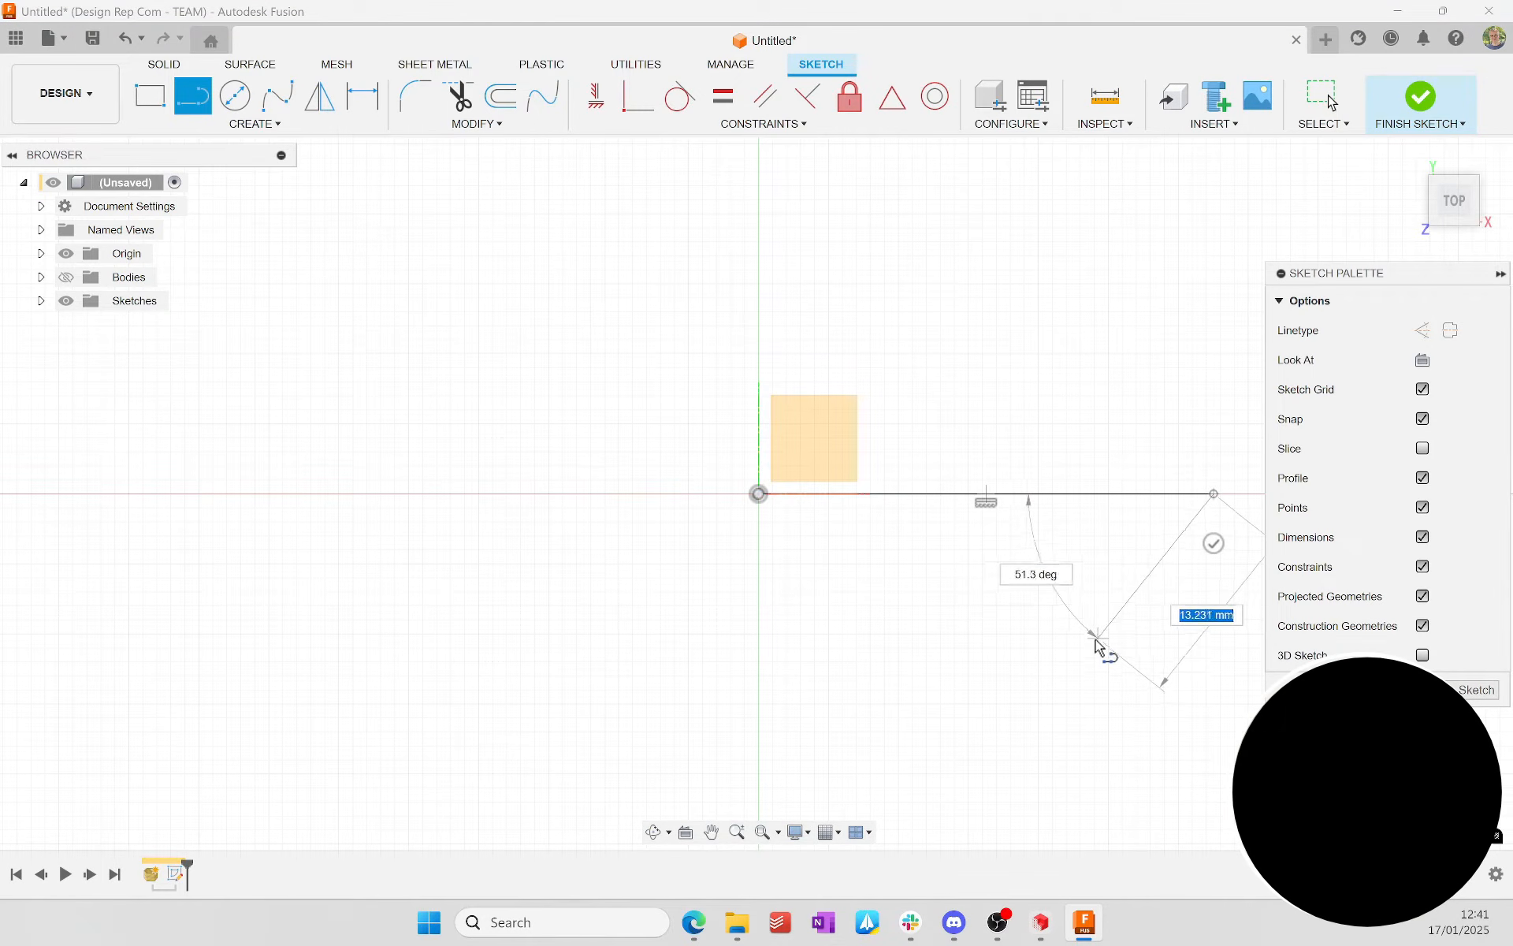
pyautogui.press('Escape')
pyautogui.press('l')
pyautogui.click(759, 494)
pyautogui.click(474, 495)
pyautogui.press('Escape')
# Step: Draw a vertical line from the origin upward along the Y axis
pyautogui.press('l')
pyautogui.click(758, 494)
pyautogui.click(758, 157)
pyautogui.press('Escape')
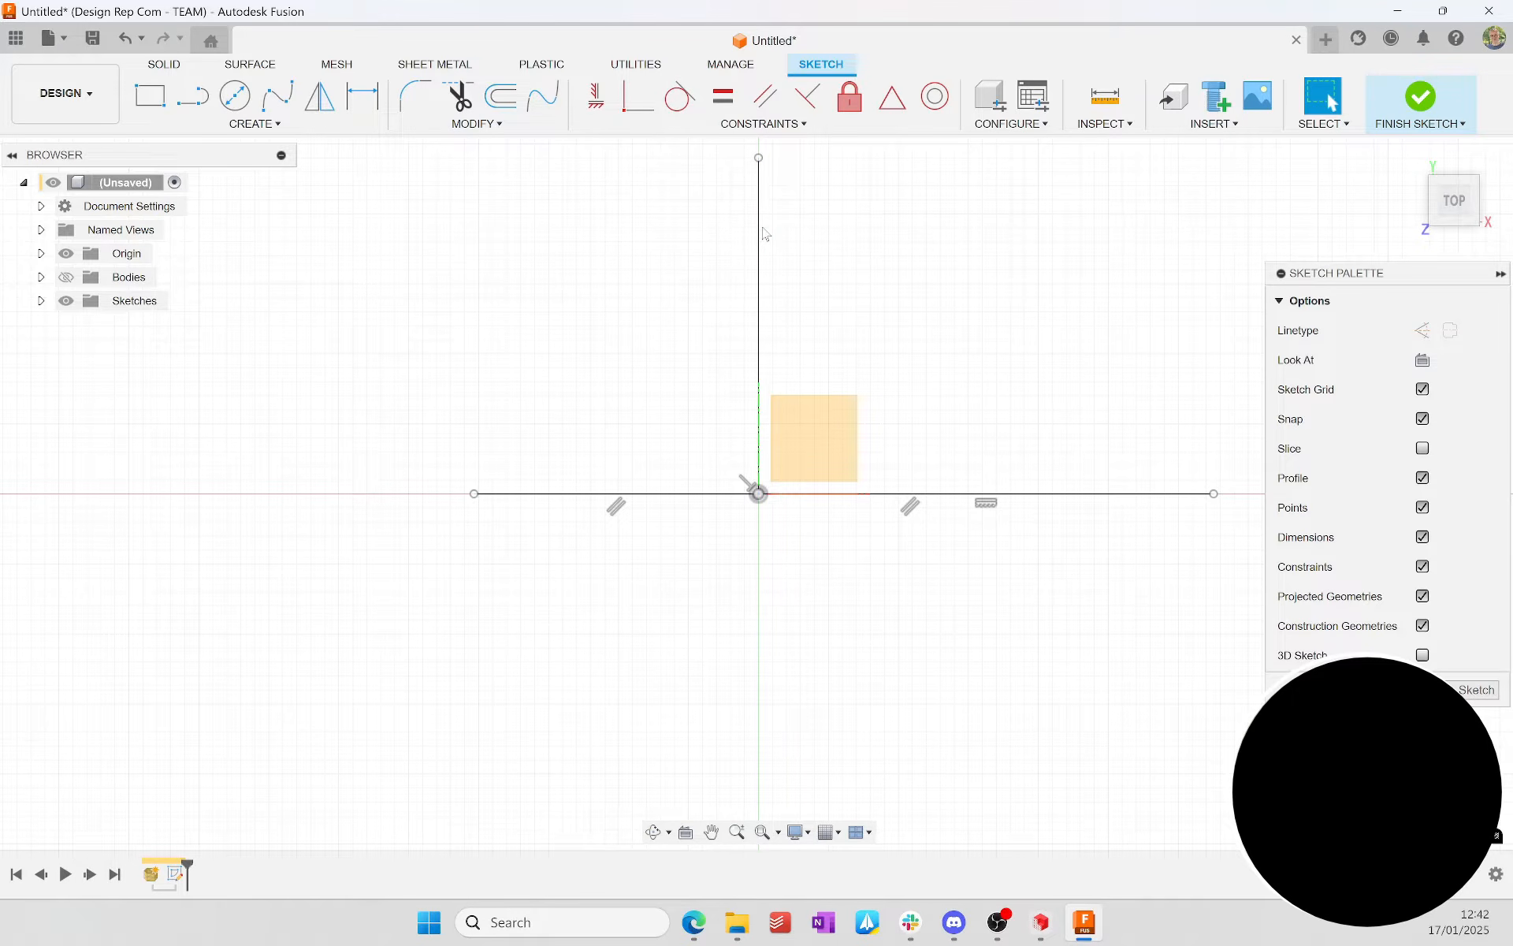
# Step: Convert both horizontal lines and the vertical line to construction geometry and finish the sketch
pyautogui.click(679, 496)
pyautogui.press('x')
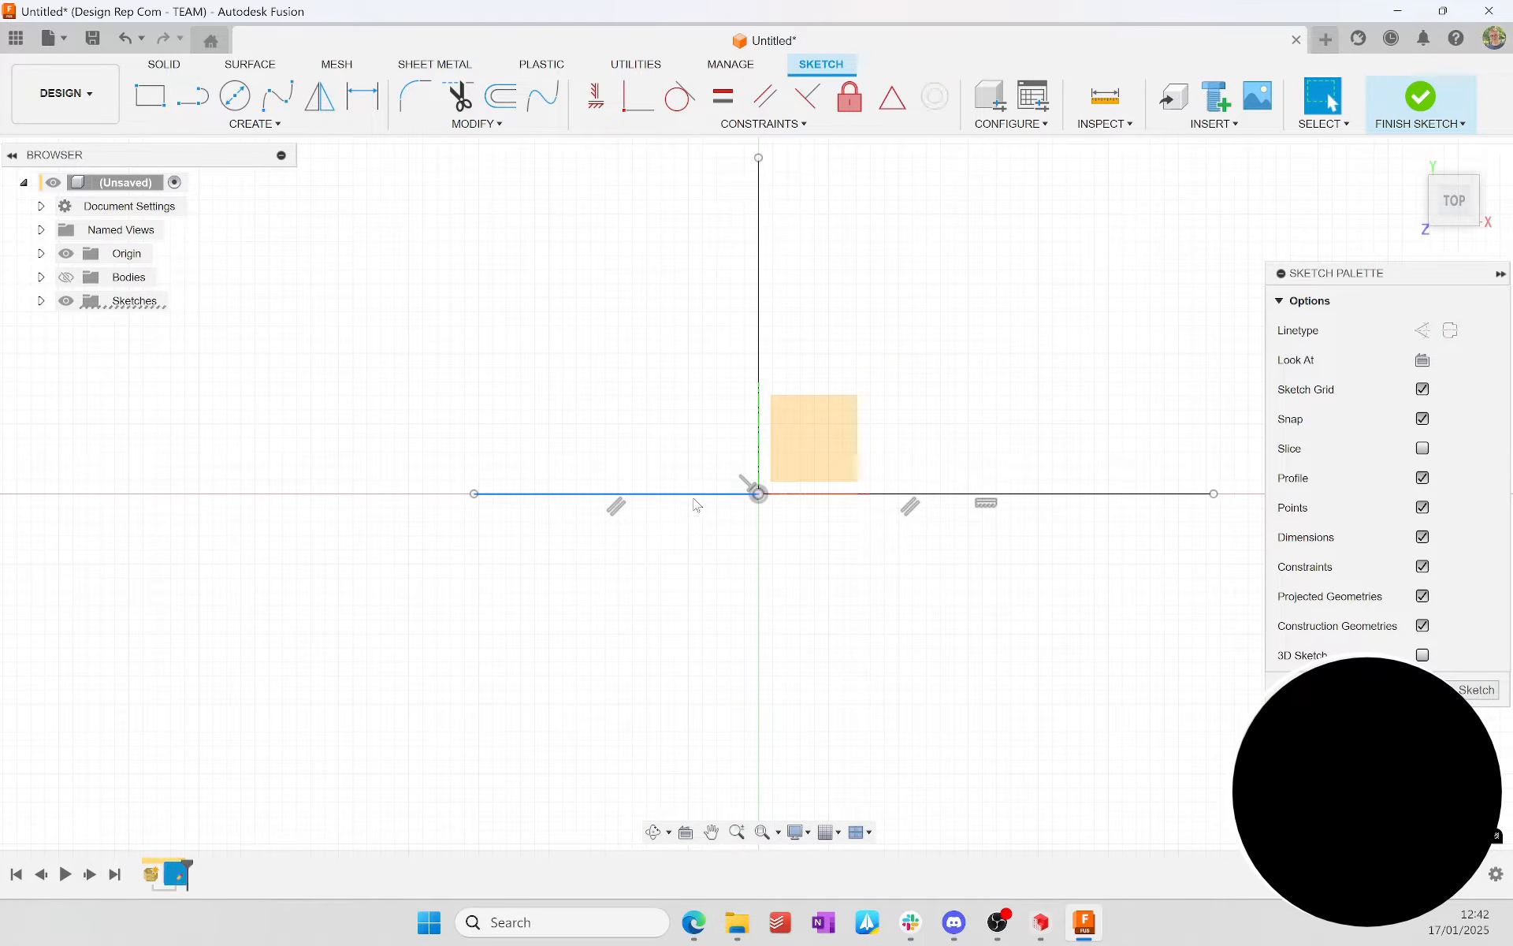
pyautogui.click(1035, 493)
pyautogui.press('x')
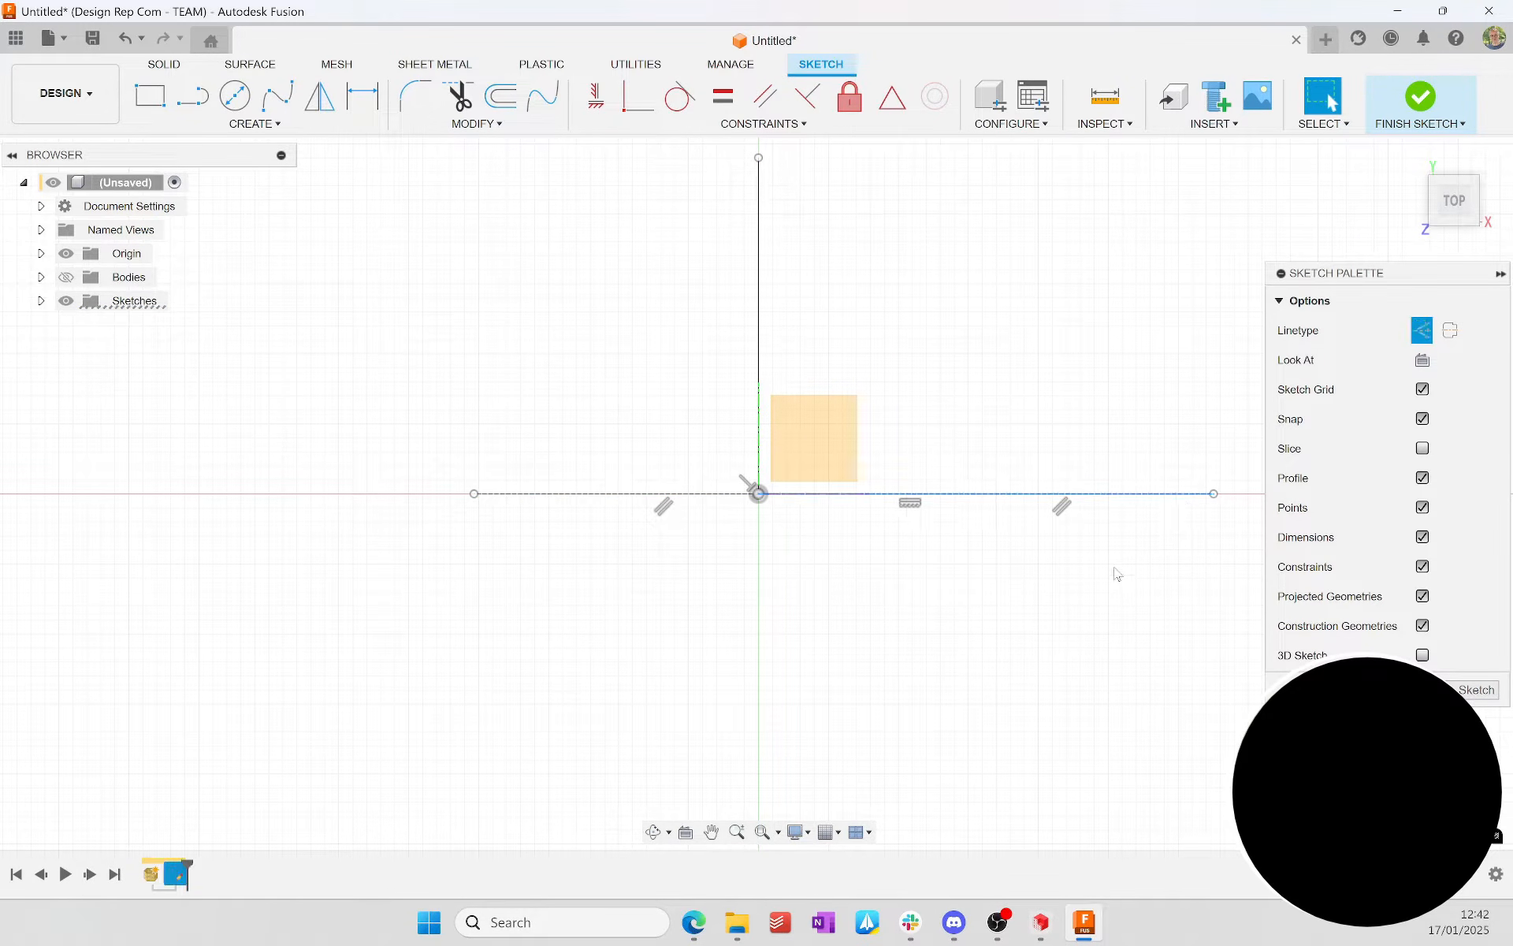
pyautogui.click(1445, 690)
pyautogui.doubleClick(175, 873)
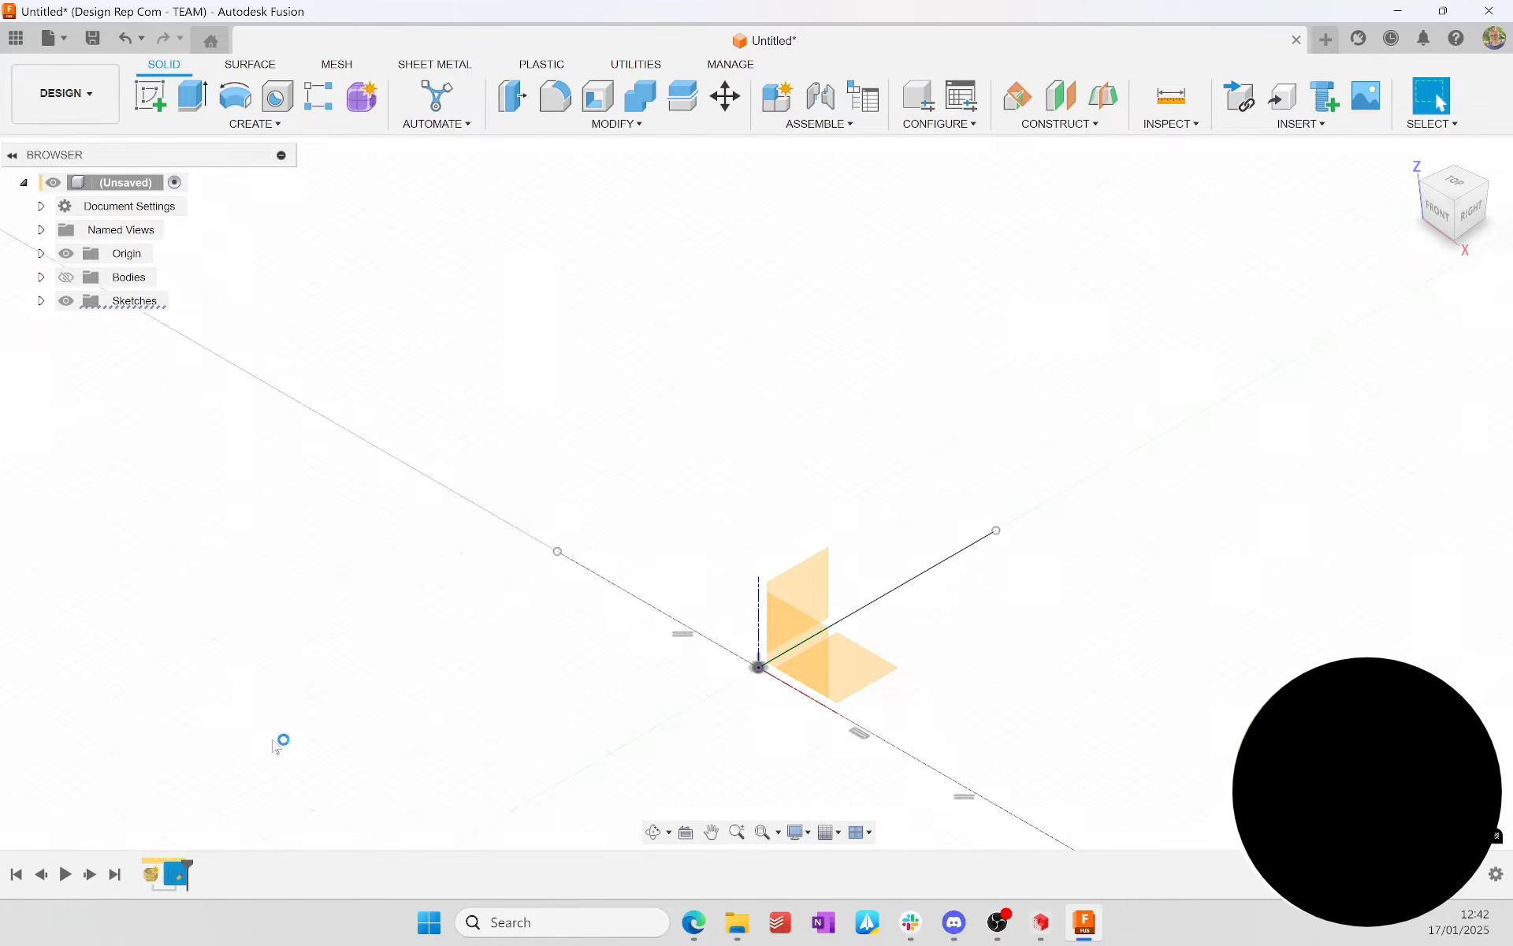
pyautogui.click(758, 303)
pyautogui.press('x')
pyautogui.click(1418, 101)
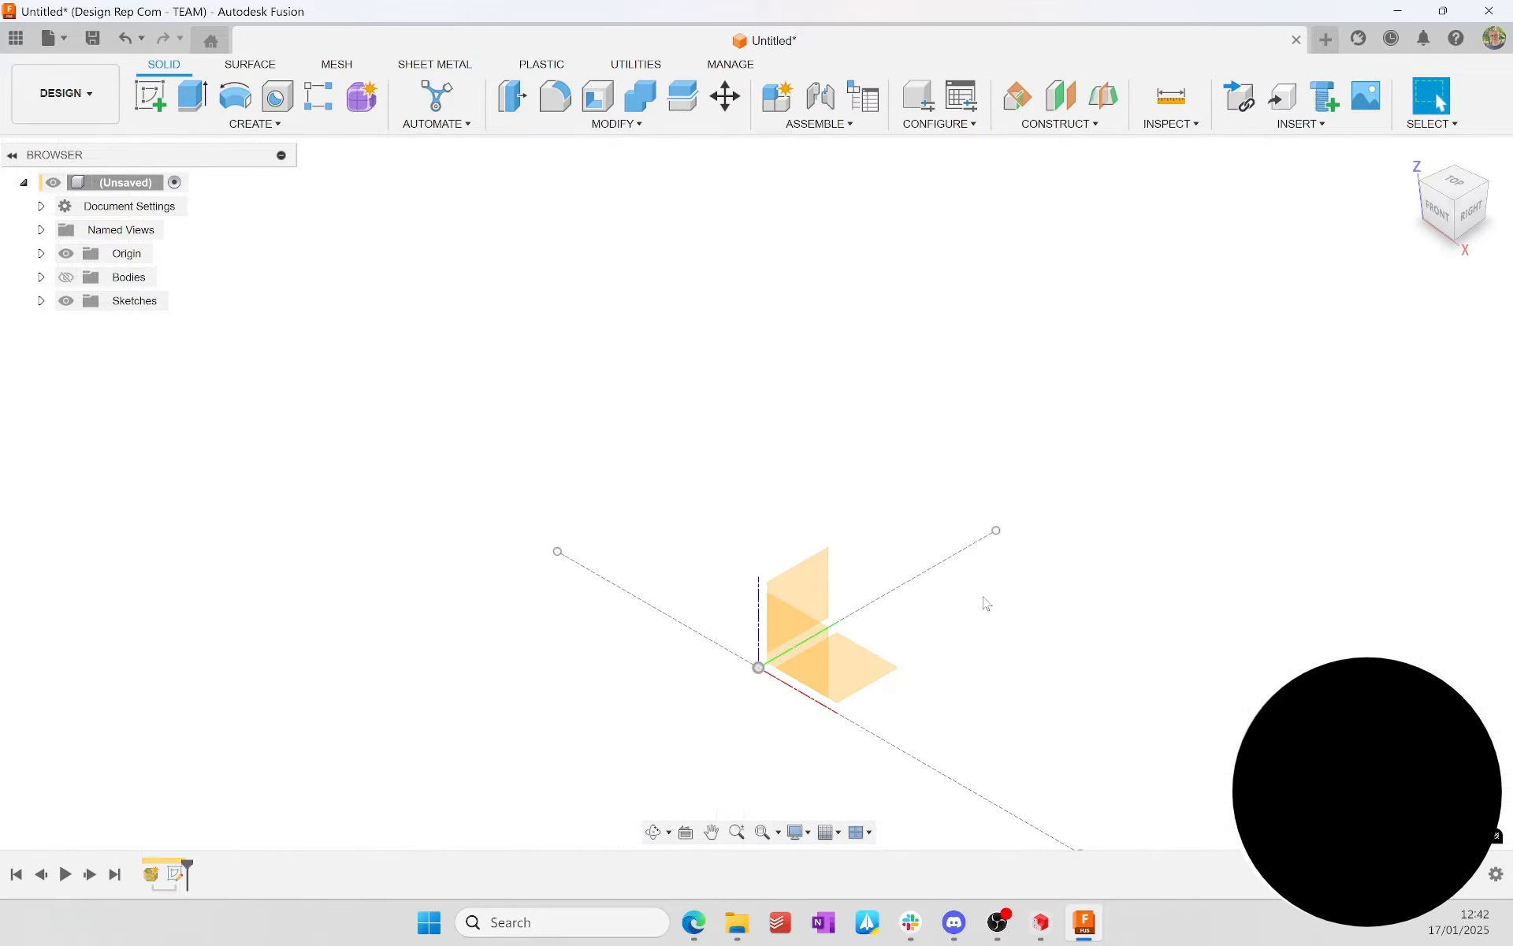
# Step: Show the mesh body again and measure the distance between two corner points along the base plate's edge
pyautogui.click(64, 277)
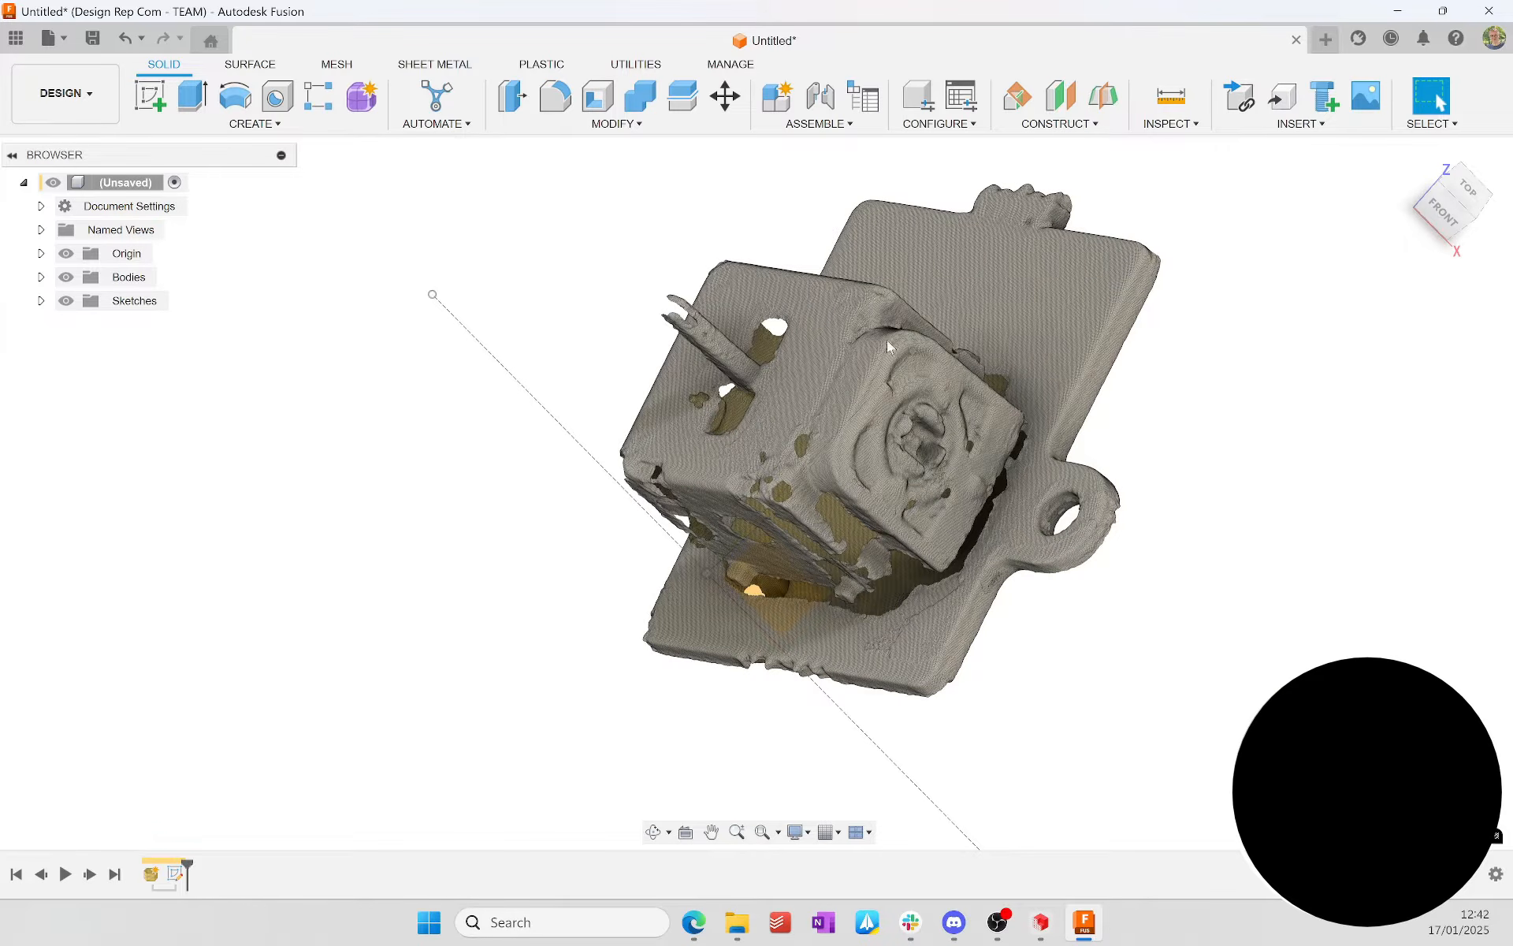
pyautogui.press('i')
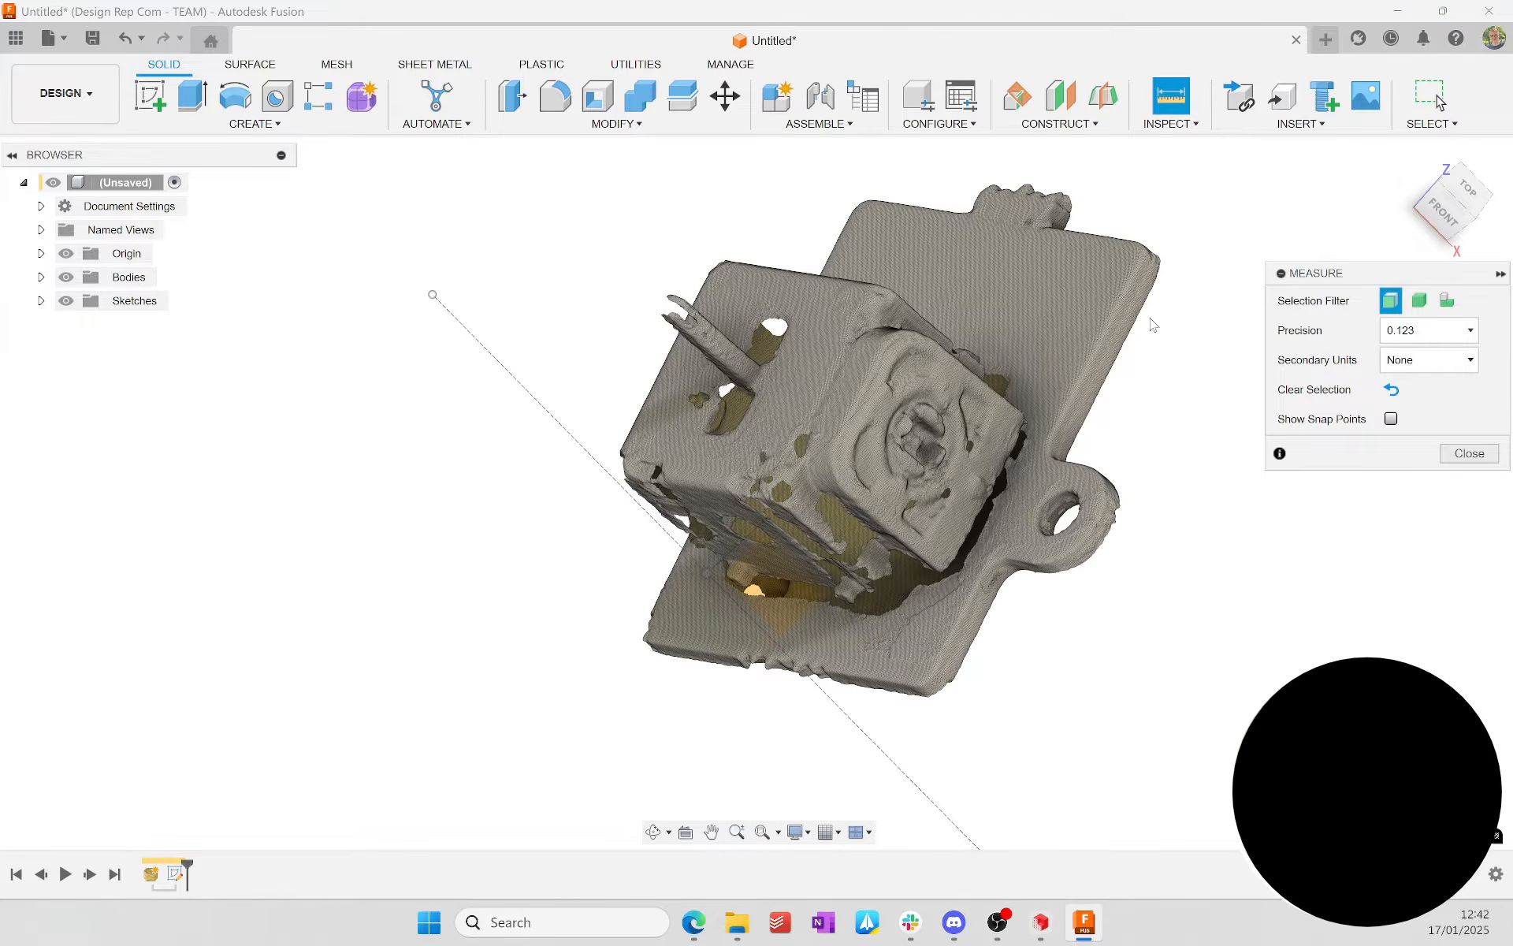
pyautogui.click(1142, 290)
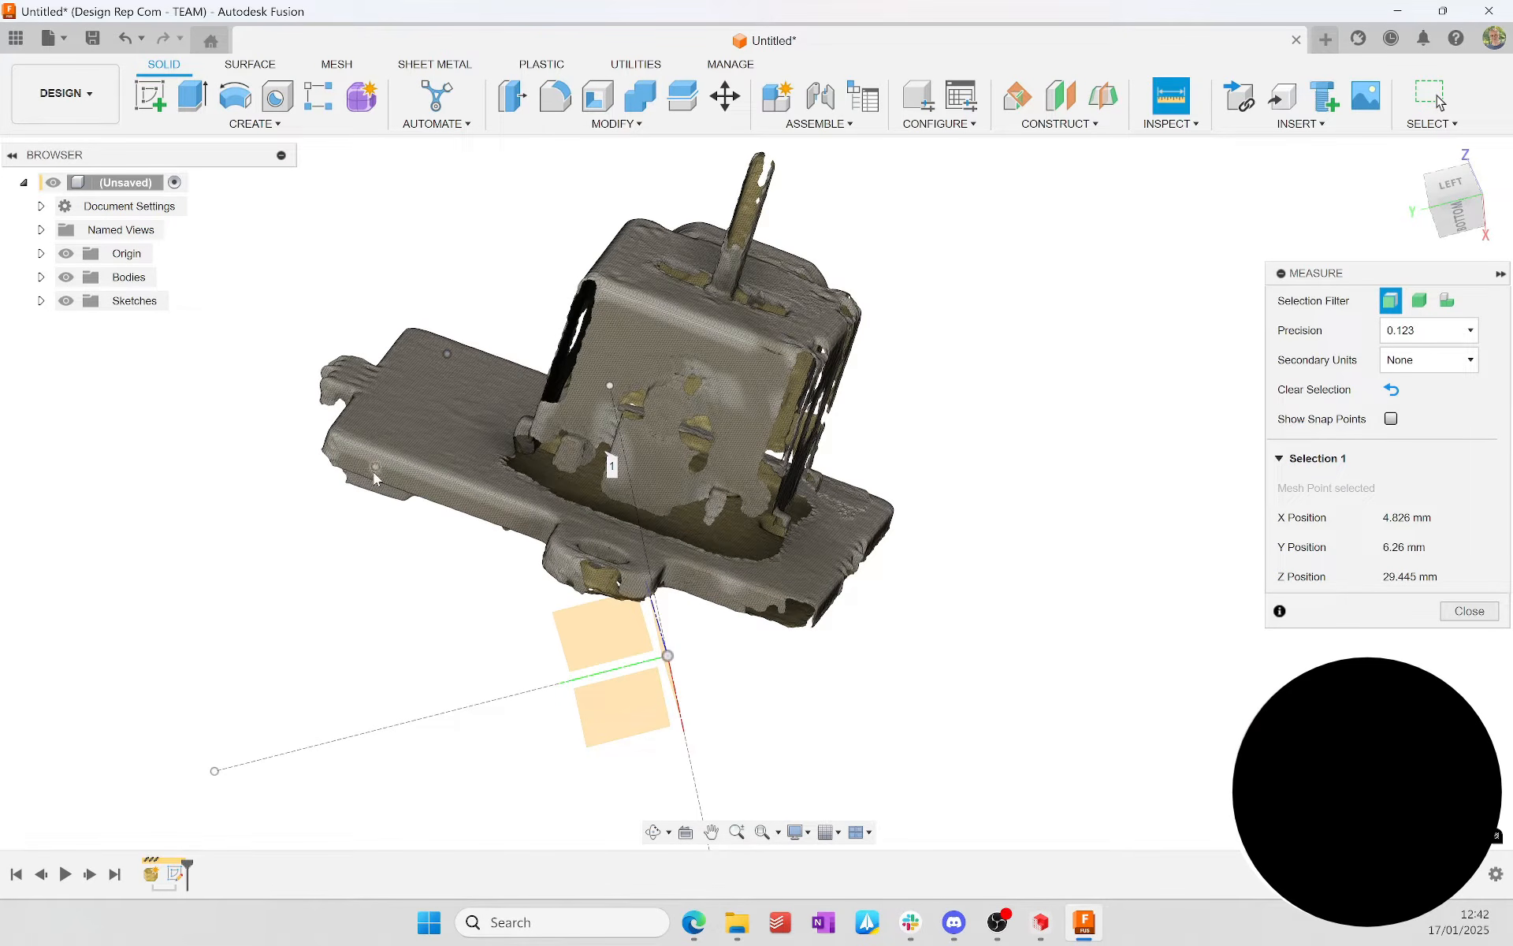
pyautogui.click(375, 467)
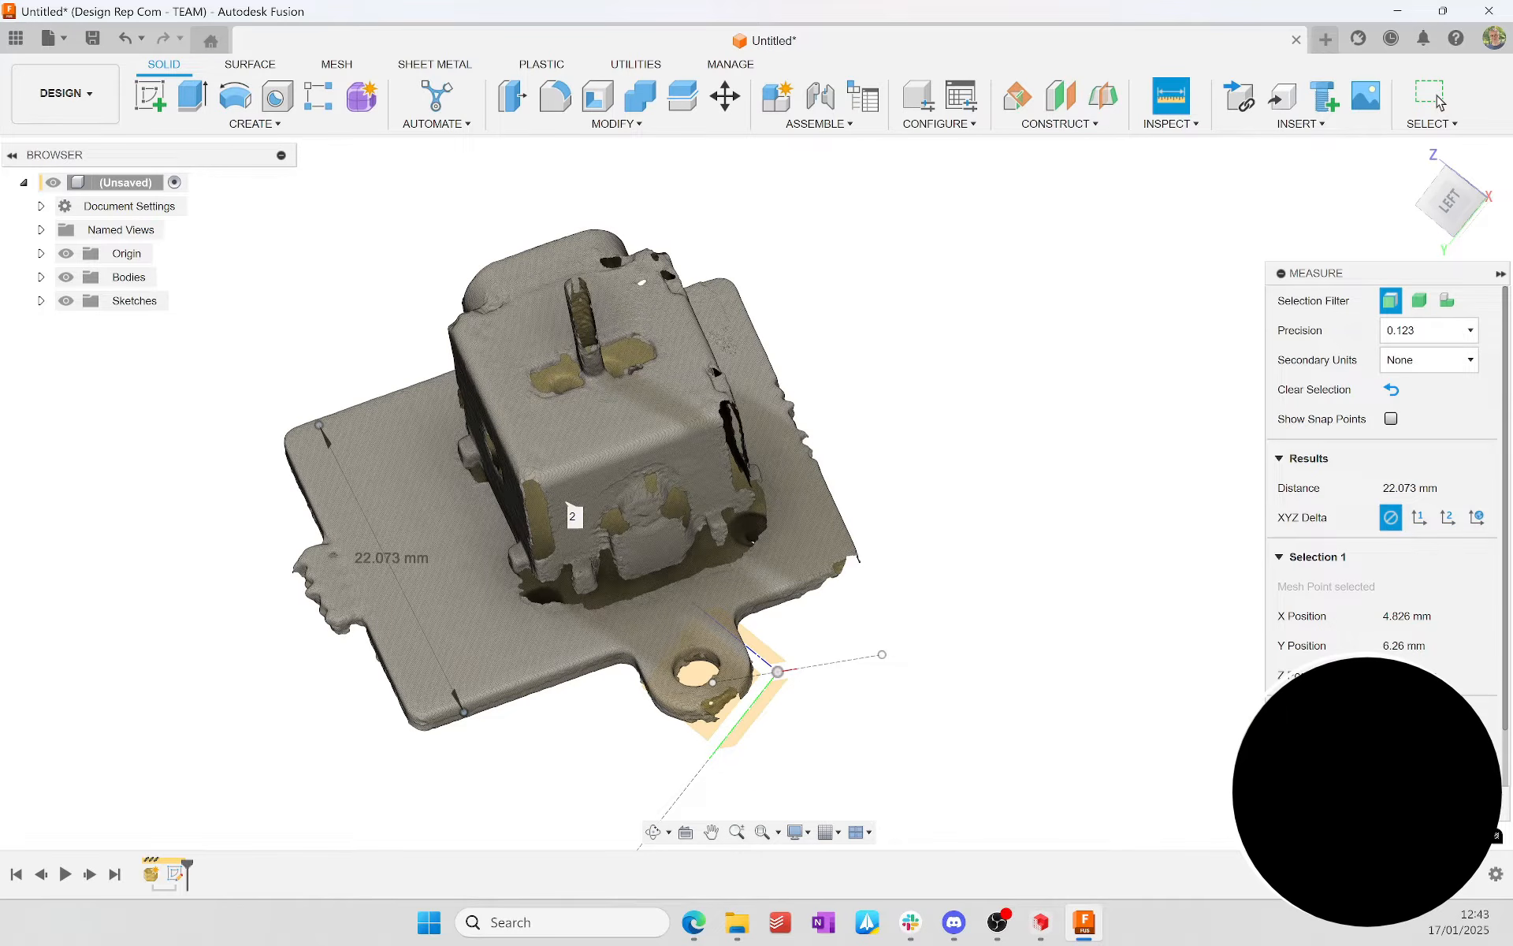
pyautogui.click(1439, 101)
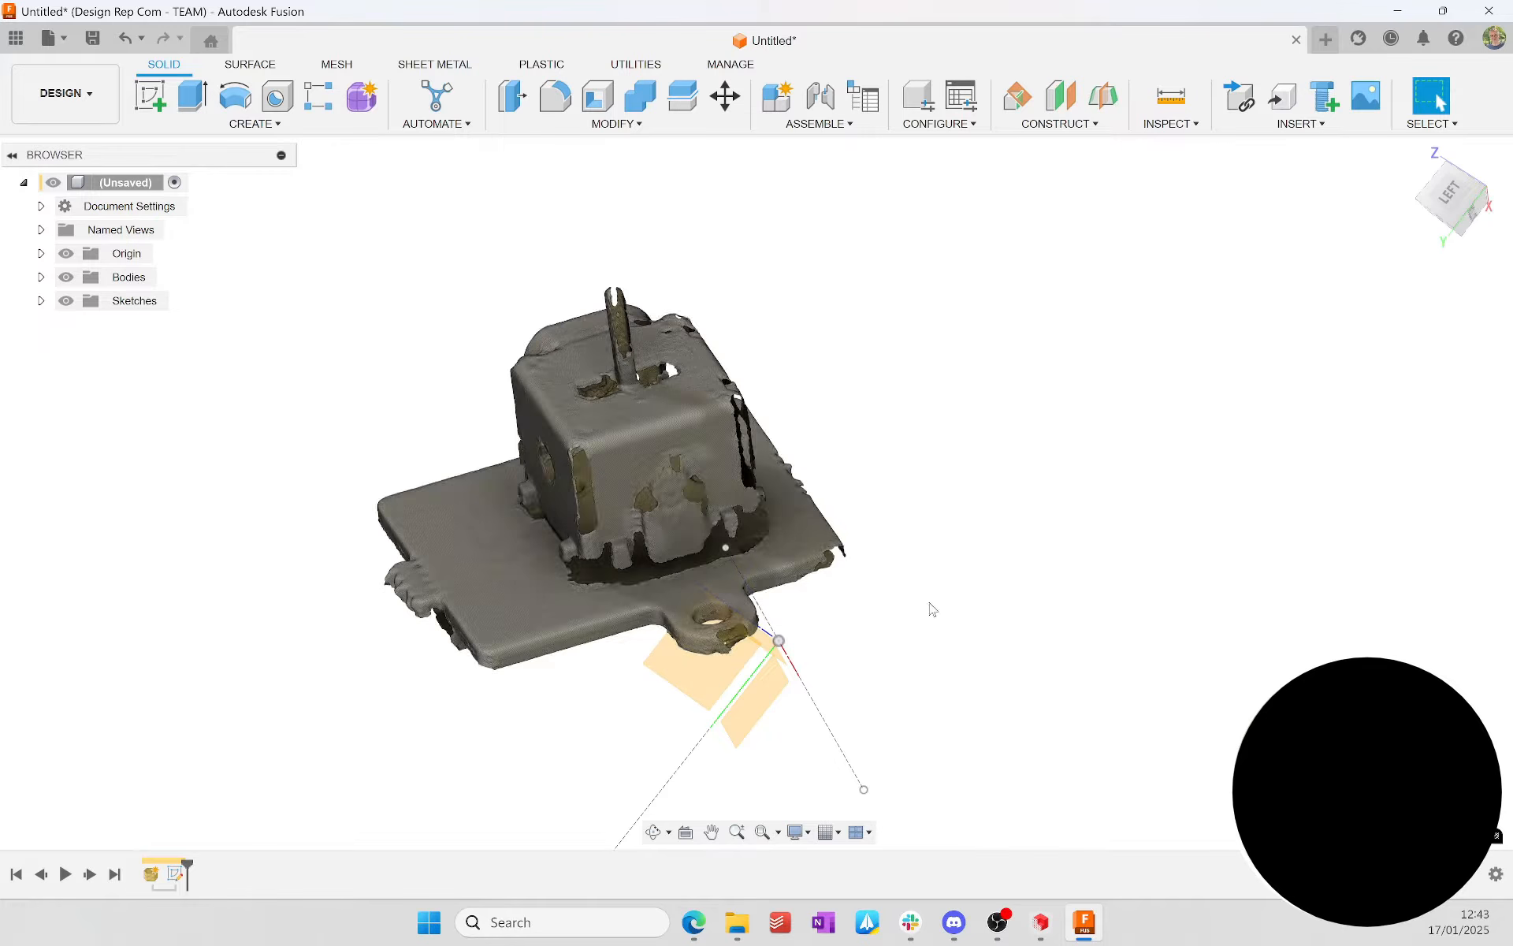
# Step: Rotate the mesh body by -20 degrees about the X axis, working in the left view
pyautogui.click(725, 97)
pyautogui.click(558, 575)
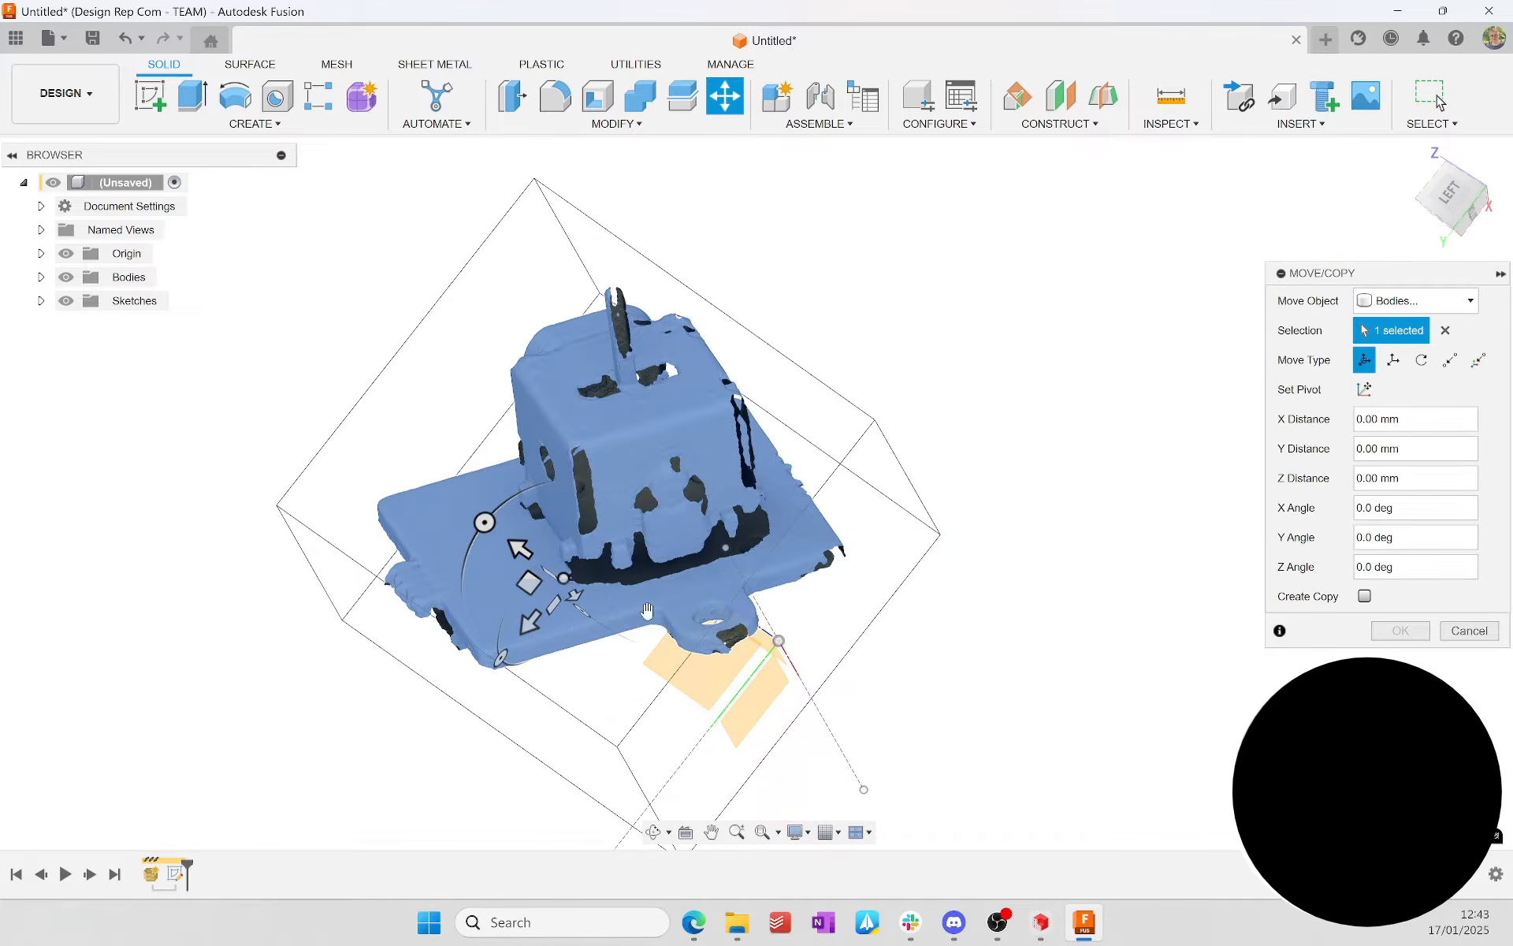
pyautogui.click(1451, 199)
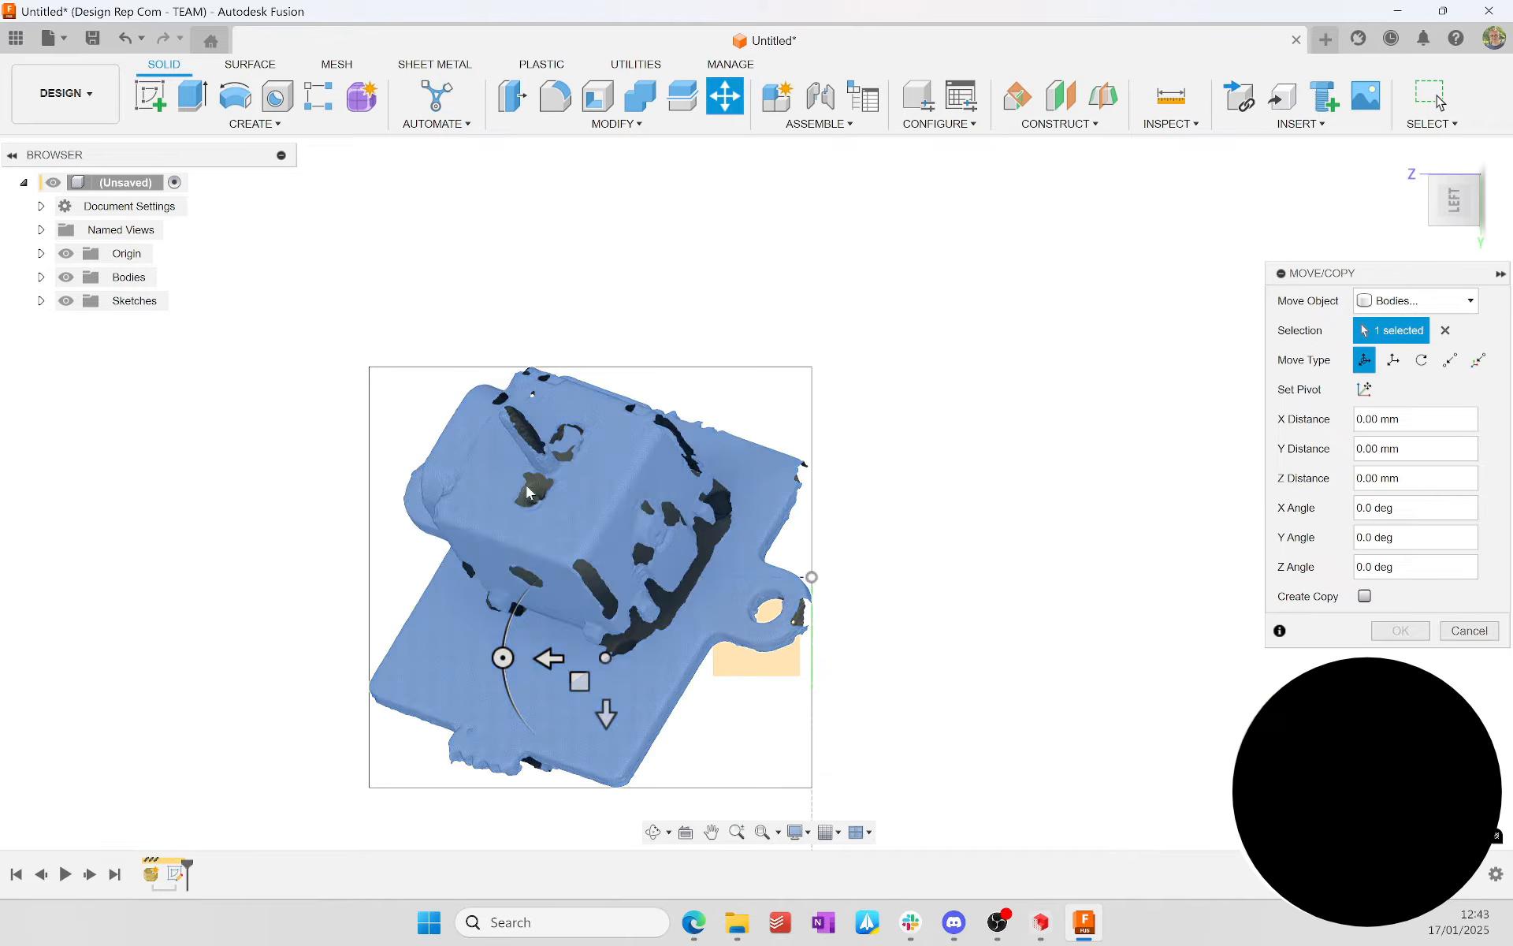
pyautogui.moveTo(503, 657); pyautogui.dragTo(520, 695)
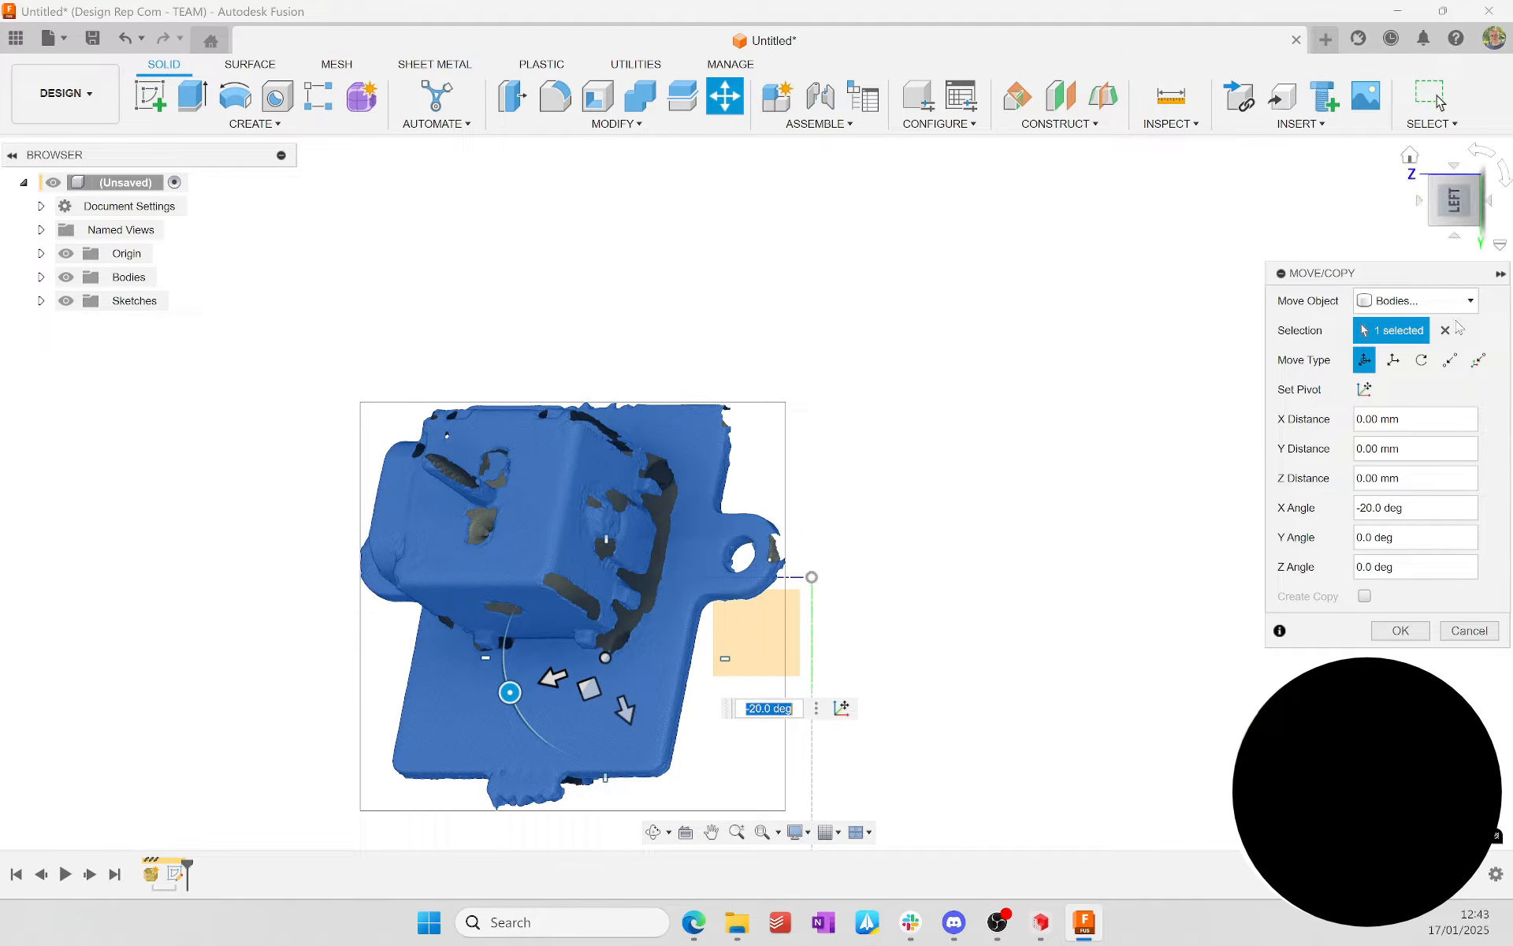
pyautogui.click(1403, 631)
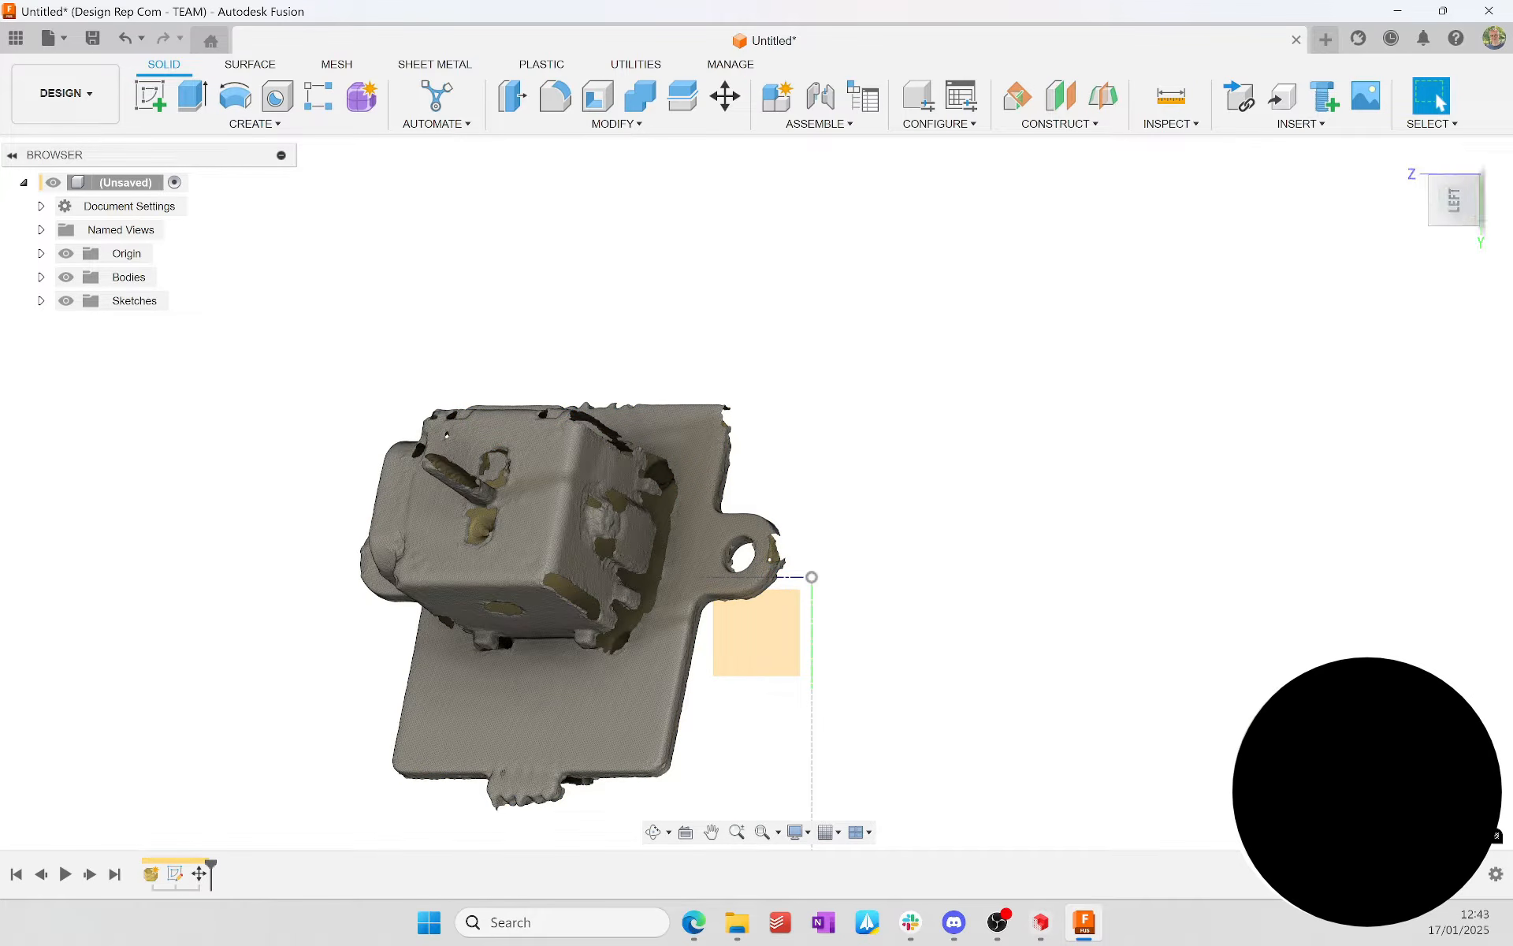
# Step: Rotate the mesh body by 60 degrees about the Y axis, working in the front view
pyautogui.click(1491, 206)
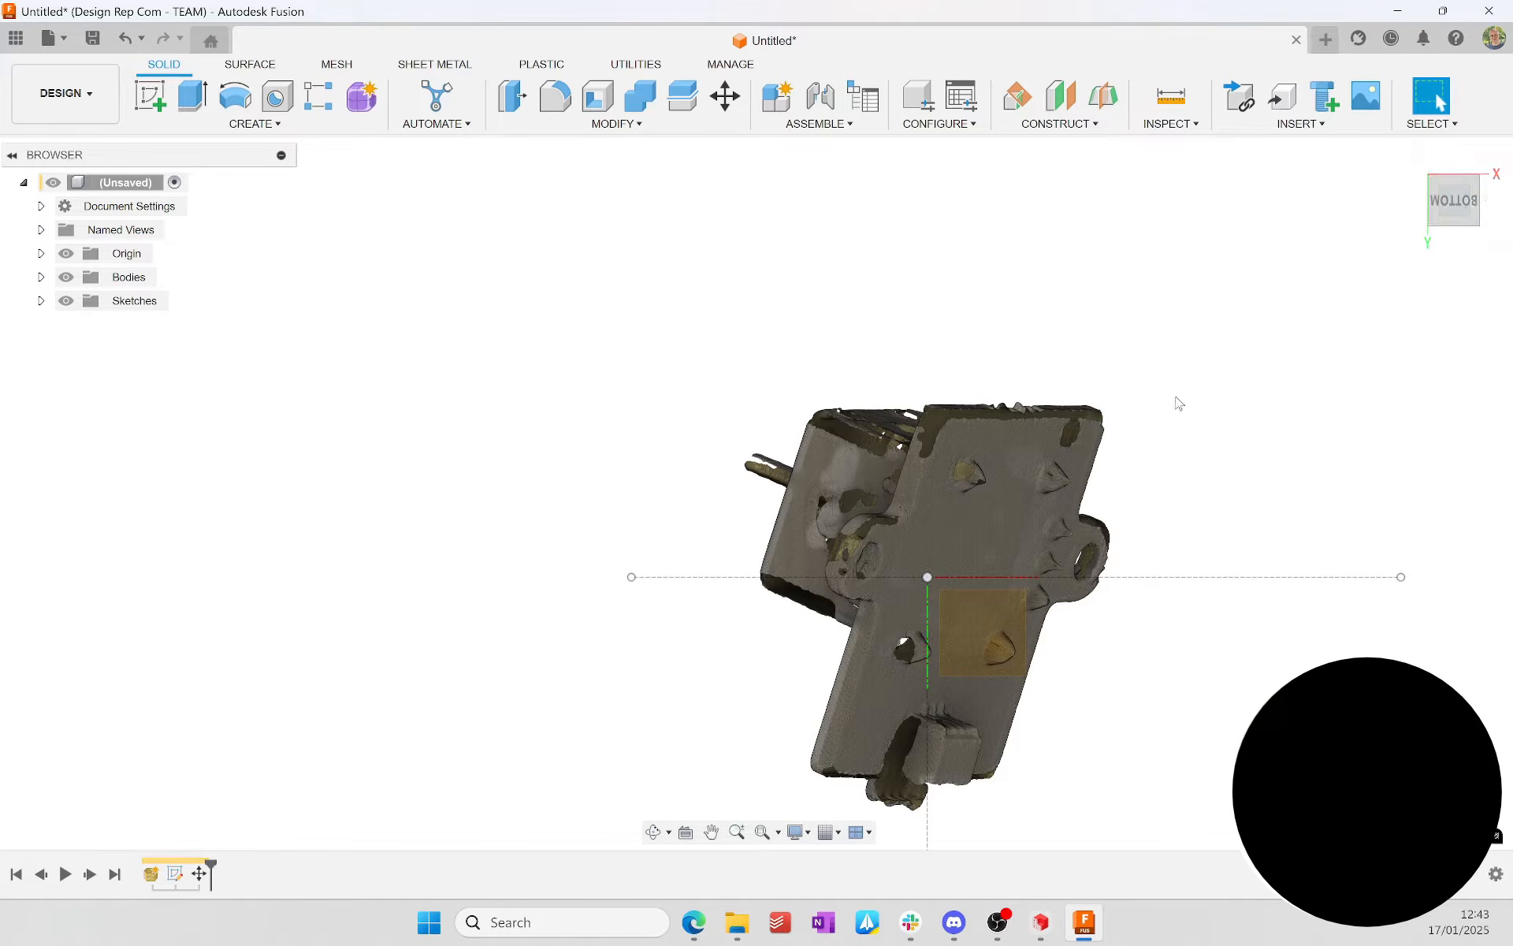
pyautogui.click(1455, 166)
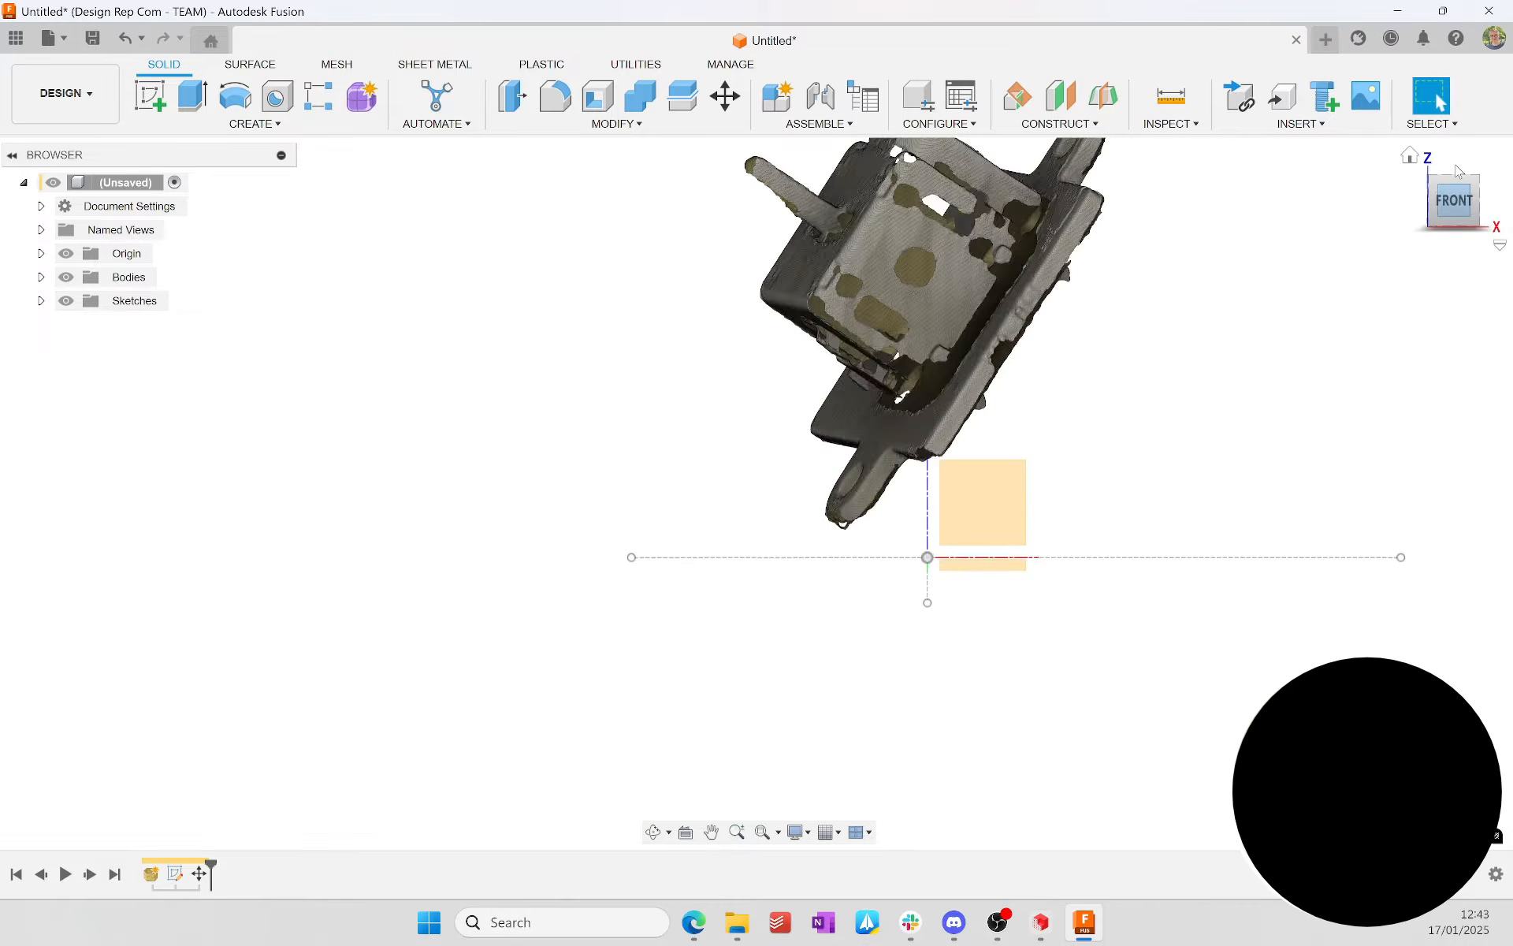
pyautogui.click(1455, 165)
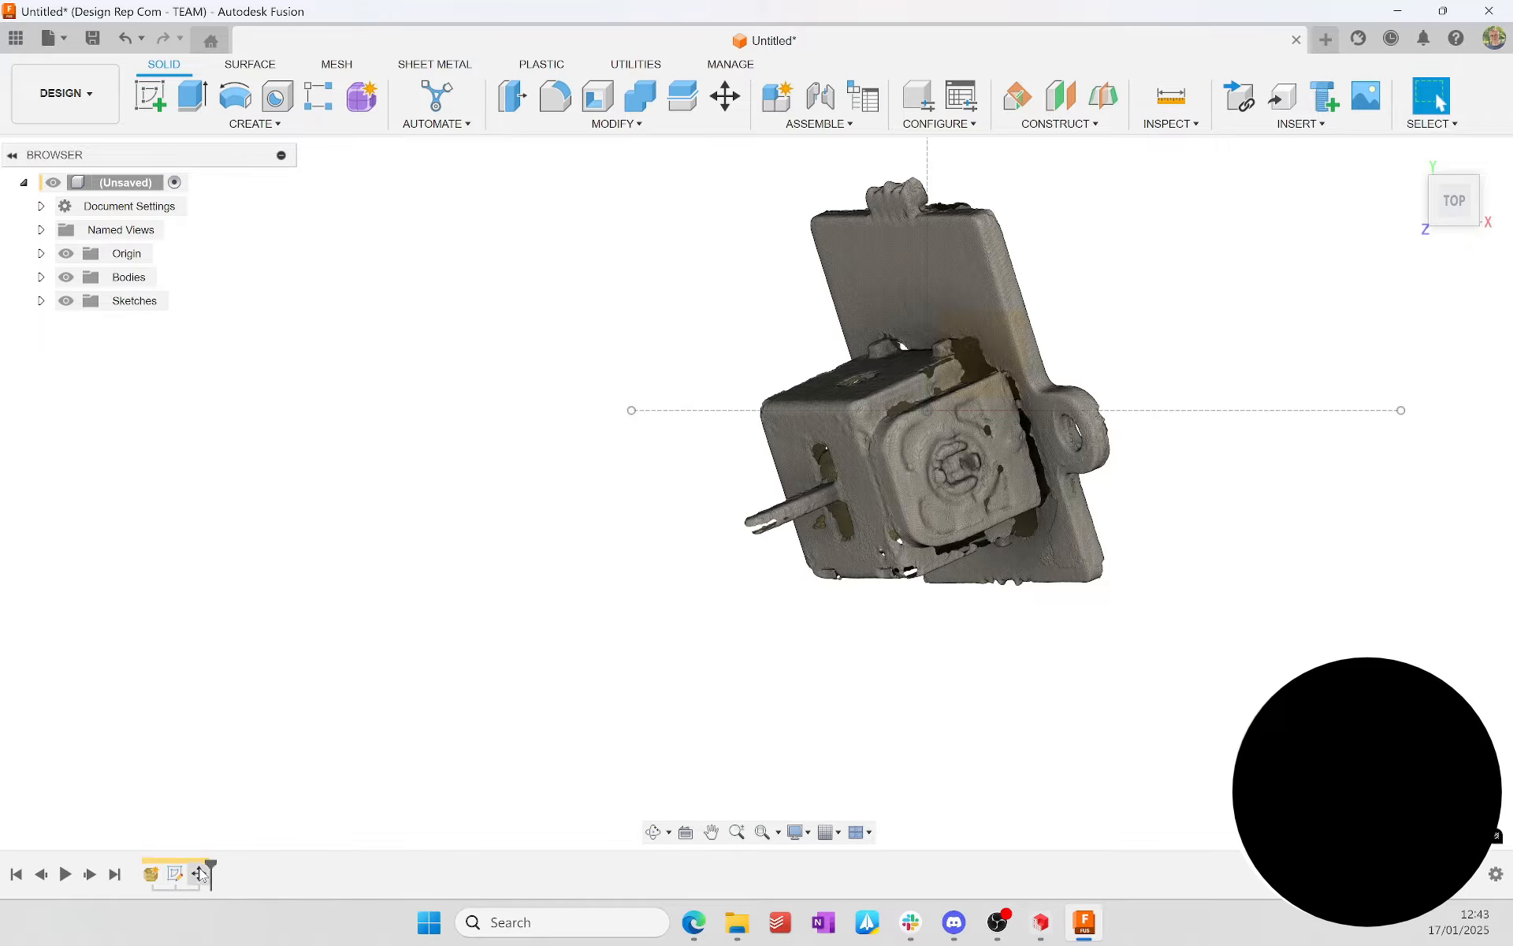
pyautogui.click(1454, 236)
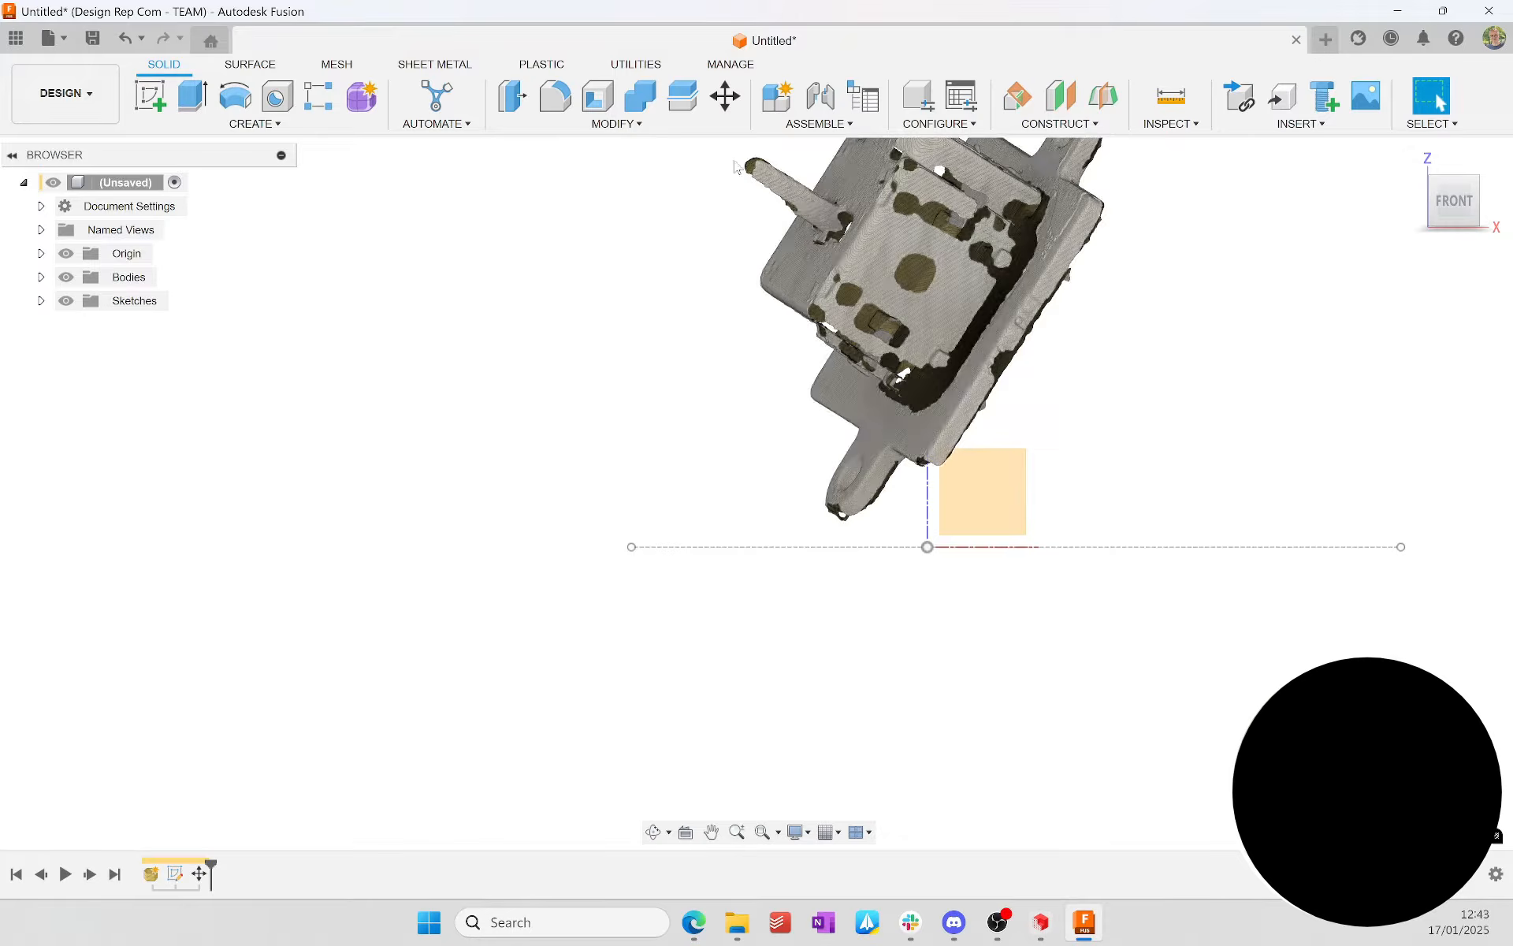
pyautogui.click(725, 96)
pyautogui.click(932, 222)
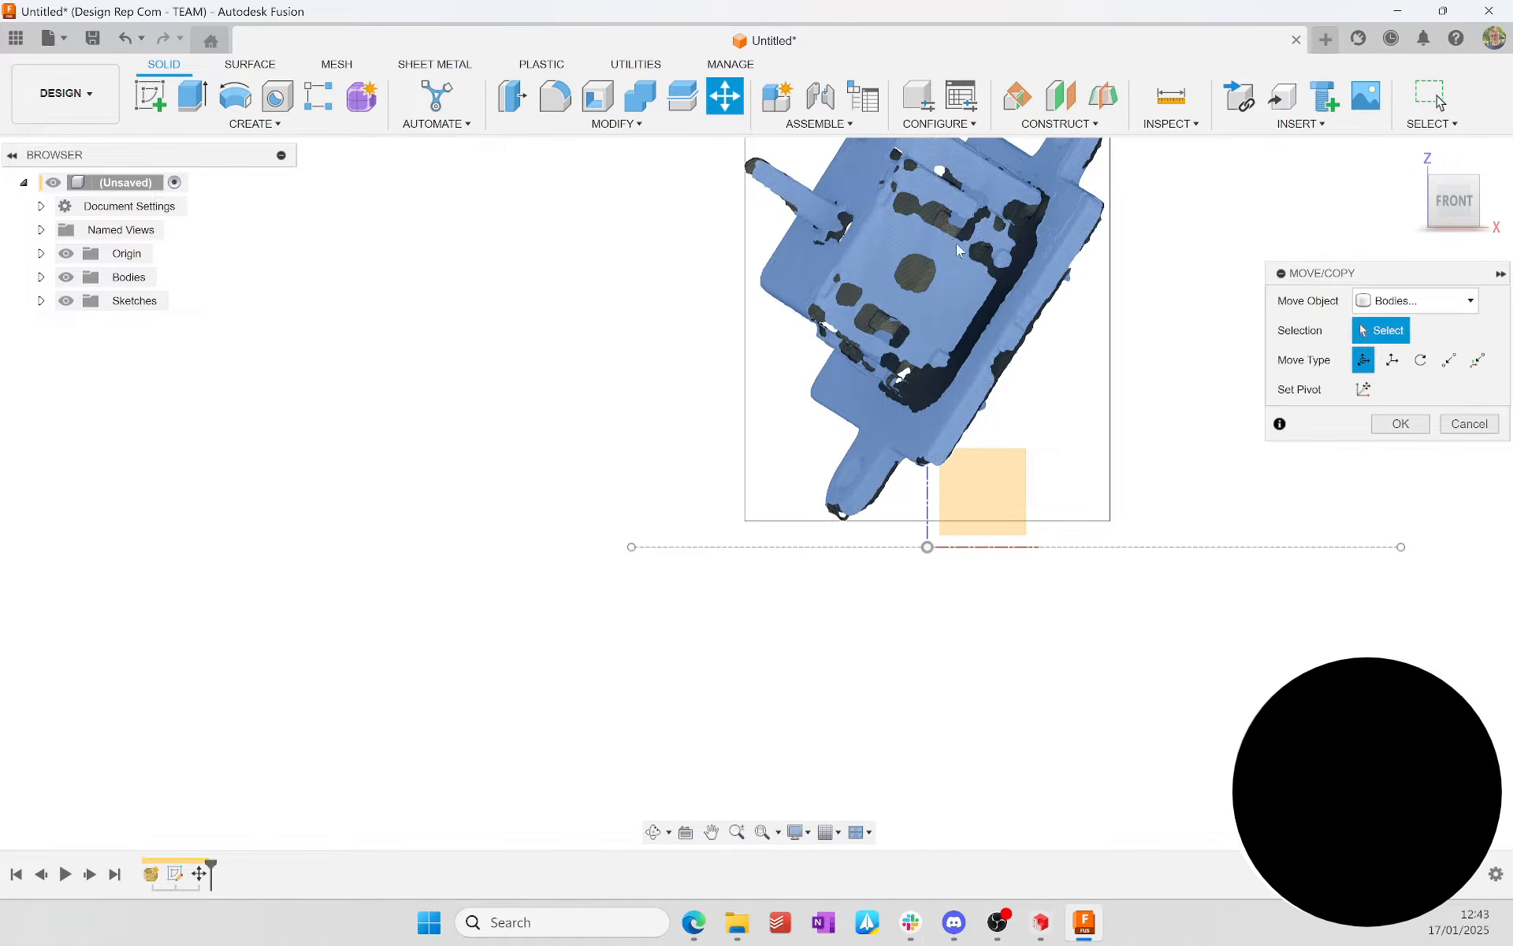
pyautogui.moveTo(1047, 229); pyautogui.dragTo(1036, 377)
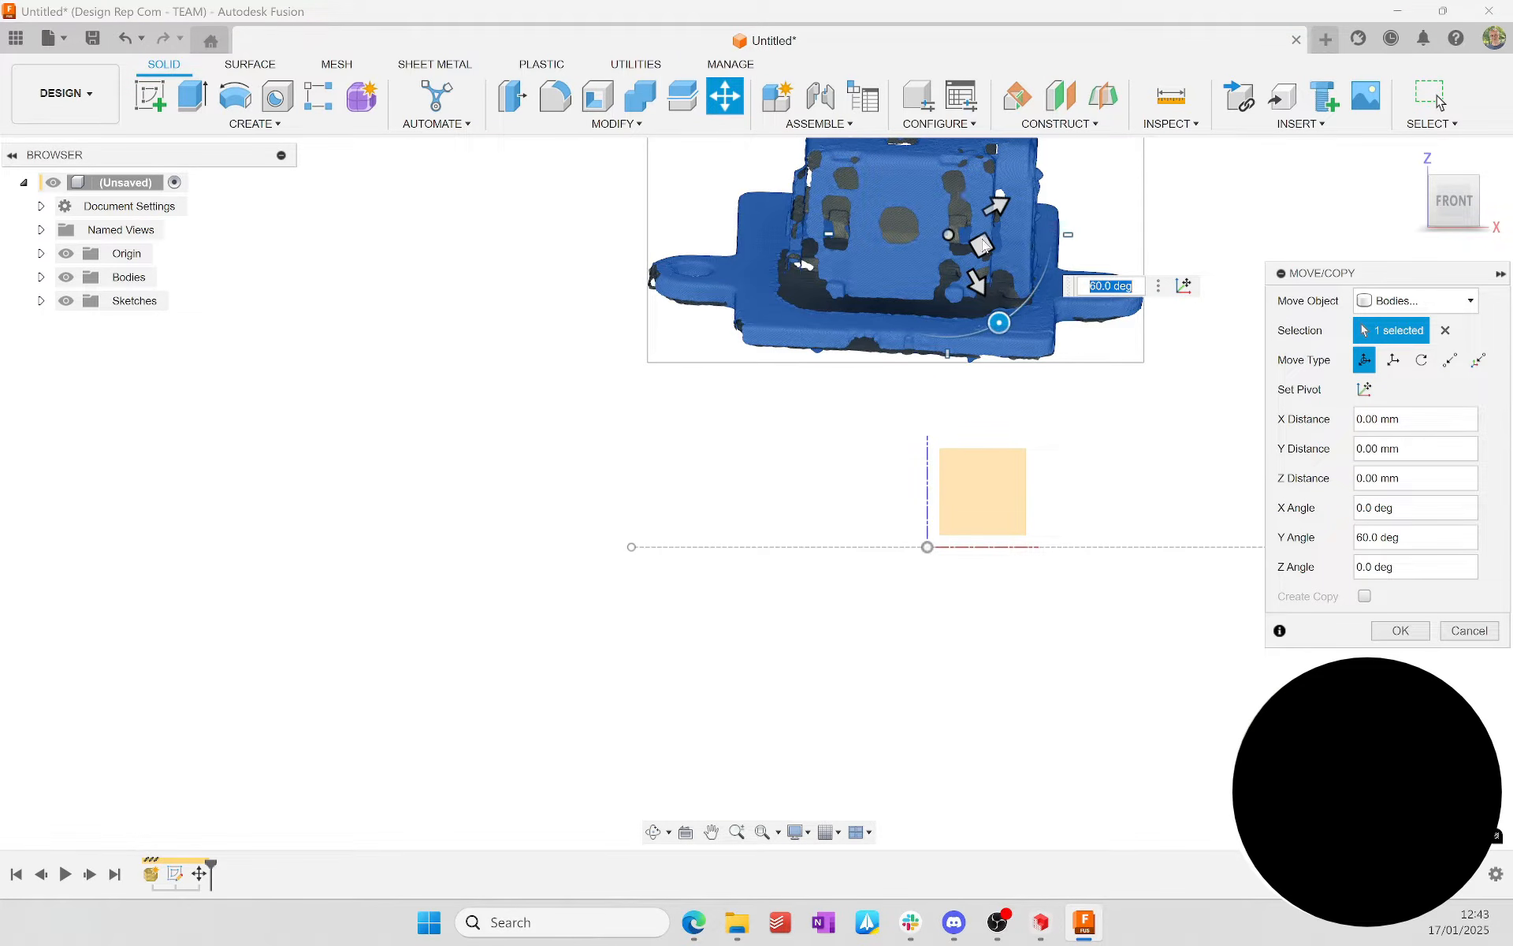
# Step: Move the mesh body about 13.1 mm in X and -3.3 mm in Z, and rotate it by -3 degrees about Y
pyautogui.moveTo(979, 246); pyautogui.dragTo(1036, 437)
pyautogui.press('Tab')
pyautogui.scroll(5, 1037, 441)
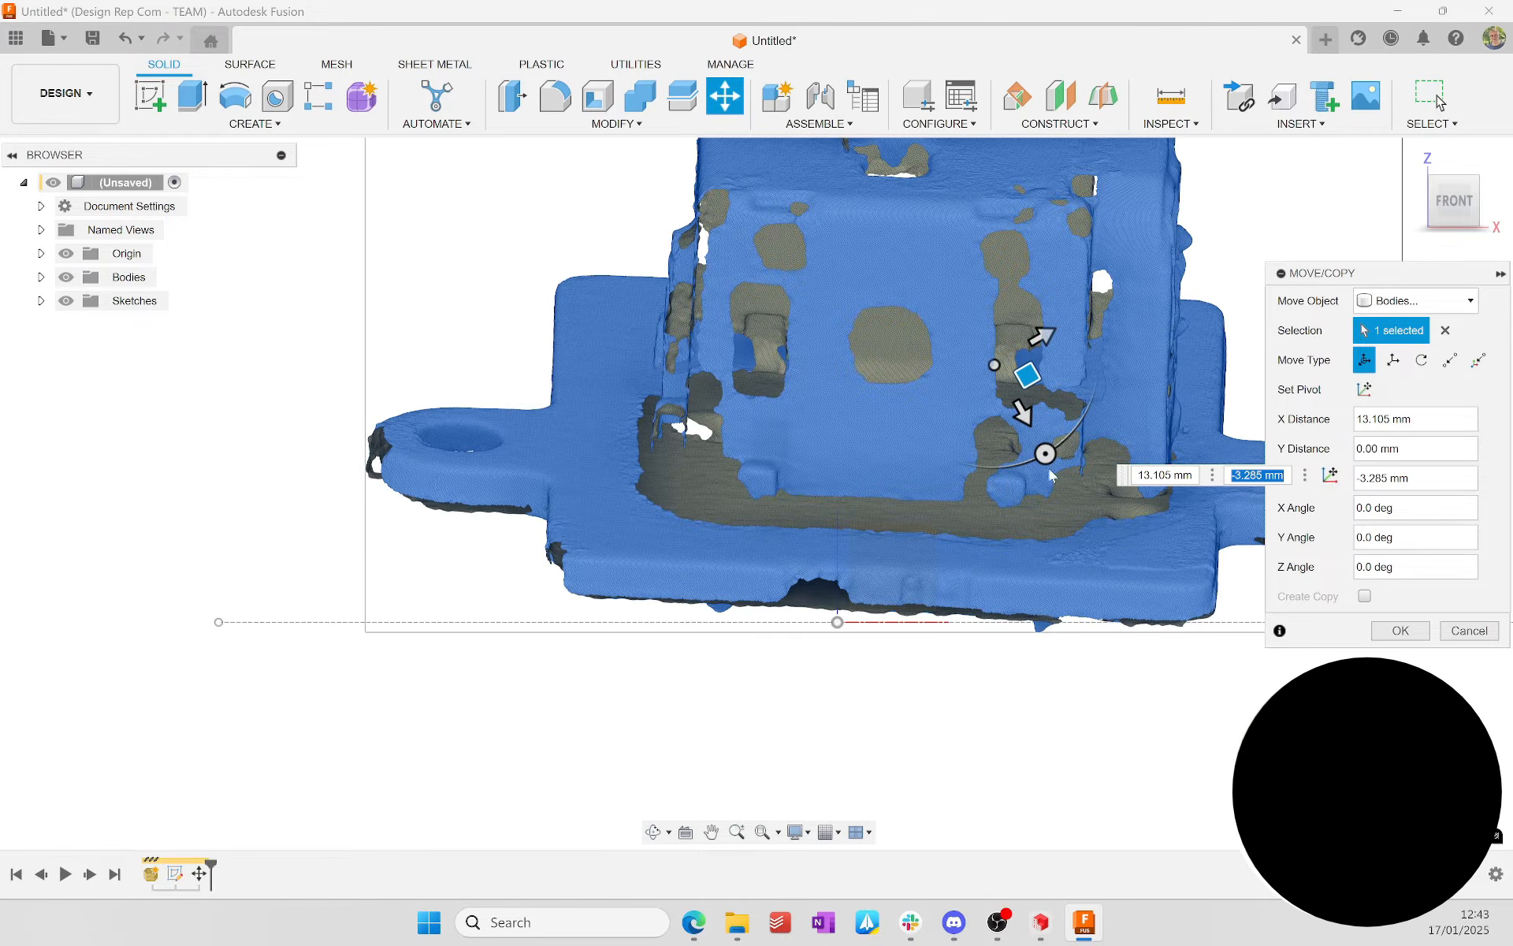
pyautogui.moveTo(1045, 454); pyautogui.dragTo(1054, 451)
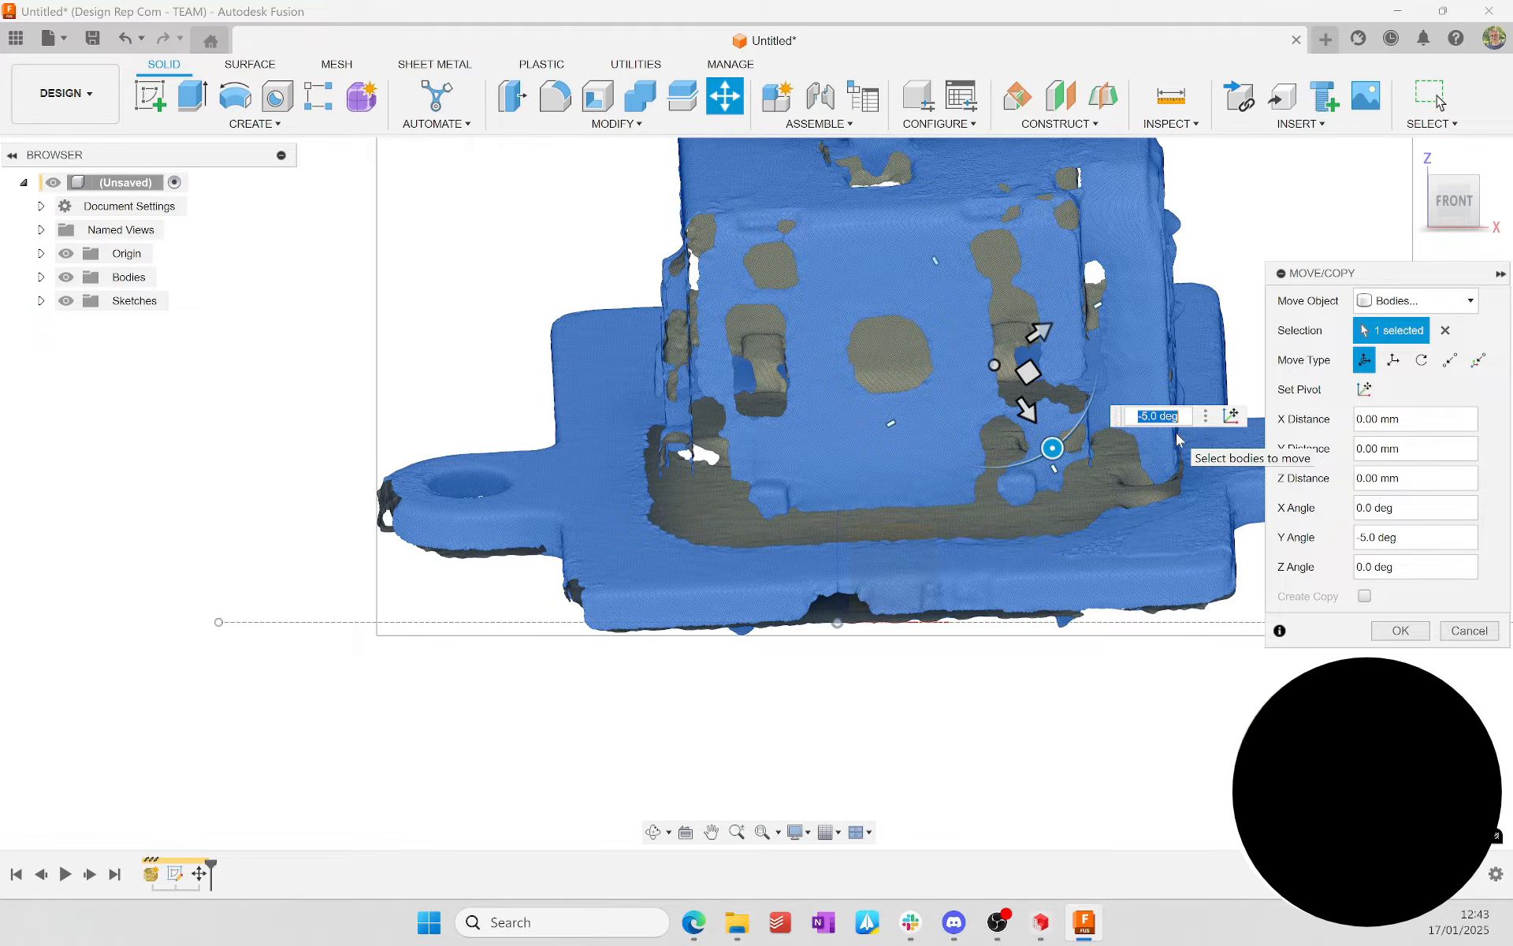
pyautogui.press('BackSpace')
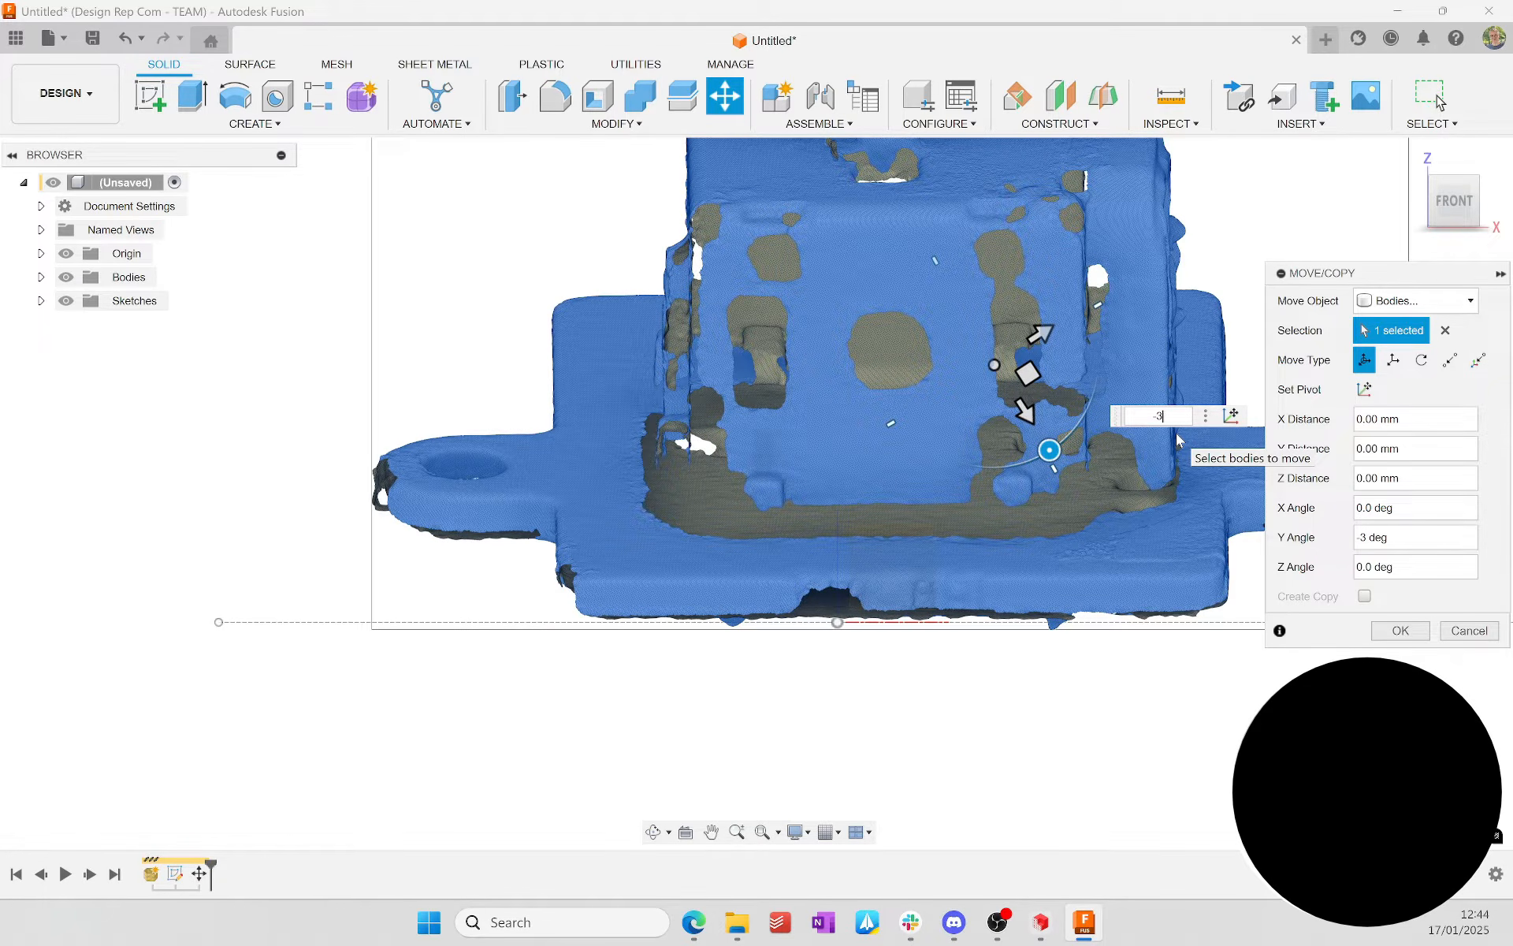
pyautogui.press('Return')
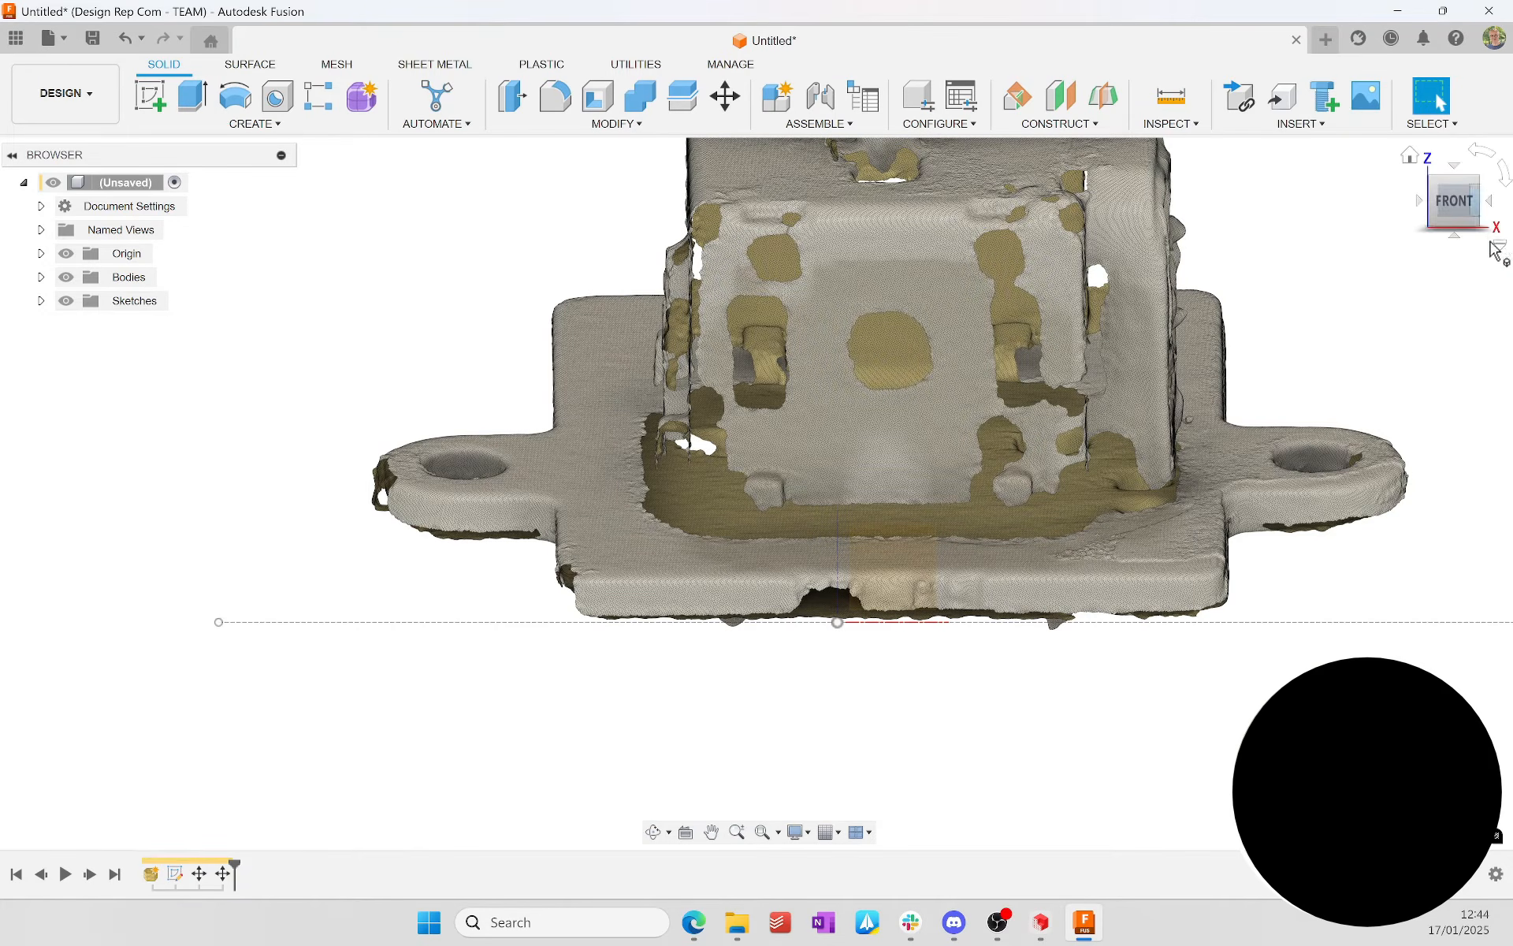
# Step: In the right view, rotate the mesh body about X to level the base plate and move it about 3.3 mm in Y and -6.8 mm in Z
pyautogui.click(1494, 203)
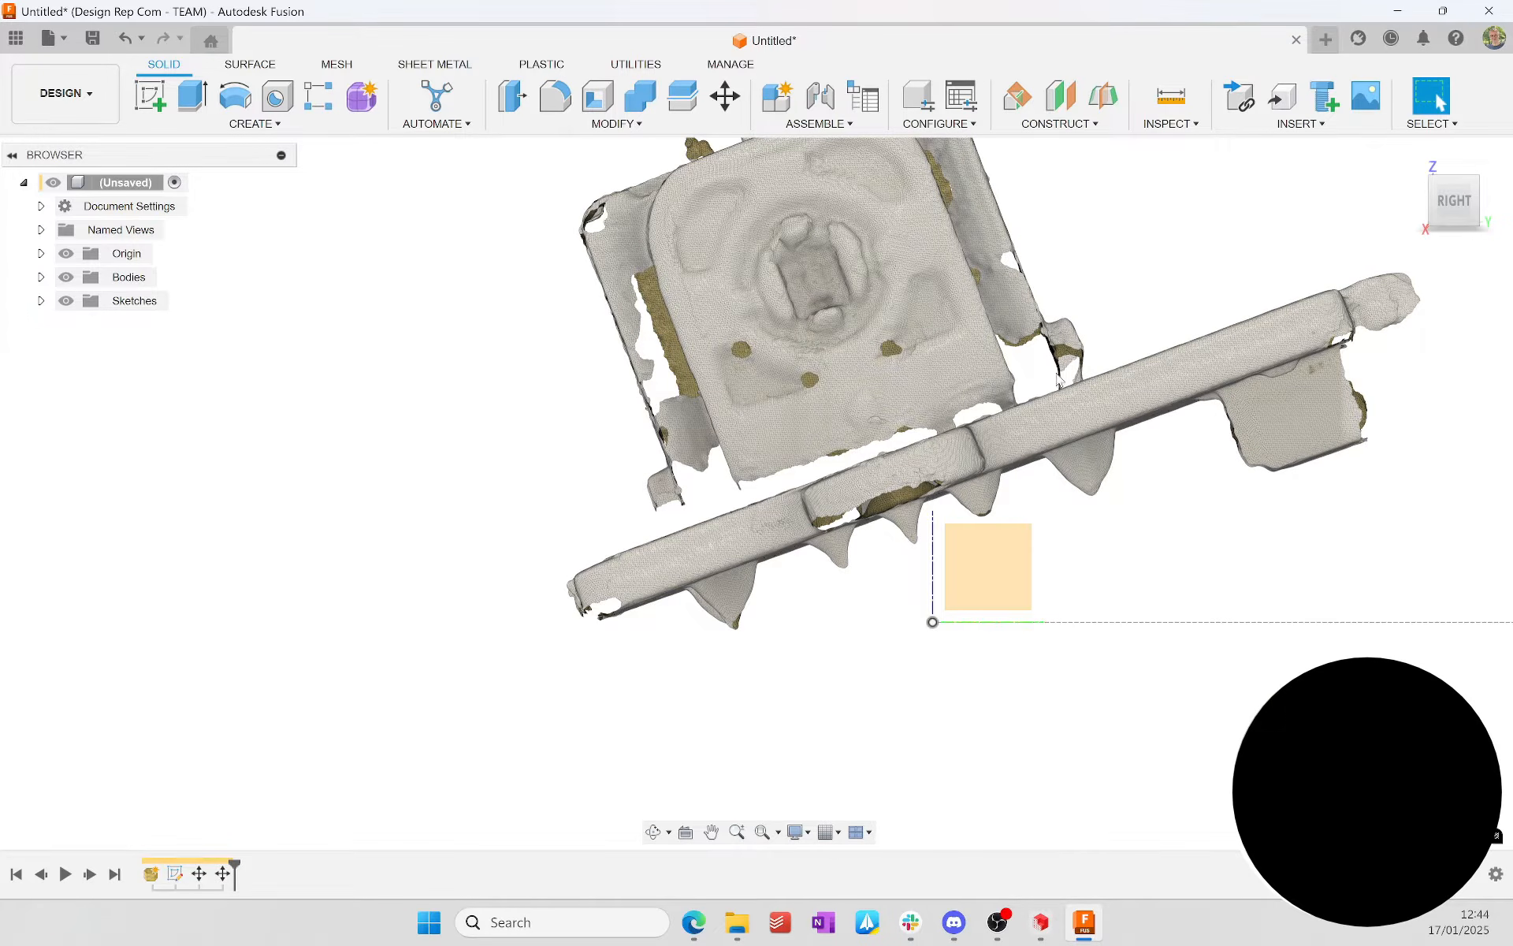
pyautogui.click(1067, 380)
pyautogui.press('m')
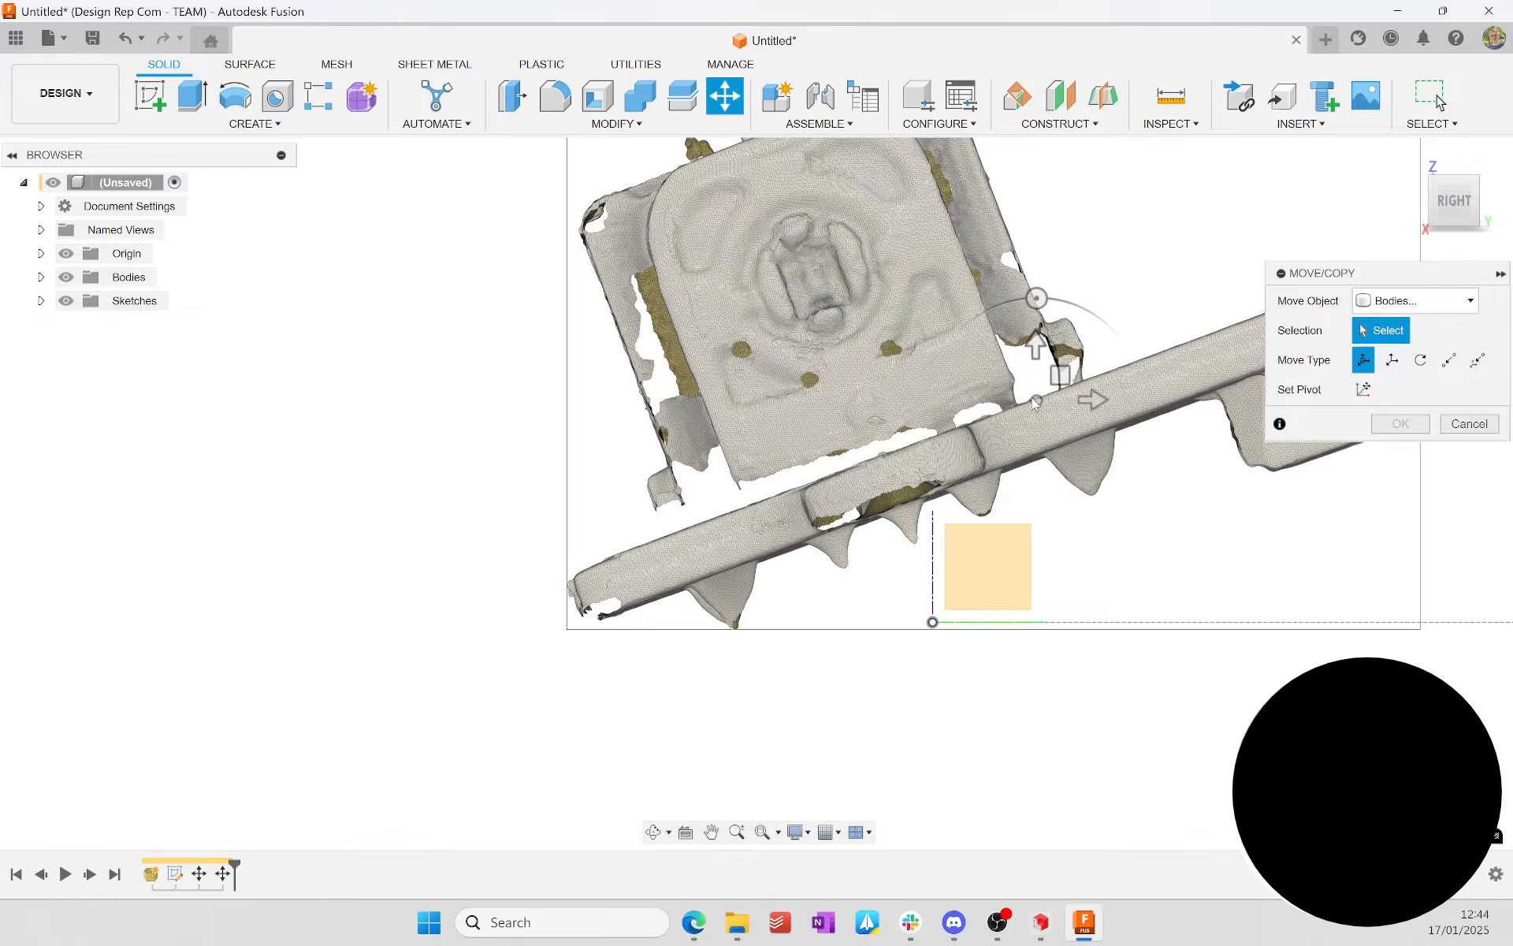
pyautogui.click(1034, 402)
pyautogui.moveTo(1038, 300); pyautogui.dragTo(1067, 326)
pyautogui.moveTo(1062, 386); pyautogui.dragTo(1087, 611)
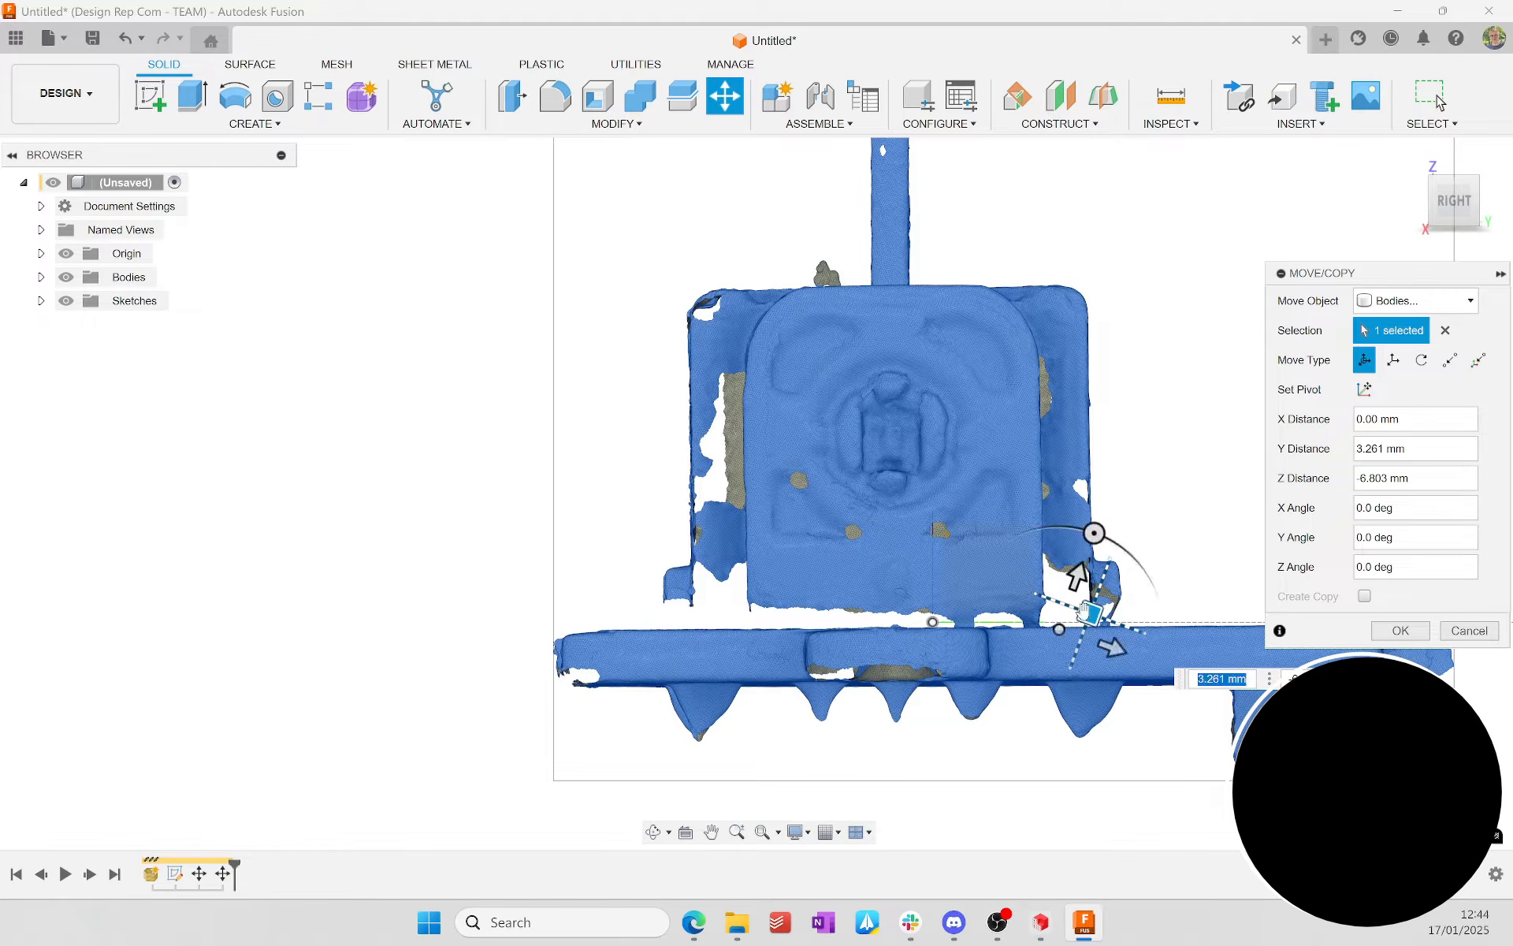
pyautogui.moveTo(1088, 611); pyautogui.dragTo(768, 626, button='middle')
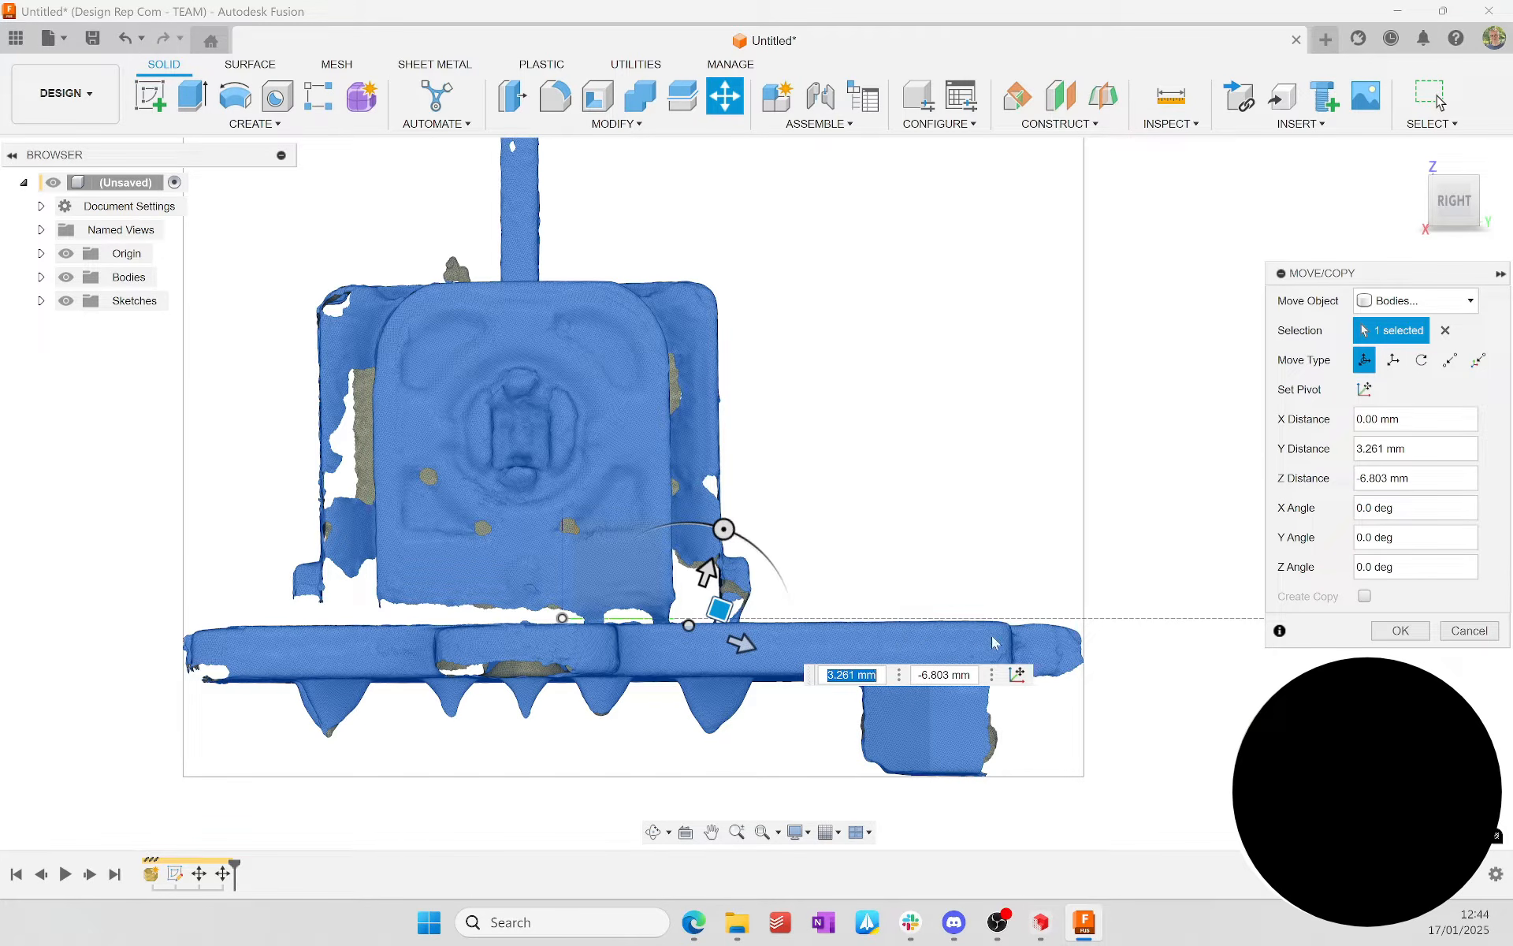
# Step: Fine-tune the mesh body's tilt with a further -0.5 degree rotation about the X axis
pyautogui.moveTo(720, 530)
pyautogui.mouseDown()
pyautogui.moveTo(738, 538)
pyautogui.moveTo(724, 530)
pyautogui.mouseUp()
pyautogui.write('1')
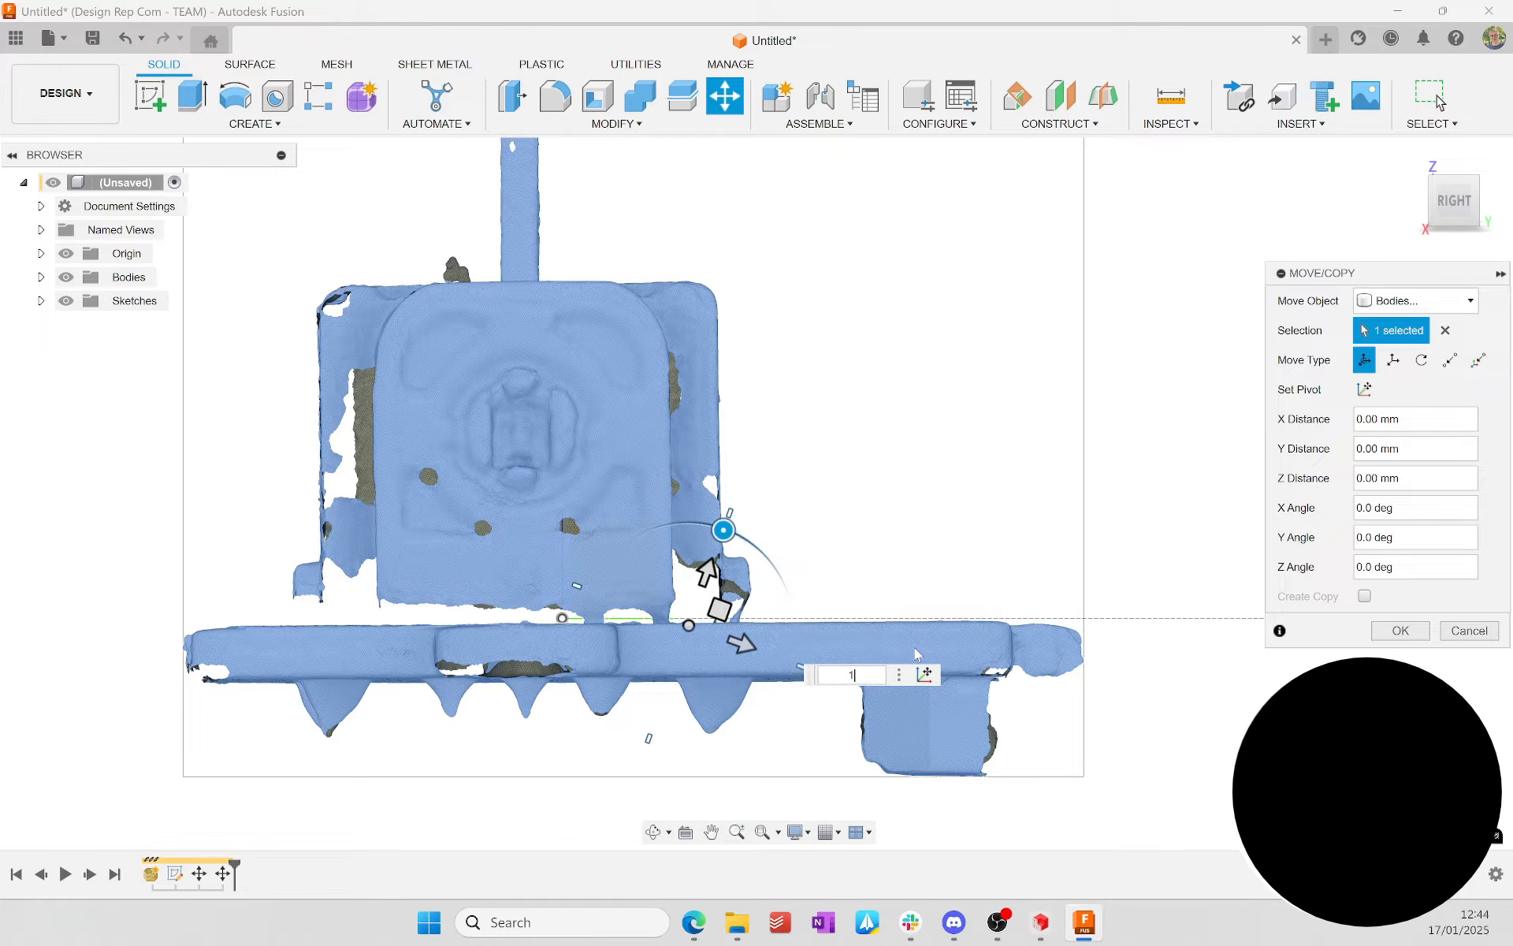
pyautogui.press('BackSpace')
pyautogui.write('-1')
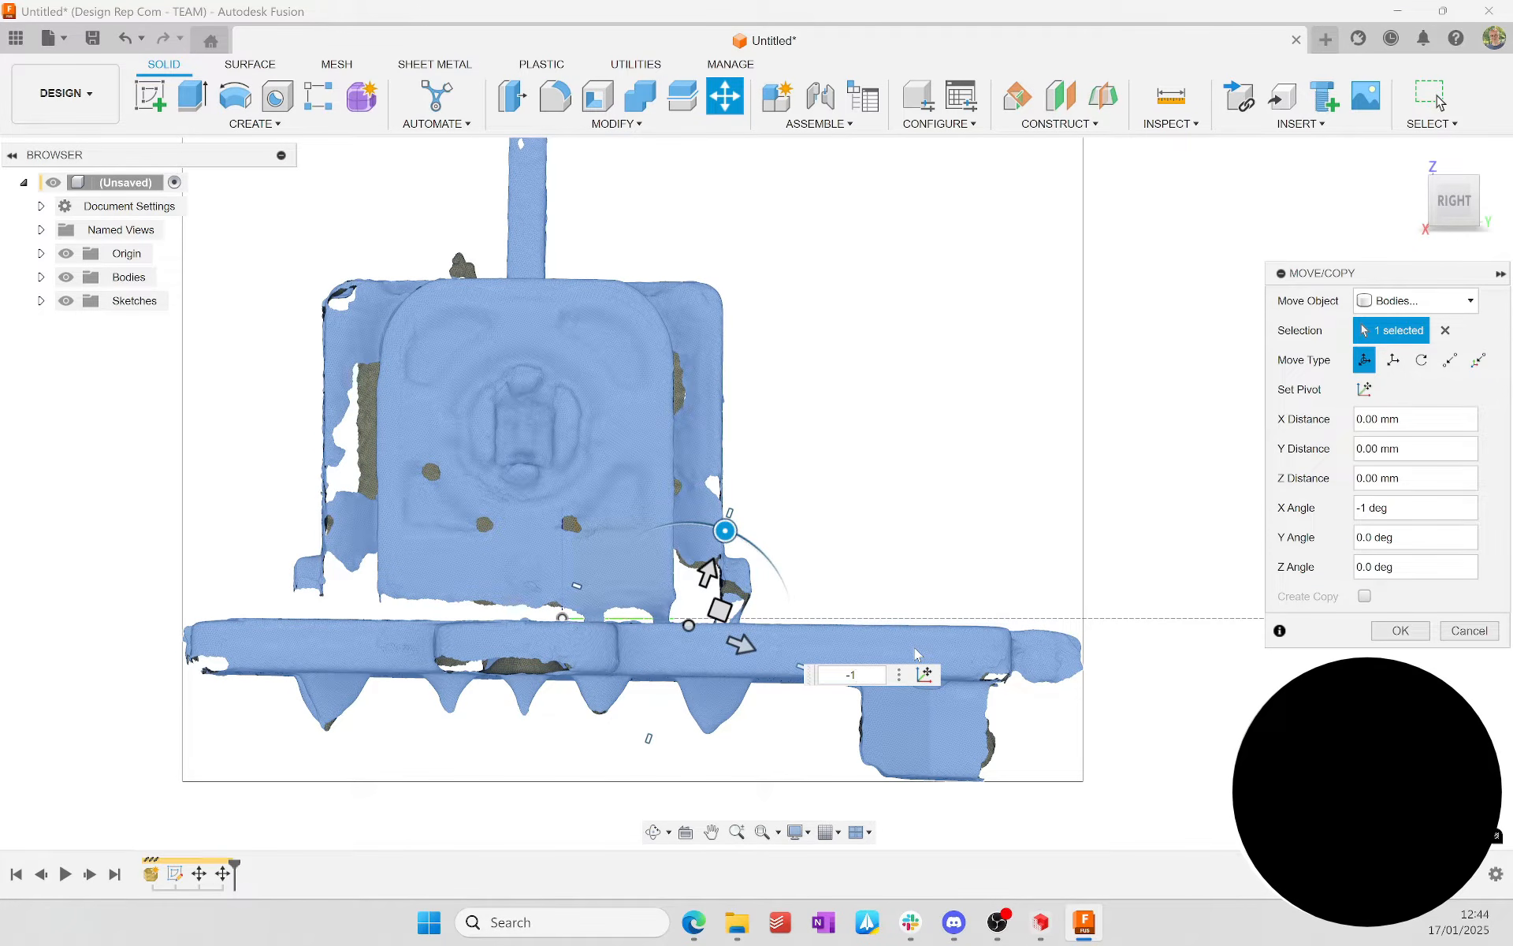
pyautogui.press('BackSpace')
pyautogui.write('0.5')
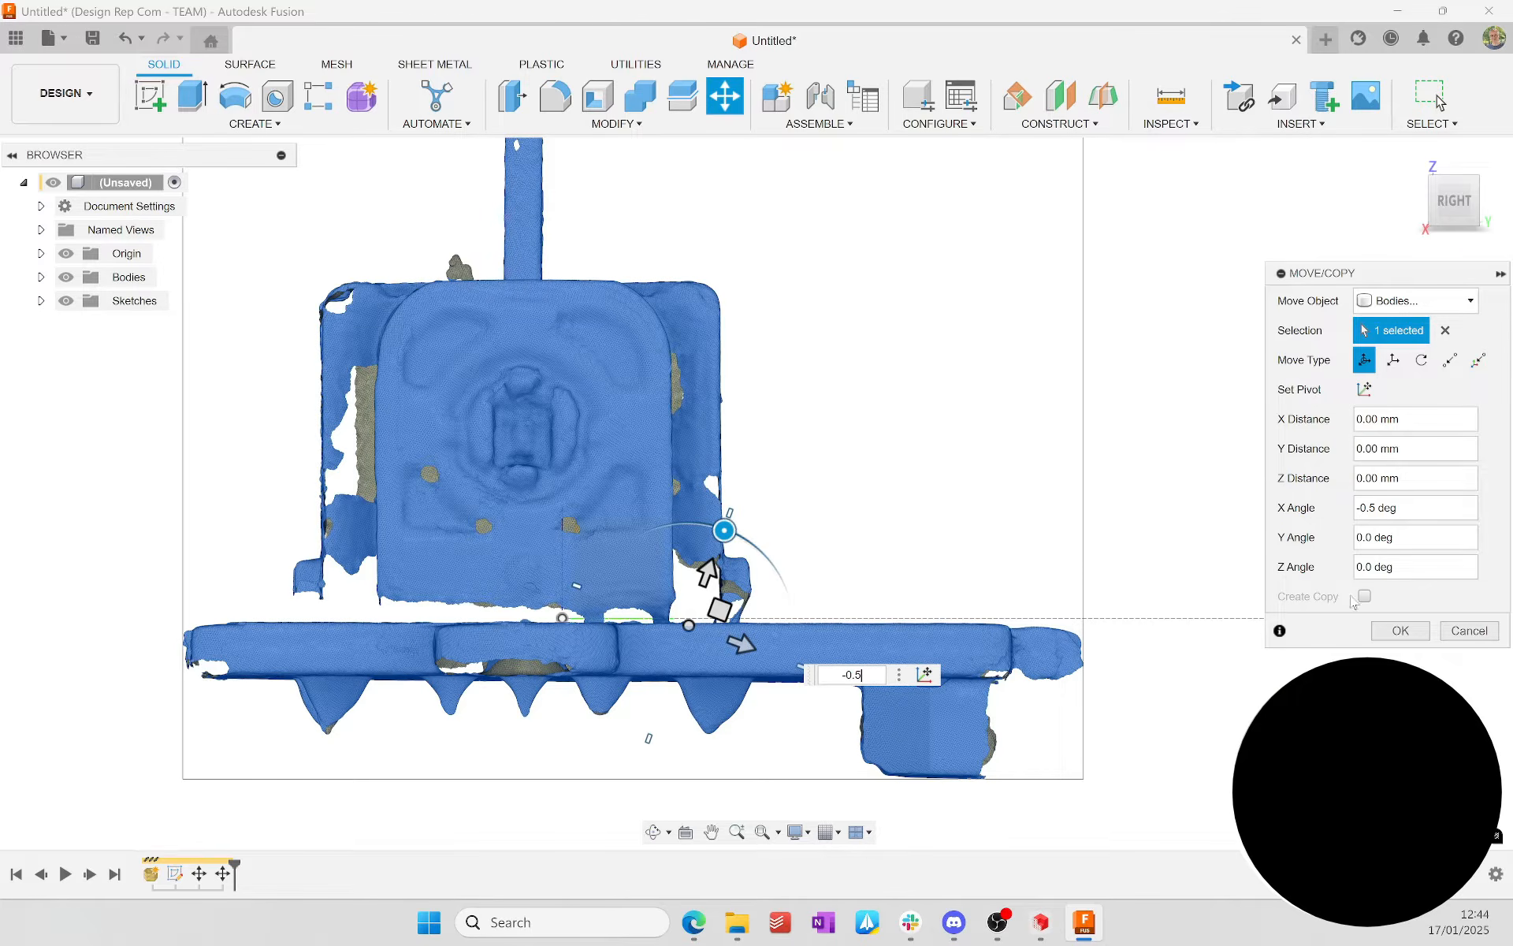
pyautogui.click(1400, 631)
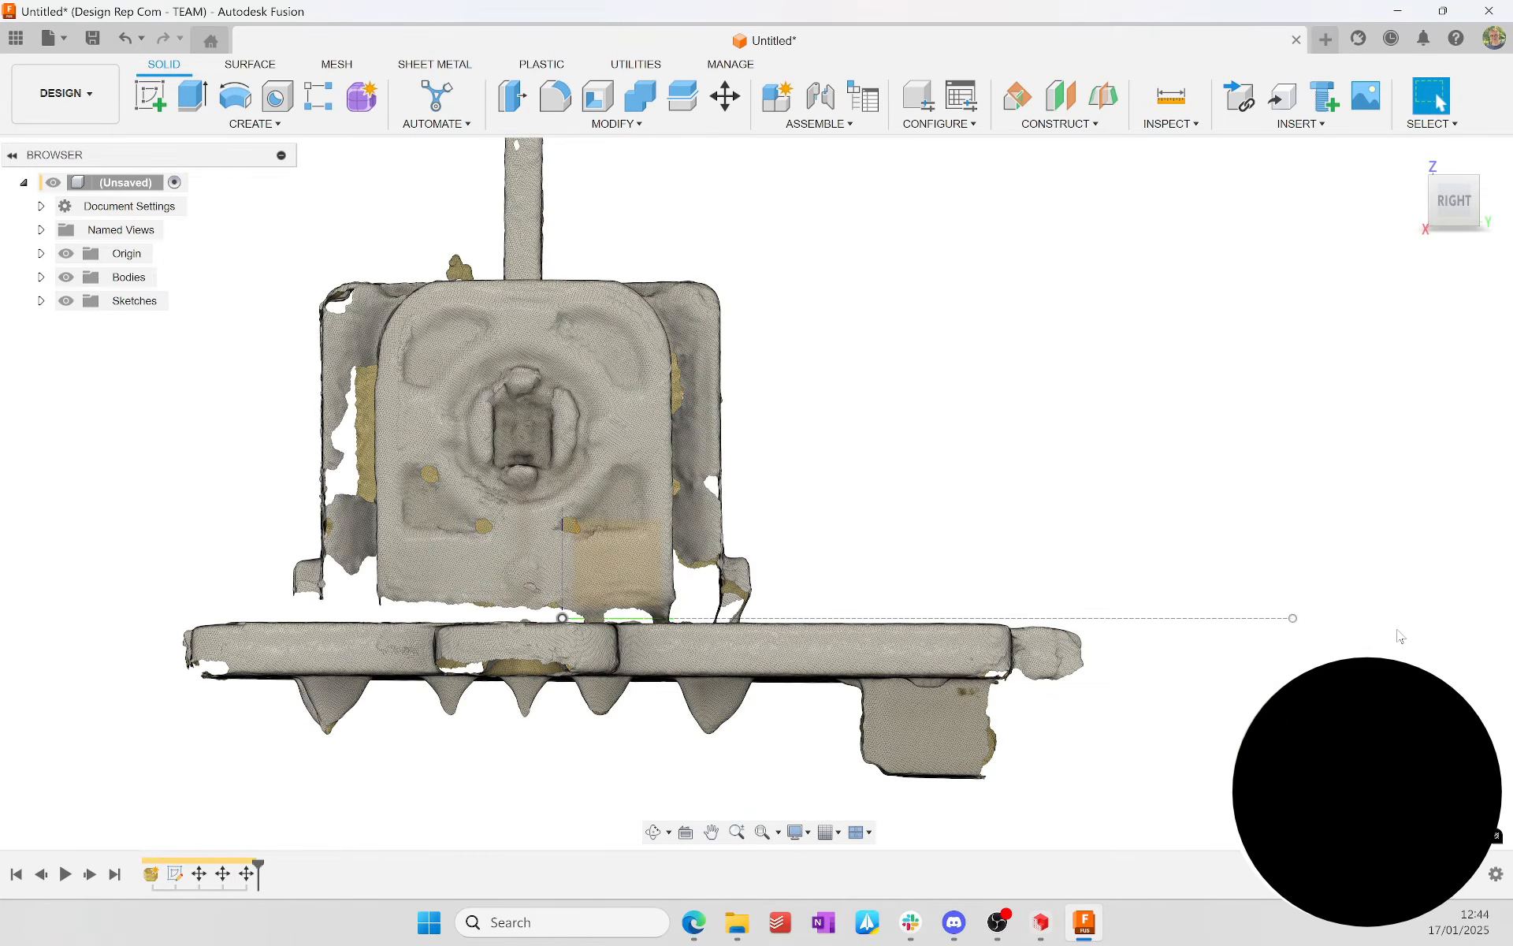
# Step: In the top view, move the mesh body about 9.5 mm in X and 9.2 mm in Y to bring the plate's edge to the construction line
pyautogui.click(1456, 168)
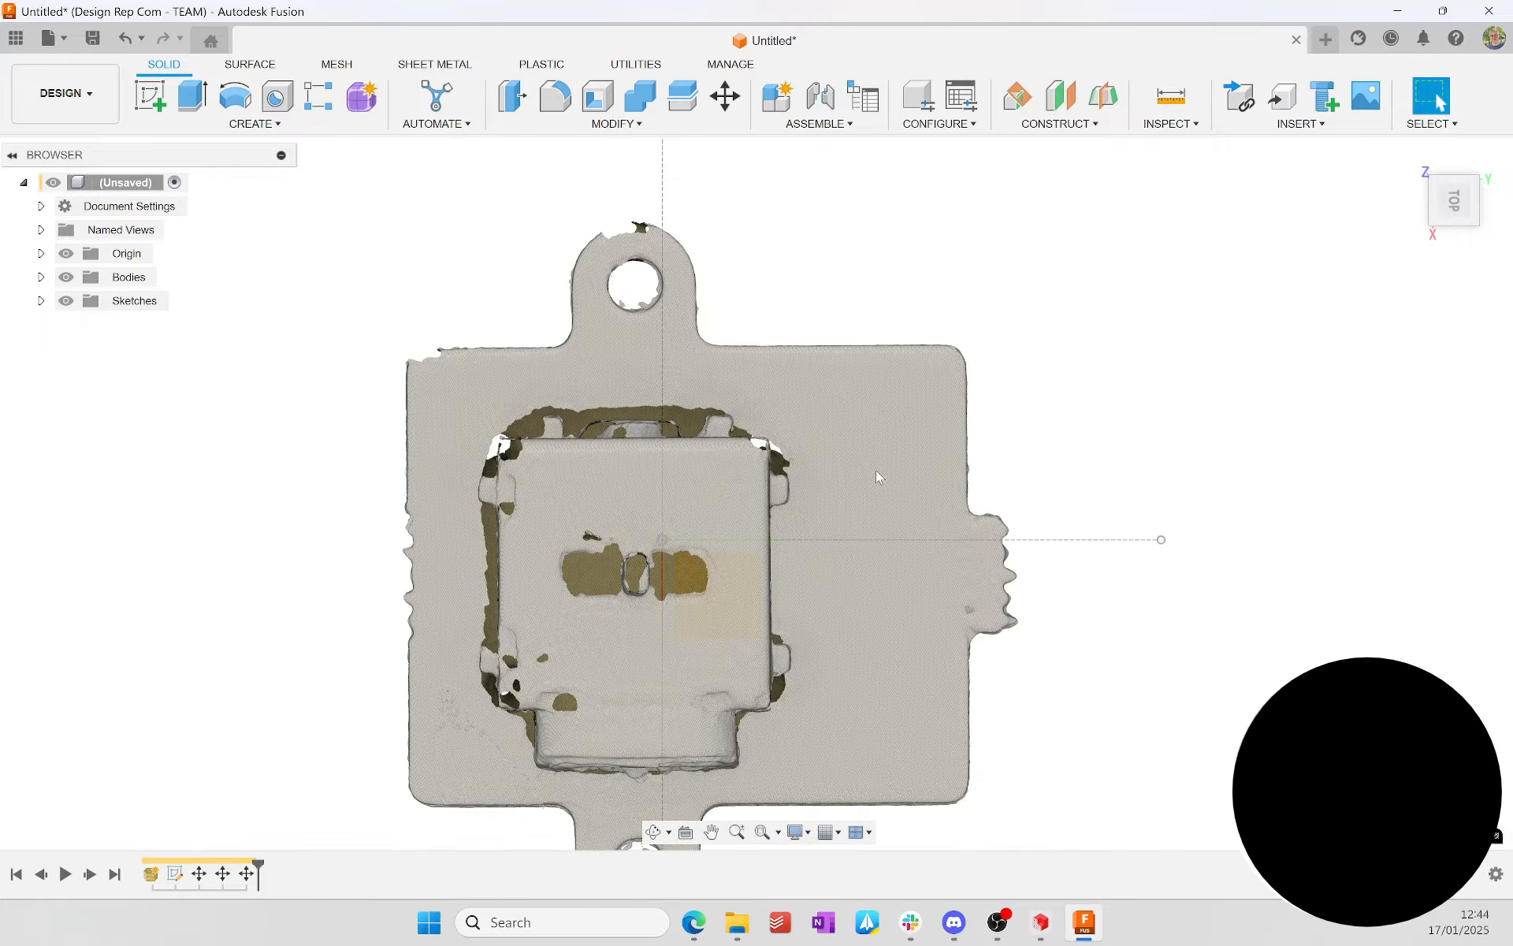
pyautogui.press('m')
pyautogui.click(856, 513)
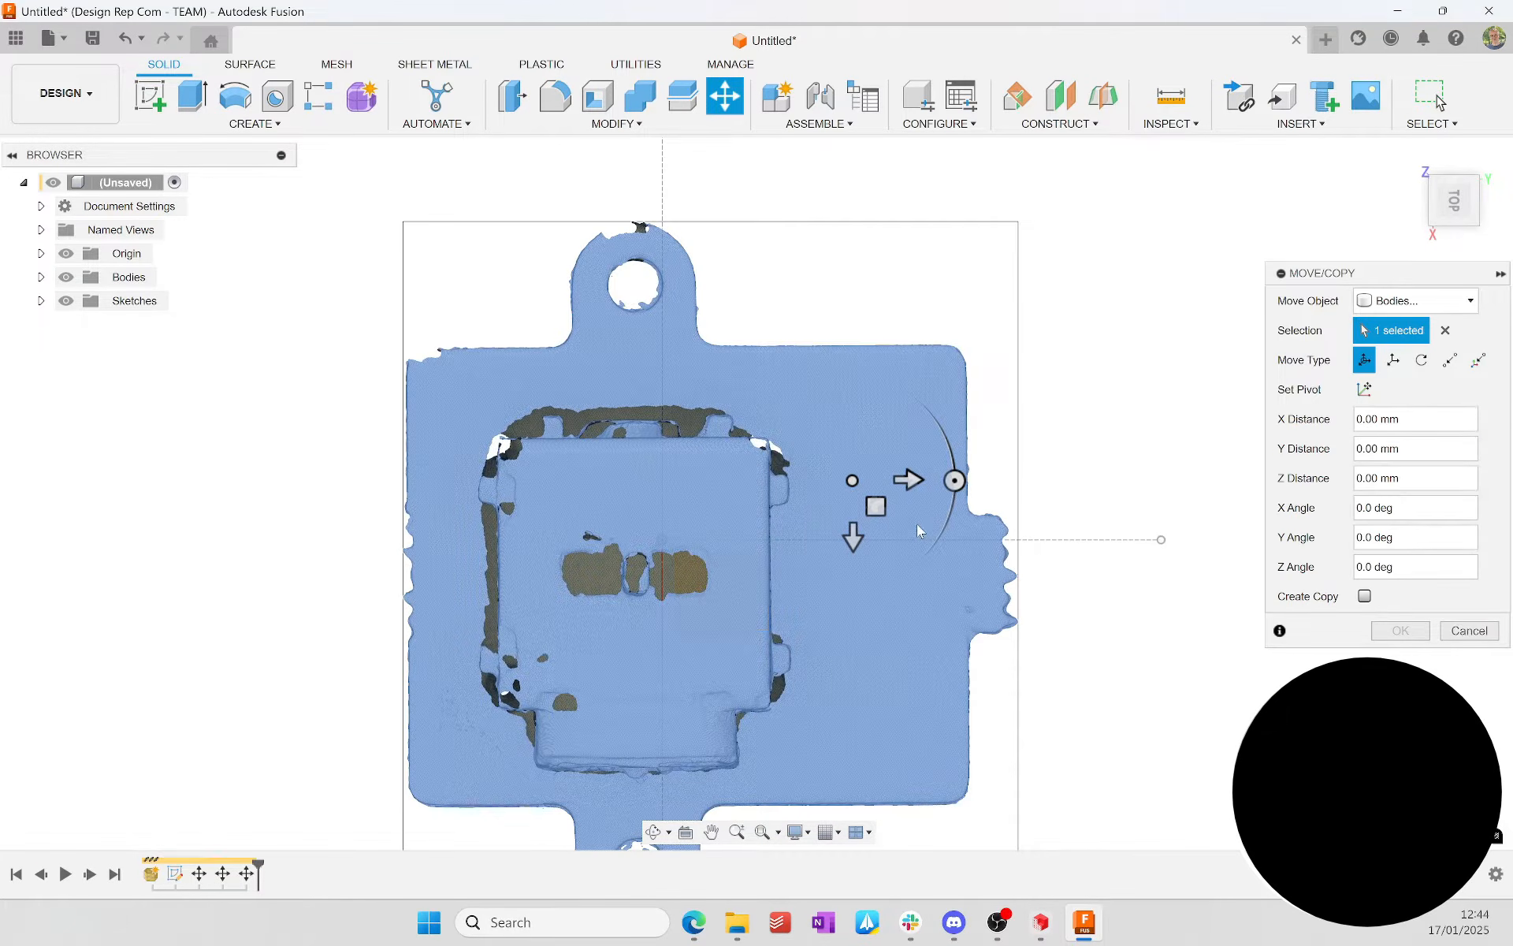
pyautogui.moveTo(878, 508); pyautogui.dragTo(1062, 709)
pyautogui.scroll(3, 1010, 632)
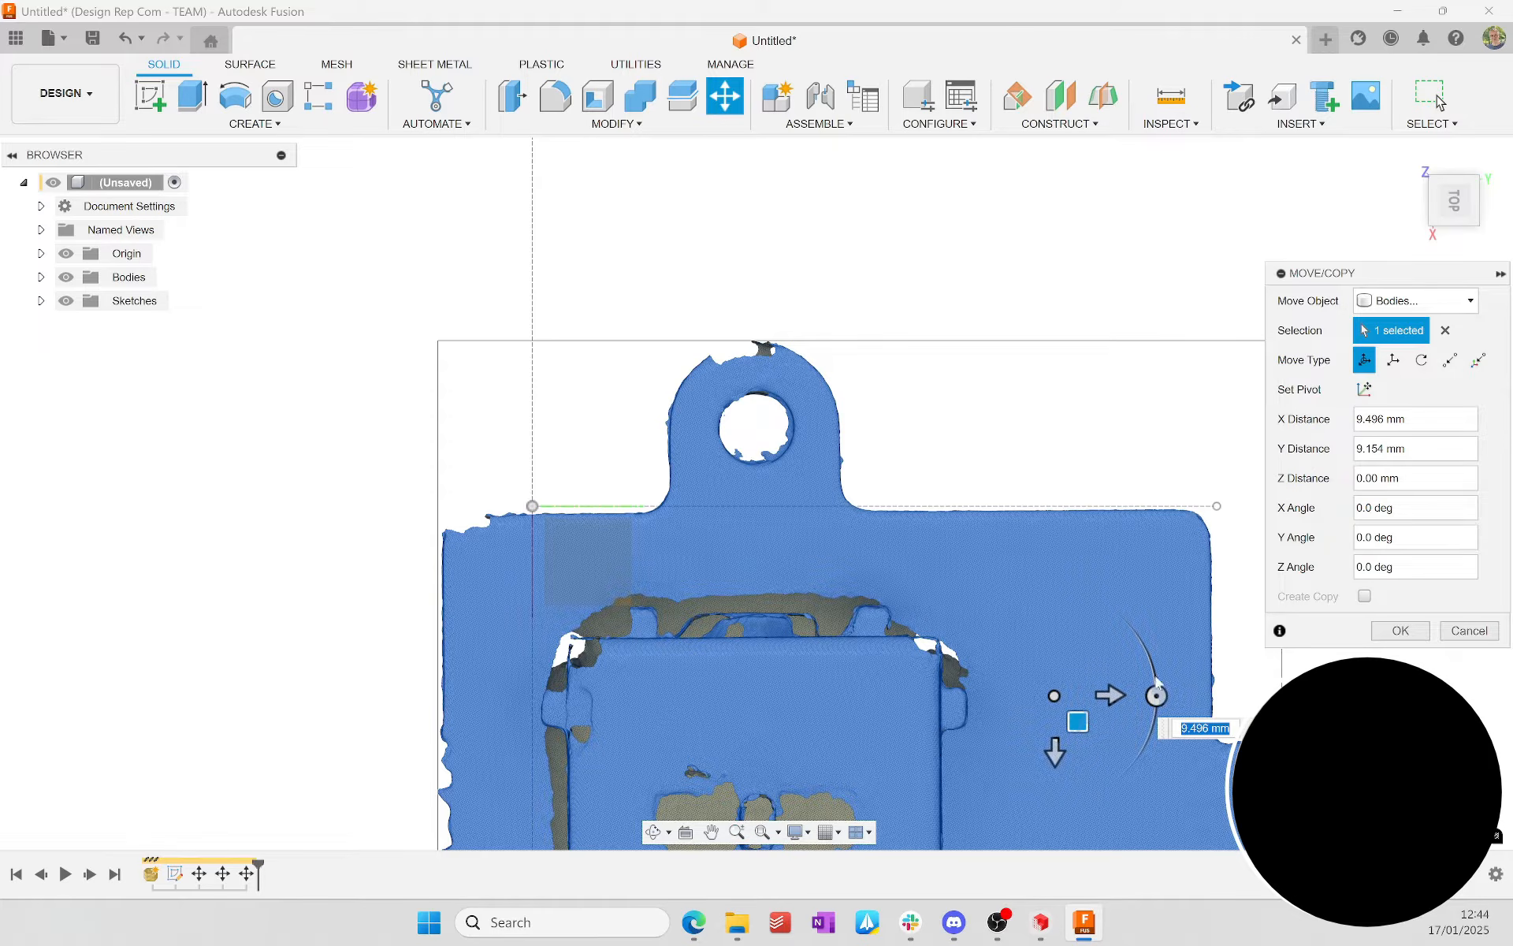
# Step: Rotate the mesh body by -0.5 degrees about the Z axis to align the plate's edge with the construction line
pyautogui.moveTo(1156, 695); pyautogui.dragTo(1155, 705)
pyautogui.write('-0.5')
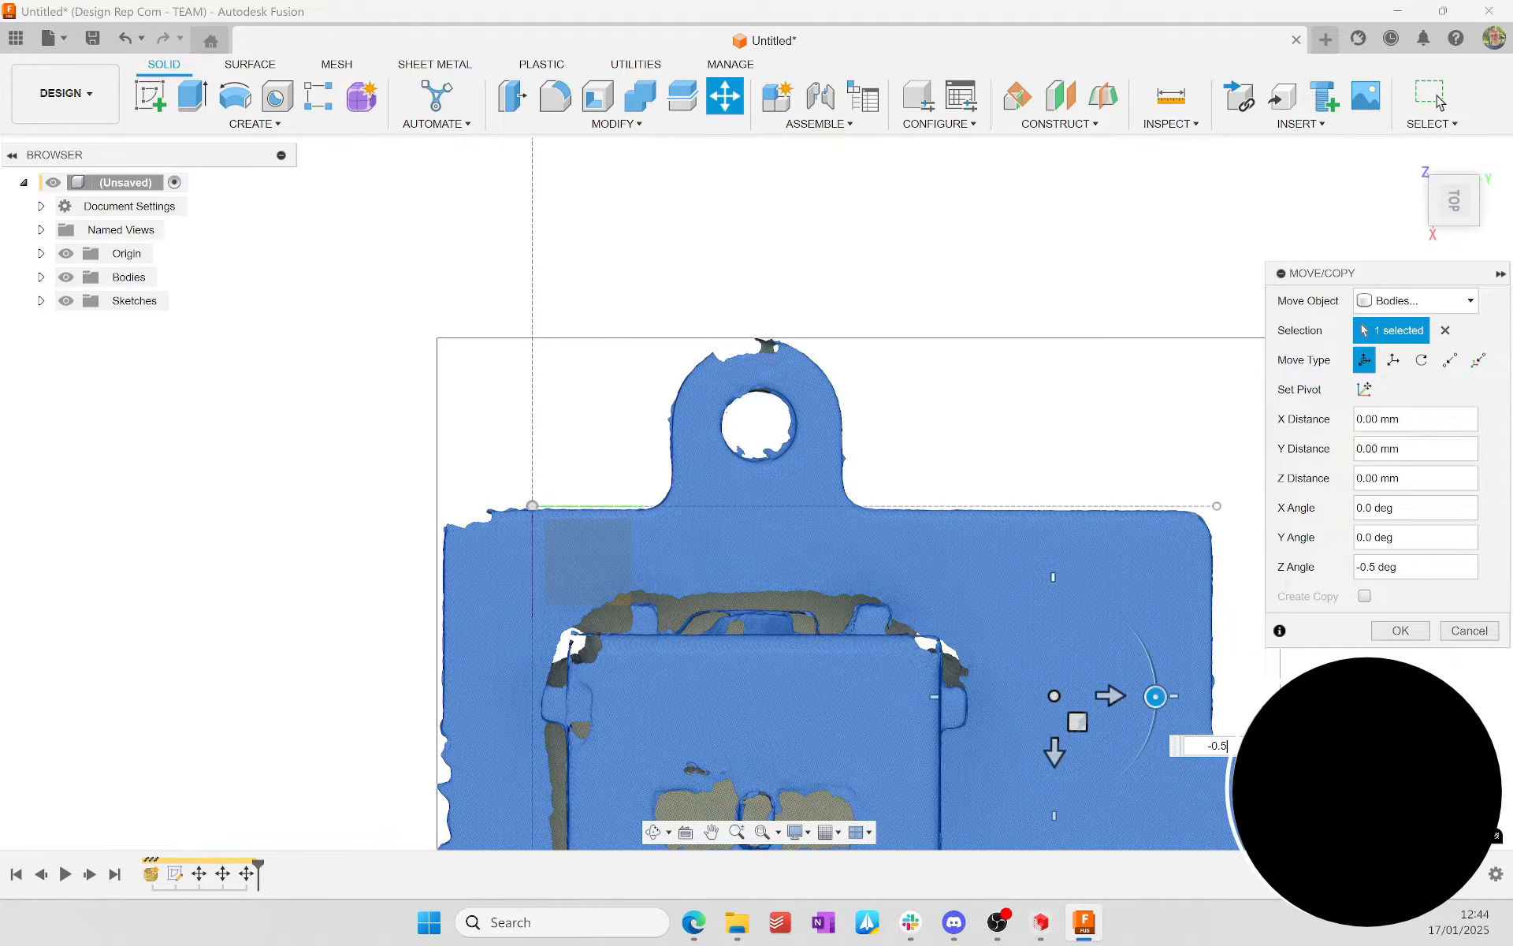
pyautogui.click(1401, 631)
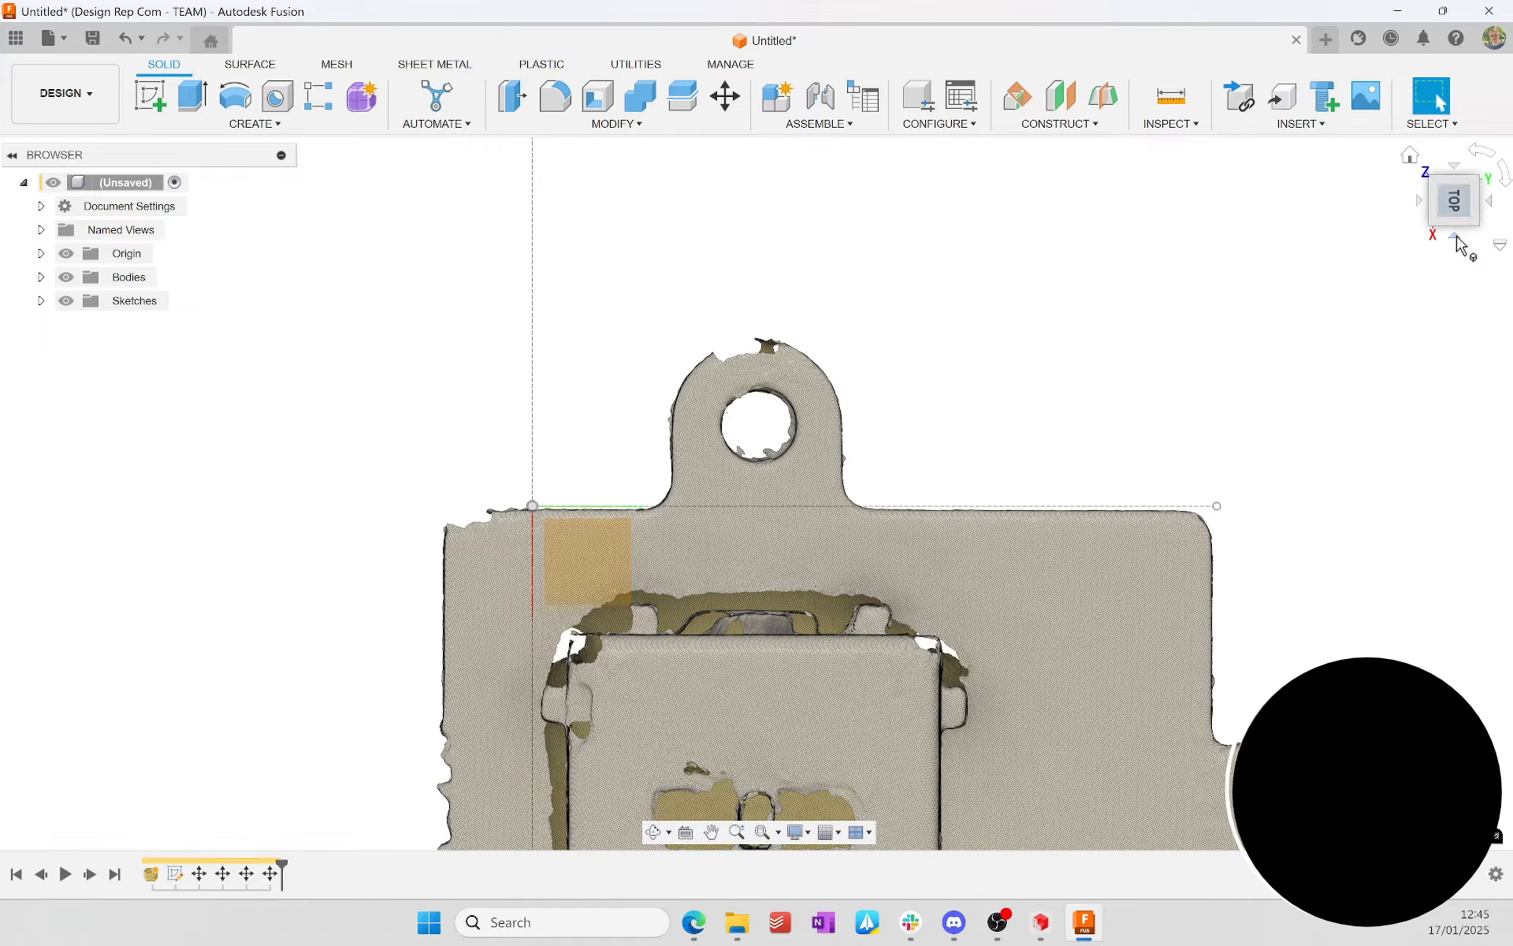
# Step: In the back view, move the mesh body 2 mm along Z so the base plate's underside meets the construction line
pyautogui.click(1456, 239)
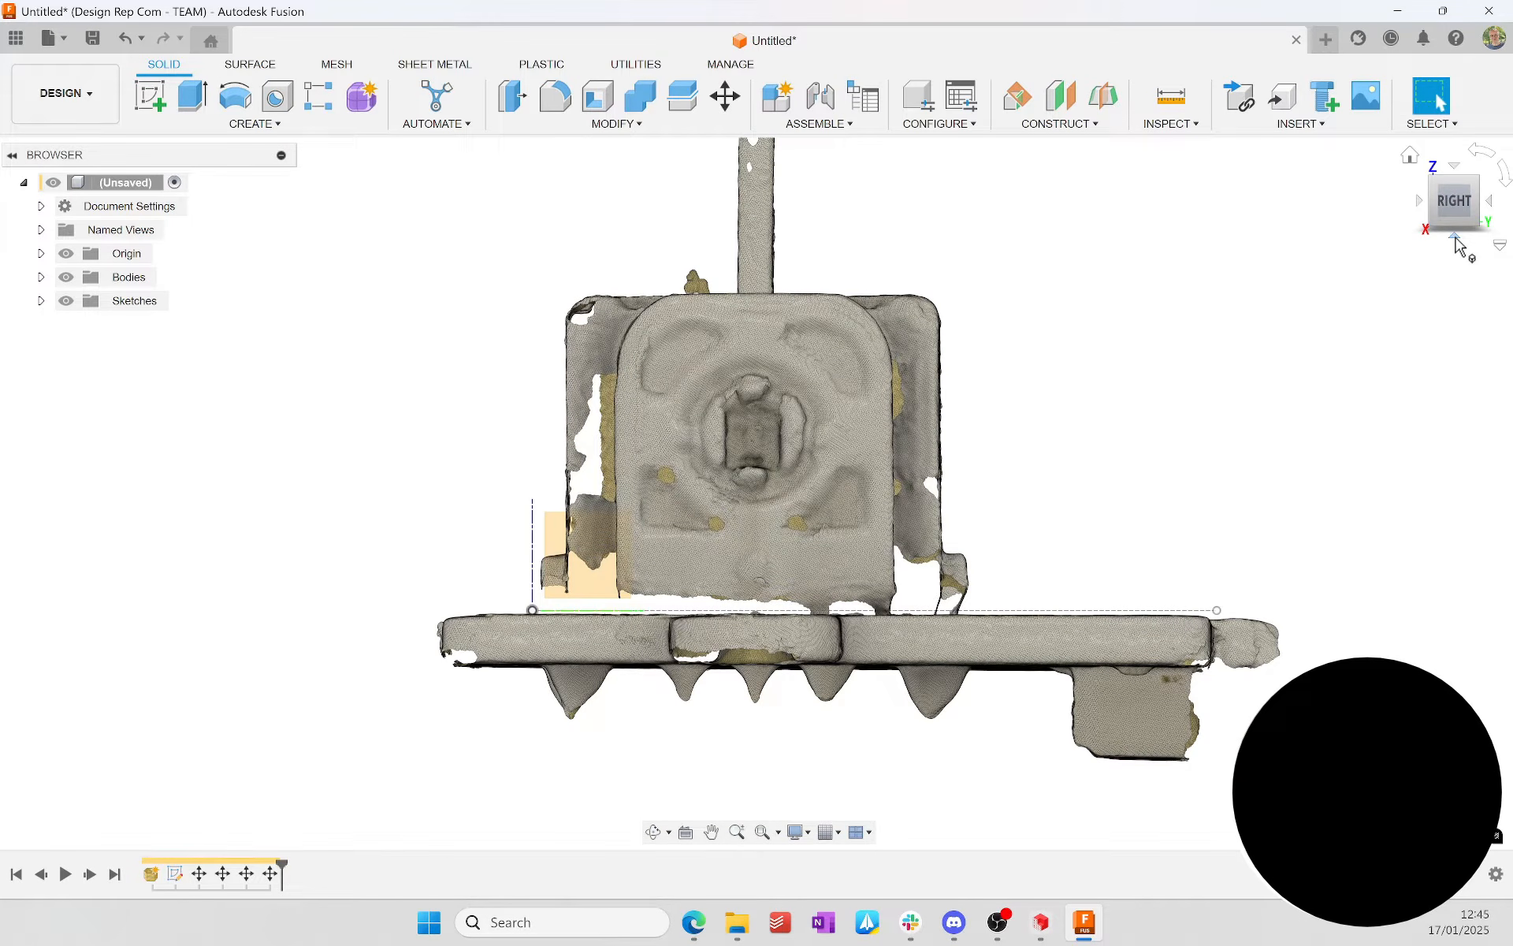
pyautogui.click(1491, 204)
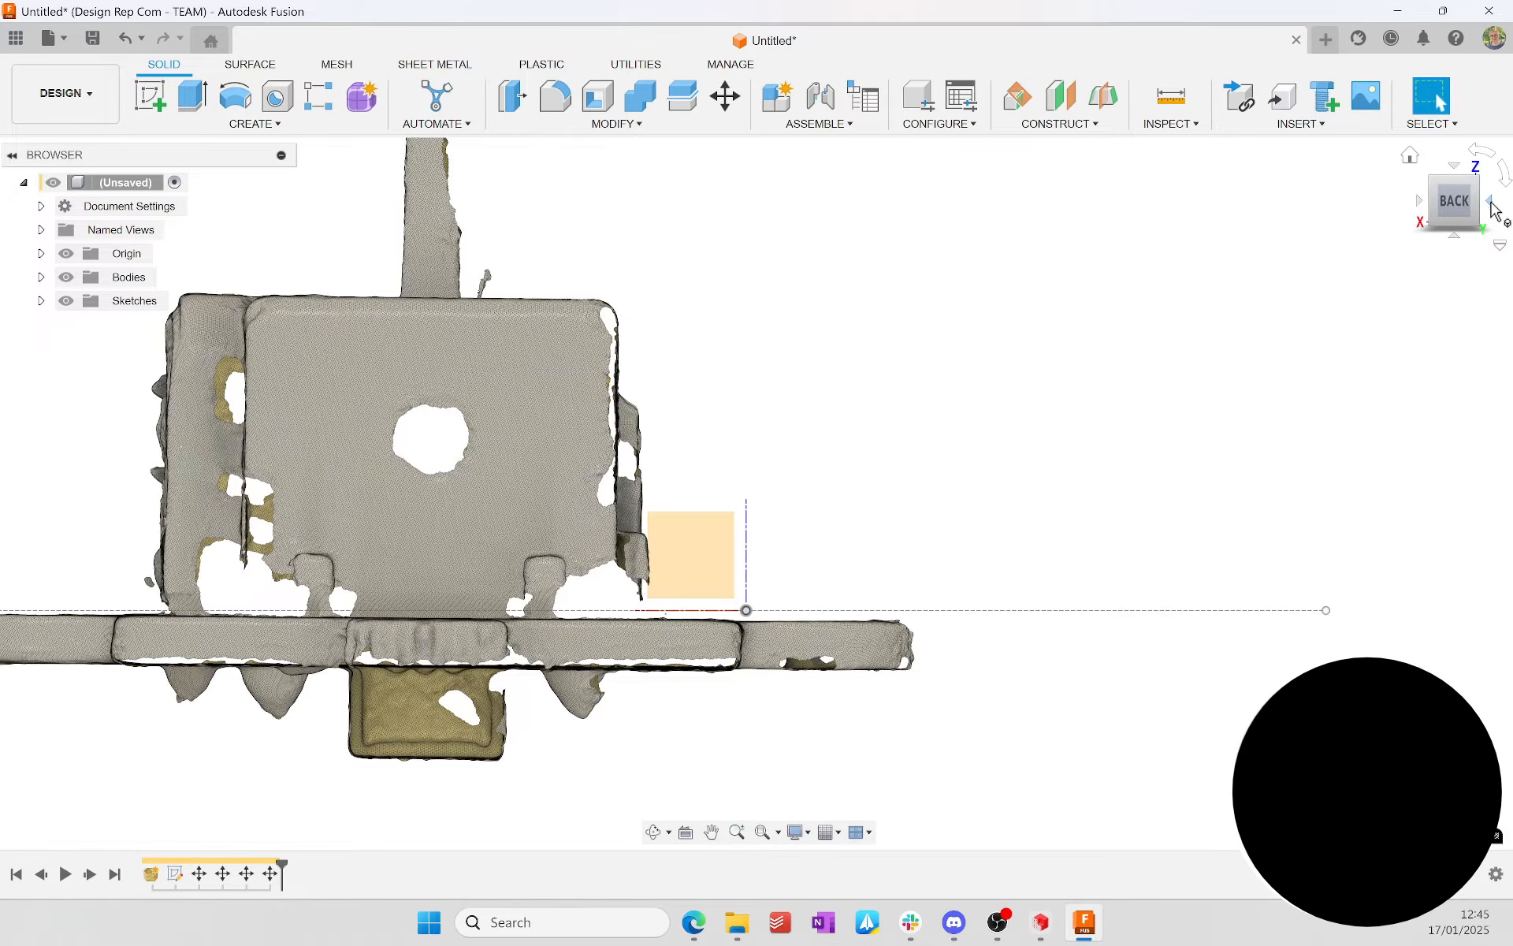
pyautogui.press('m')
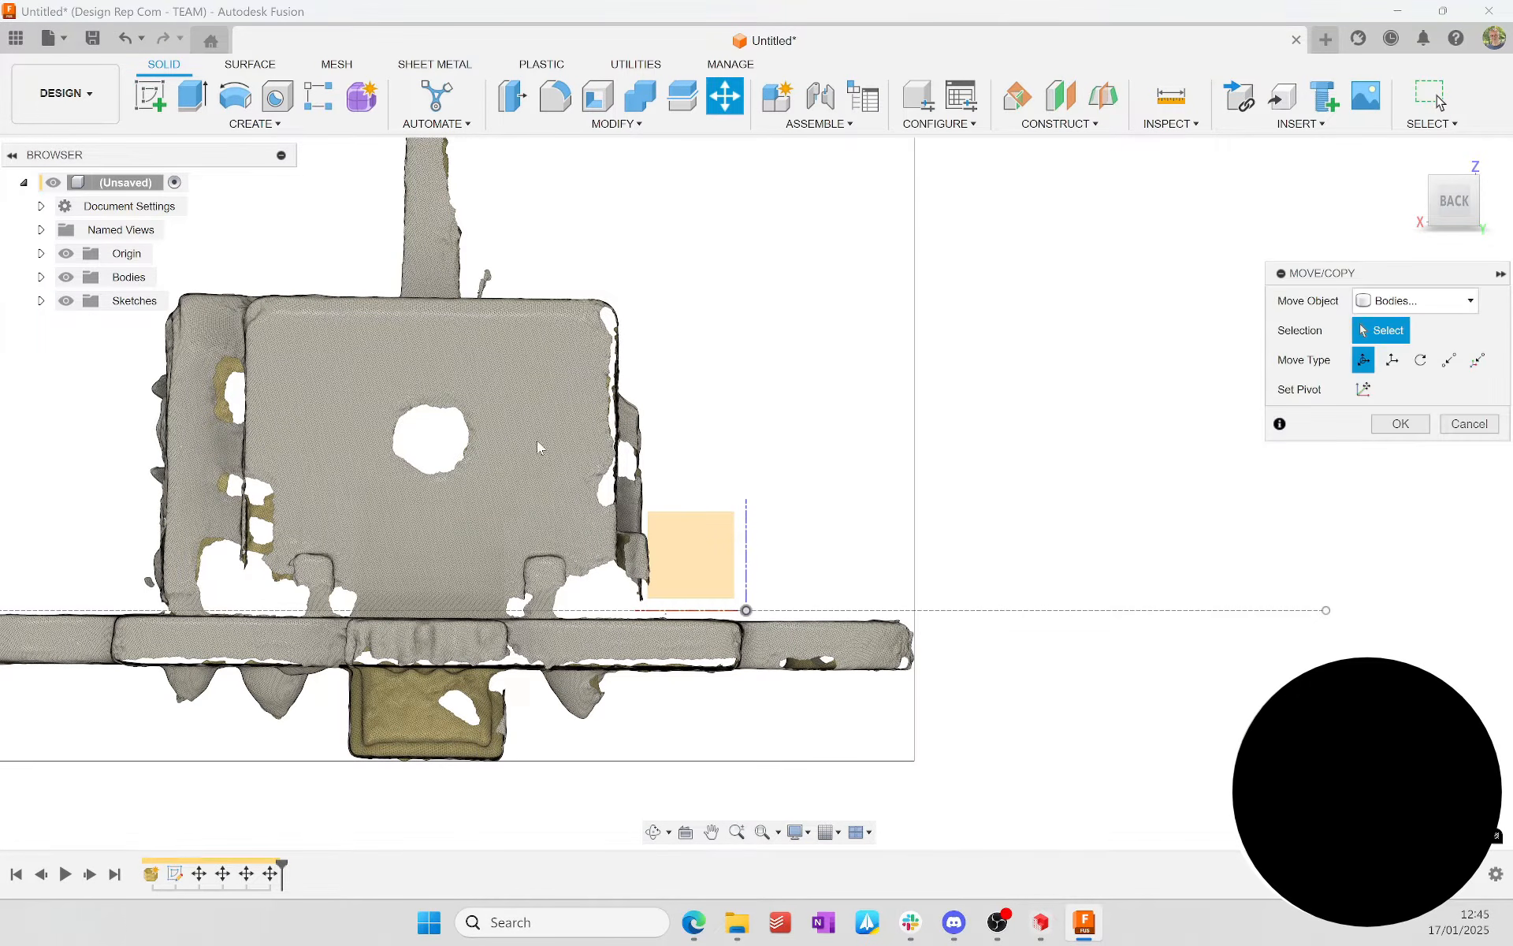
pyautogui.click(537, 441)
pyautogui.moveTo(560, 390); pyautogui.dragTo(559, 333)
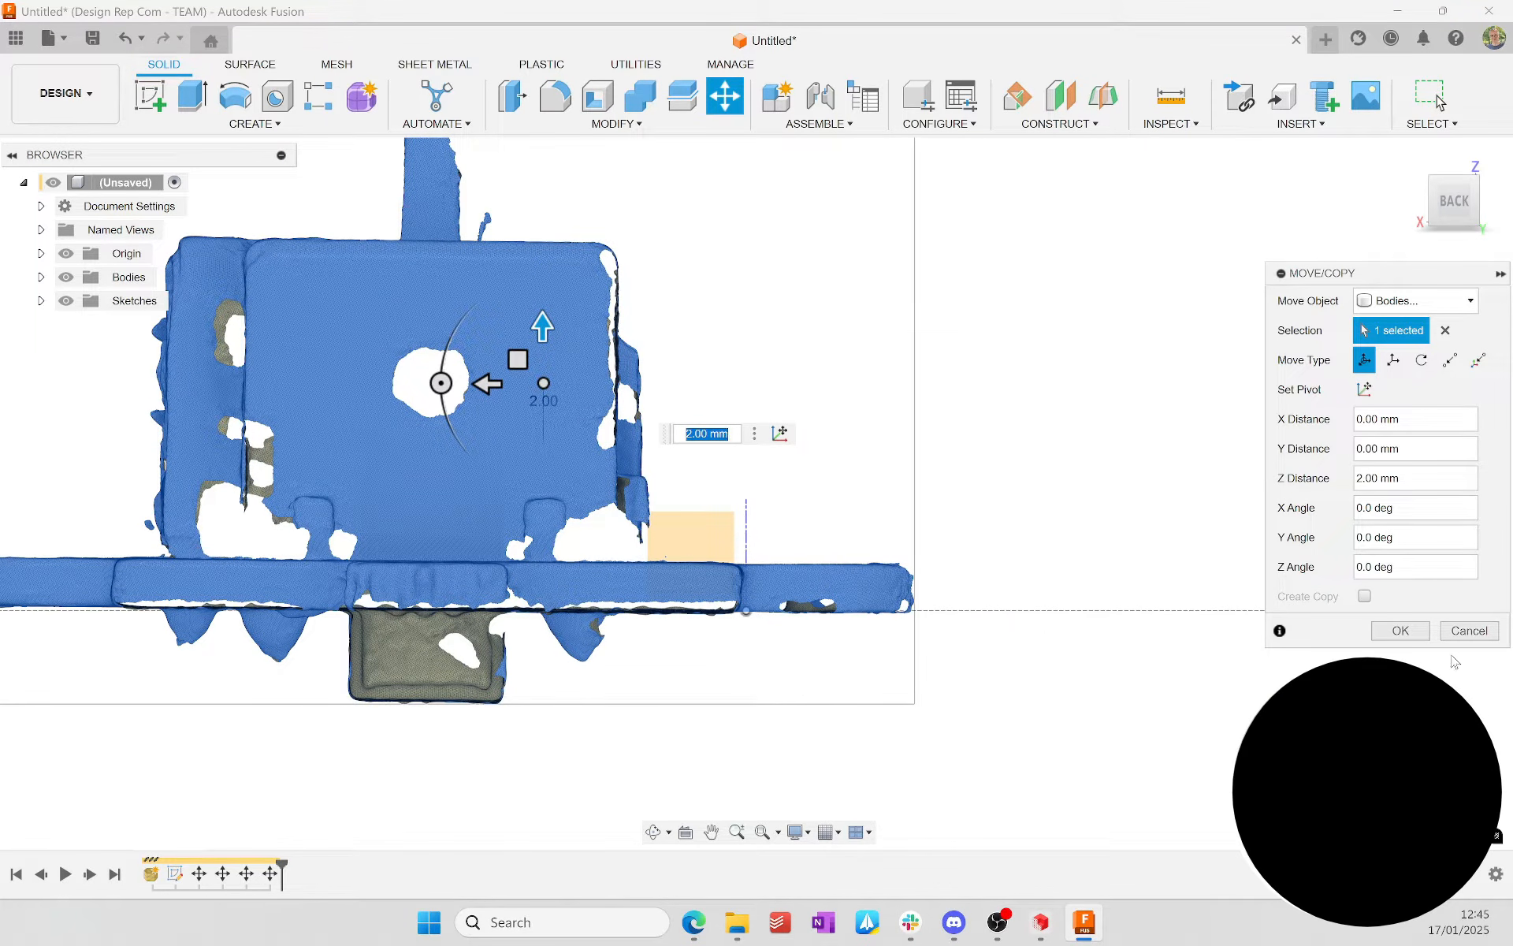
pyautogui.click(1402, 630)
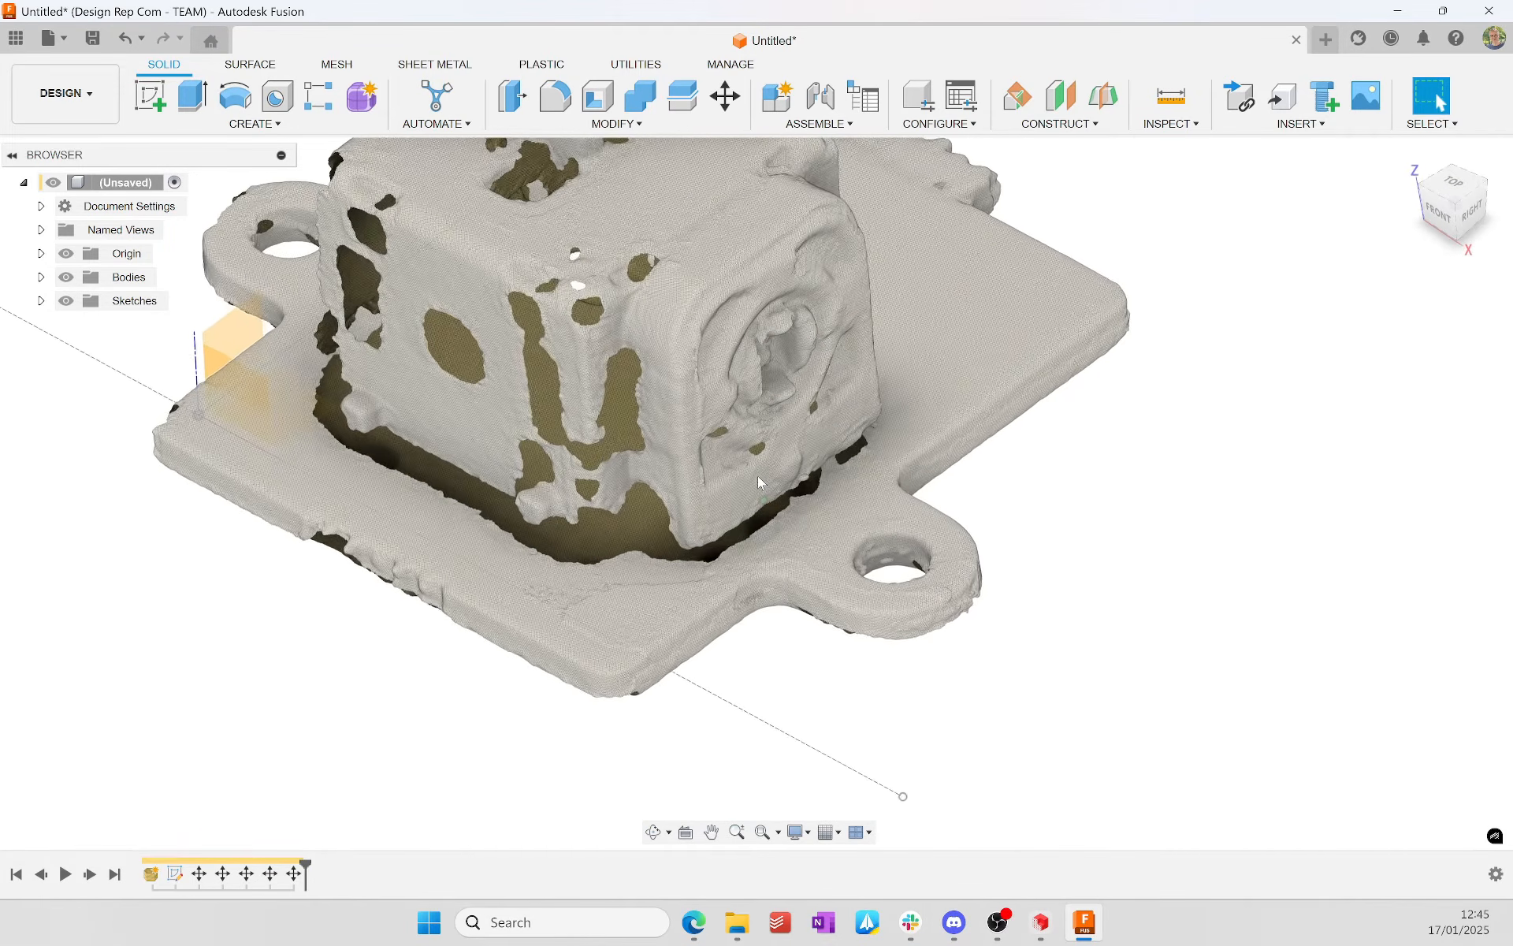
# Step: Measure the distance between mesh points on the base plate's two opposite side faces along X
pyautogui.click(1178, 100)
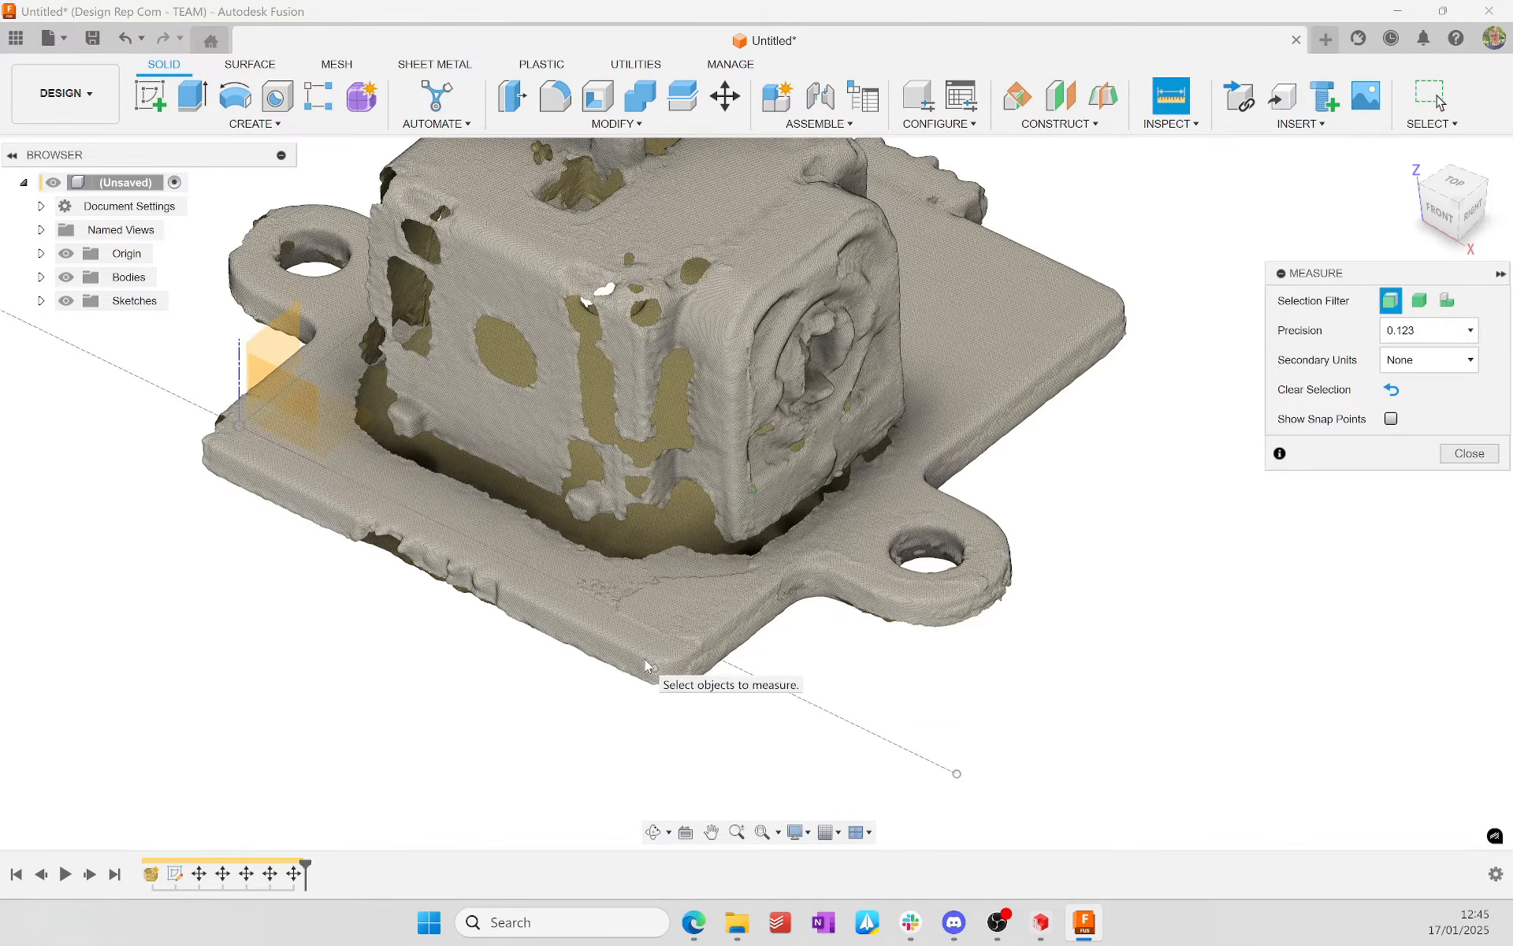
pyautogui.click(1219, 671)
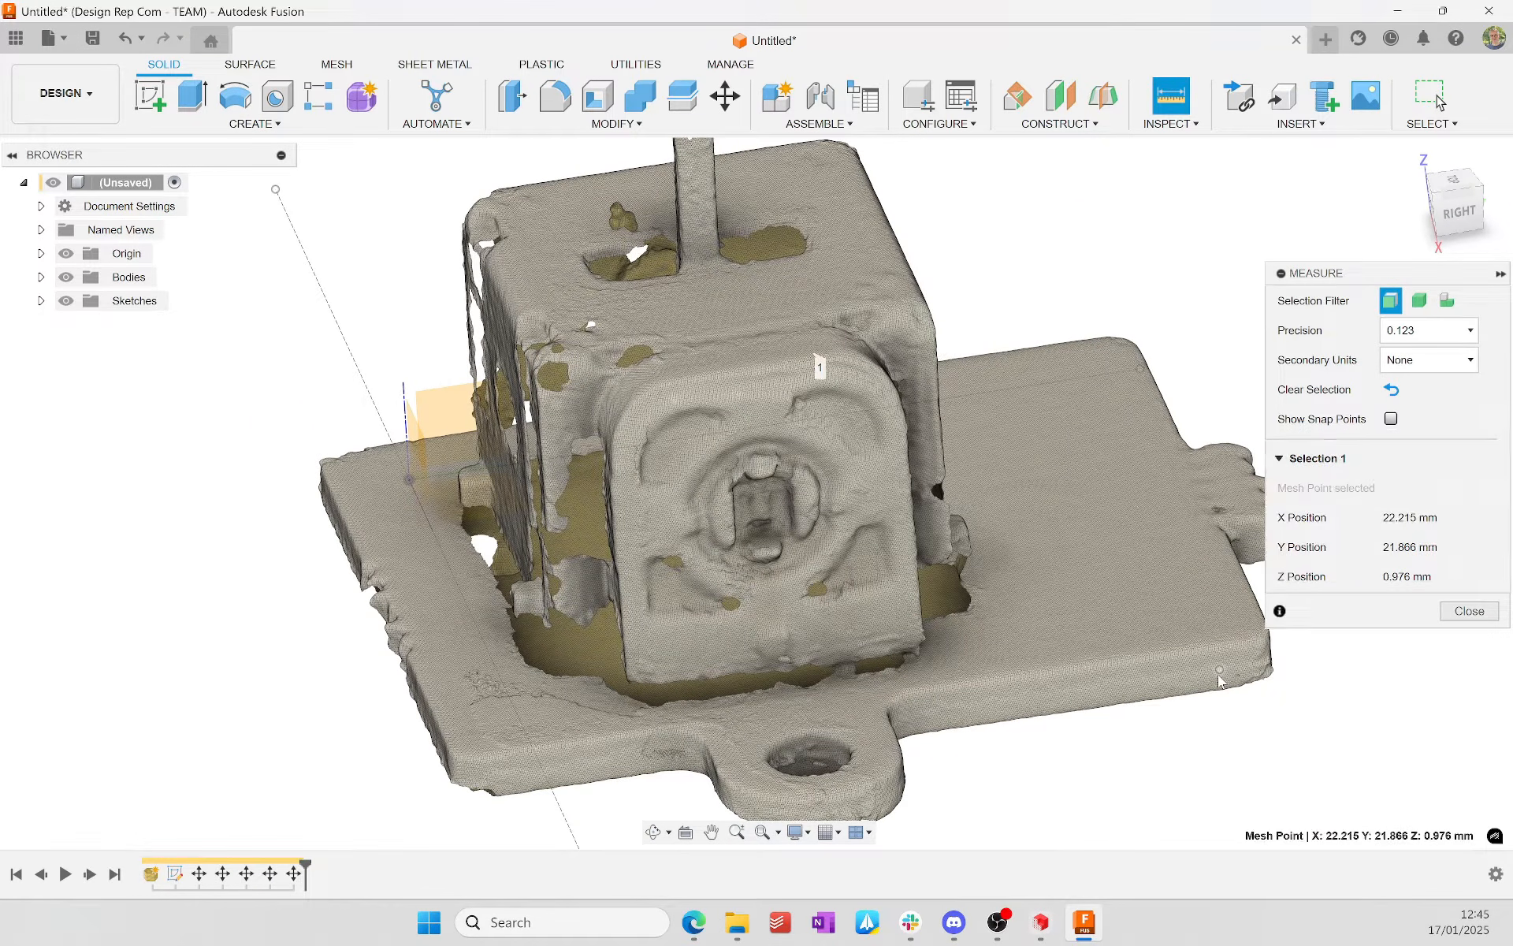
pyautogui.click(1486, 206)
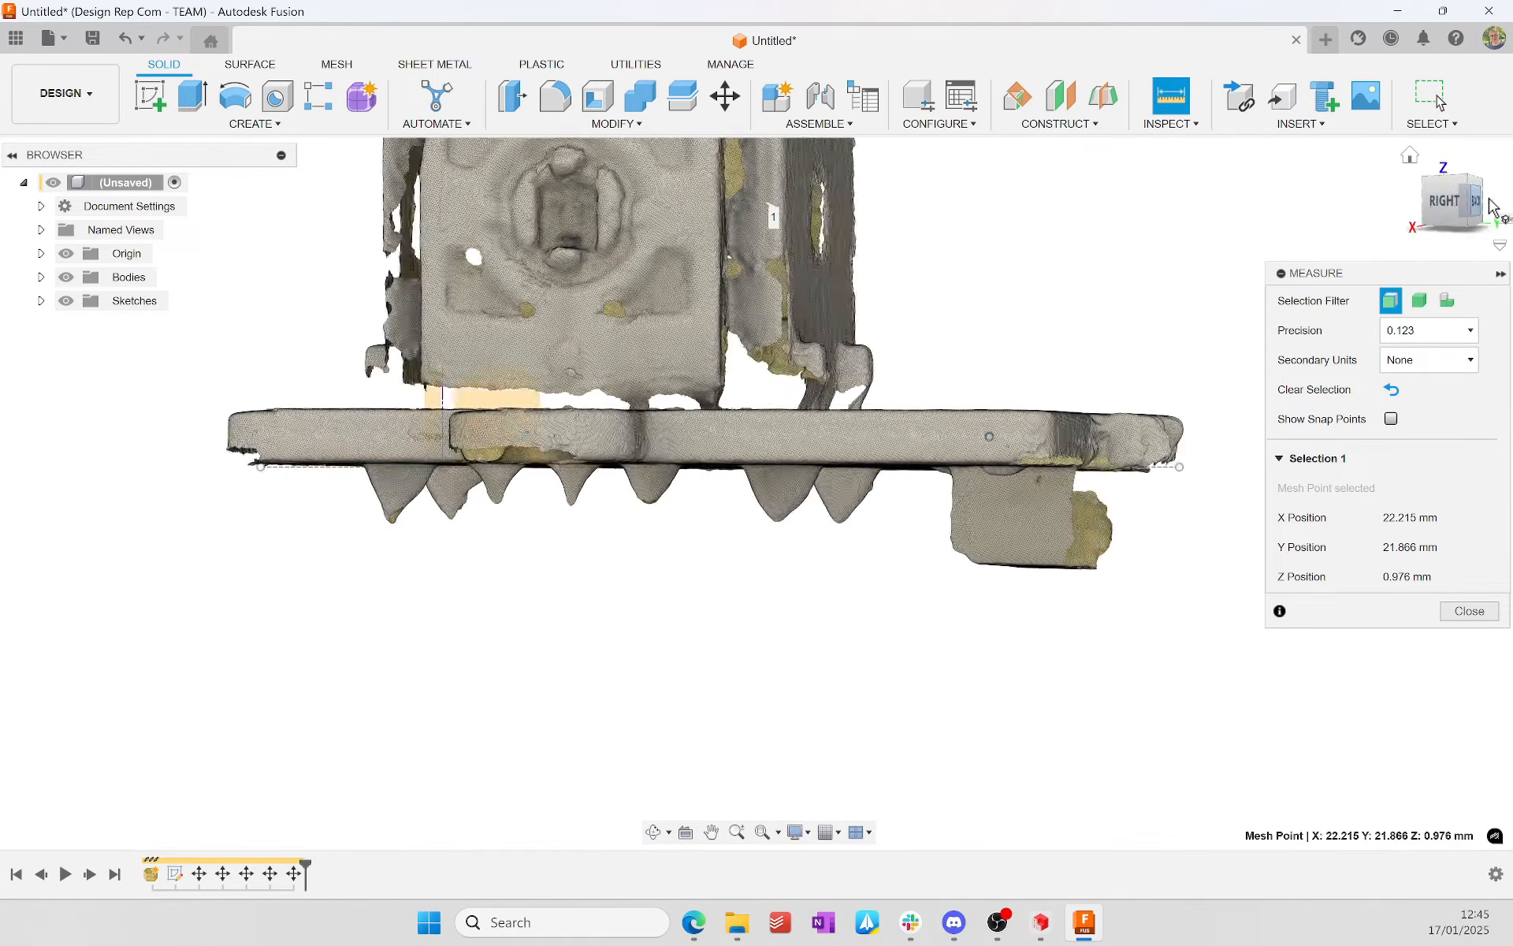
pyautogui.scroll(6, 379, 400)
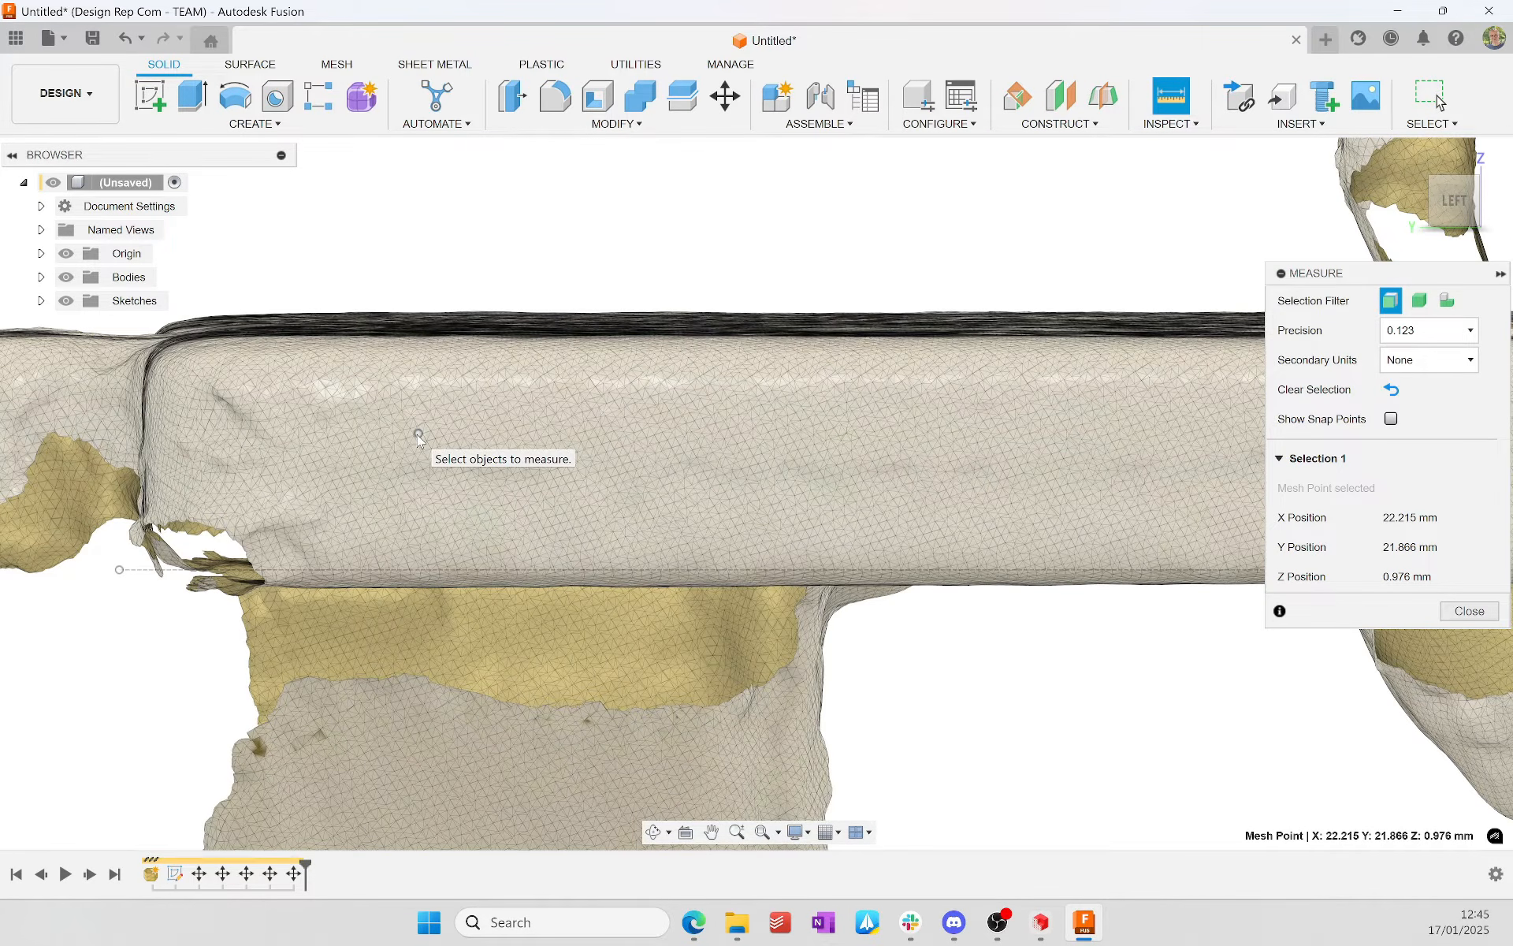
pyautogui.click(413, 443)
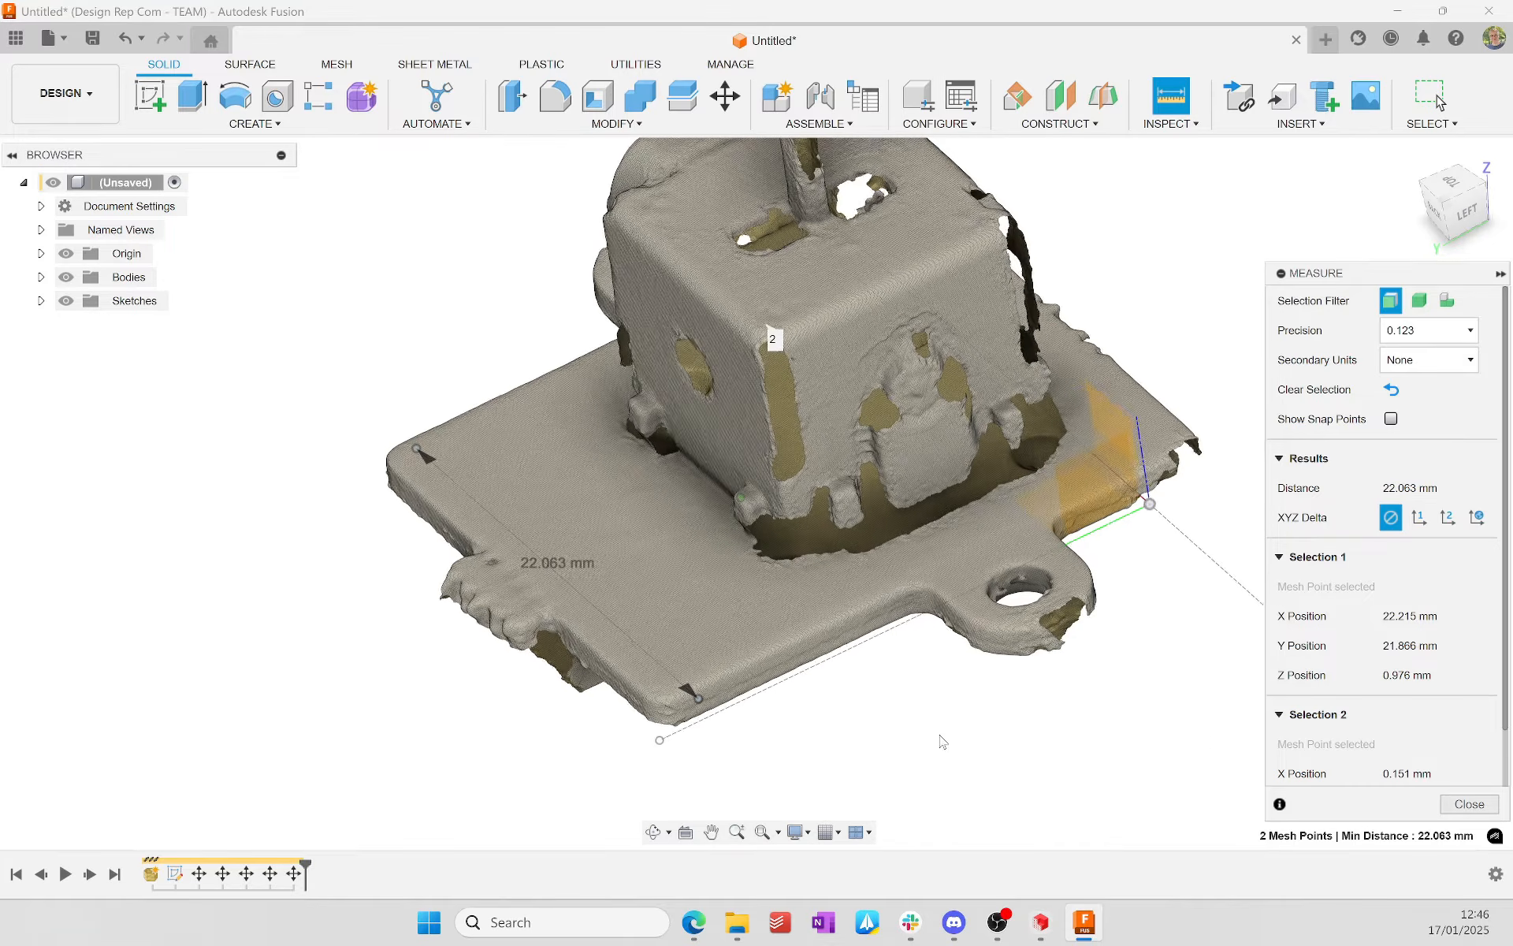
pyautogui.click(1467, 804)
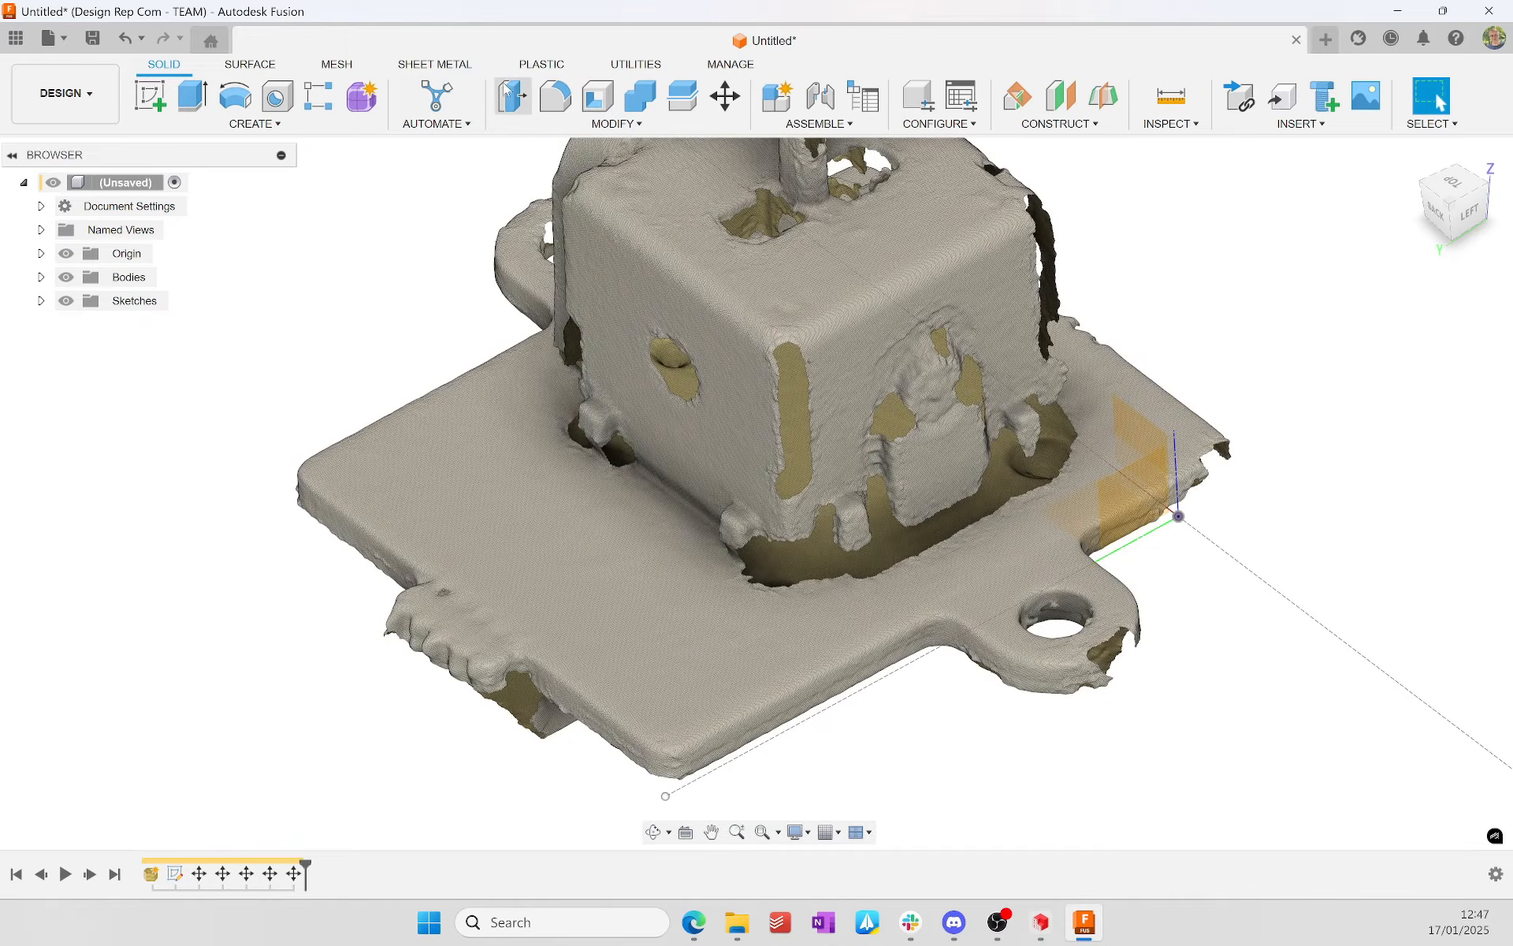
pyautogui.click(336, 68)
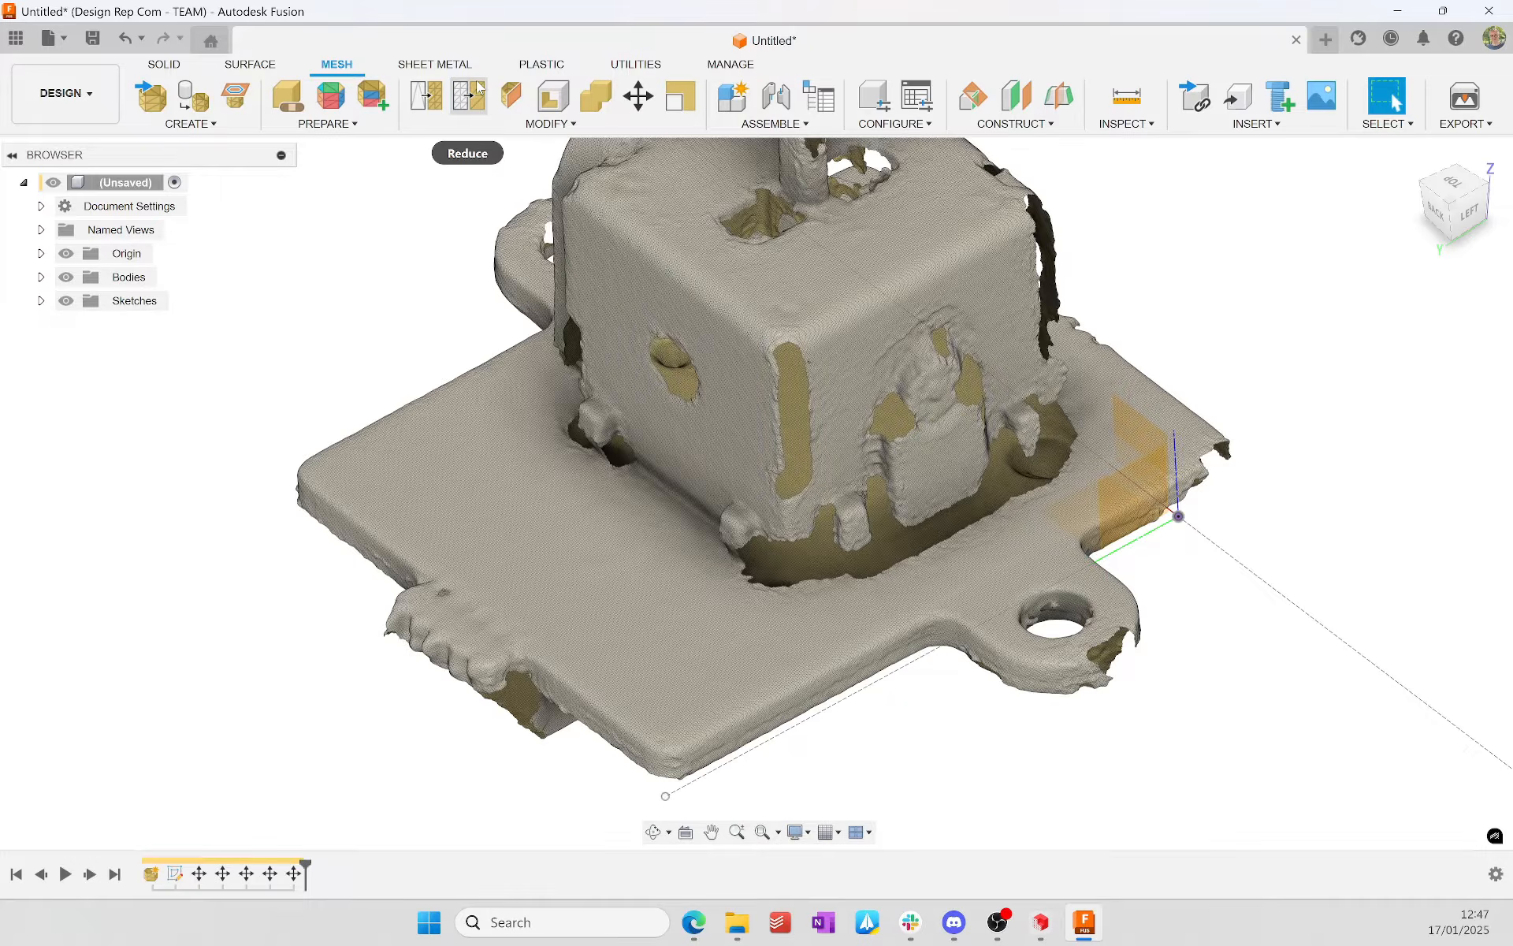
pyautogui.click(426, 95)
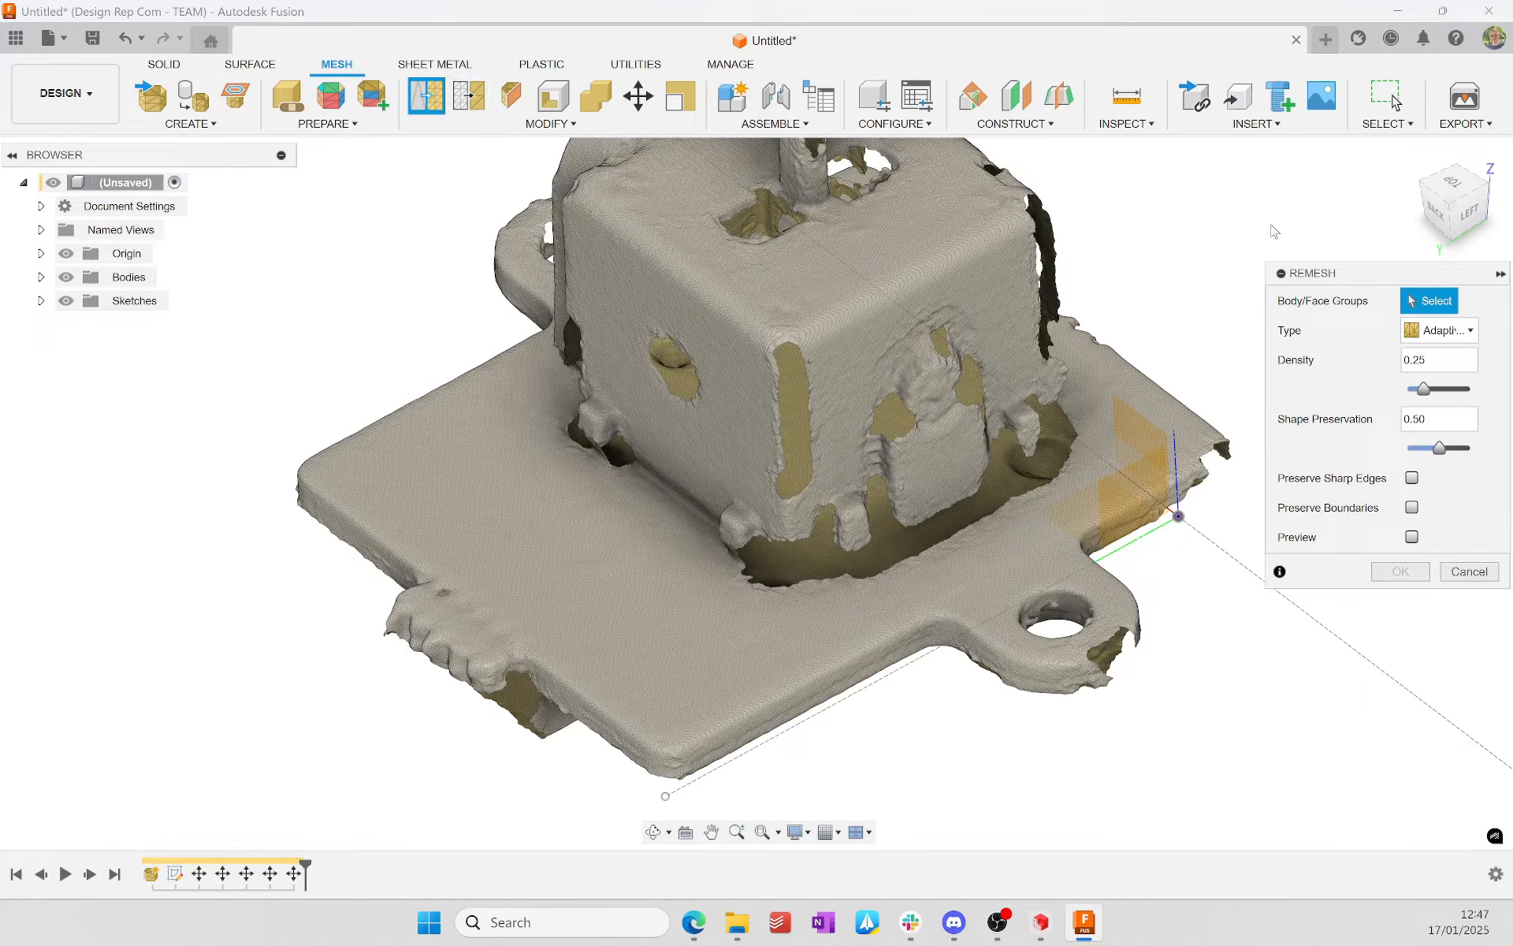
pyautogui.moveTo(1333, 282); pyautogui.dragTo(1175, 197)
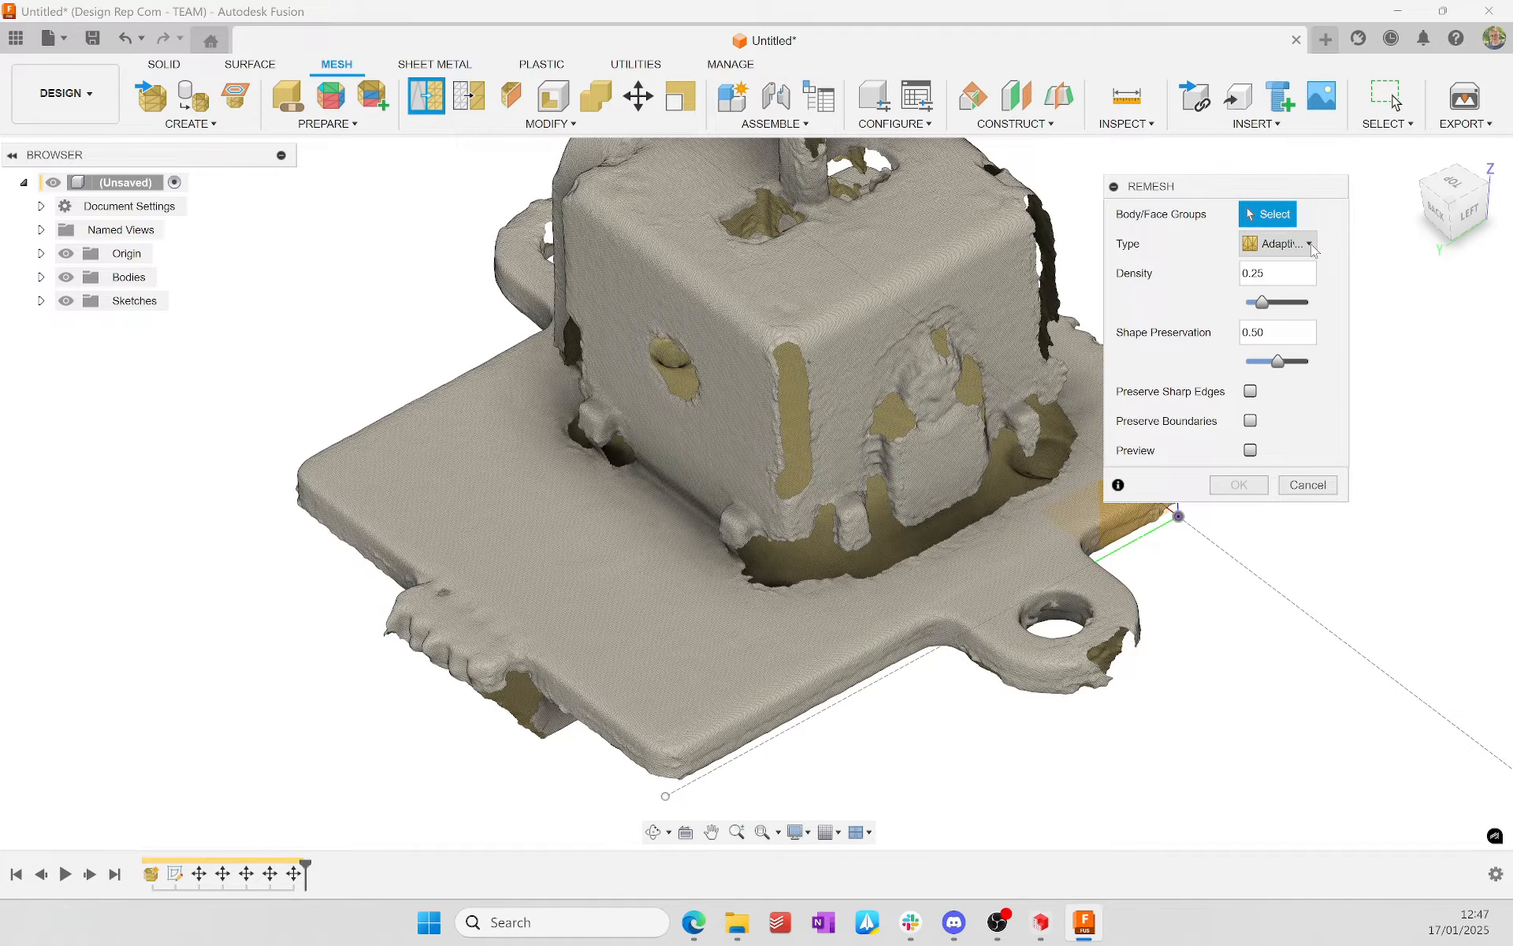
pyautogui.click(1310, 245)
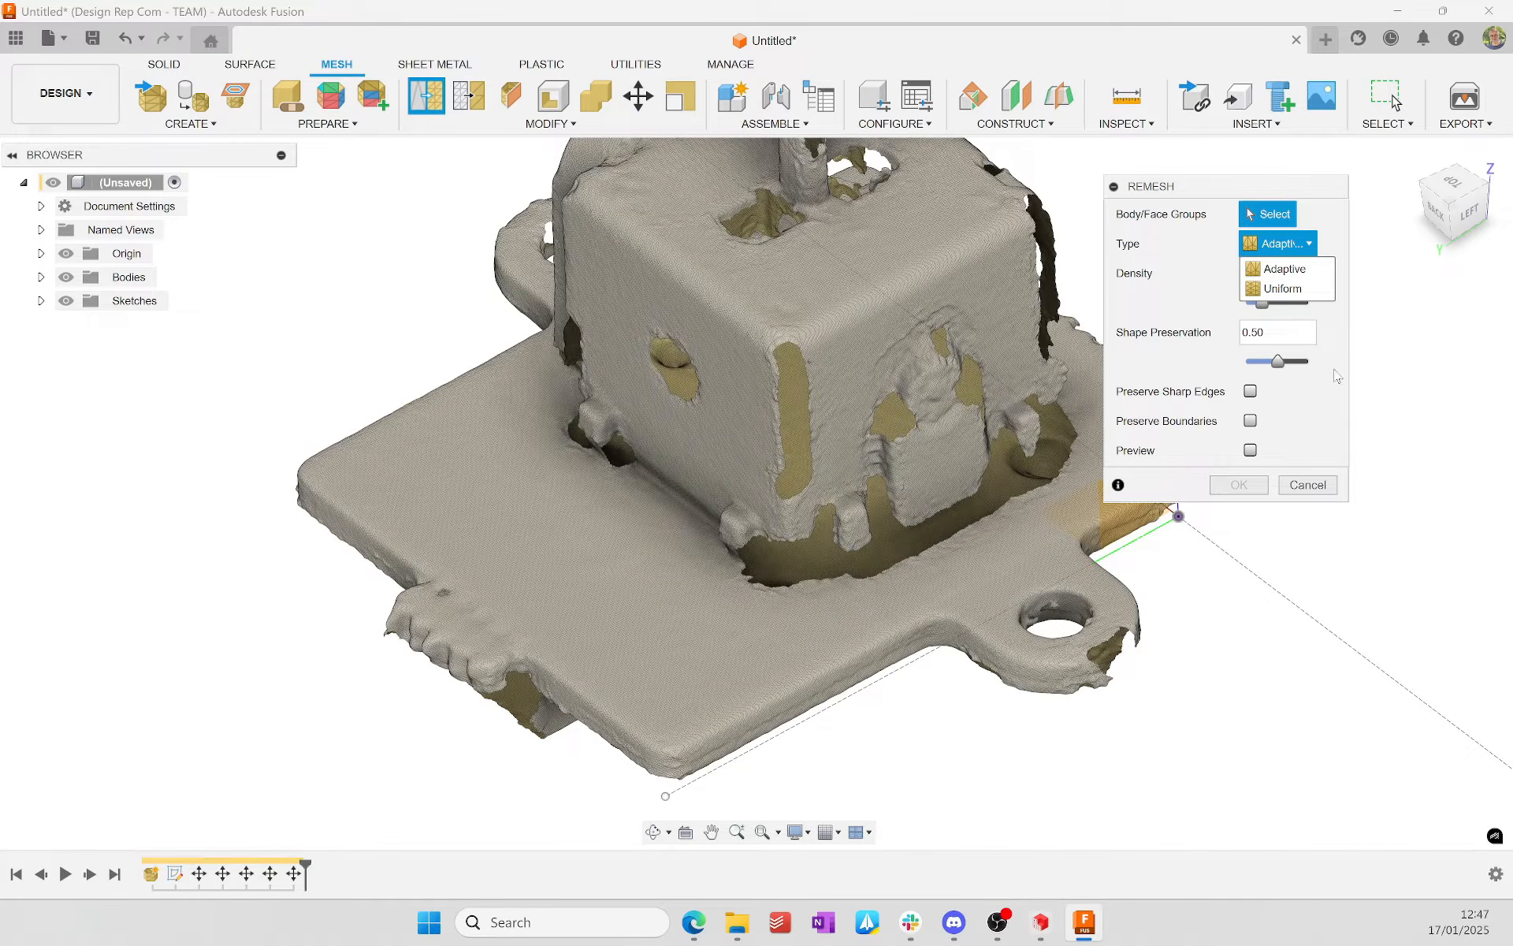
pyautogui.click(1337, 376)
pyautogui.moveTo(1263, 303); pyautogui.dragTo(1265, 304)
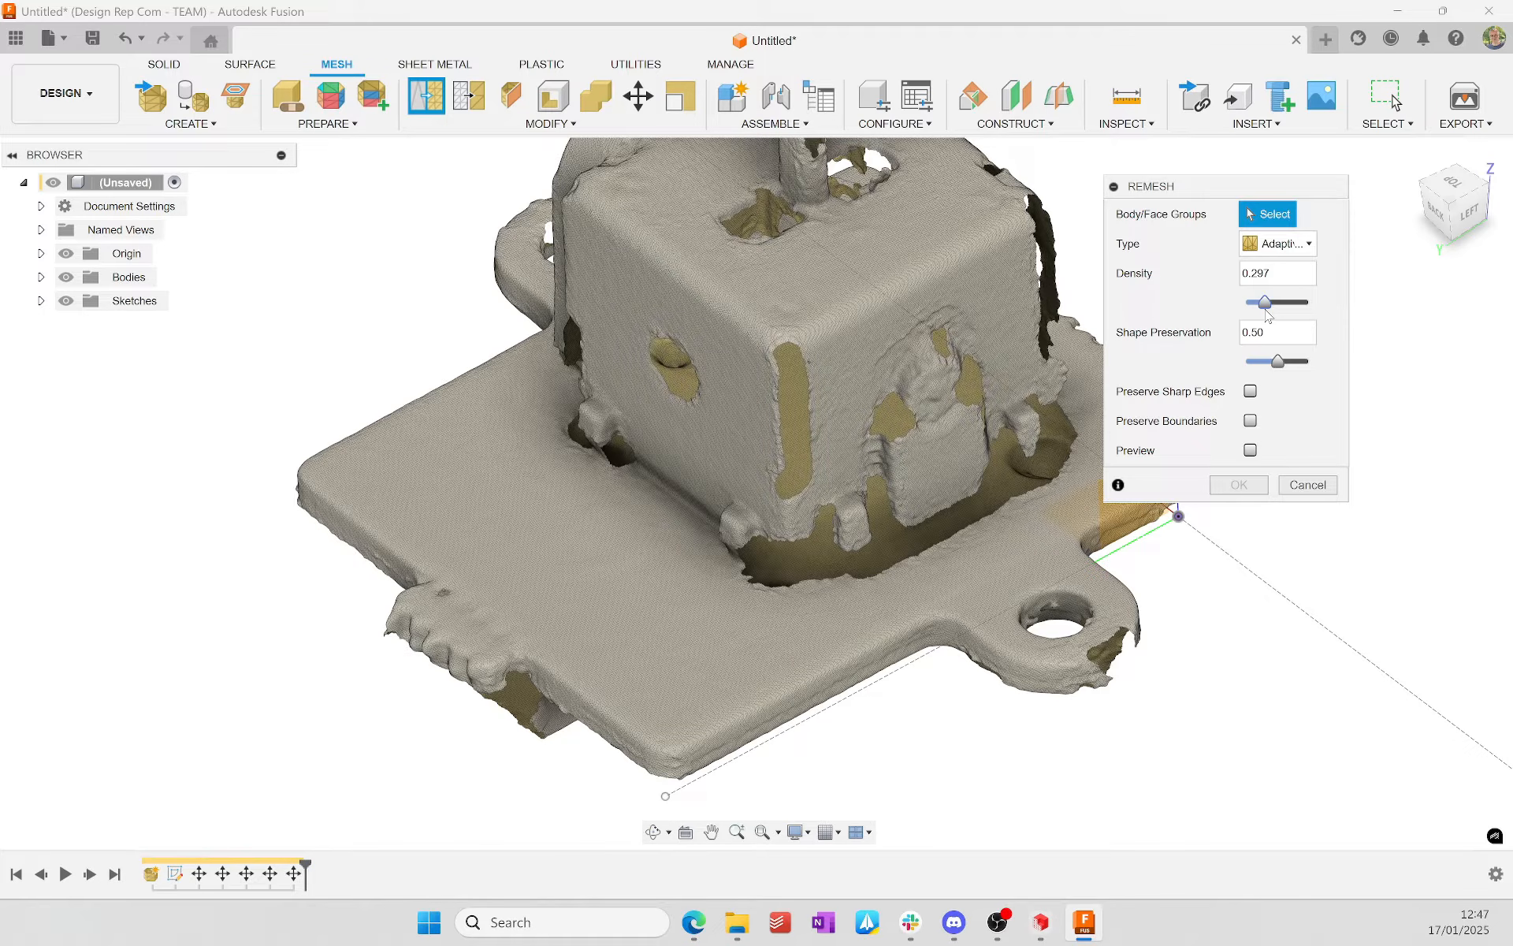
pyautogui.click(1307, 484)
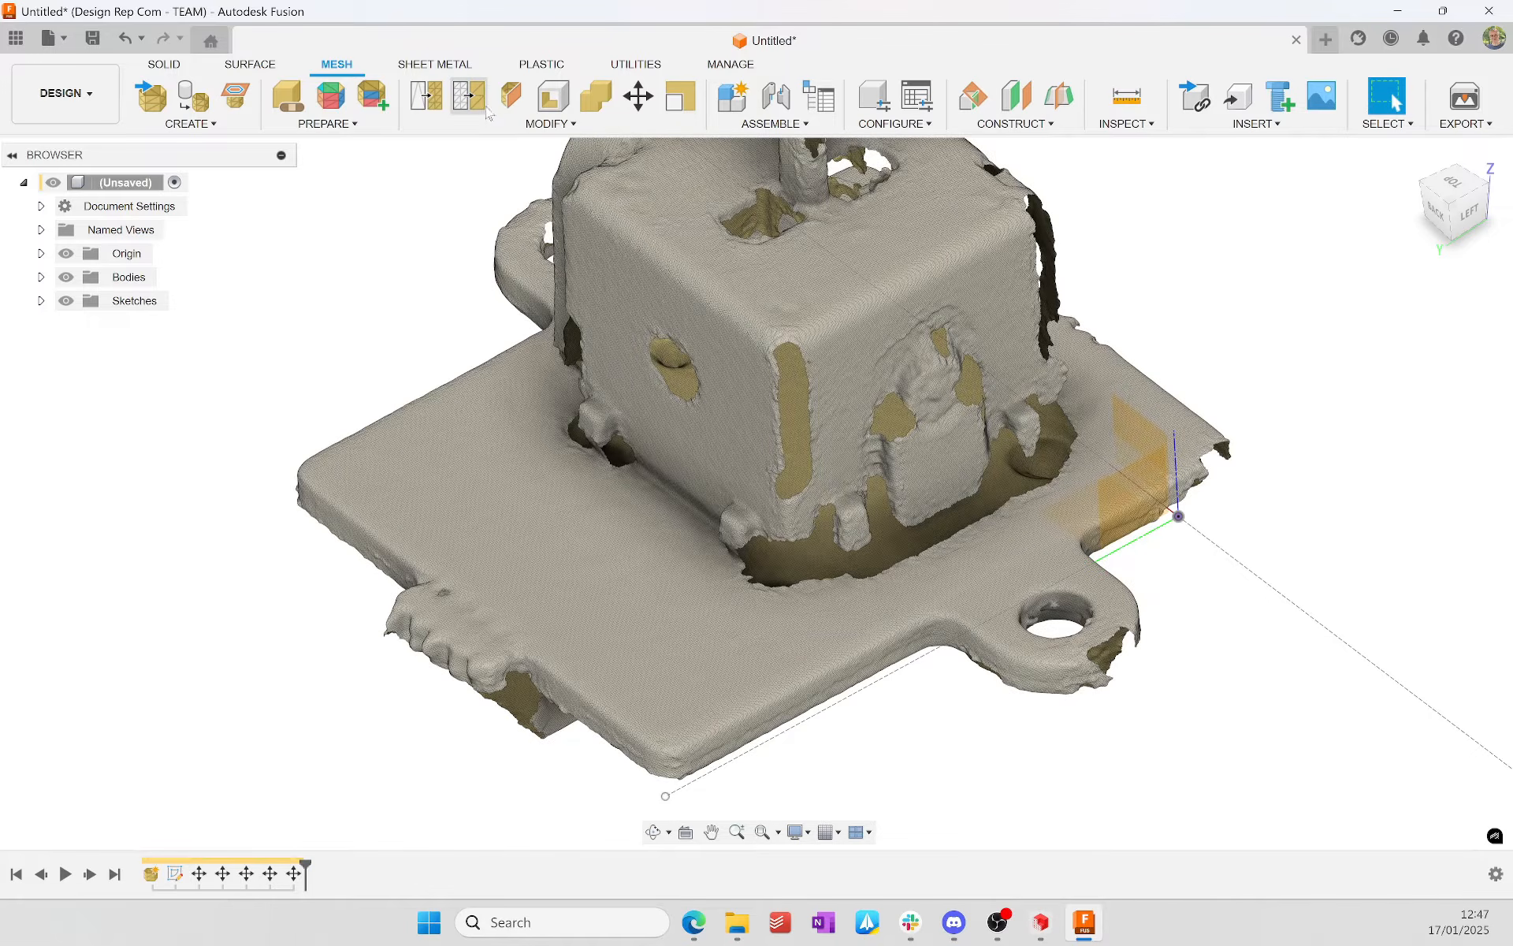
# Step: Set up a Reduce on the mesh body using the Tolerance type at 0.1 mm, with the preview enabled
pyautogui.click(477, 101)
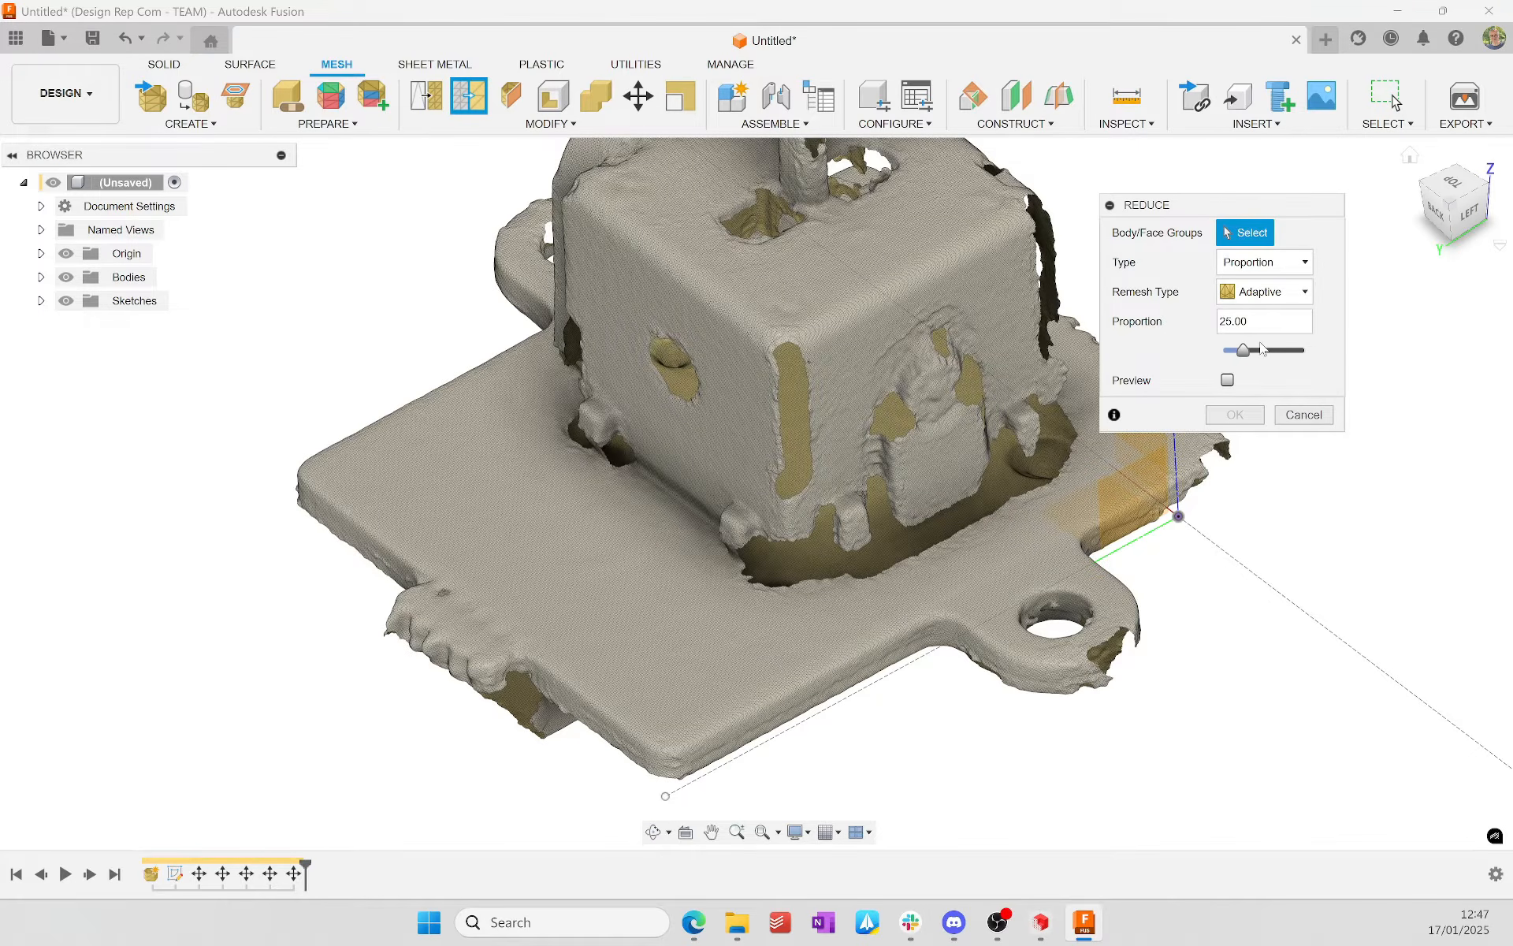
pyautogui.click(1296, 263)
pyautogui.click(1277, 288)
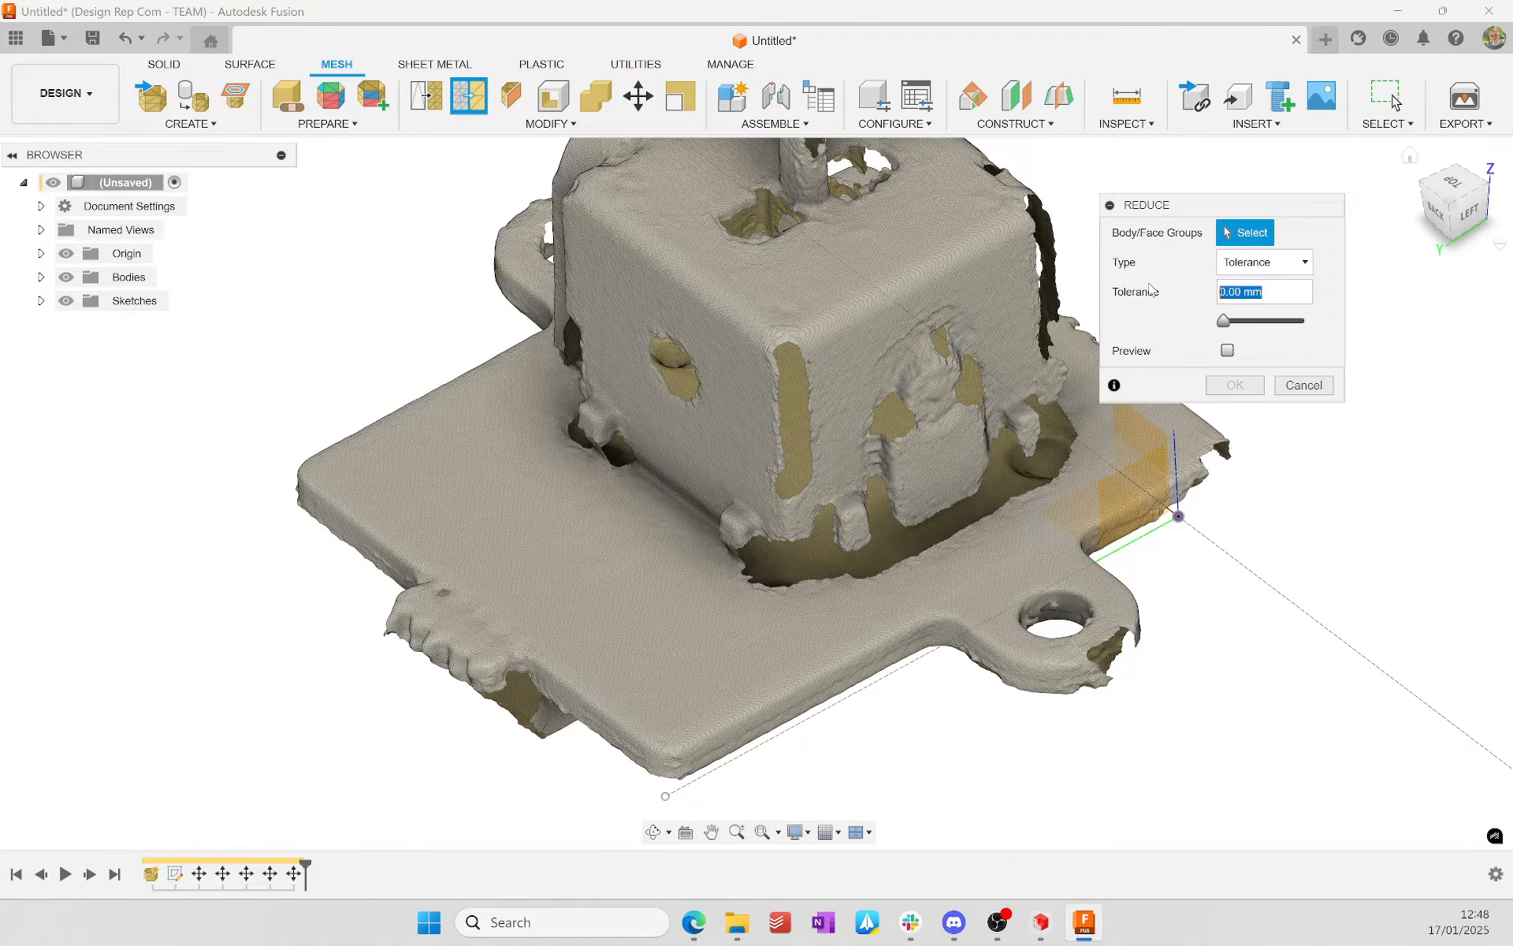
pyautogui.write('0.1')
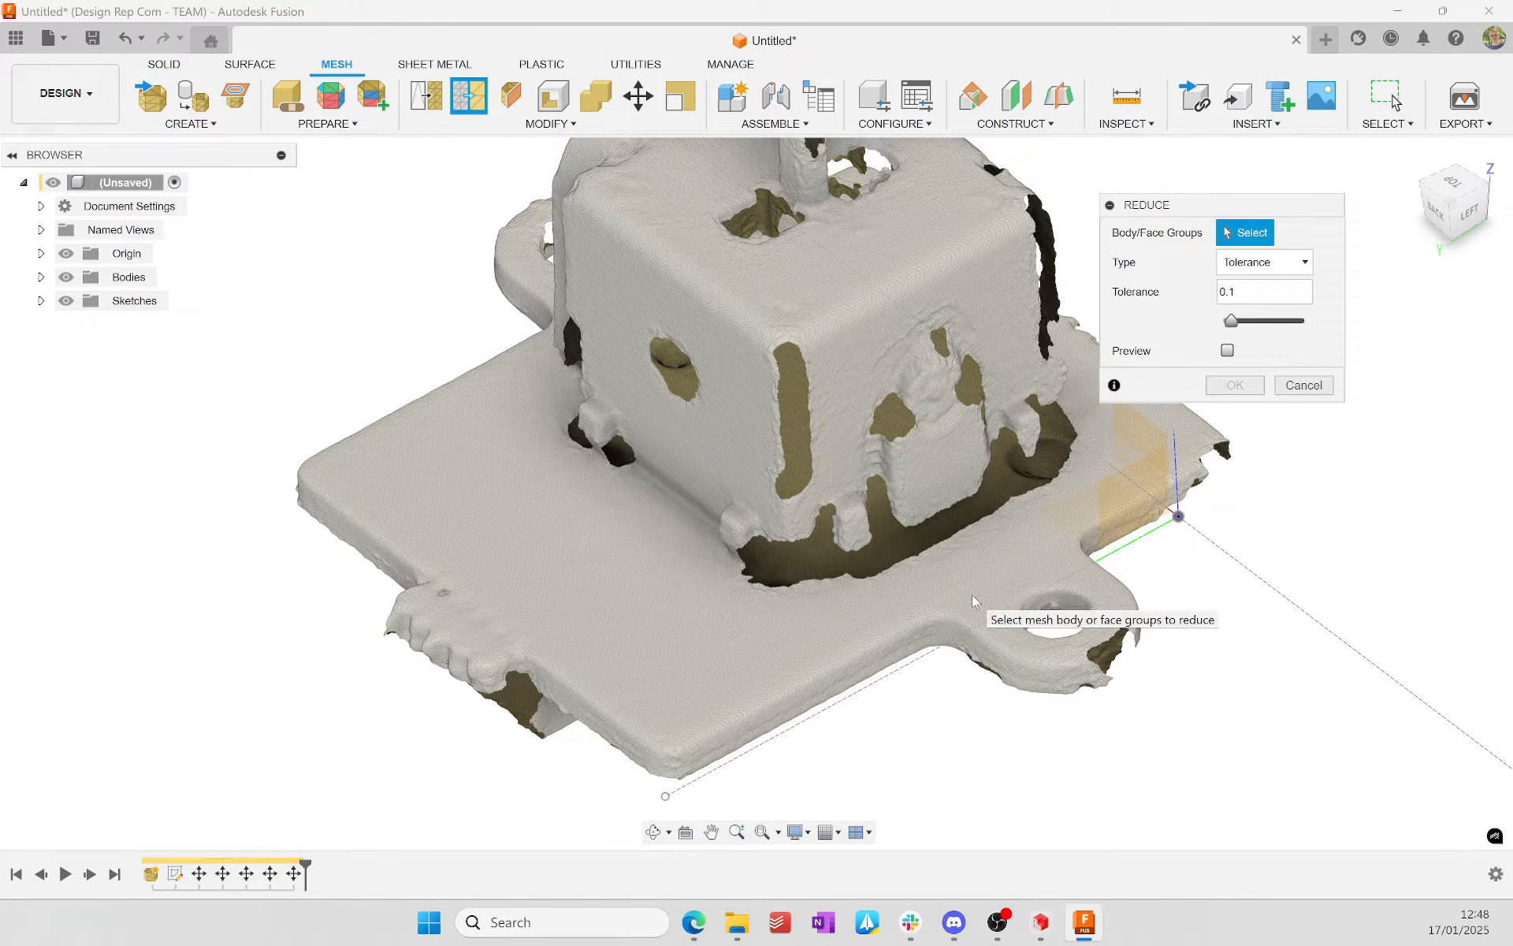
pyautogui.click(1227, 350)
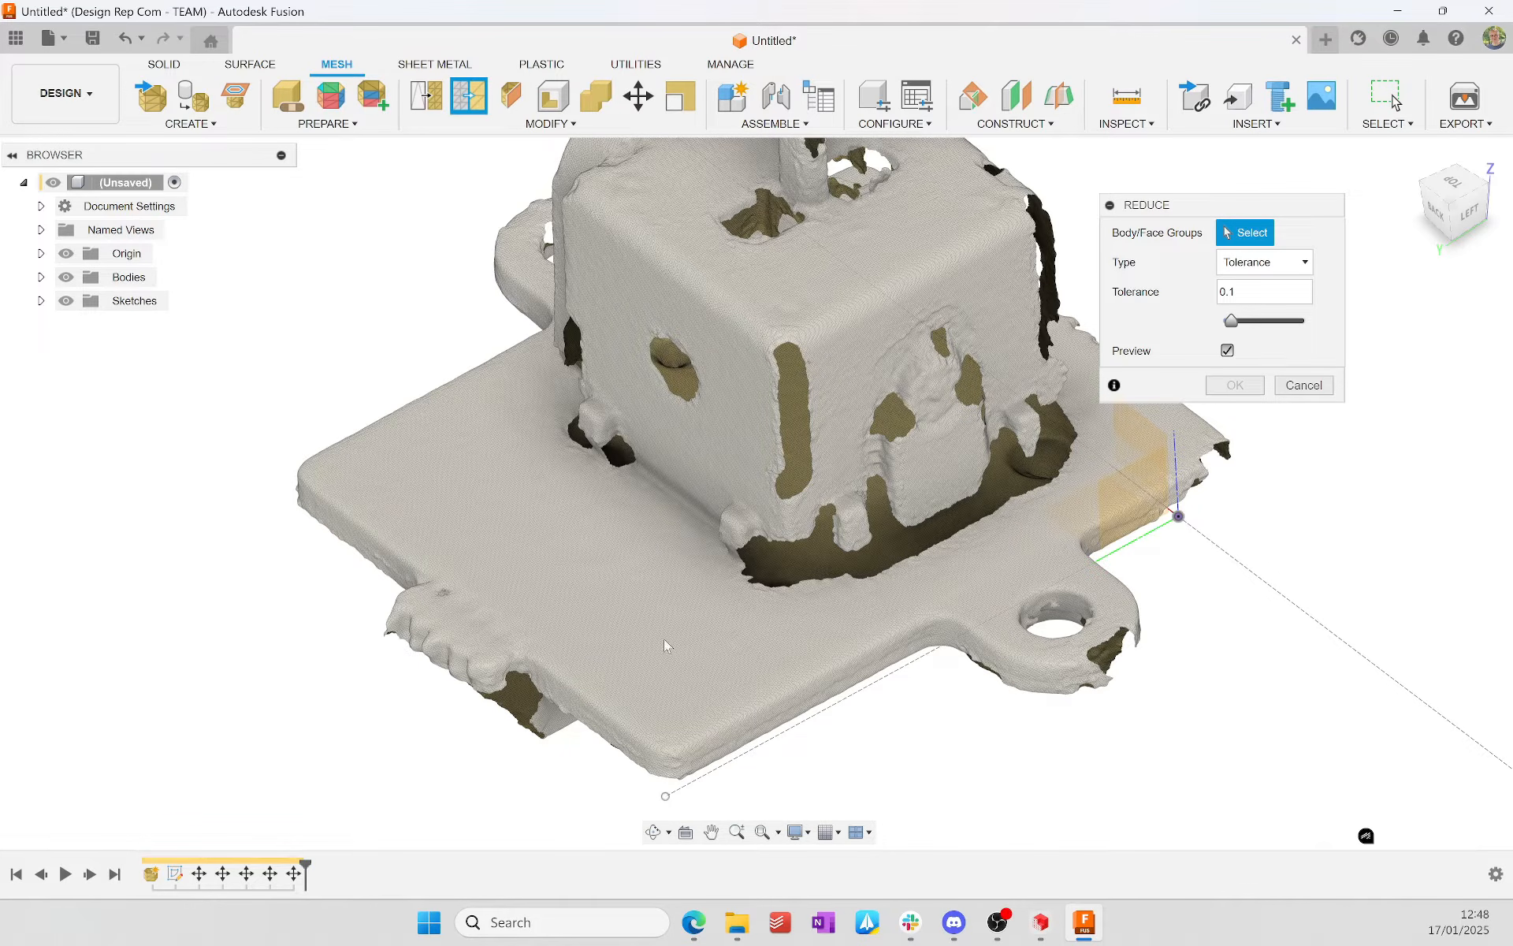
pyautogui.click(829, 354)
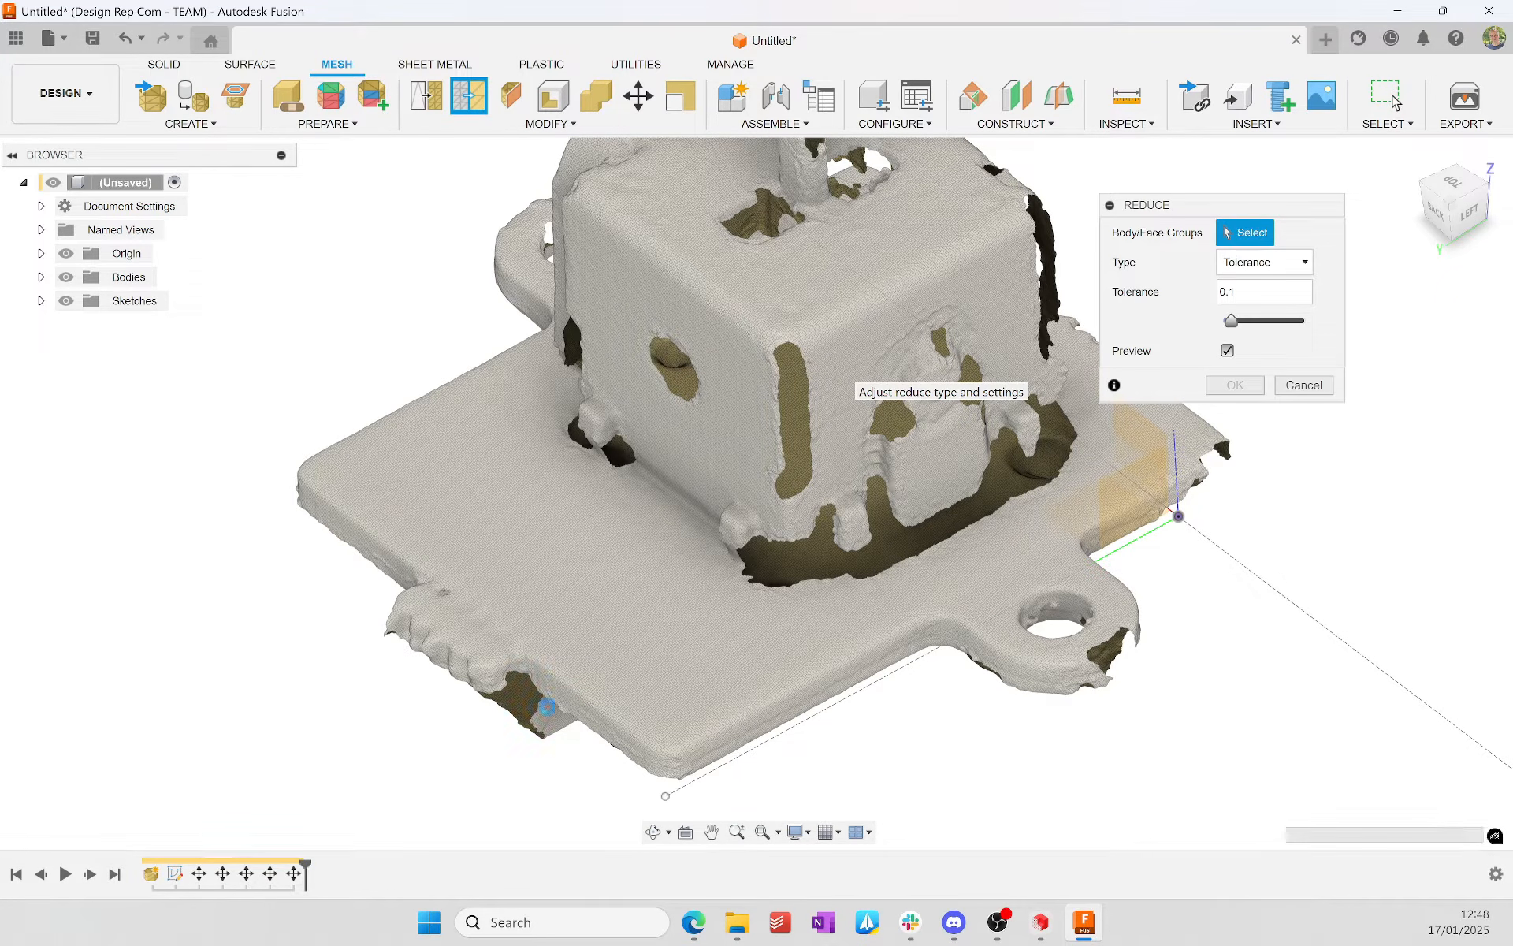
pyautogui.click(968, 637)
# Step: Inspect the reduced mesh preview up close around the base plate and housing, and apply the reduction
pyautogui.scroll(5, 967, 632)
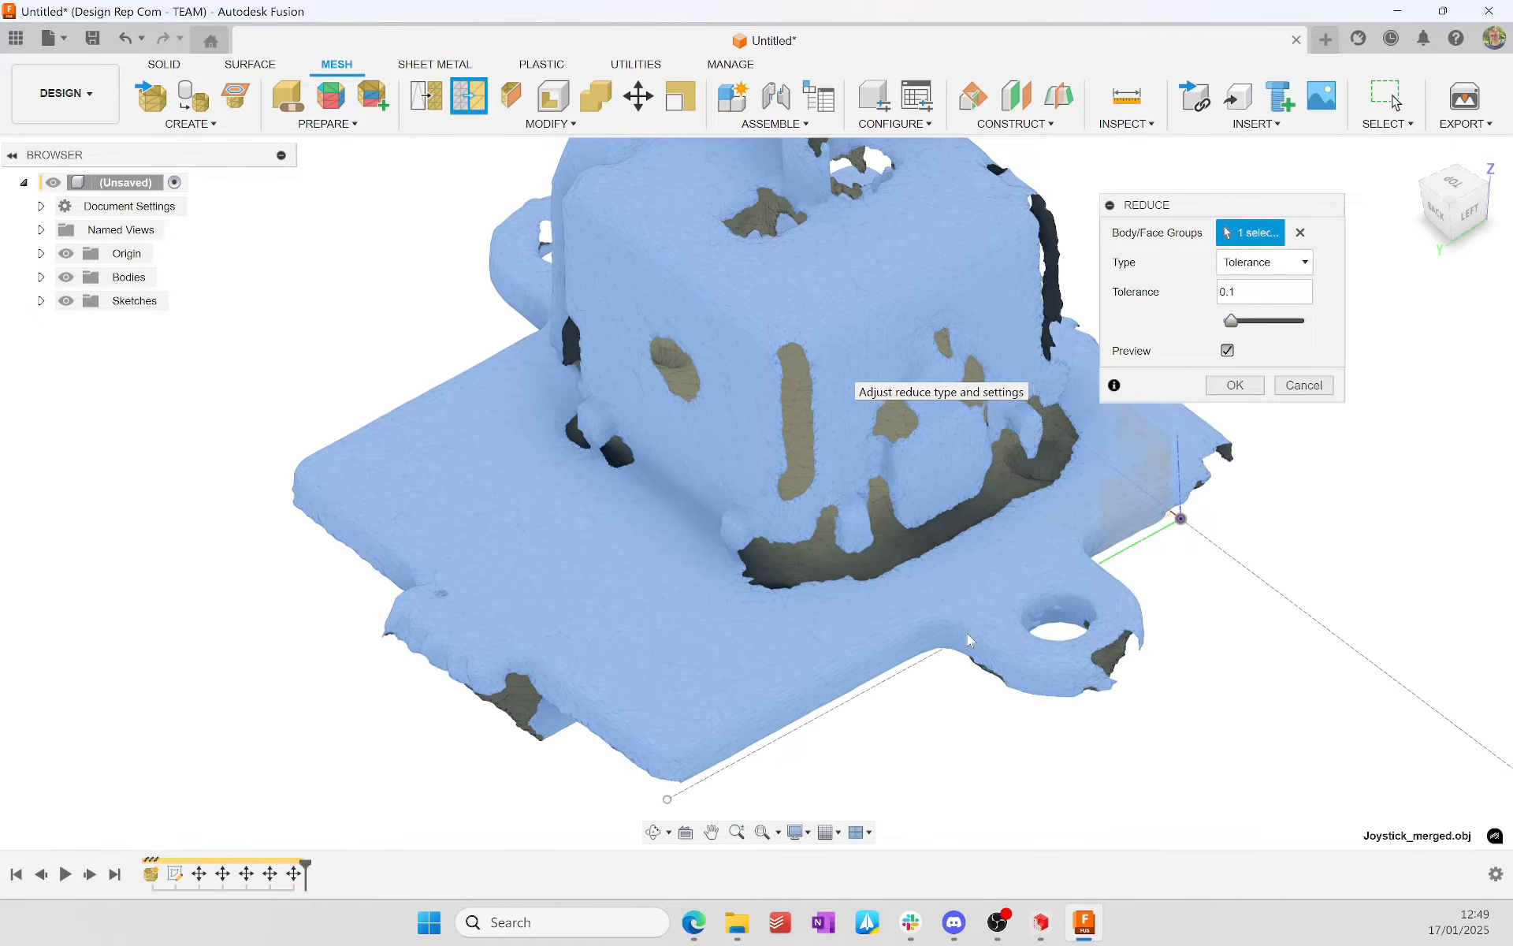
pyautogui.scroll(-6, 969, 633)
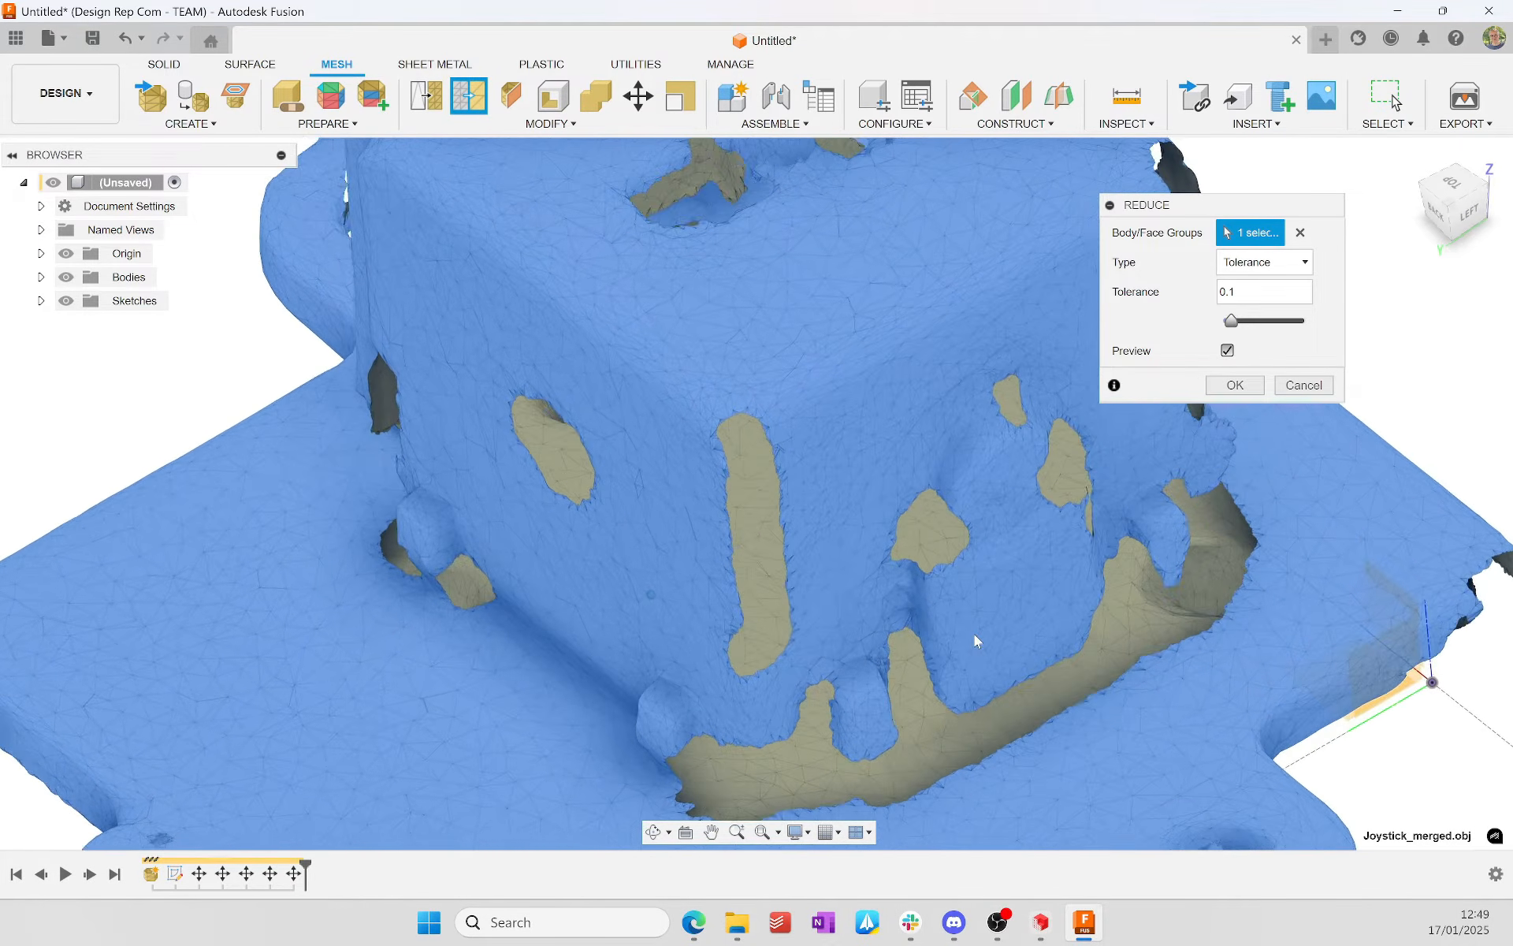
pyautogui.scroll(6, 777, 649)
pyautogui.scroll(6, 777, 650)
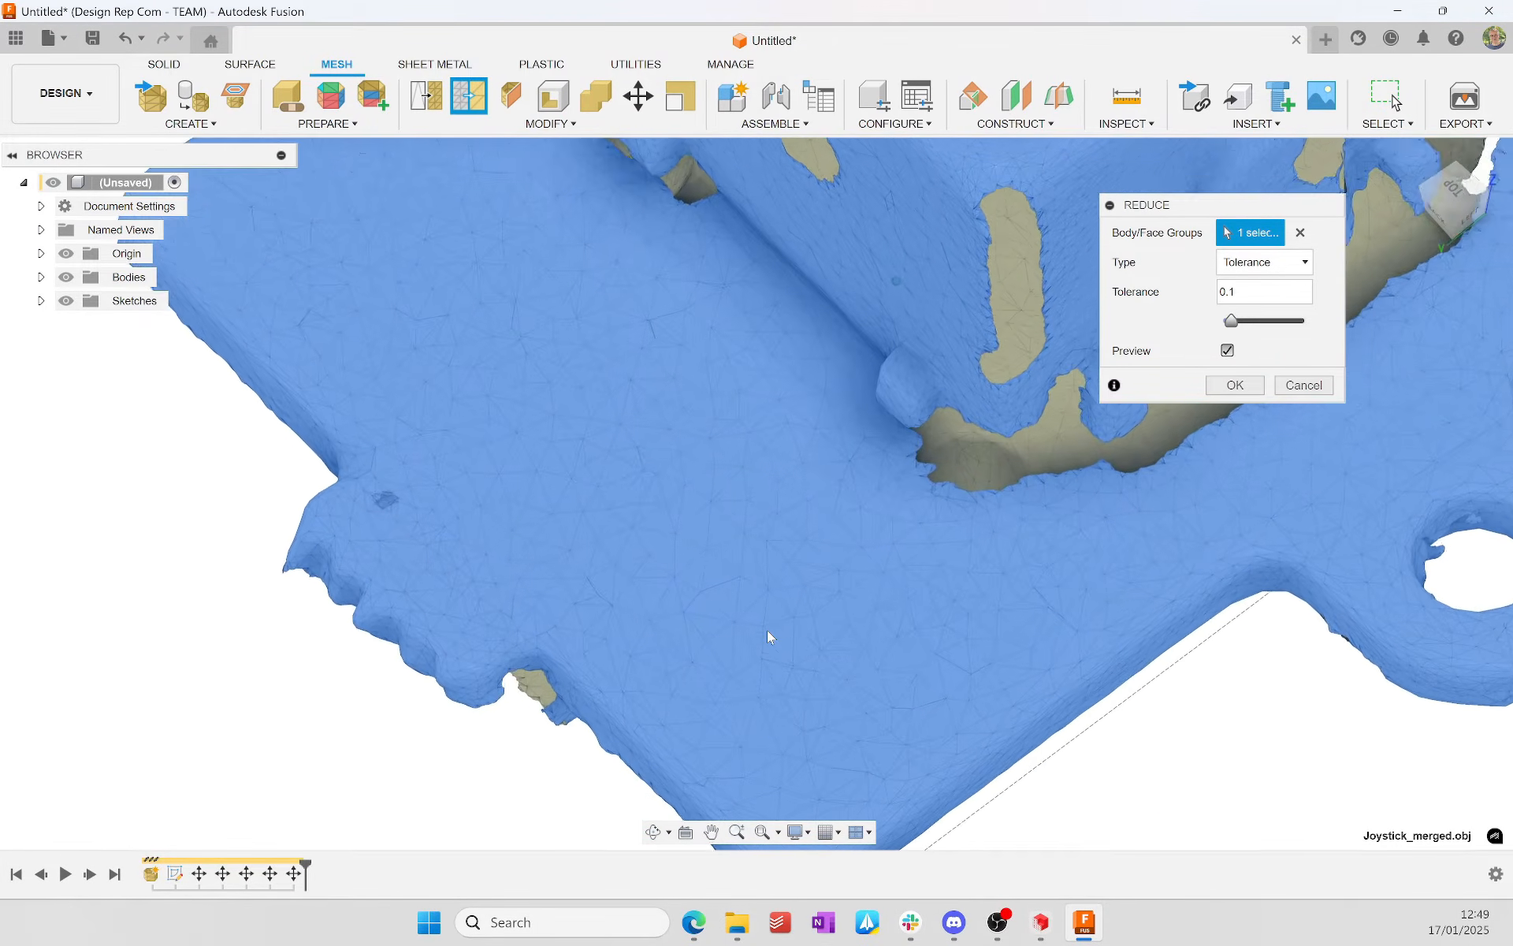
pyautogui.scroll(8, 846, 682)
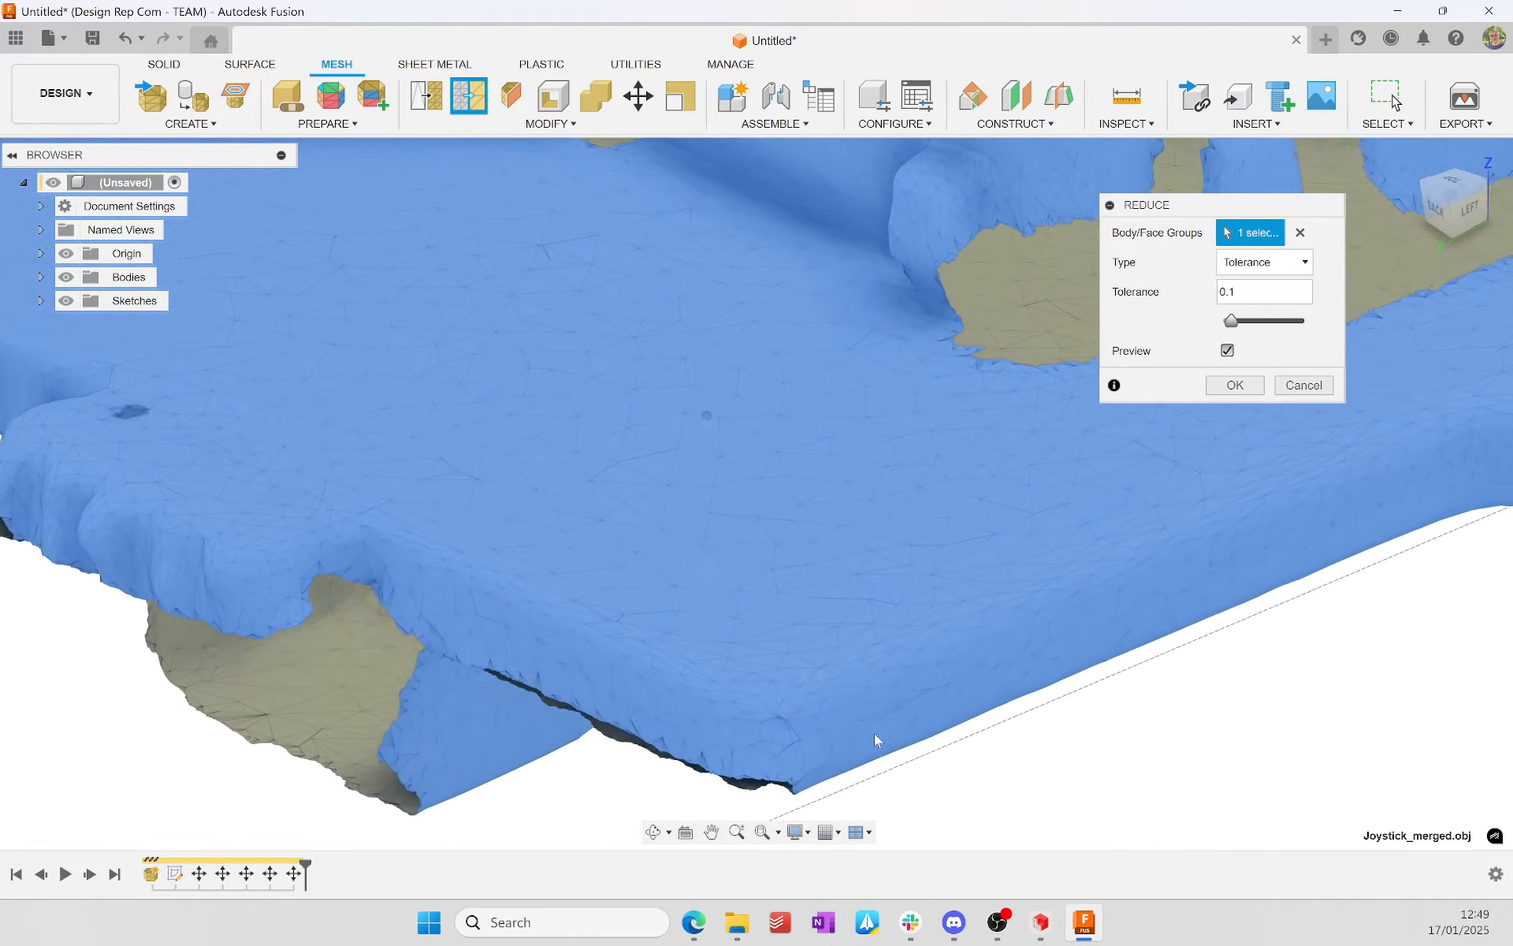
pyautogui.keyDown('shift'); pyautogui.moveTo(930, 614); pyautogui.dragTo(593, 487, button='middle'); pyautogui.keyUp('shift')
pyautogui.keyDown('shift'); pyautogui.moveTo(648, 439); pyautogui.dragTo(1046, 468, button='middle'); pyautogui.keyUp('shift')
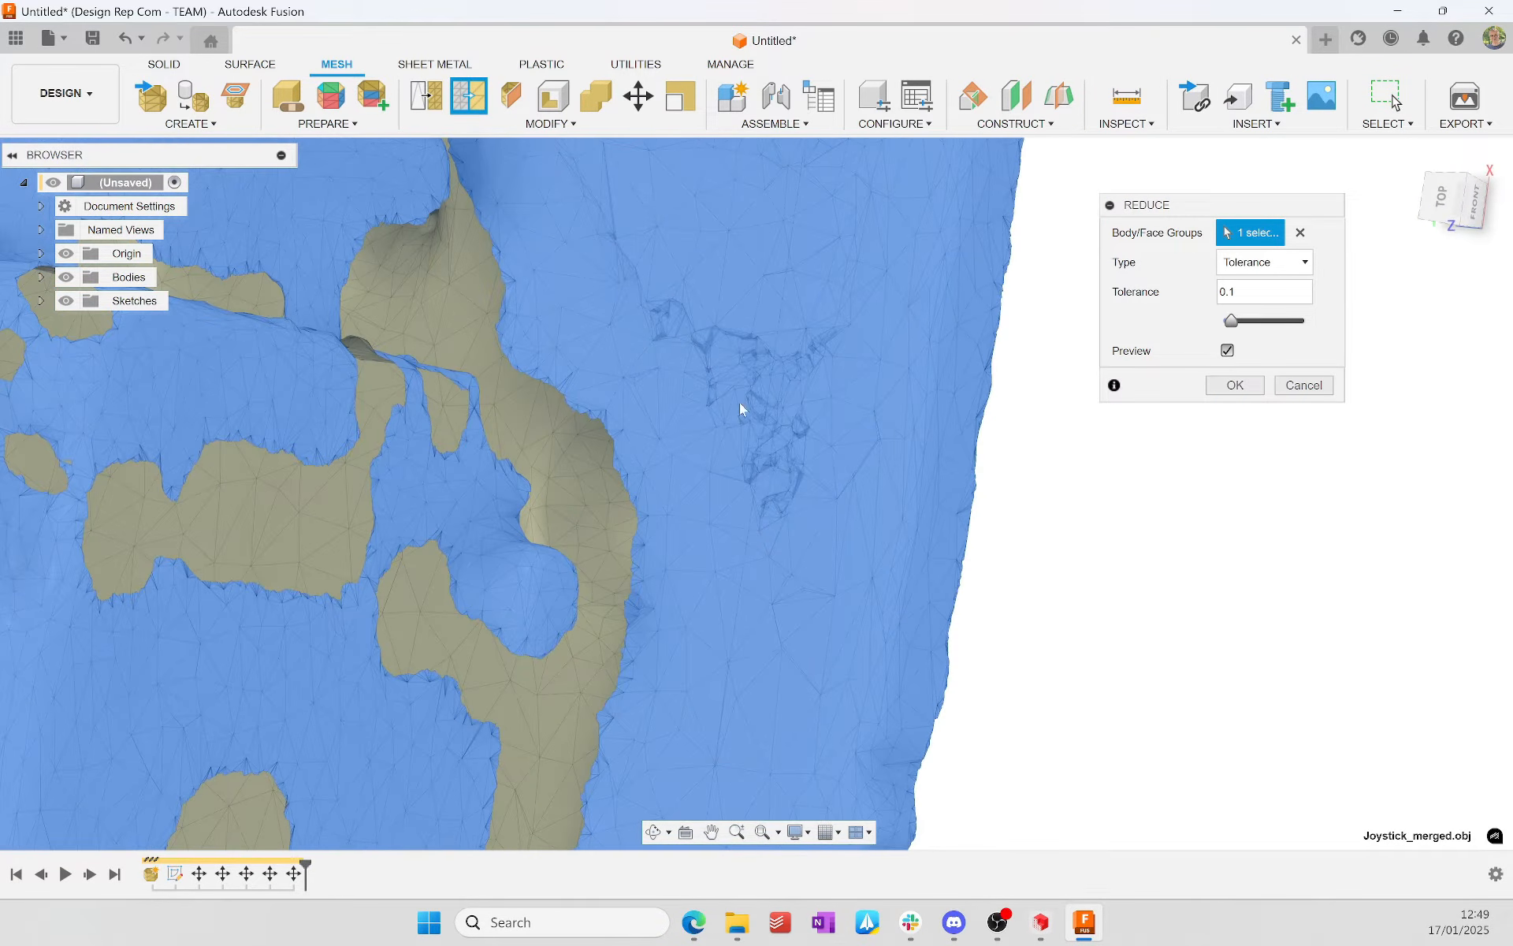
pyautogui.click(1234, 386)
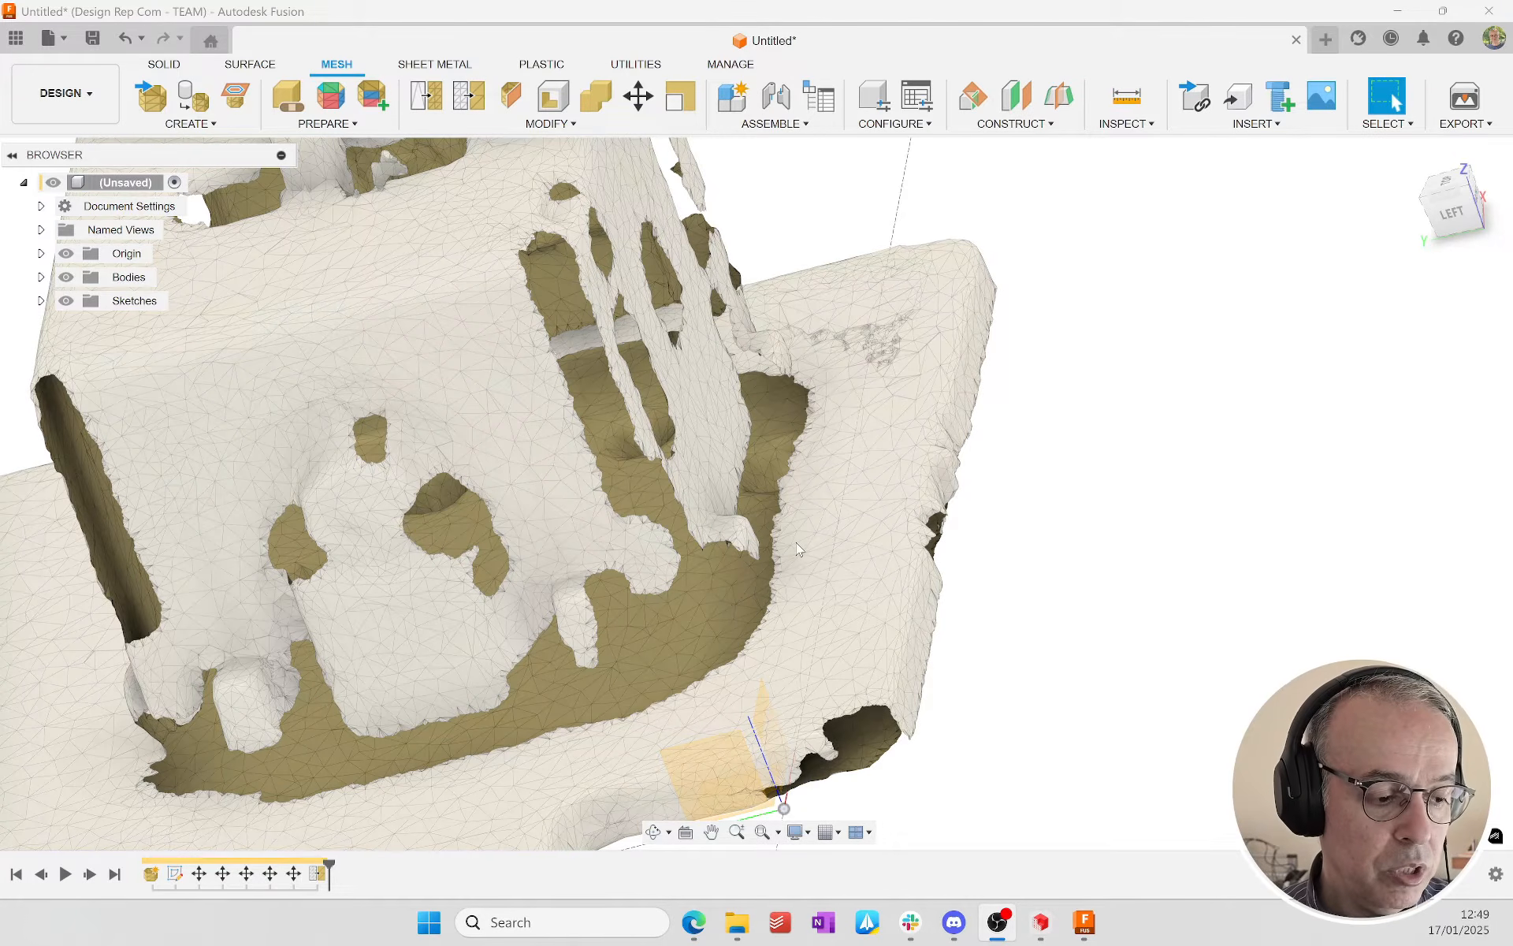
pyautogui.click(1016, 468)
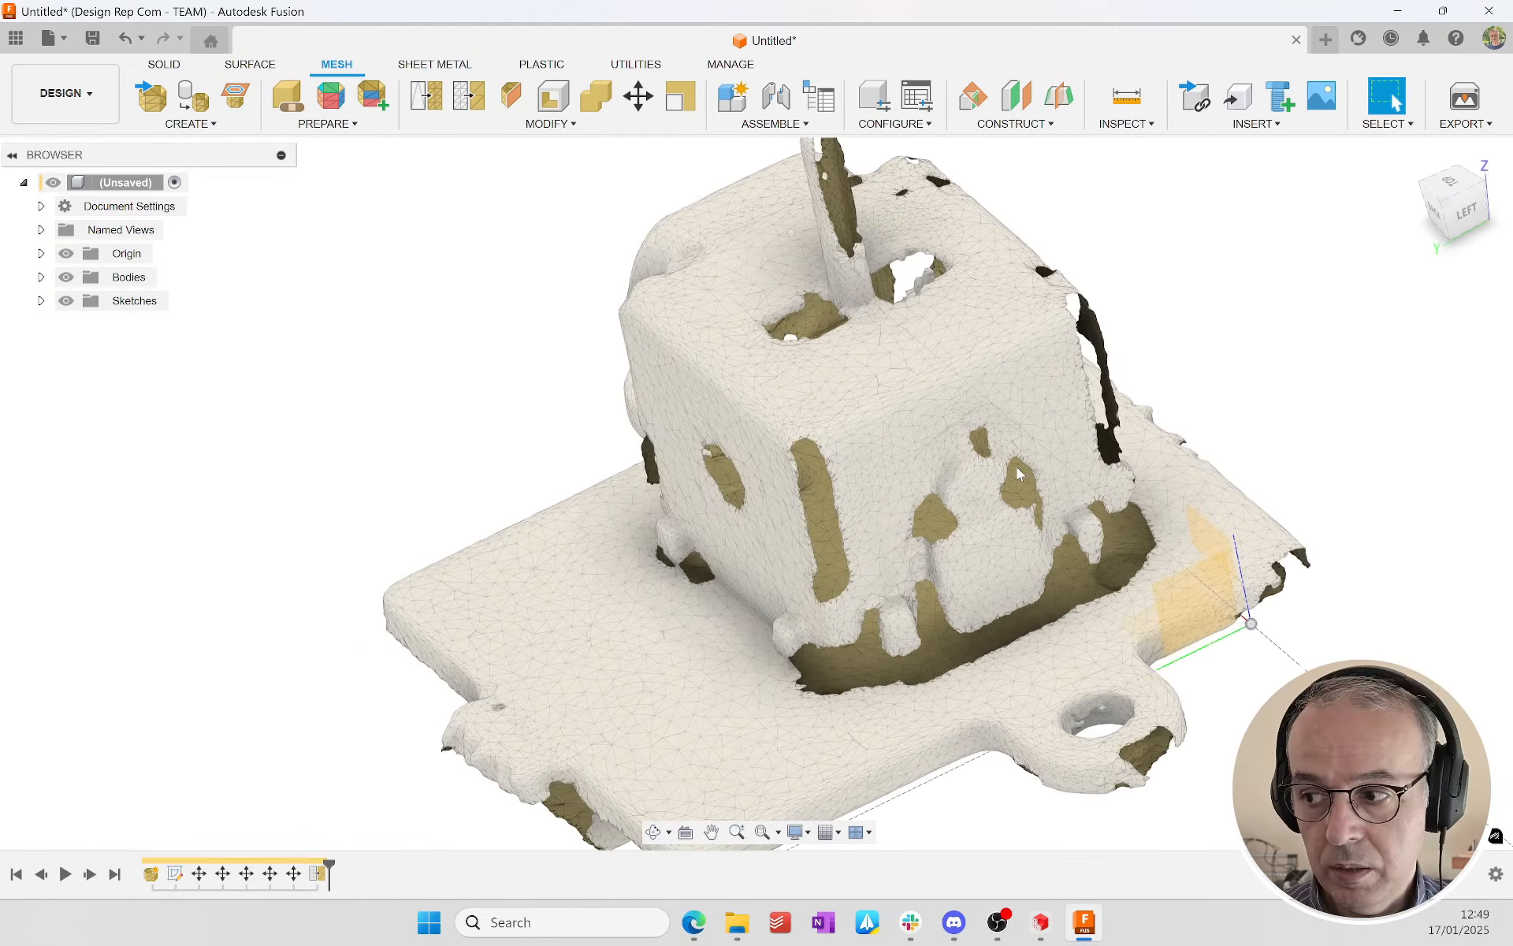
# Step: Separate the reduced mesh body into individual bodies using the Mesh Shells type, without keeping the original body
pyautogui.click(546, 124)
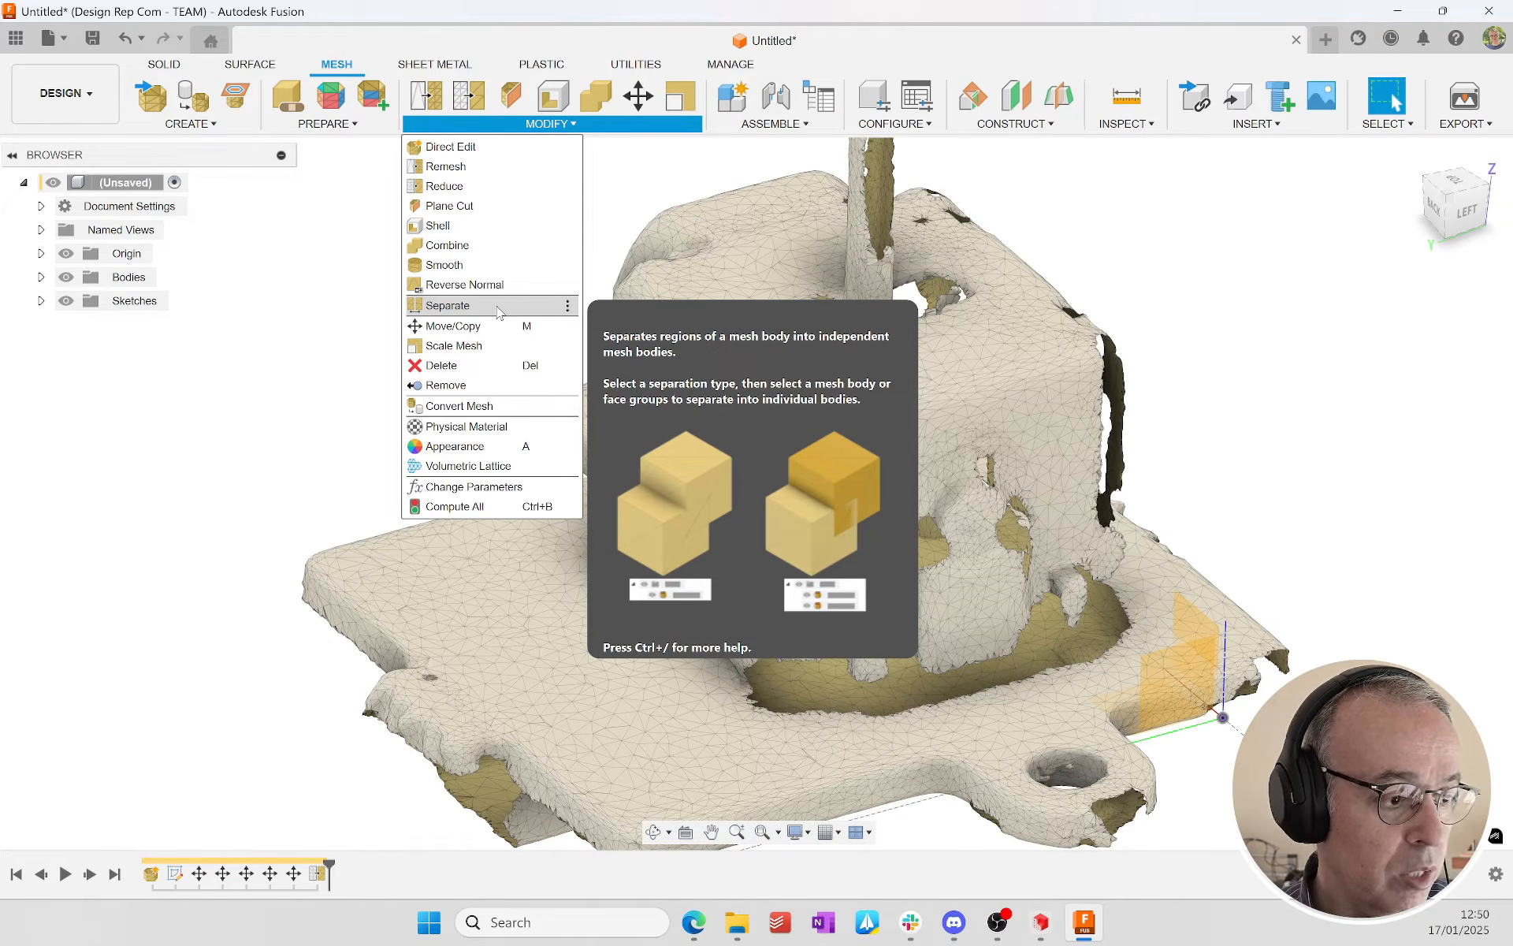
pyautogui.click(497, 311)
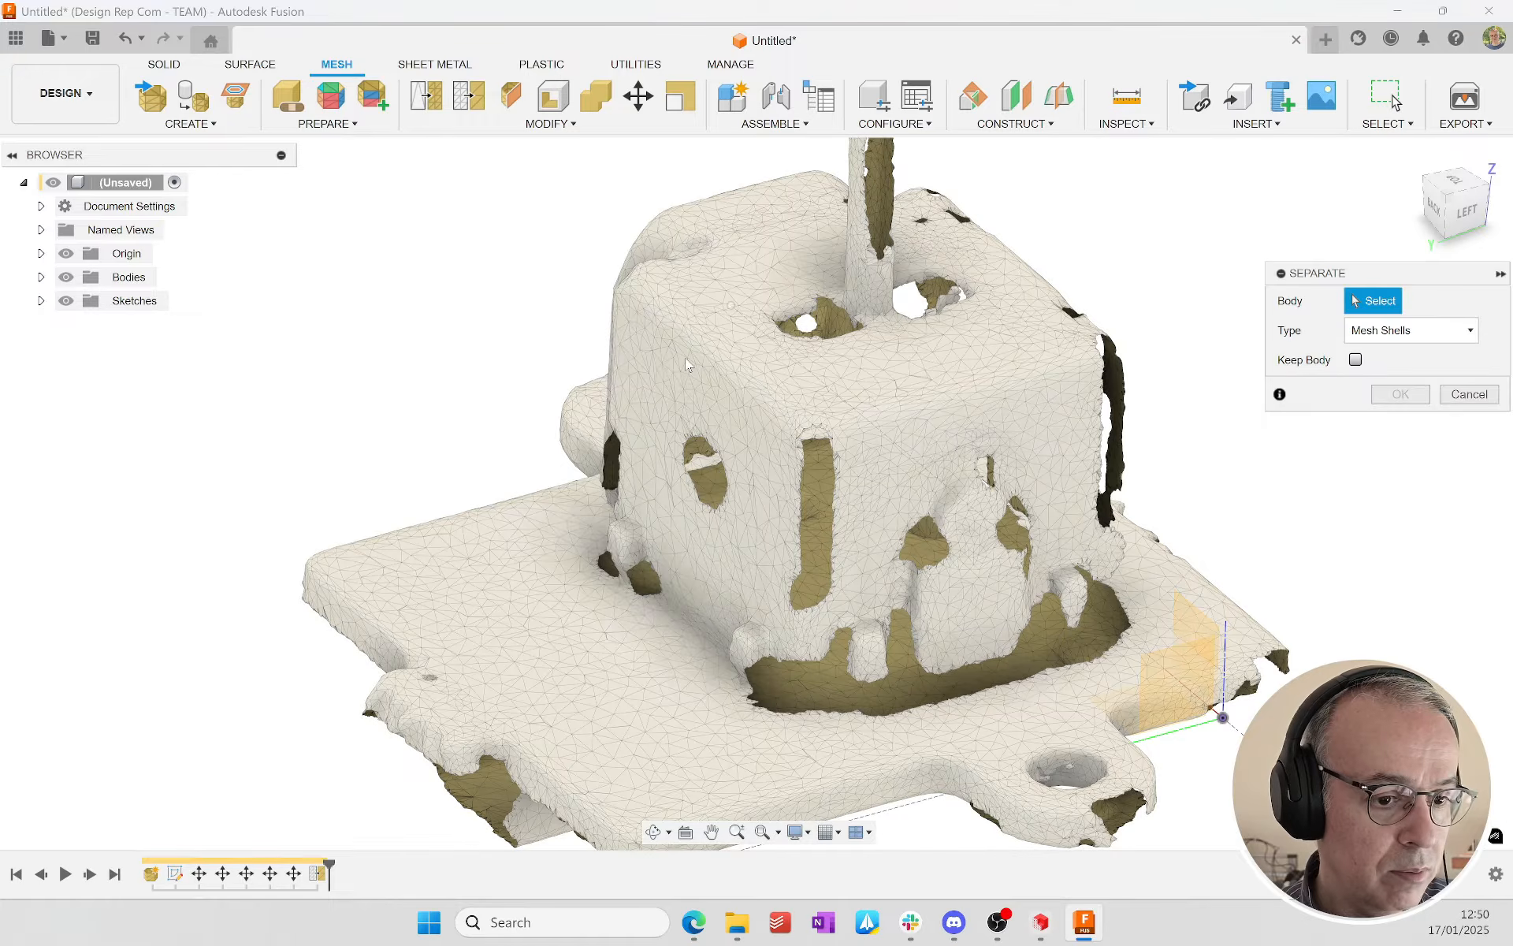
pyautogui.click(734, 361)
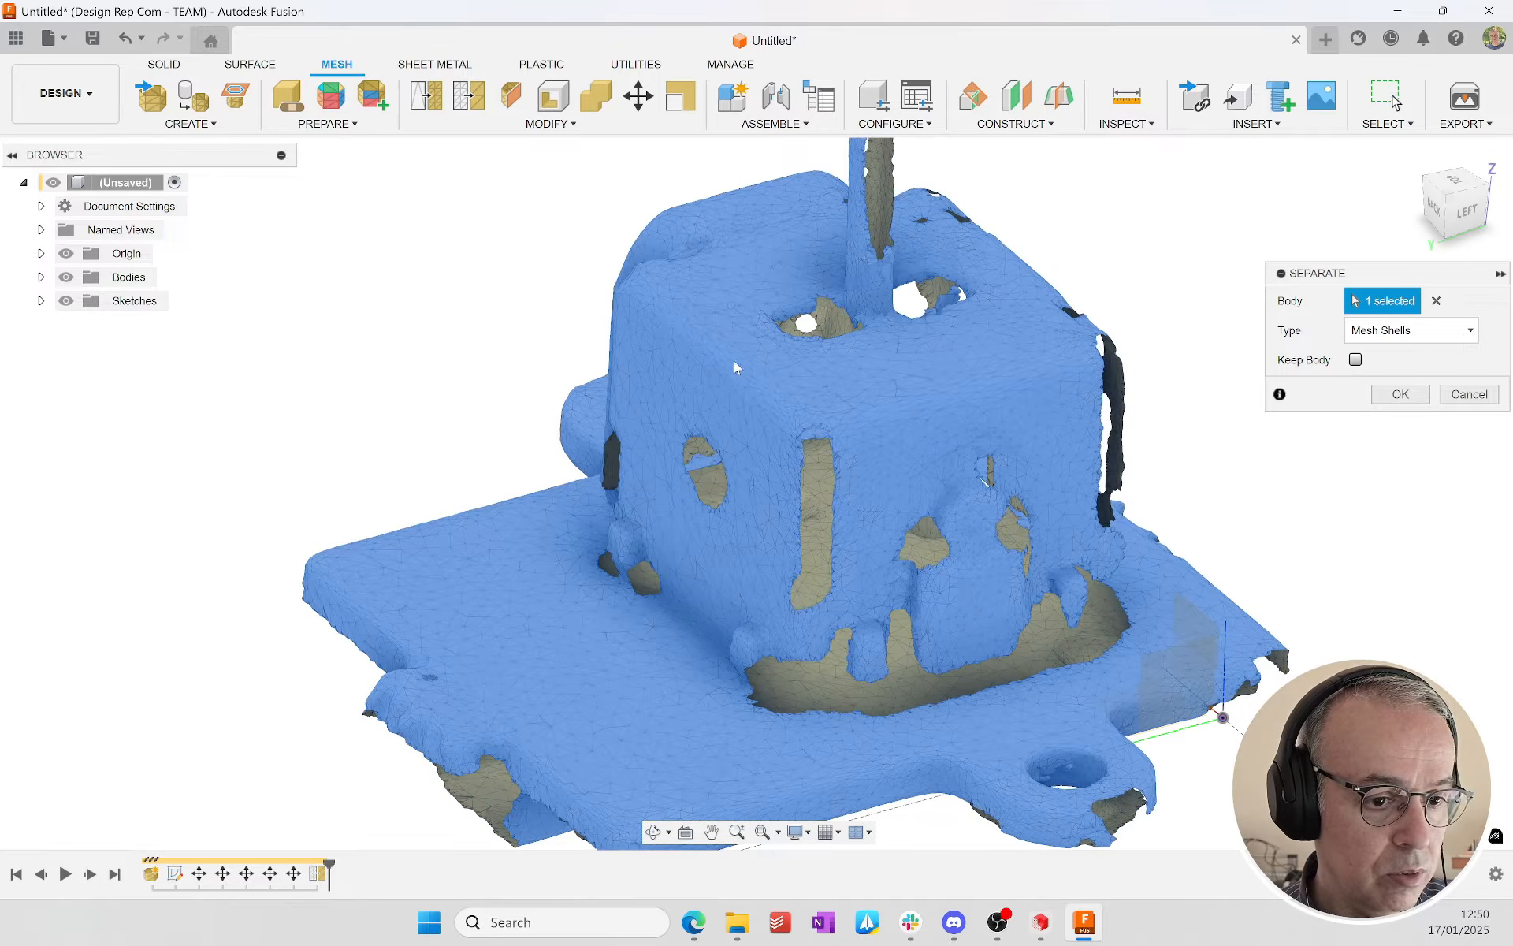
pyautogui.click(1404, 398)
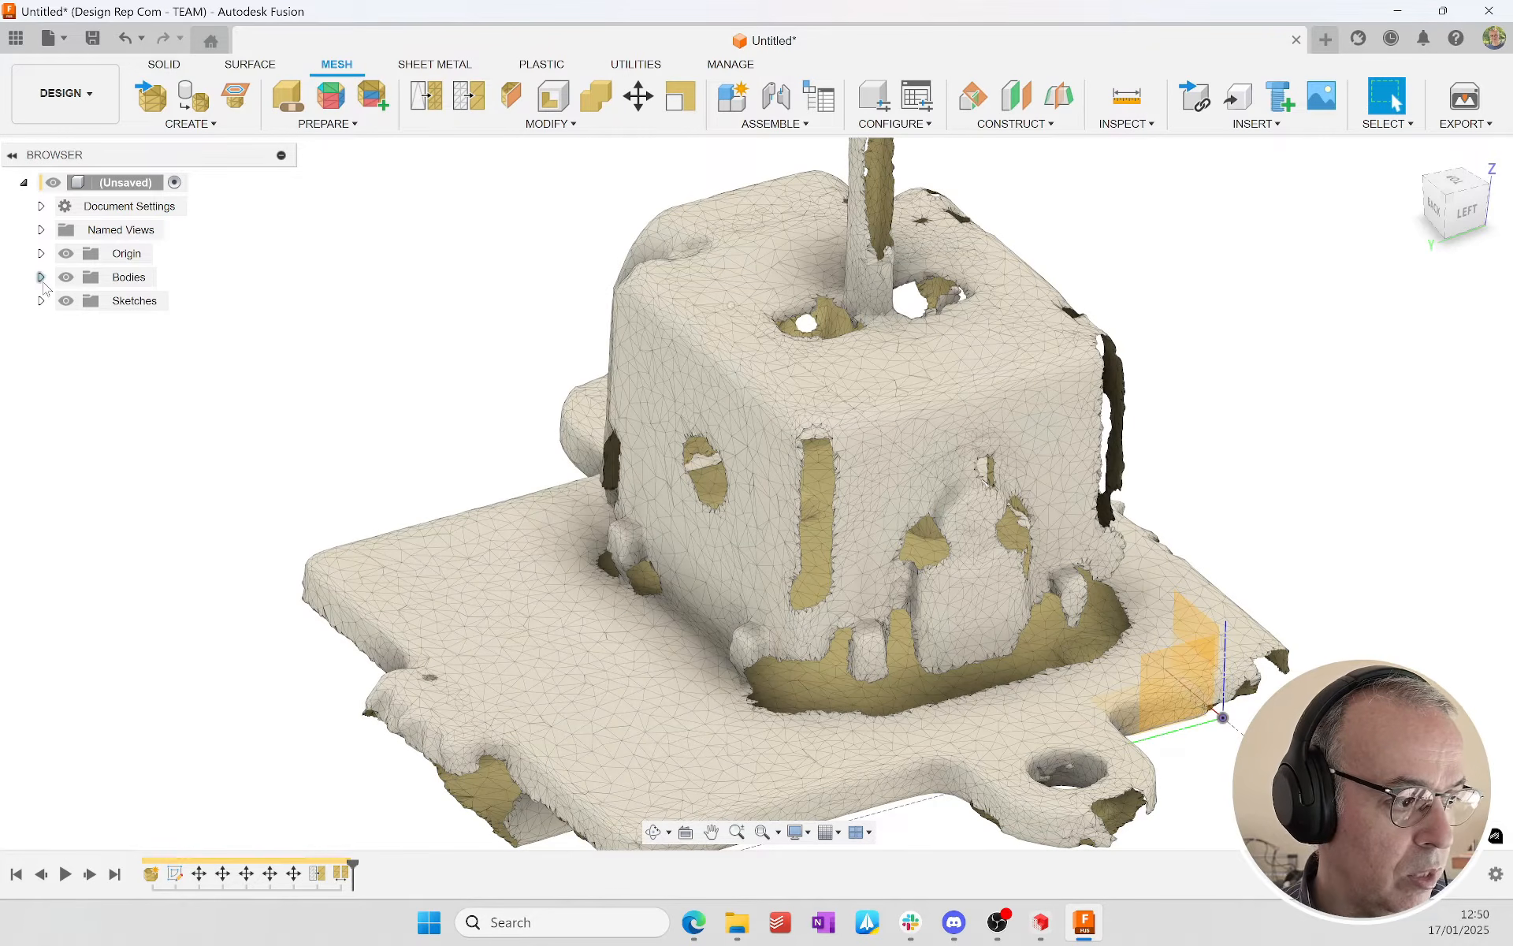
# Step: Identify the main joystick shell among the separated mesh bodies and remove the stray fragments MeshBody2 through MeshBody20
pyautogui.click(41, 277)
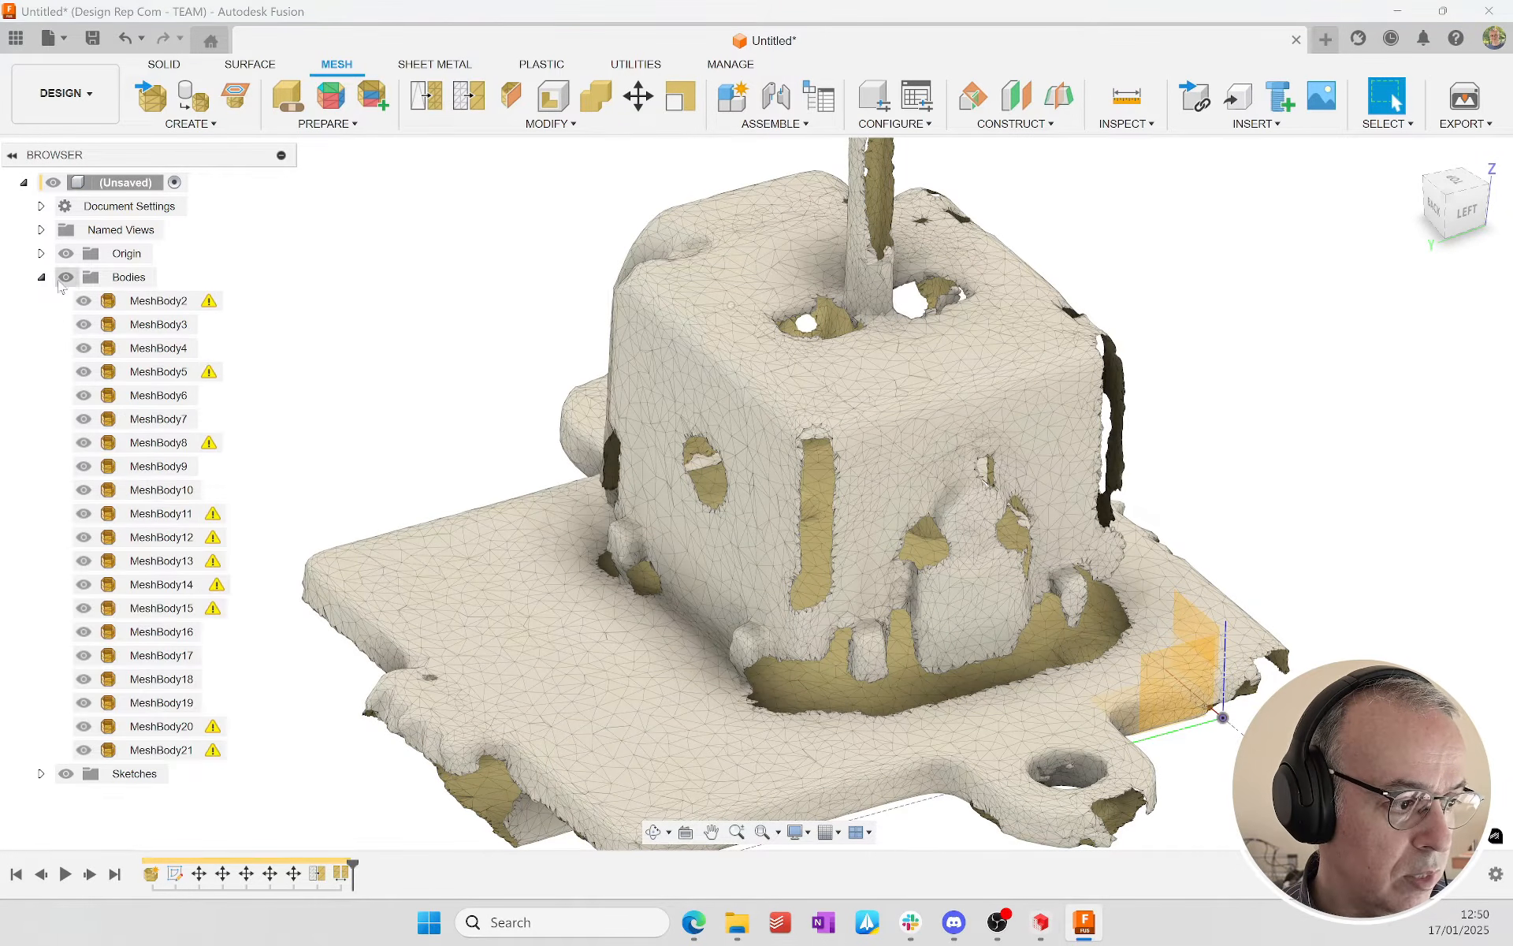
pyautogui.click(159, 330)
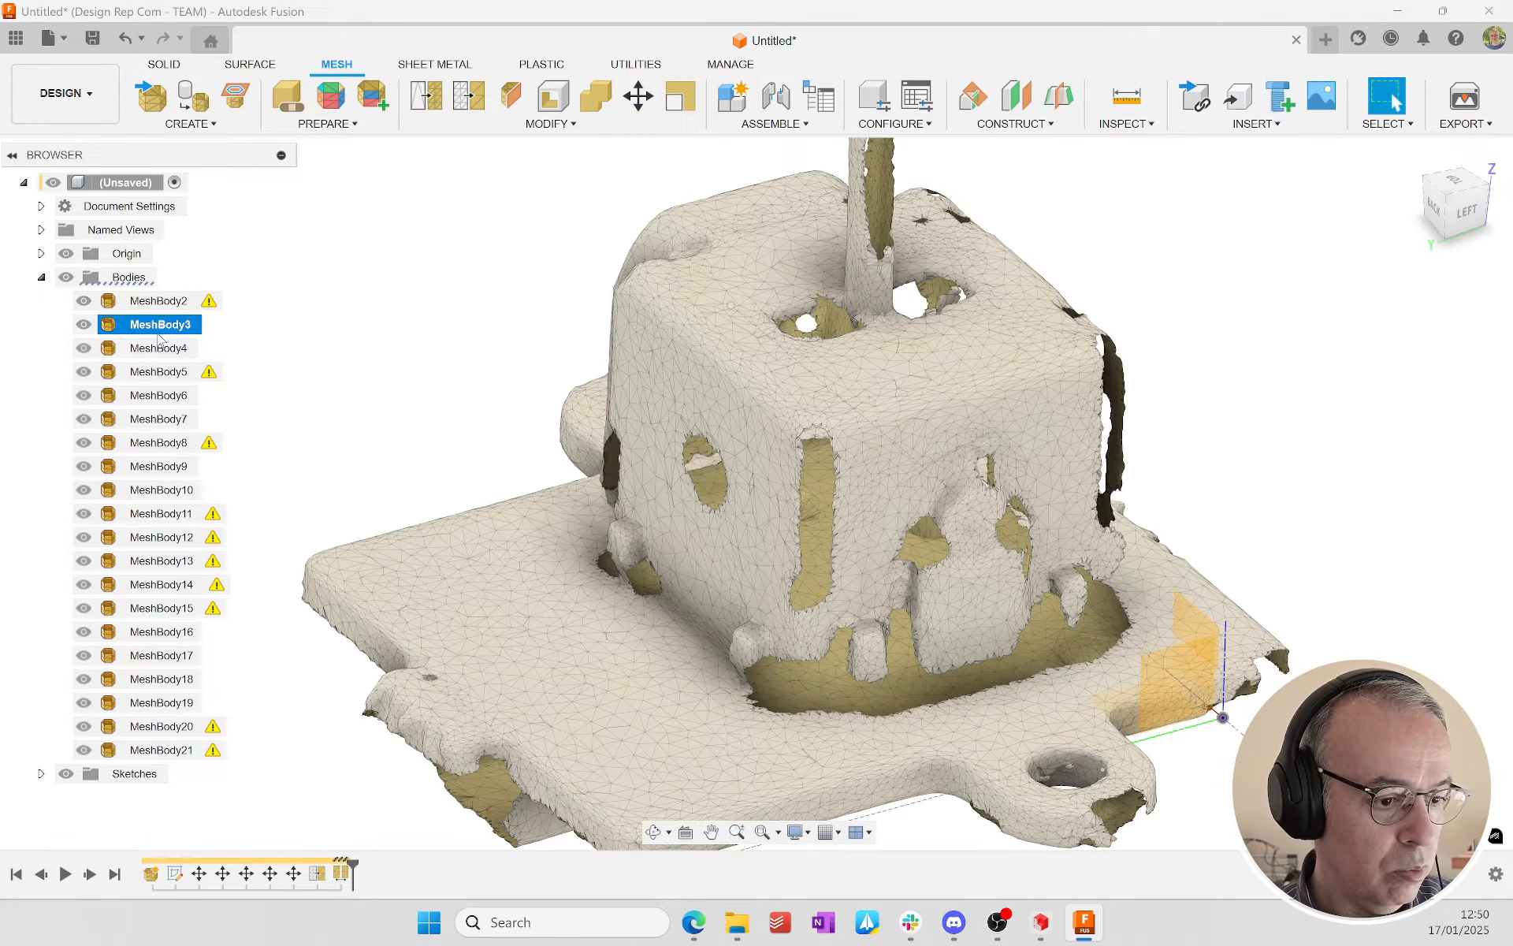
pyautogui.click(180, 750)
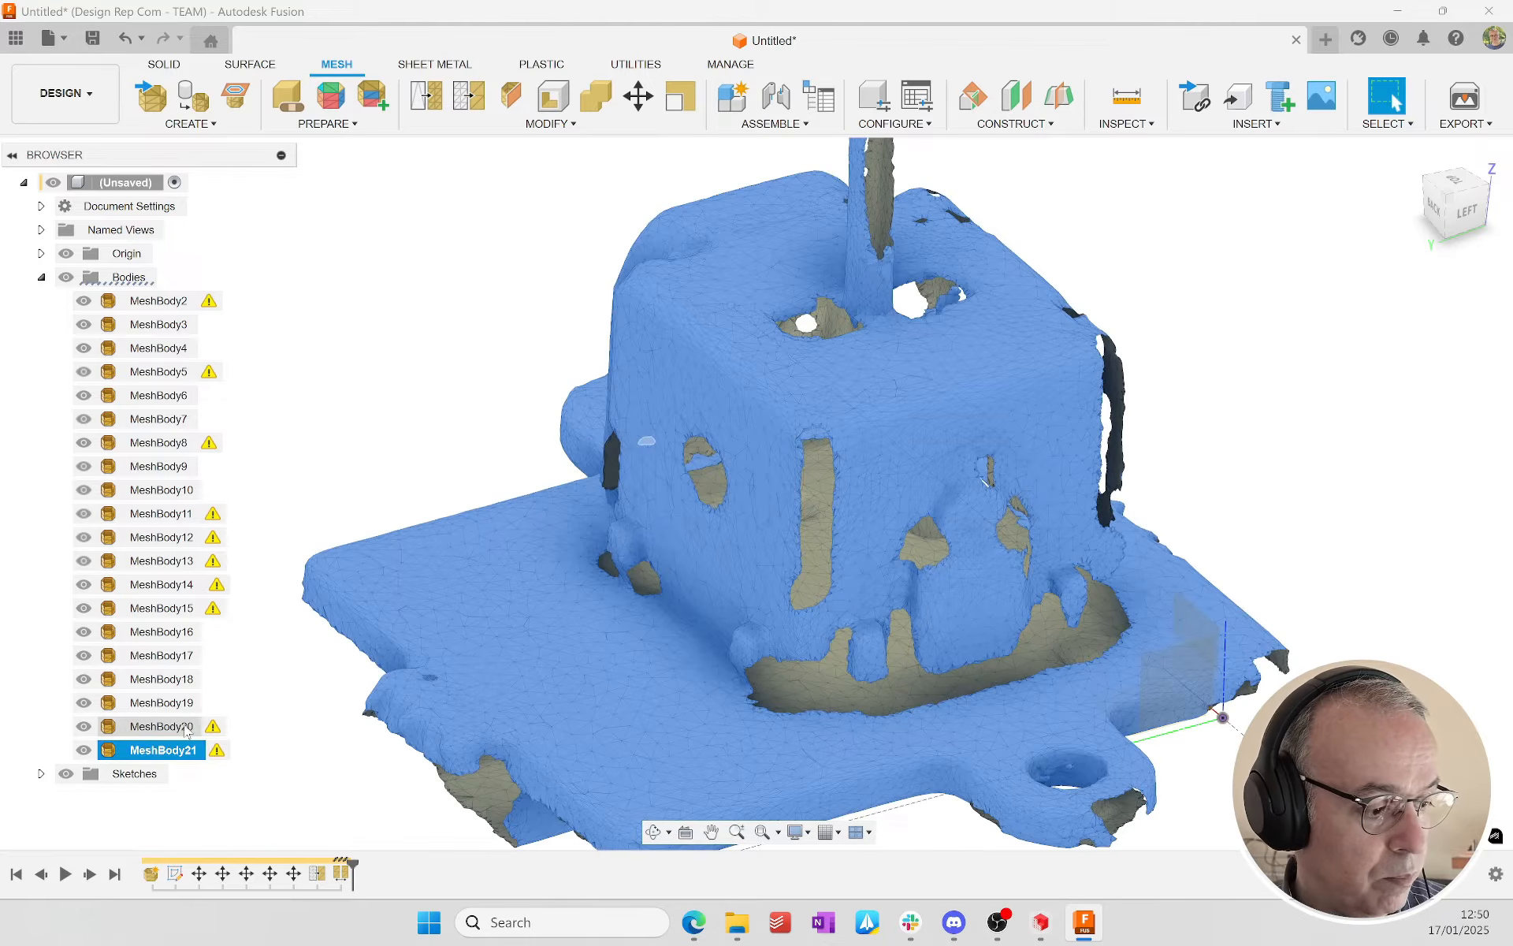
pyautogui.click(179, 726)
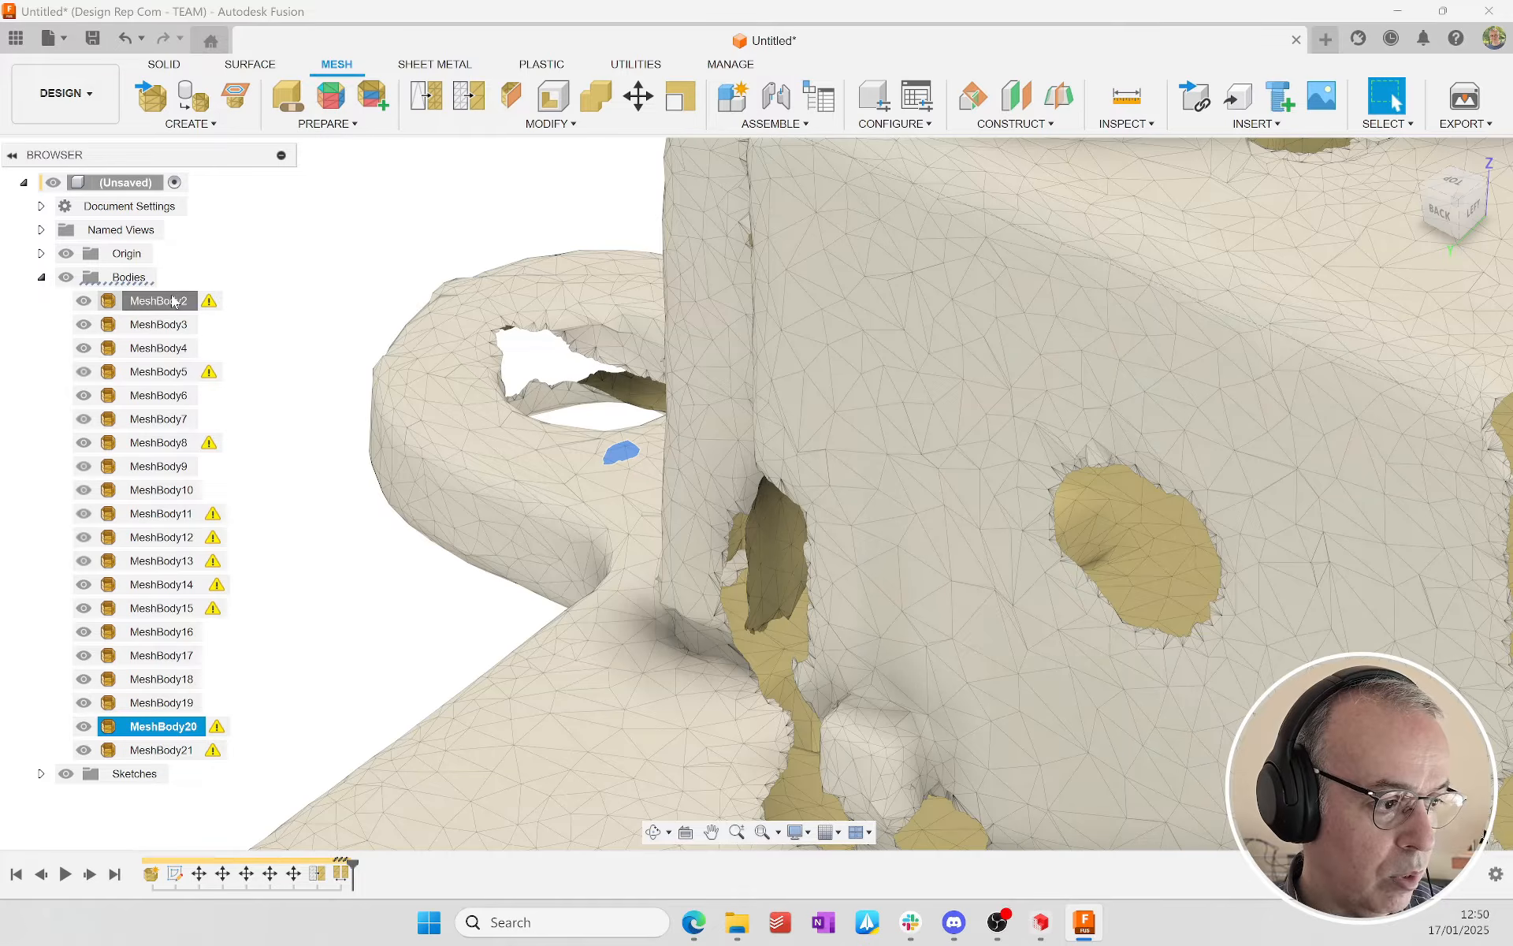
pyautogui.keyDown('shift'); pyautogui.click(174, 300); pyautogui.keyUp('shift')
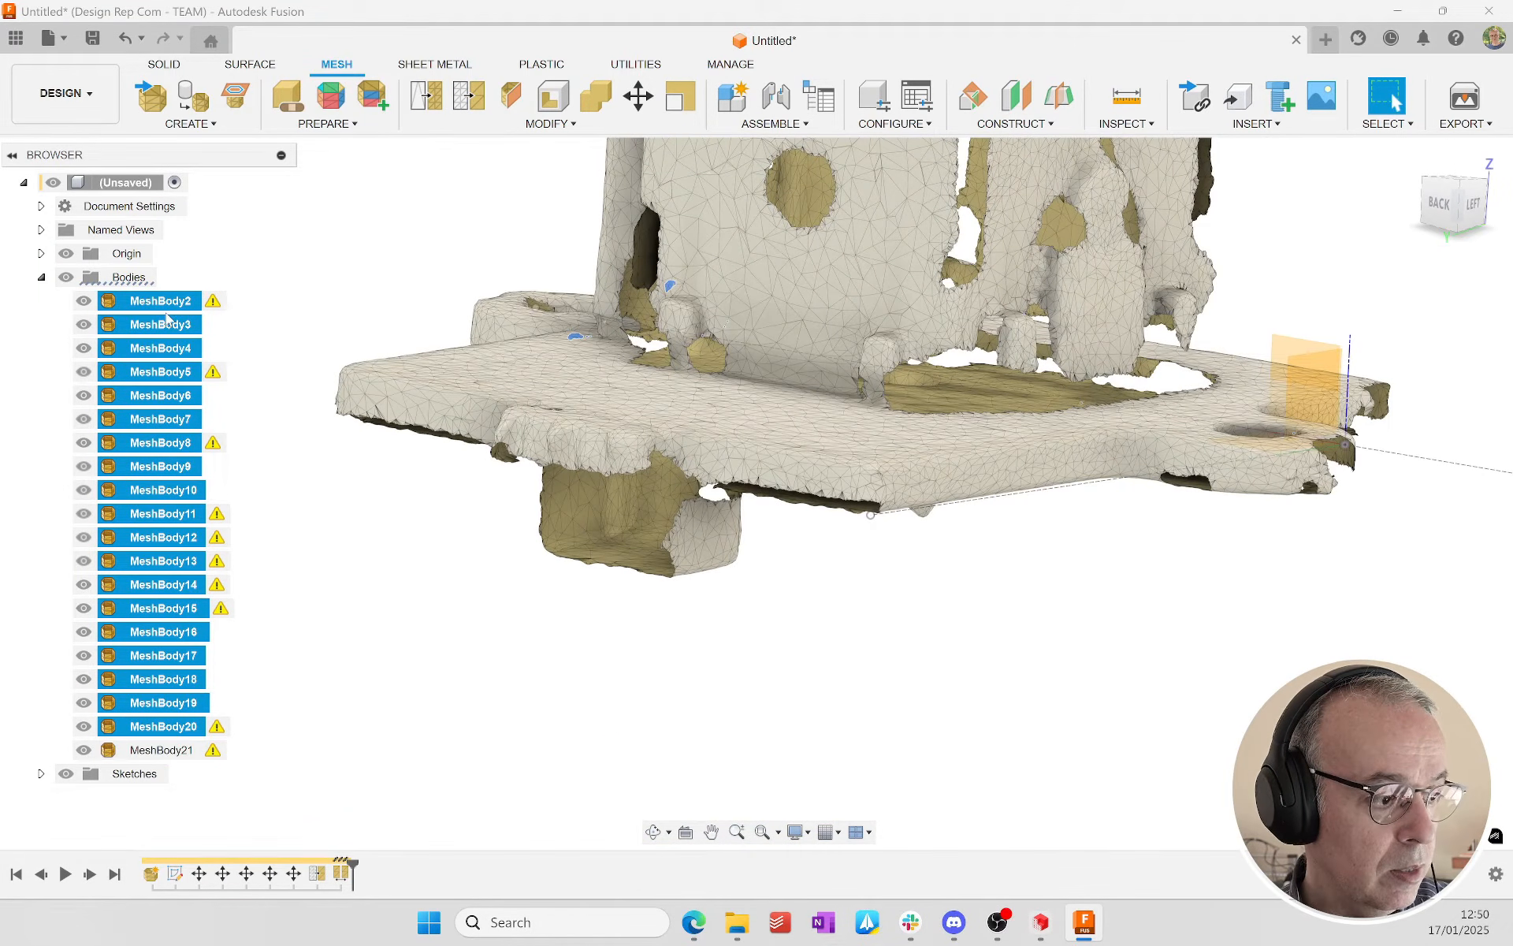
pyautogui.rightClick(168, 339)
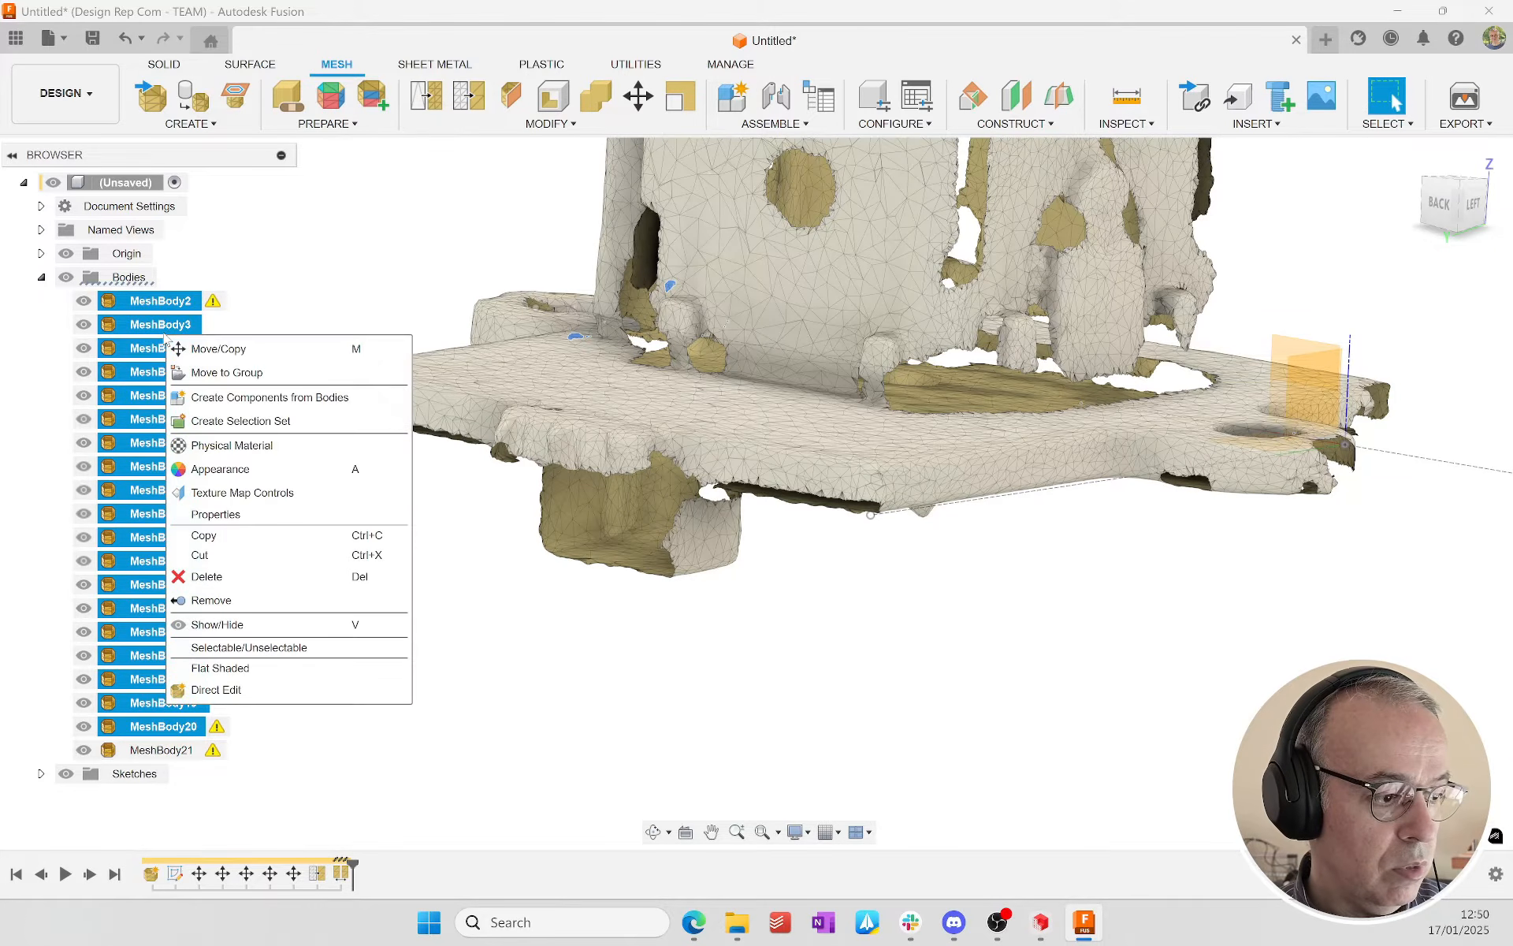
pyautogui.click(252, 600)
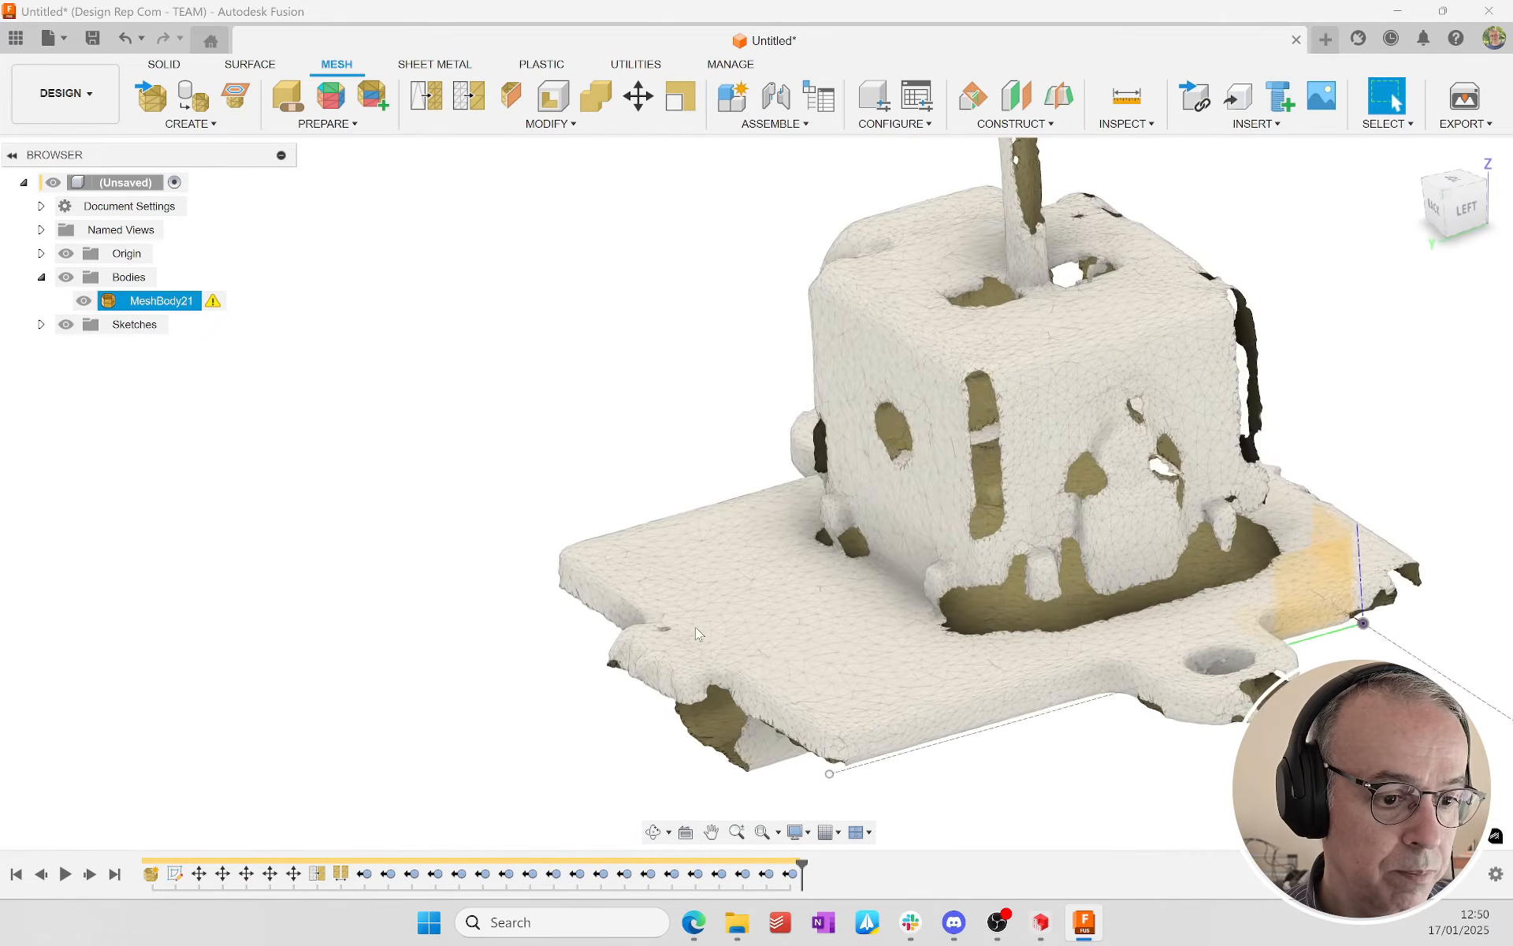
# Step: Measure the base plate's width between a mesh point on one side face and a matching point on the opposite face
pyautogui.moveTo(214, 306)
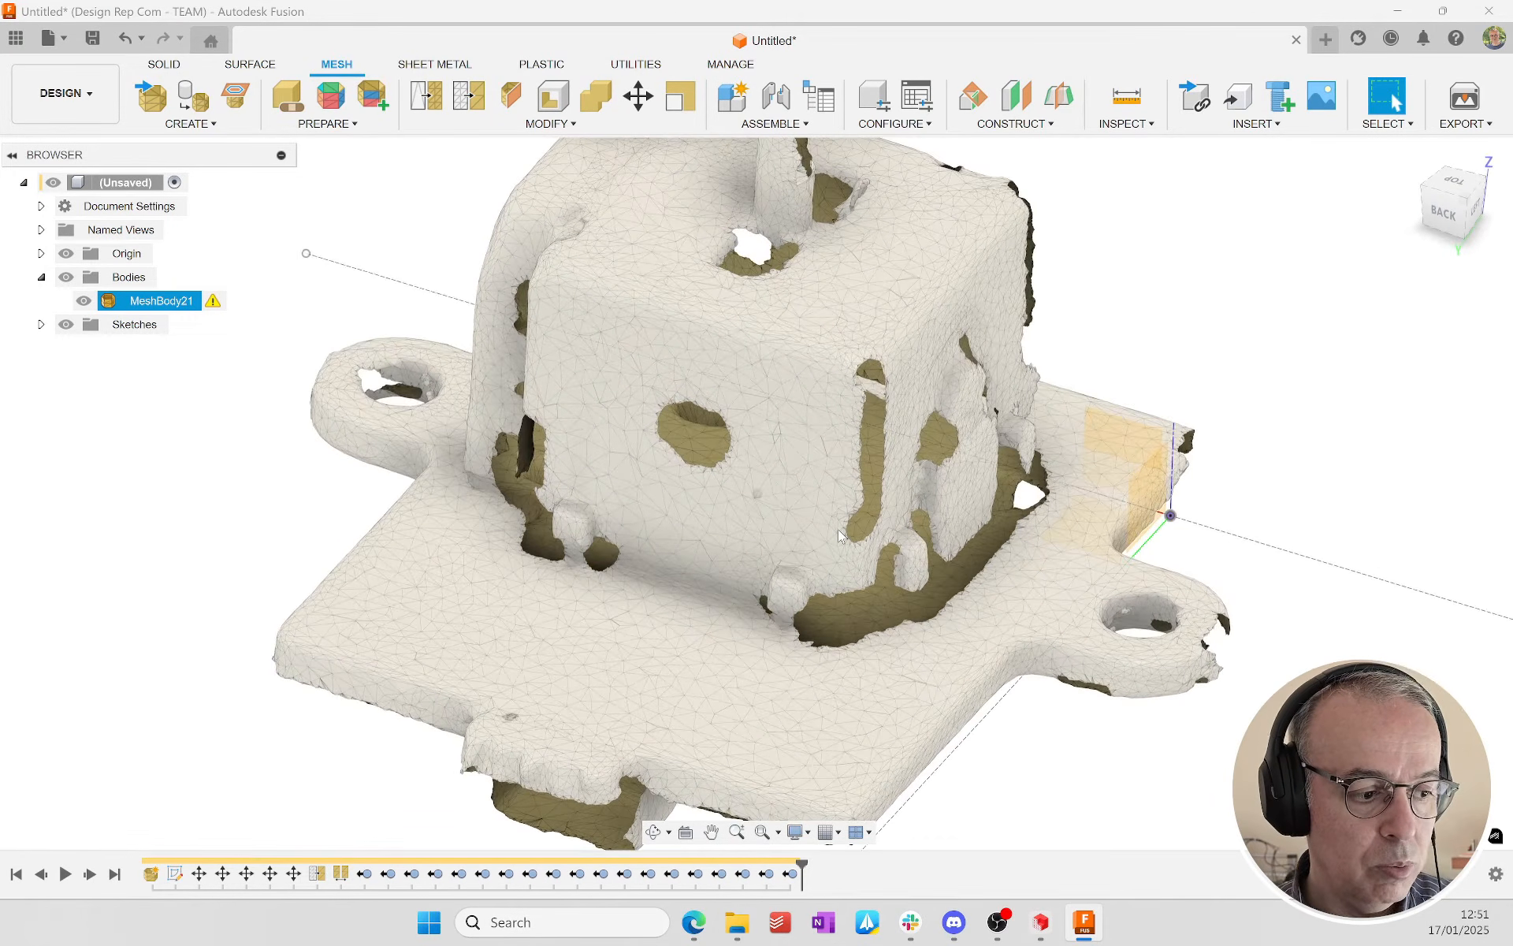
pyautogui.click(1443, 212)
pyautogui.click(1409, 156)
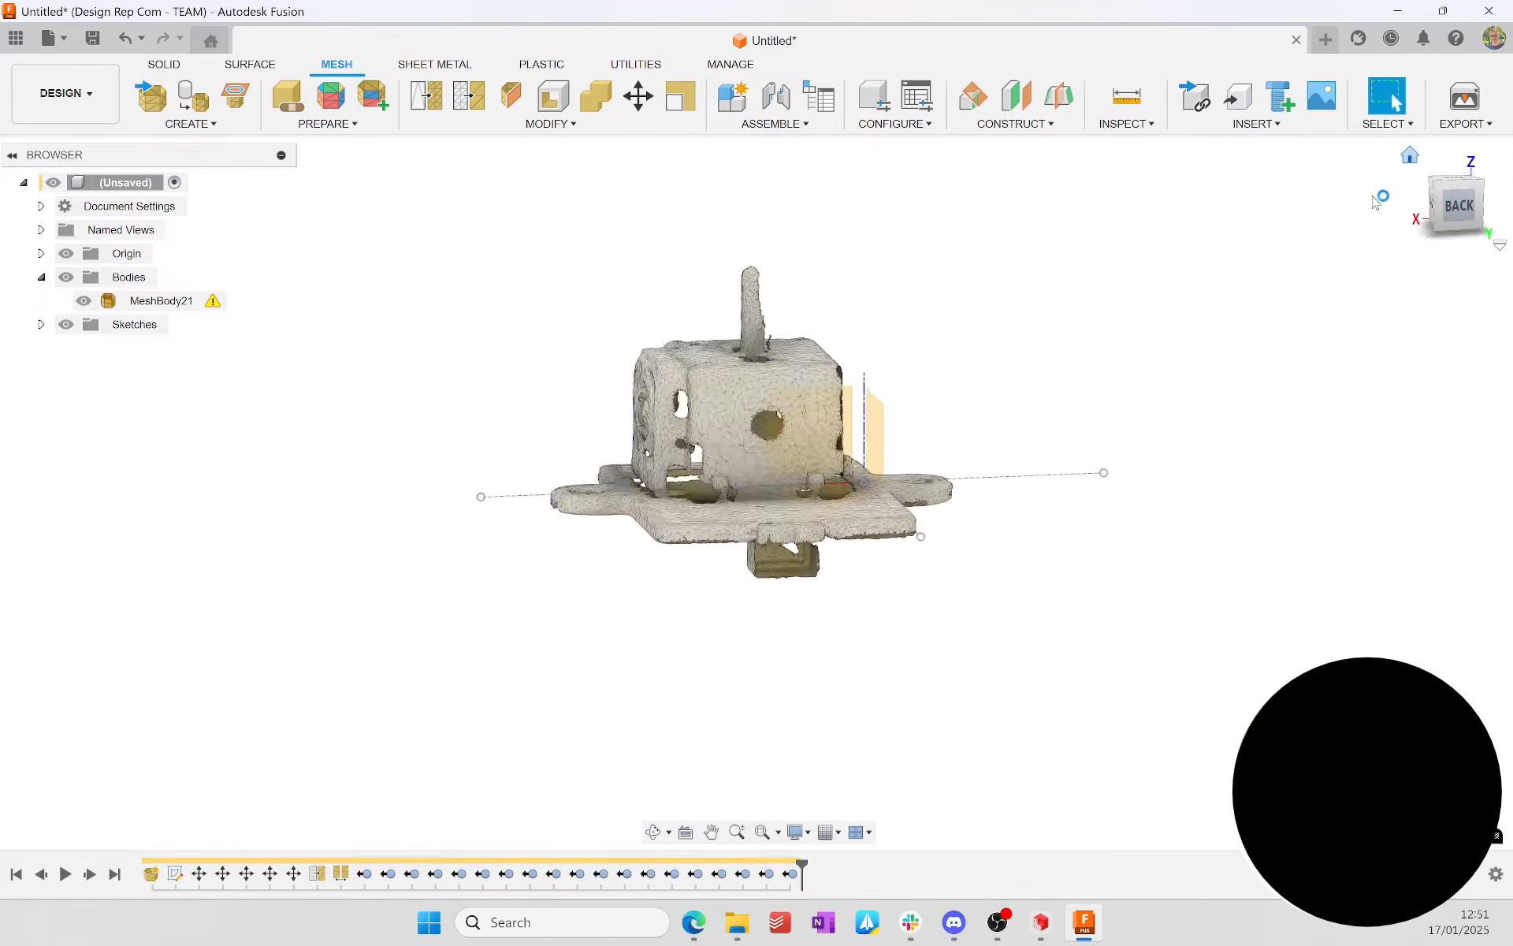
pyautogui.press('i')
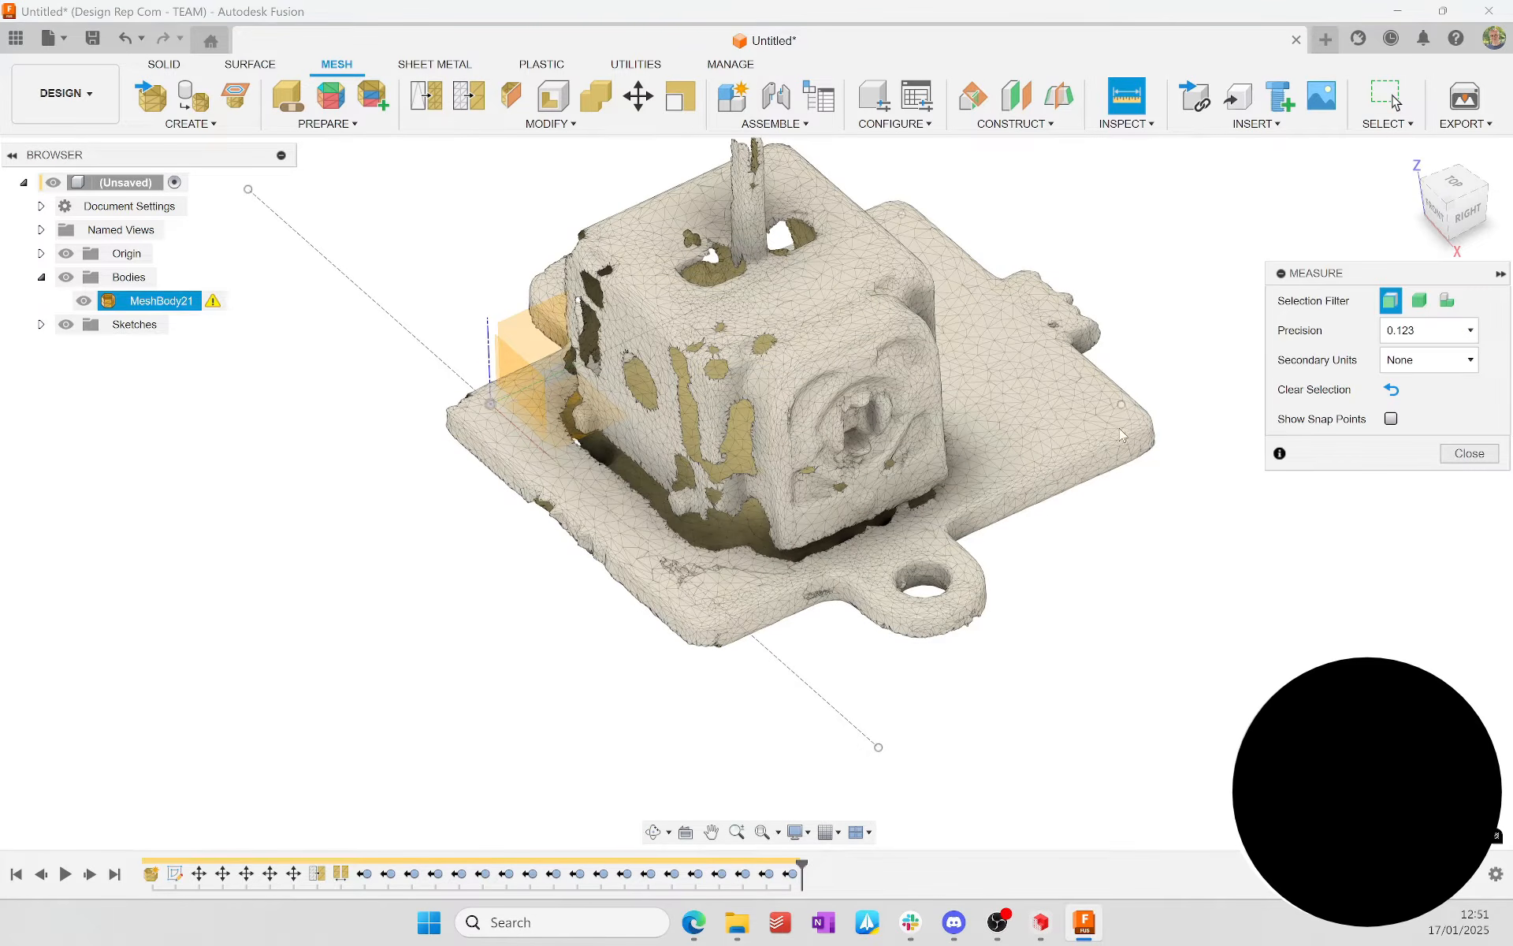
pyautogui.click(1115, 470)
pyautogui.click(1459, 217)
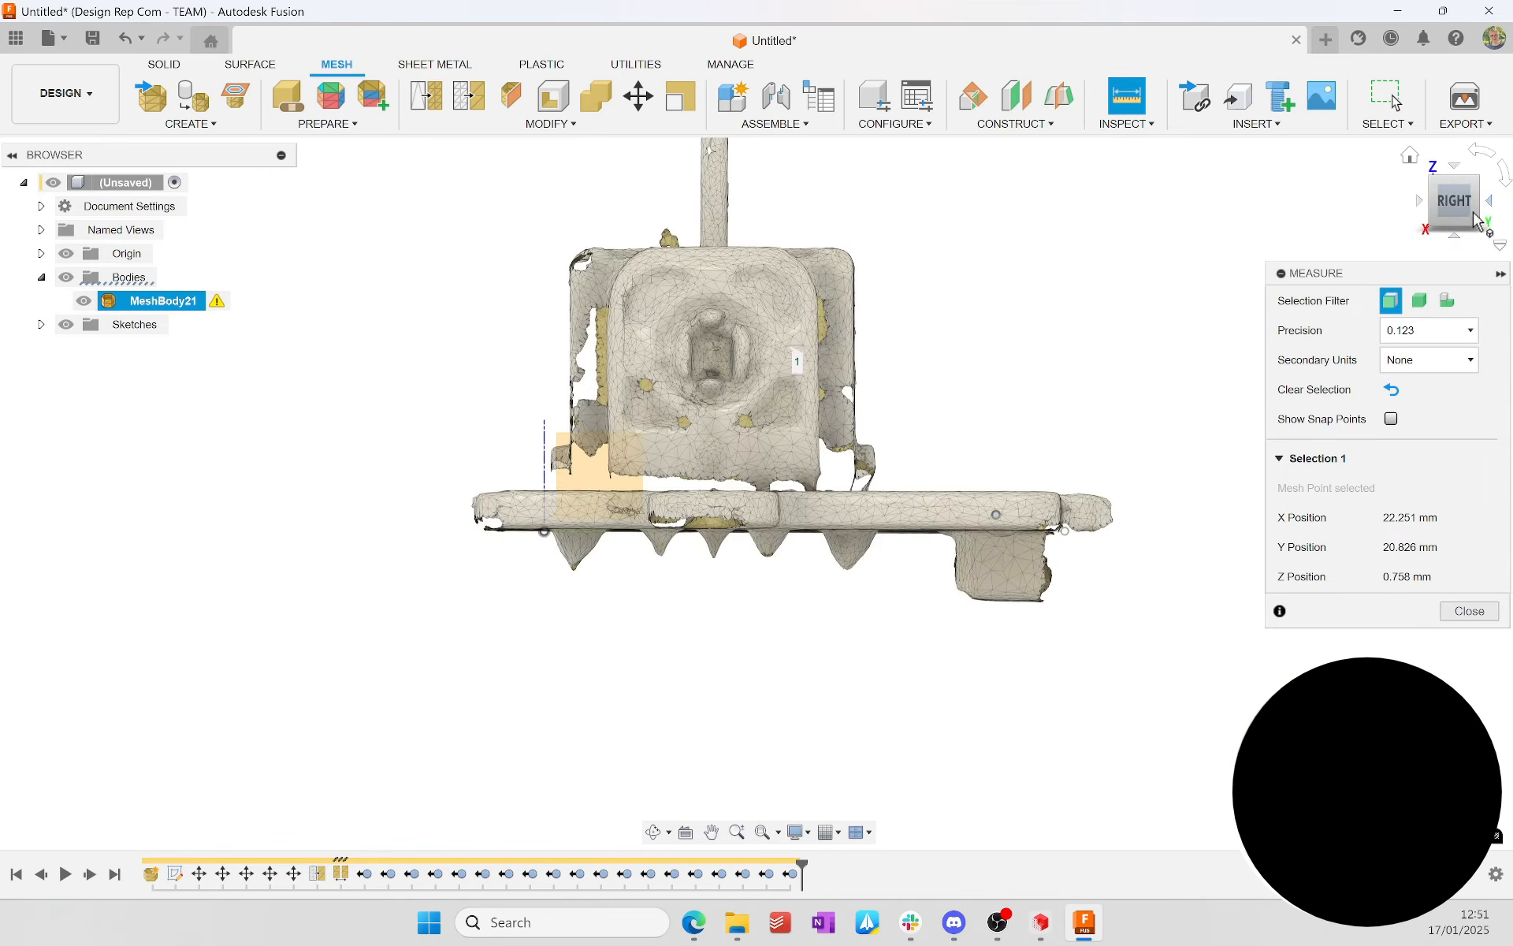
pyautogui.click(1494, 208)
pyautogui.click(1494, 208)
pyautogui.click(1147, 128)
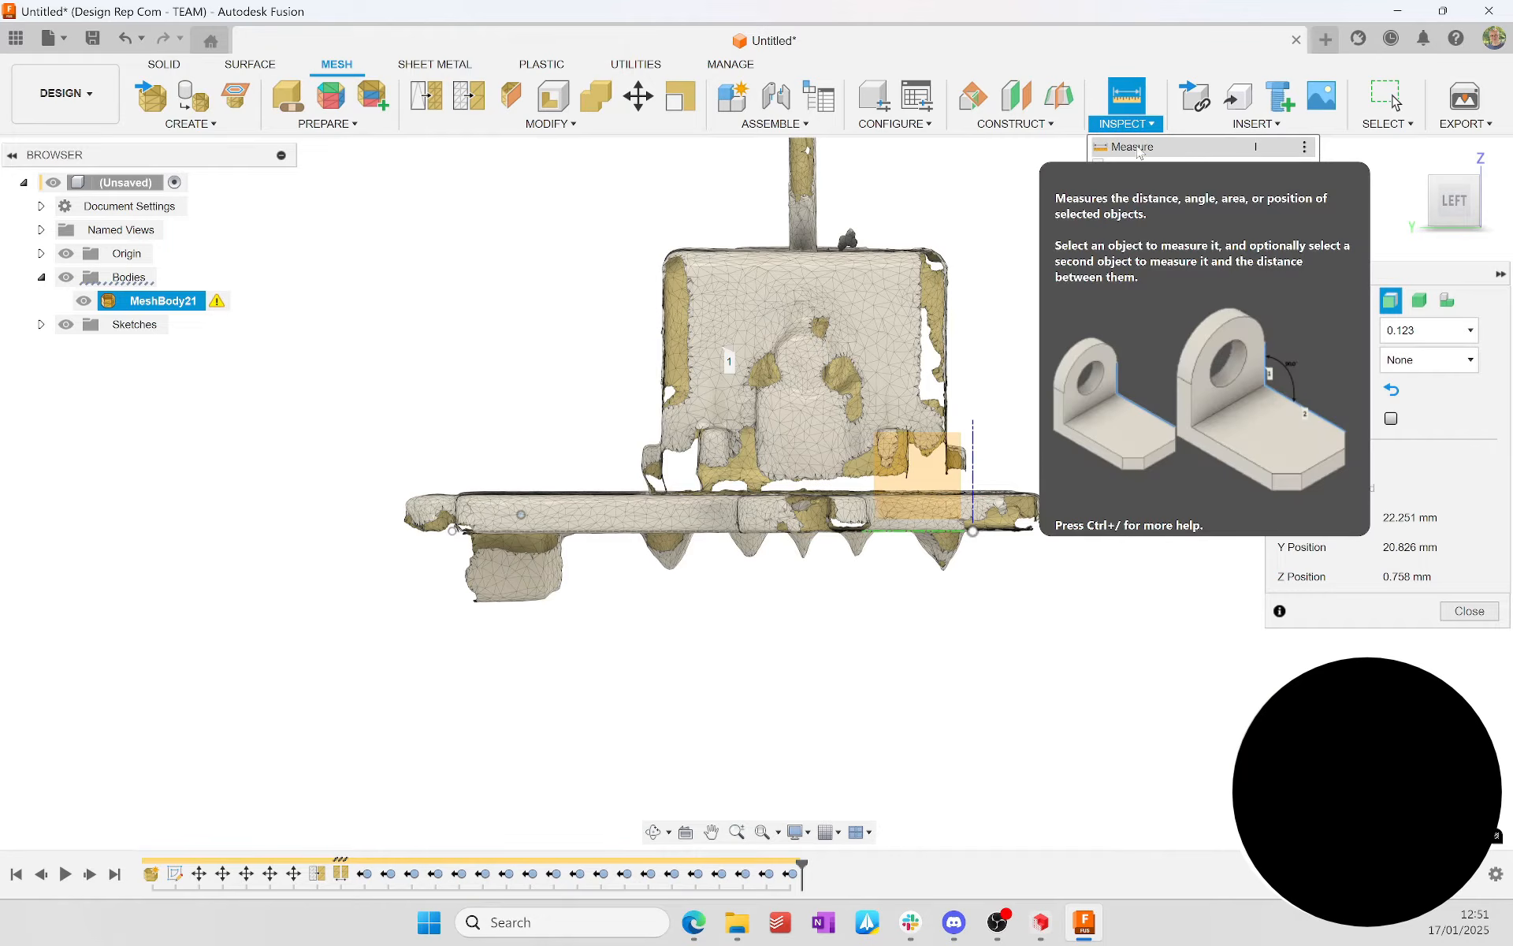
pyautogui.click(521, 515)
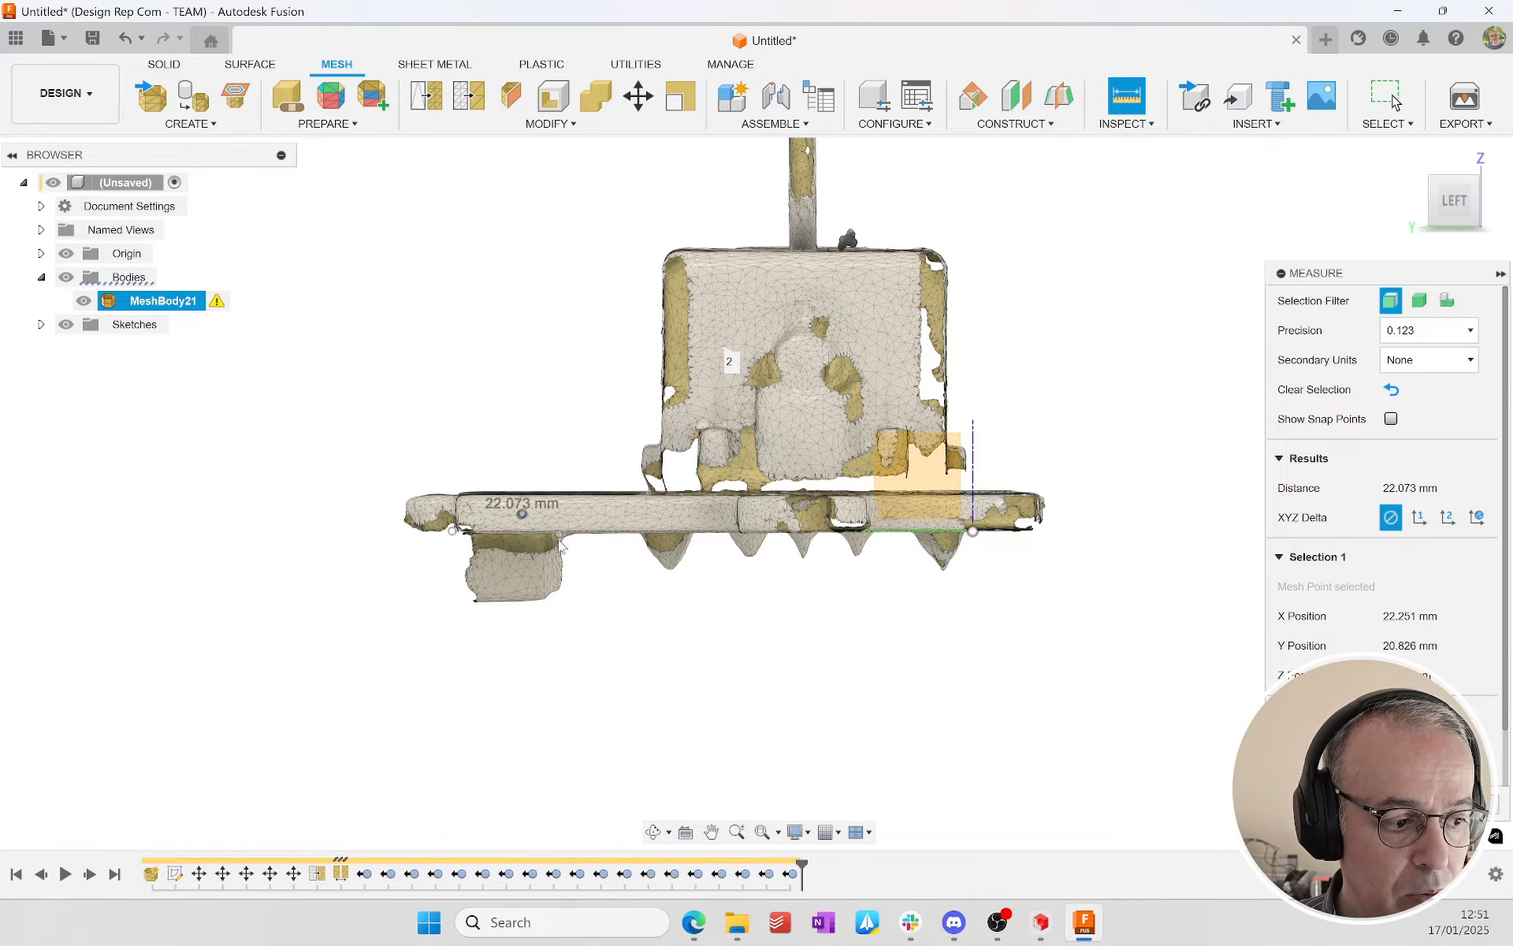
pyautogui.keyDown('shift'); pyautogui.moveTo(895, 546); pyautogui.dragTo(1245, 709, button='middle'); pyautogui.keyUp('shift')
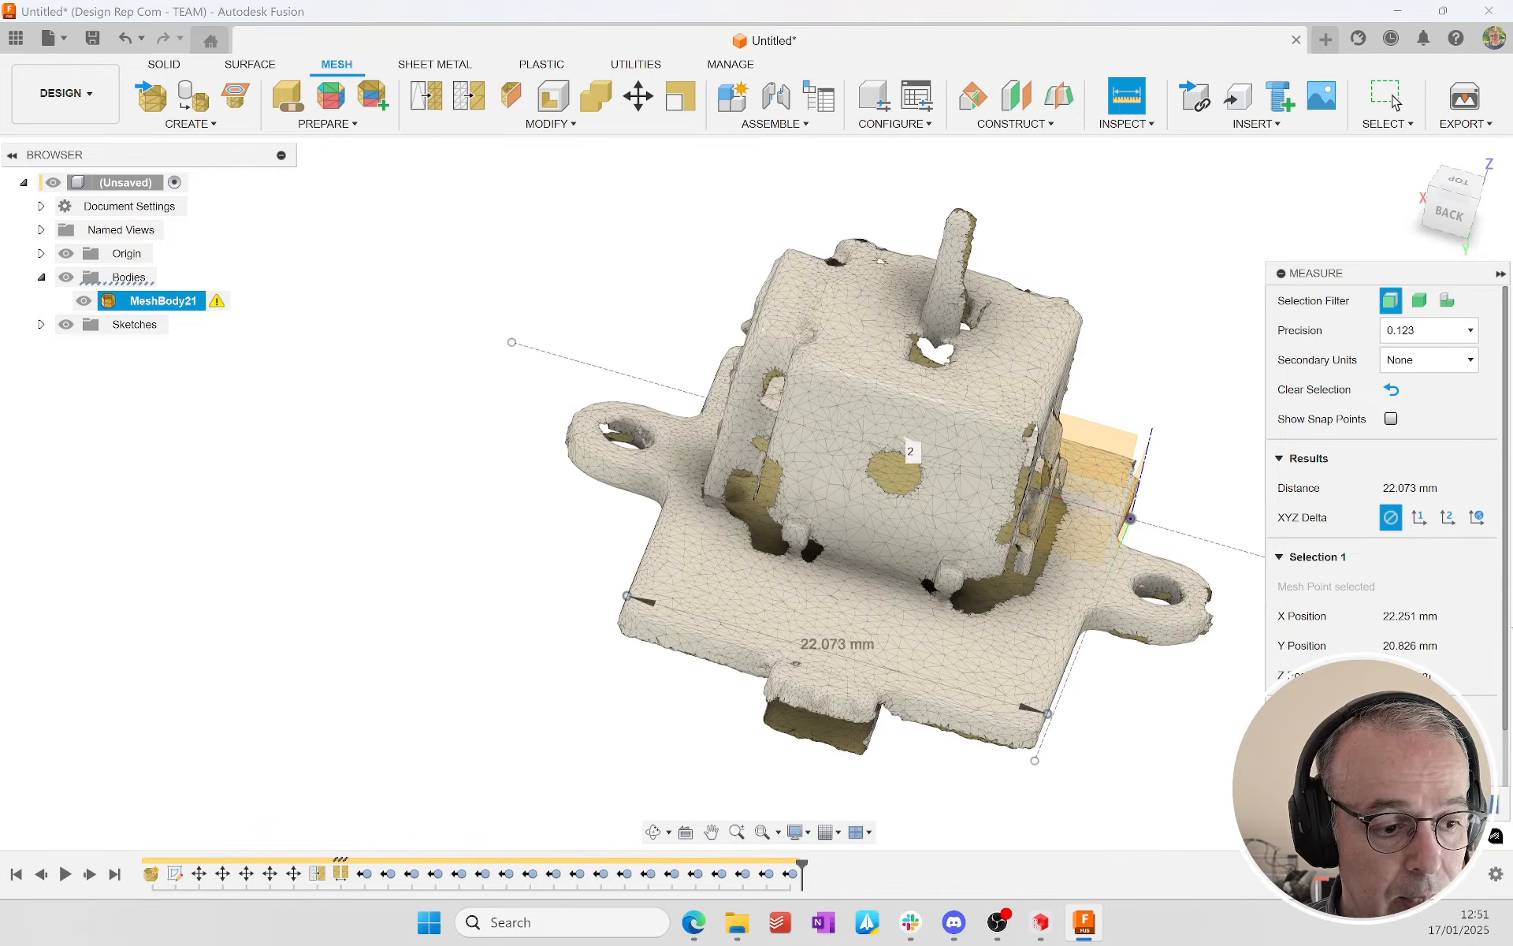
pyautogui.press('Escape')
pyautogui.keyDown('shift'); pyautogui.moveTo(891, 576); pyautogui.dragTo(1025, 595, button='middle'); pyautogui.keyUp('shift')
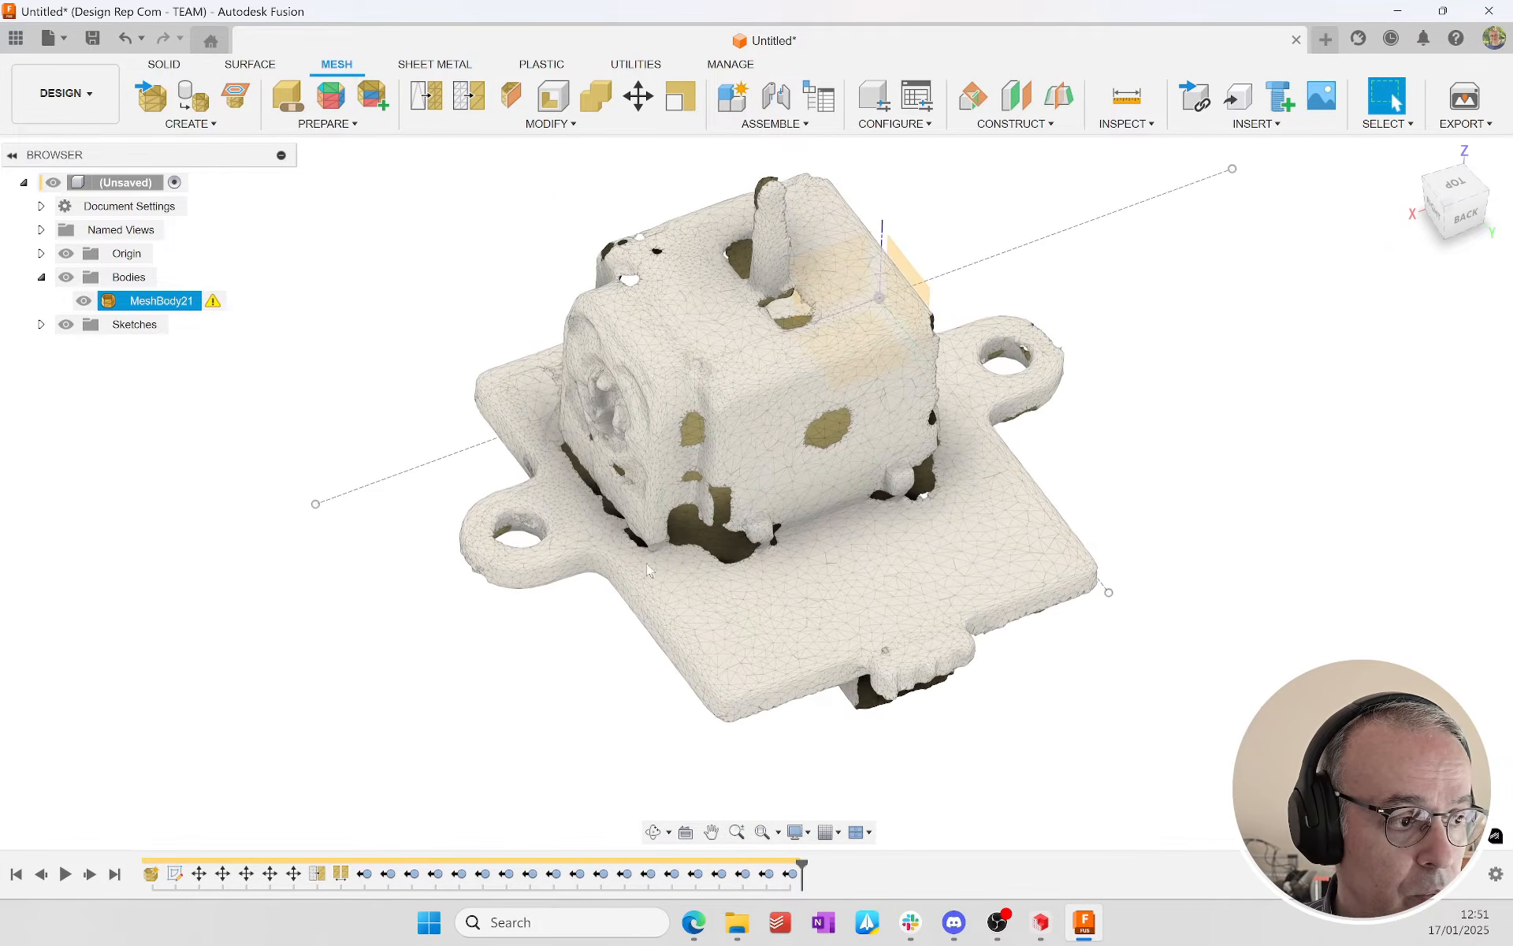
# Step: Start a new solid-modelling sketch on the horizontal XY origin plane, working from the underside of the base plate
pyautogui.click(162, 63)
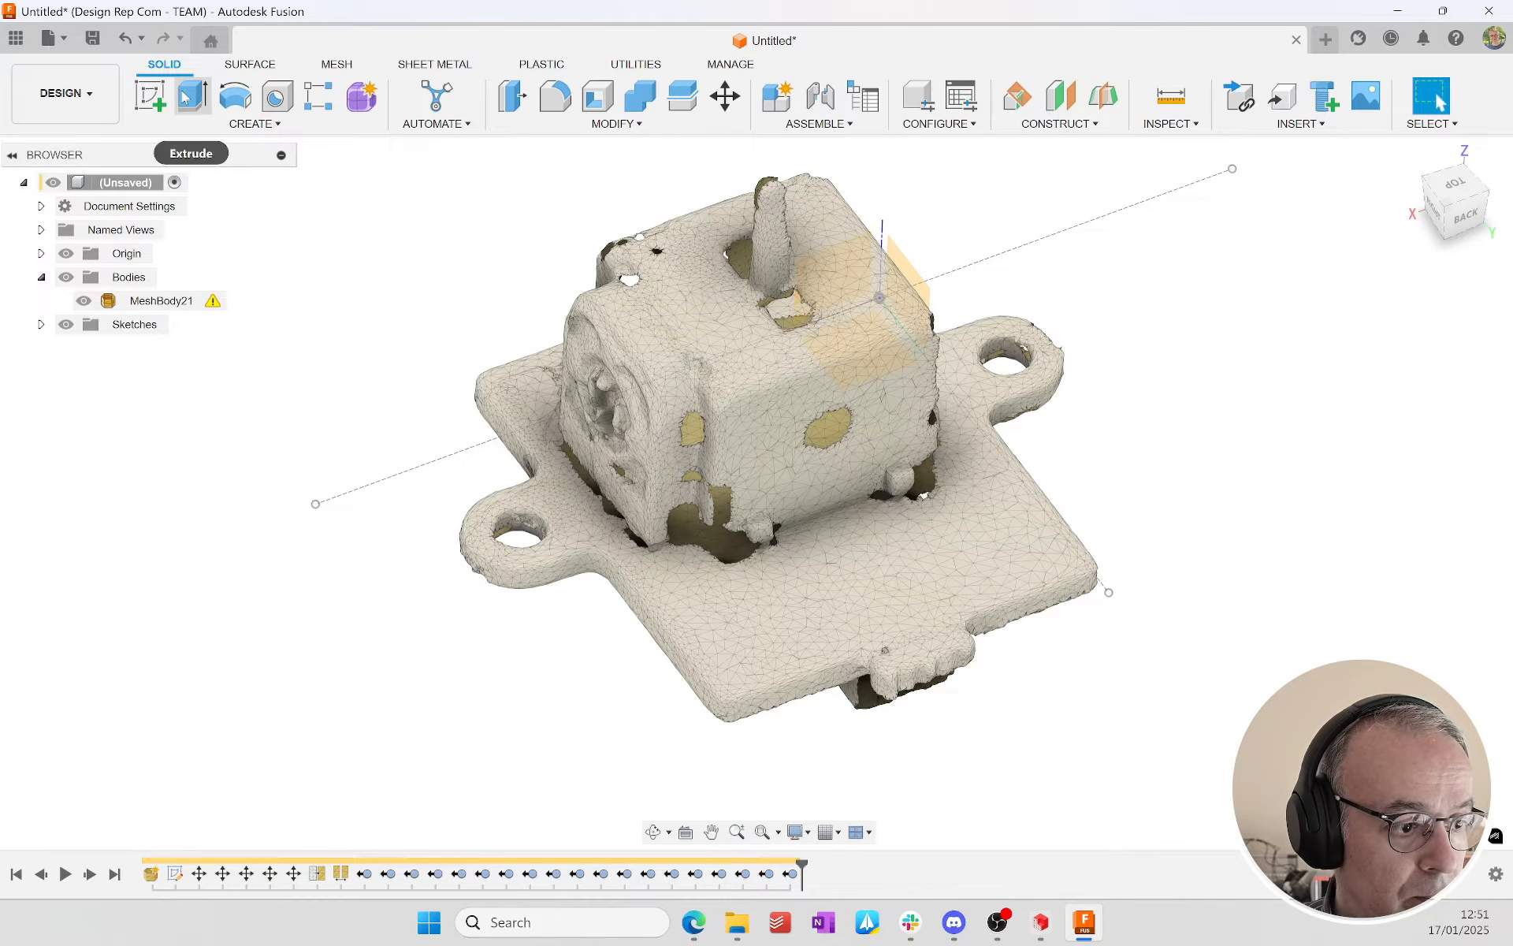
pyautogui.click(150, 98)
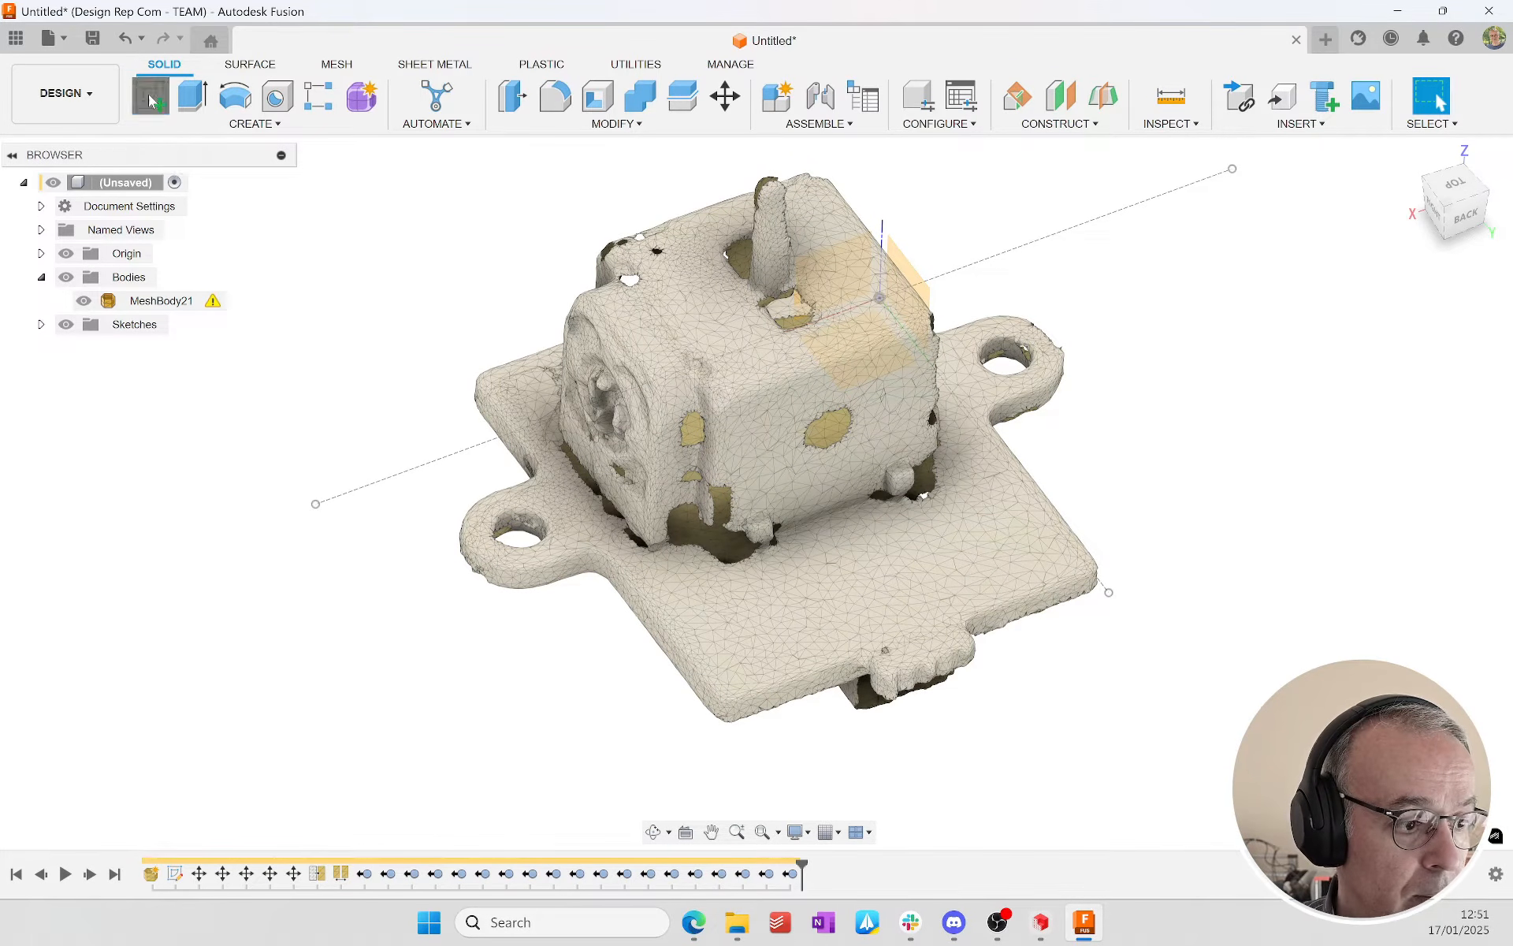
pyautogui.keyDown('shift'); pyautogui.moveTo(970, 544); pyautogui.dragTo(996, 671, button='middle'); pyautogui.keyUp('shift')
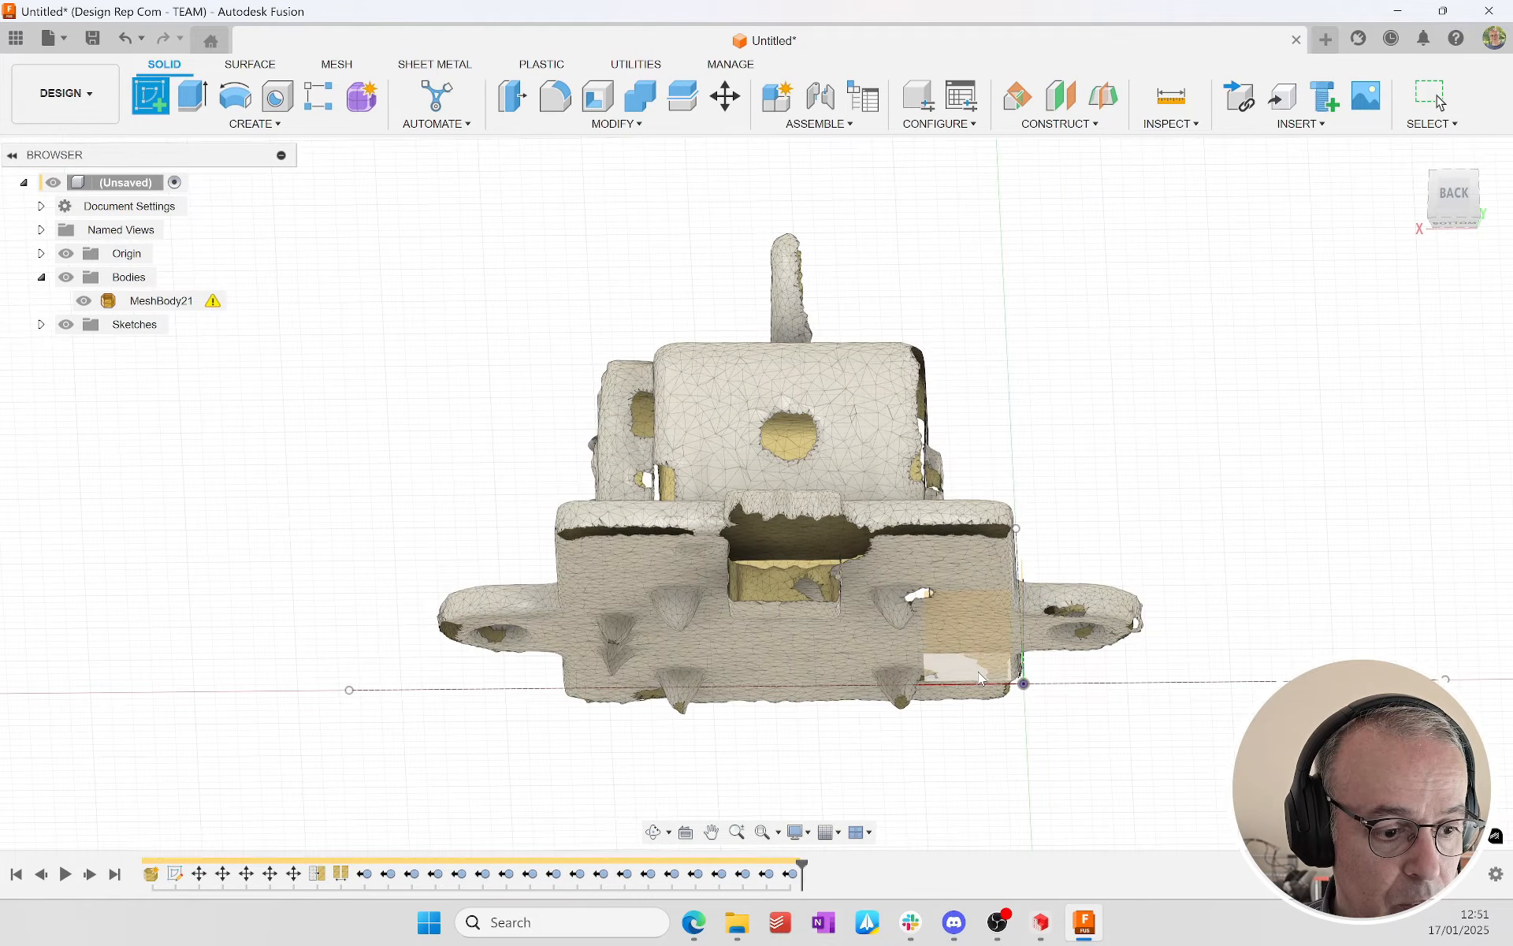
pyautogui.click(979, 676)
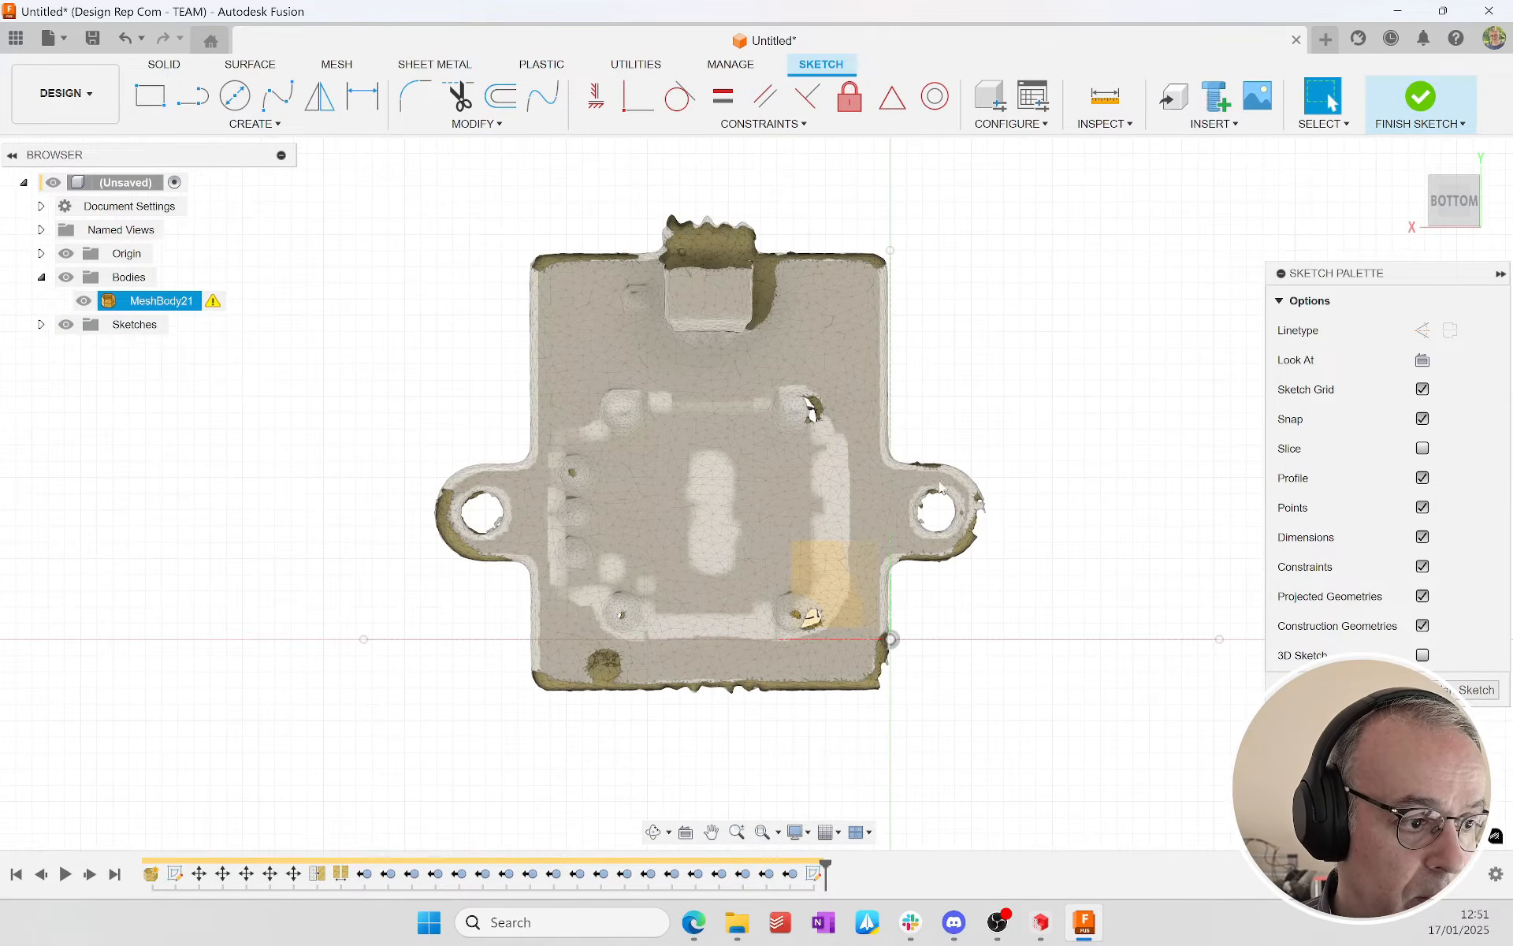
# Step: Sketch a two-point rectangle roughly around the main outline of the base plate, leaving out the two mounting ears
pyautogui.click(544, 275)
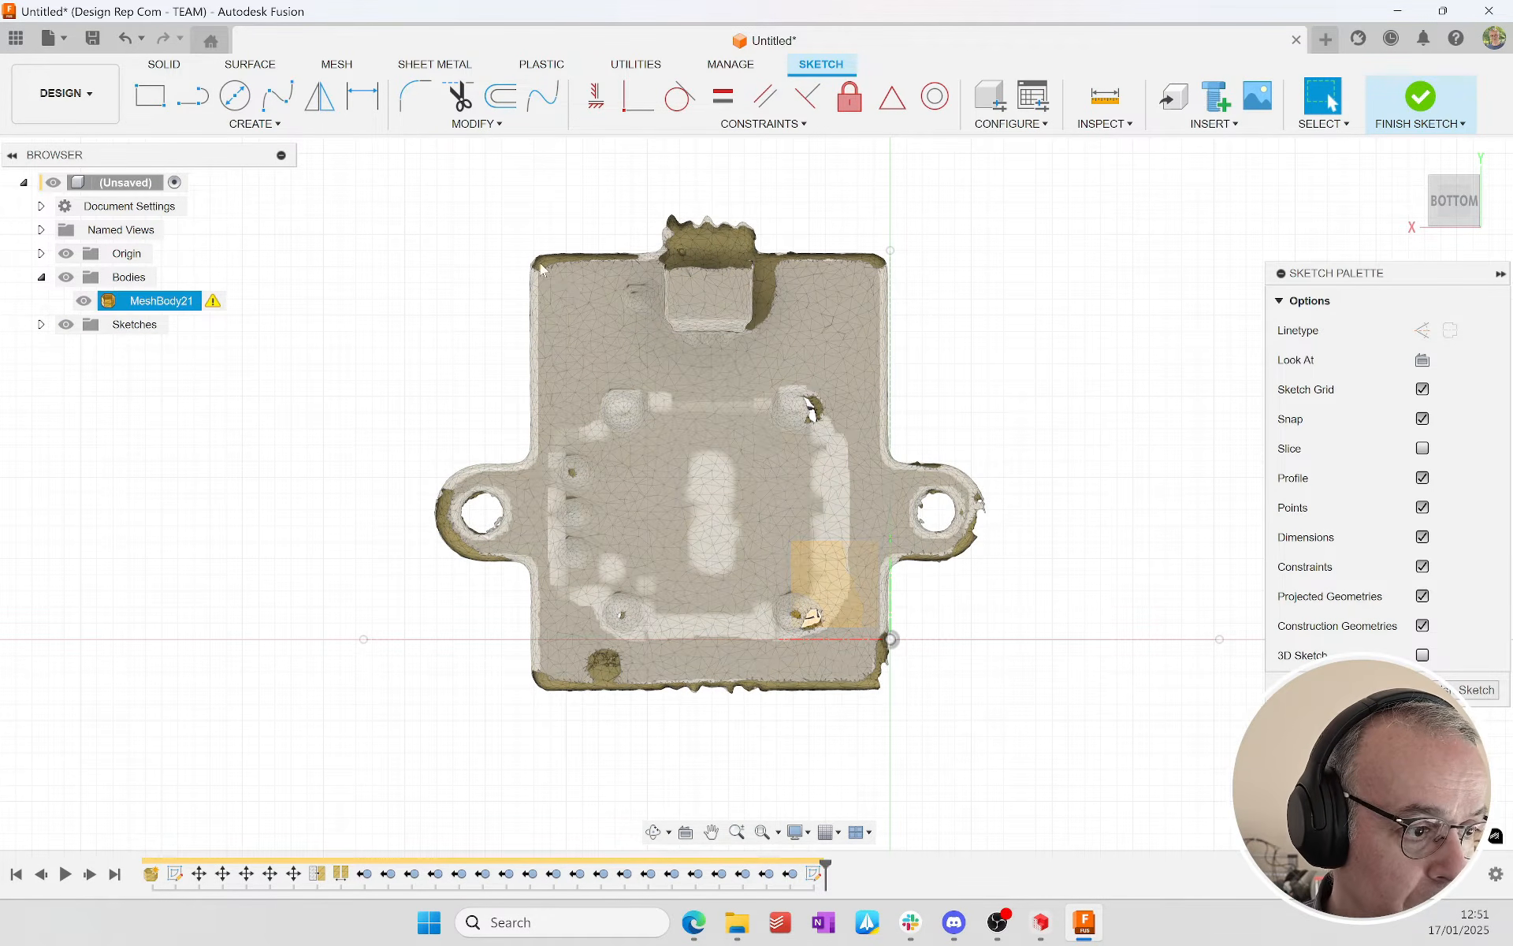
pyautogui.click(152, 96)
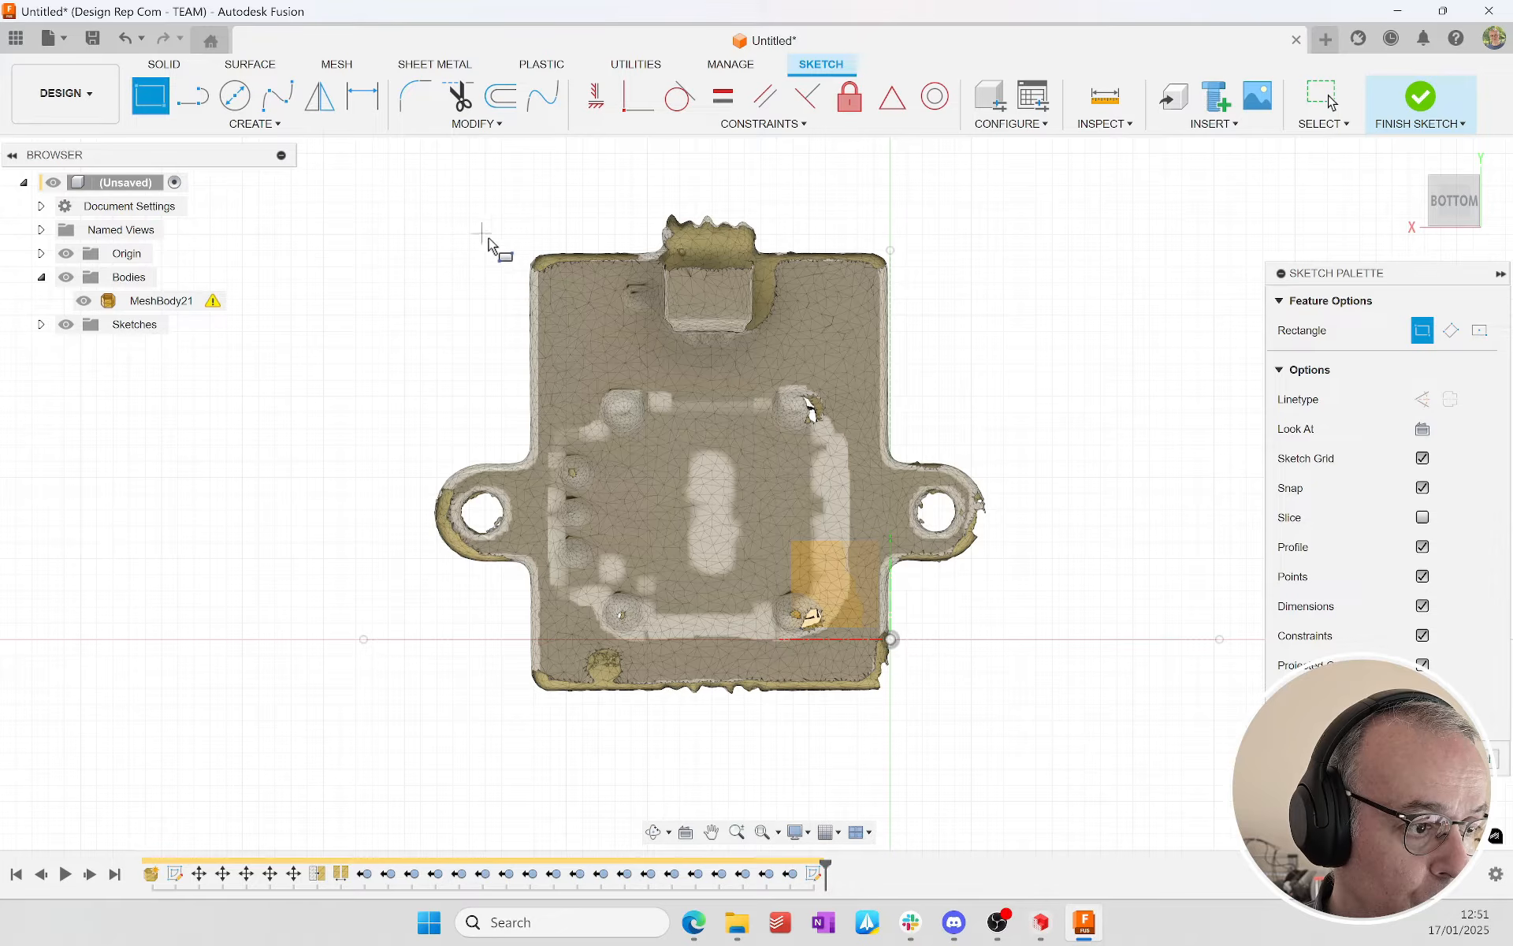
pyautogui.click(530, 255)
pyautogui.click(900, 693)
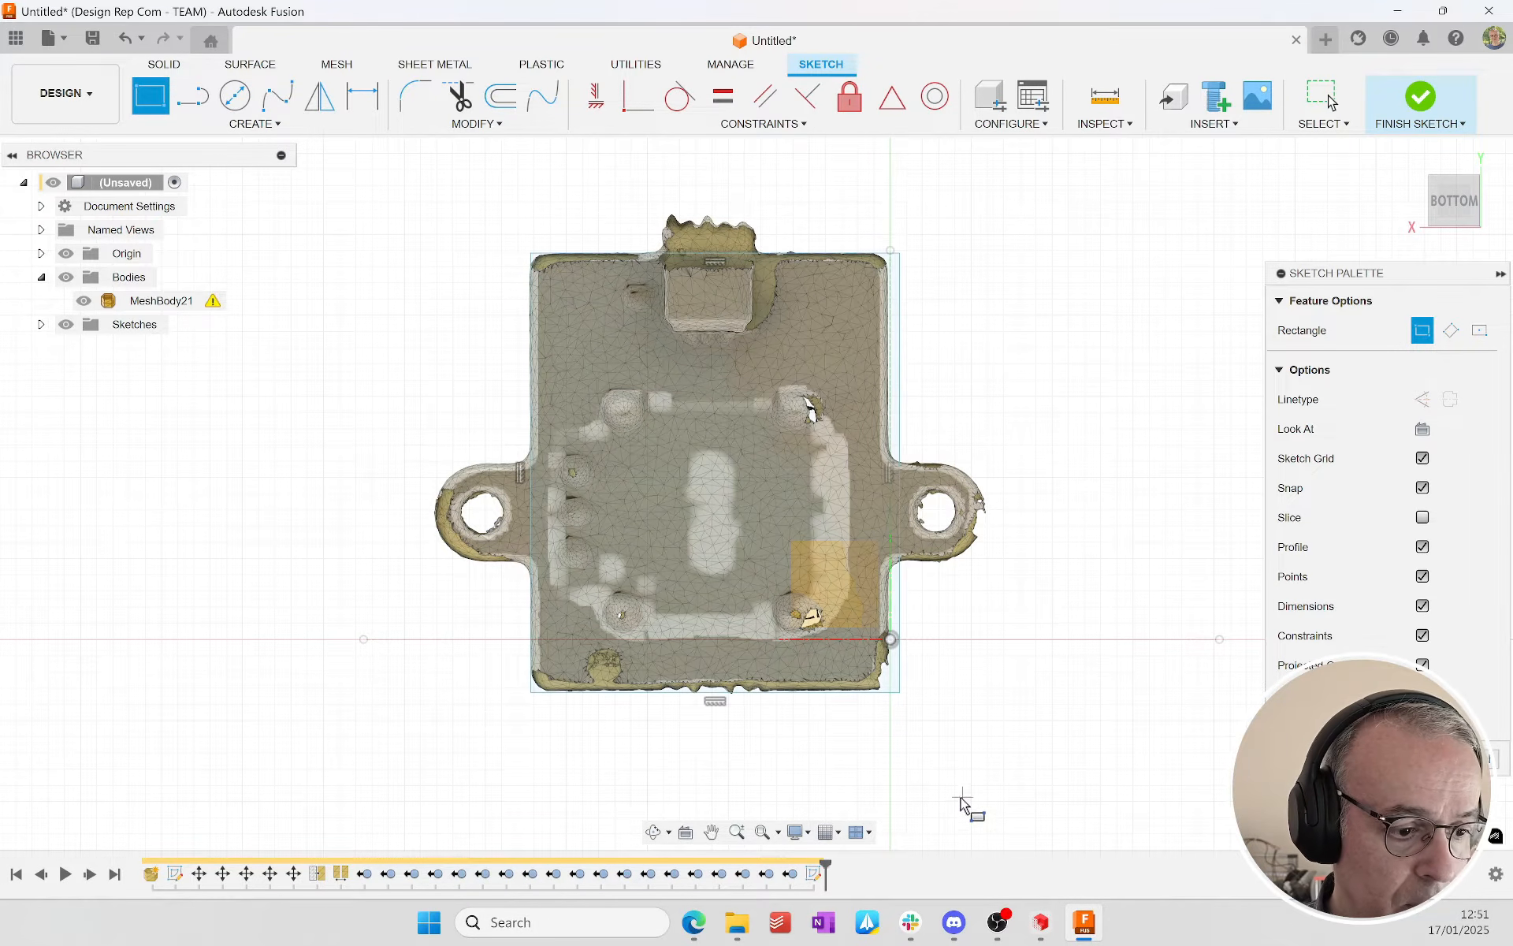
pyautogui.press('Escape')
# Step: Adjust the rectangle's edges to follow the base plate's mesh outline, making it about 22.1 mm wide
pyautogui.scroll(5, 867, 700)
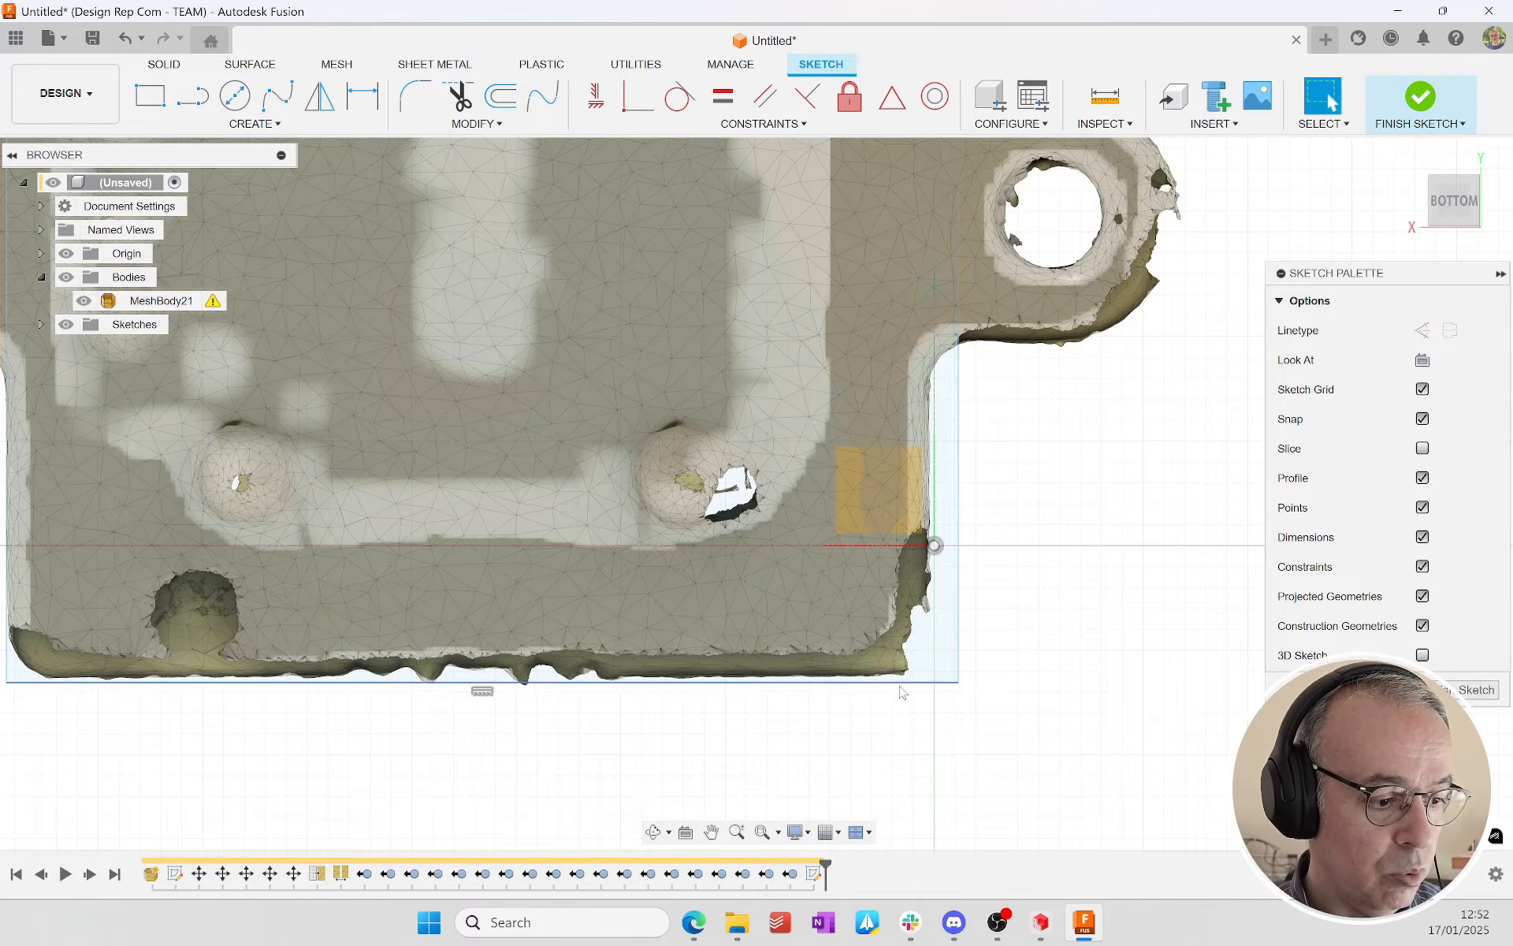
pyautogui.moveTo(915, 686)
pyautogui.mouseDown()
pyautogui.moveTo(907, 621)
pyautogui.moveTo(906, 678)
pyautogui.mouseUp()
pyautogui.moveTo(973, 603); pyautogui.dragTo(939, 599)
pyautogui.scroll(-6, 939, 597)
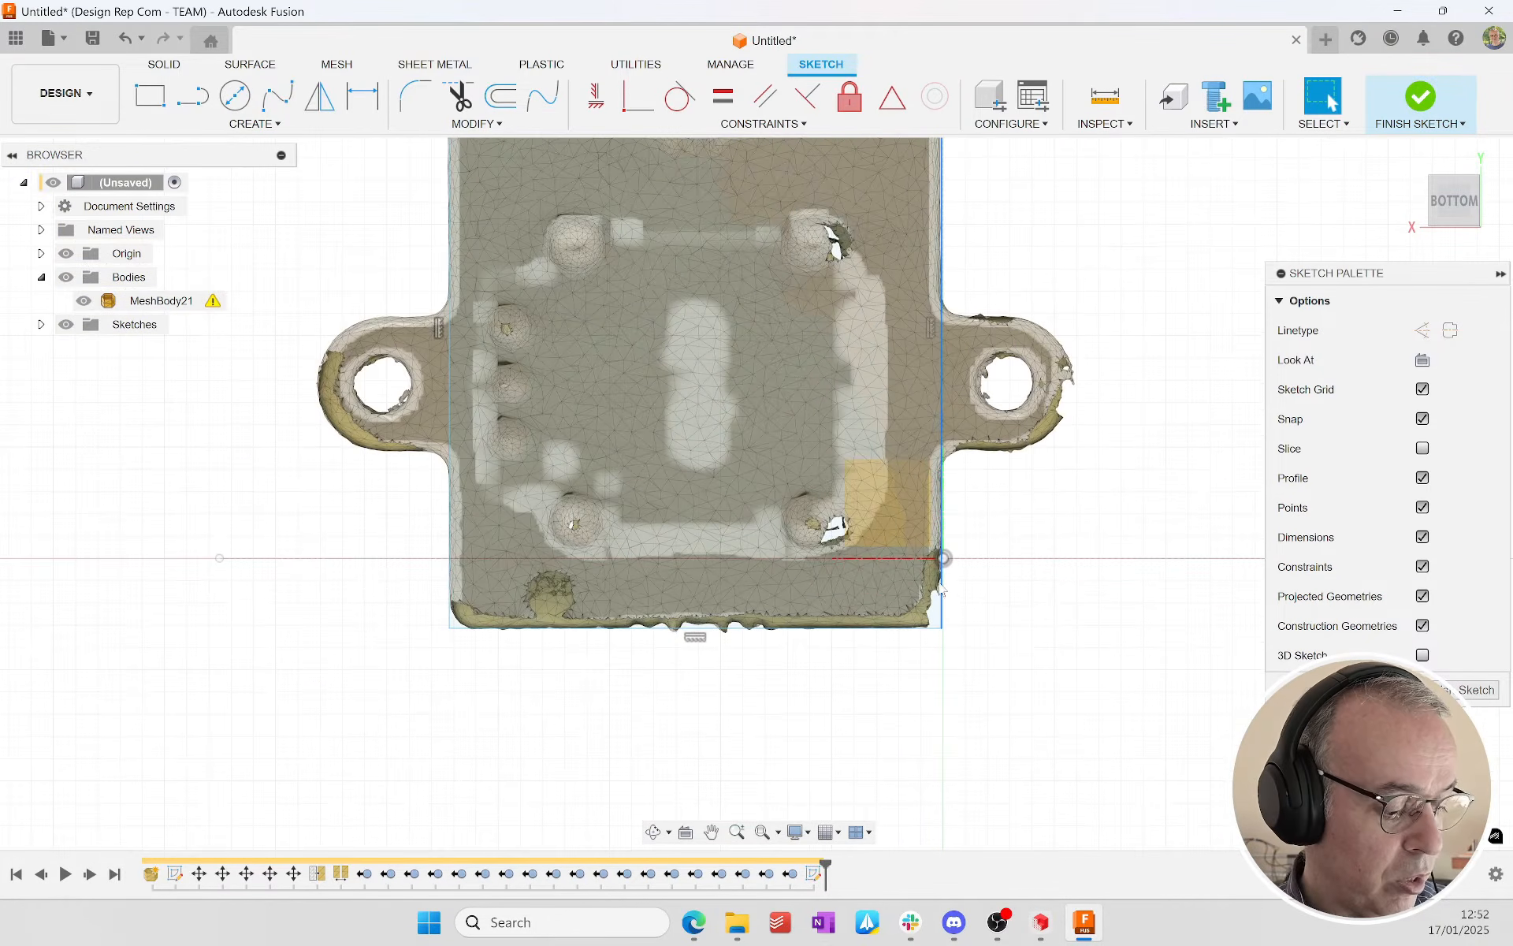
pyautogui.scroll(8, 633, 237)
pyautogui.moveTo(635, 506); pyautogui.dragTo(646, 506)
pyautogui.scroll(-6, 755, 487)
pyautogui.scroll(4, 1031, 311)
pyautogui.moveTo(1038, 320); pyautogui.dragTo(1027, 324)
pyautogui.scroll(-4, 989, 369)
pyautogui.scroll(6, 1168, 433)
pyautogui.click(1167, 432)
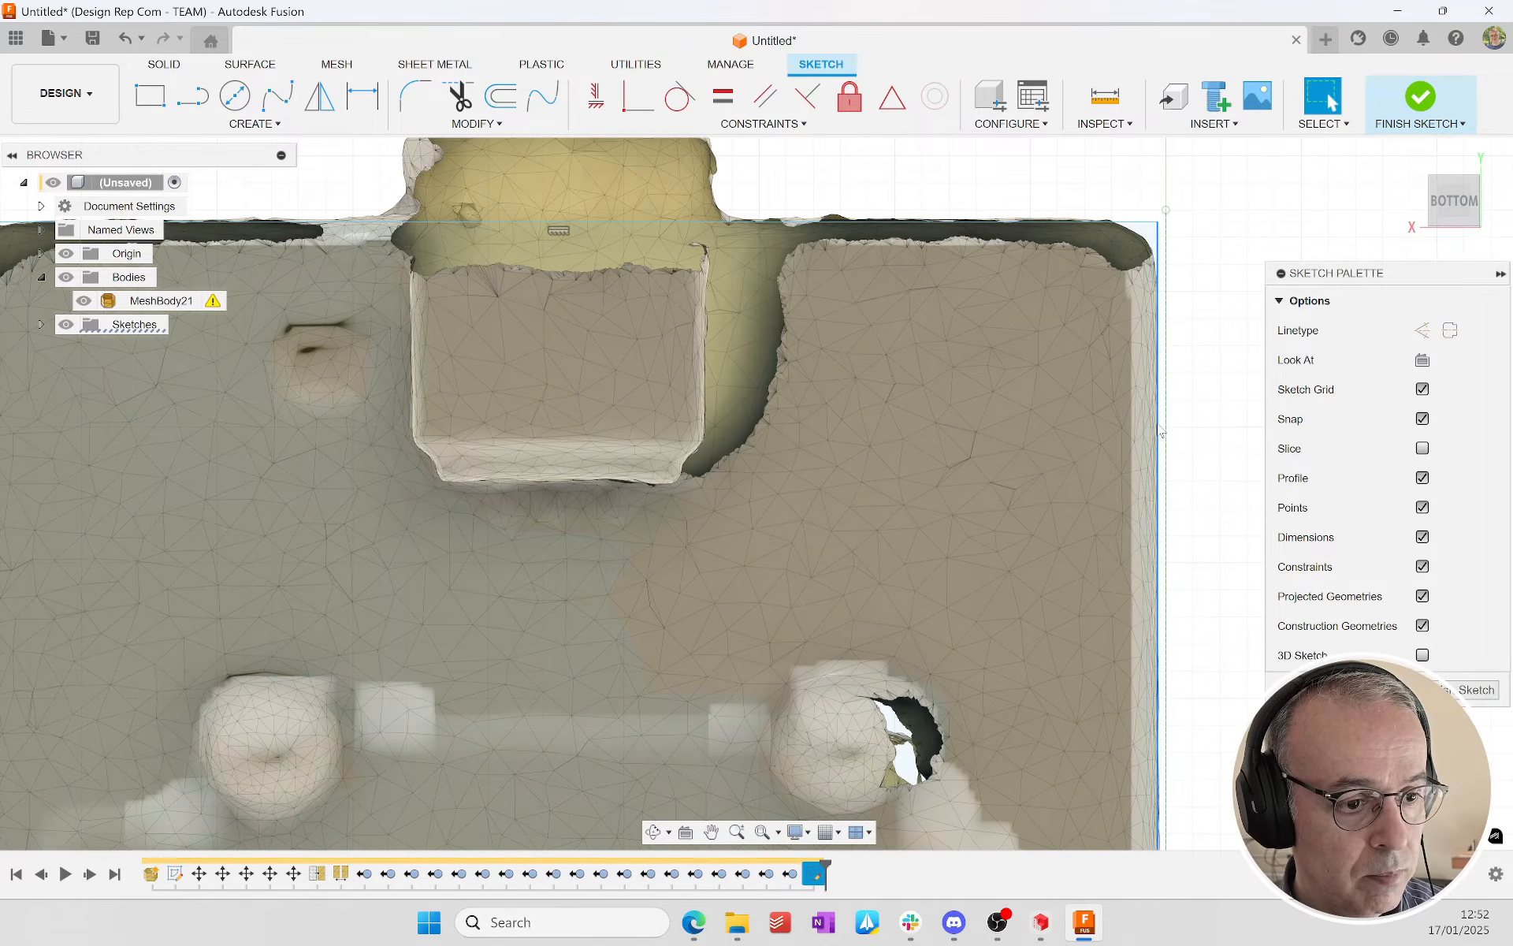
pyautogui.scroll(-5, 1158, 430)
# Step: Dimension the rectangle's width across the base plate and set it to 22 mm
pyautogui.press('d')
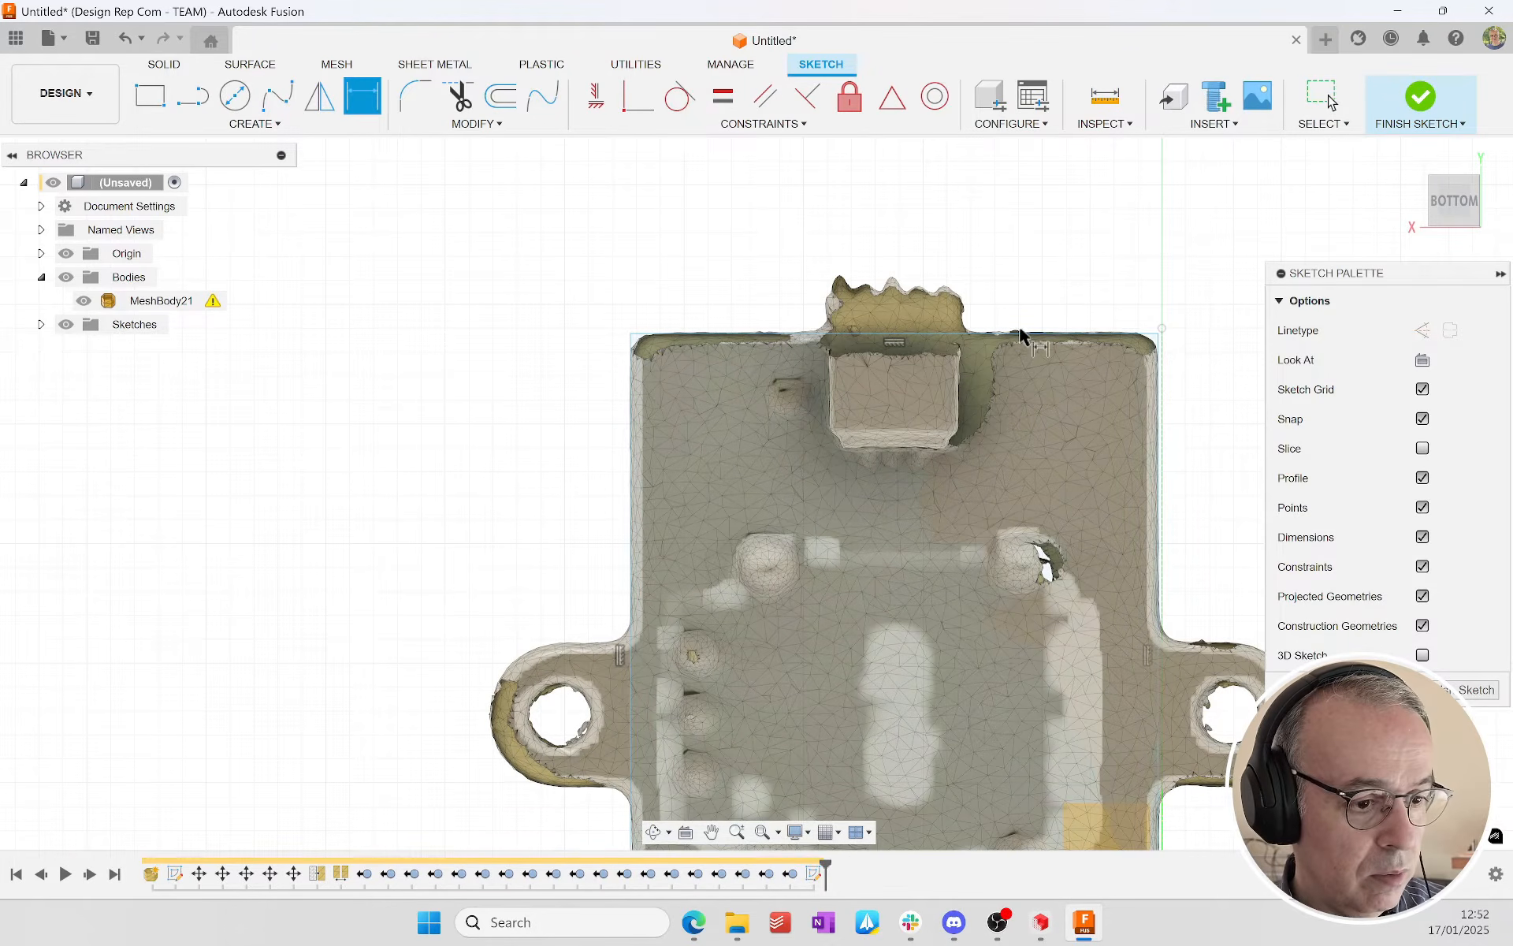
pyautogui.click(1025, 334)
pyautogui.click(978, 237)
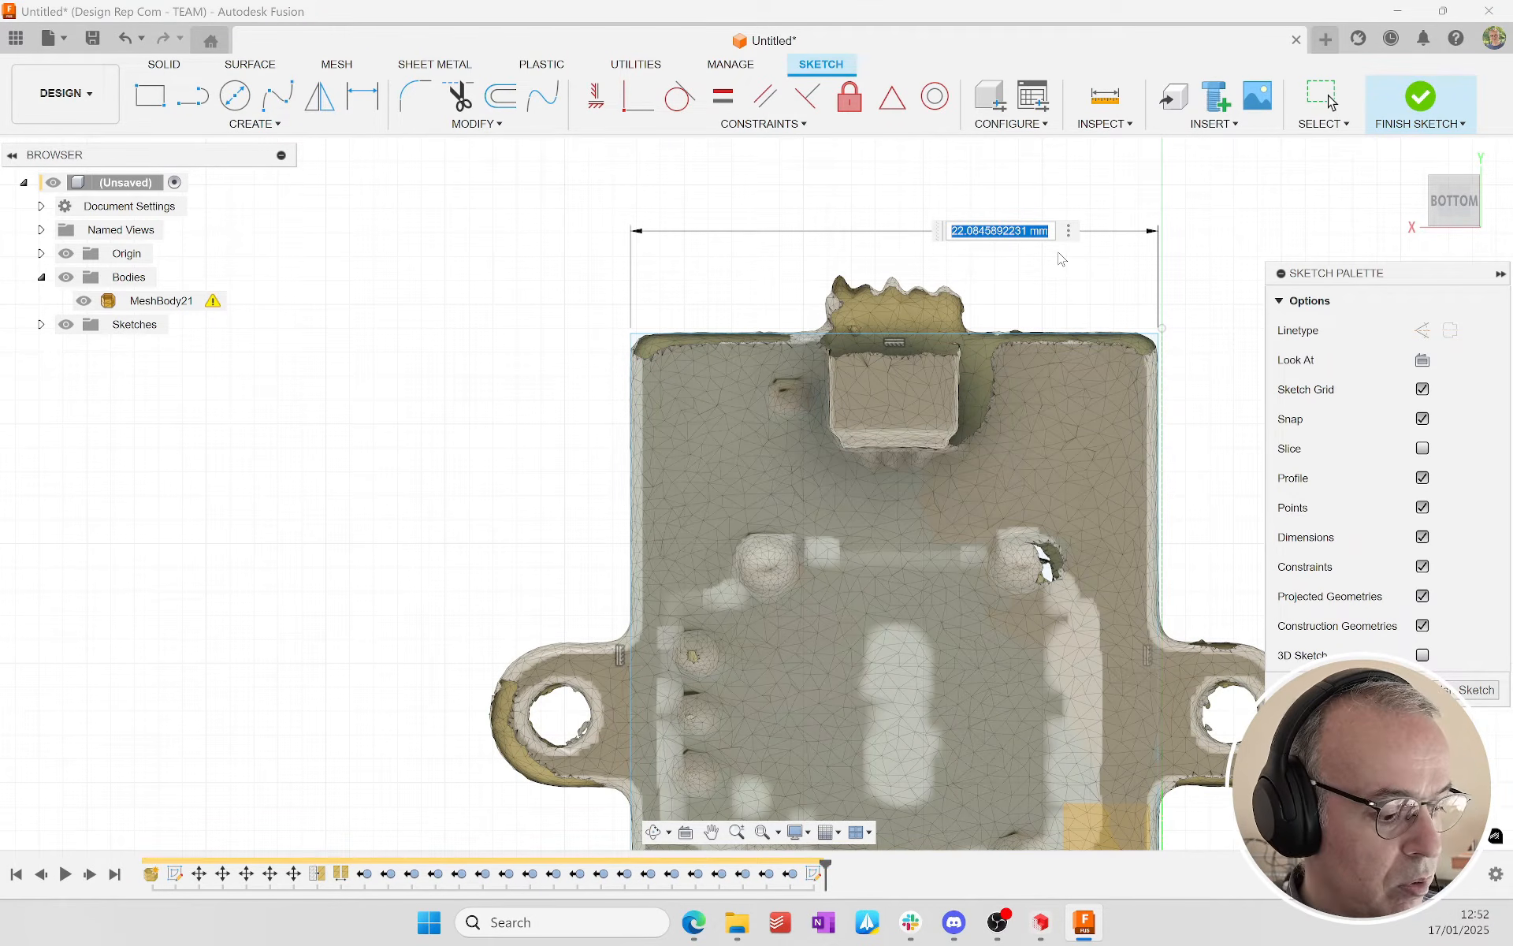
pyautogui.write('22')
pyautogui.press('Return')
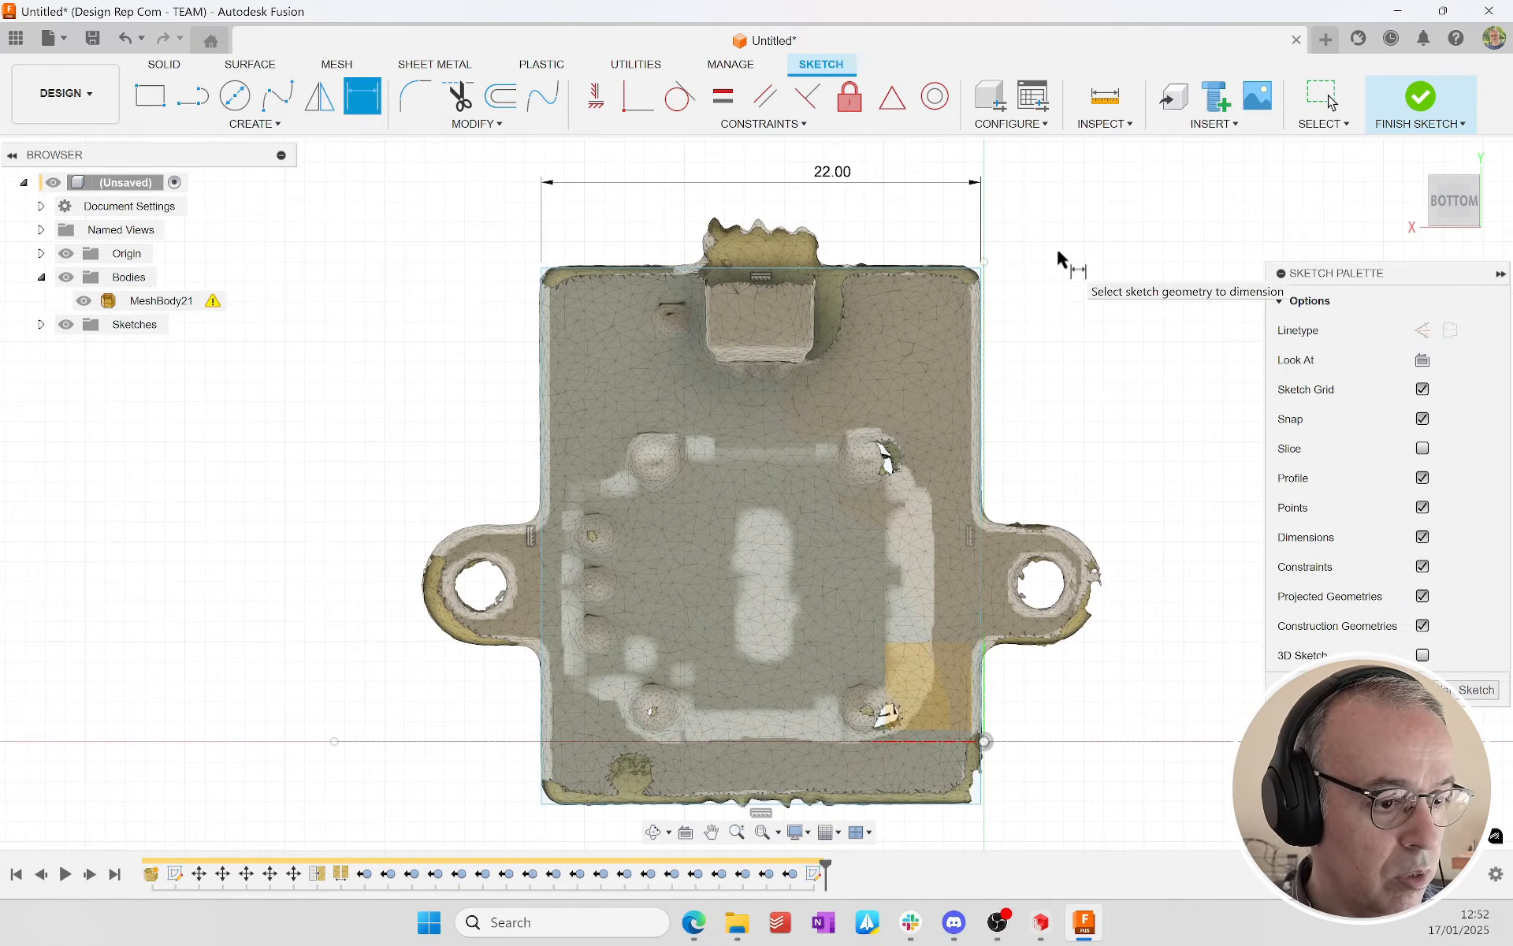
# Step: Shift the rectangle's edge near the protruding connector outward onto the mesh outline, making the rectangle about 26.9 mm long
pyautogui.scroll(5, 641, 310)
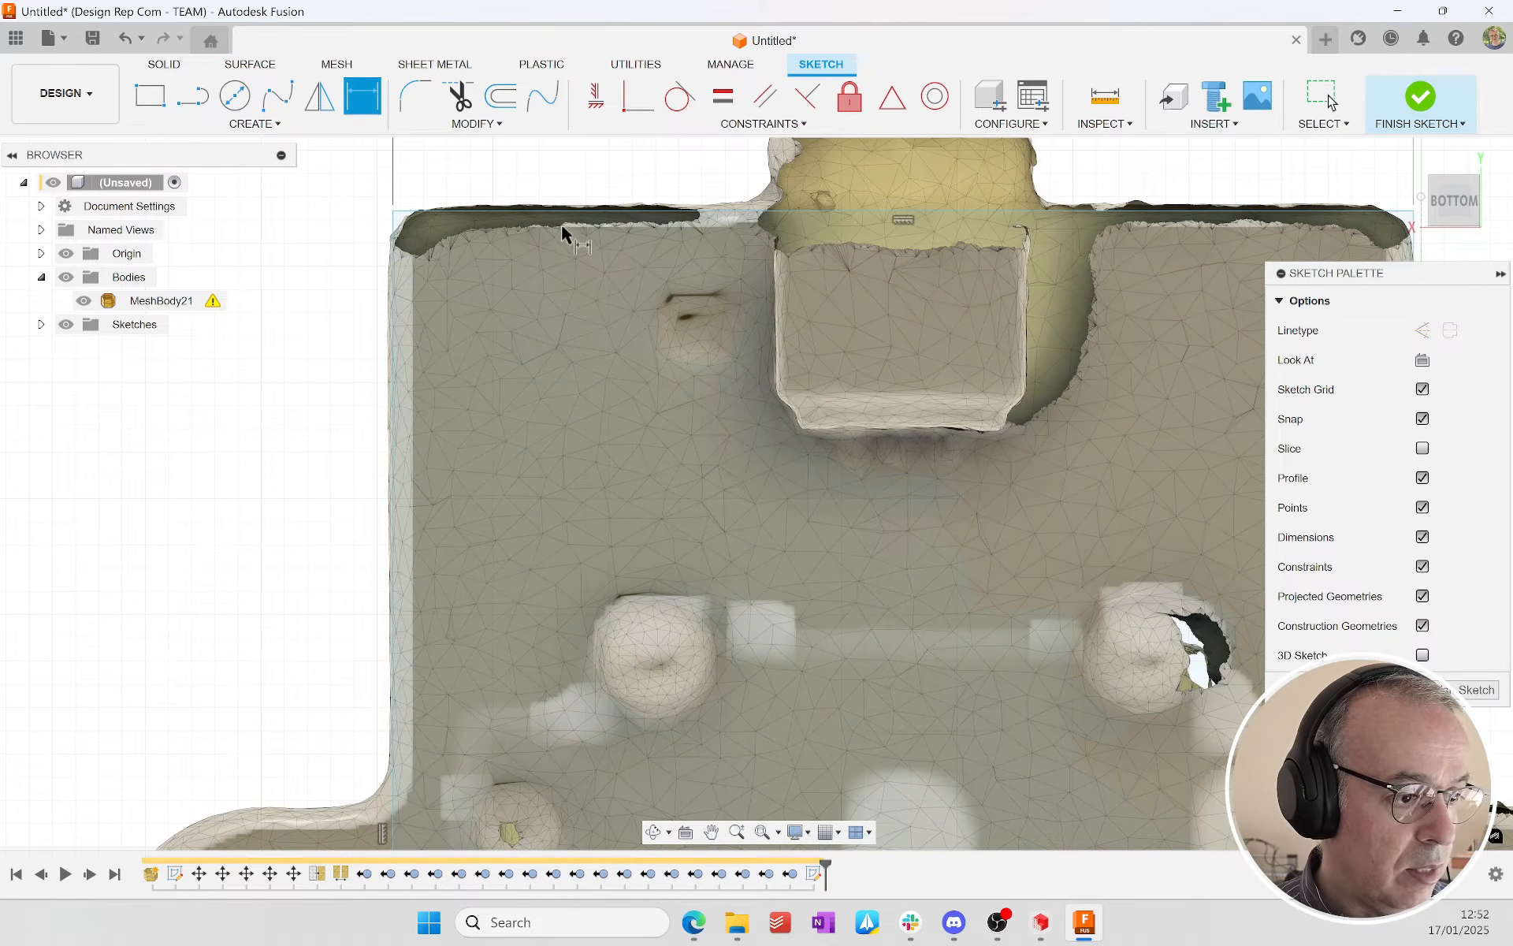
pyautogui.press('Escape')
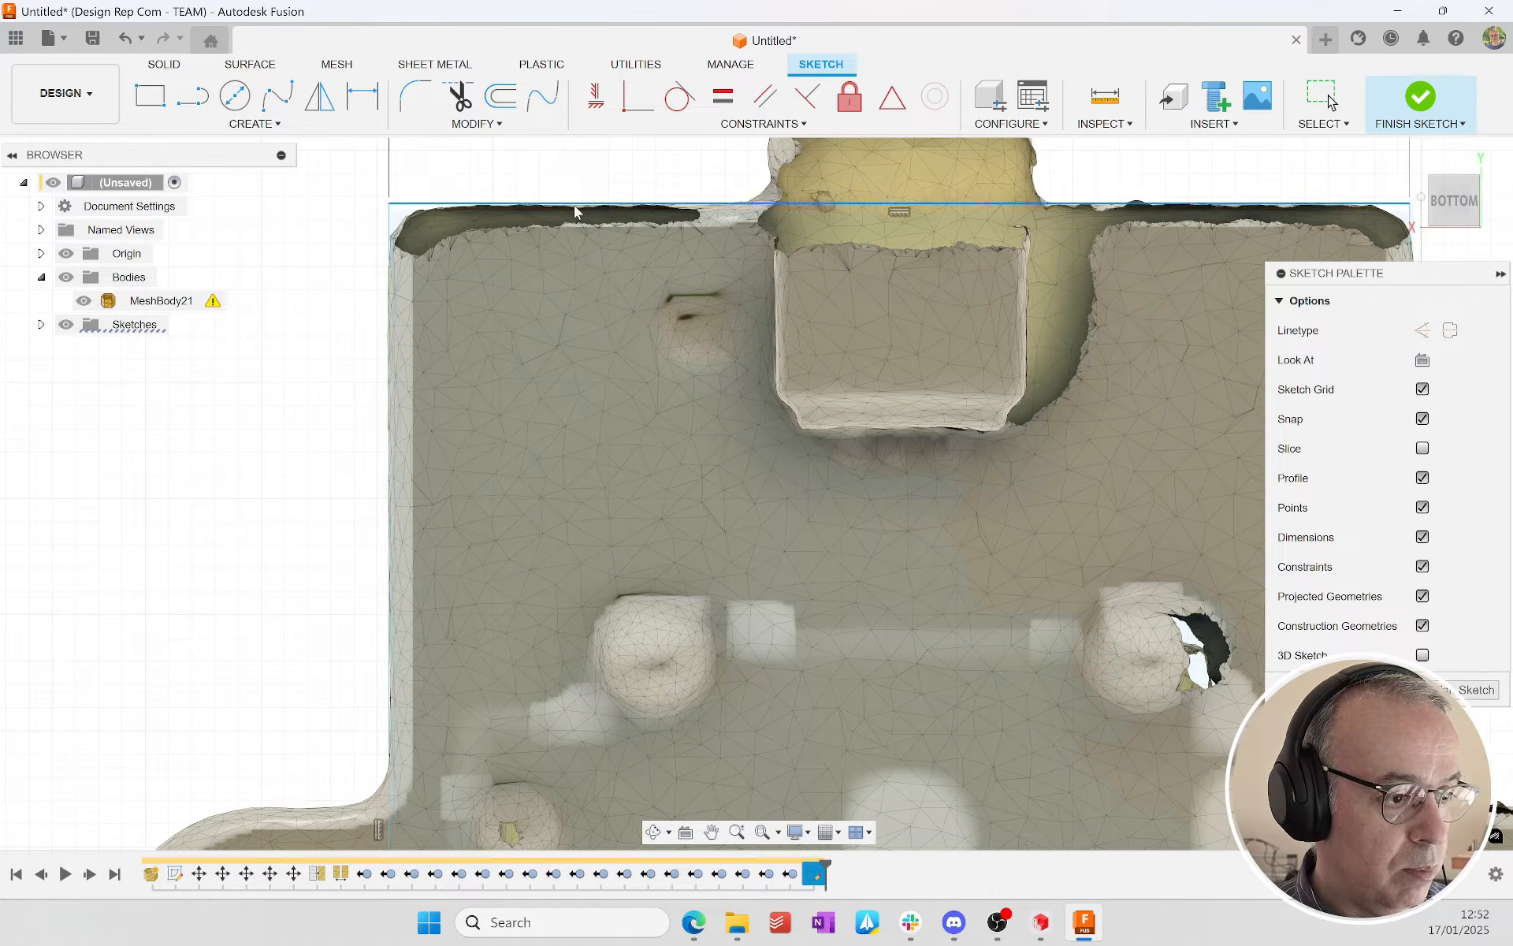
pyautogui.scroll(-5, 636, 460)
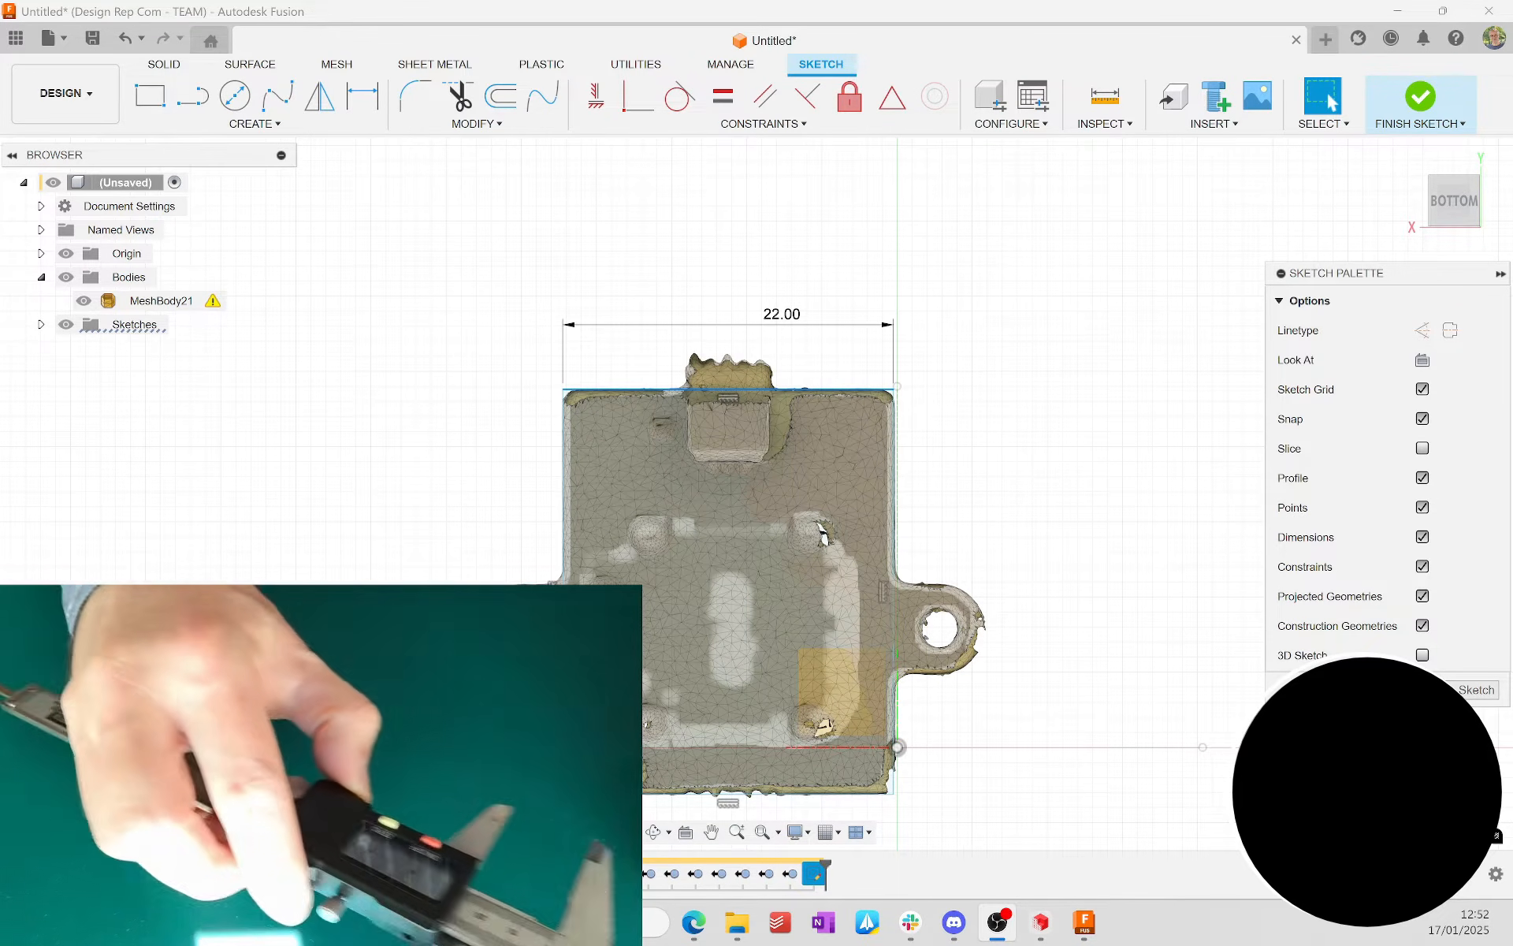
pyautogui.click(993, 454)
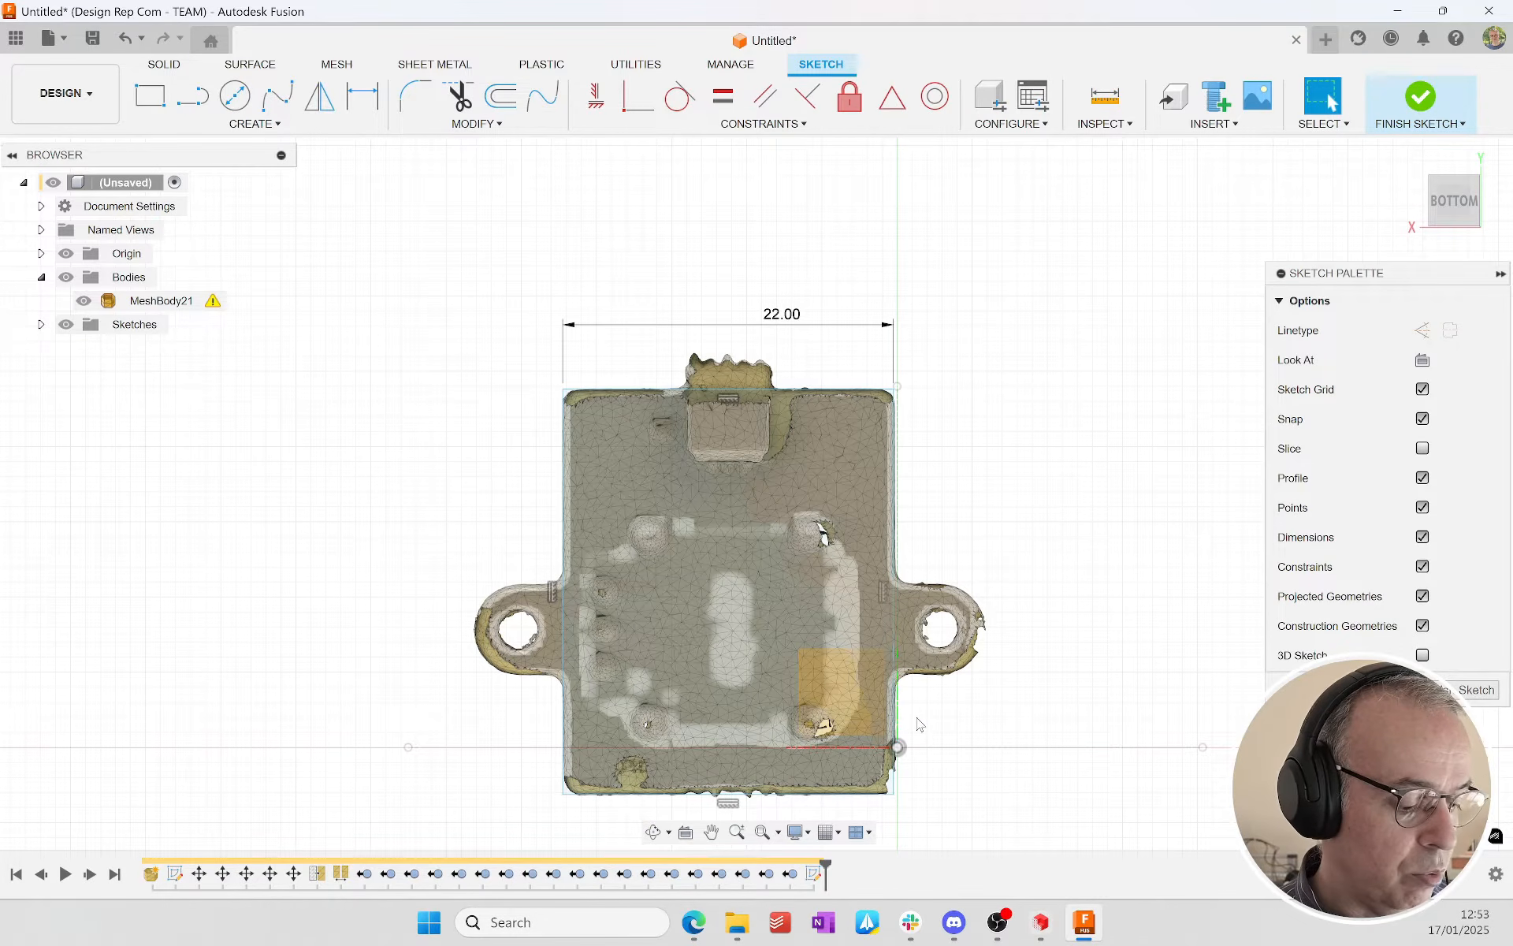
# Step: Dimension the rectangle's length, measured between its edge at the protruding connector and the opposite edge
pyautogui.press('d')
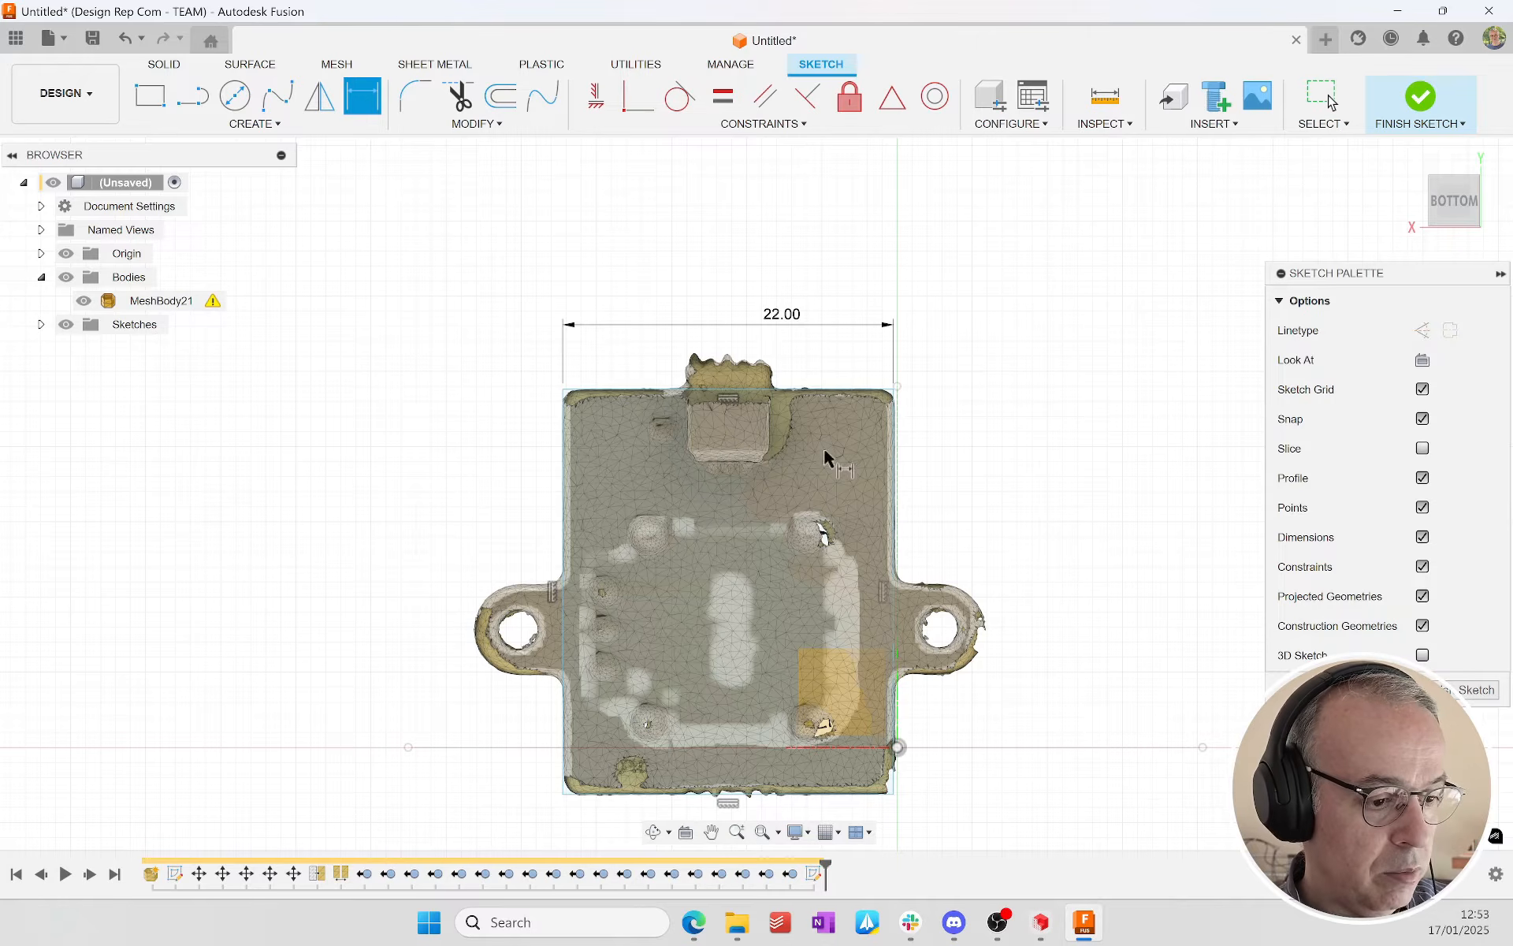
pyautogui.click(838, 391)
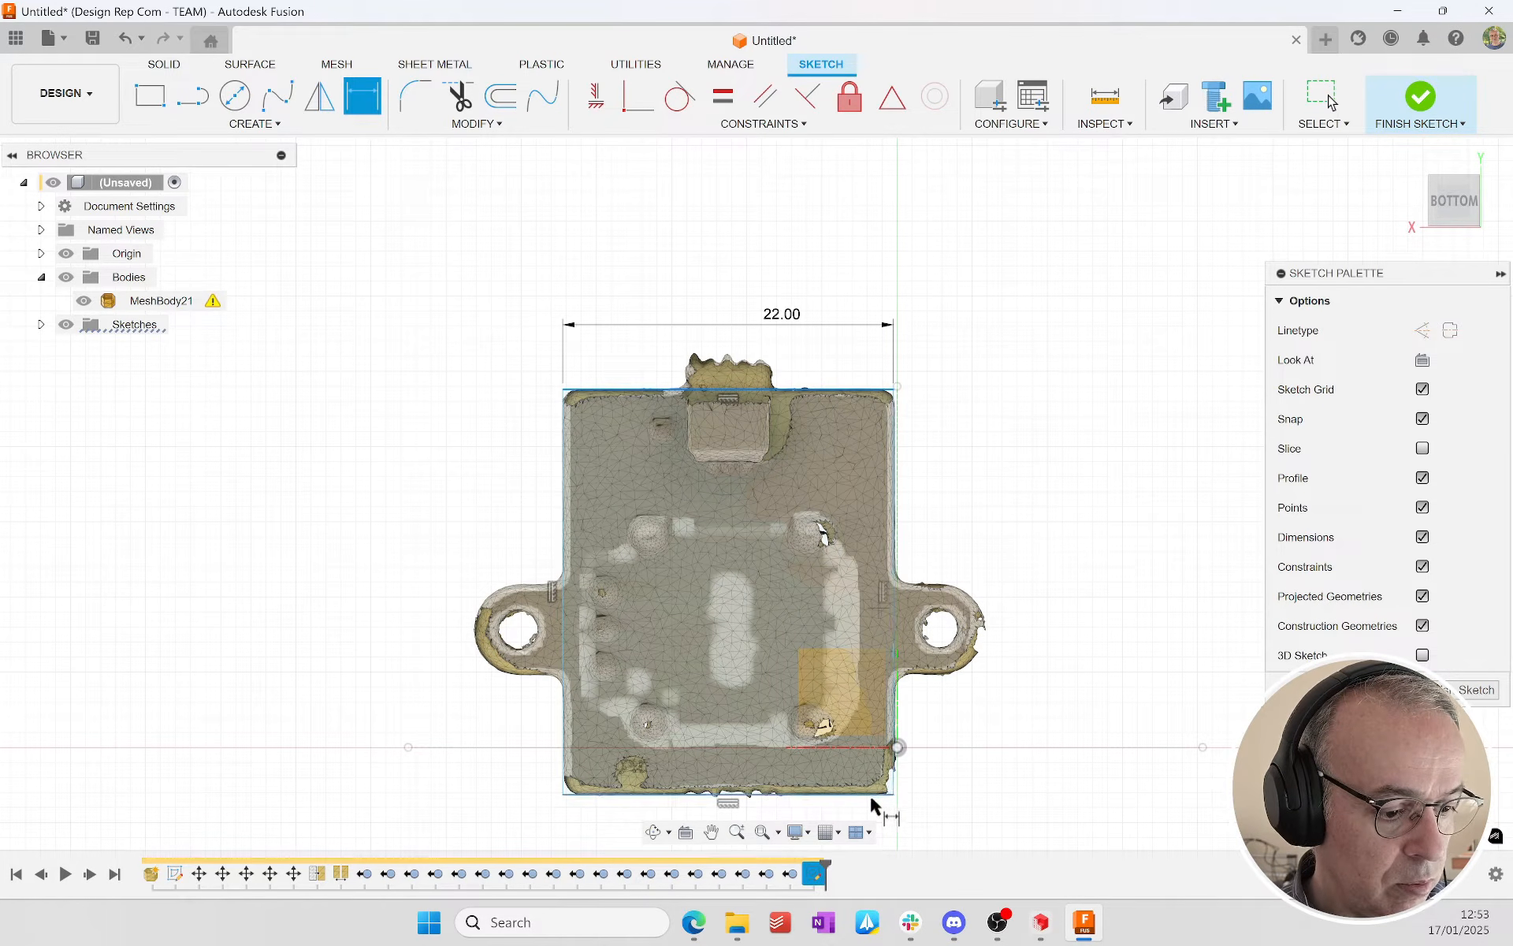
pyautogui.click(1048, 615)
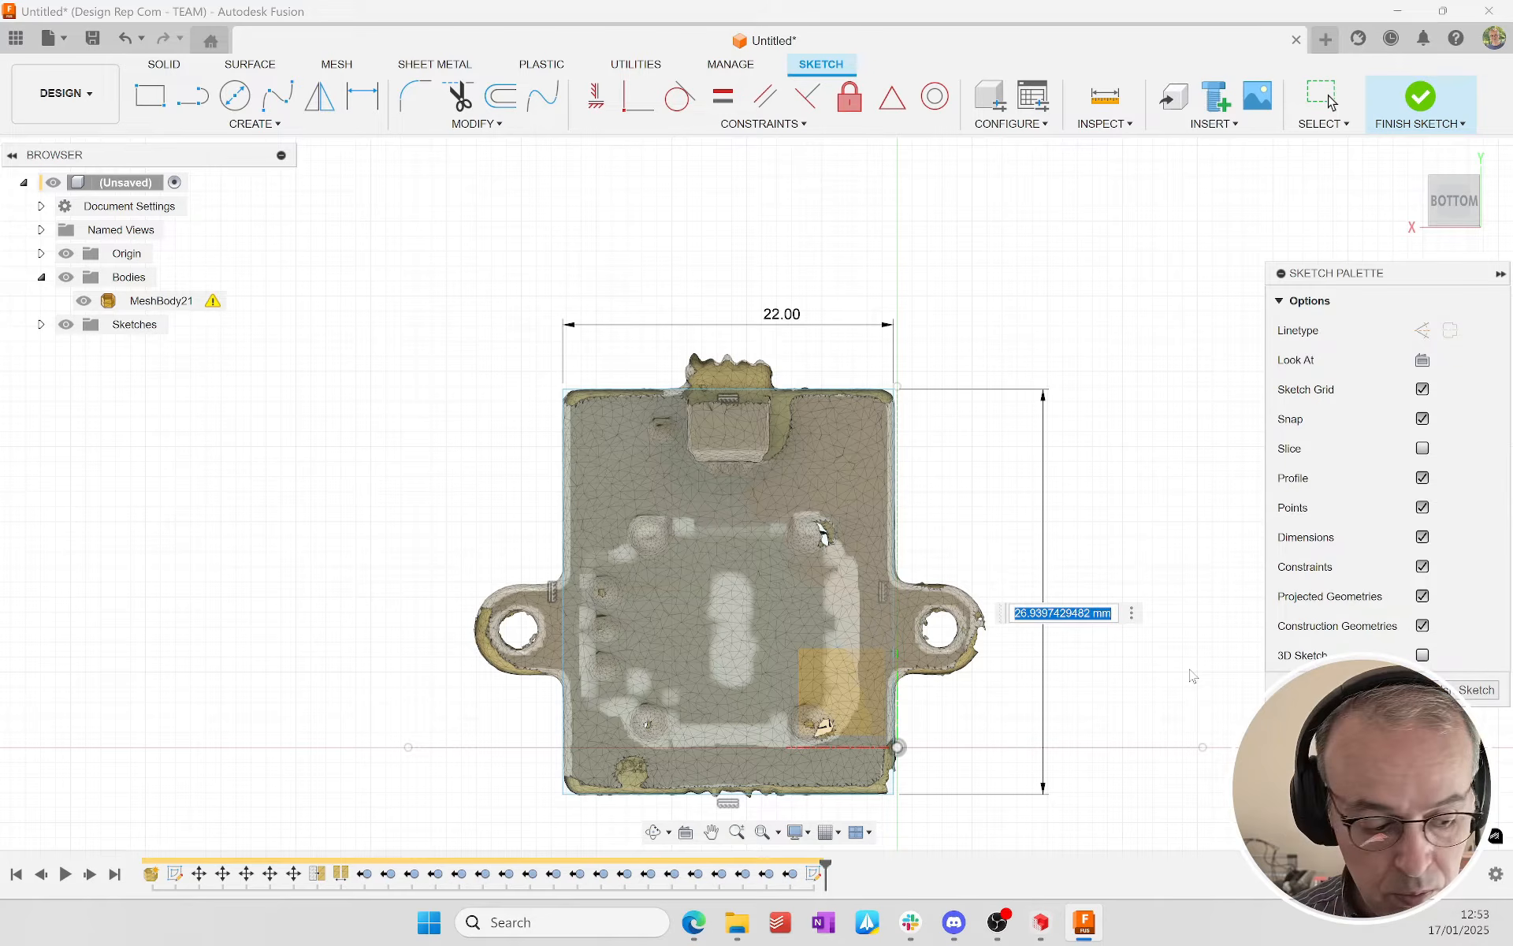
pyautogui.write('27')
pyautogui.press('Return')
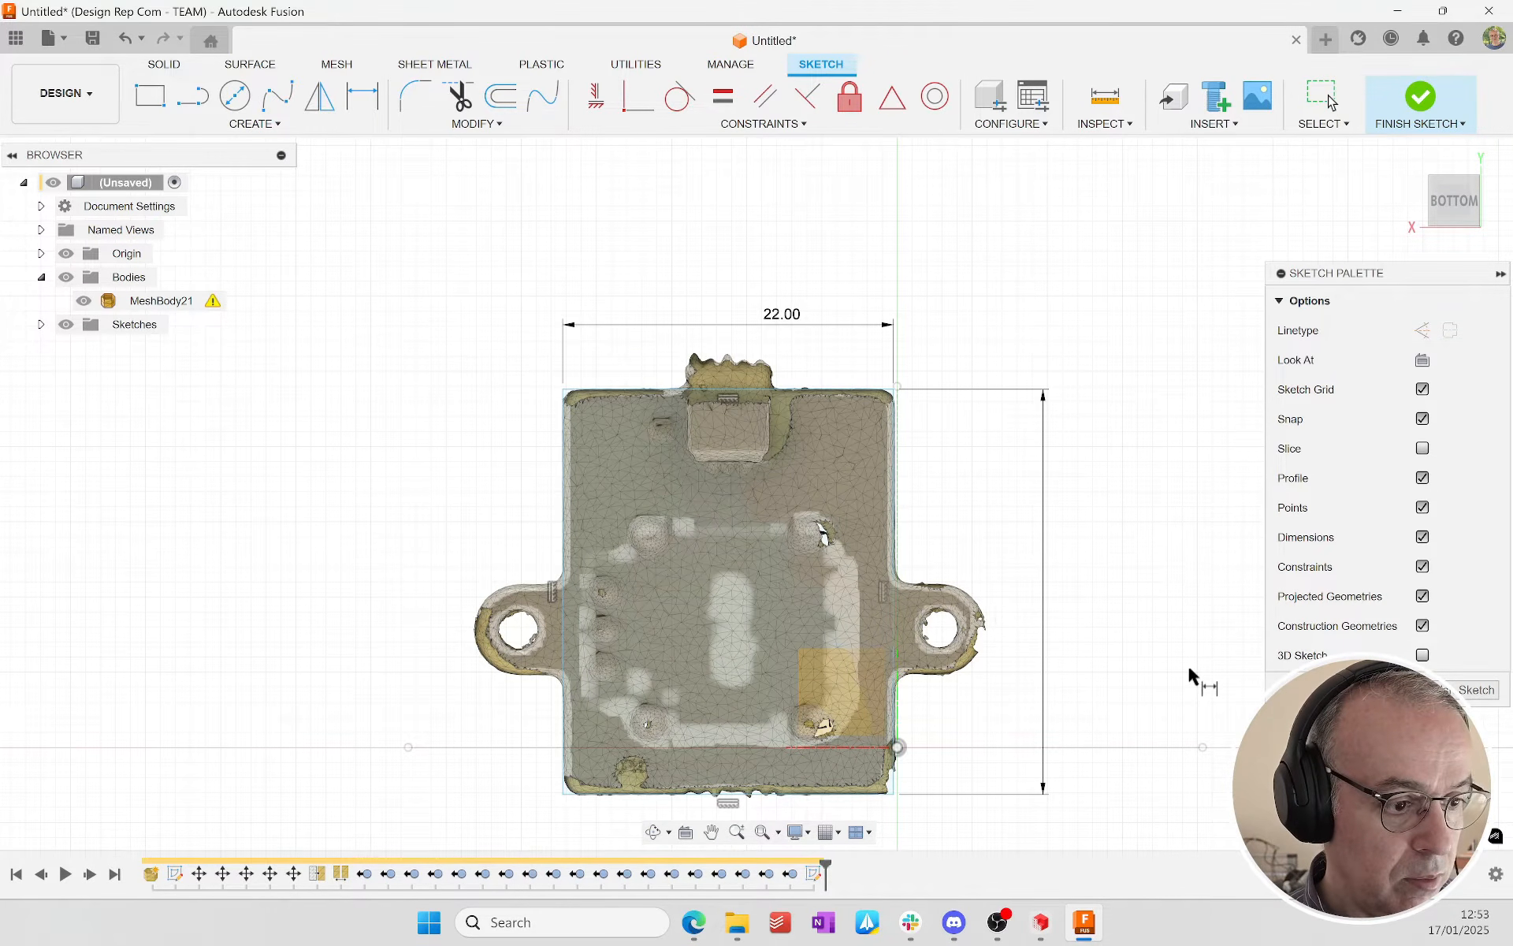
# Step: Fillet the two rectangle corners on the connector side with a 1 mm radius to follow the mesh's rounded corners
pyautogui.scroll(10, 877, 391)
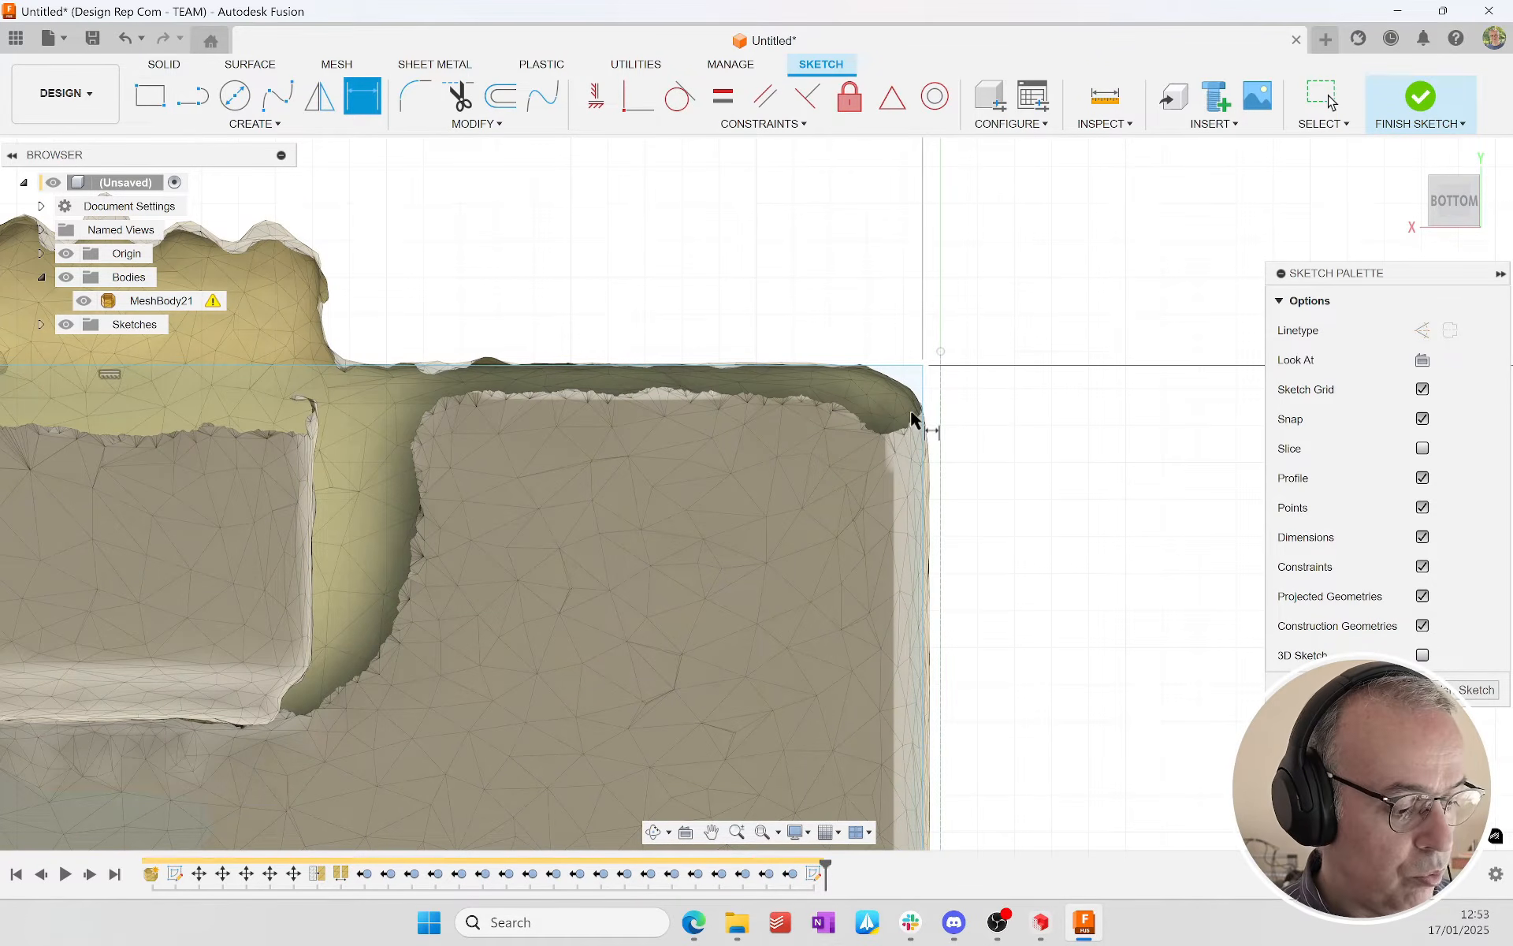
pyautogui.click(415, 98)
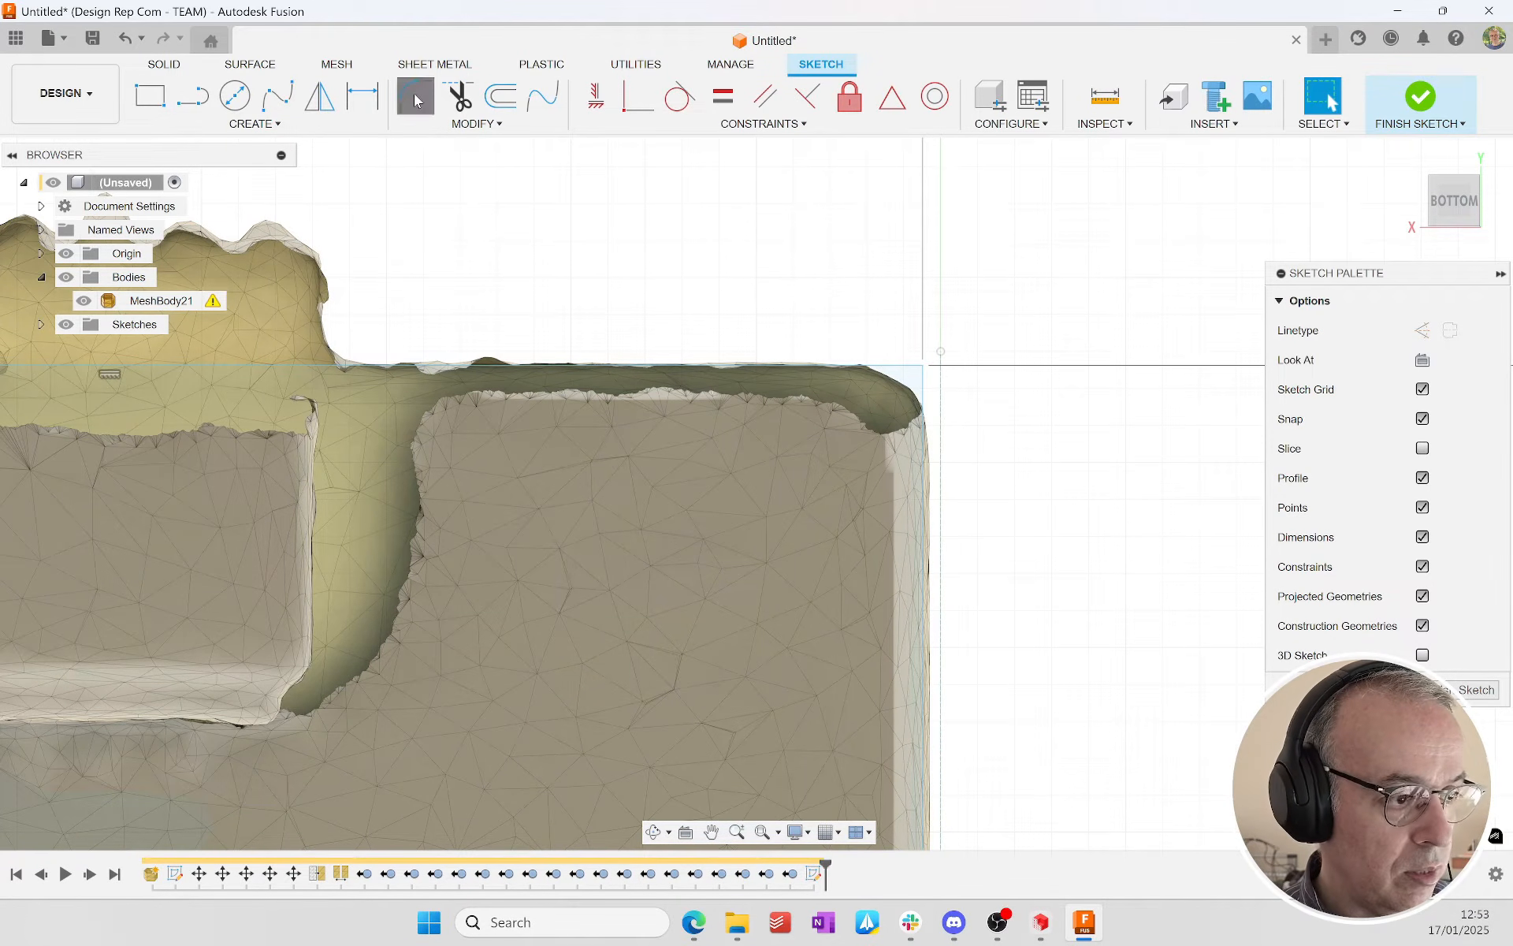
pyautogui.click(904, 374)
pyautogui.click(919, 399)
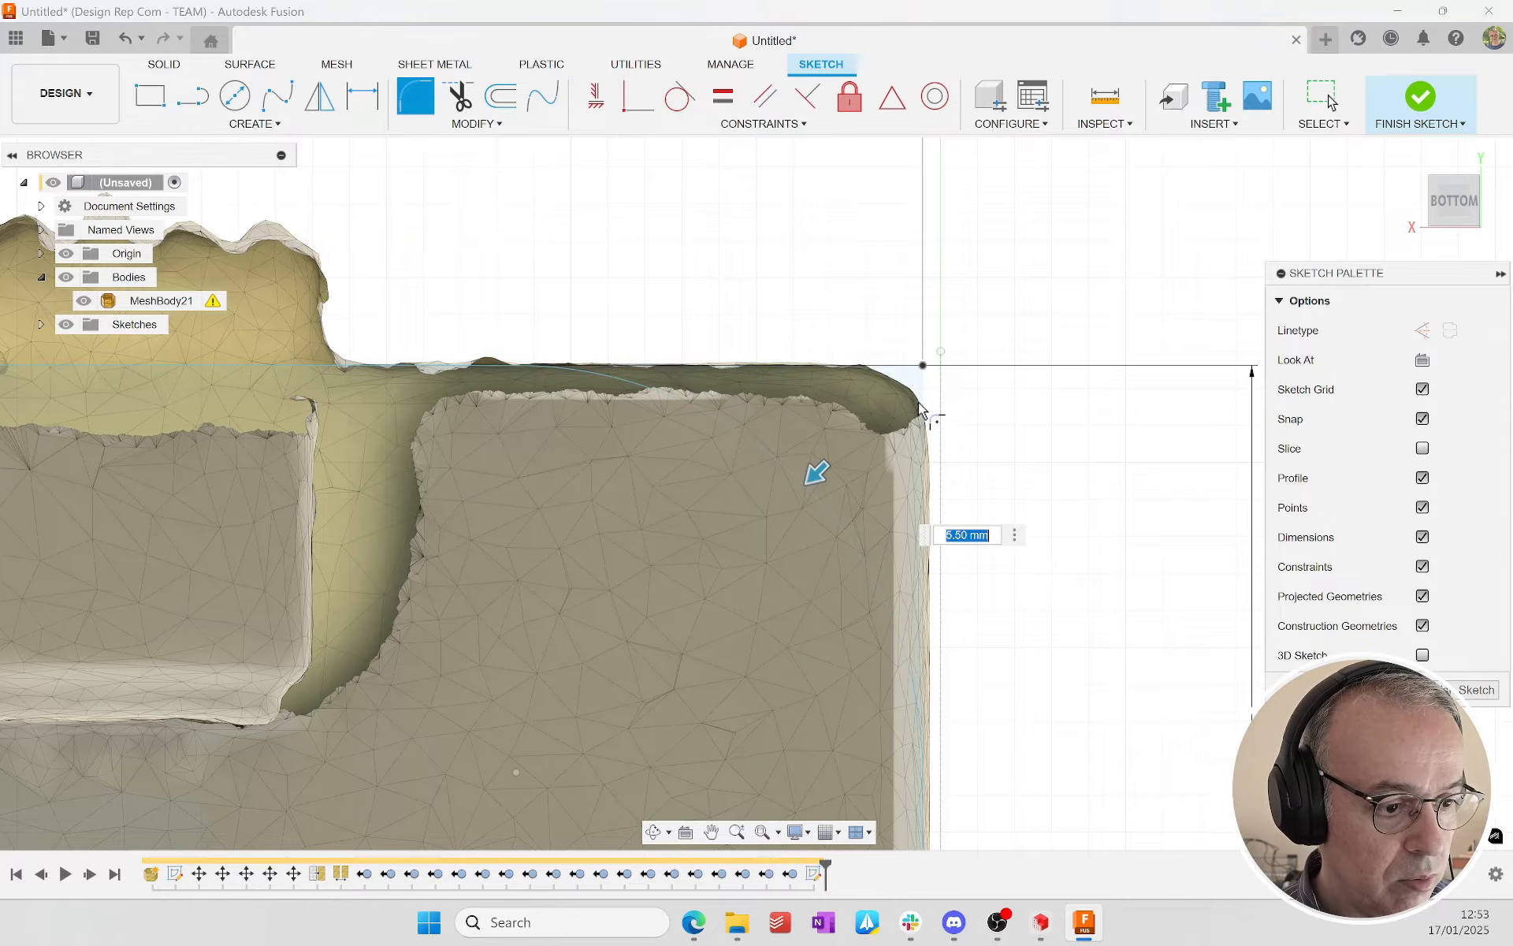
pyautogui.moveTo(812, 471); pyautogui.dragTo(912, 371)
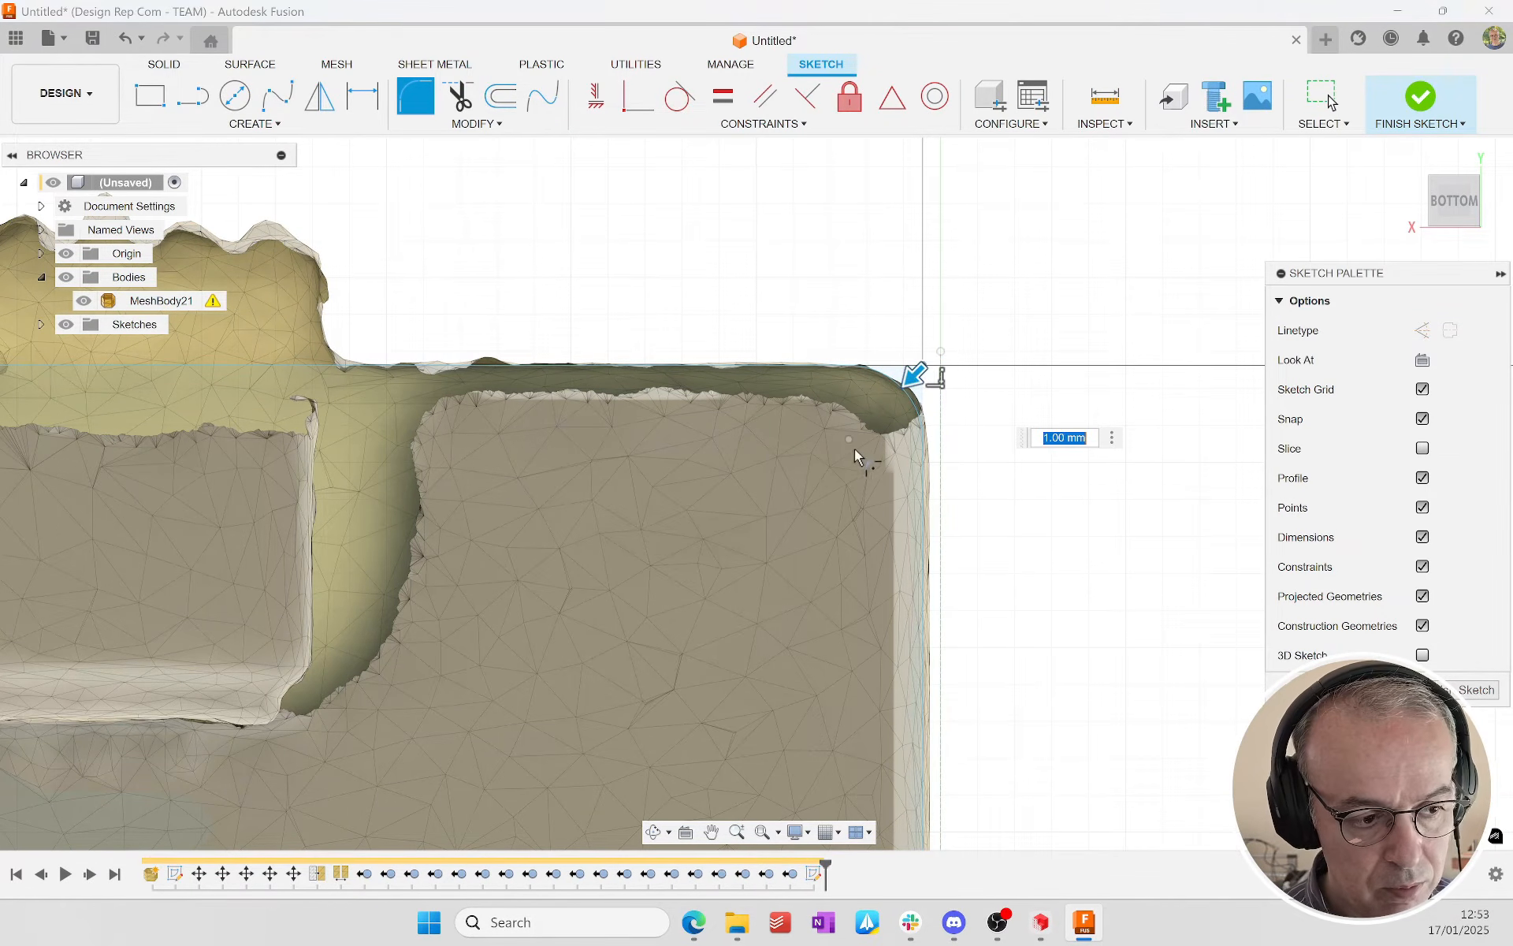
pyautogui.scroll(-5, 599, 519)
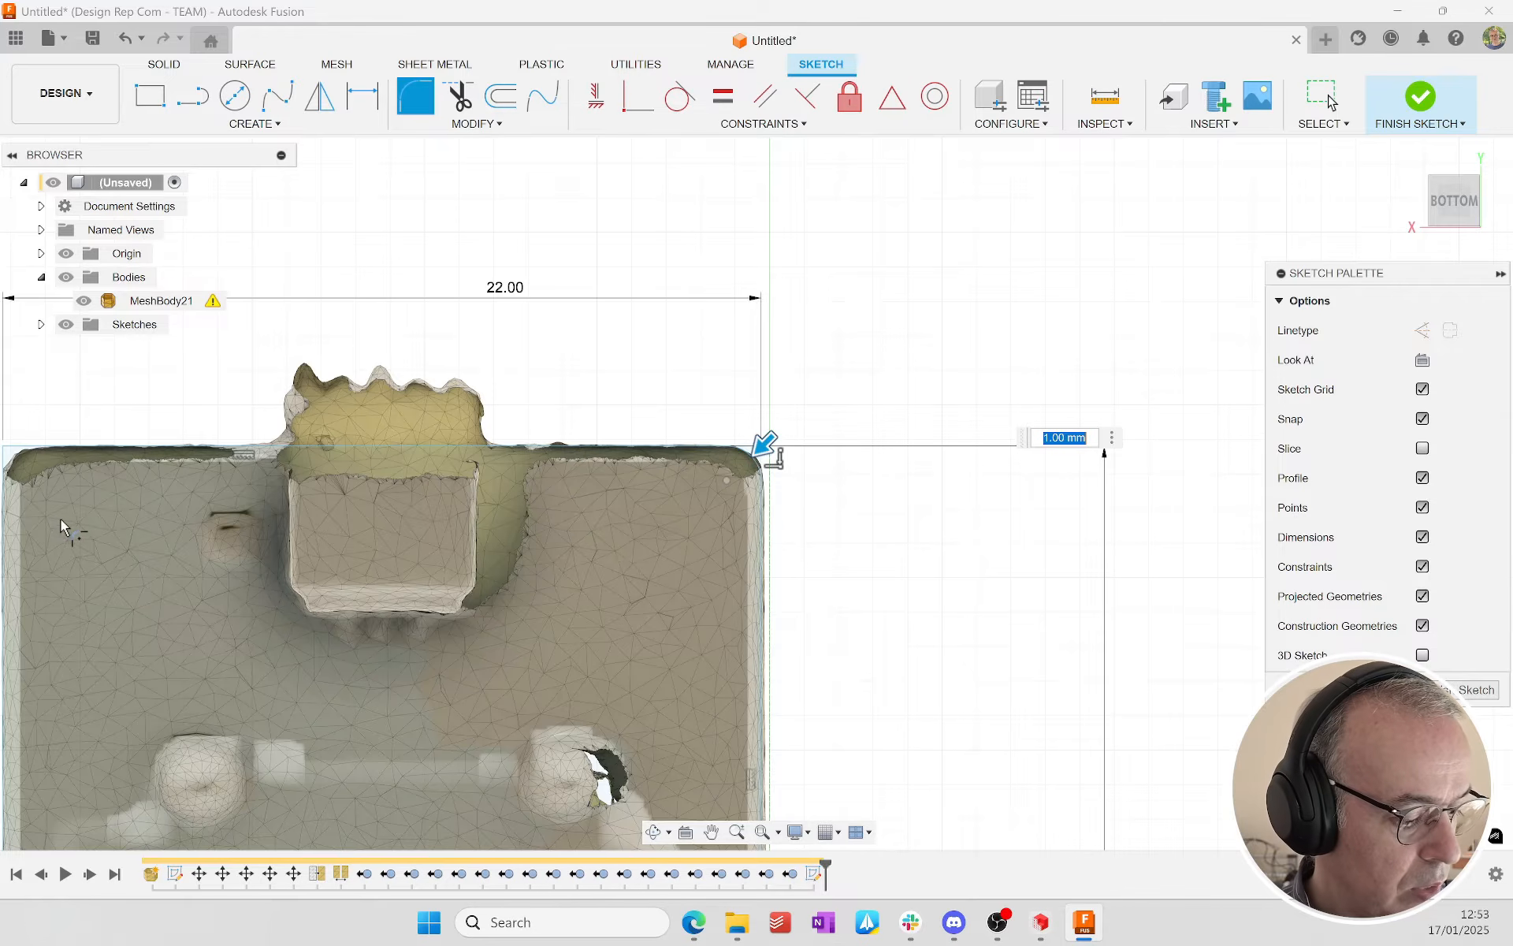
pyautogui.scroll(-2, 61, 520)
pyautogui.moveTo(61, 520); pyautogui.dragTo(378, 492, button='middle')
pyautogui.scroll(5, 321, 487)
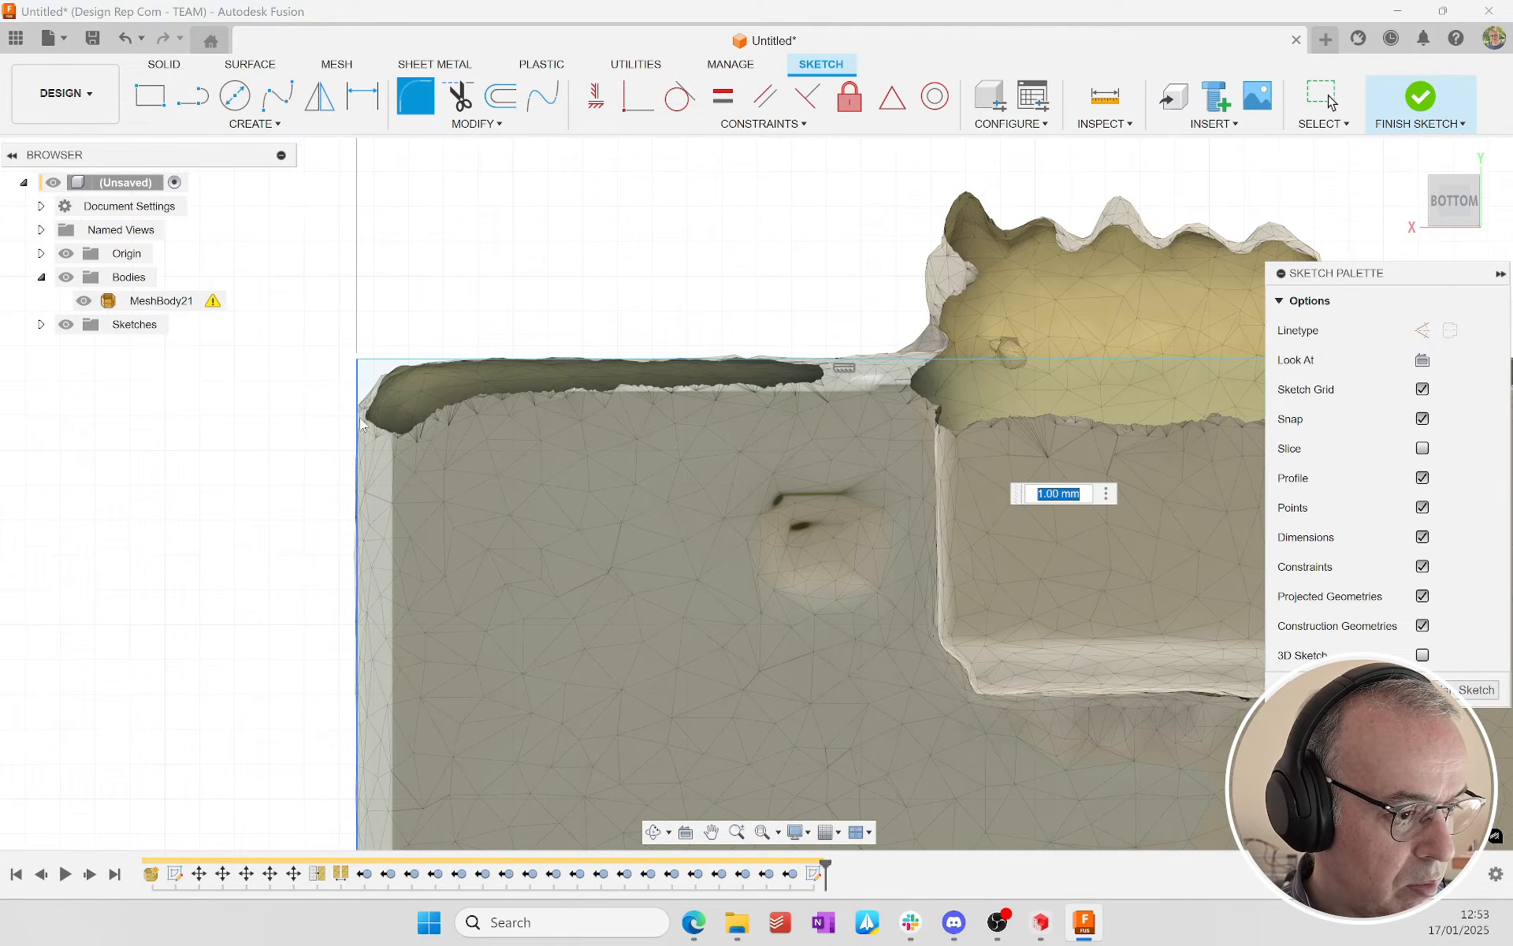
pyautogui.click(357, 392)
pyautogui.click(386, 359)
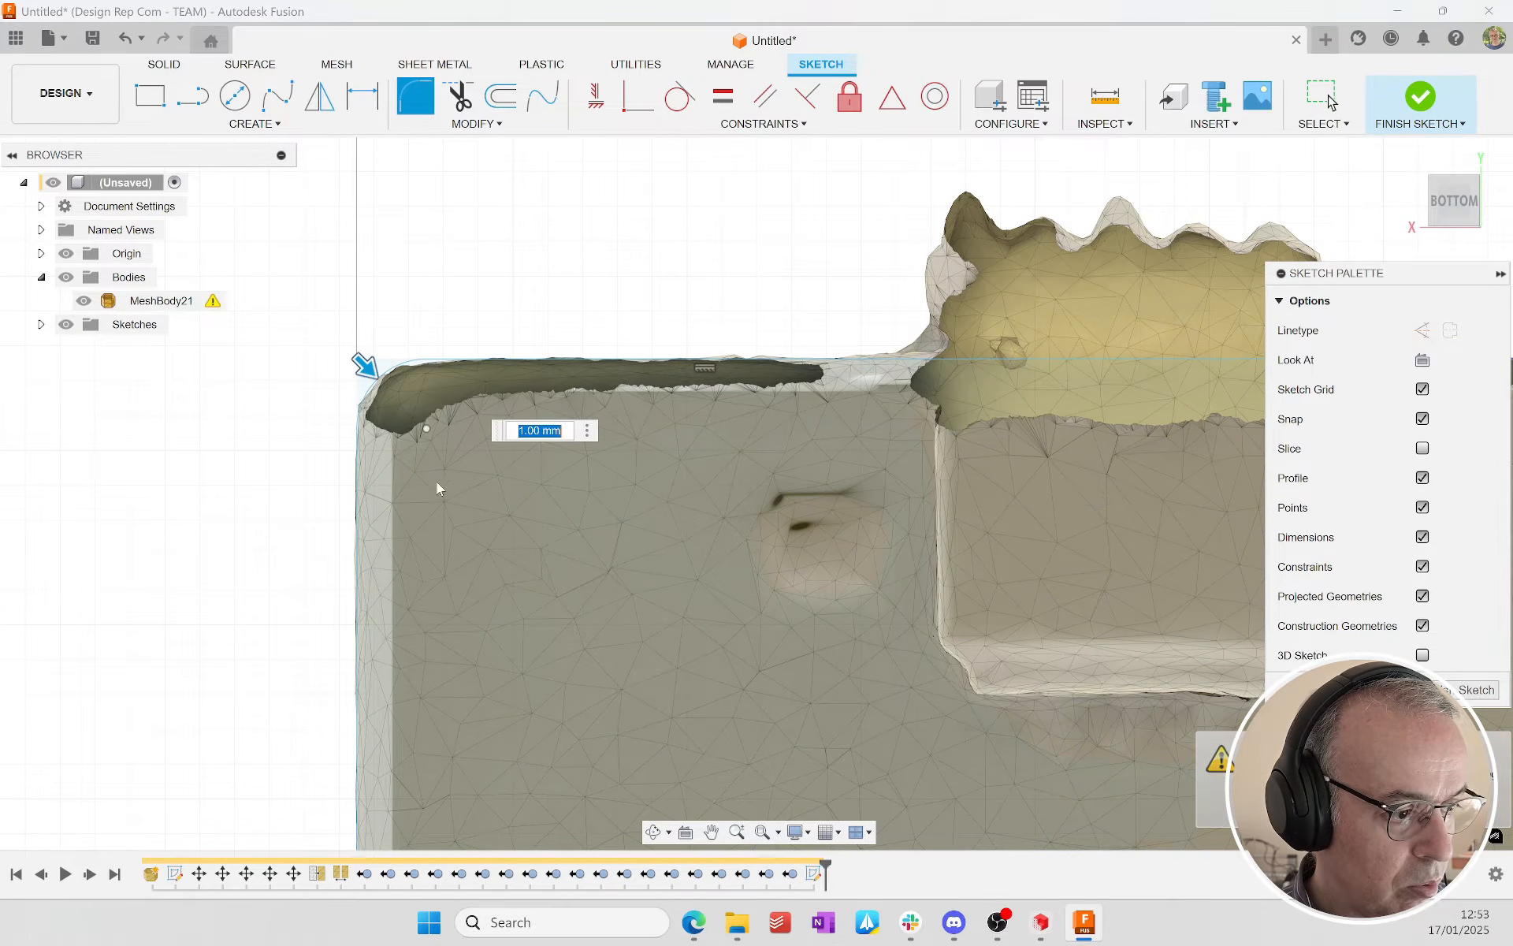
# Step: Add the same 1 mm fillet to the two rectangle corners on the side opposite the connector
pyautogui.scroll(-5, 489, 541)
pyautogui.moveTo(718, 820); pyautogui.dragTo(630, 417, button='middle')
pyautogui.moveTo(629, 569); pyautogui.dragTo(653, 437, button='middle')
pyautogui.scroll(5, 346, 534)
pyautogui.click(326, 524)
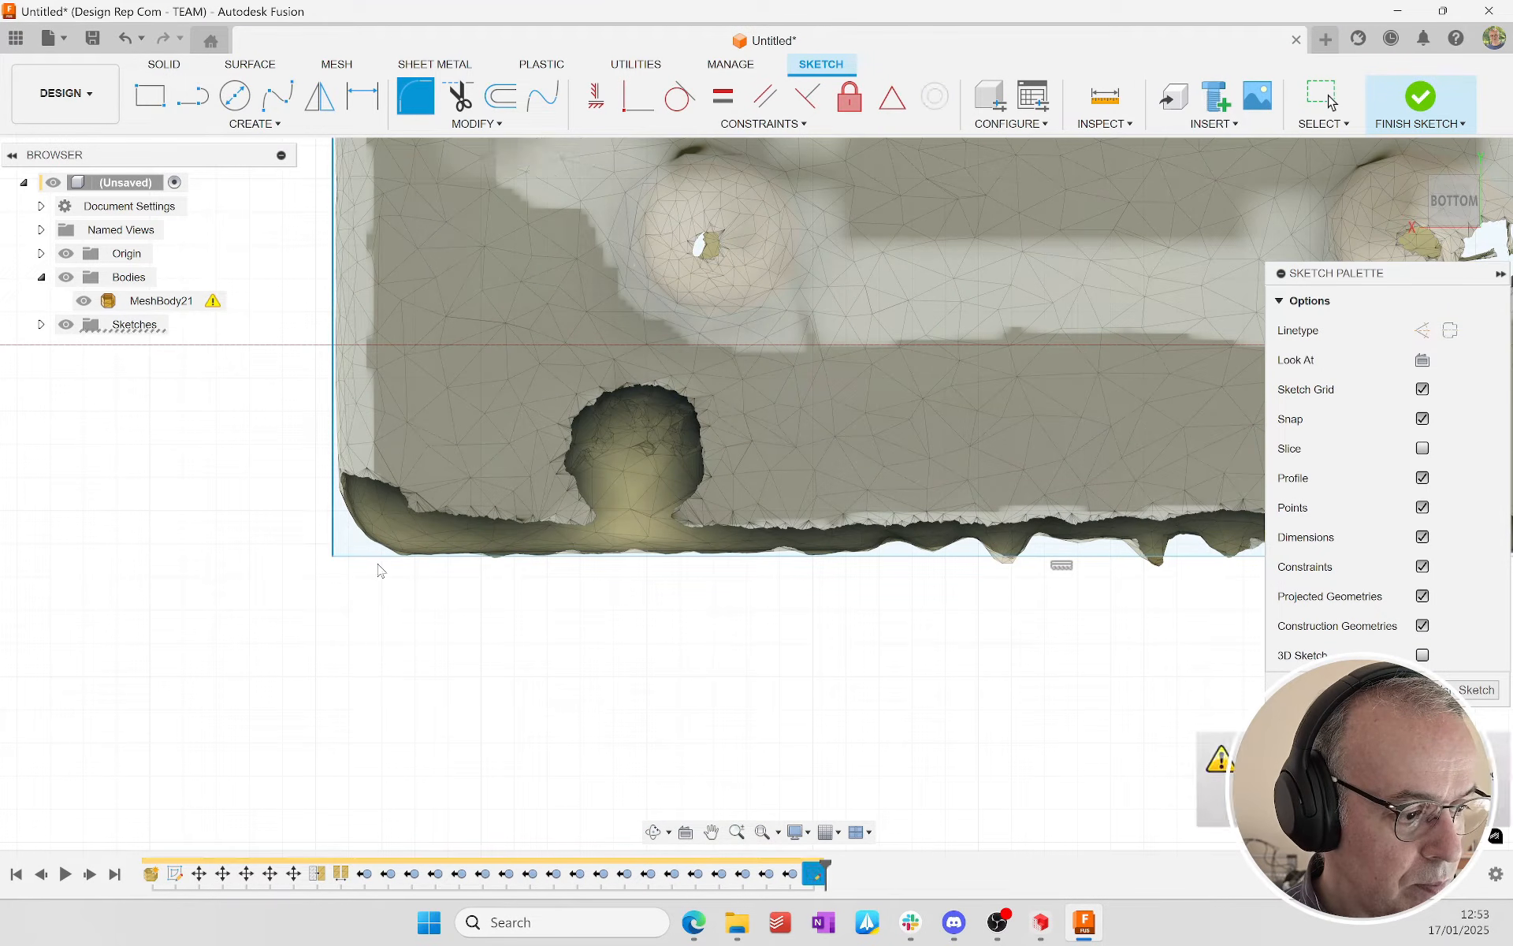
pyautogui.click(384, 562)
pyautogui.moveTo(1056, 512); pyautogui.dragTo(348, 628, button='middle')
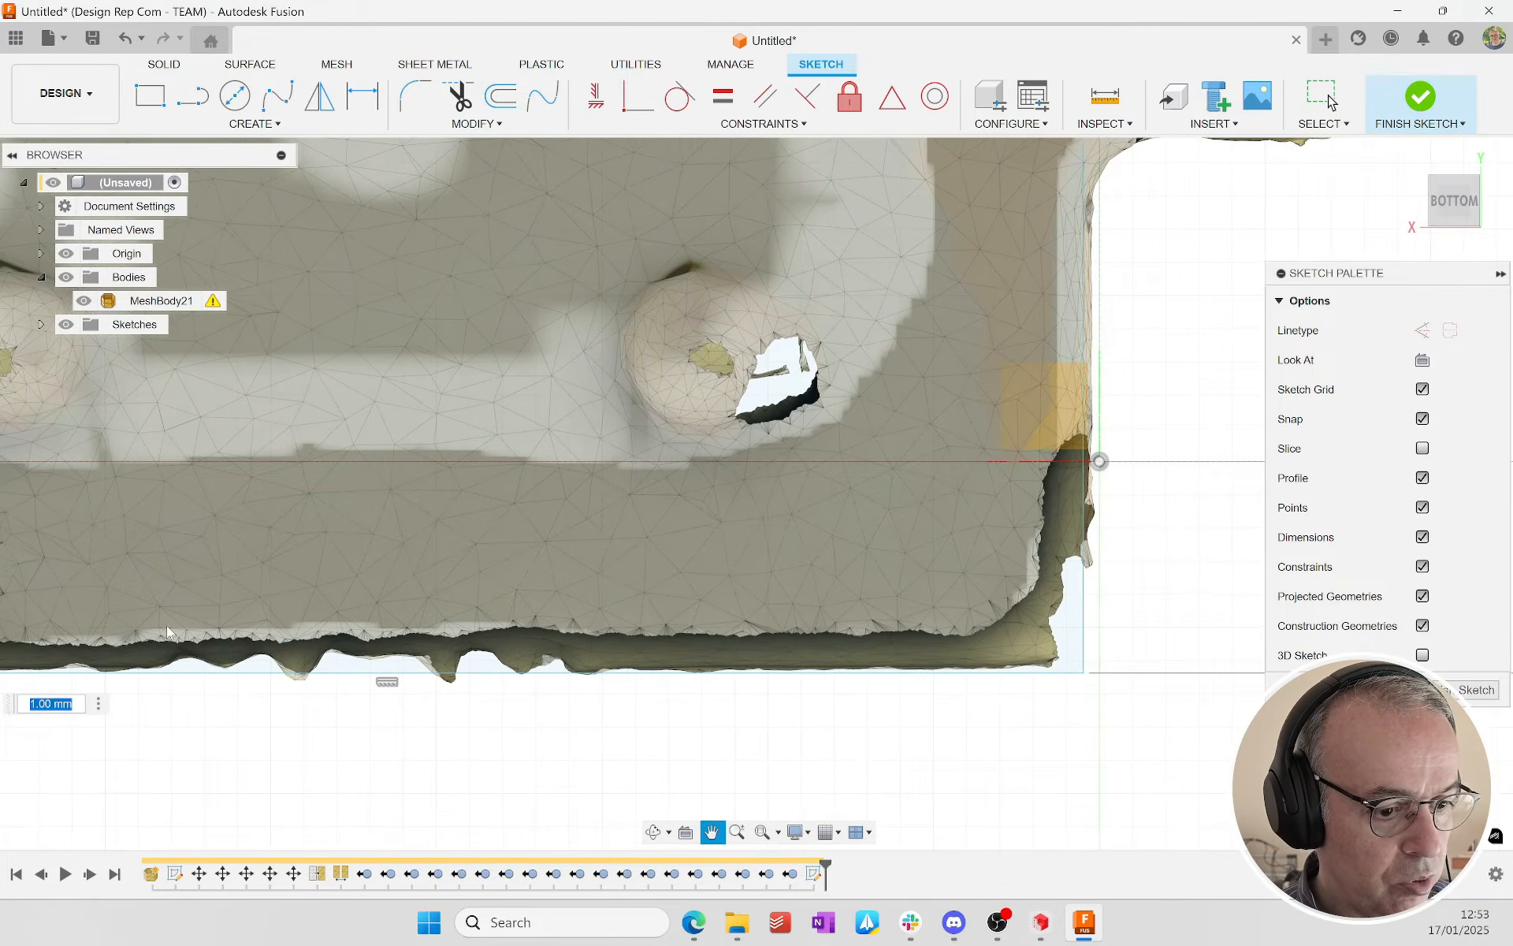
pyautogui.click(1024, 674)
pyautogui.click(1085, 551)
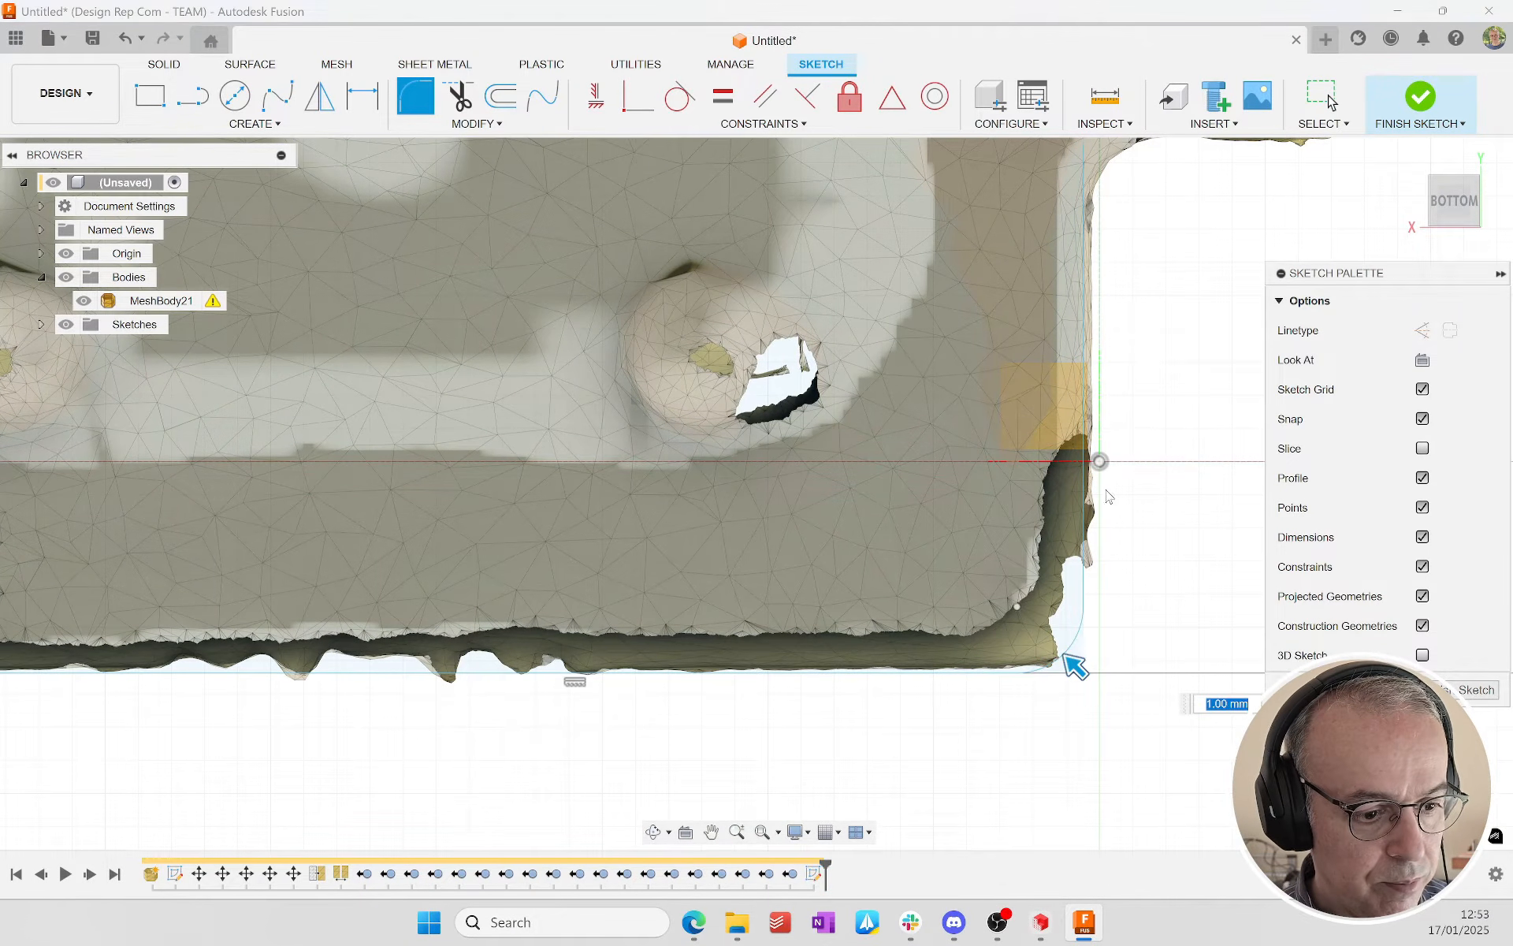
# Step: Sketch a 3-point circle on the rounded outer edge of the mounting ear farther from the origin, about 5.97 mm in diameter
pyautogui.scroll(-5, 887, 565)
pyautogui.scroll(5, 403, 479)
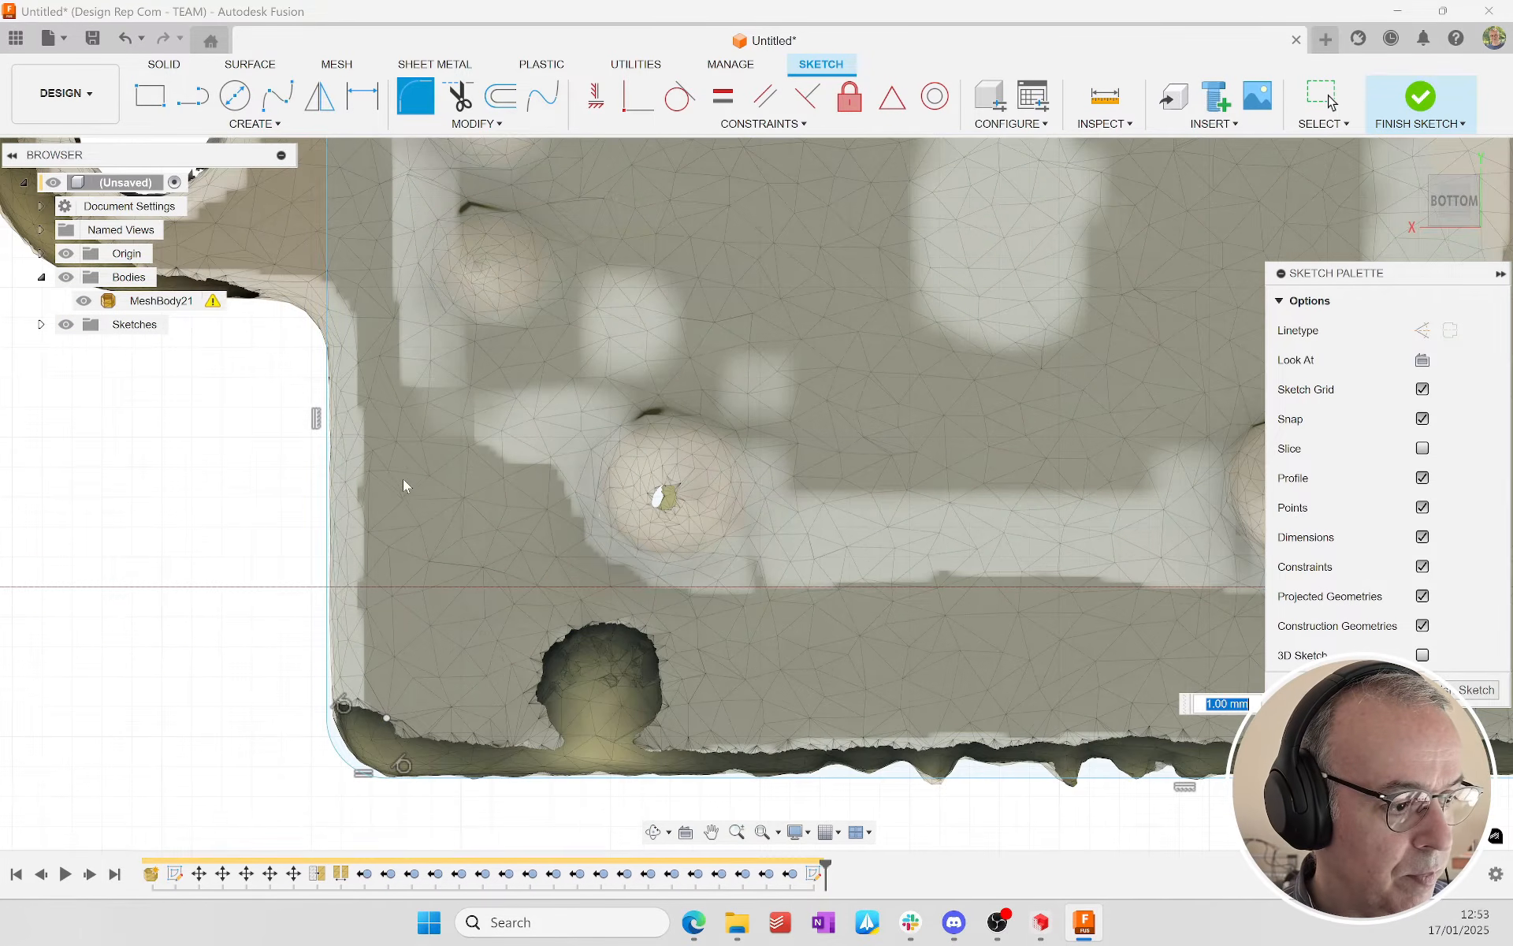
pyautogui.moveTo(392, 316); pyautogui.dragTo(540, 861, button='middle')
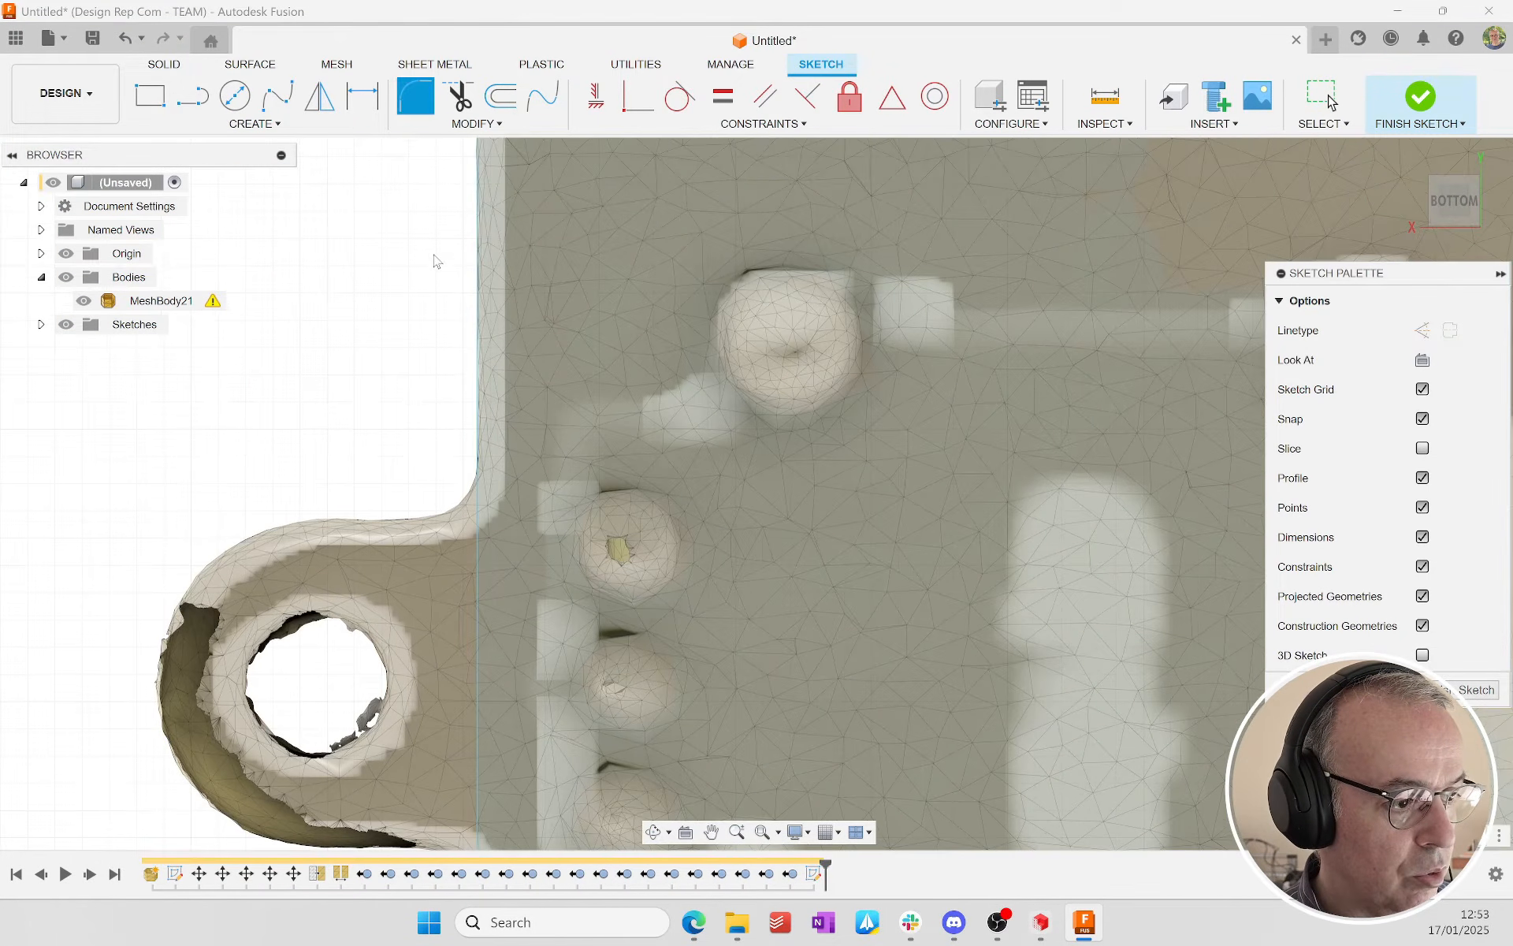
pyautogui.moveTo(553, 485); pyautogui.dragTo(462, 87, button='middle')
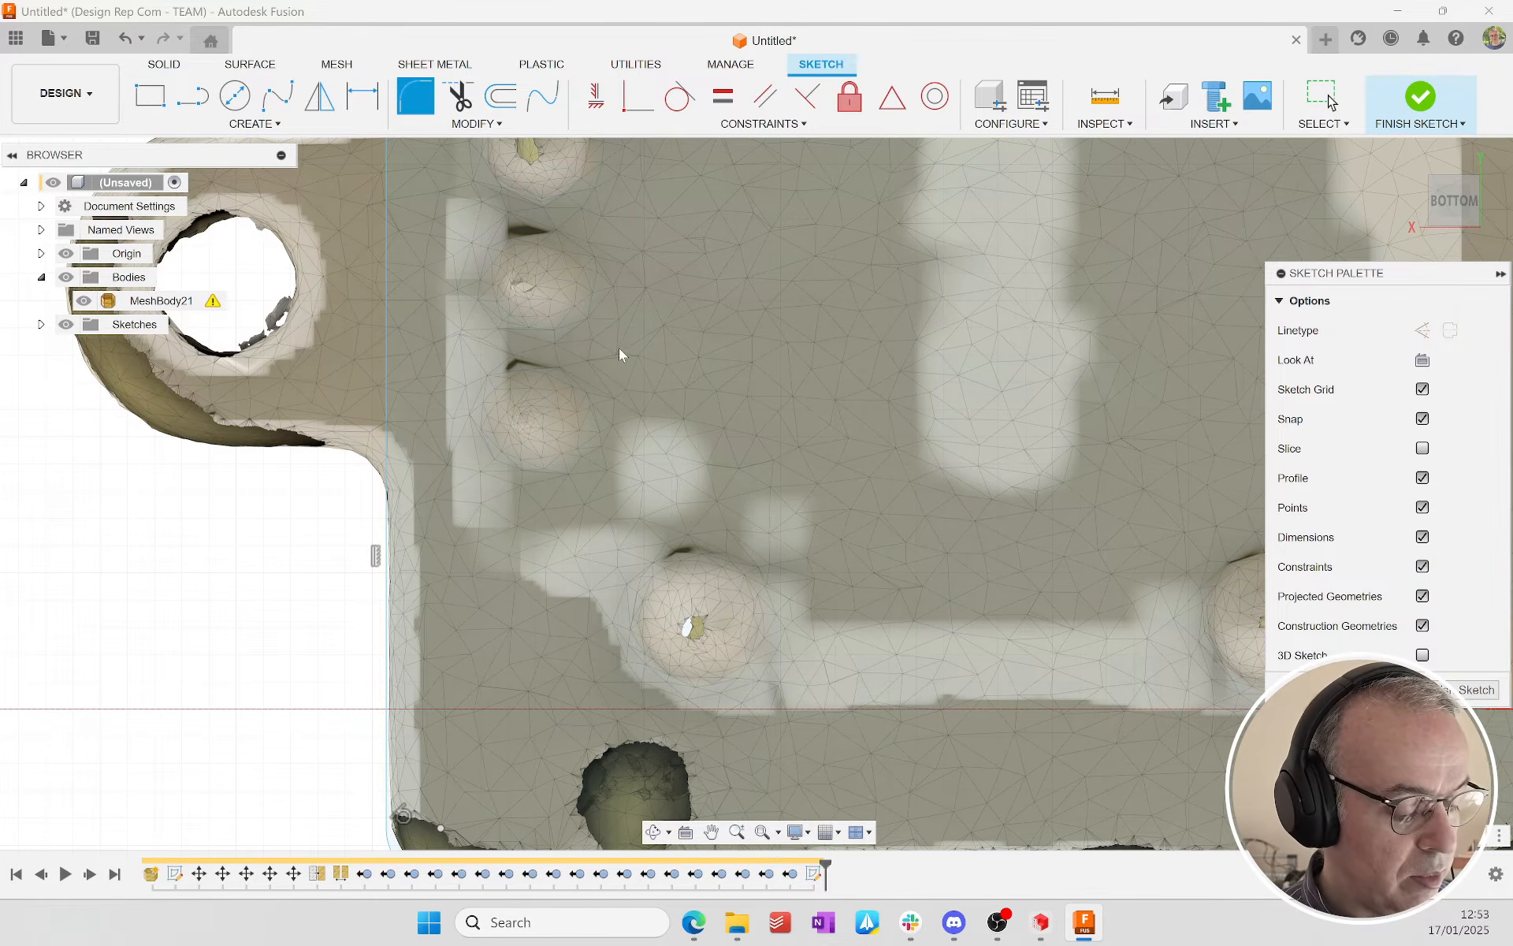
pyautogui.scroll(-3, 615, 348)
pyautogui.scroll(2, 556, 325)
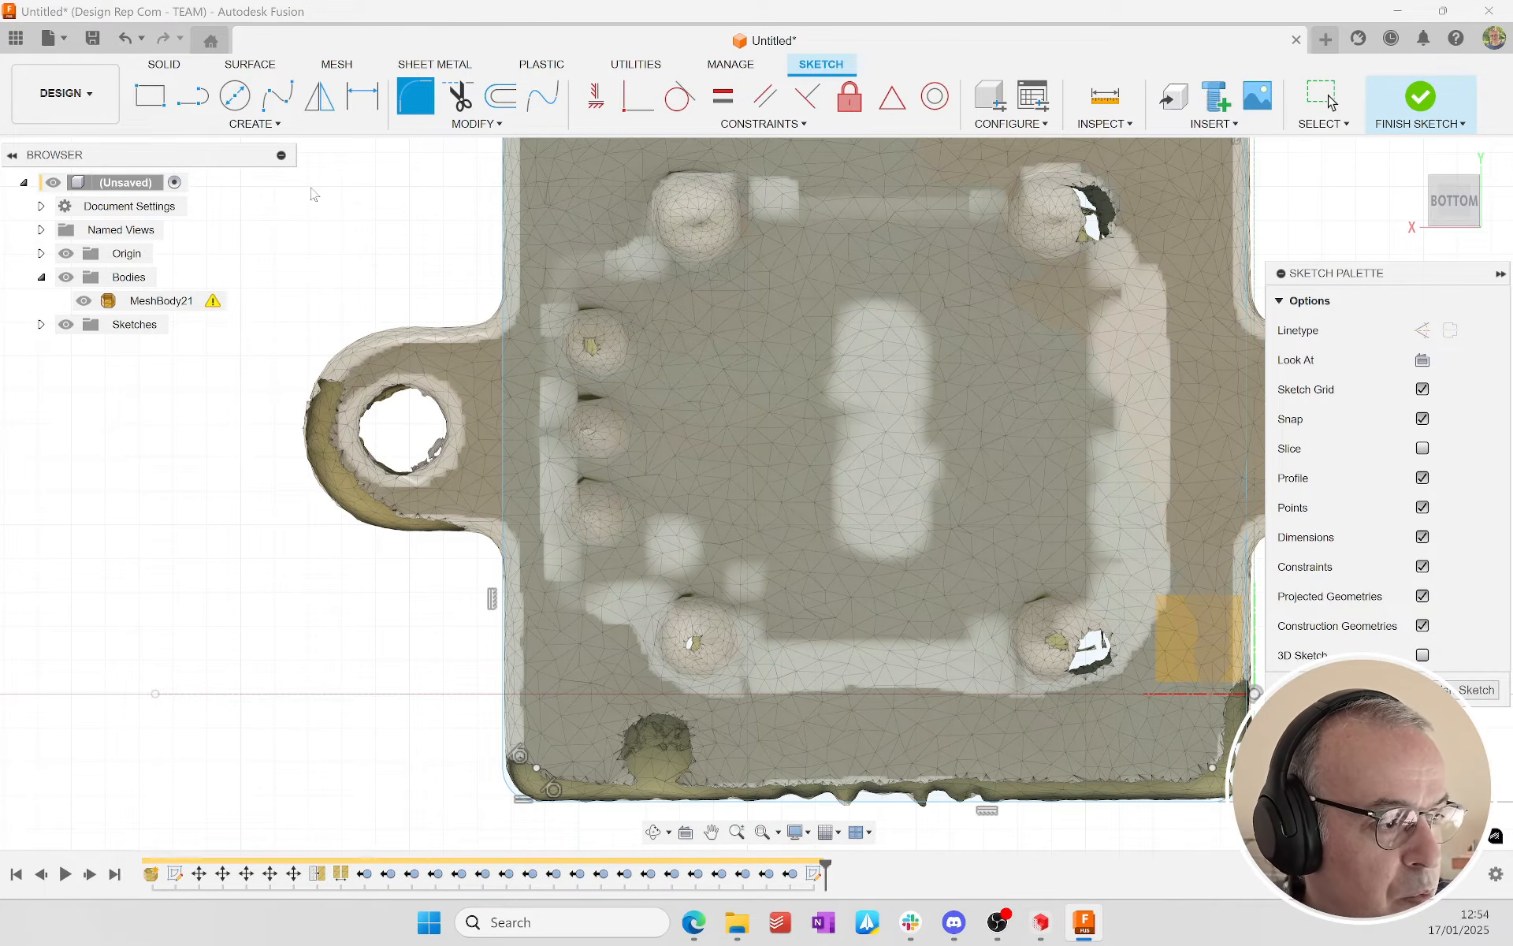
pyautogui.click(234, 96)
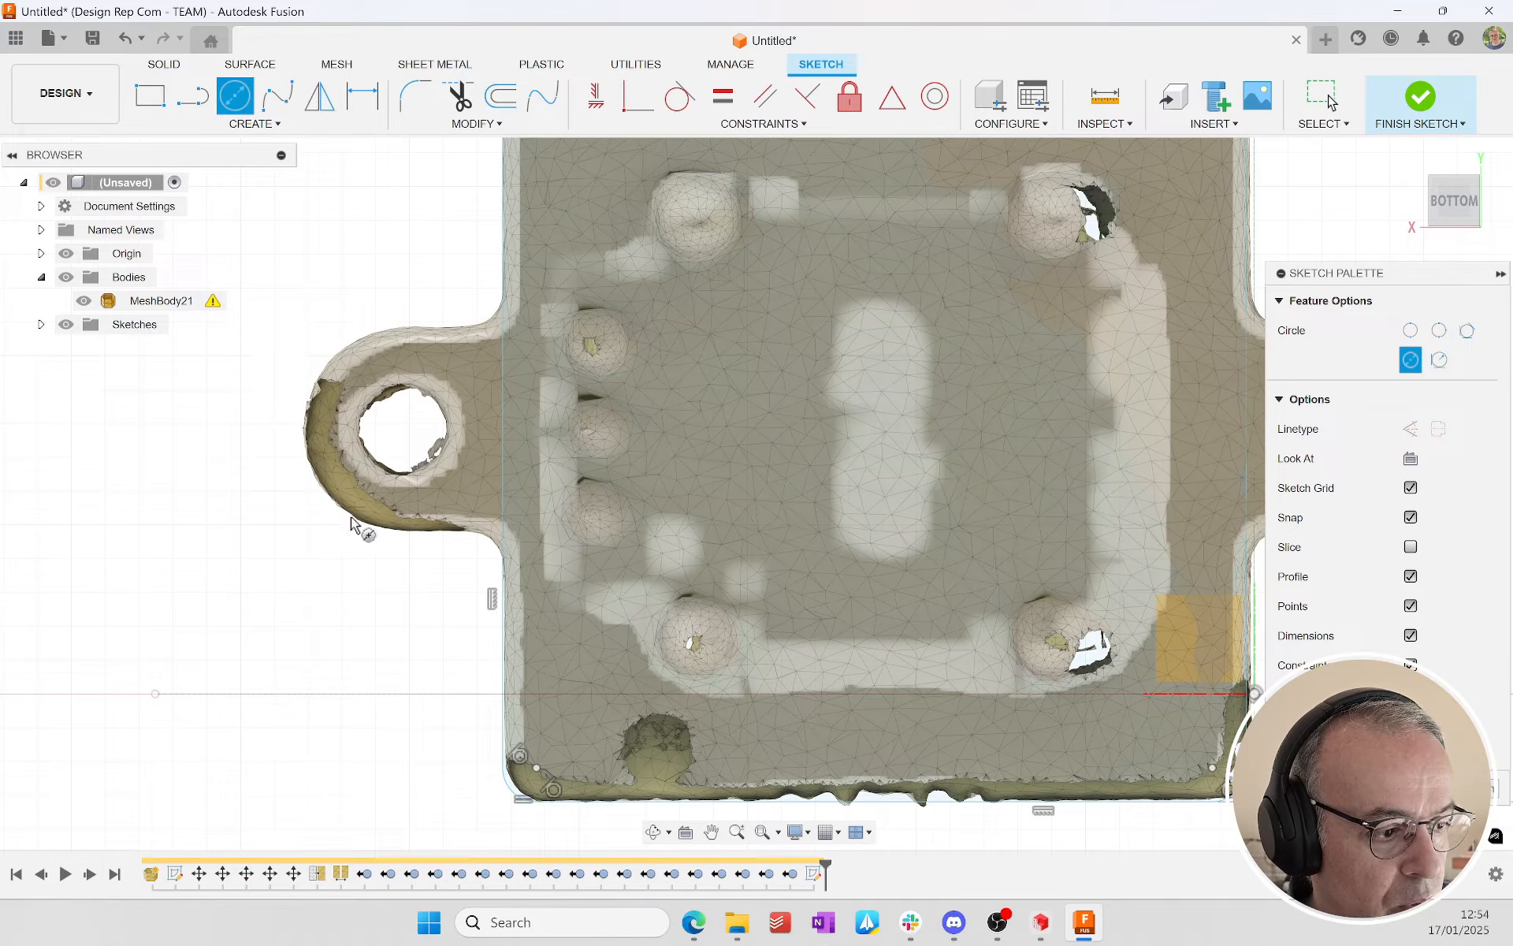
pyautogui.click(1437, 333)
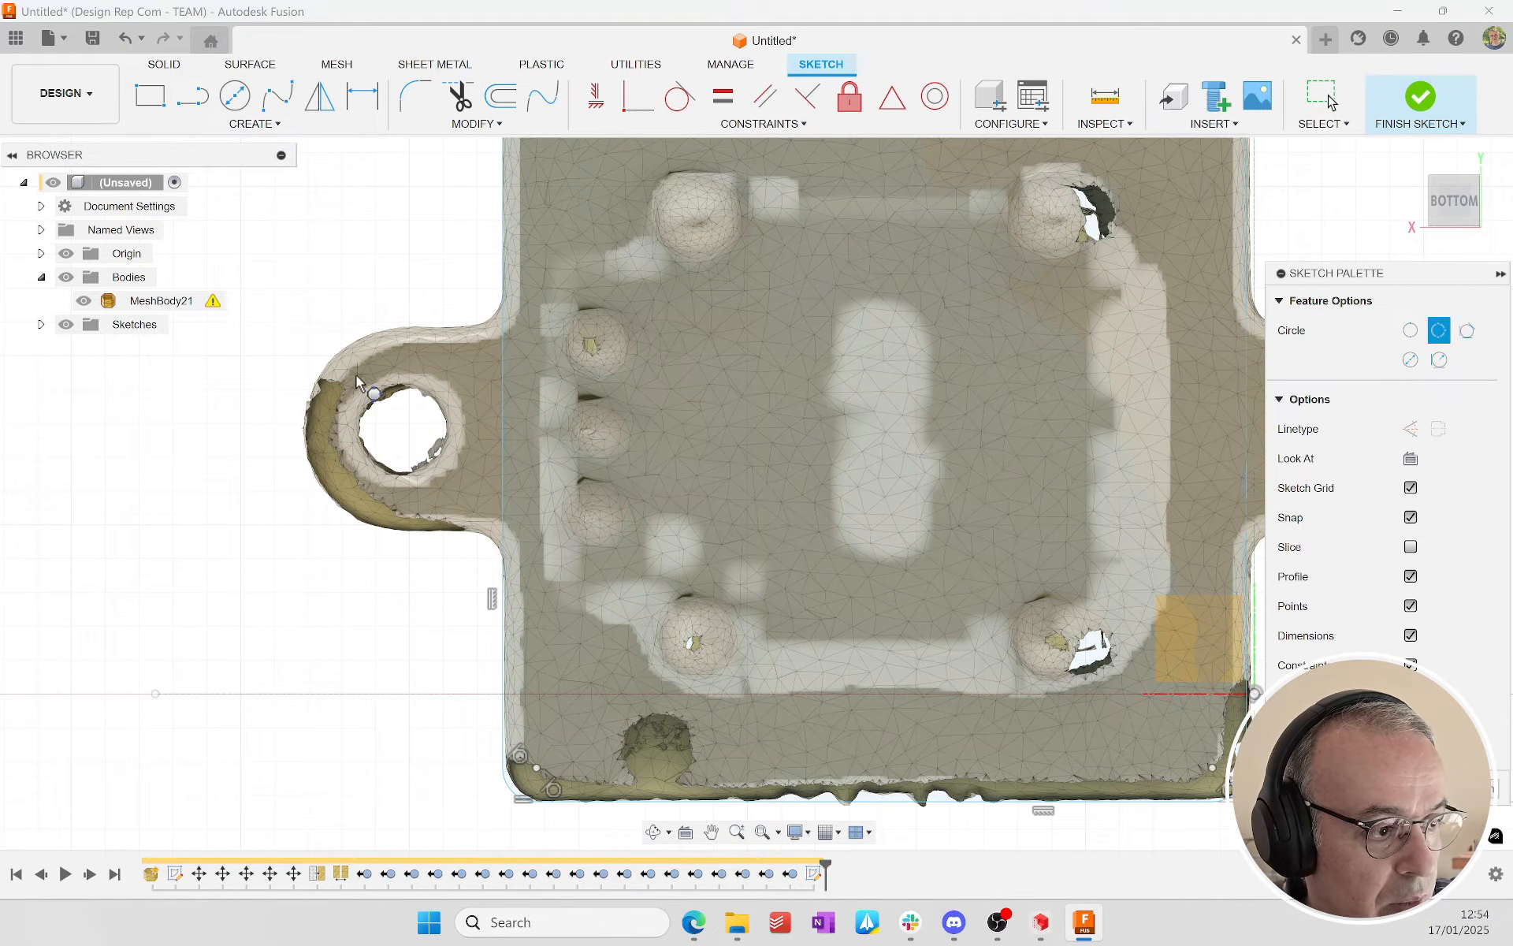
pyautogui.scroll(4, 369, 327)
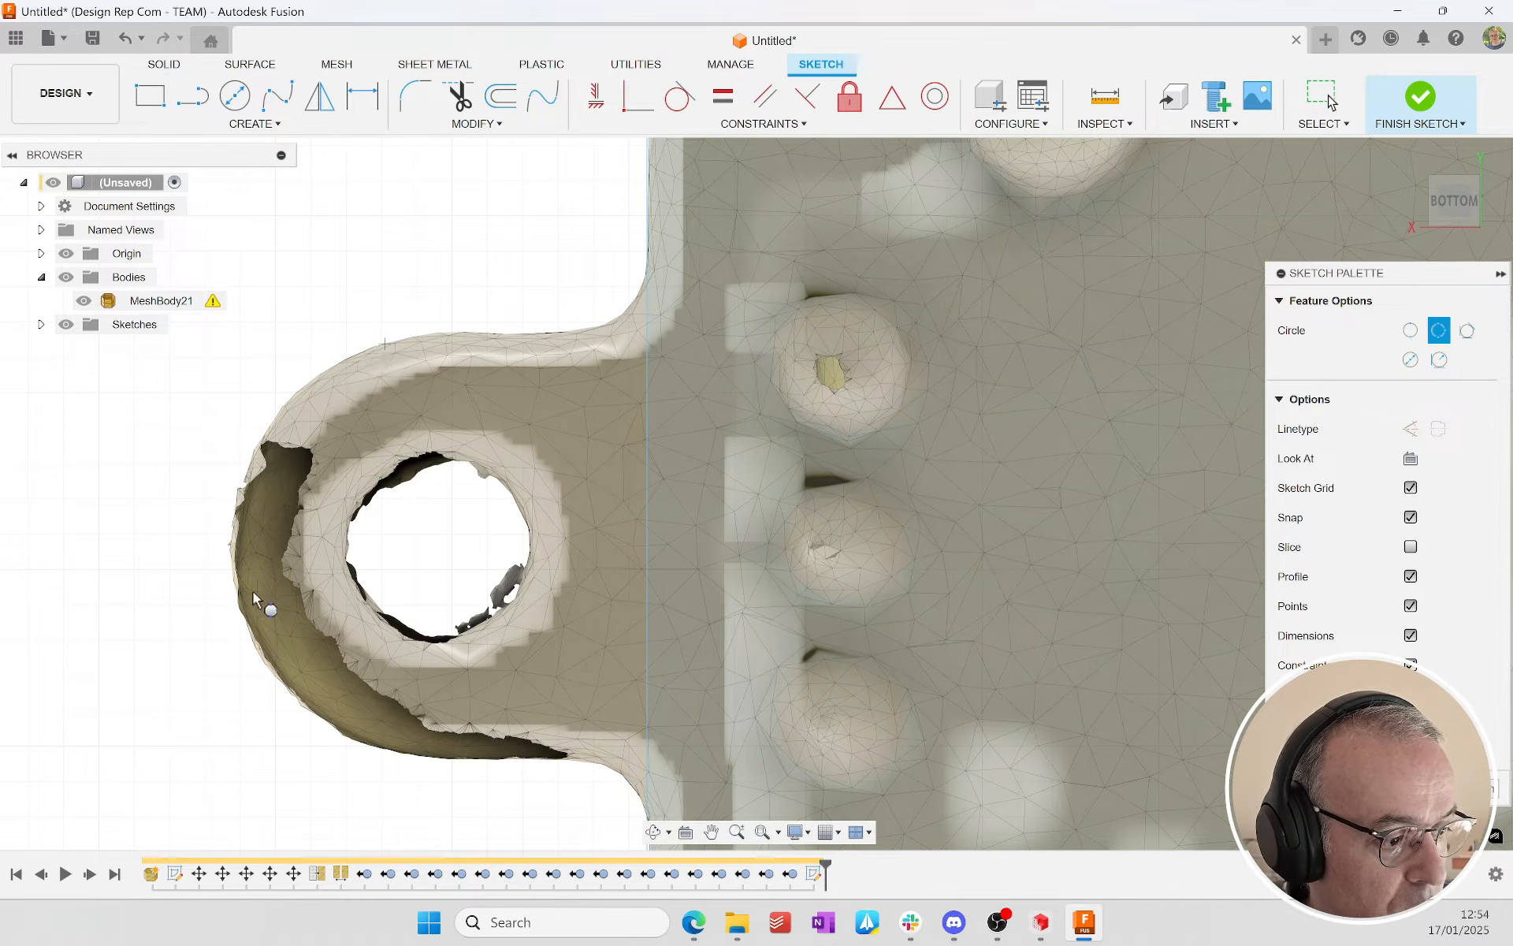
pyautogui.click(264, 666)
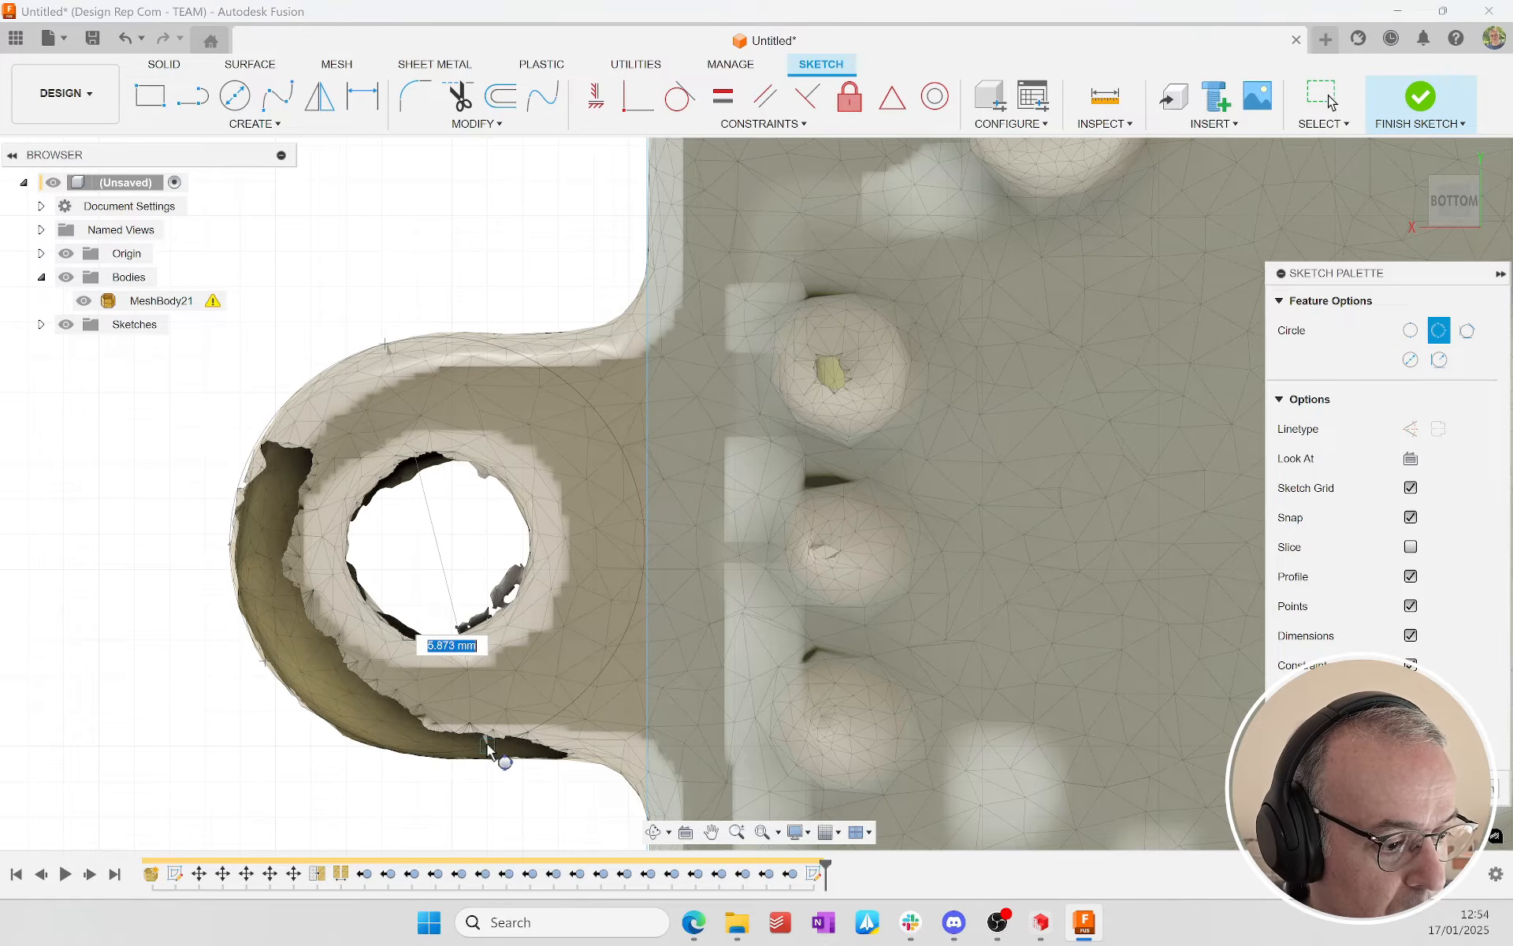
pyautogui.click(439, 755)
pyautogui.click(439, 758)
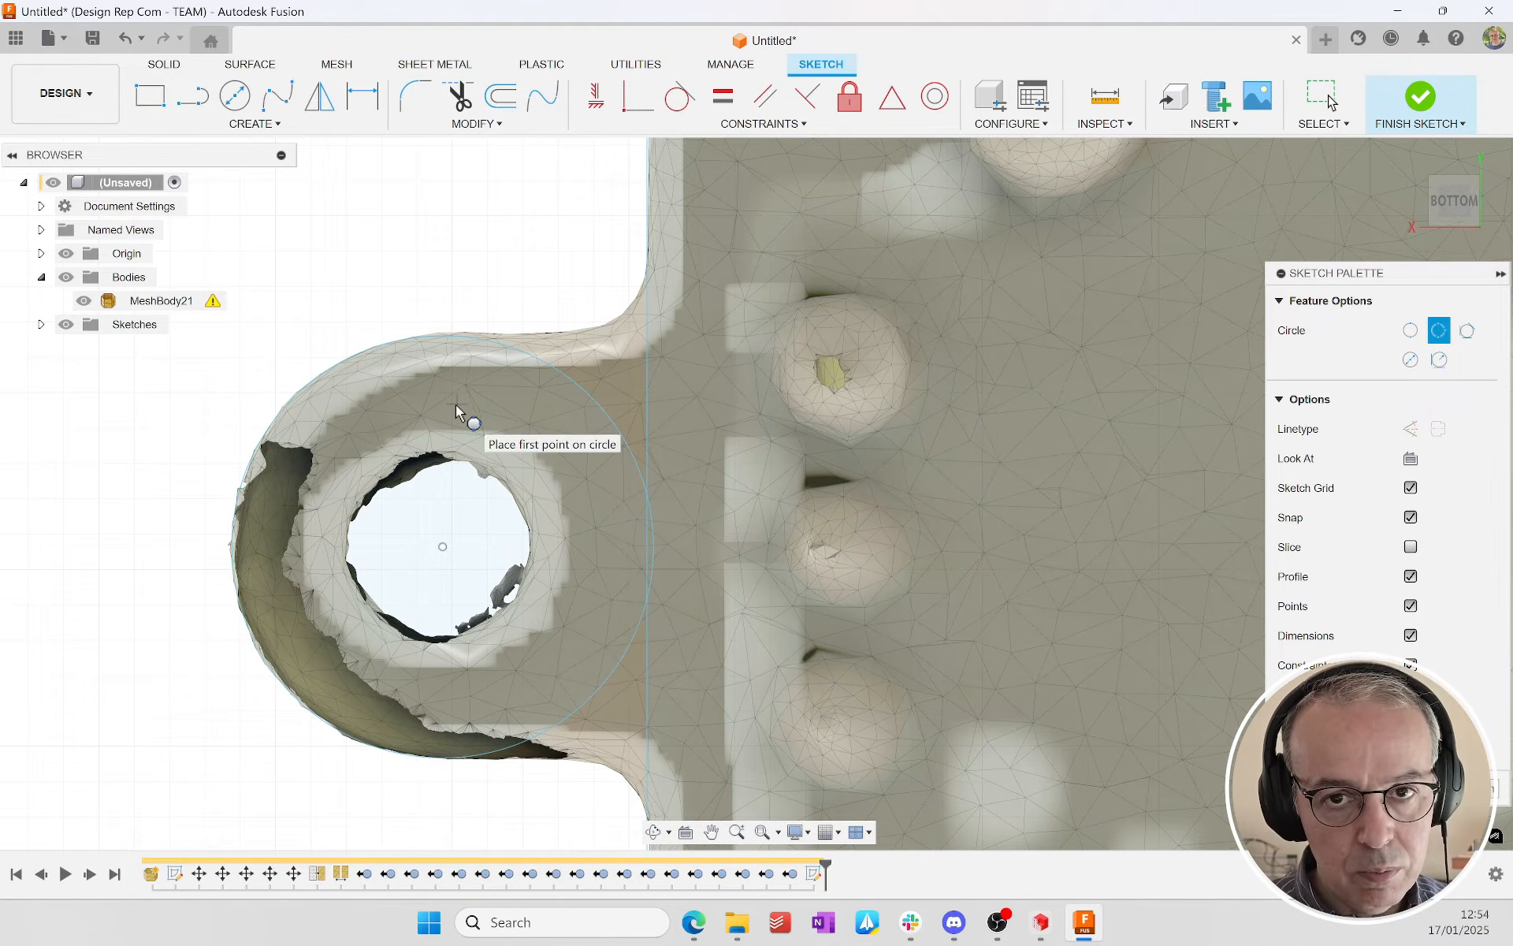
# Step: Dimension the mounting ear circle's diameter and set it to 6 mm
pyautogui.press('Escape')
pyautogui.press('d')
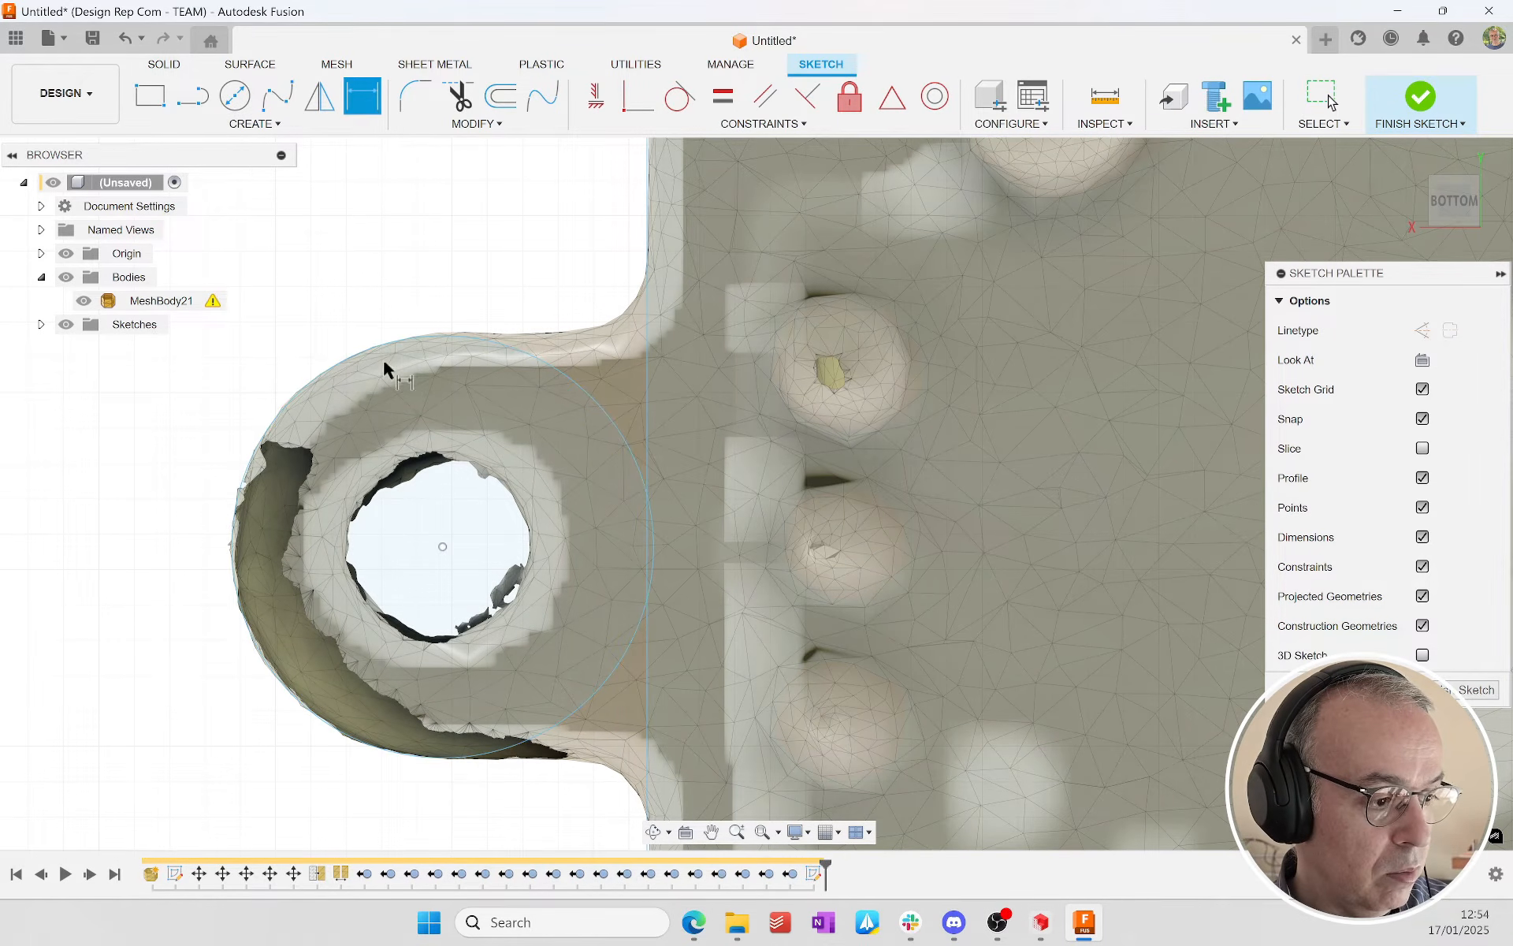
pyautogui.click(418, 316)
pyautogui.click(428, 248)
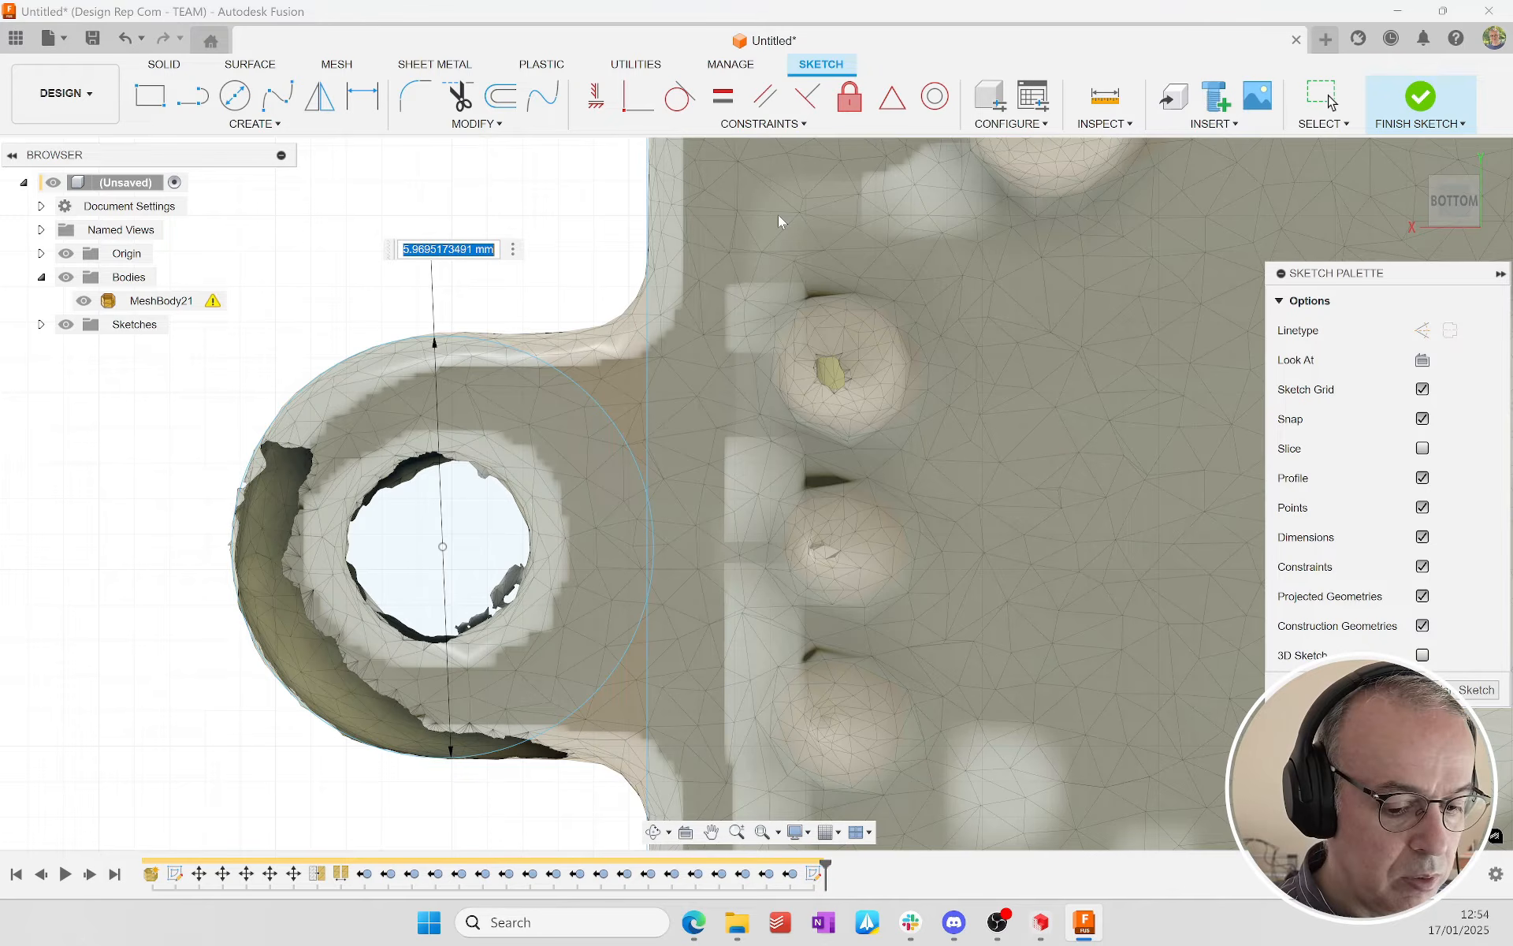
pyautogui.write('6')
pyautogui.press('Return')
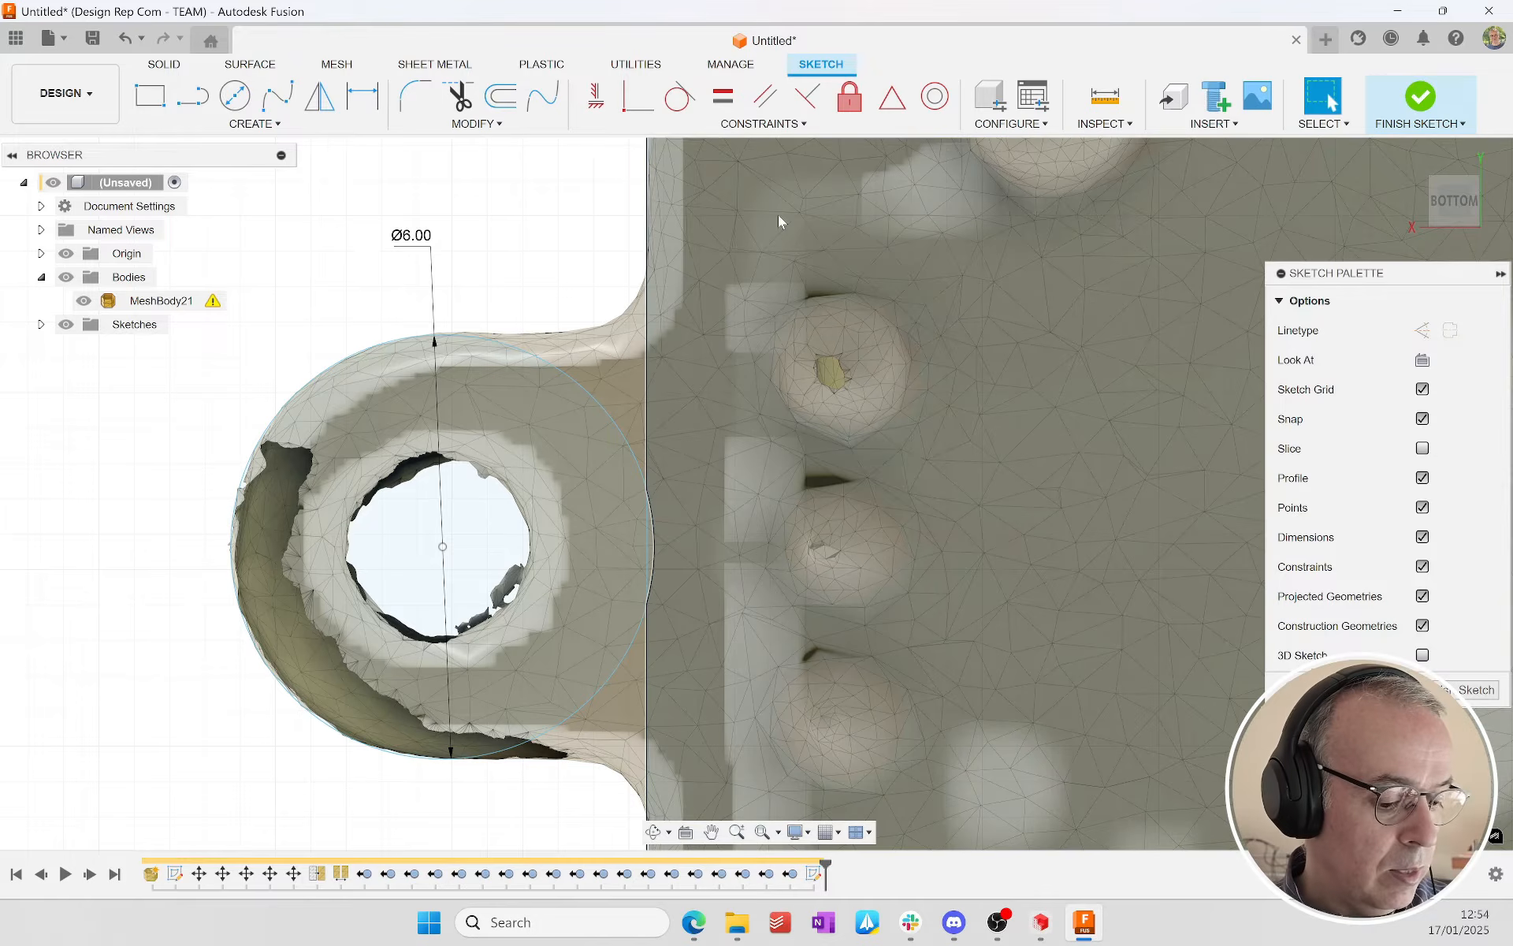
# Step: Draw vertical lines from the ear circle's centre to its upper and lower points, and tangent horizontal lines from there to the rectangle's edge
pyautogui.press('l')
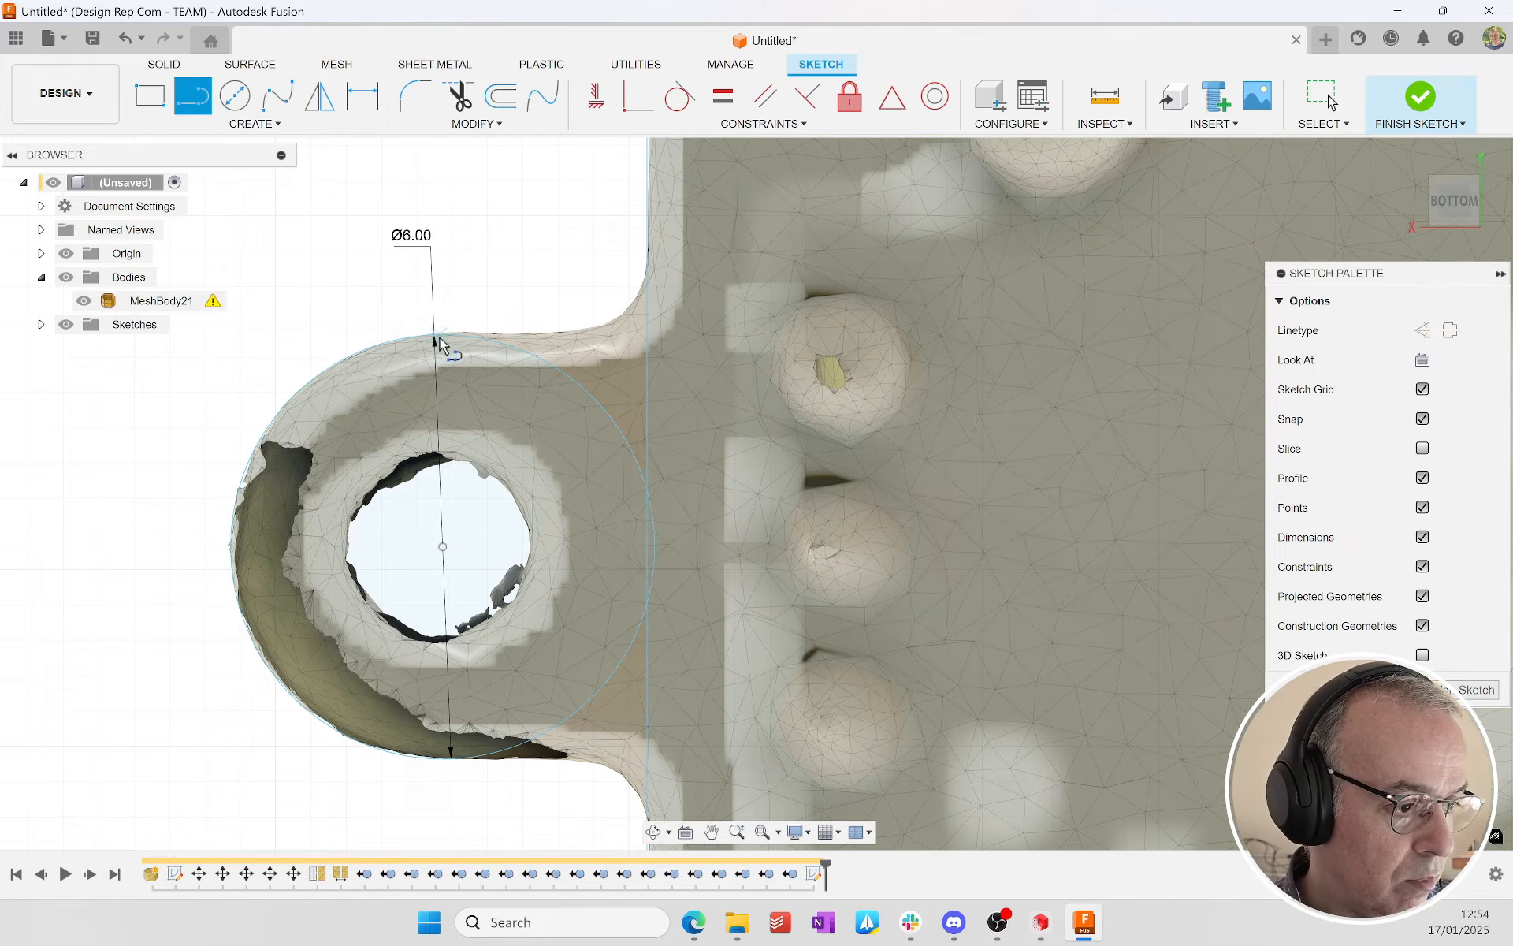
pyautogui.click(441, 544)
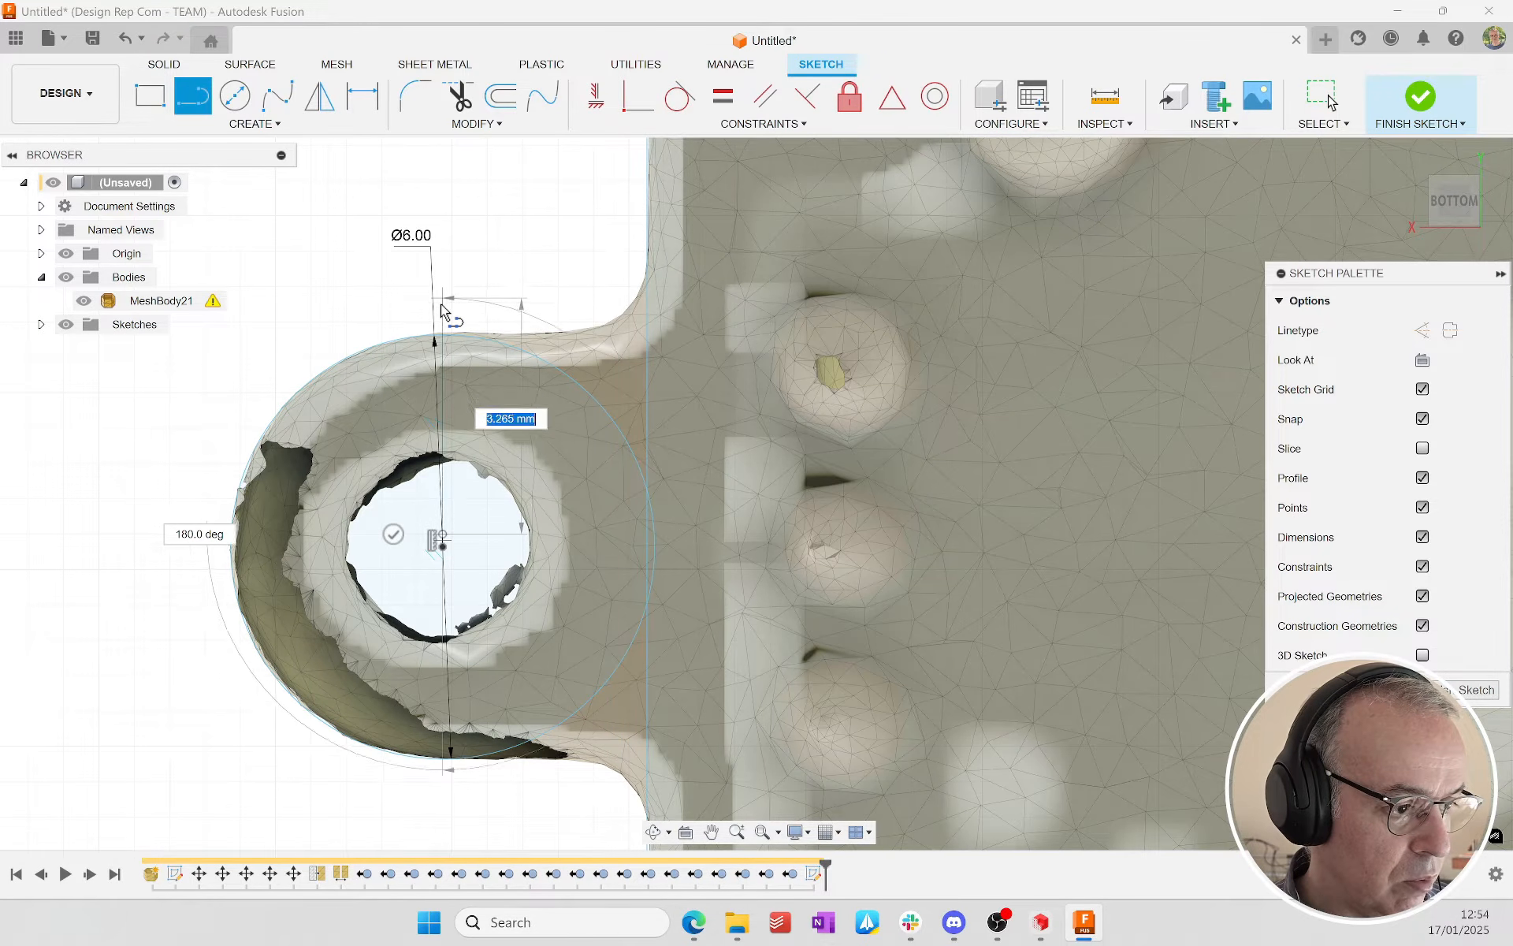
pyautogui.click(442, 334)
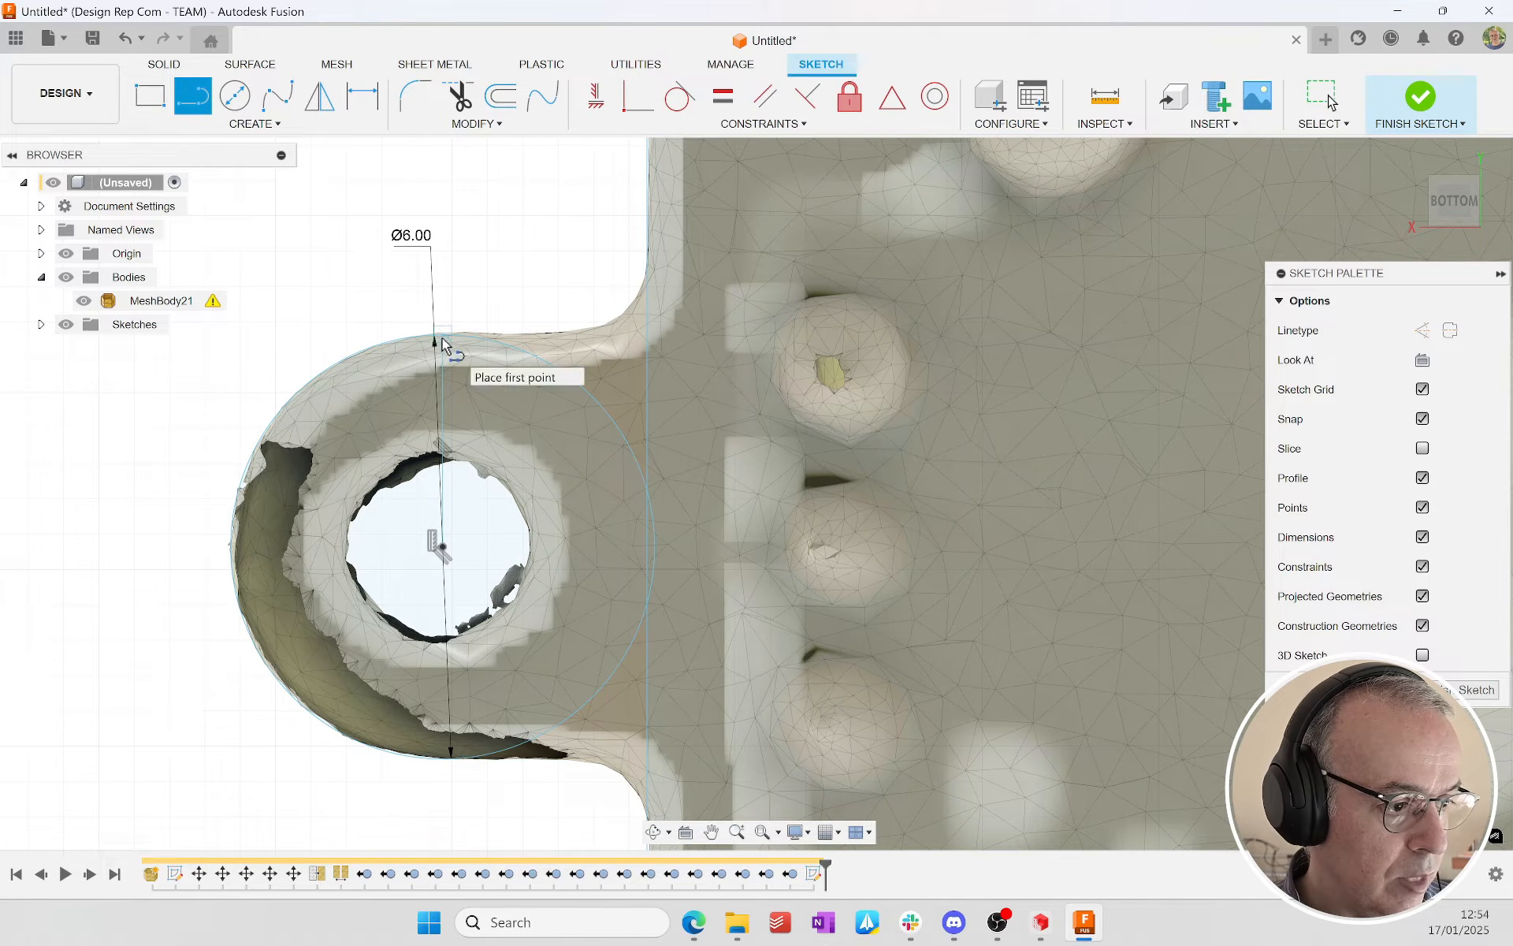
pyautogui.click(645, 336)
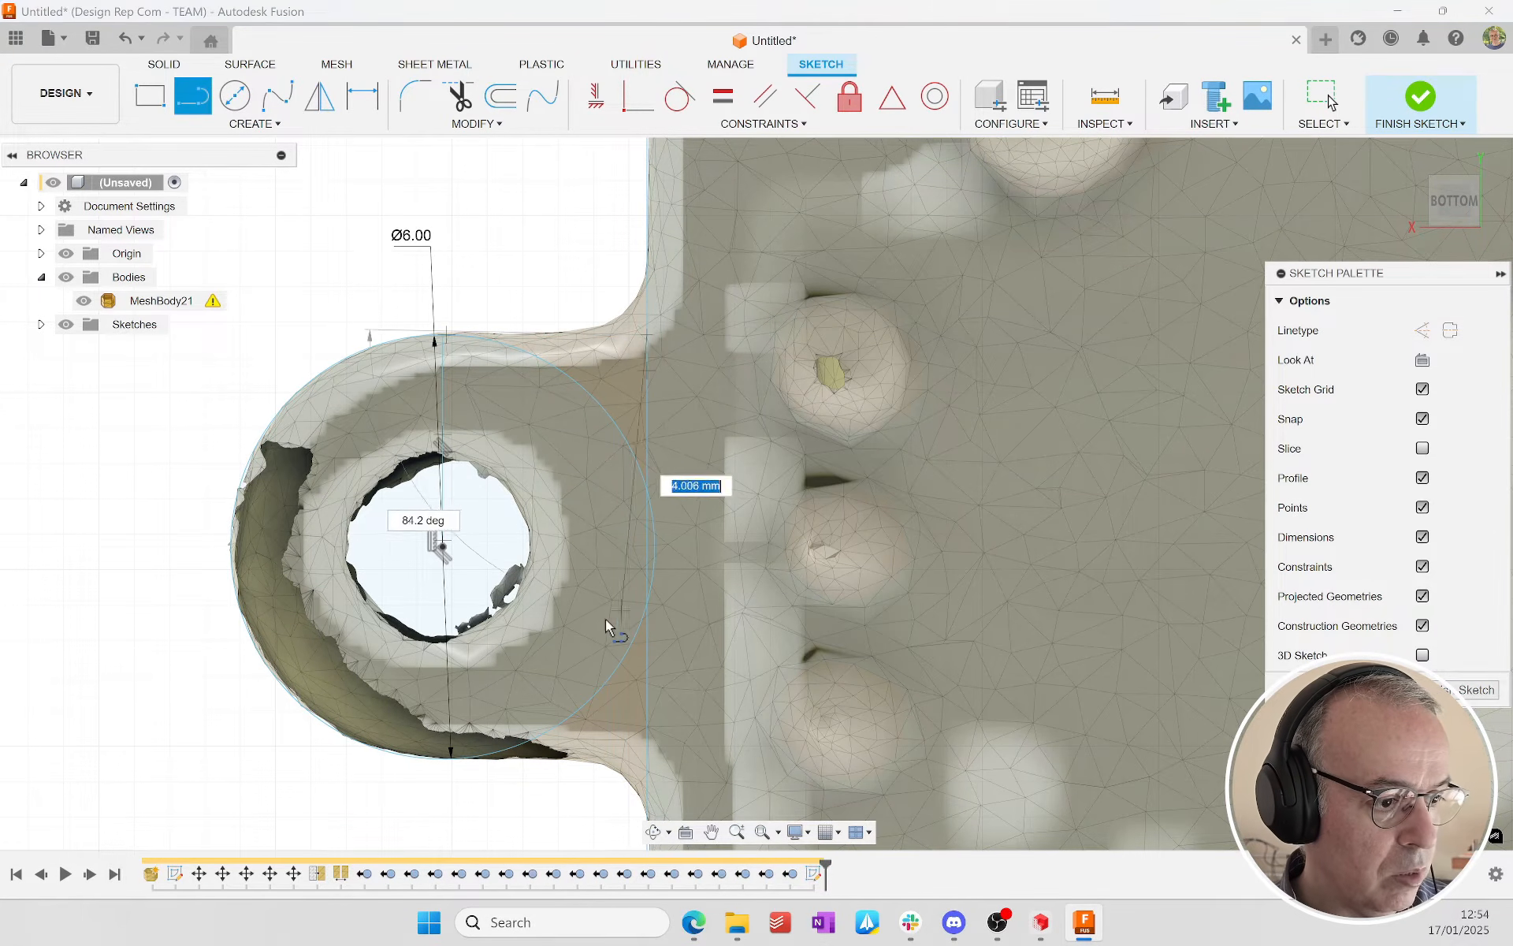
pyautogui.press('Escape')
pyautogui.press('l')
pyautogui.click(442, 335)
pyautogui.click(646, 335)
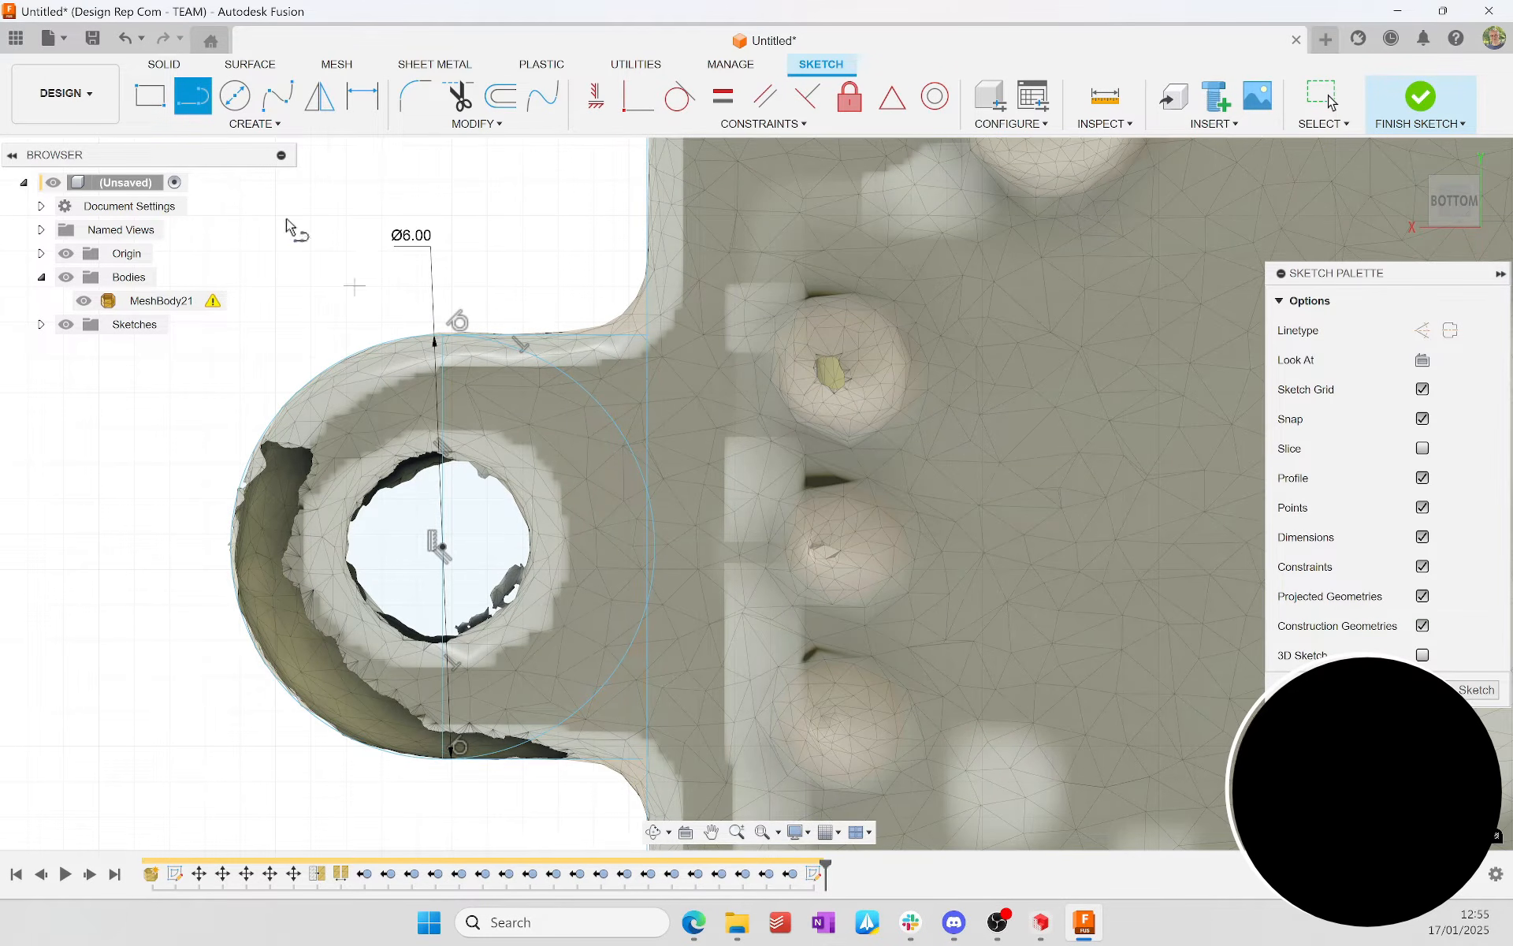
# Step: Trim the inner half of the ear circle that faces the base plate, keeping the rounded outer arc
pyautogui.click(254, 124)
pyautogui.moveTo(256, 267)
pyautogui.press('Escape')
pyautogui.press('t')
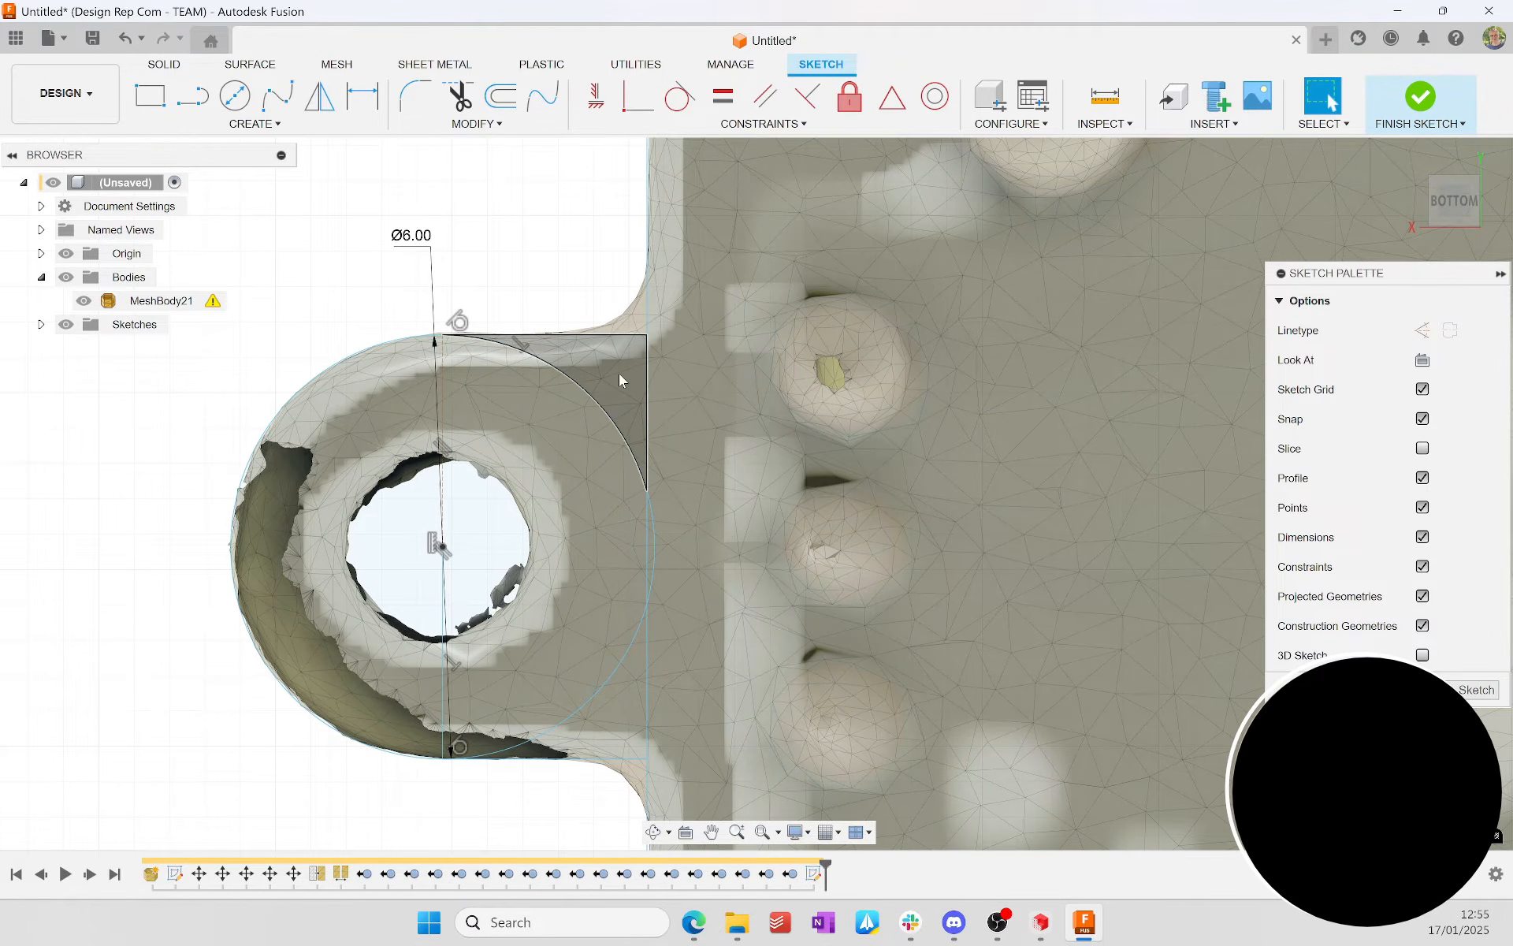
pyautogui.press('Escape')
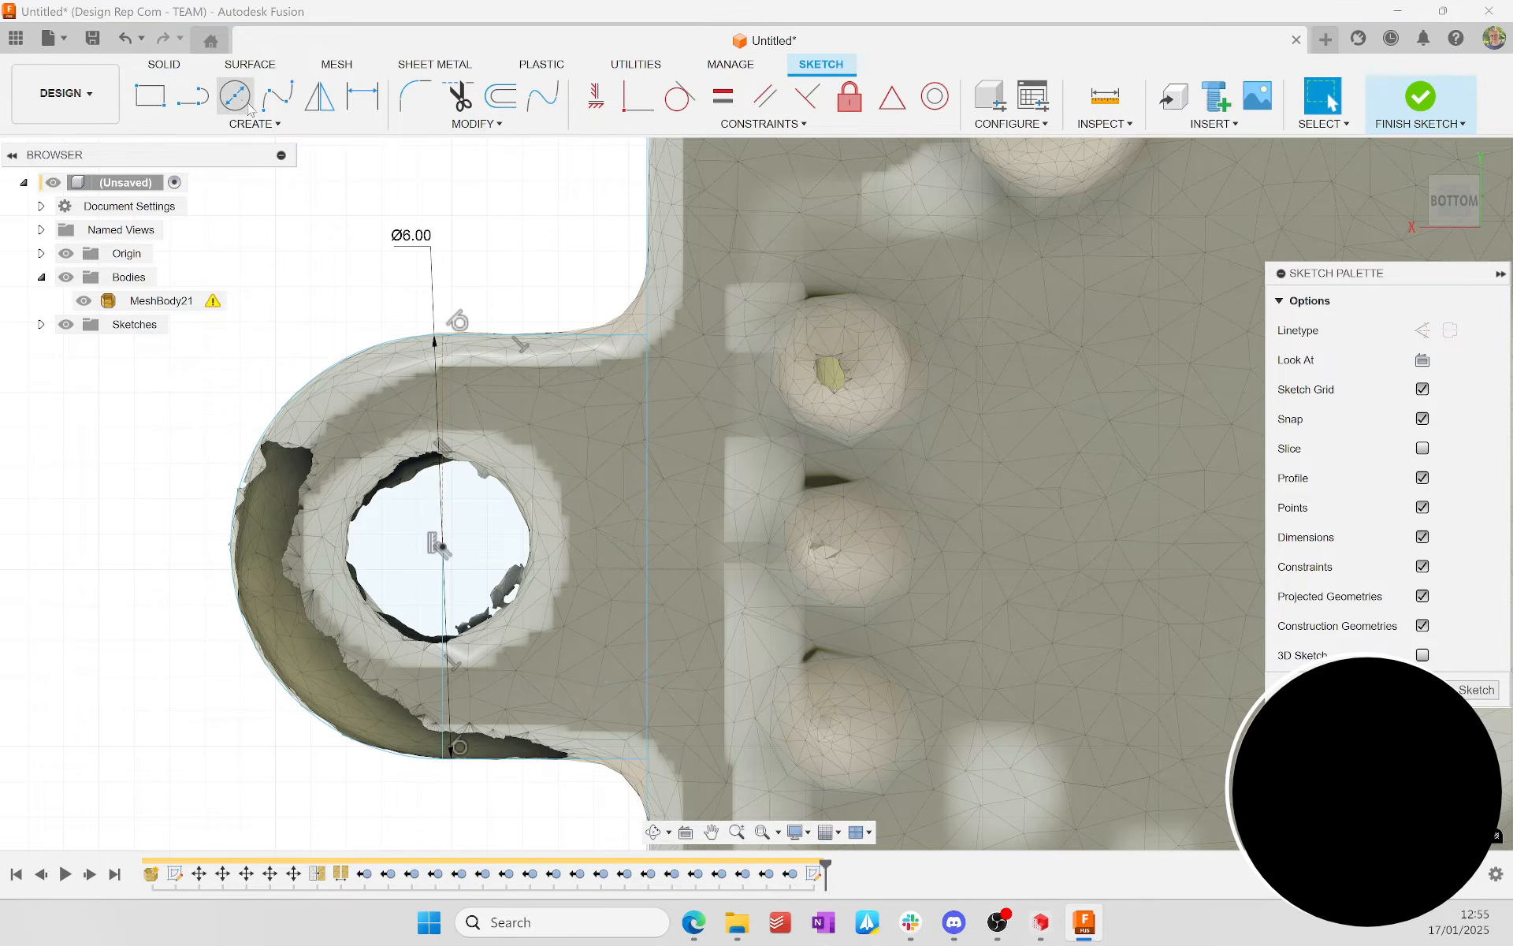
# Step: Sketch a circle around the mounting ear's through hole, centred on the outer arc's centre
pyautogui.press('c')
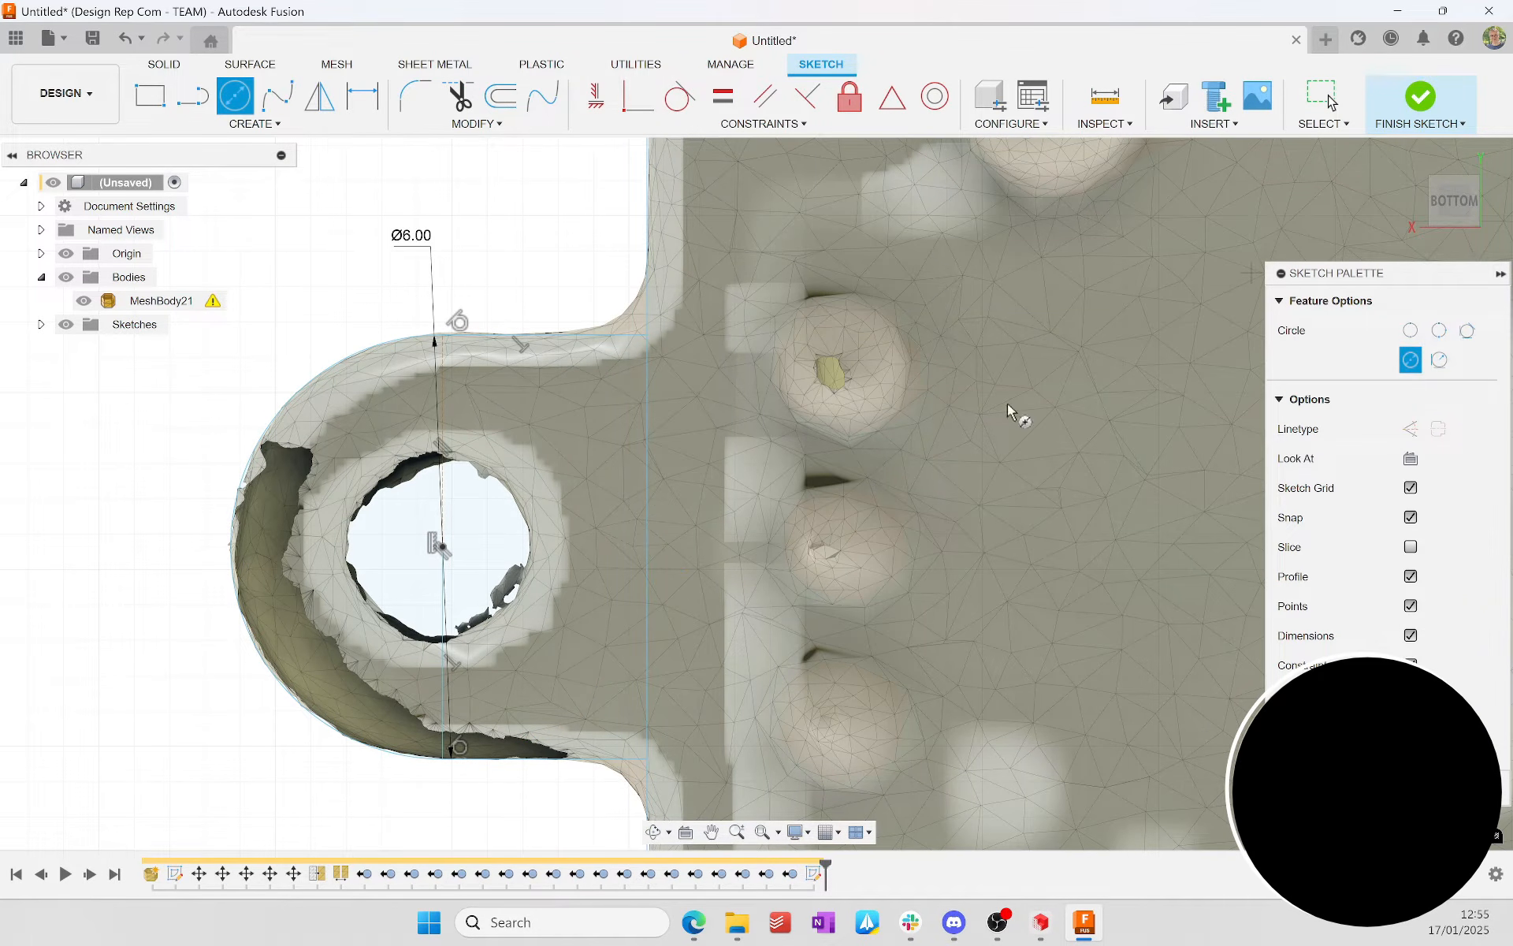
pyautogui.click(441, 546)
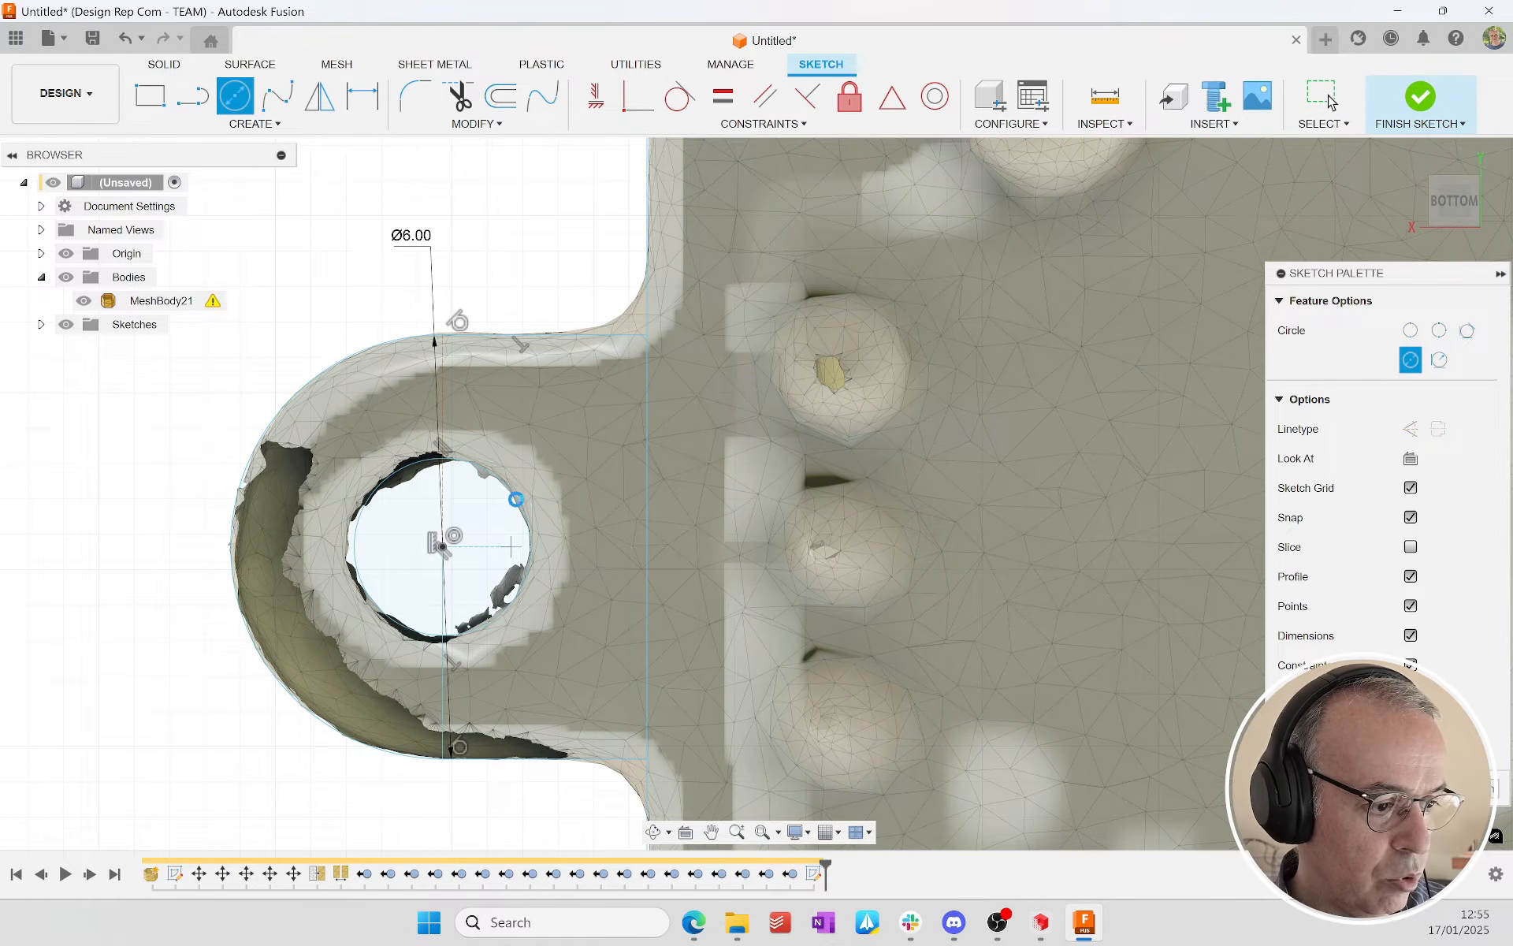
# Step: Place the mounting ear's through-hole circle and set its diameter to 2.6 mm
pyautogui.click(520, 499)
pyautogui.press('d')
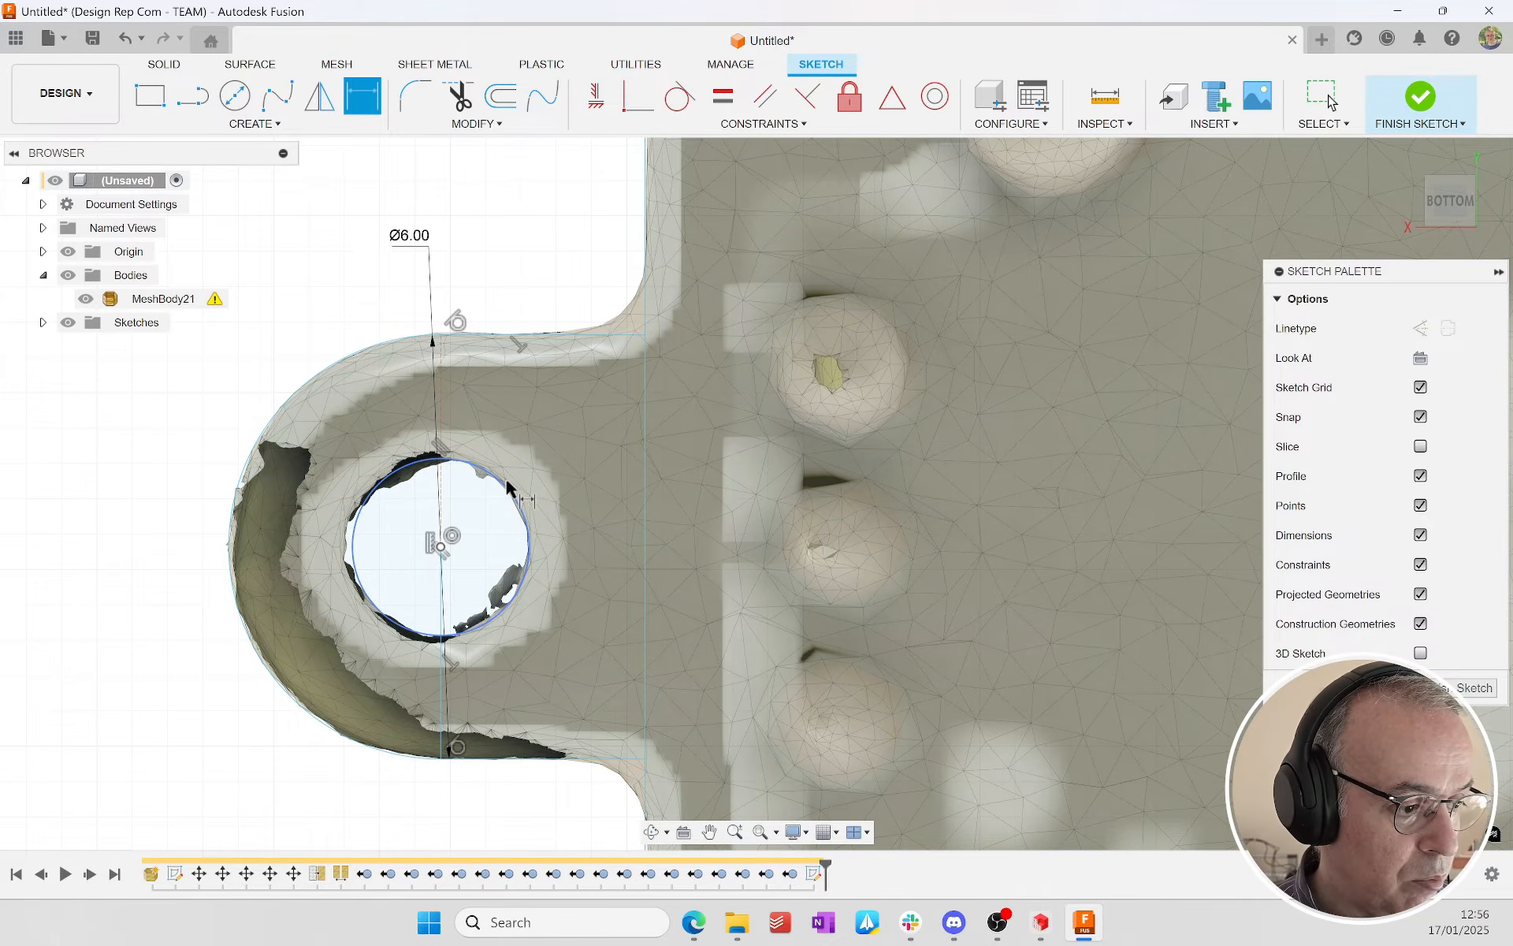
pyautogui.click(509, 489)
pyautogui.click(230, 411)
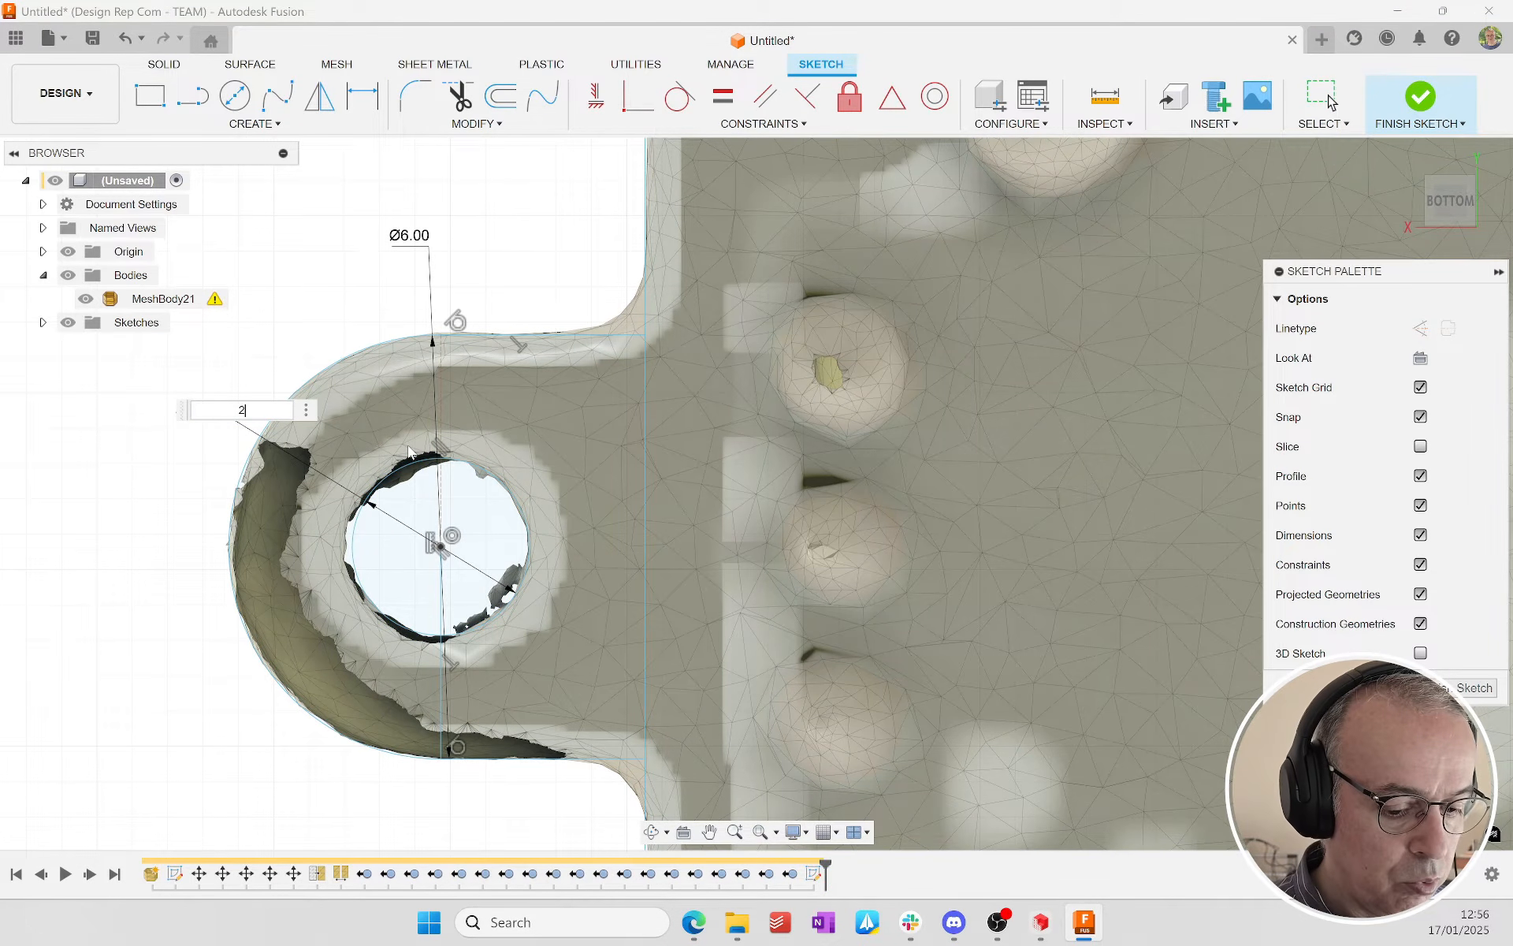
pyautogui.write('2.6')
pyautogui.press('Return')
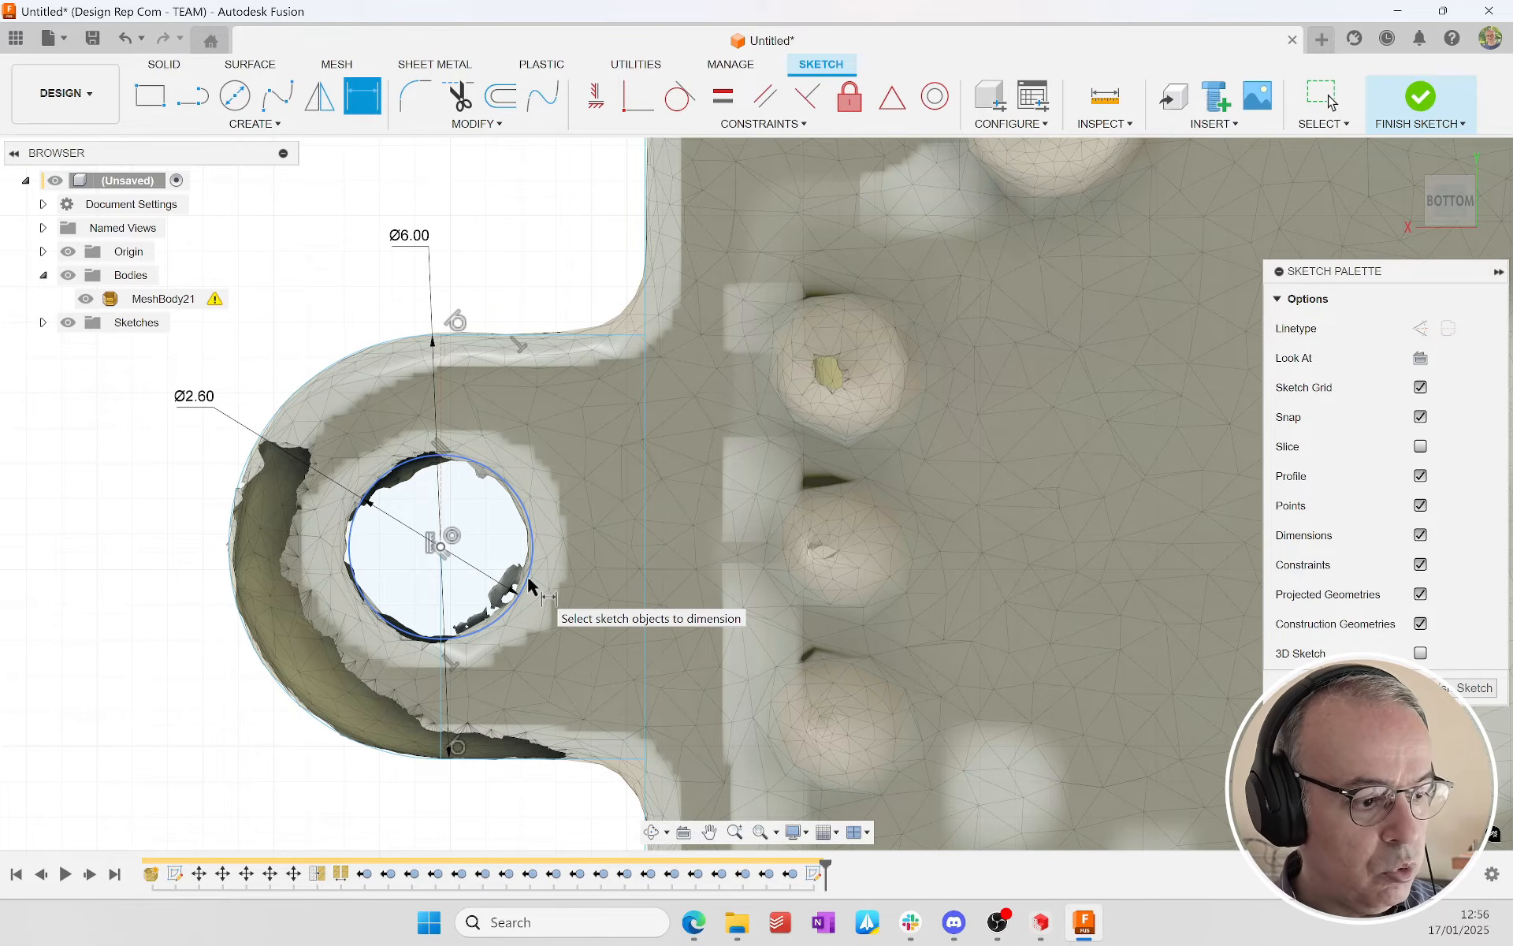
pyautogui.press('Escape')
# Step: Draw a short vertical line outward from the midpoint of the base plate's upper edge as a symmetry line
pyautogui.scroll(8, 762, 471)
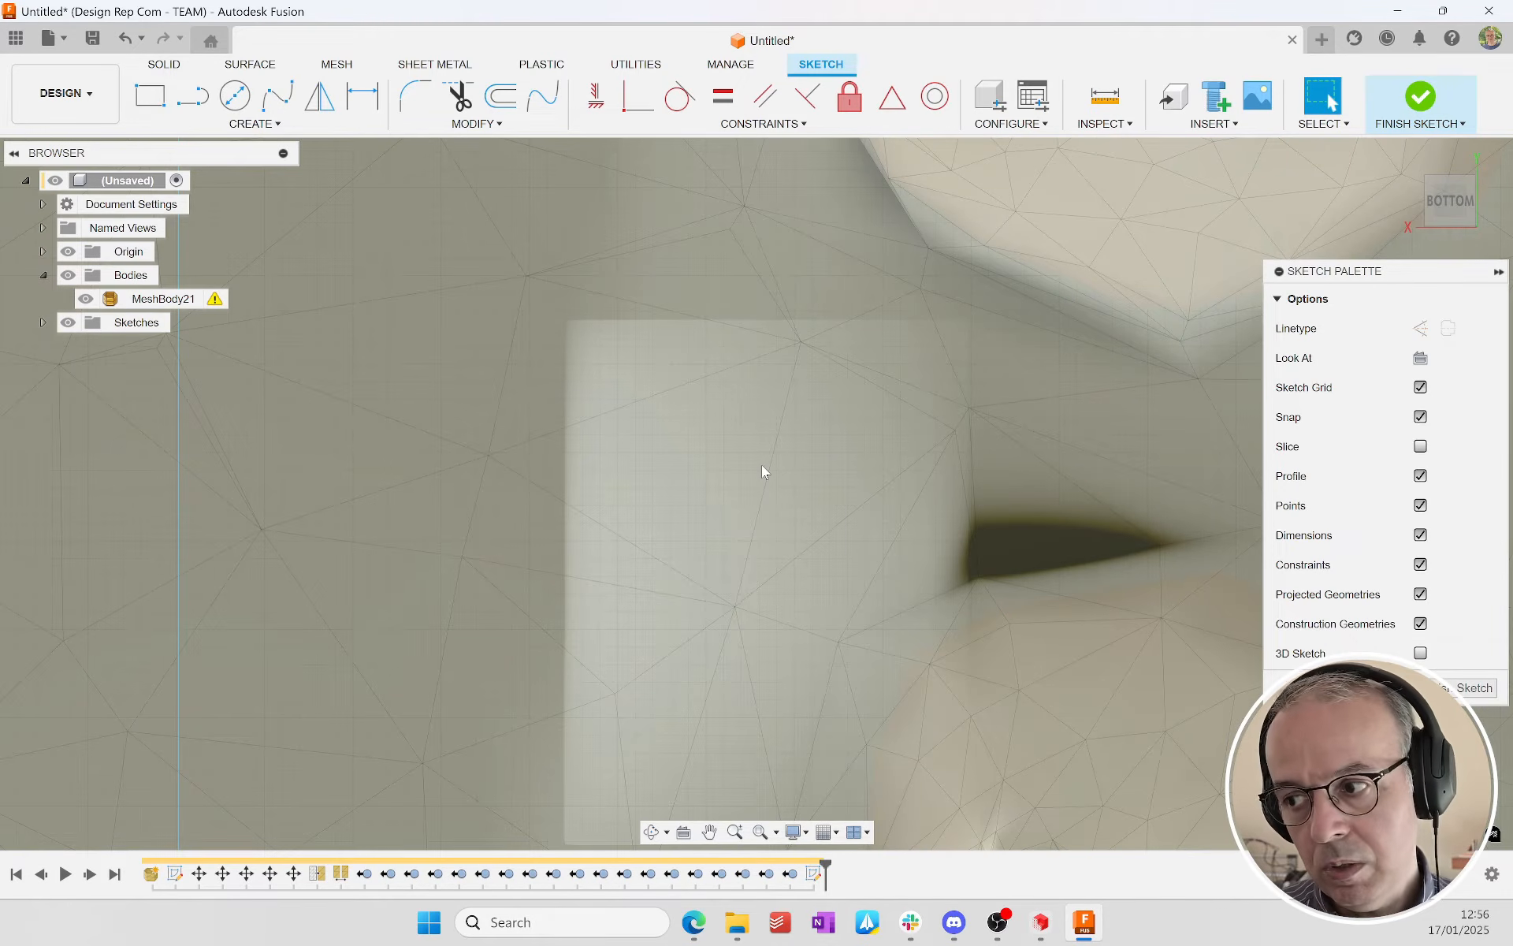
pyautogui.scroll(-8, 761, 471)
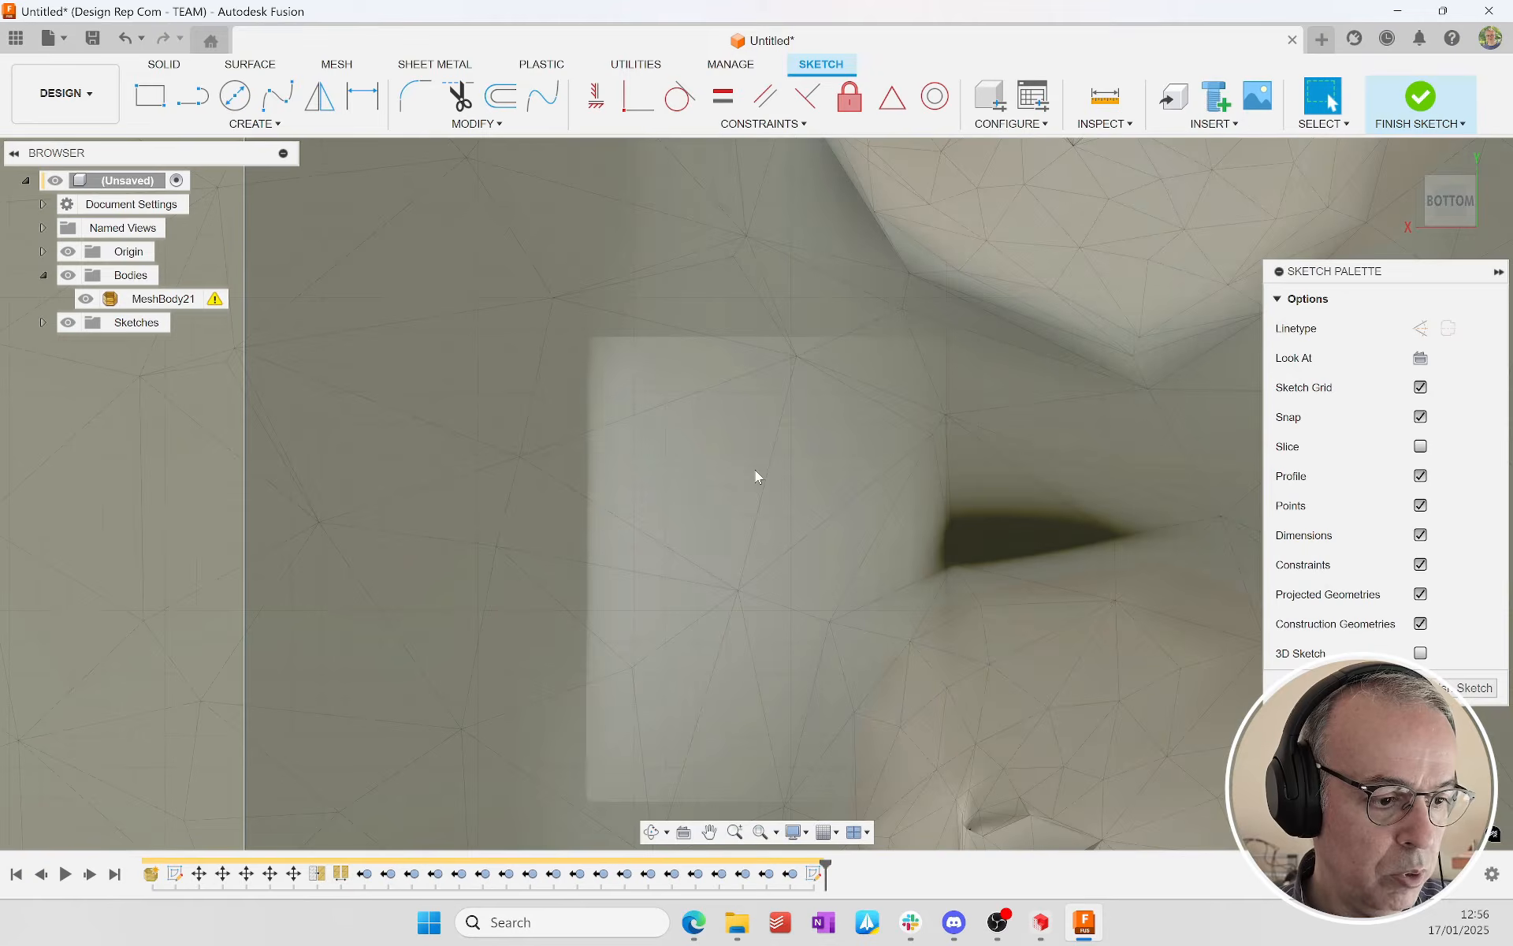
pyautogui.scroll(-4, 754, 469)
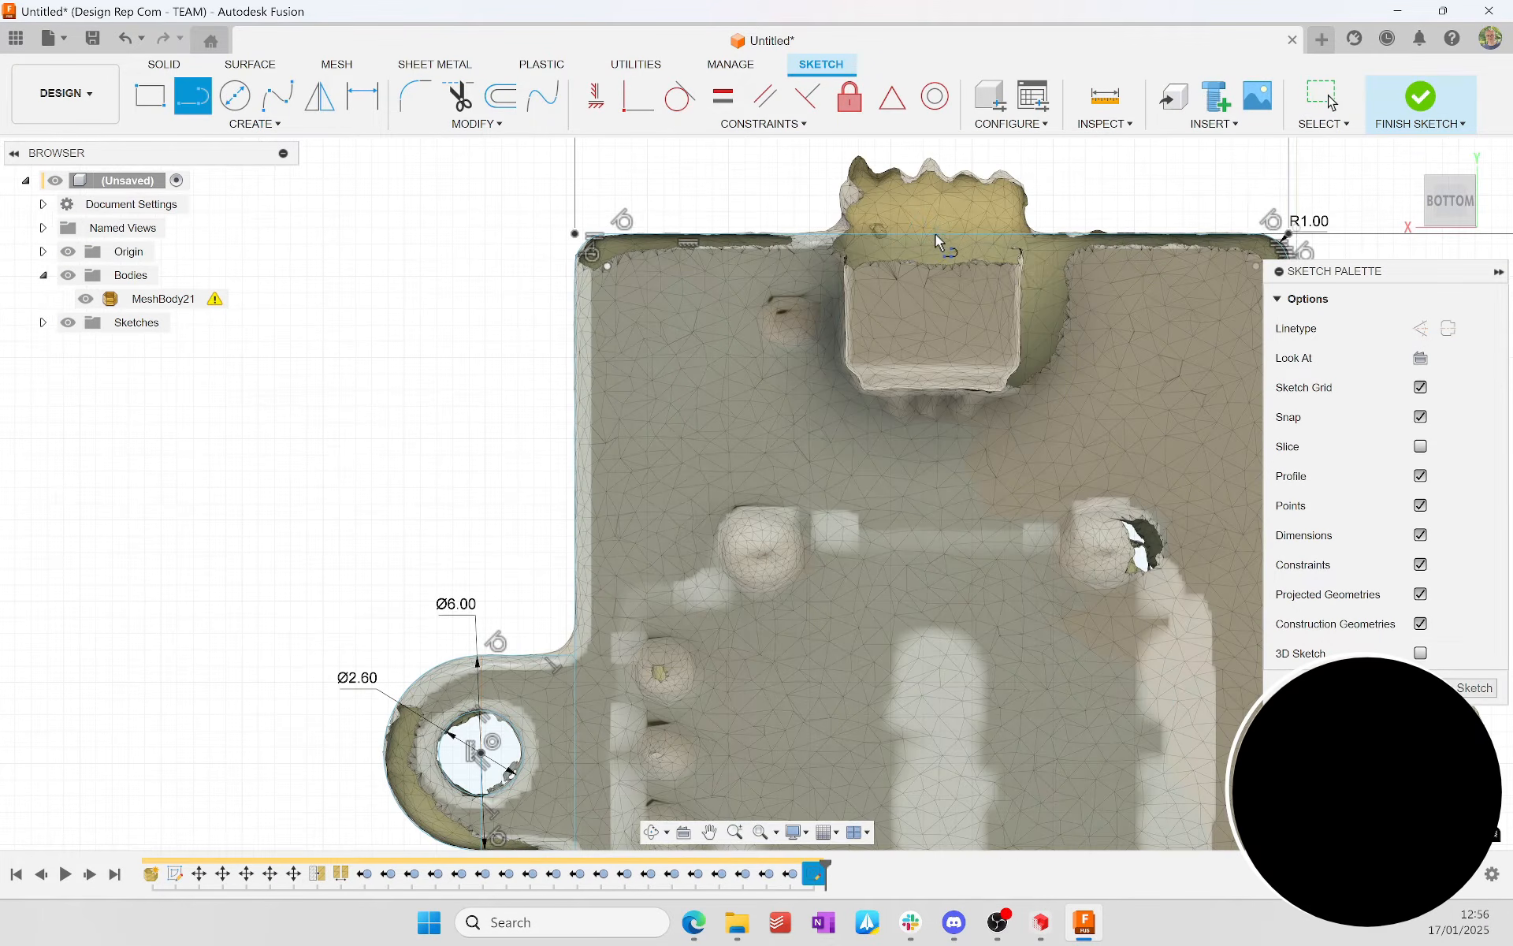
pyautogui.click(939, 238)
pyautogui.scroll(-3, 948, 178)
pyautogui.click(938, 148)
pyautogui.press('Escape')
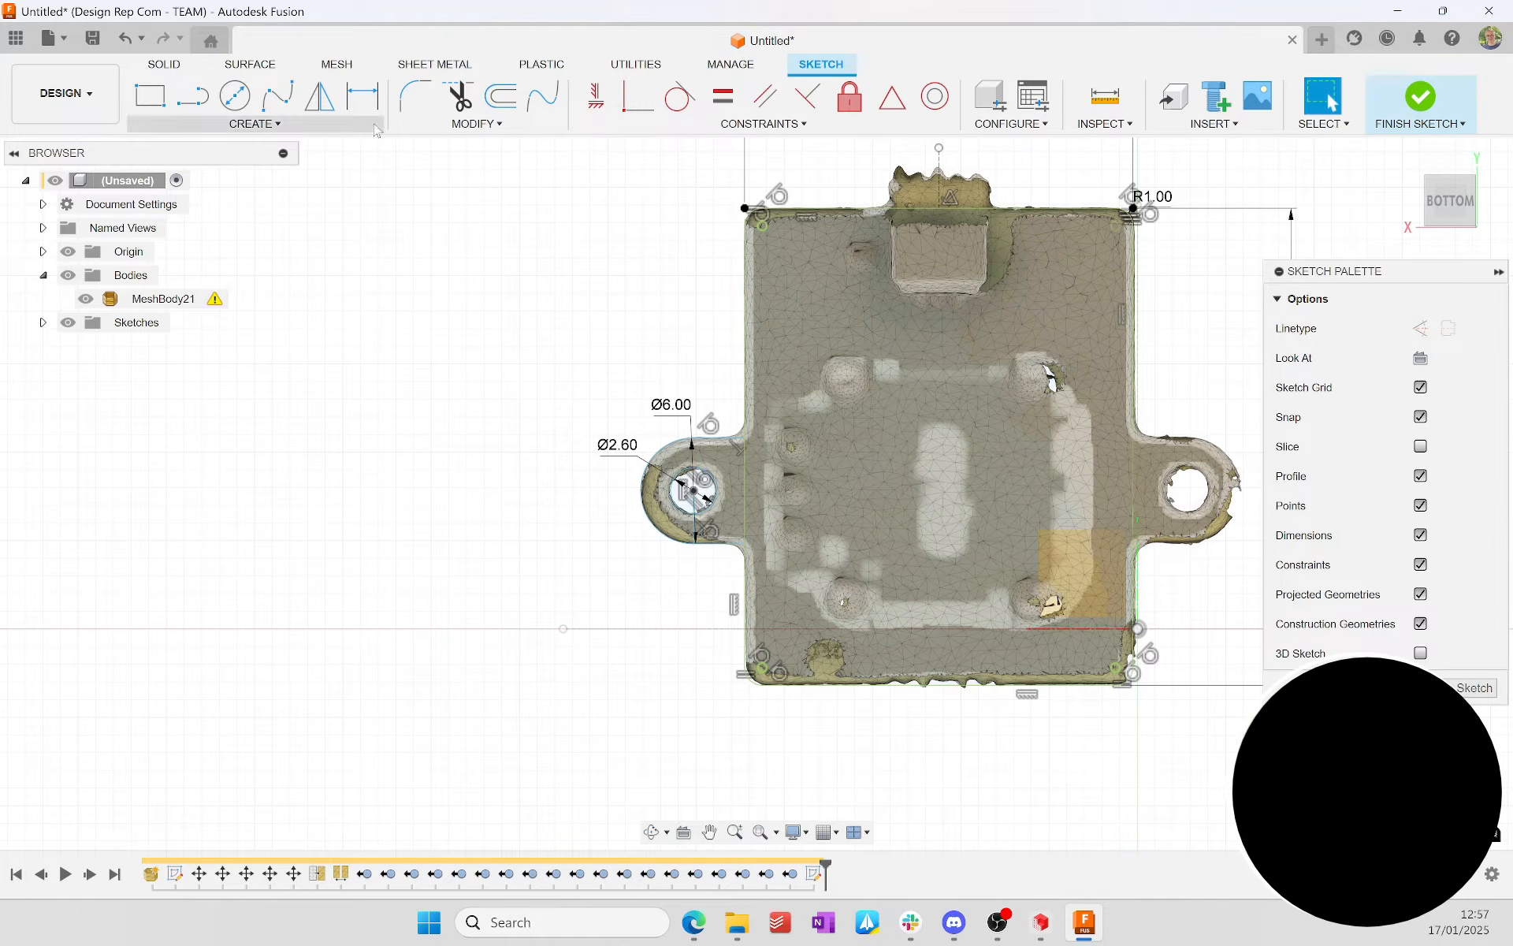
# Step: Mirror the mounting ear outline and its screw hole about the short vertical centre line to the plate's opposite side
pyautogui.click(320, 96)
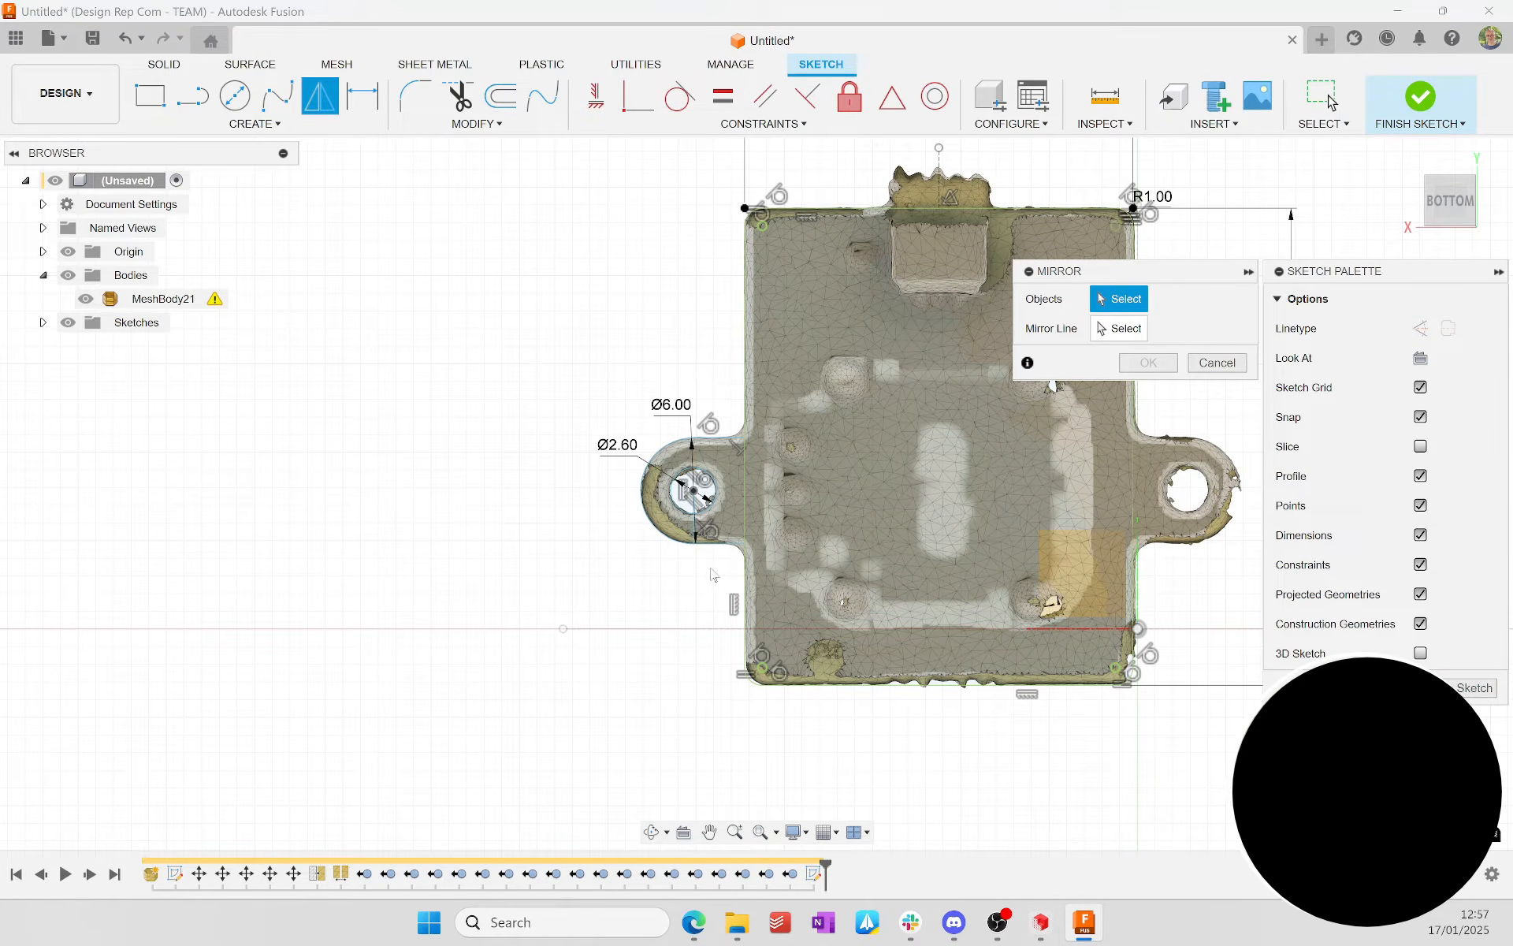
pyautogui.moveTo(713, 576); pyautogui.dragTo(641, 430)
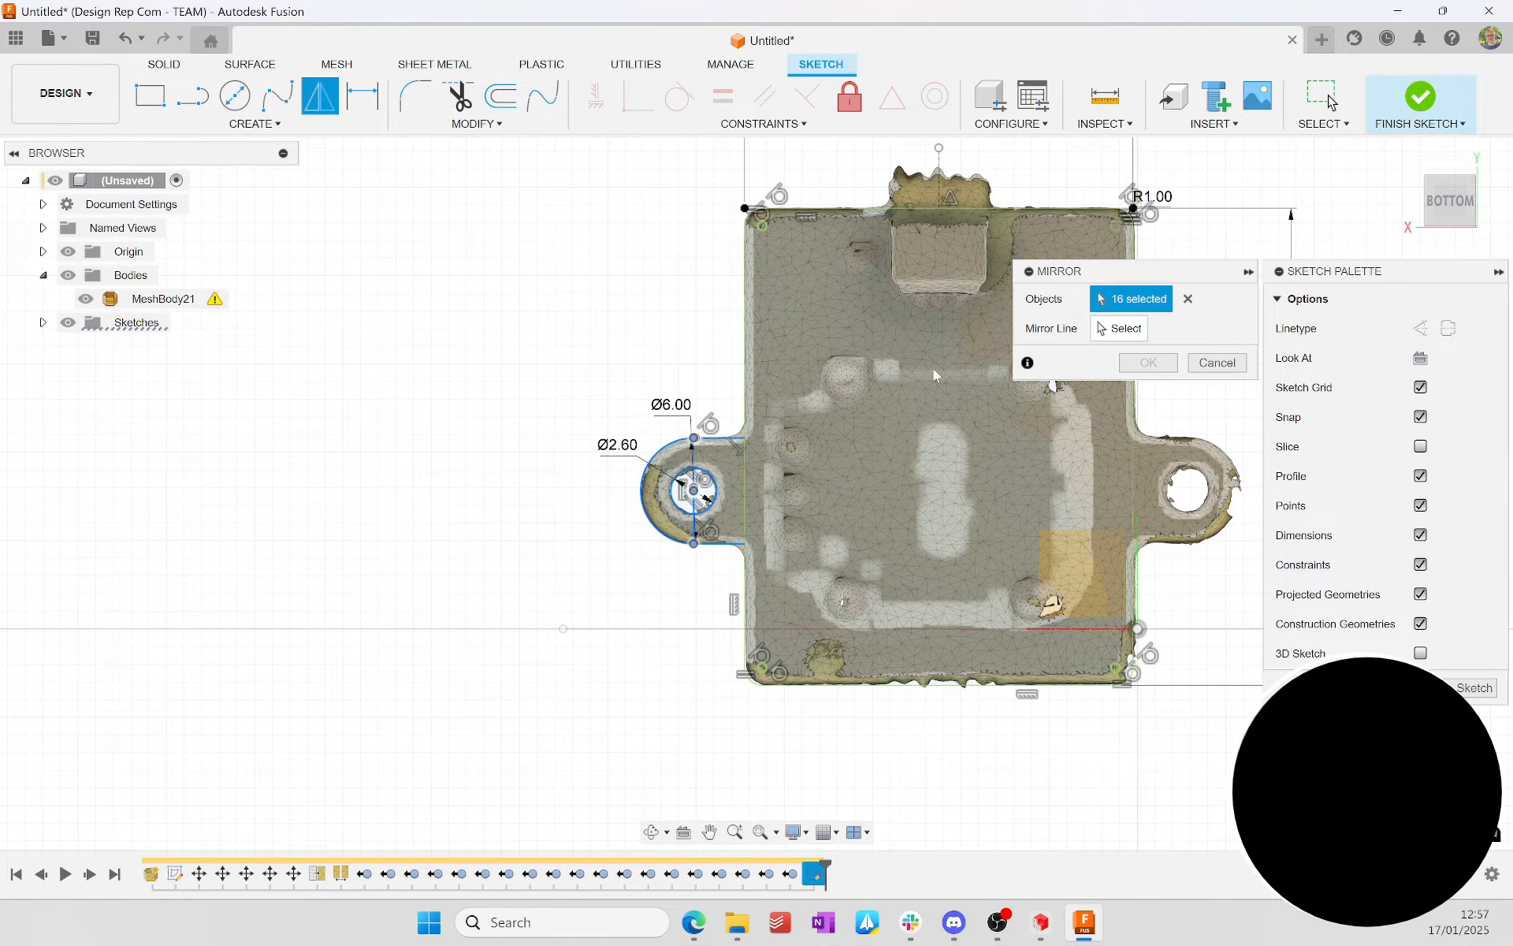
pyautogui.click(1097, 329)
pyautogui.click(939, 168)
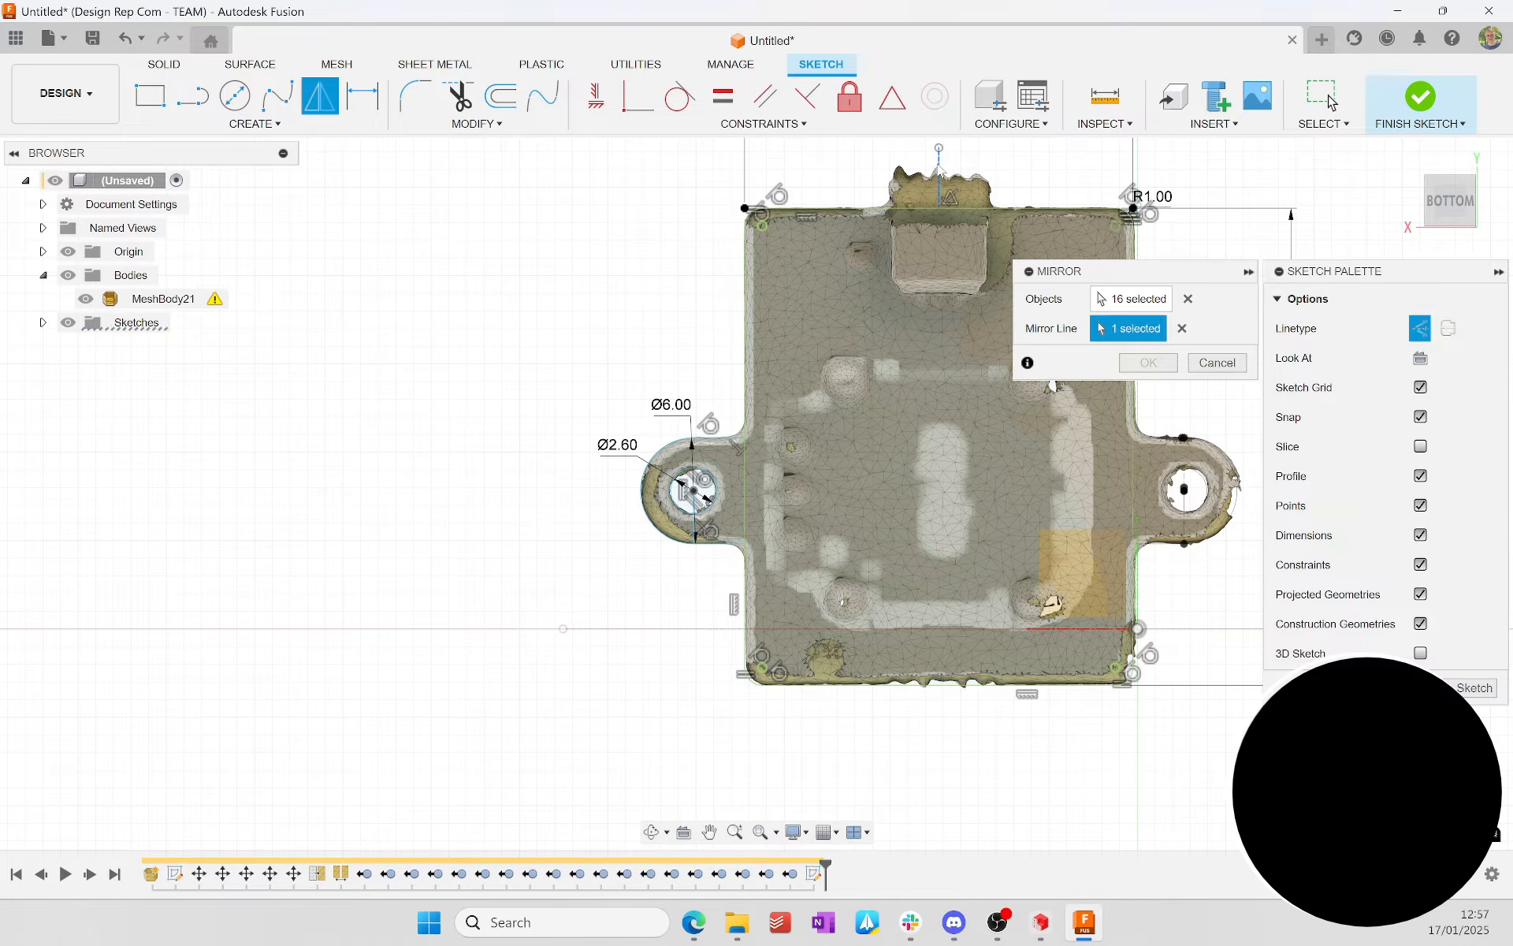
pyautogui.click(1153, 362)
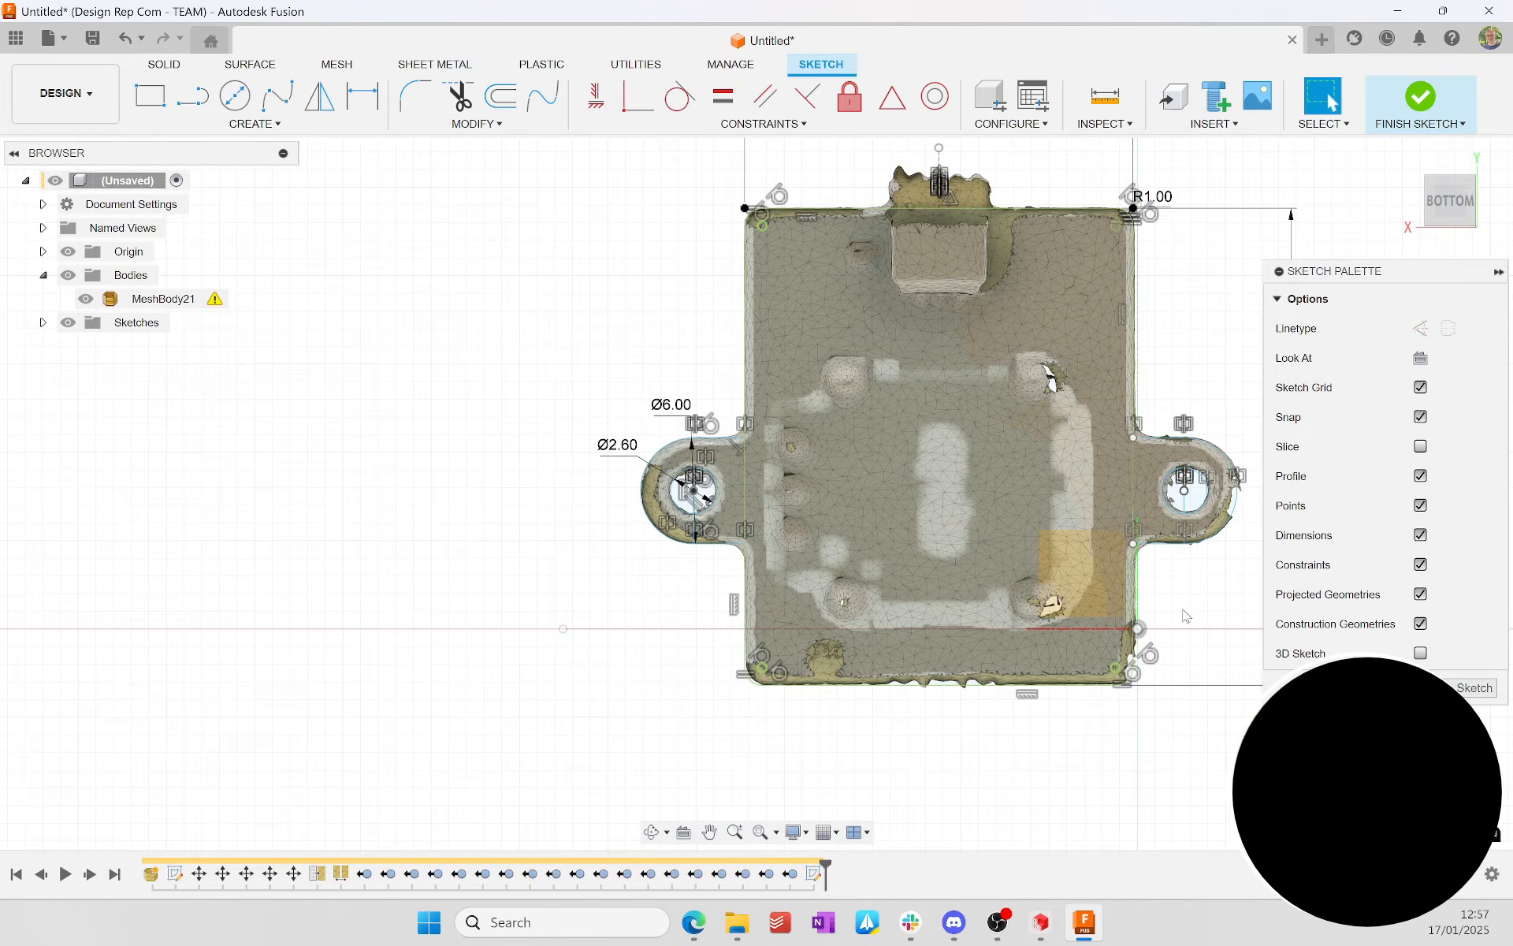
# Step: Hide the scan mesh and examine the plate and mounting ear profiles of the sketch
pyautogui.click(85, 298)
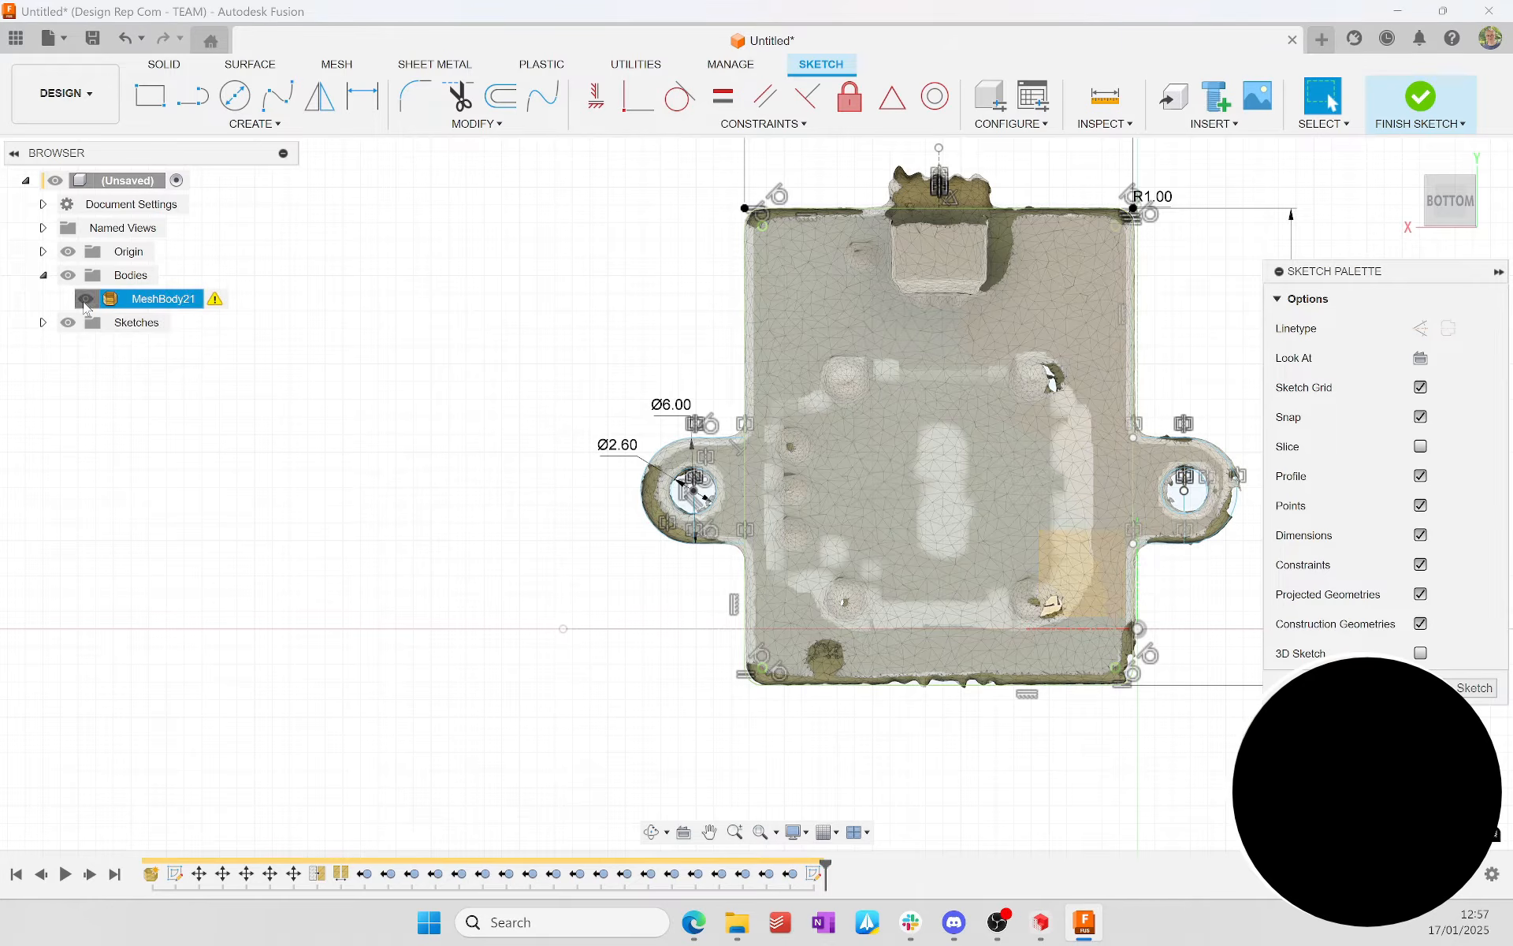
pyautogui.moveTo(602, 514)
pyautogui.mouseDown()
pyautogui.moveTo(631, 450)
pyautogui.moveTo(601, 442)
pyautogui.moveTo(620, 480)
pyautogui.mouseUp()
pyautogui.keyDown('shift'); pyautogui.moveTo(621, 480); pyautogui.dragTo(639, 479, button='middle'); pyautogui.keyUp('shift')
pyautogui.scroll(5, 1194, 452)
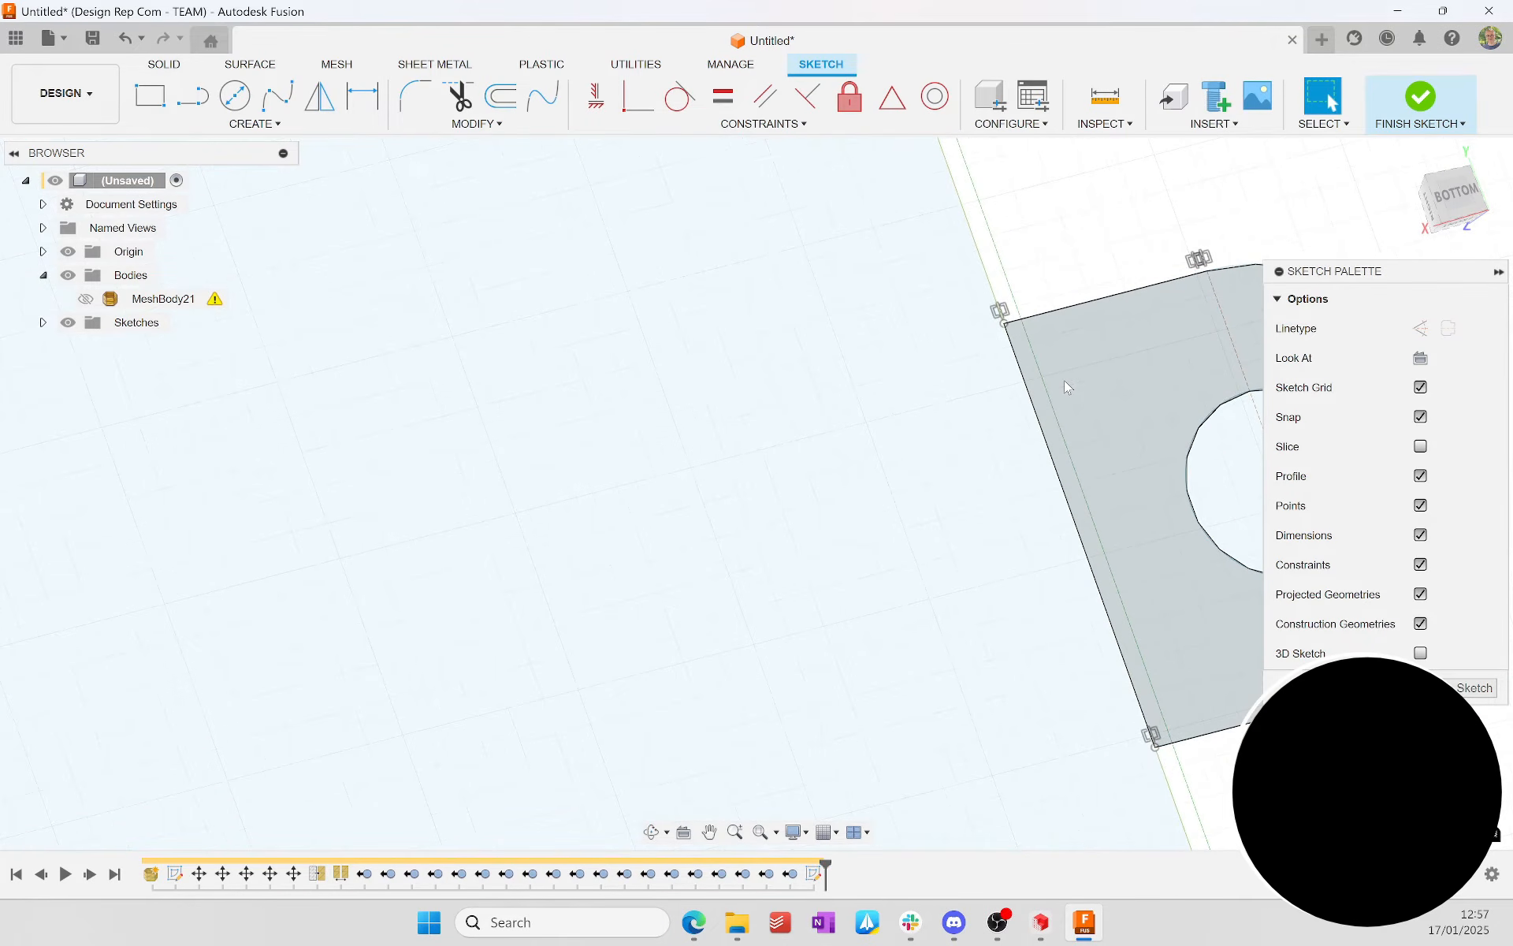
pyautogui.scroll(-5, 1047, 551)
pyautogui.moveTo(566, 593)
pyautogui.keyDown('shift'); pyautogui.mouseDown(button='middle')
pyautogui.moveTo(473, 544)
pyautogui.moveTo(473, 556)
pyautogui.mouseUp(button='middle'); pyautogui.keyUp('shift')
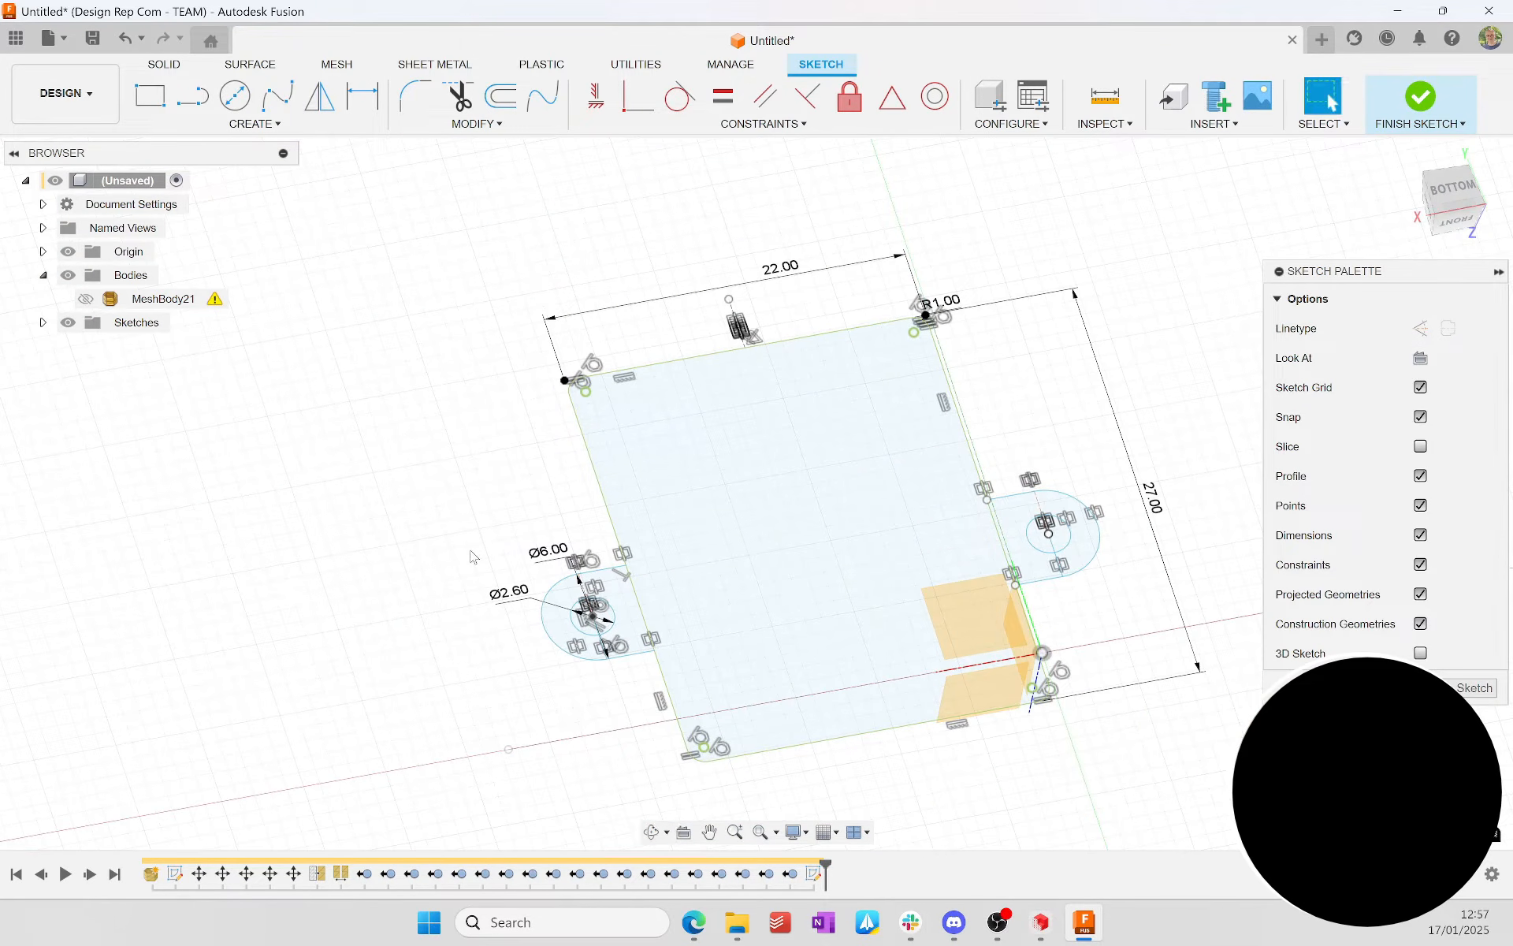
# Step: Show the scan mesh again and set its opacity to 50%
pyautogui.click(85, 298)
pyautogui.moveTo(335, 413)
pyautogui.keyDown('shift'); pyautogui.mouseDown(button='middle')
pyautogui.moveTo(371, 310)
pyautogui.moveTo(353, 393)
pyautogui.mouseUp(button='middle'); pyautogui.keyUp('shift')
pyautogui.rightClick(166, 309)
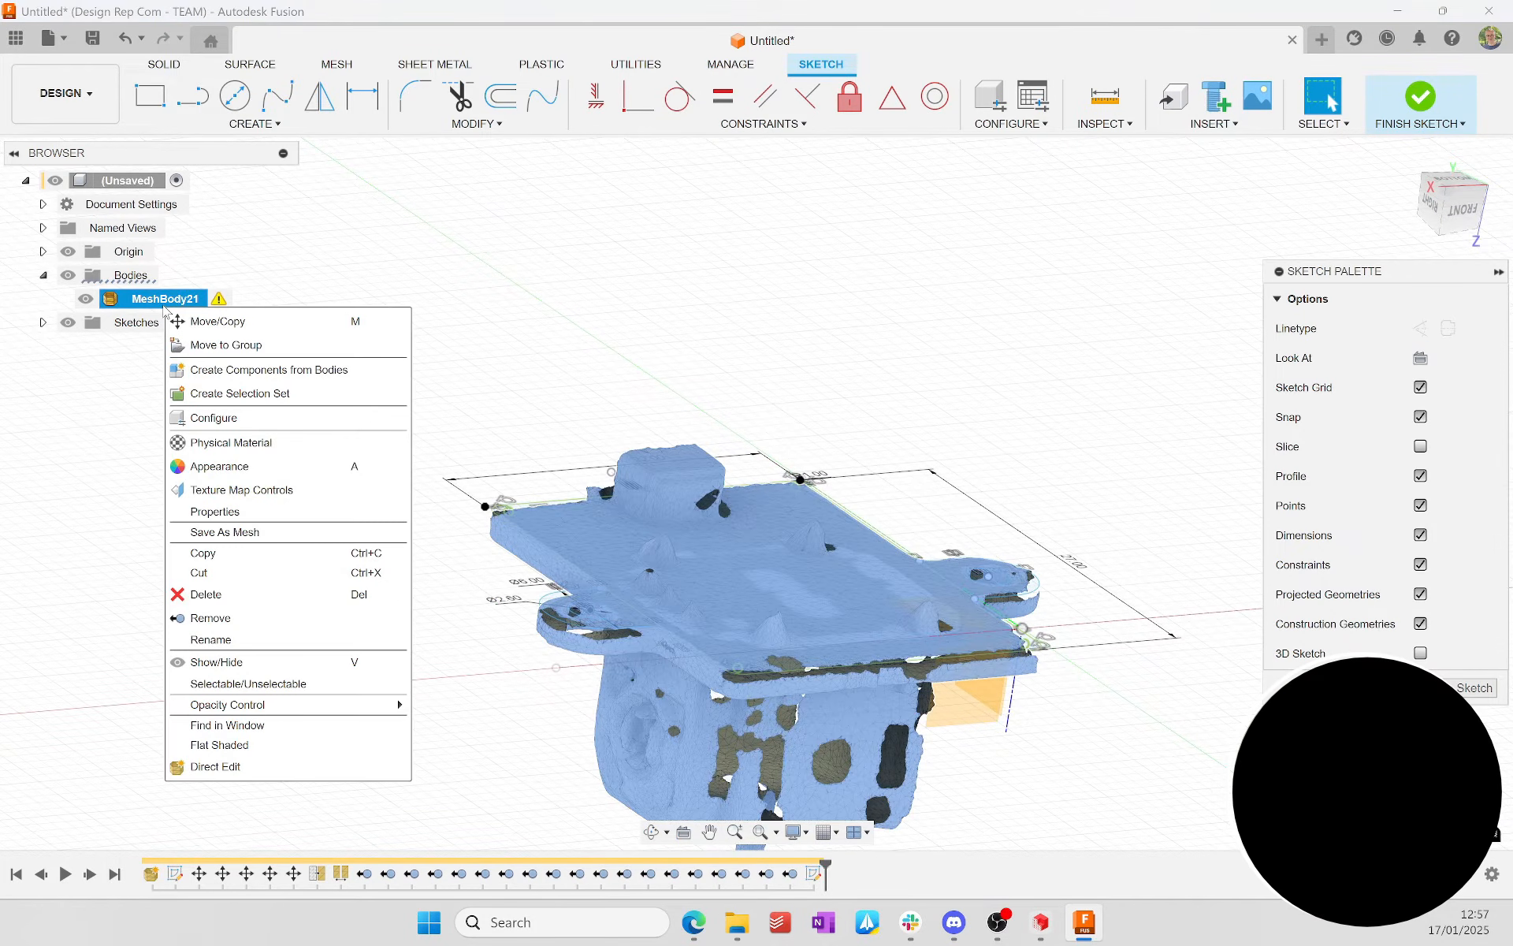
pyautogui.moveTo(304, 707)
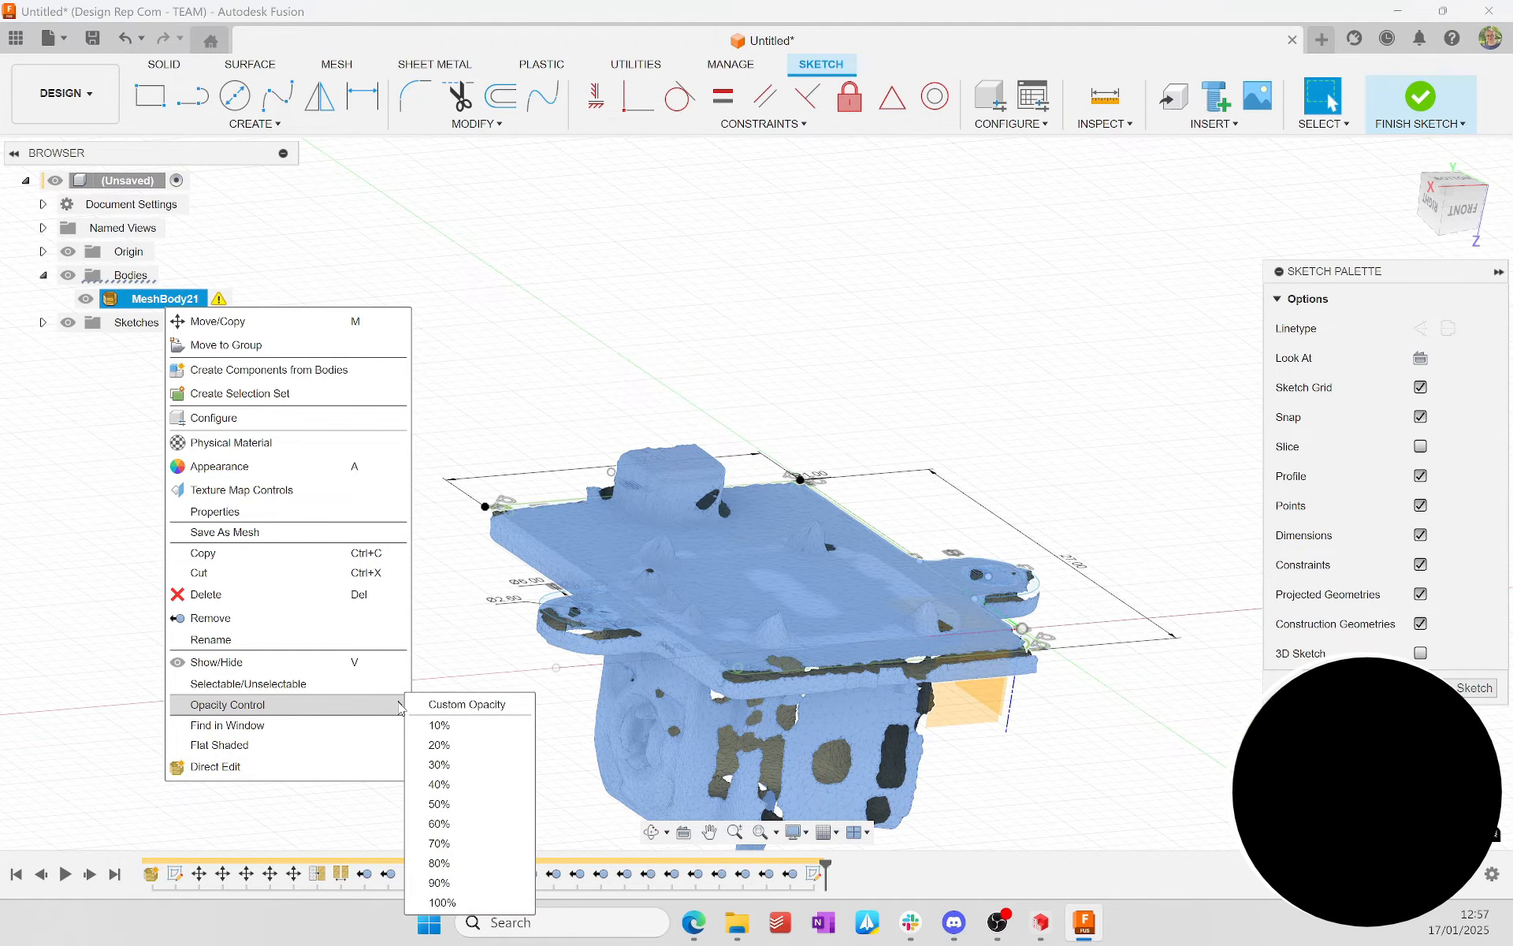
pyautogui.click(443, 812)
pyautogui.click(442, 581)
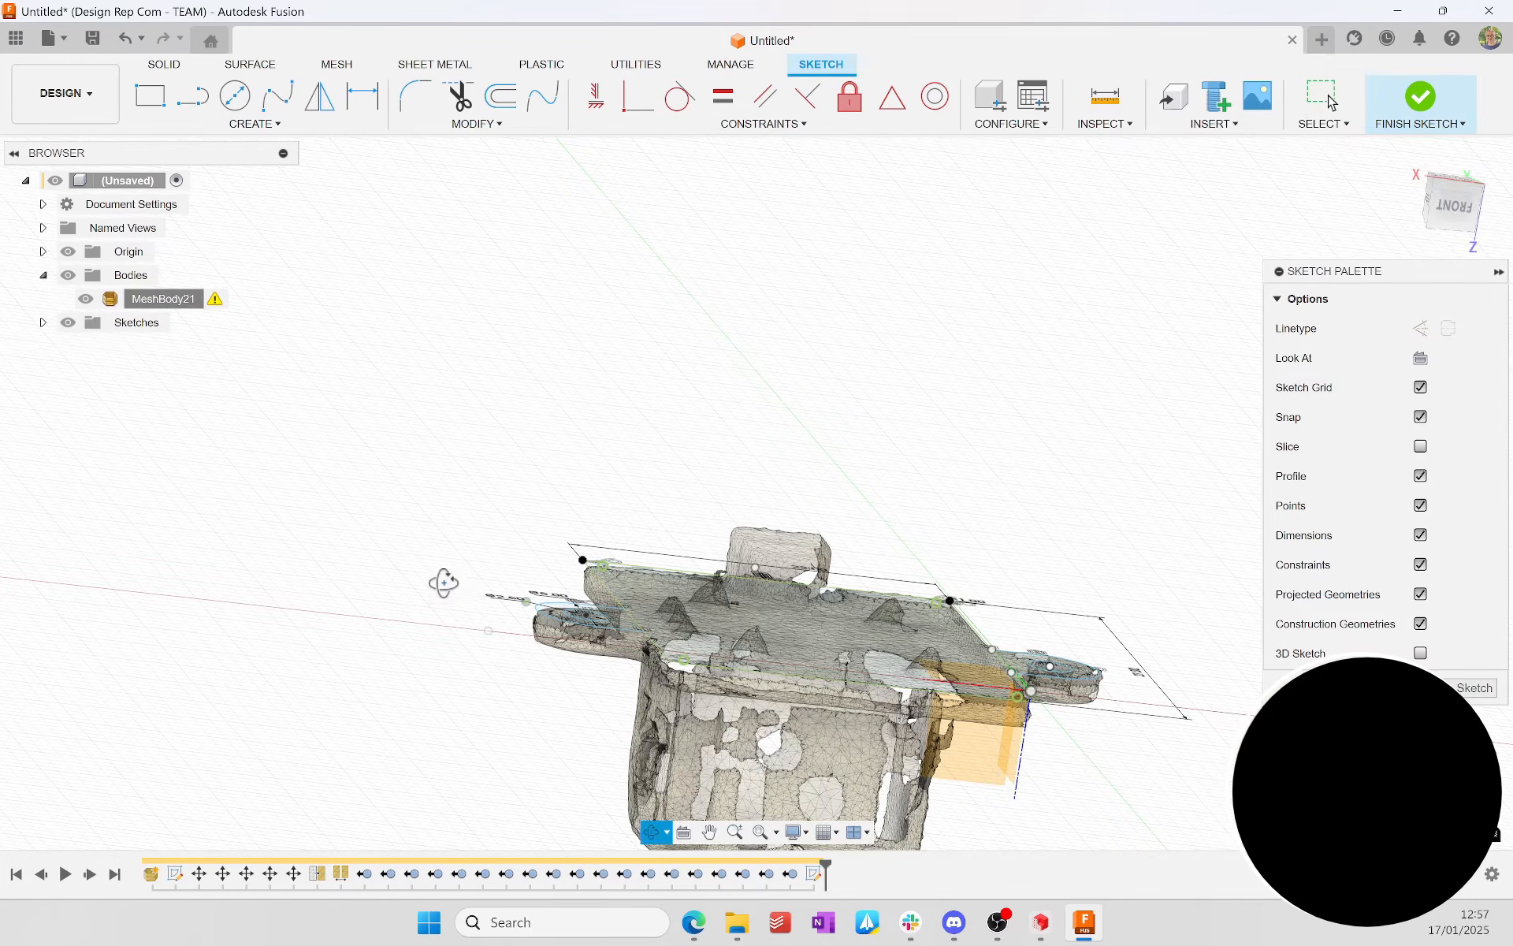
pyautogui.click(1461, 208)
pyautogui.keyDown('shift'); pyautogui.moveTo(835, 275); pyautogui.dragTo(784, 415, button='middle'); pyautogui.keyUp('shift')
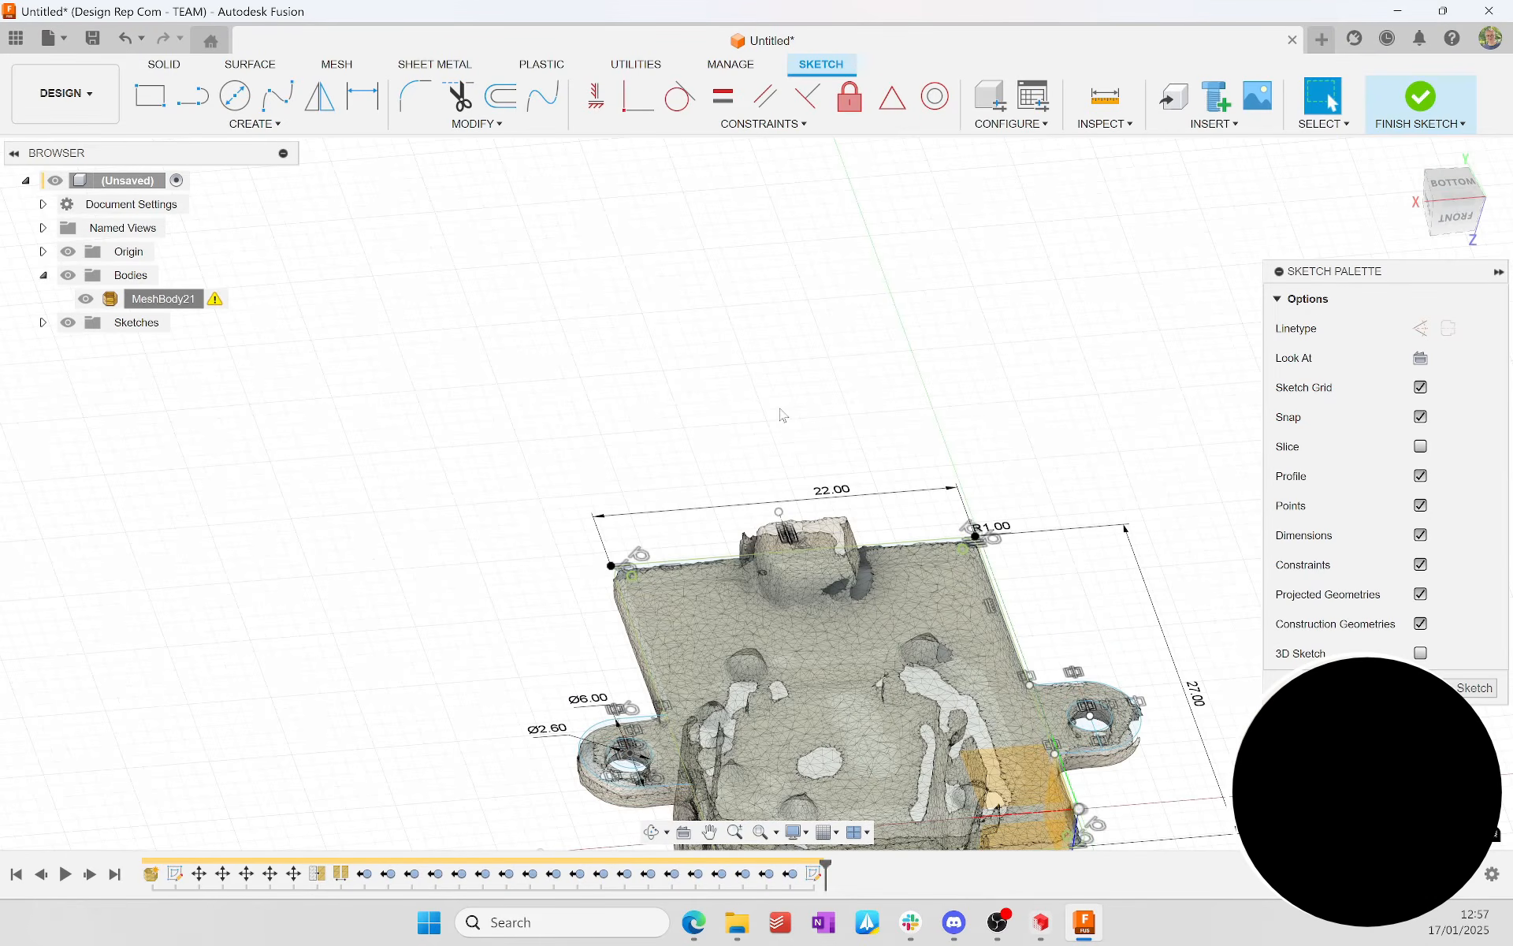
# Step: Finish the sketch and extrude the plate and both ear profiles, without the screw holes, 1.7 mm into the mesh as a new body
pyautogui.click(1369, 105)
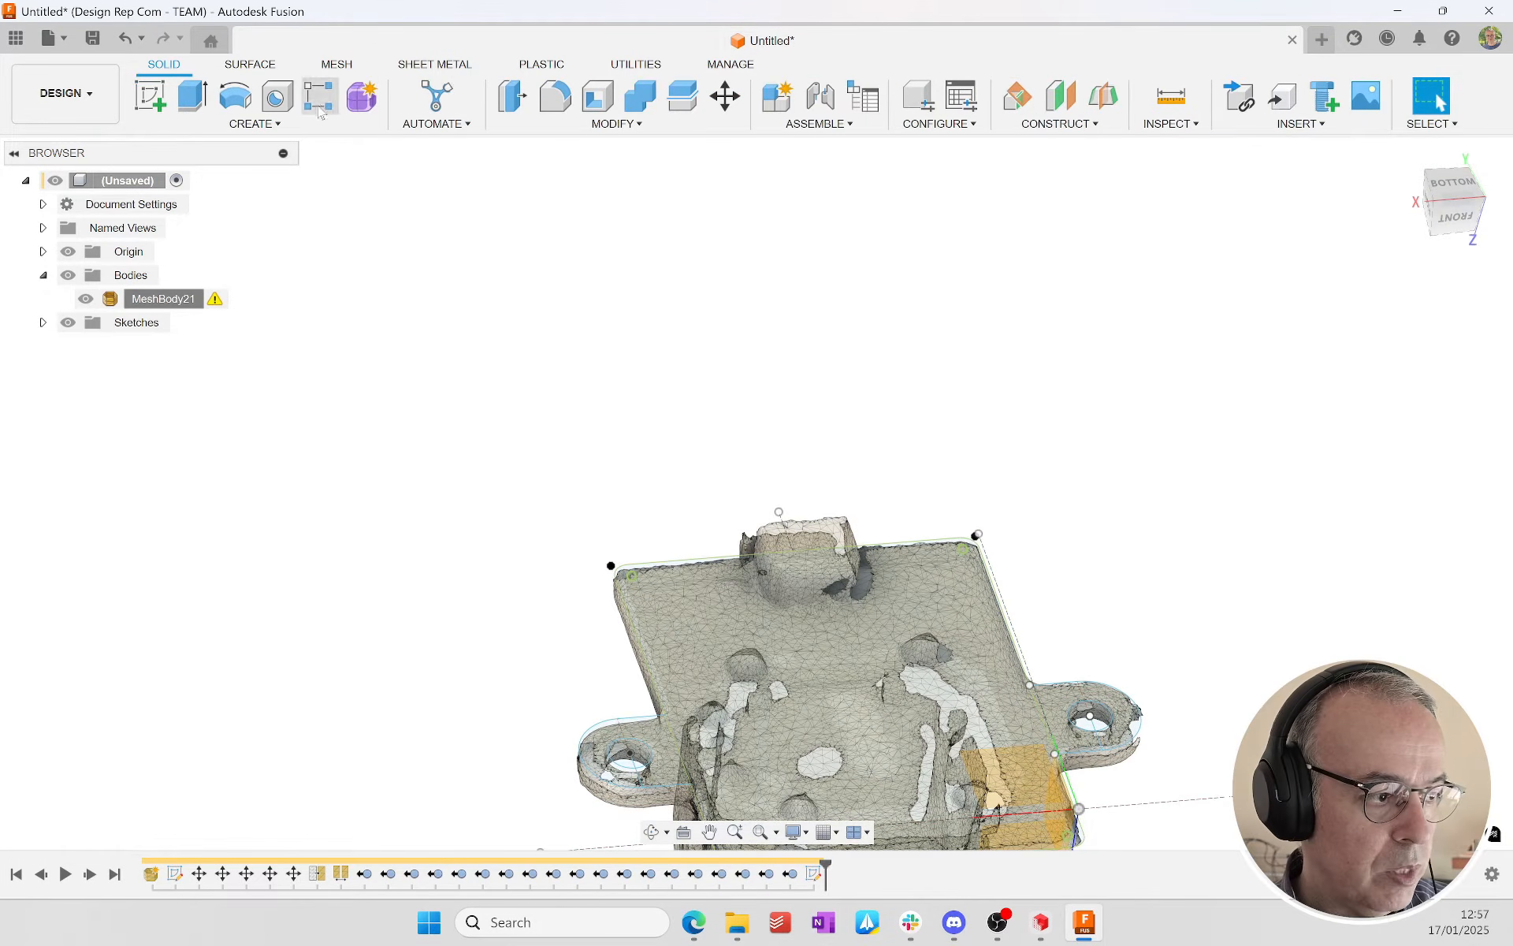
pyautogui.click(197, 103)
pyautogui.click(722, 650)
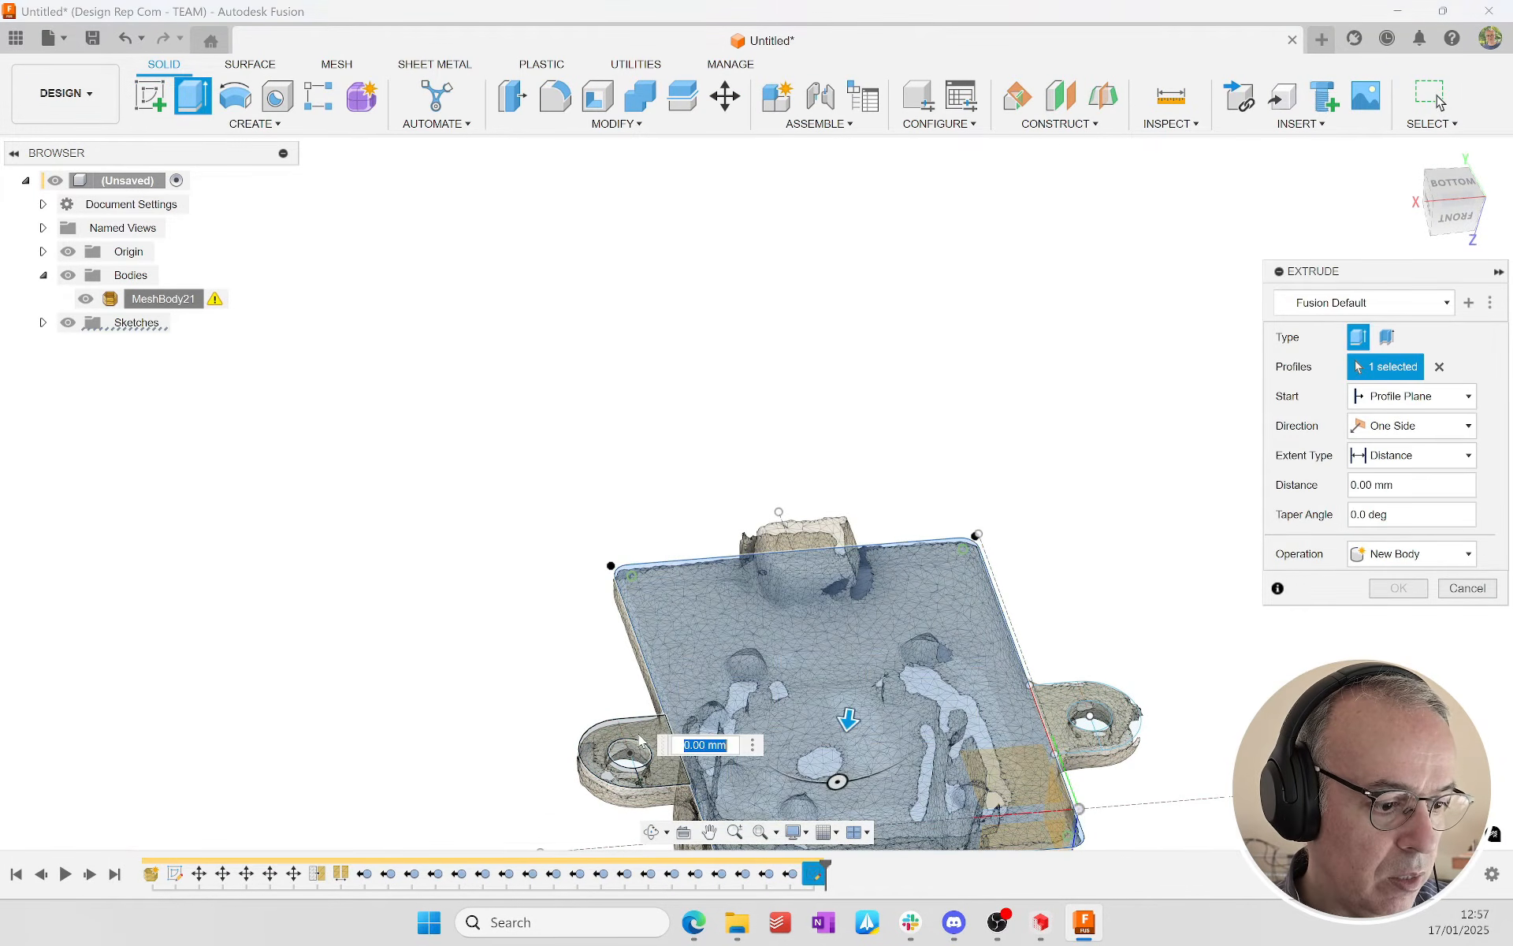
pyautogui.click(1081, 702)
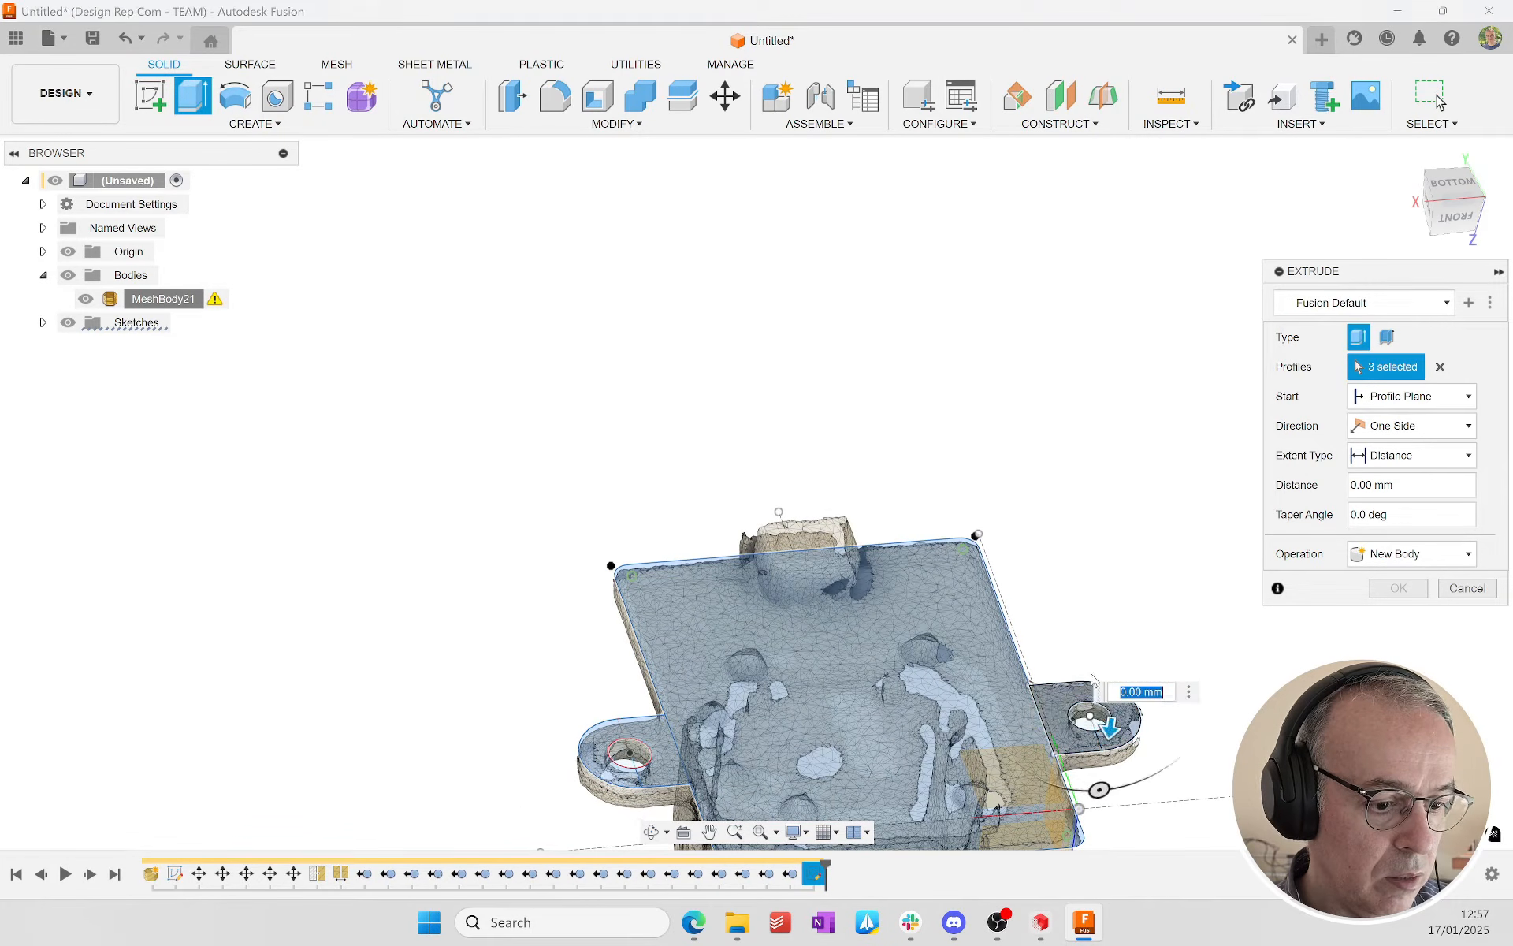
pyautogui.click(1461, 222)
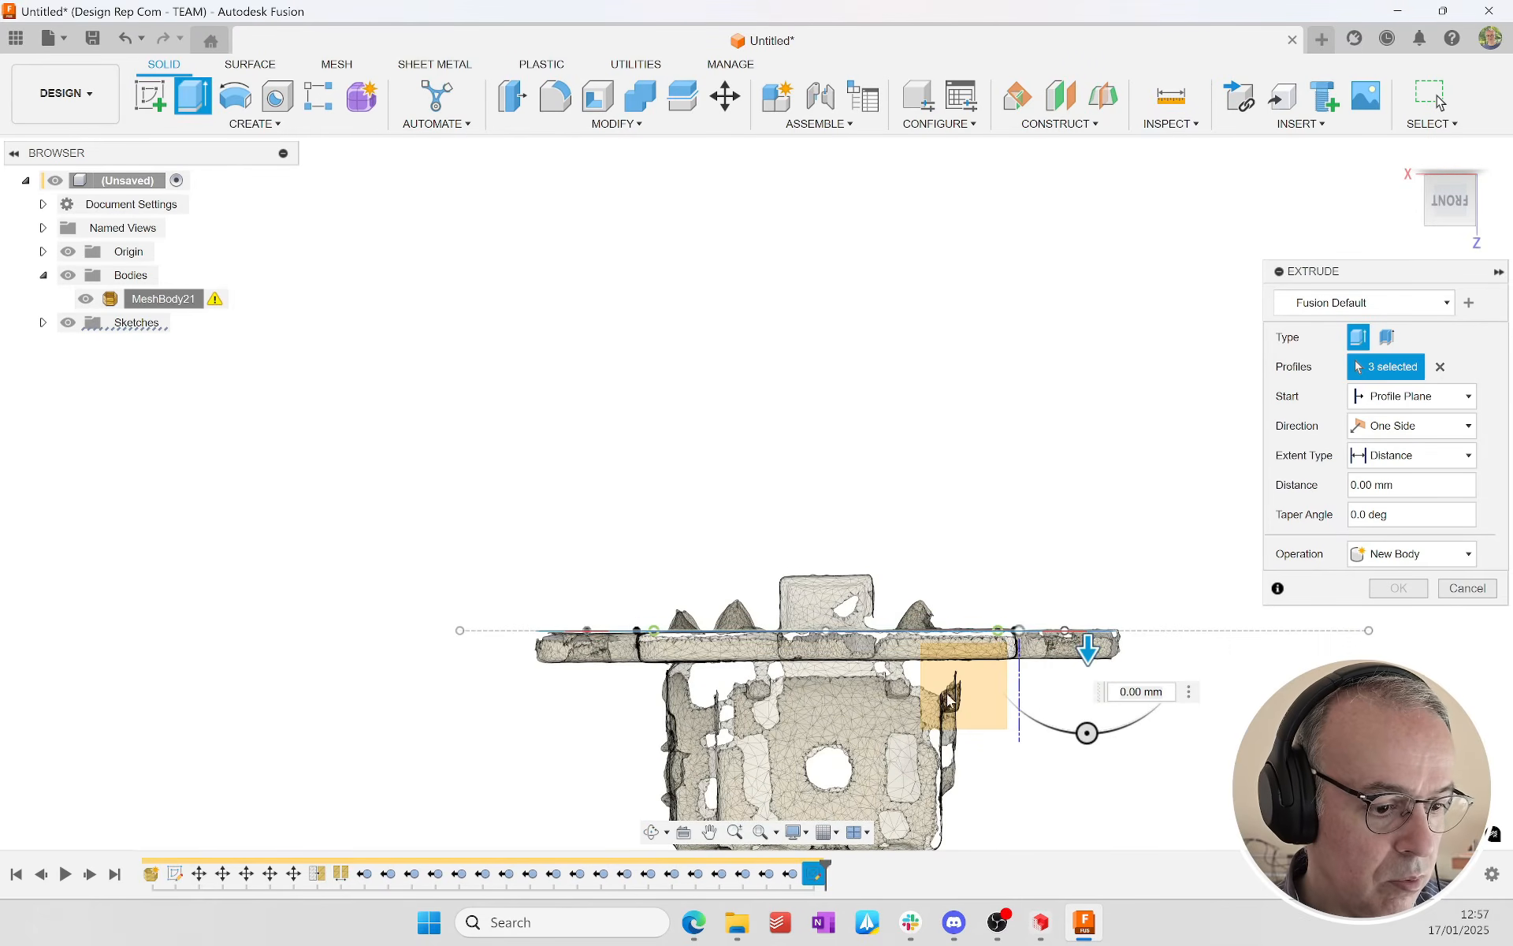
pyautogui.scroll(5, 1167, 558)
pyautogui.moveTo(1162, 561); pyautogui.dragTo(1158, 641)
pyautogui.scroll(4, 1160, 635)
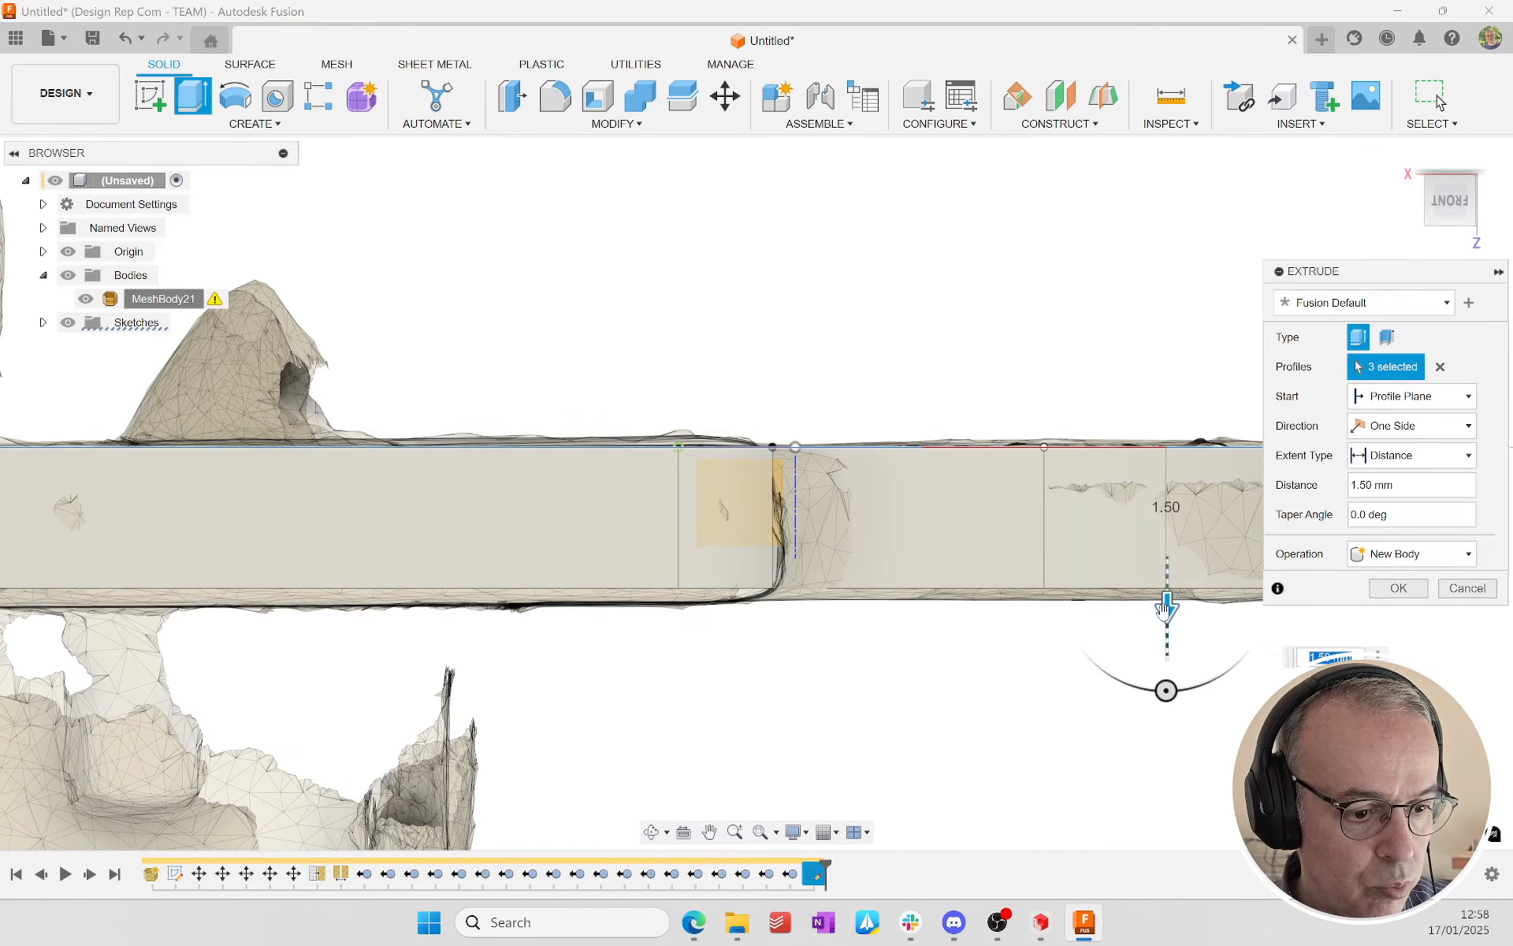
pyautogui.moveTo(1165, 623); pyautogui.dragTo(1164, 620)
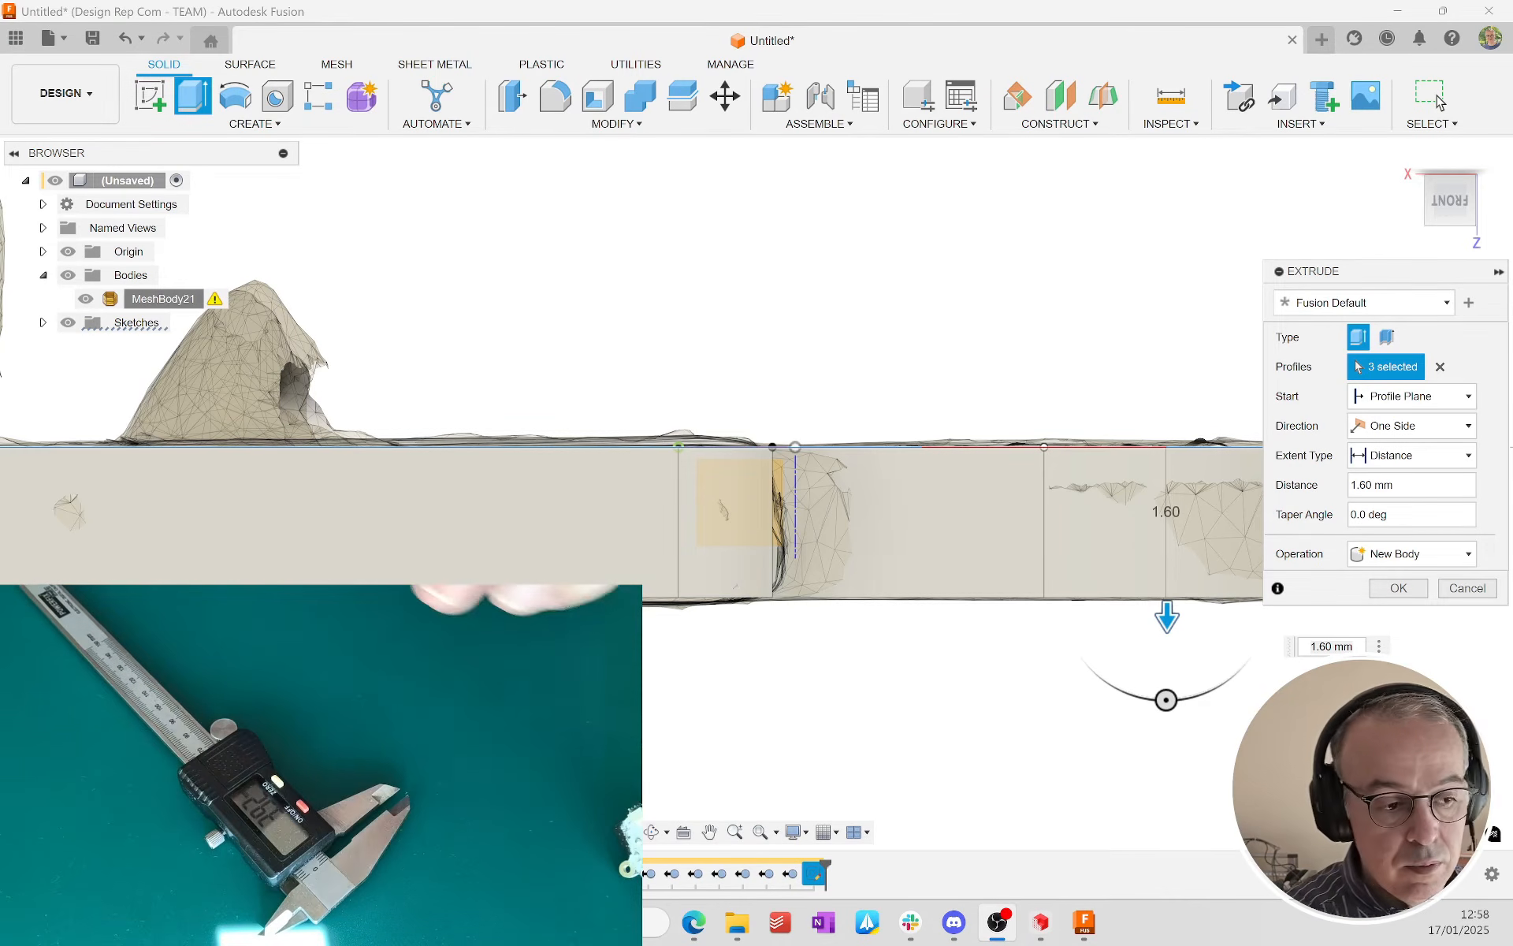
pyautogui.scroll(3, 1102, 467)
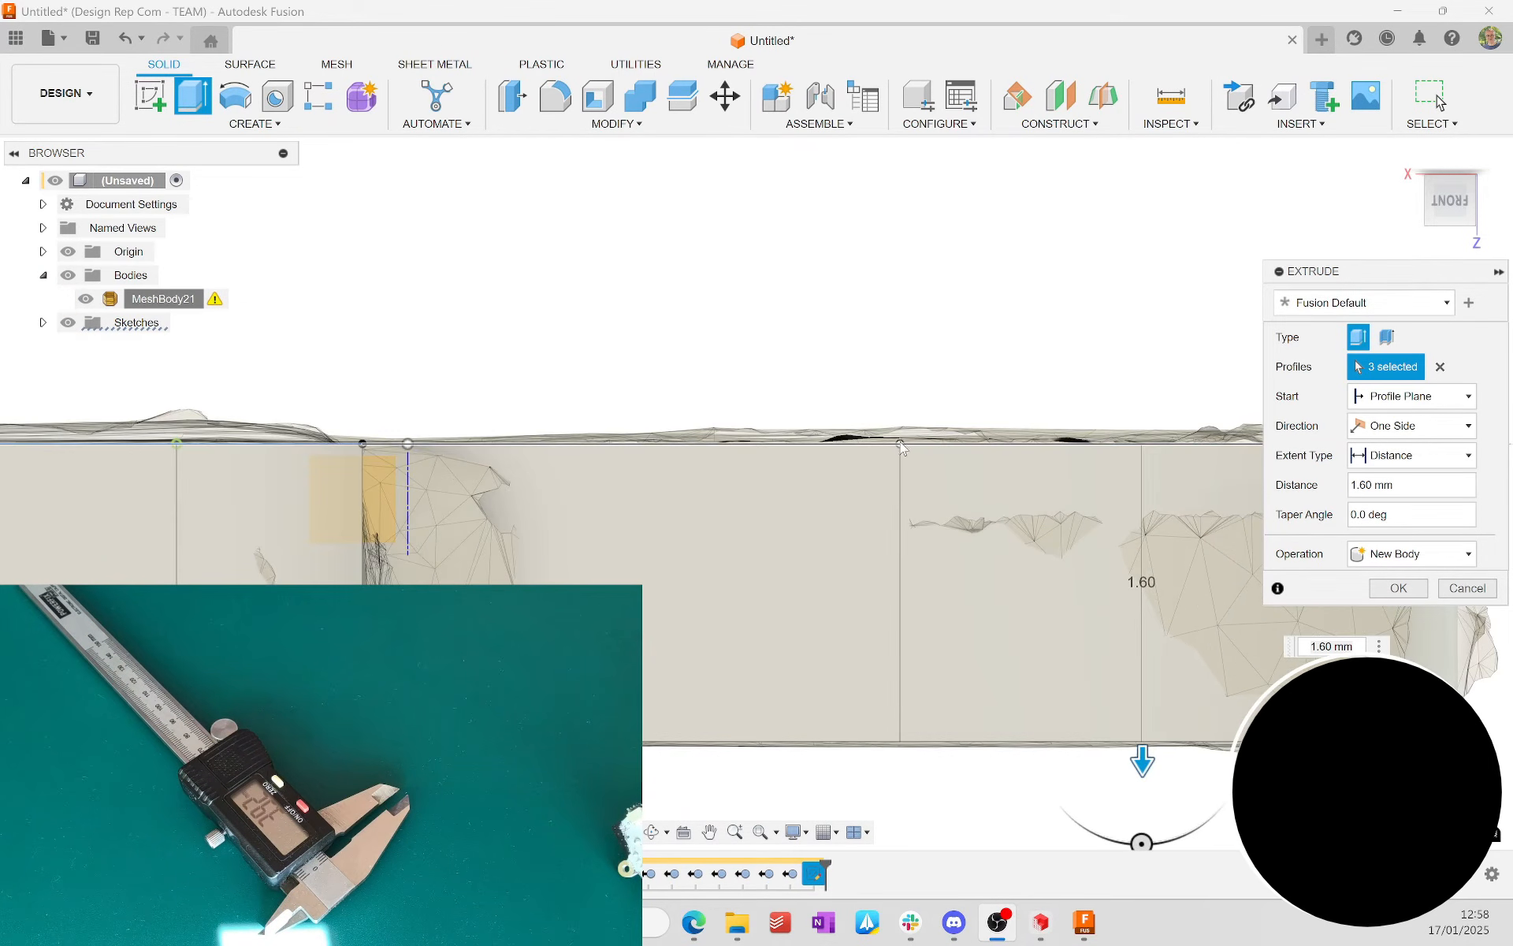
pyautogui.write('1')
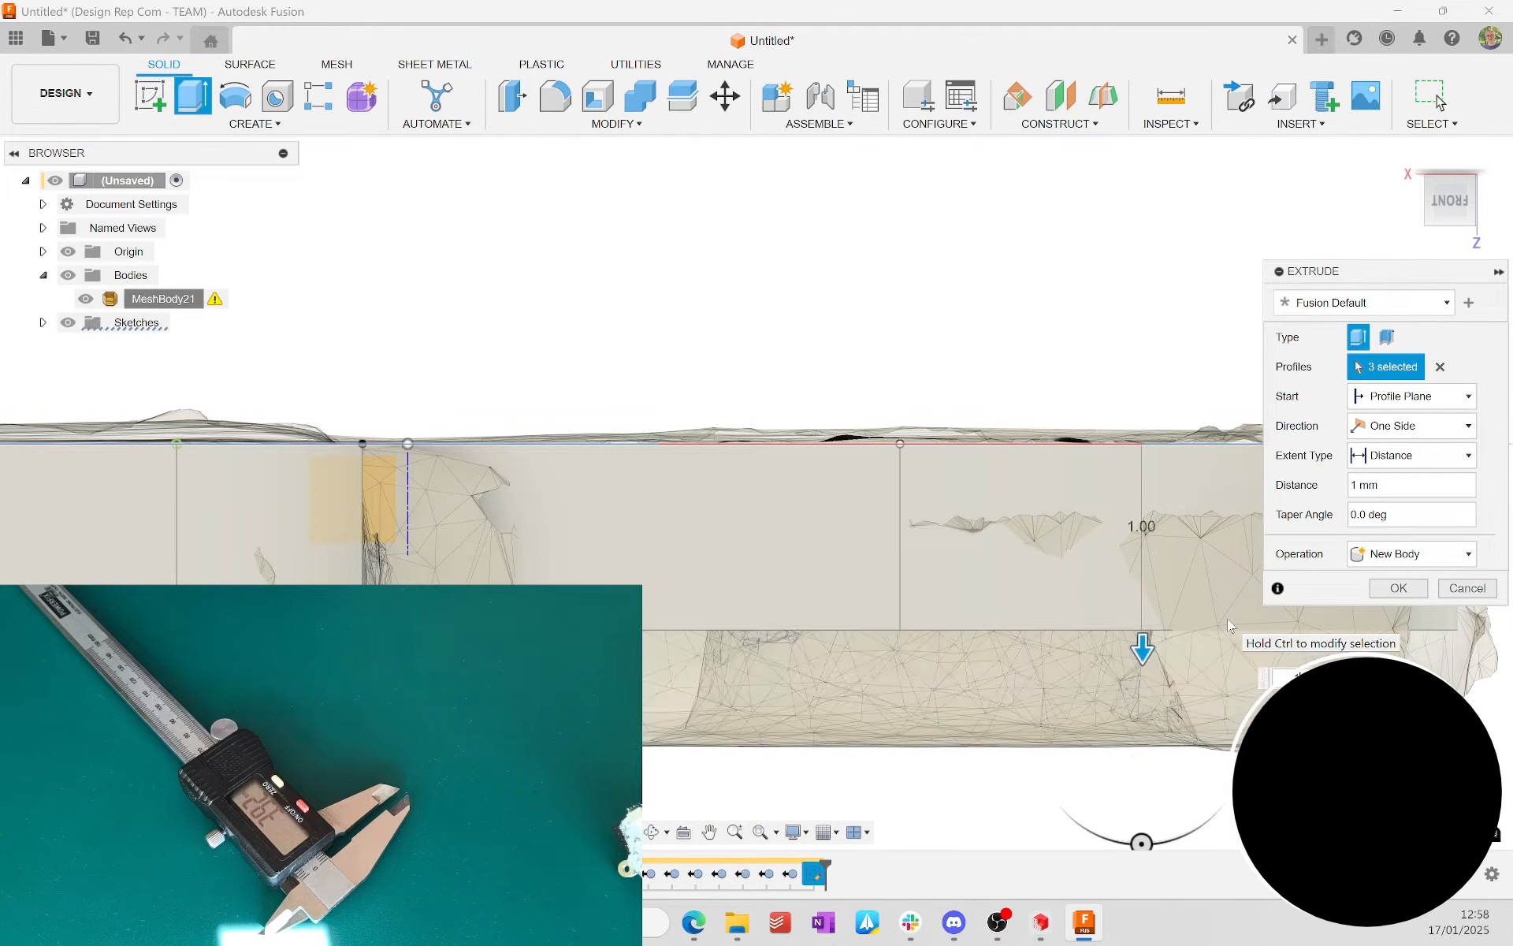
pyautogui.press('Return')
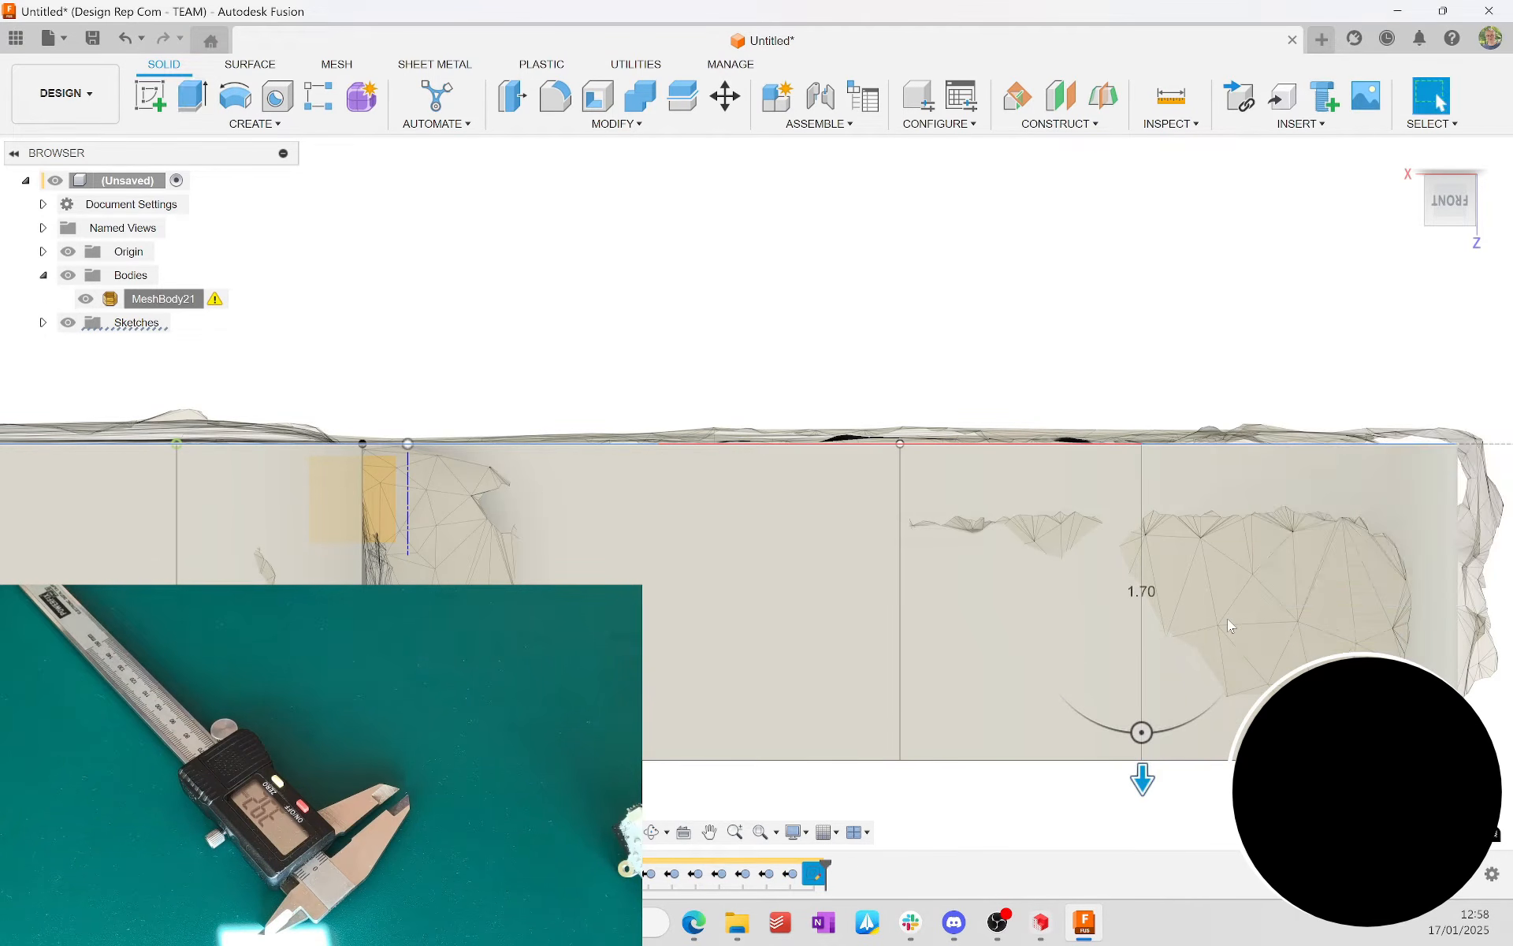
# Step: Roll the timeline back to just before the base plate sketch
pyautogui.click(1165, 508)
pyautogui.scroll(-7, 1140, 567)
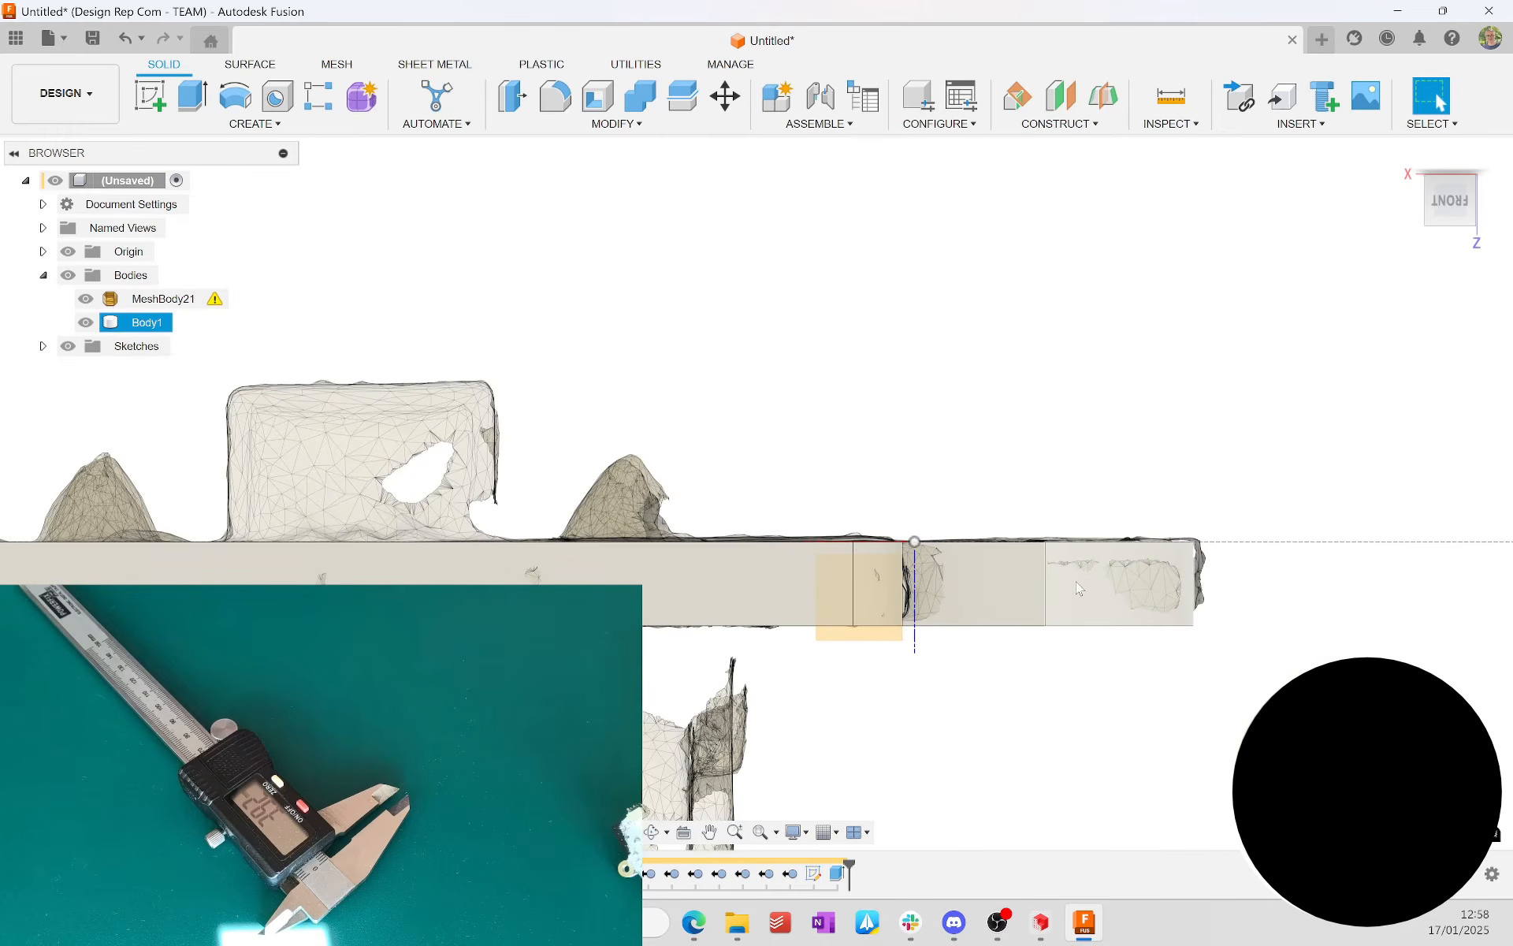
pyautogui.keyDown('shift'); pyautogui.moveTo(1096, 335); pyautogui.dragTo(788, 529, button='middle'); pyautogui.keyUp('shift')
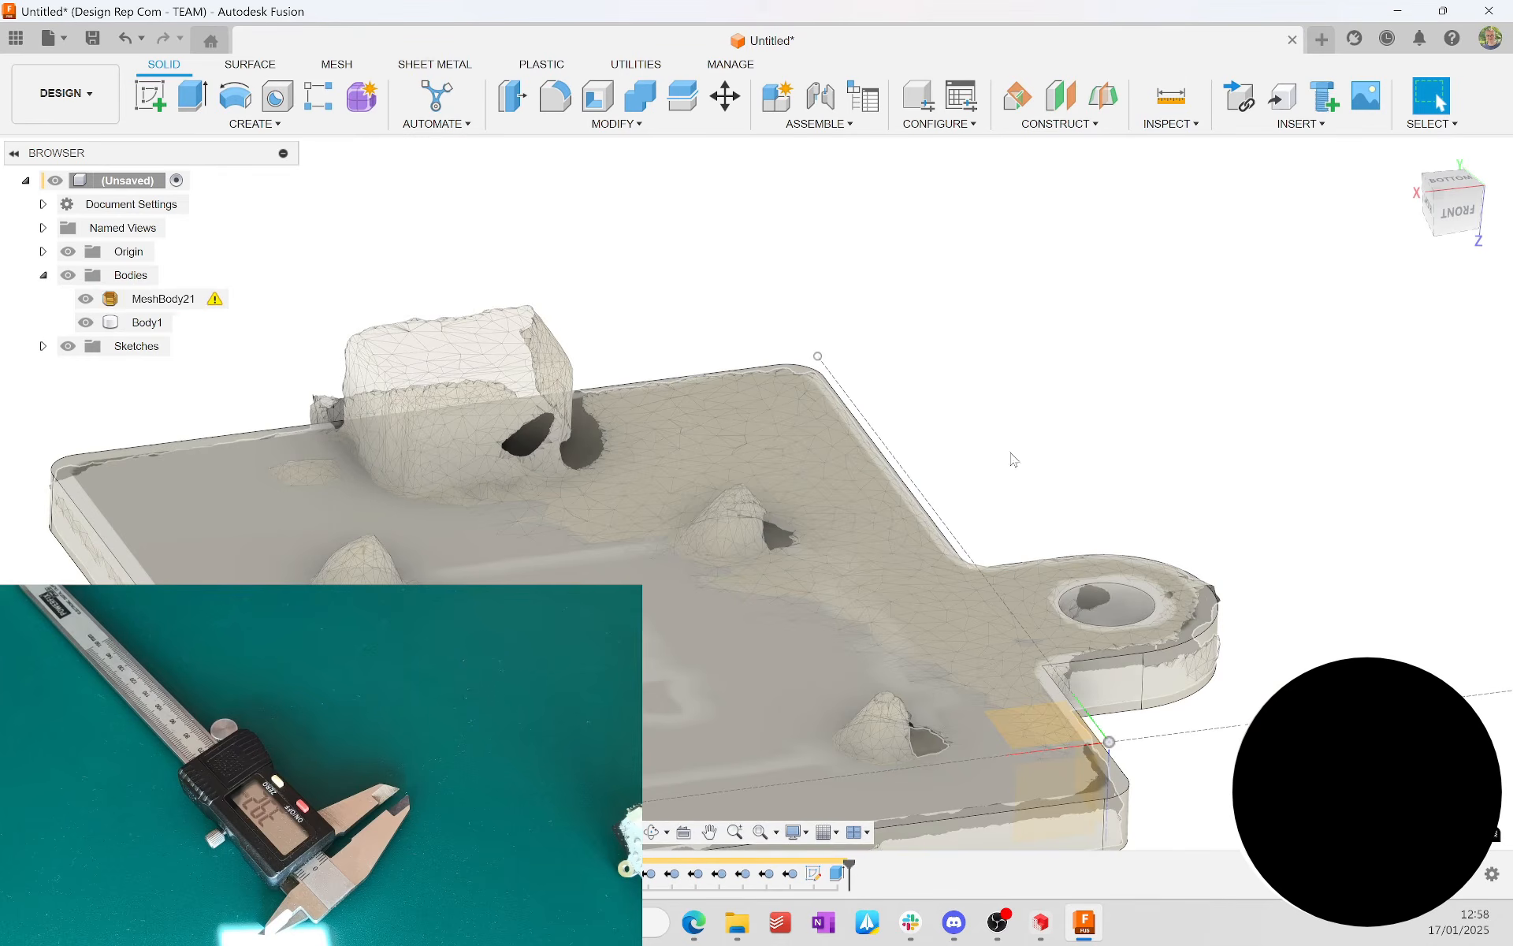
pyautogui.click(814, 875)
pyautogui.moveTo(849, 865); pyautogui.dragTo(801, 872)
pyautogui.click(960, 406)
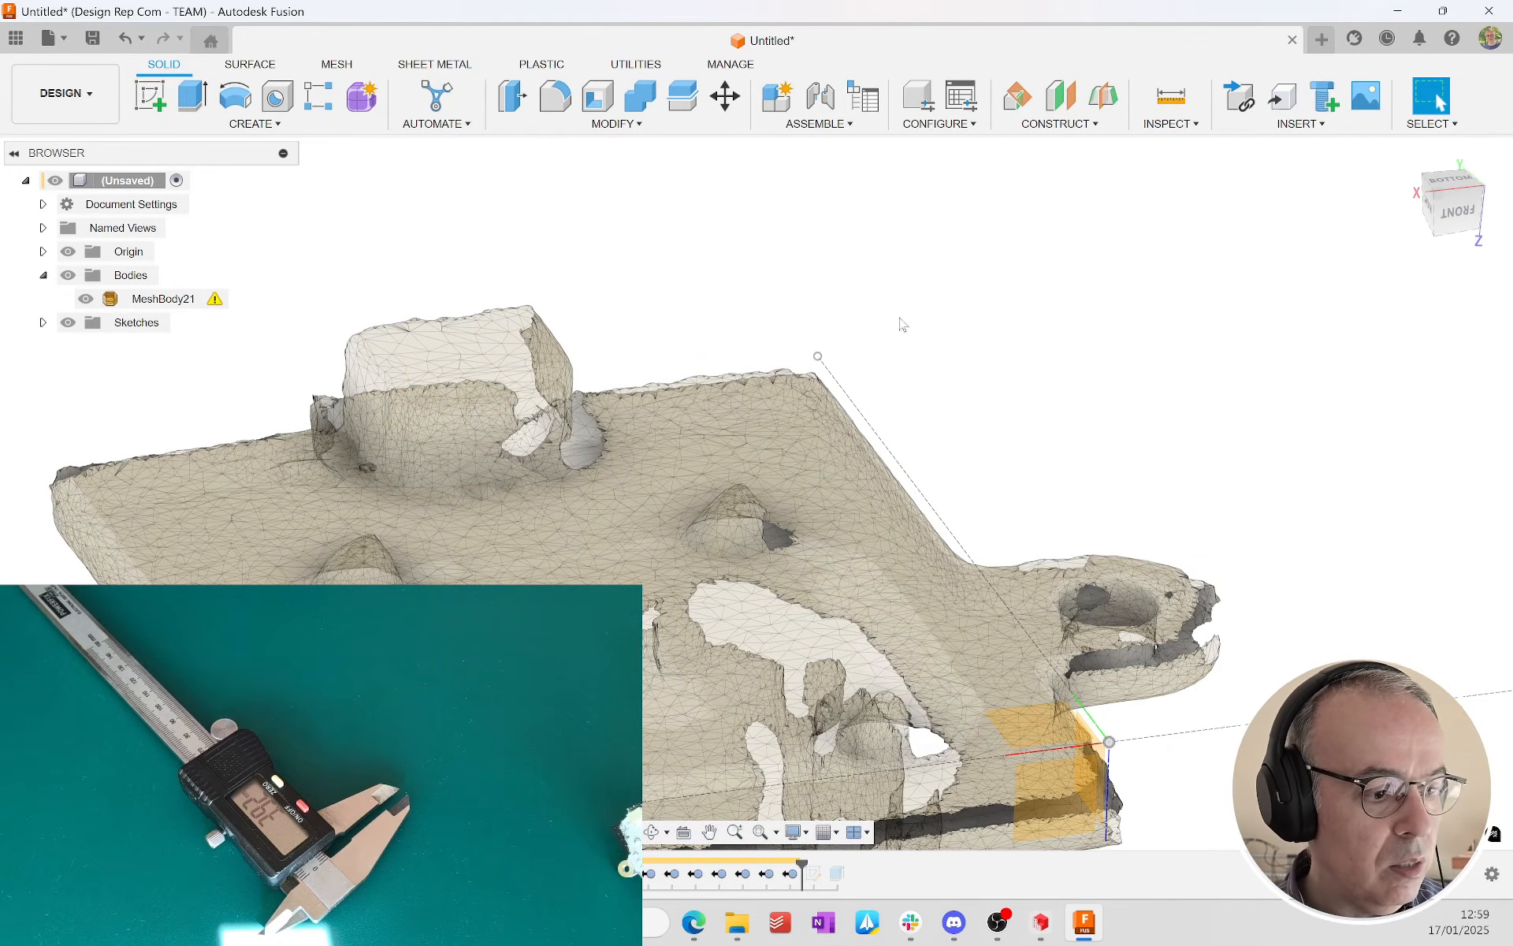
# Step: Create a construction plane offset -0.1 mm from the origin plane parallel to the base plate, and select the new plane
pyautogui.click(966, 652)
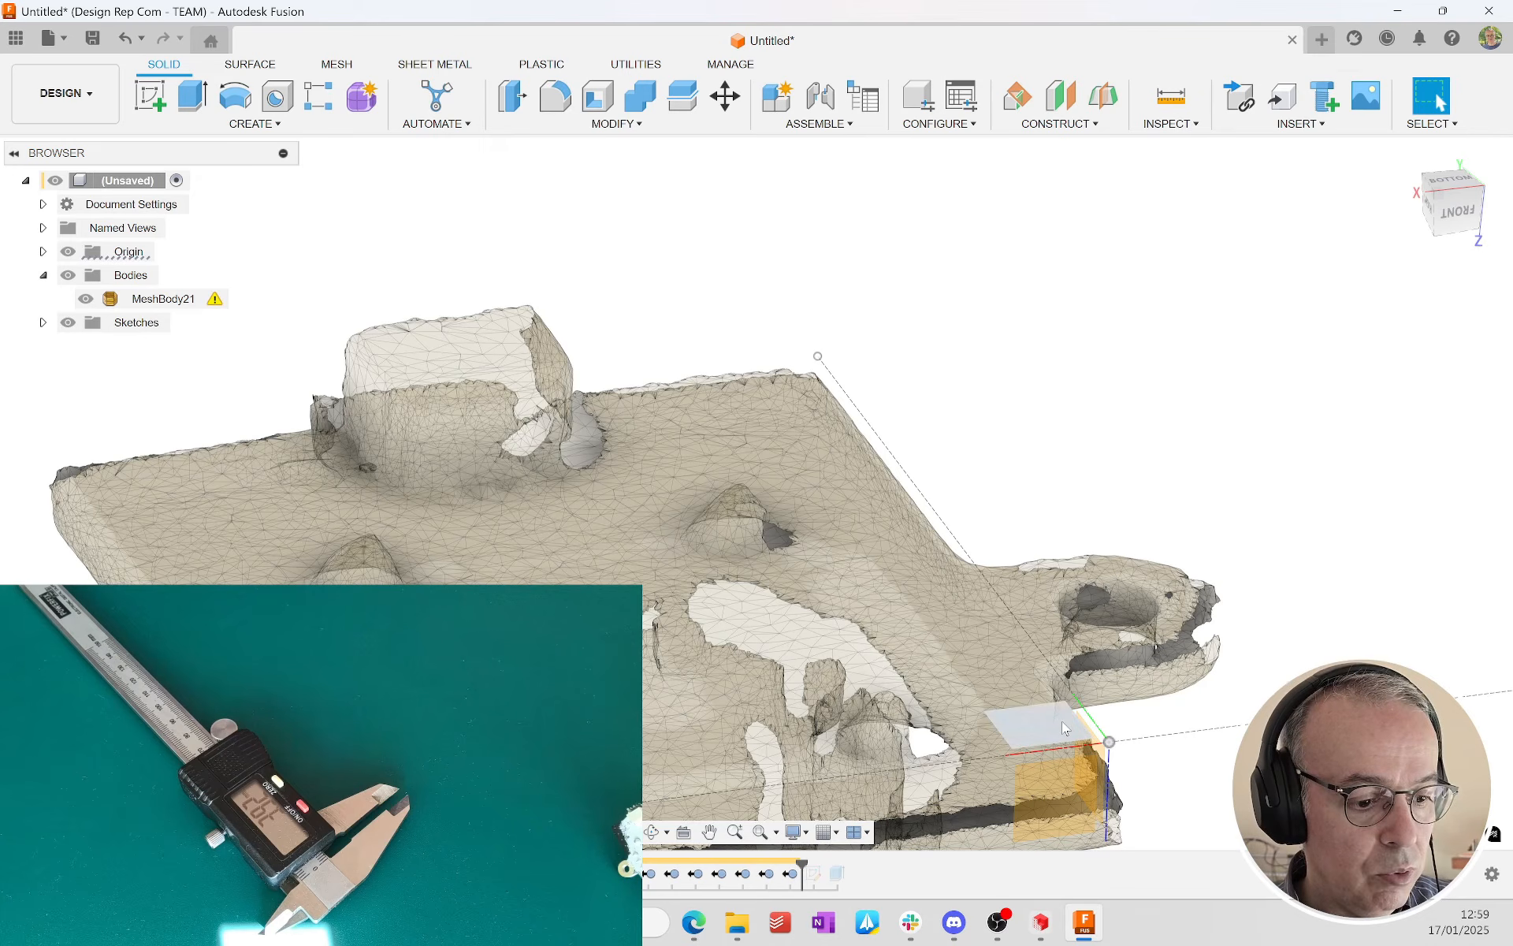
pyautogui.click(1063, 722)
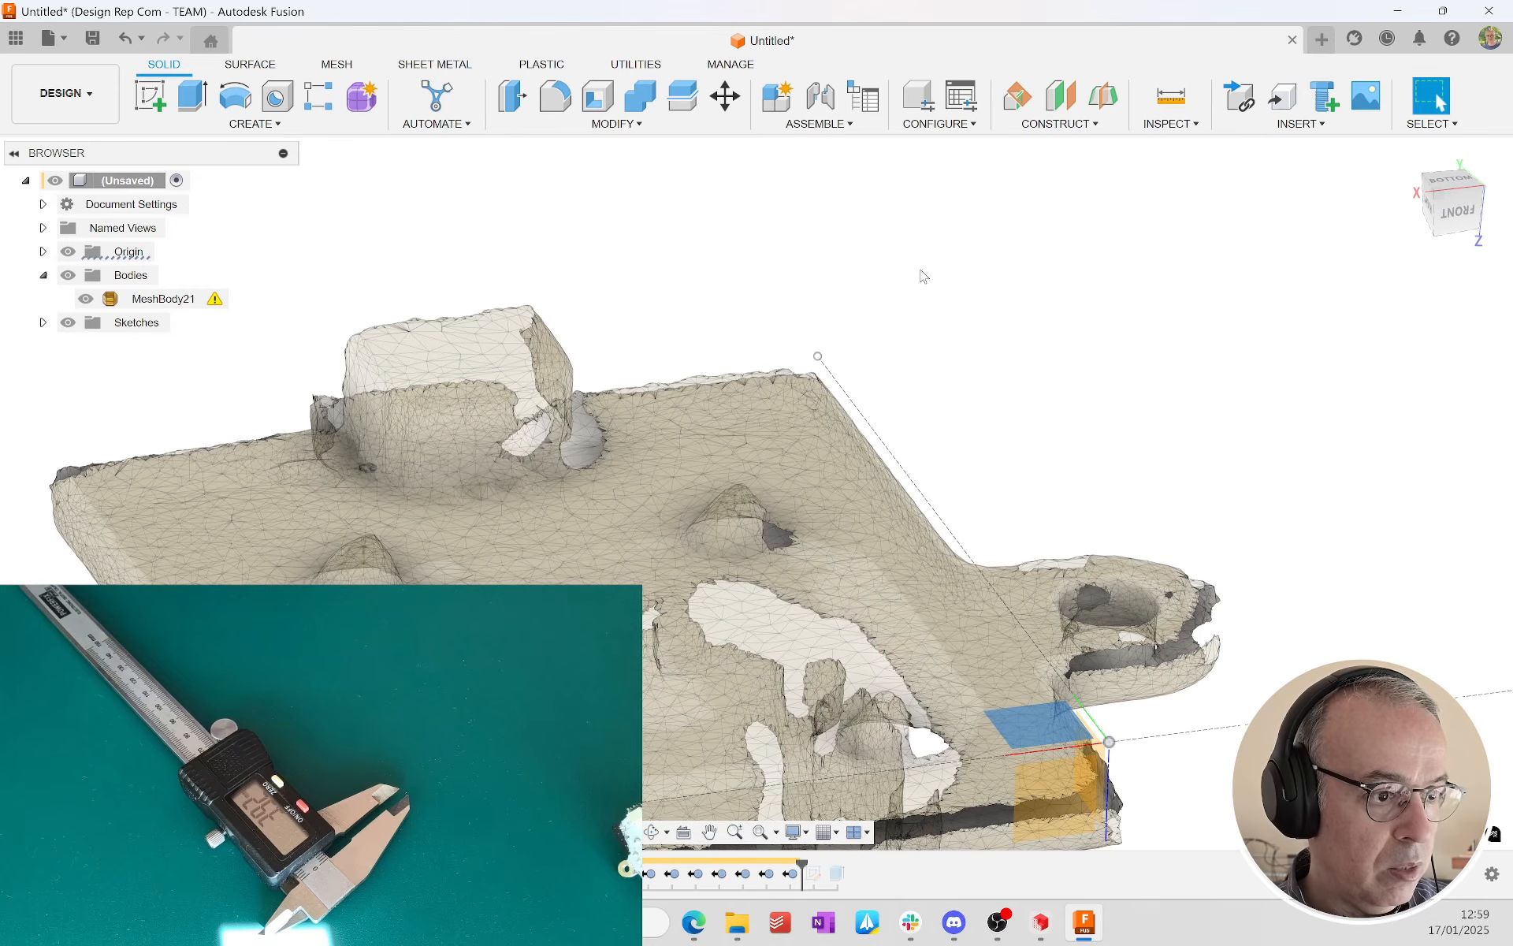
pyautogui.click(1060, 96)
pyautogui.click(1391, 358)
pyautogui.write('1')
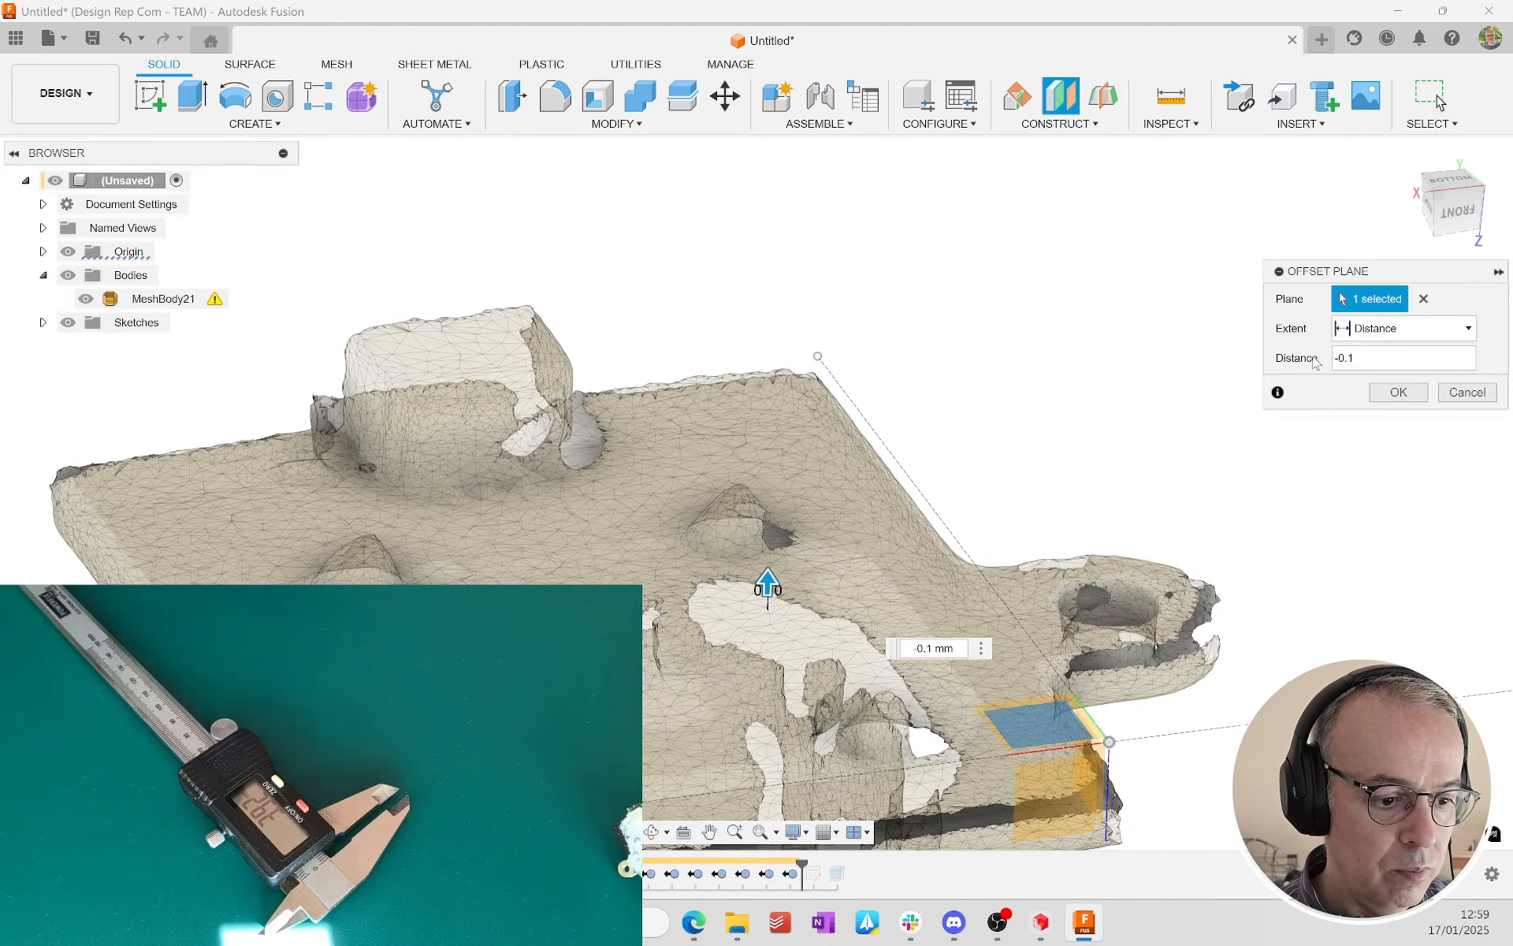
pyautogui.click(1398, 392)
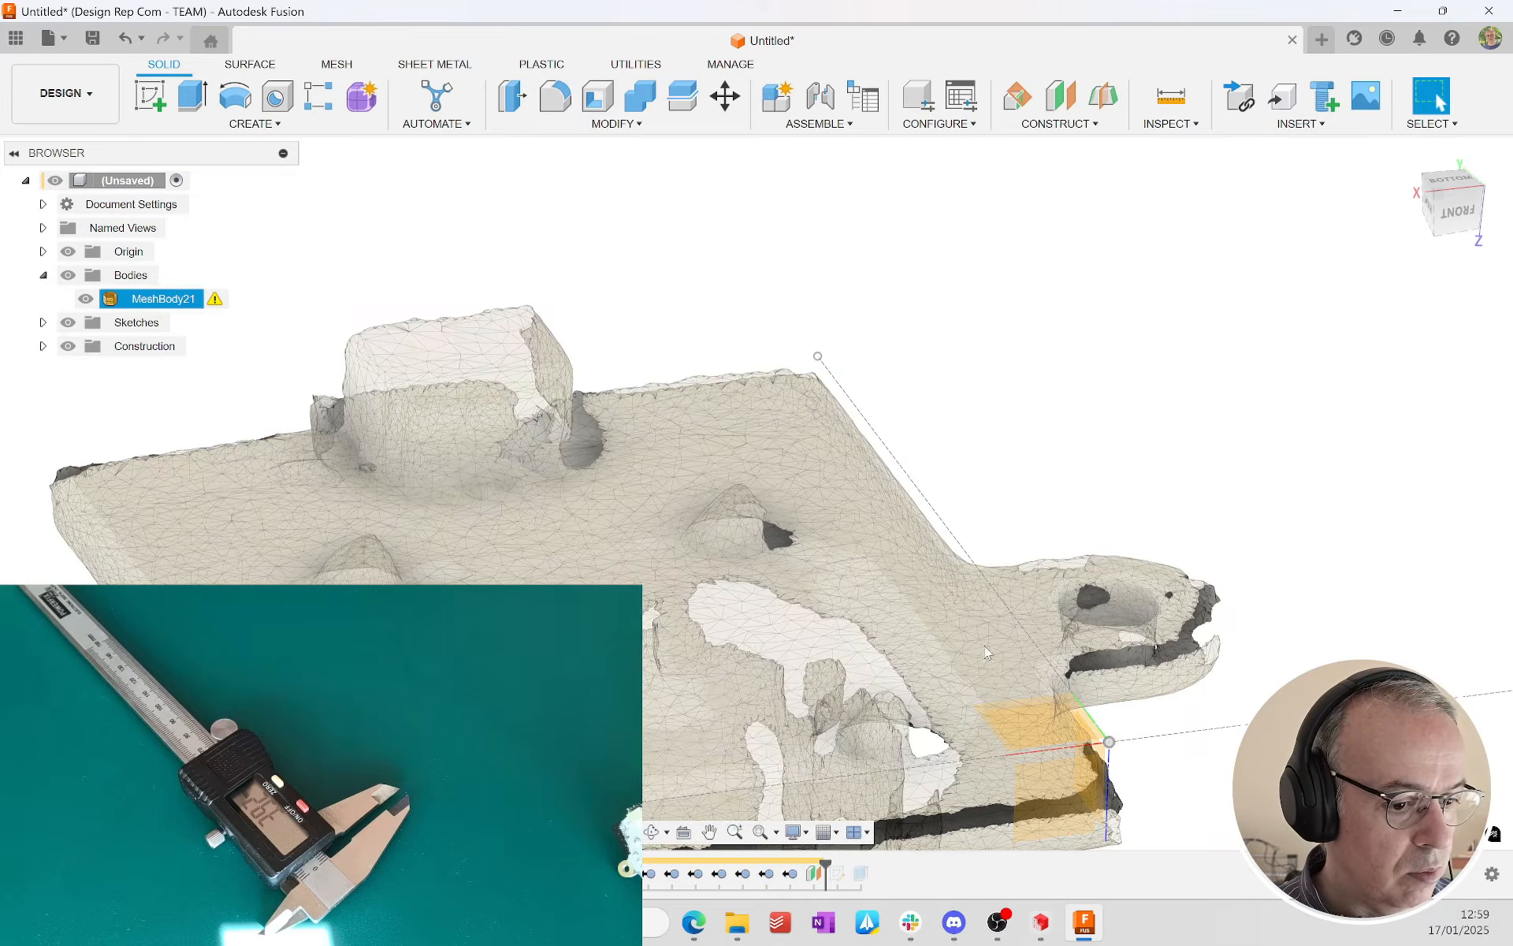
pyautogui.scroll(3, 1057, 733)
pyautogui.click(1081, 679)
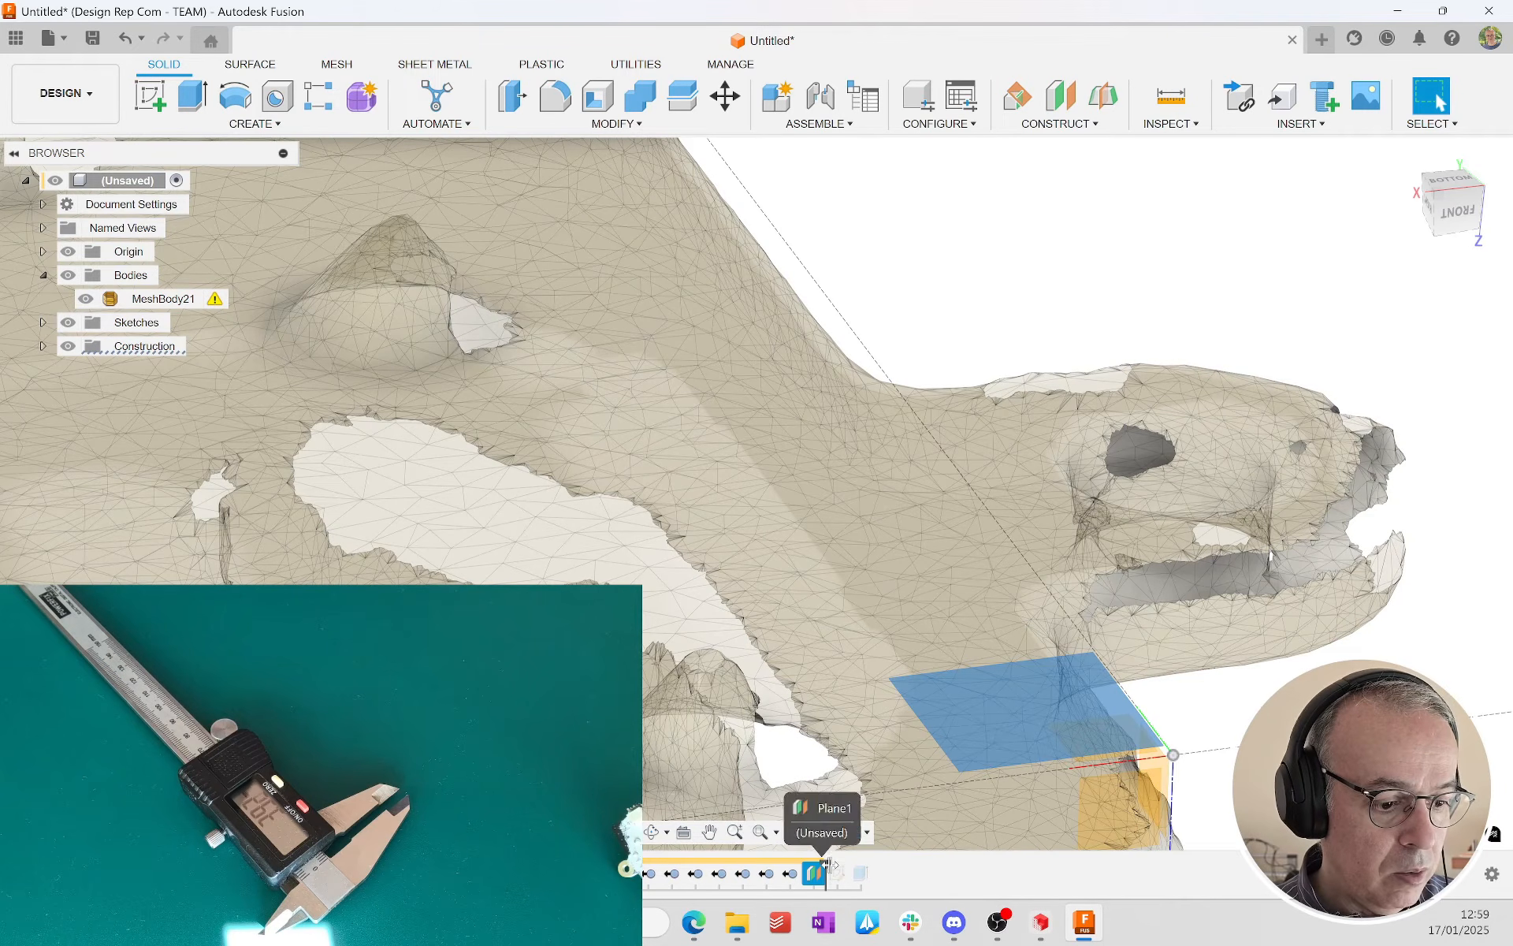
# Step: Redefine the base plate sketch onto the offset construction plane and roll the timeline forward to include the plate extrusion
pyautogui.moveTo(826, 868); pyautogui.dragTo(853, 870)
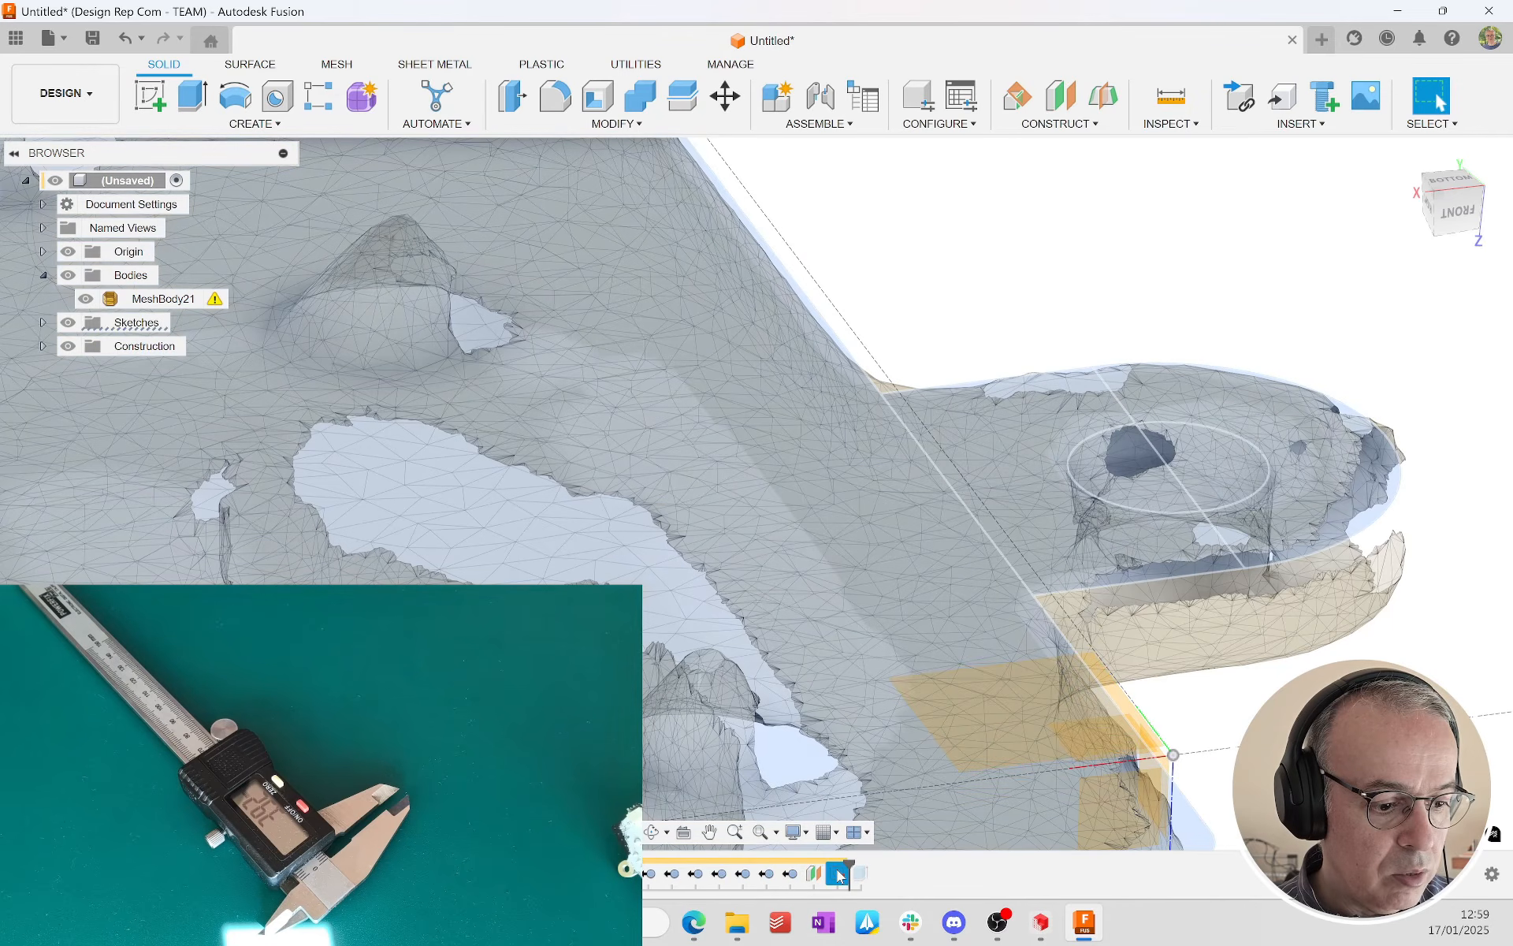
pyautogui.rightClick(838, 873)
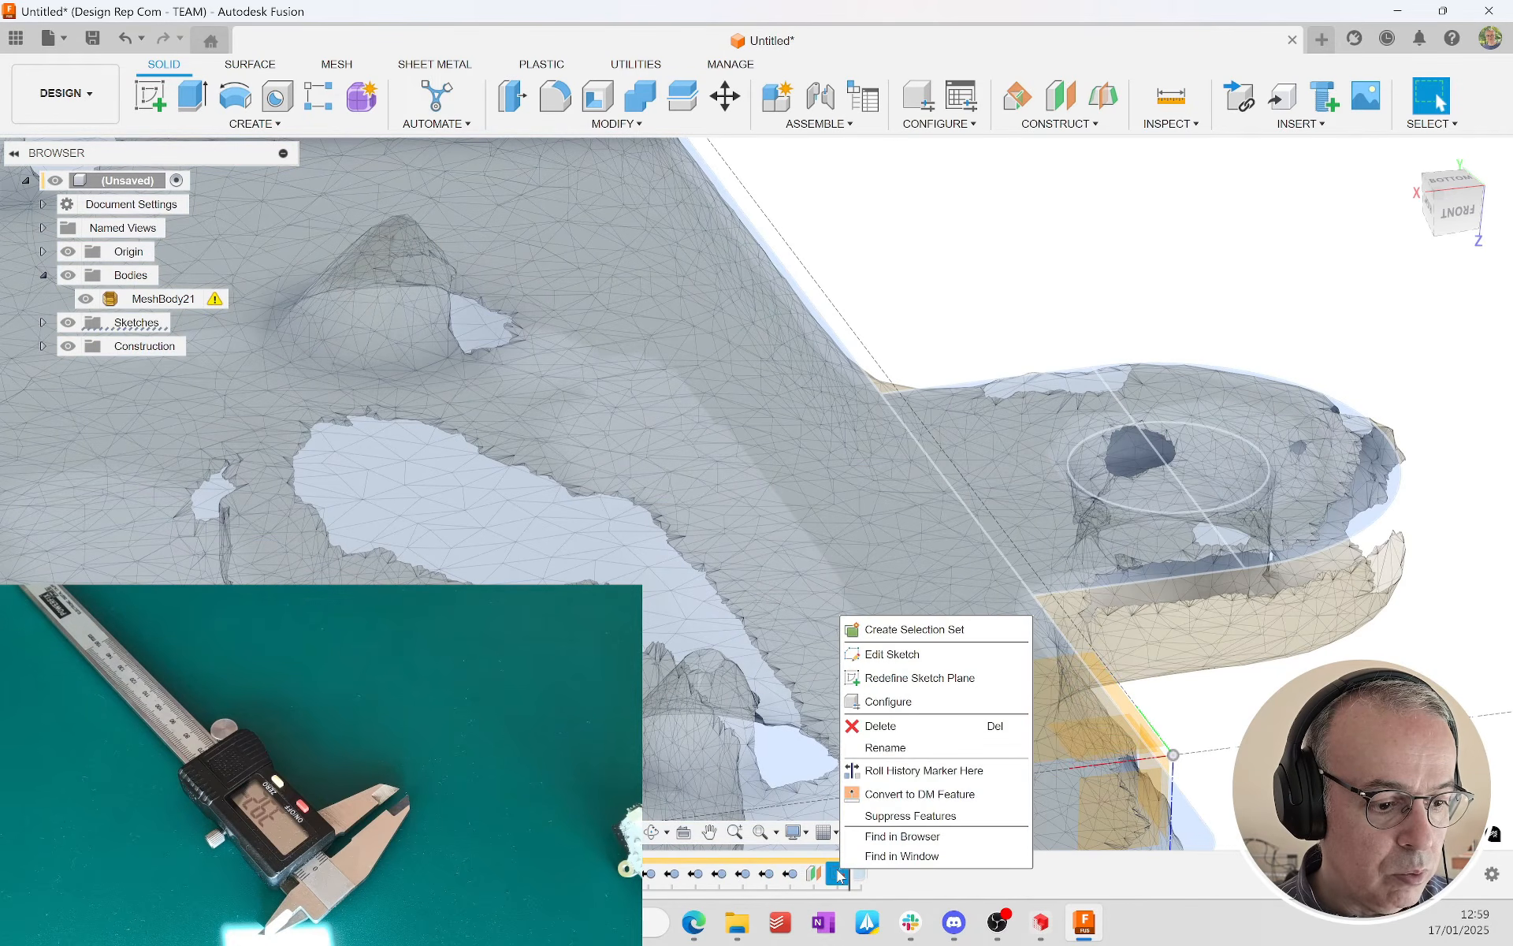
pyautogui.click(946, 679)
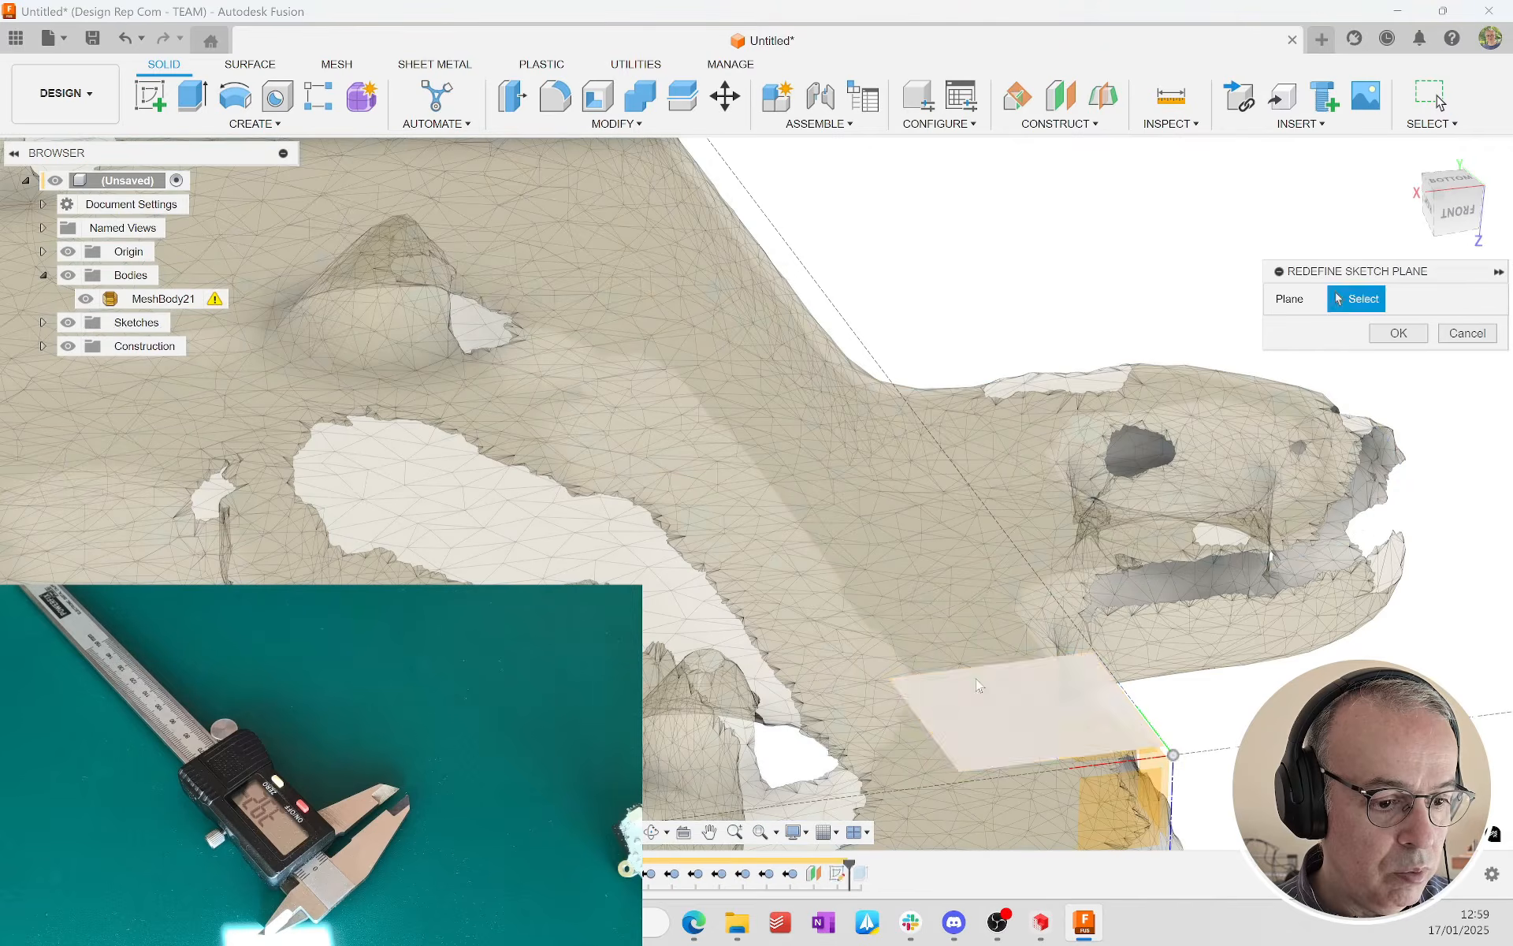
pyautogui.click(1042, 668)
pyautogui.click(1390, 344)
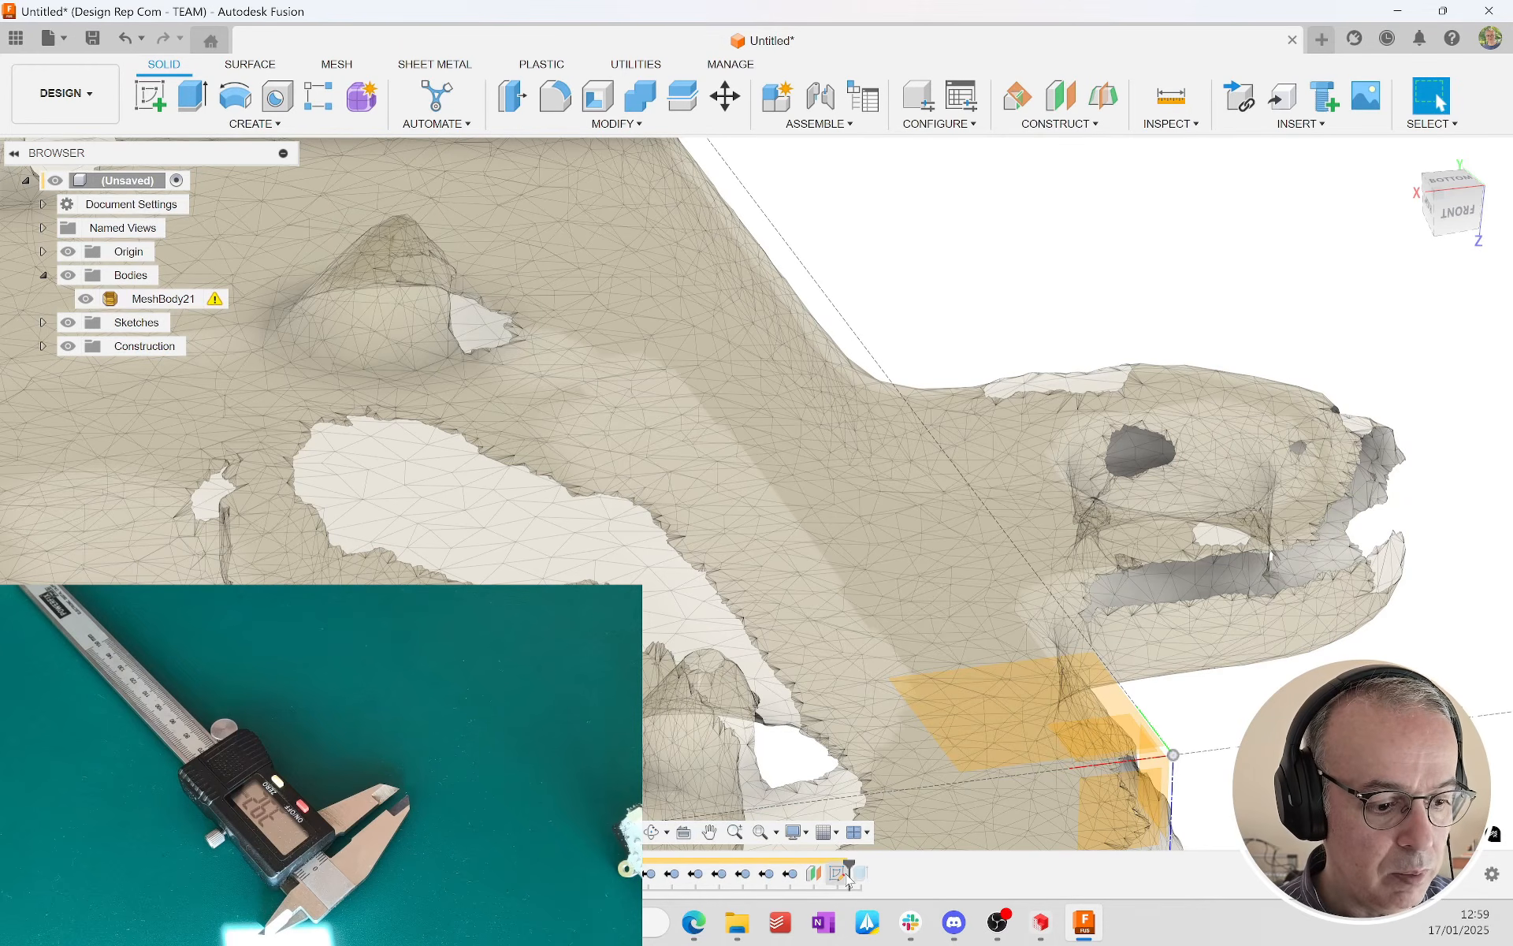
pyautogui.moveTo(851, 861); pyautogui.dragTo(873, 861)
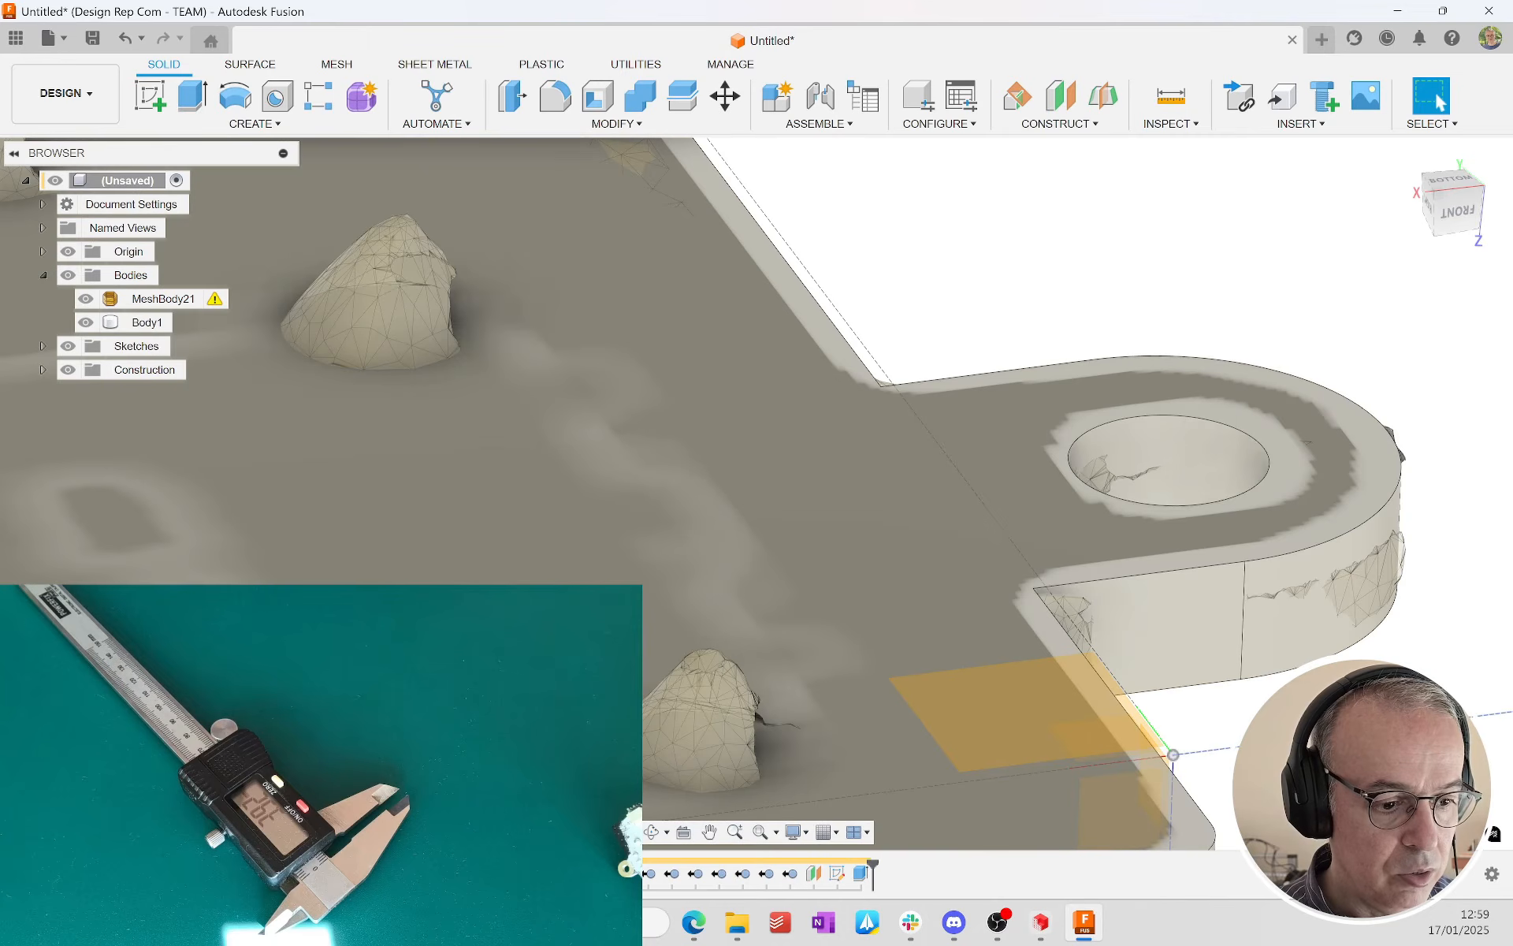
# Step: Examine how the plate body's thickness and tilt line up with the scan mesh from the front in wireframe display
pyautogui.scroll(-8, 1174, 371)
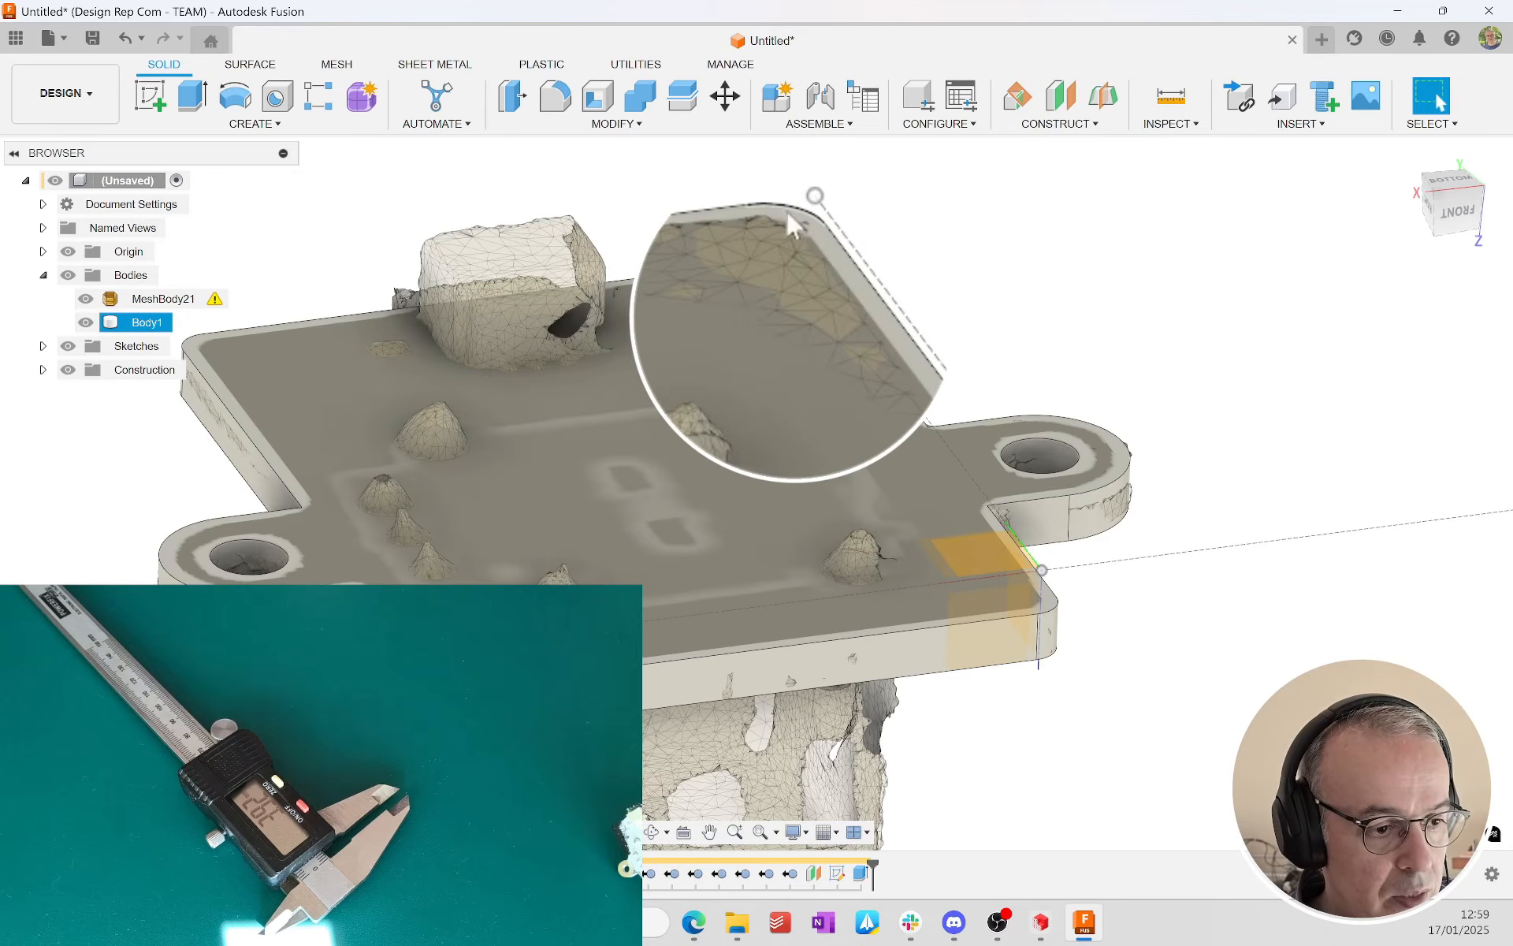
pyautogui.keyDown('shift'); pyautogui.moveTo(1159, 634); pyautogui.dragTo(1142, 587, button='middle'); pyautogui.keyUp('shift')
pyautogui.press('Escape')
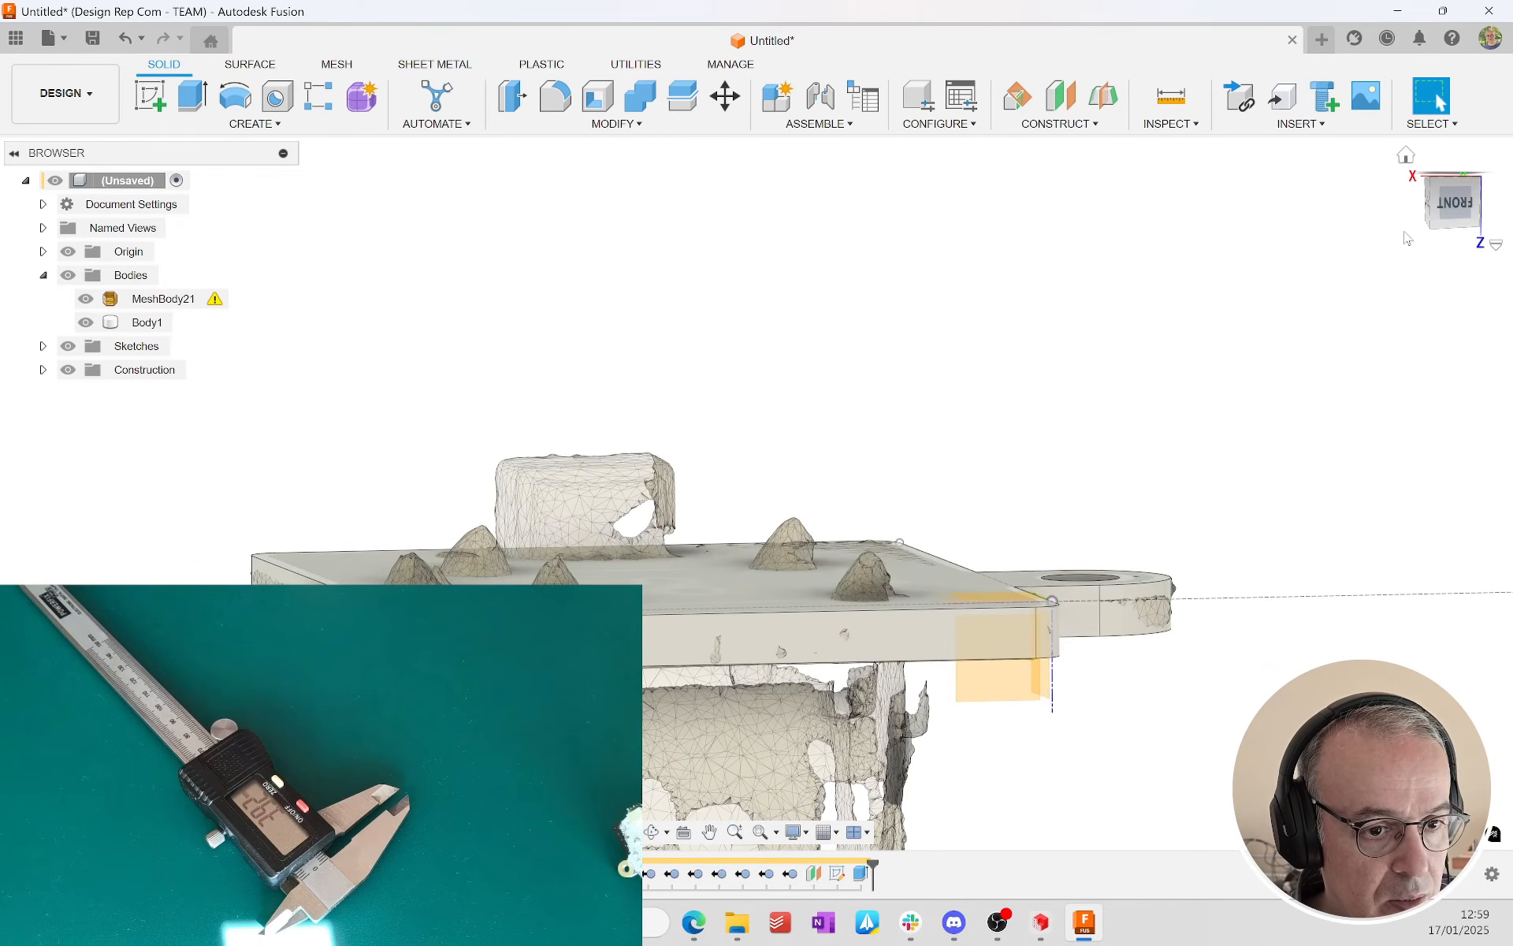
pyautogui.click(1462, 203)
pyautogui.scroll(5, 1123, 534)
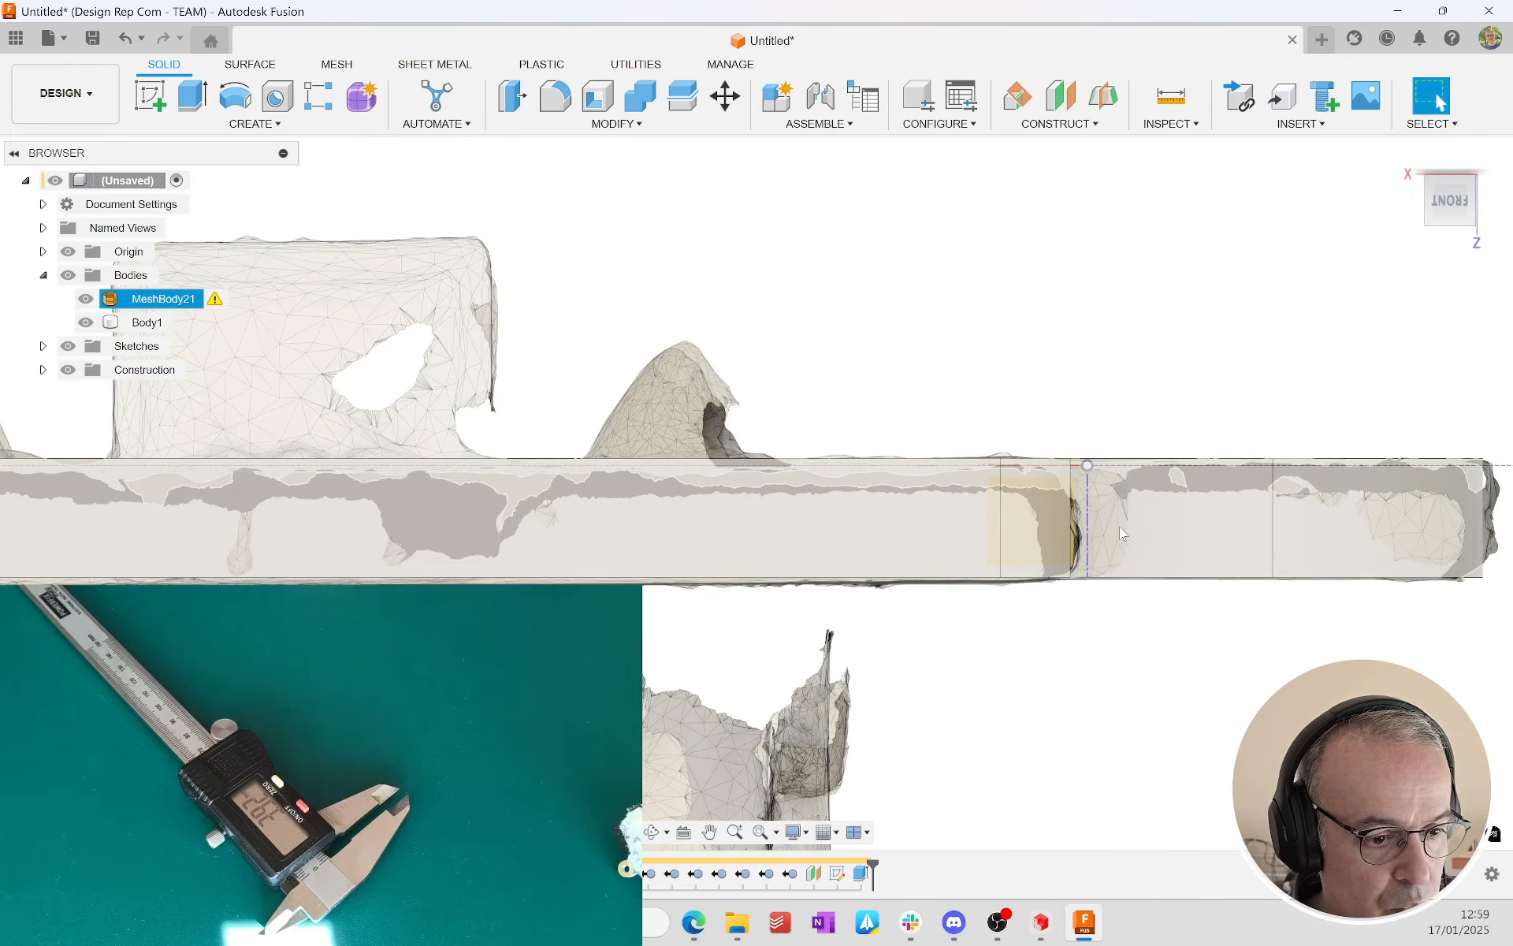
pyautogui.scroll(3, 814, 599)
pyautogui.scroll(-4, 814, 605)
pyautogui.moveTo(719, 621); pyautogui.dragTo(999, 643, button='middle')
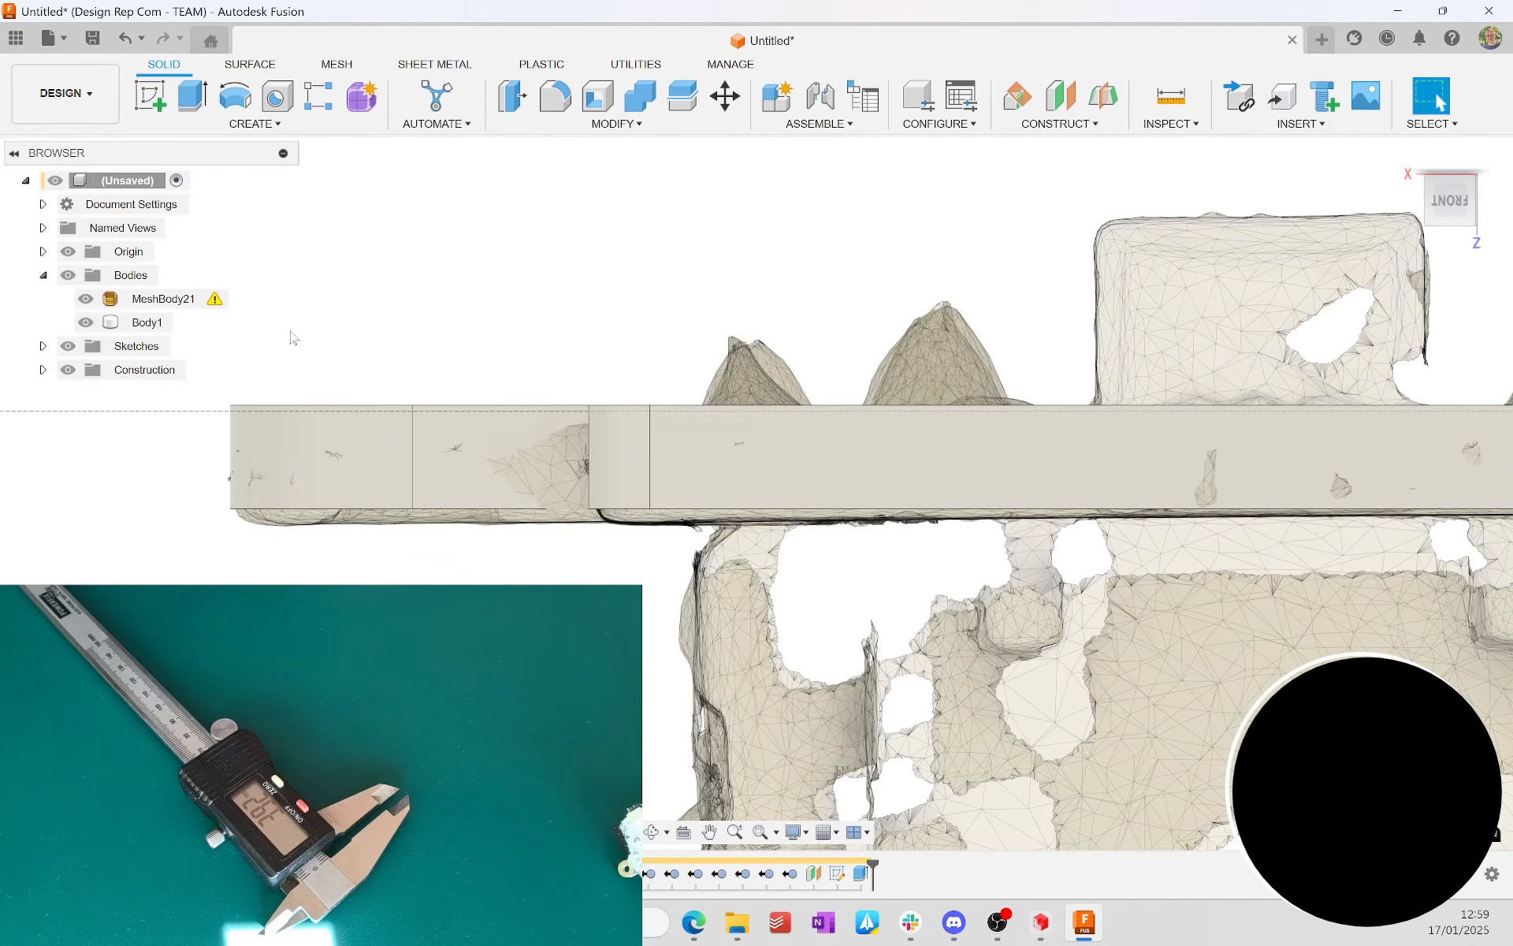
pyautogui.hotkey('ctrl', '7')
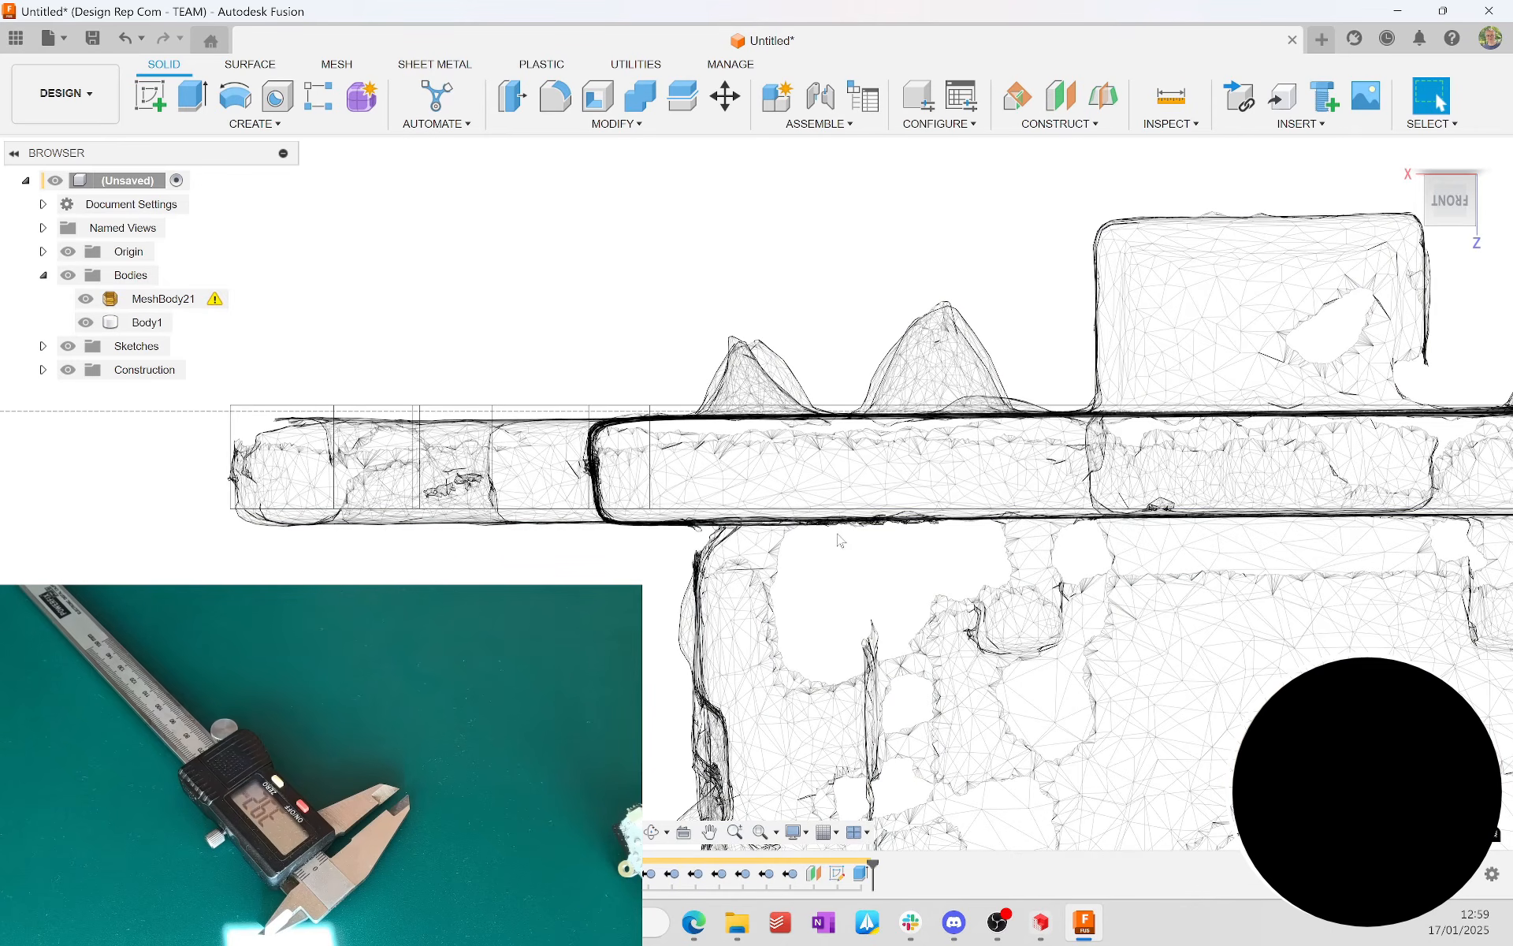
pyautogui.moveTo(846, 538); pyautogui.dragTo(395, 564, button='middle')
pyautogui.moveTo(1219, 460); pyautogui.dragTo(833, 456, button='middle')
pyautogui.moveTo(506, 643); pyautogui.dragTo(1063, 517, button='middle')
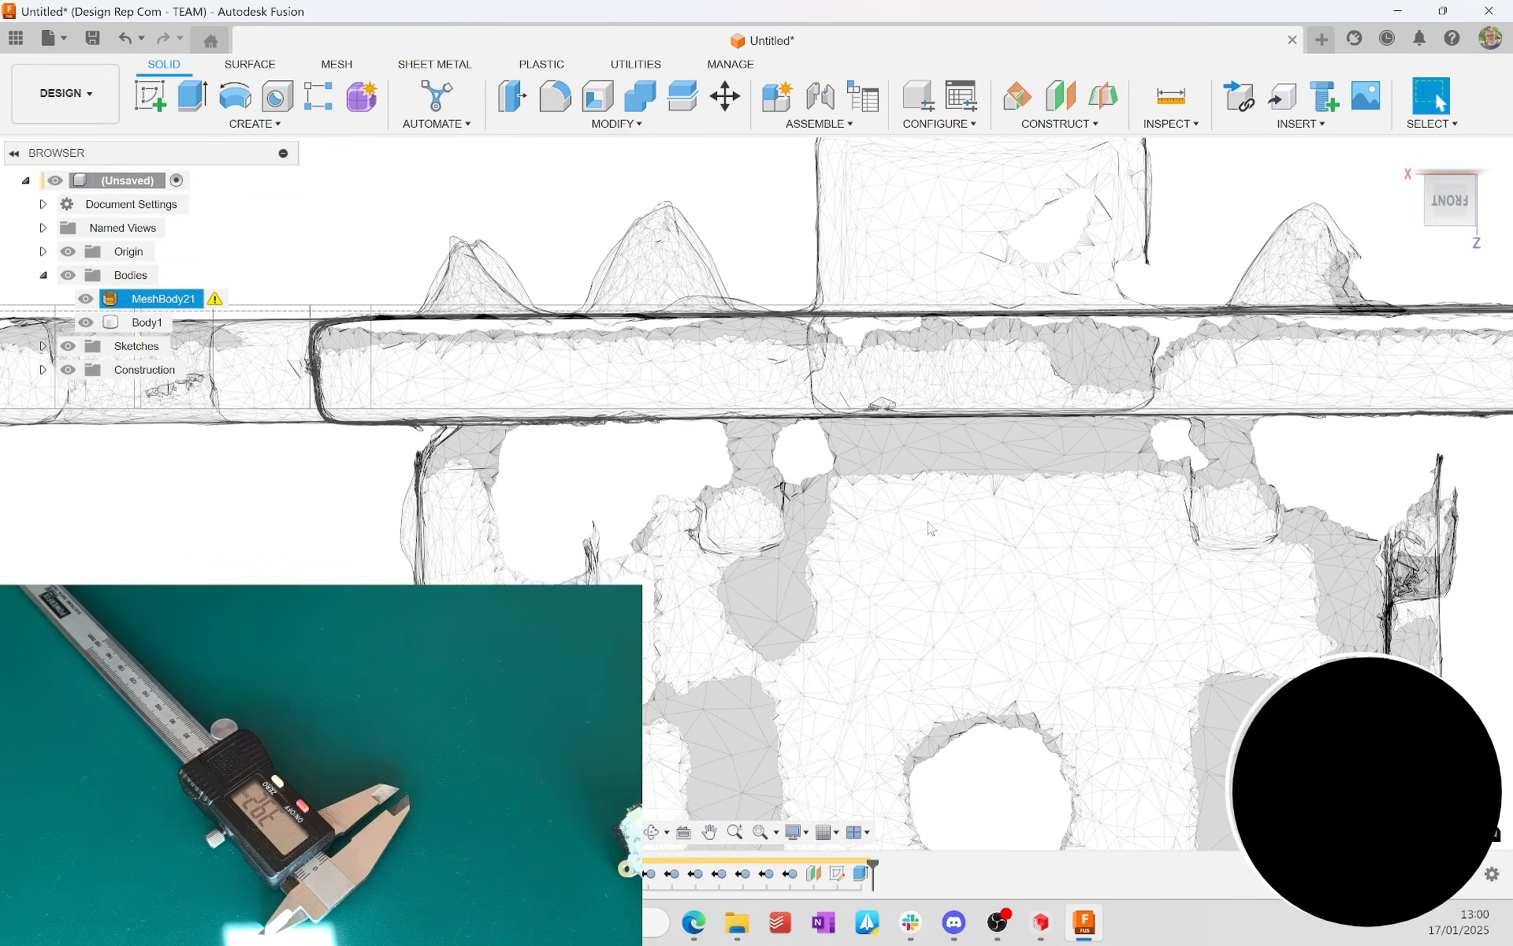
pyautogui.scroll(-3, 955, 538)
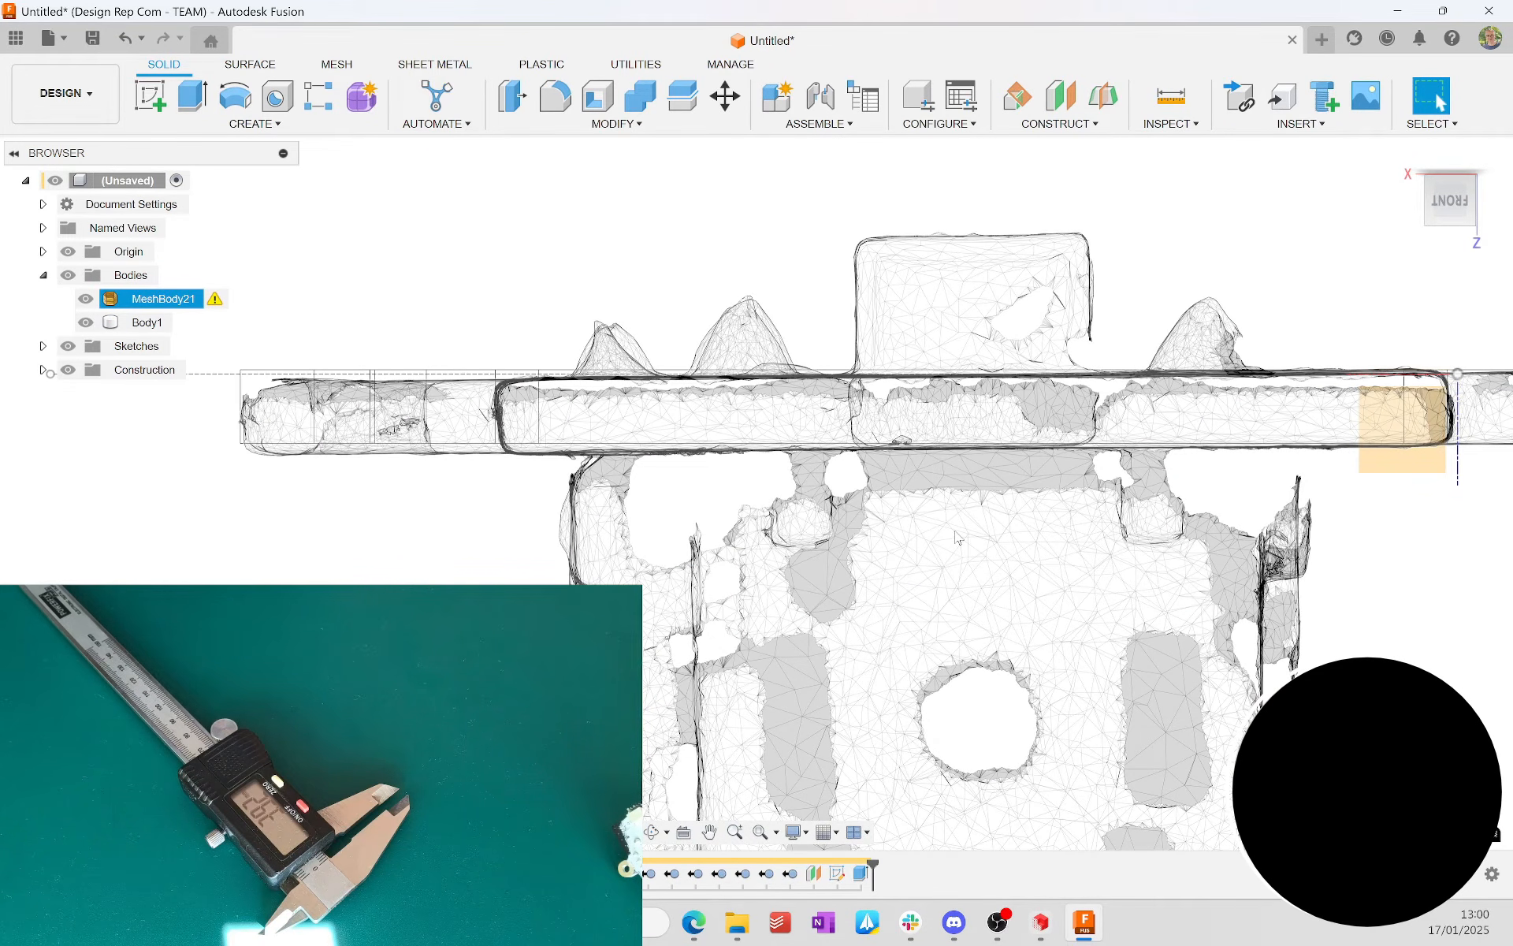
# Step: Rotate the scan mesh body 0.5 deg about the Y axis to level it with the plate
pyautogui.press('m')
pyautogui.click(953, 613)
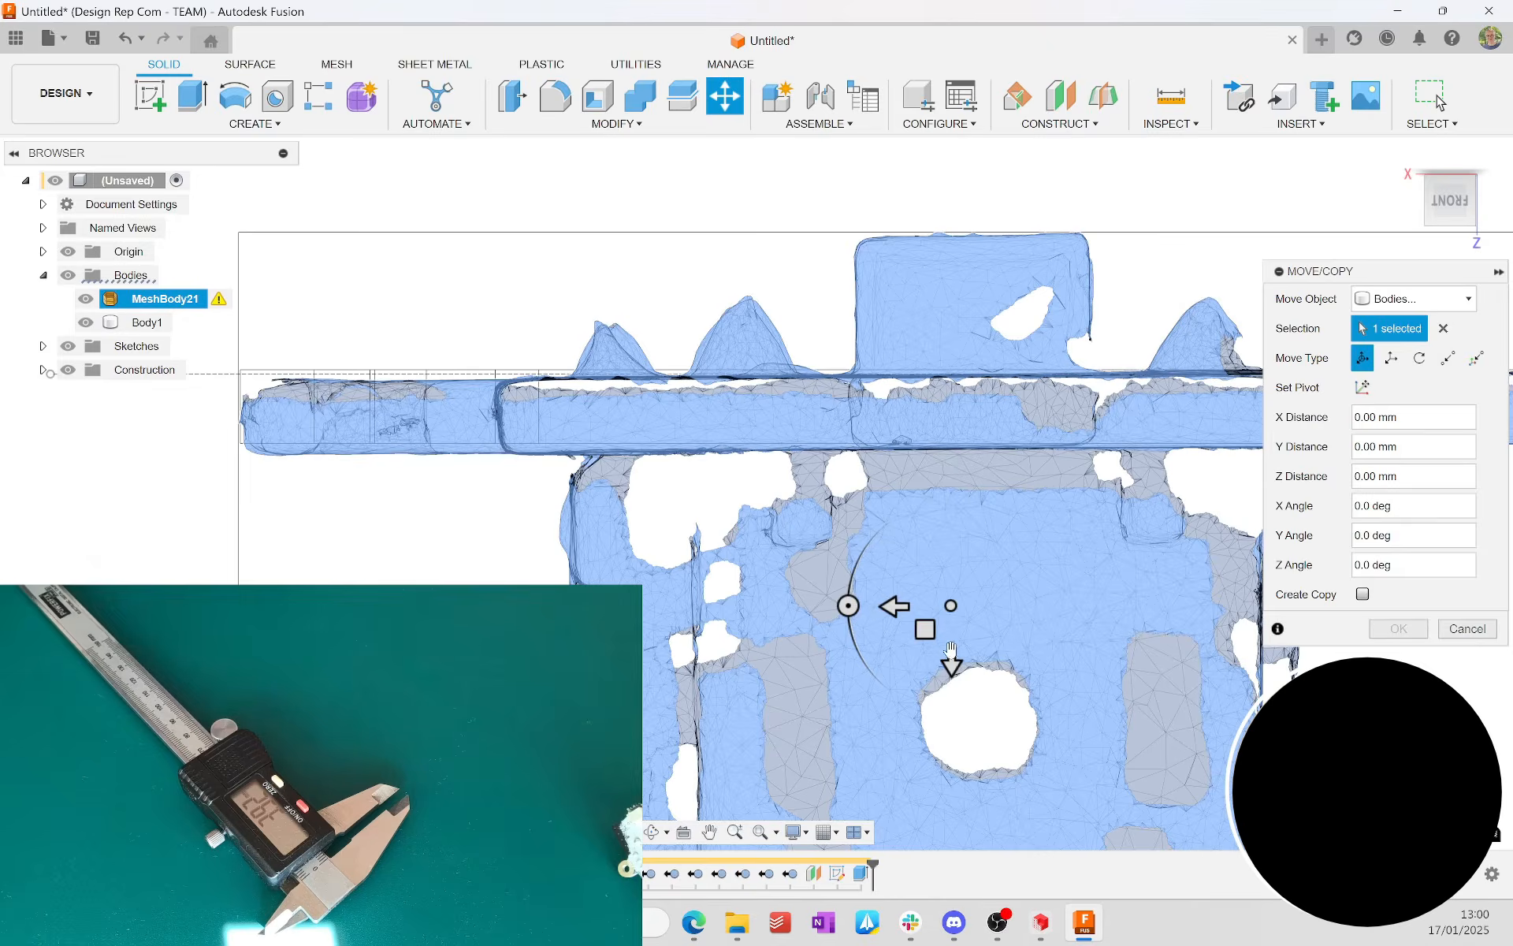
pyautogui.scroll(1, 914, 630)
pyautogui.click(850, 603)
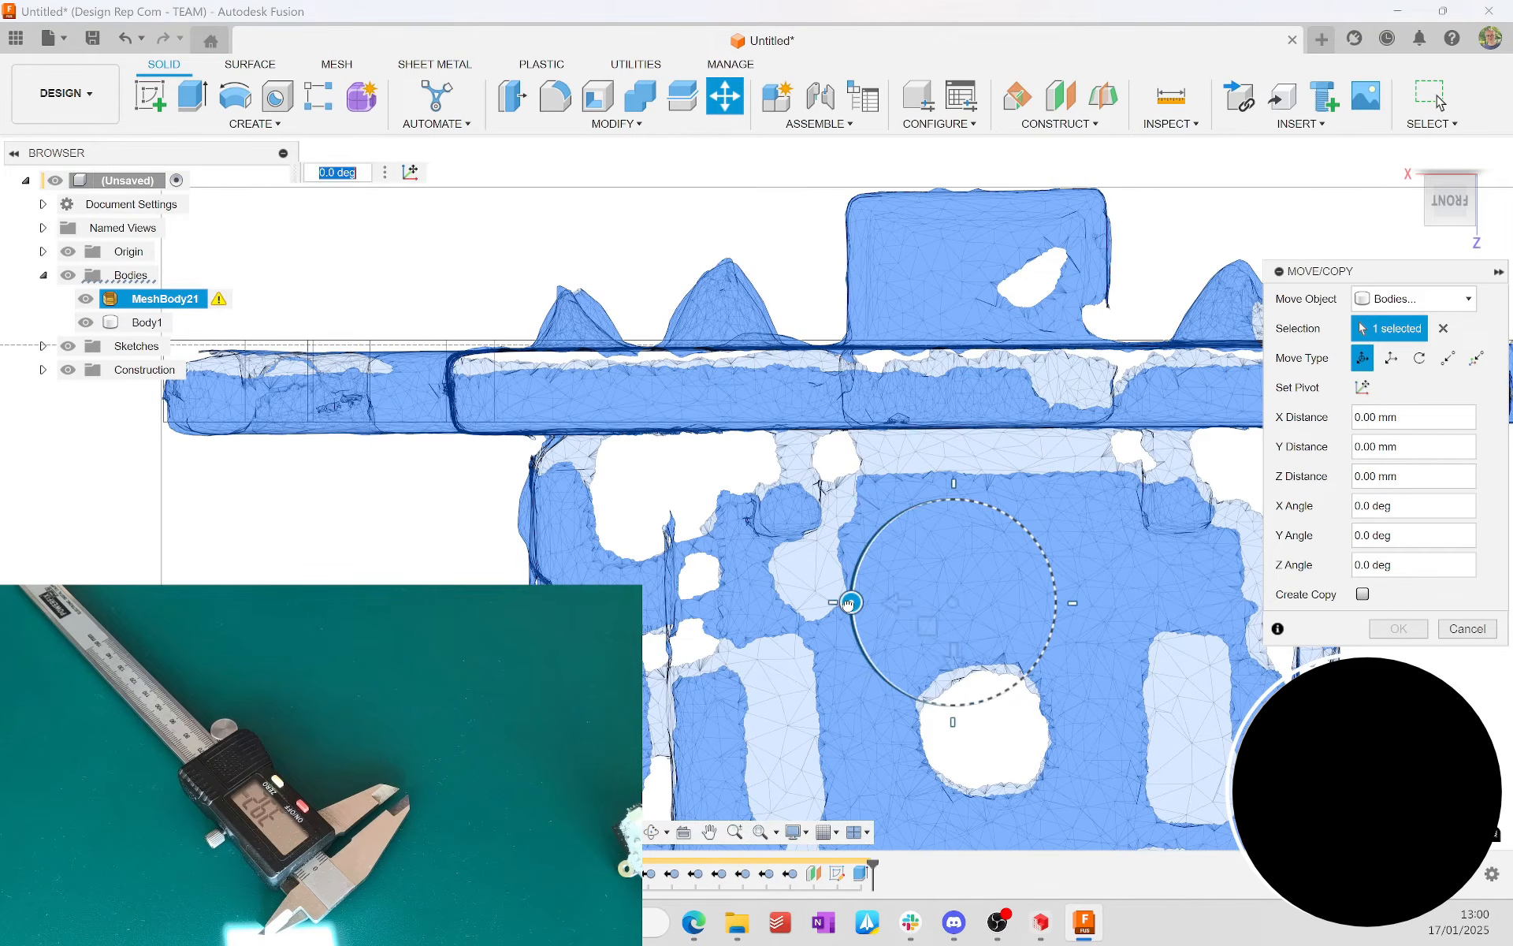
pyautogui.moveTo(848, 603); pyautogui.dragTo(849, 595)
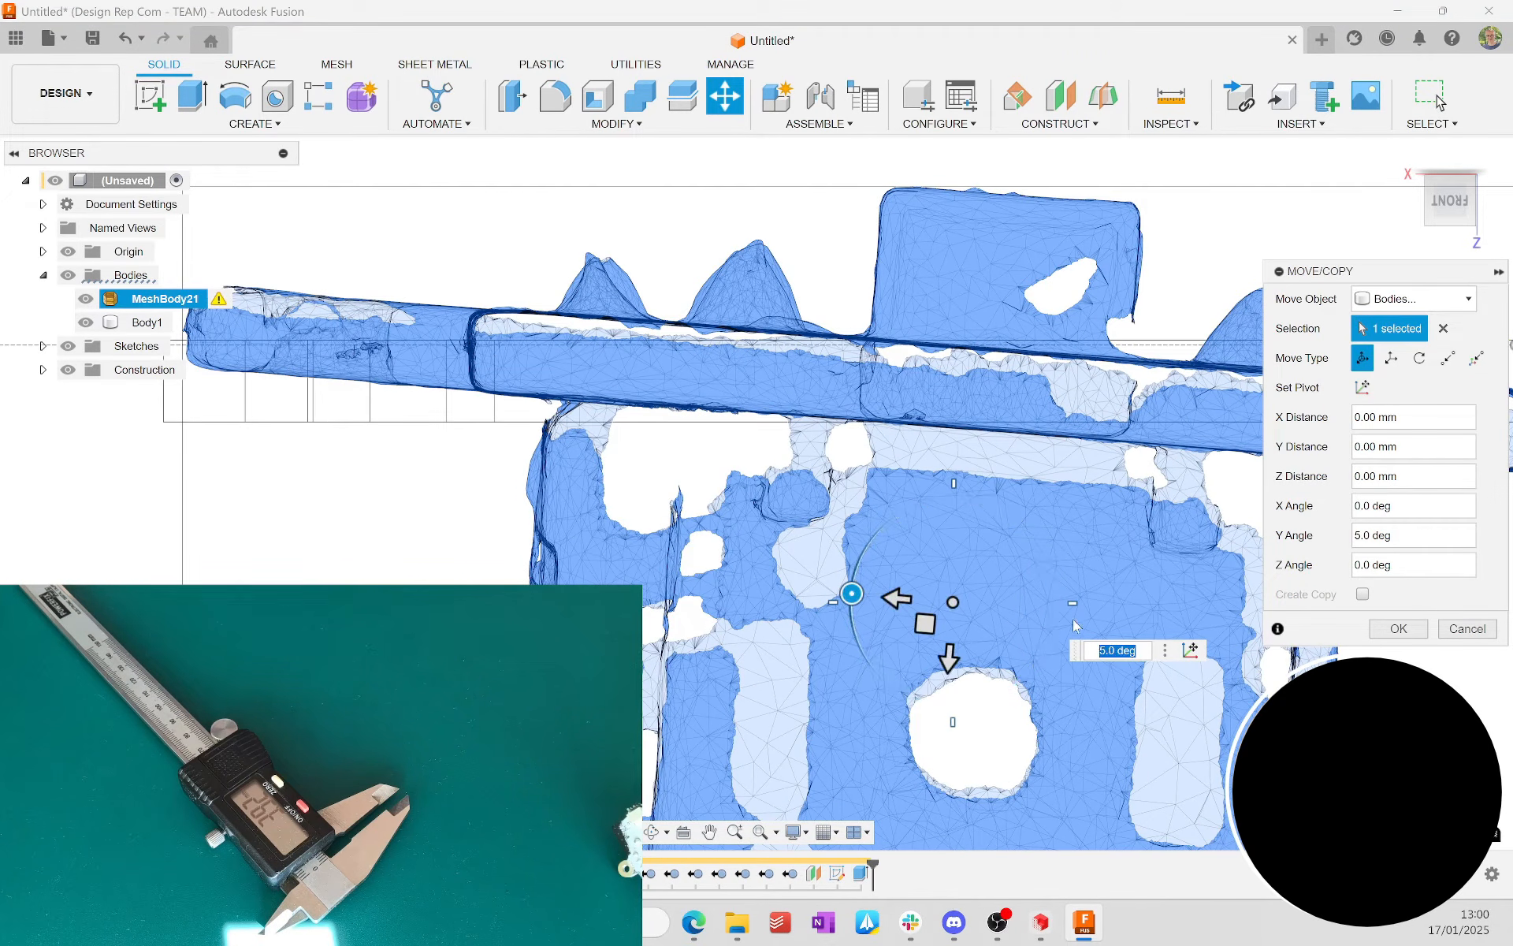
pyautogui.write('0.')
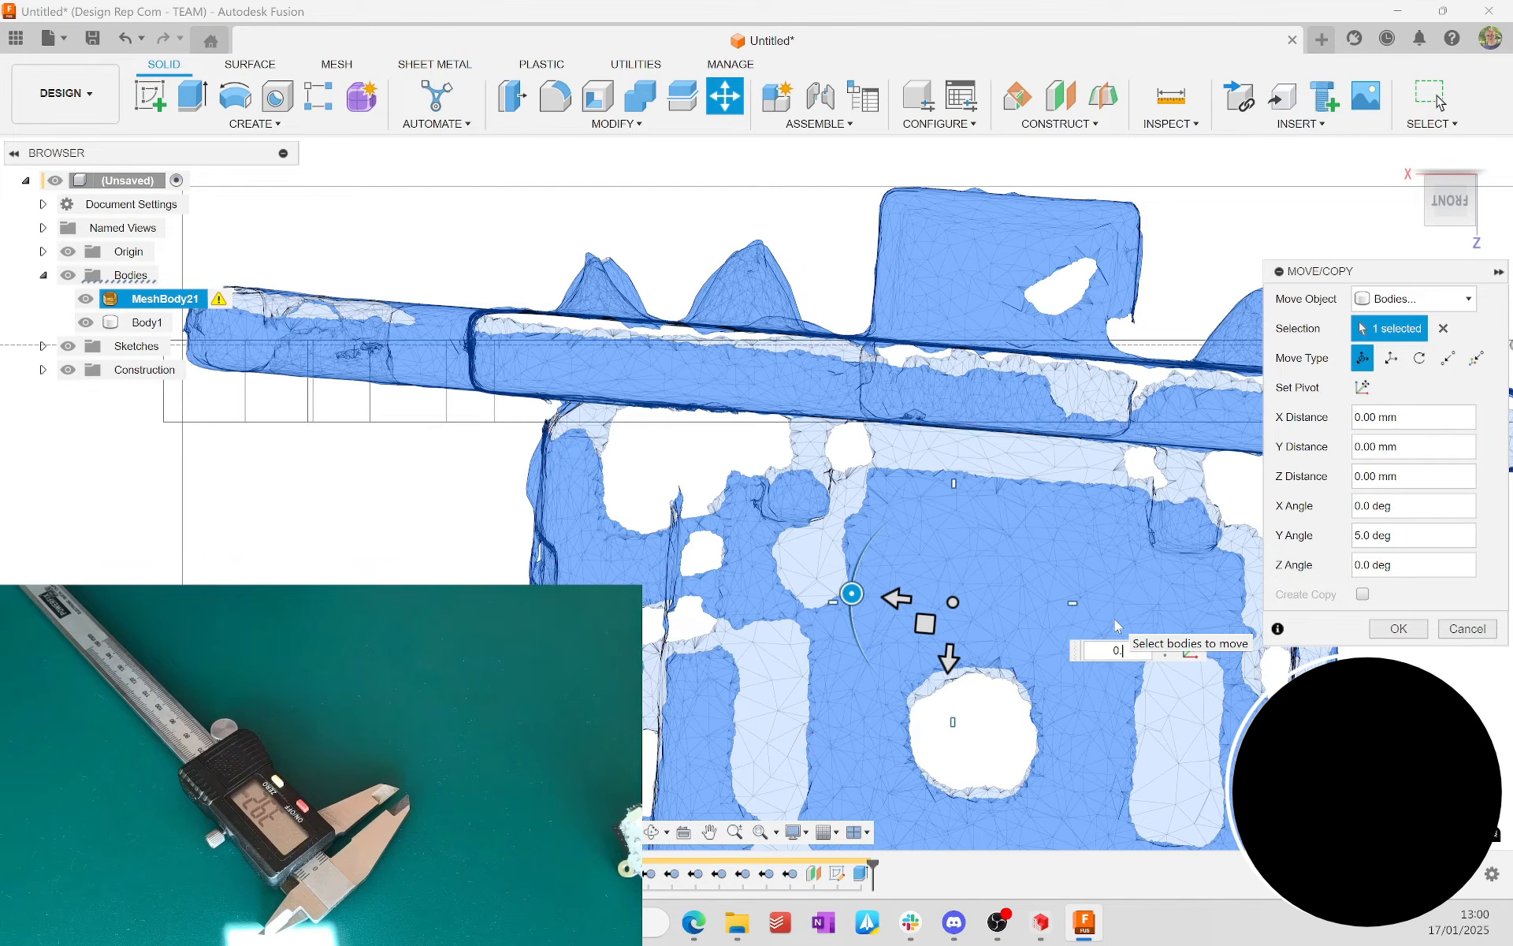
pyautogui.write('5')
pyautogui.press('Return')
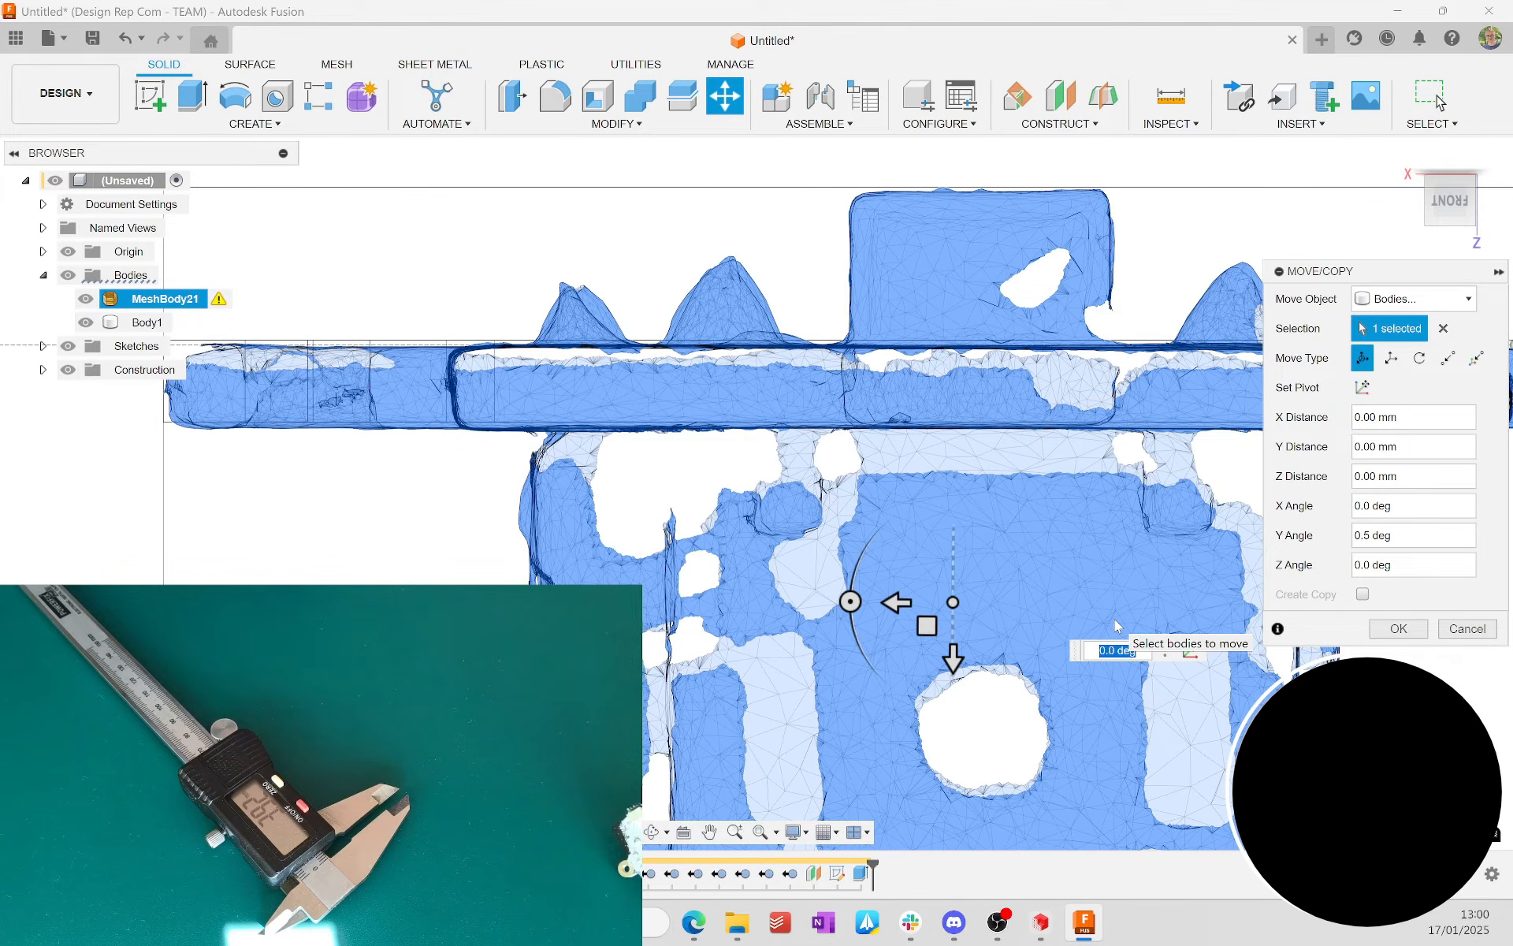
pyautogui.moveTo(1034, 616)
pyautogui.mouseDown(button='middle')
pyautogui.moveTo(954, 639)
pyautogui.moveTo(757, 648)
pyautogui.moveTo(833, 595)
pyautogui.mouseUp(button='middle')
pyautogui.click(1399, 630)
pyautogui.moveTo(896, 864)
pyautogui.mouseDown()
pyautogui.moveTo(873, 861)
pyautogui.moveTo(899, 860)
pyautogui.mouseUp()
# Step: Move the scan mesh body -0.1 mm along the Z axis
pyautogui.click(1125, 684)
pyautogui.press('m')
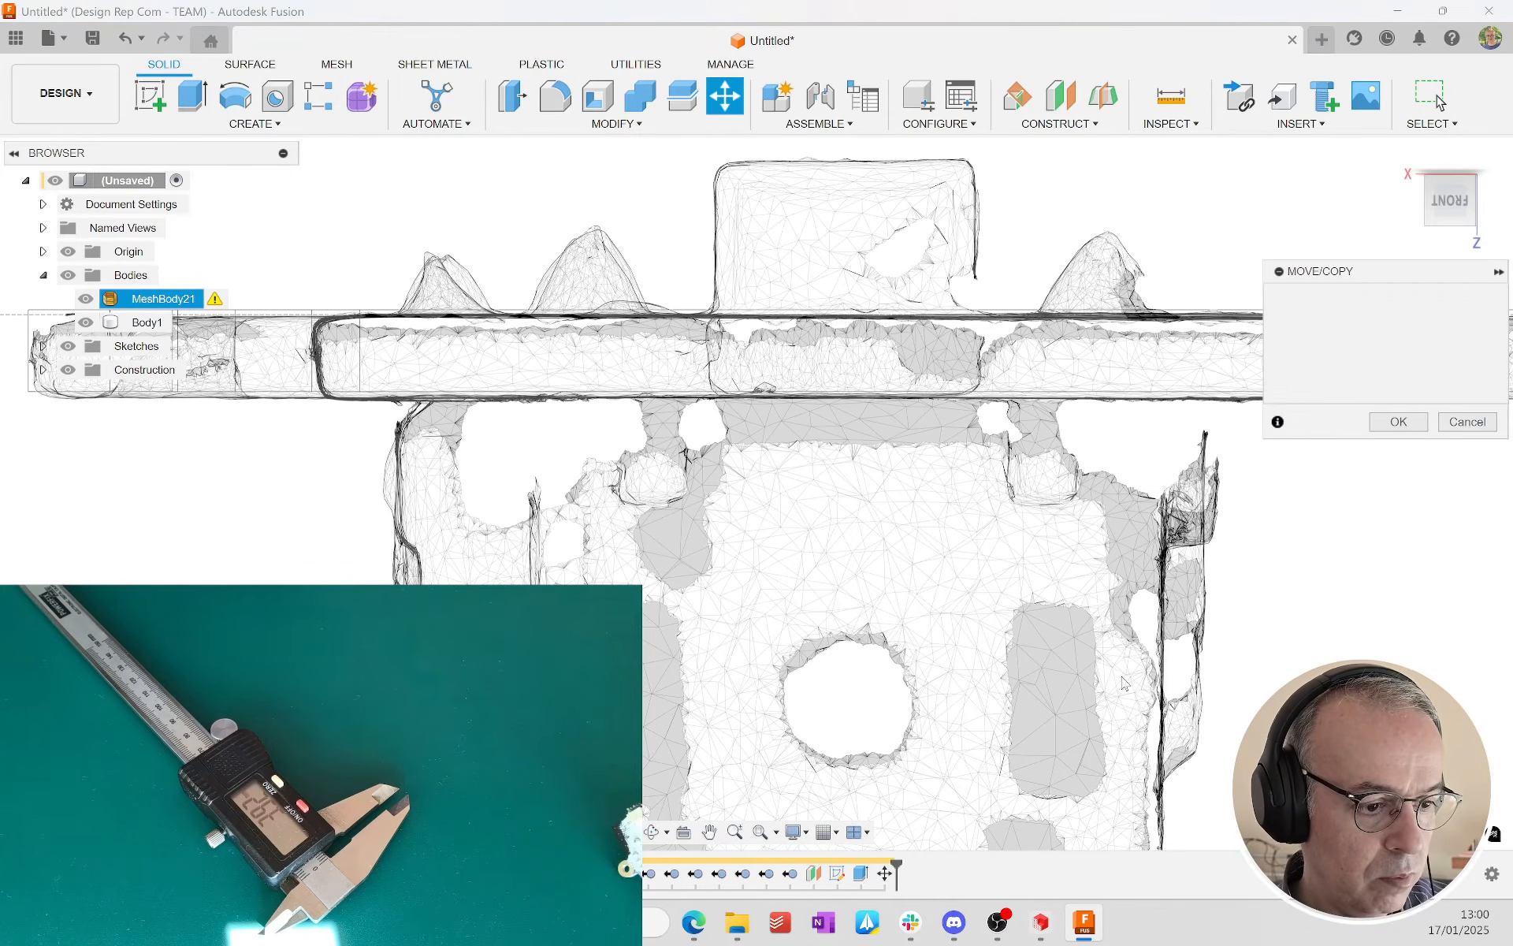
pyautogui.click(884, 646)
pyautogui.moveTo(884, 646); pyautogui.dragTo(884, 628)
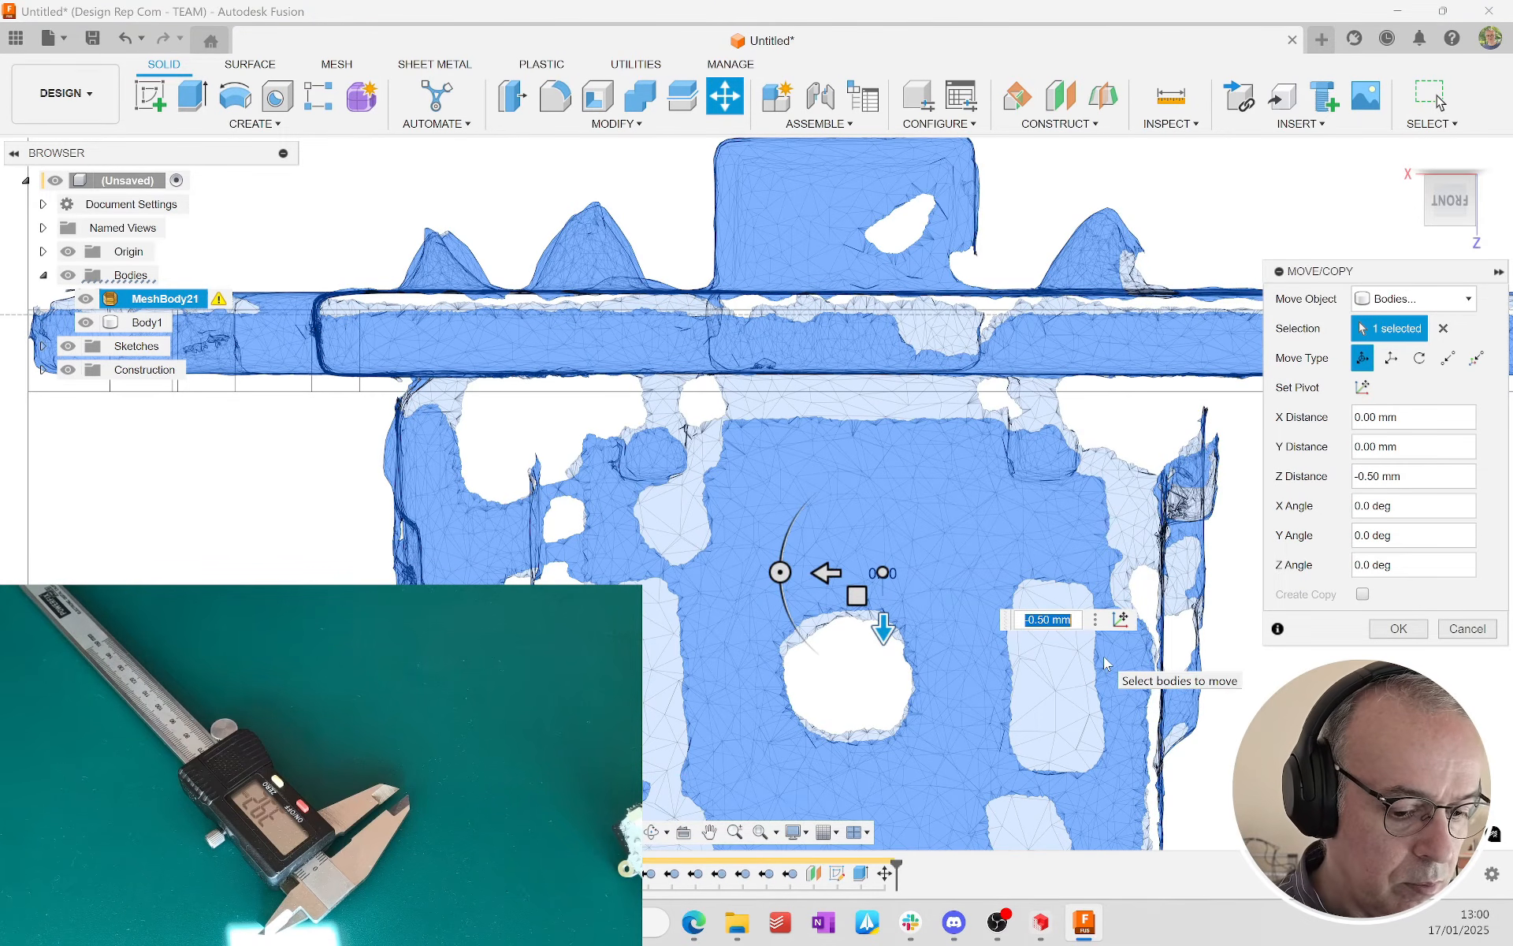
pyautogui.write('-0.1')
pyautogui.press('Return')
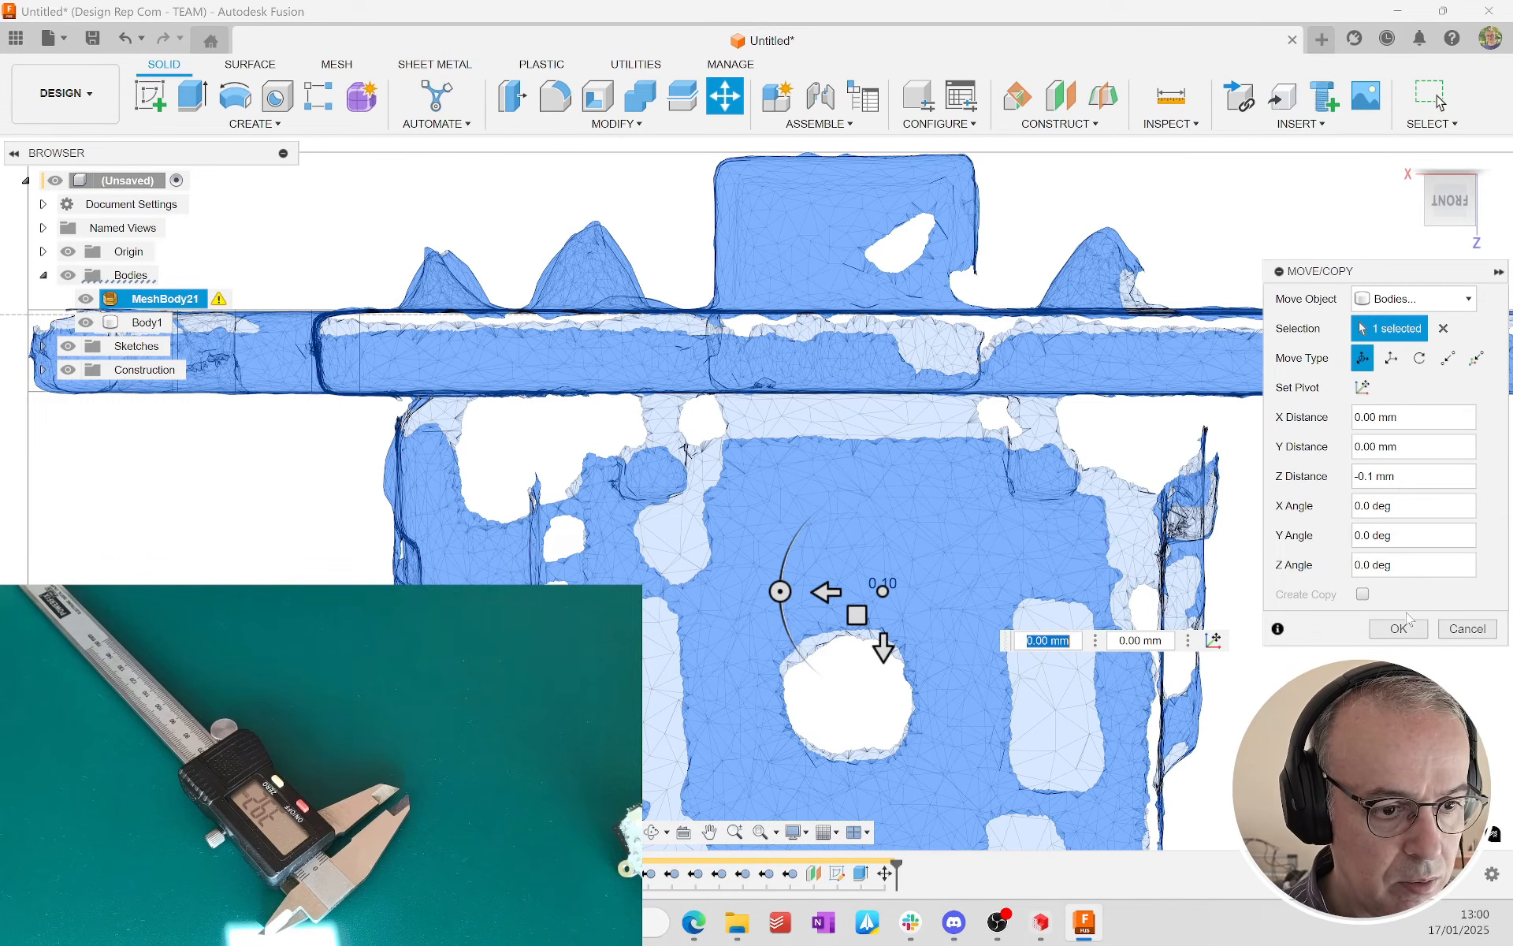
pyautogui.click(1398, 637)
# Step: Check the ear's upper edge against the mesh in wireframe, and return to shaded display with visible edges
pyautogui.scroll(-2, 1360, 434)
pyautogui.scroll(7, 351, 339)
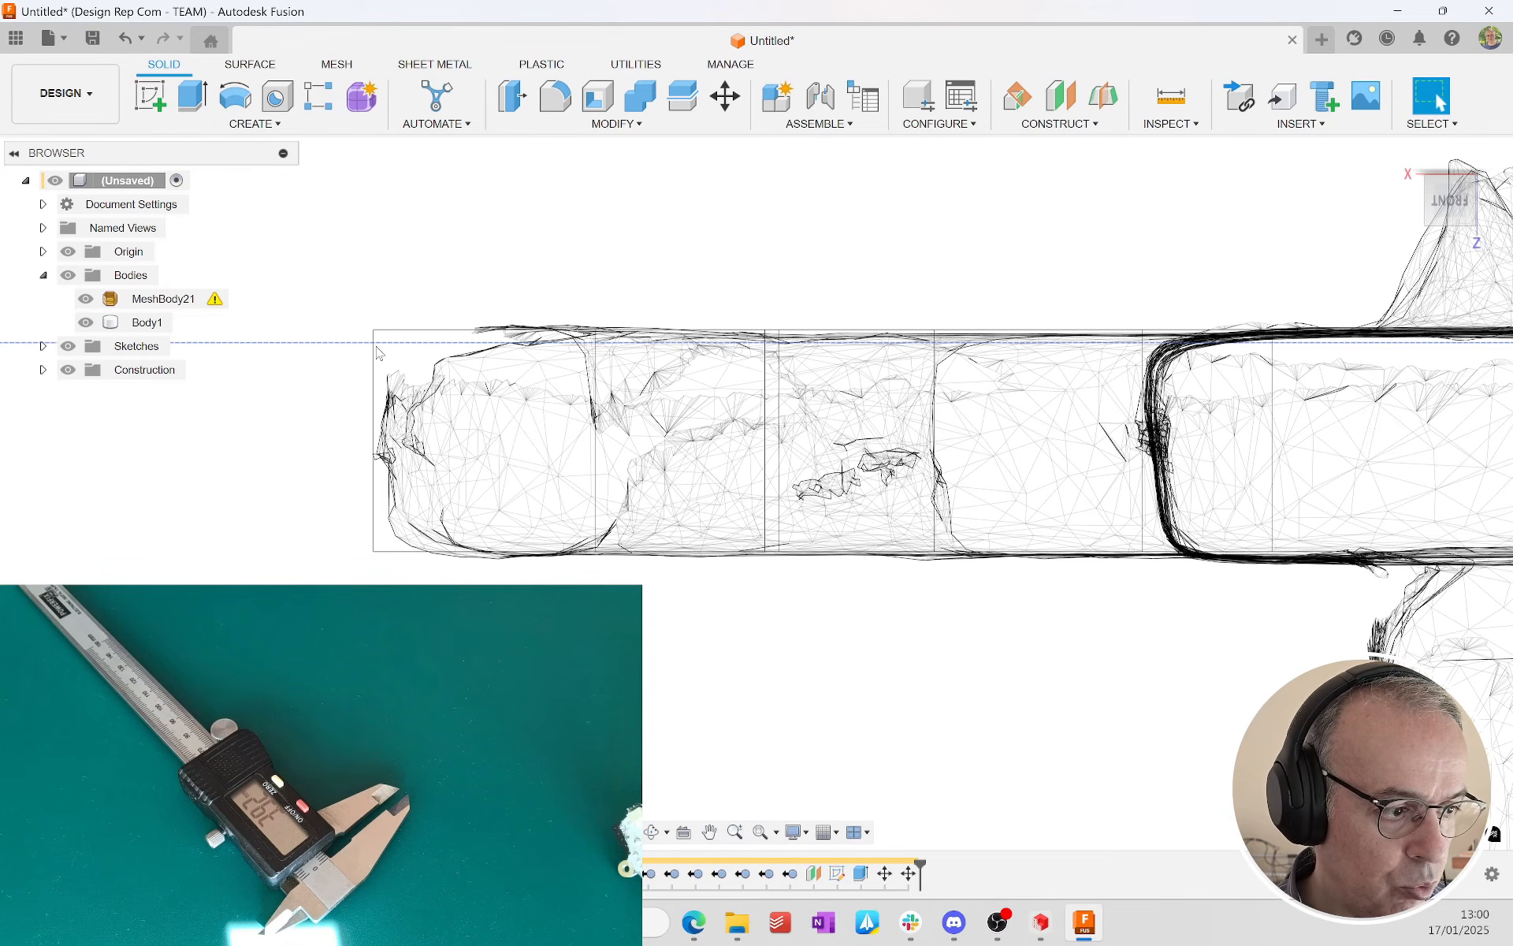
pyautogui.click(392, 331)
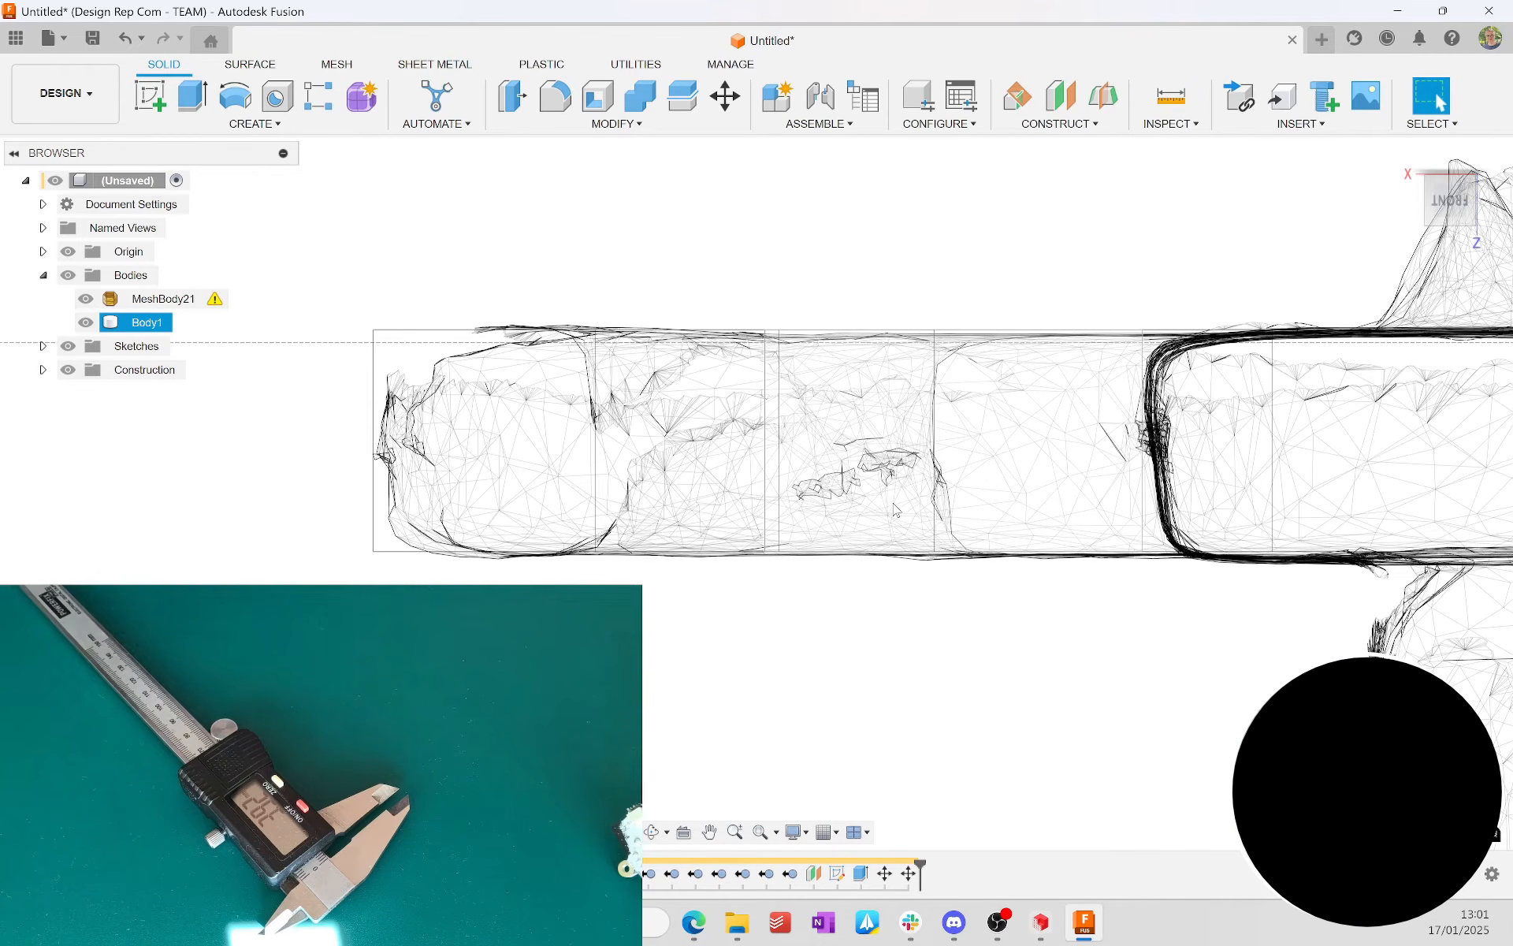
pyautogui.hotkey('ctrl', '6')
pyautogui.keyDown('shift'); pyautogui.moveTo(896, 511); pyautogui.dragTo(978, 569, button='middle'); pyautogui.keyUp('shift')
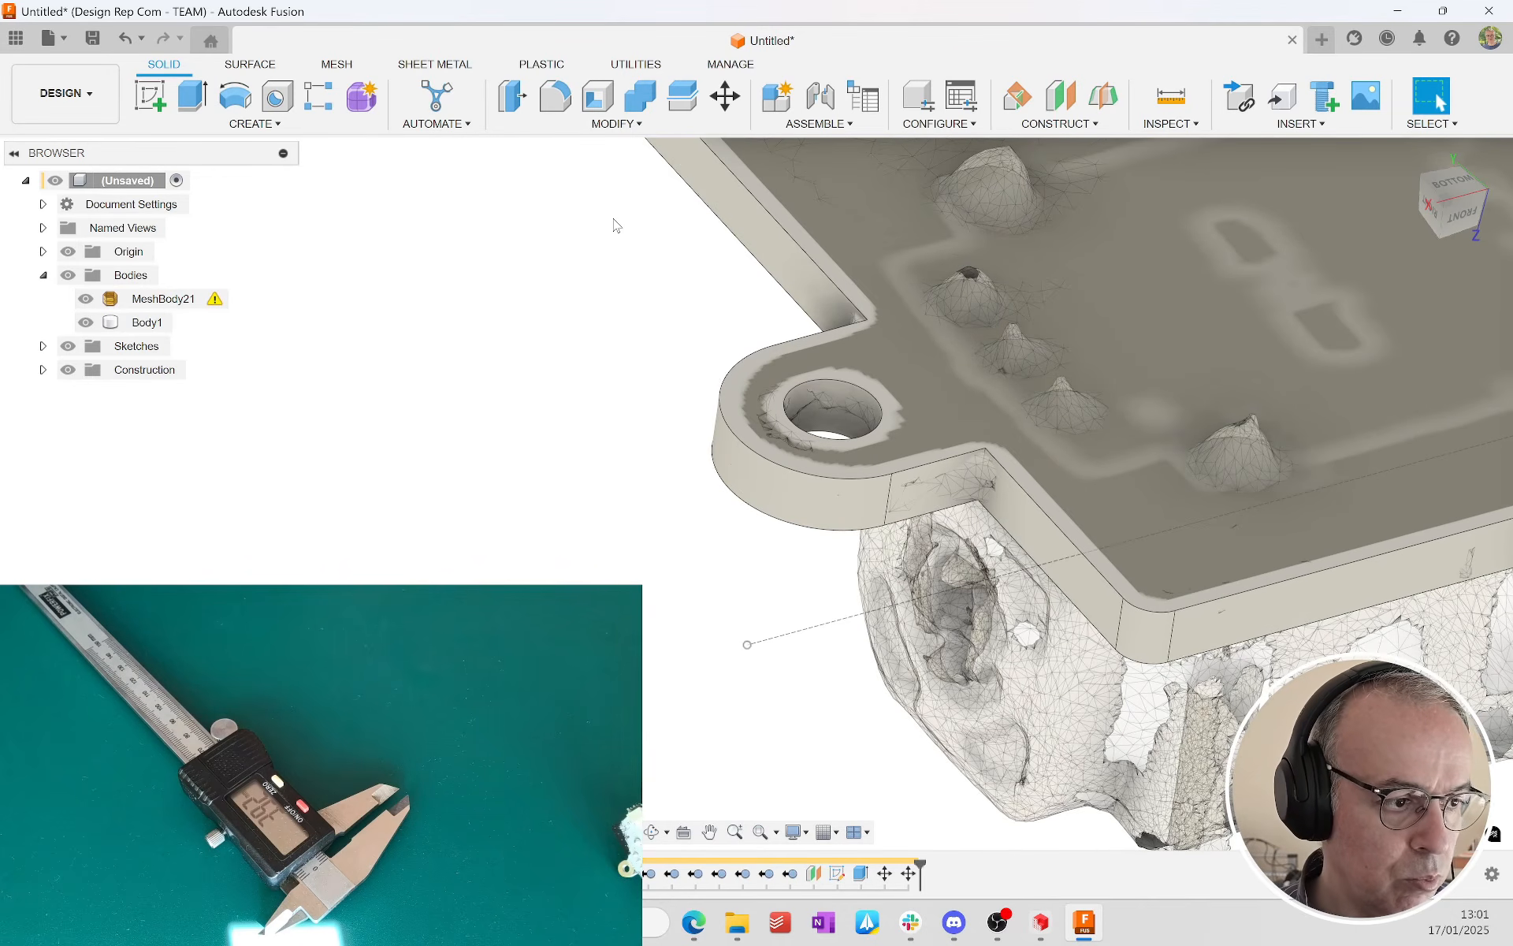
# Step: Start a fillet on the four inner vertical edges where the mounting ears meet the base plate
pyautogui.click(554, 96)
pyautogui.click(985, 471)
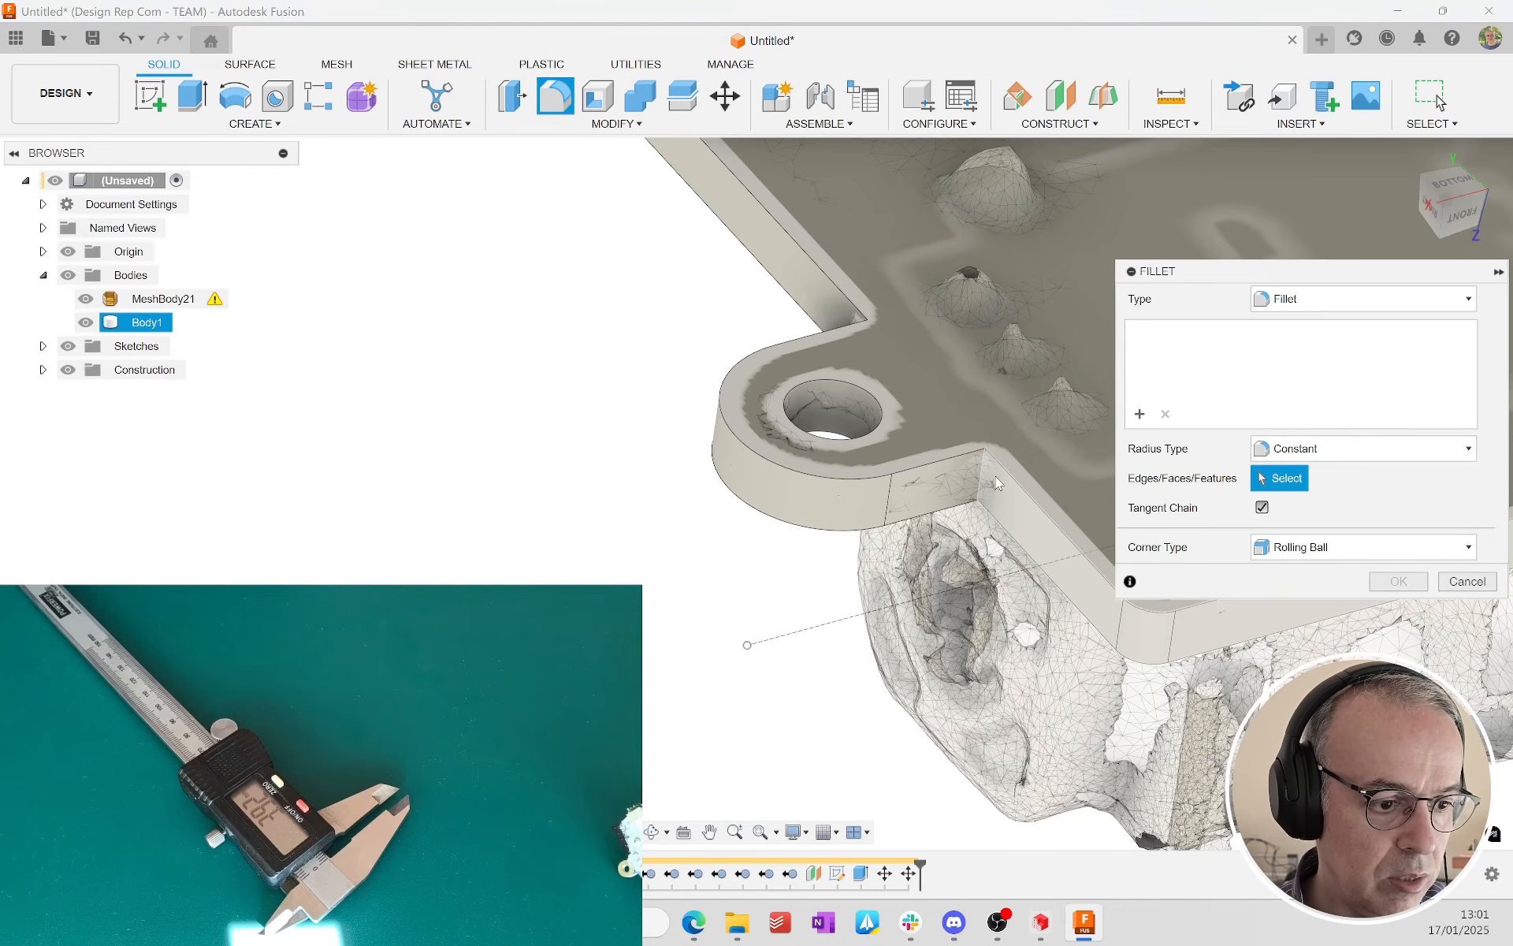
pyautogui.click(878, 339)
pyautogui.keyDown('shift'); pyautogui.moveTo(878, 338); pyautogui.dragTo(919, 678, button='middle'); pyautogui.keyUp('shift')
pyautogui.click(884, 692)
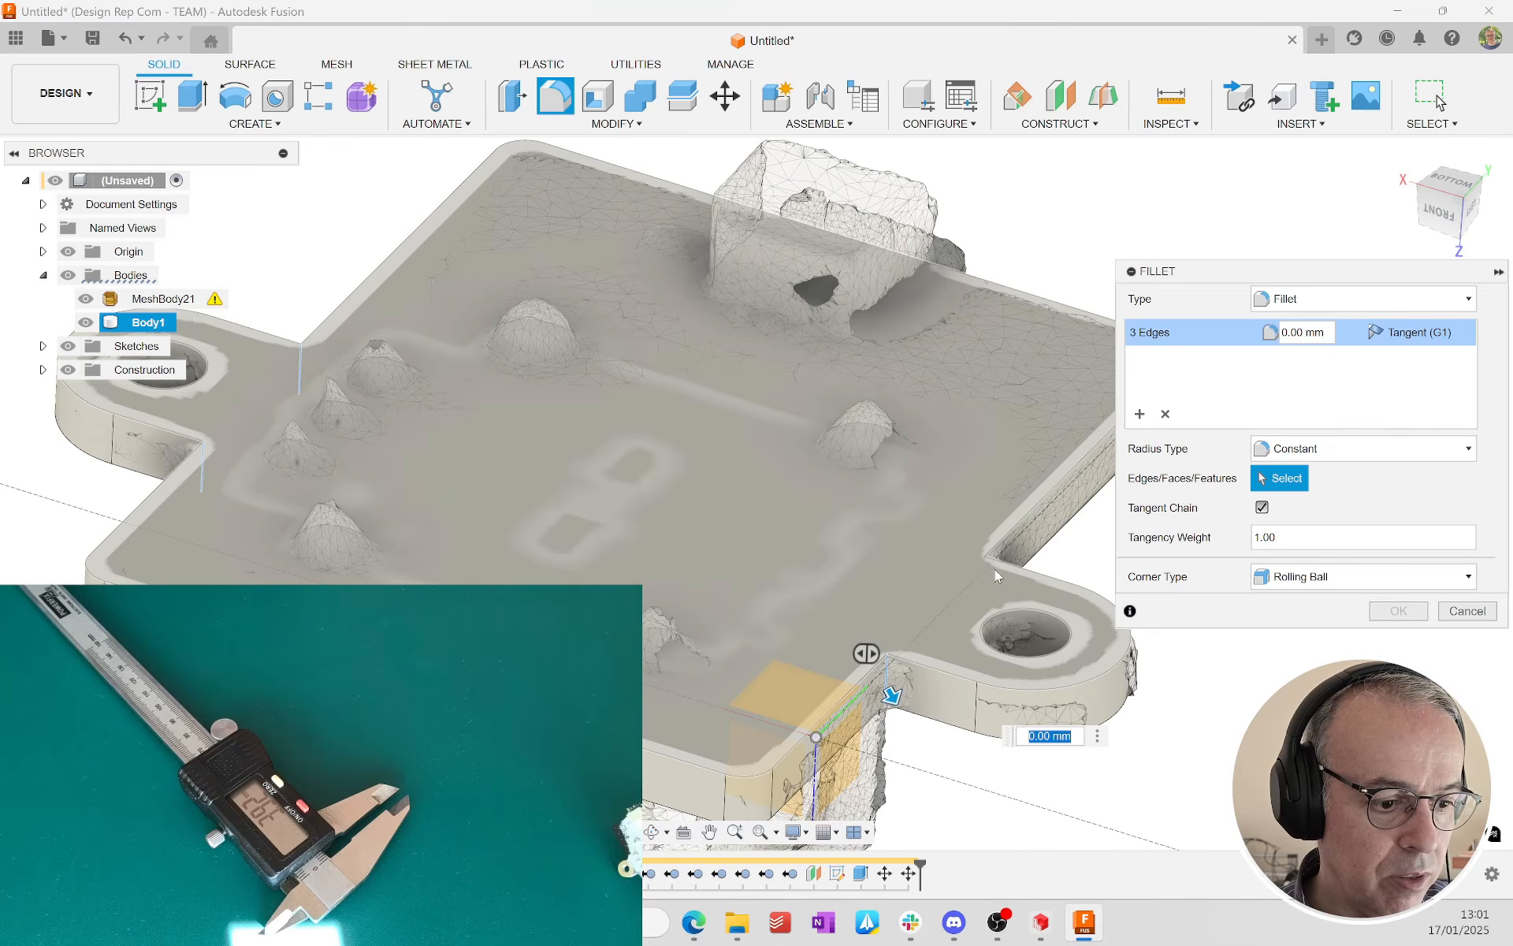
pyautogui.click(987, 569)
# Step: Compare the fillet against the scan's rounded corners and set its radius to 1 mm
pyautogui.scroll(3, 971, 654)
pyautogui.moveTo(971, 654); pyautogui.dragTo(953, 499, button='middle')
pyautogui.scroll(3, 1066, 501)
pyautogui.scroll(3, 953, 500)
pyautogui.keyDown('shift'); pyautogui.moveTo(894, 287); pyautogui.dragTo(860, 503, button='middle'); pyautogui.keyUp('shift')
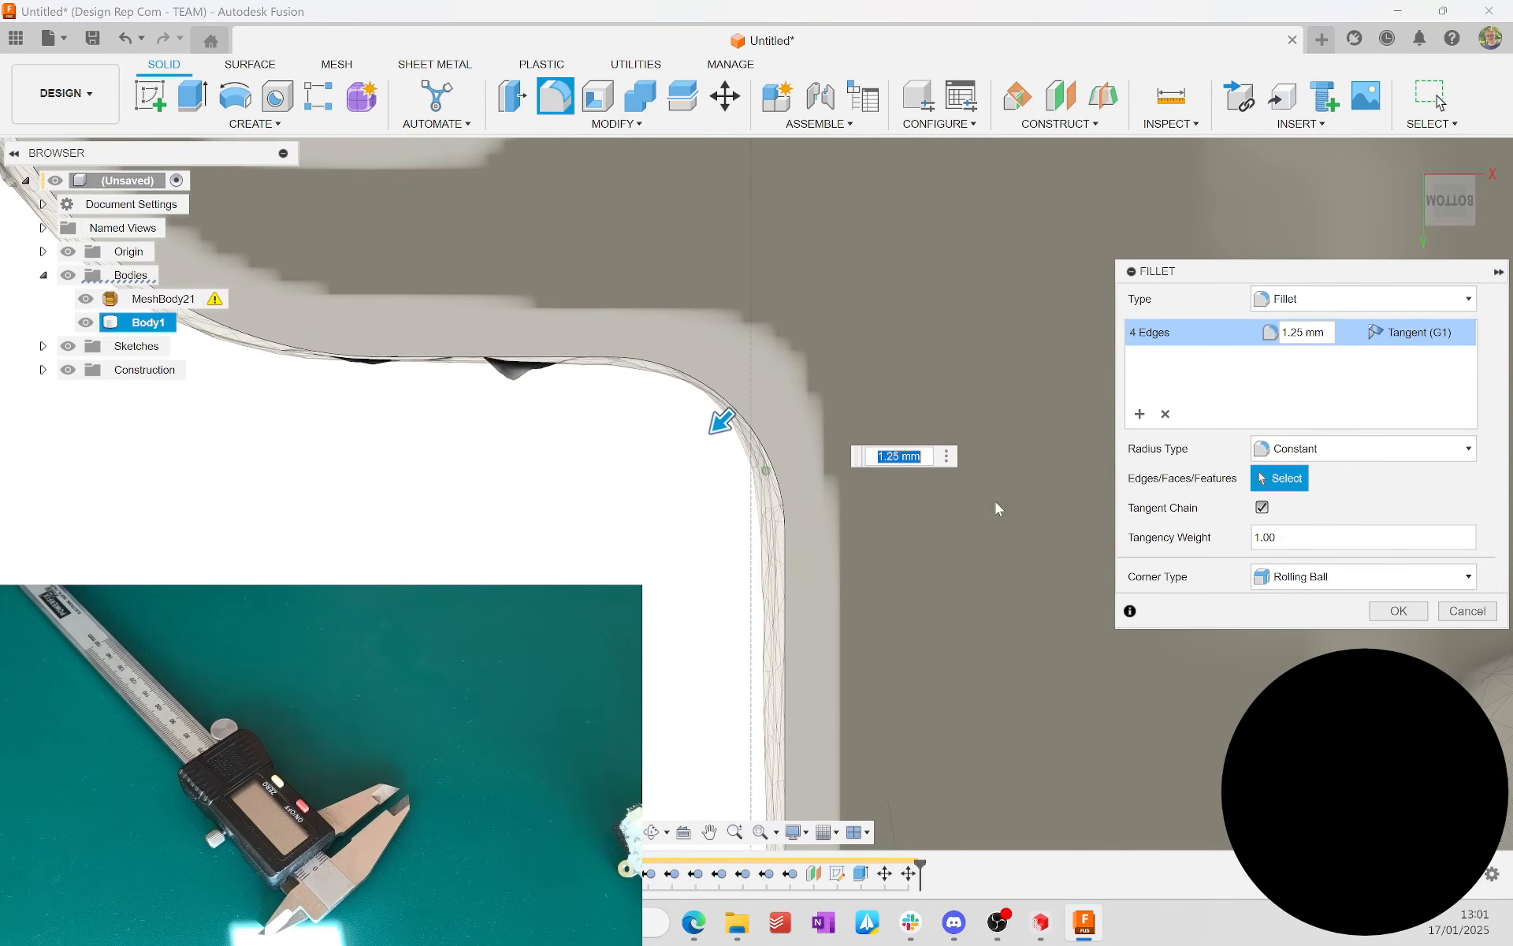
pyautogui.scroll(-8, 995, 504)
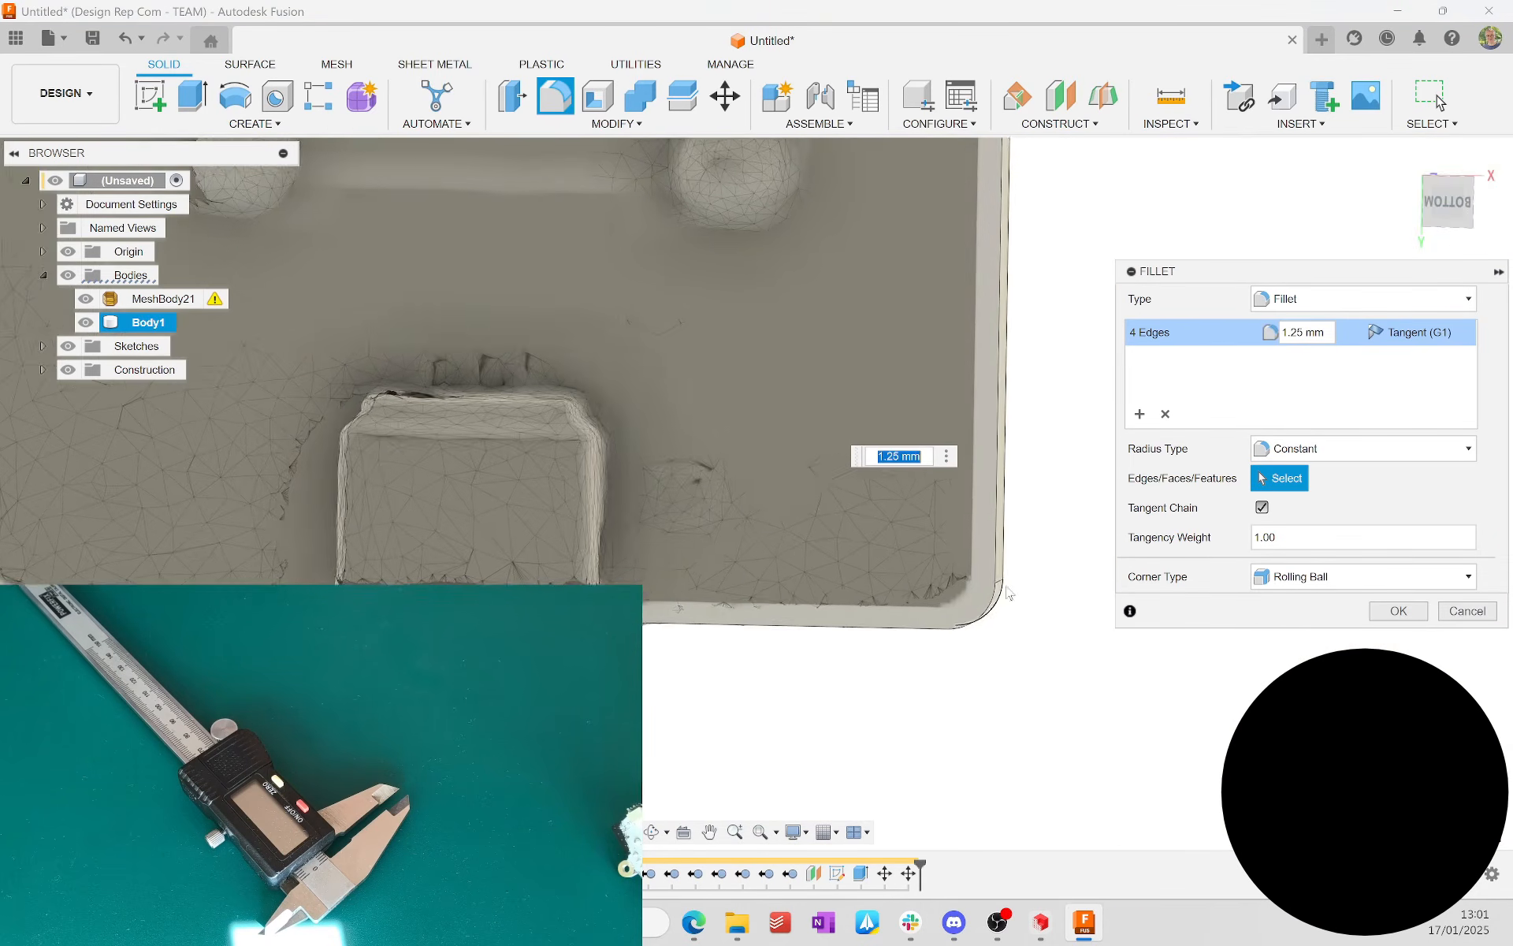
pyautogui.moveTo(588, 521); pyautogui.dragTo(1001, 760, button='middle')
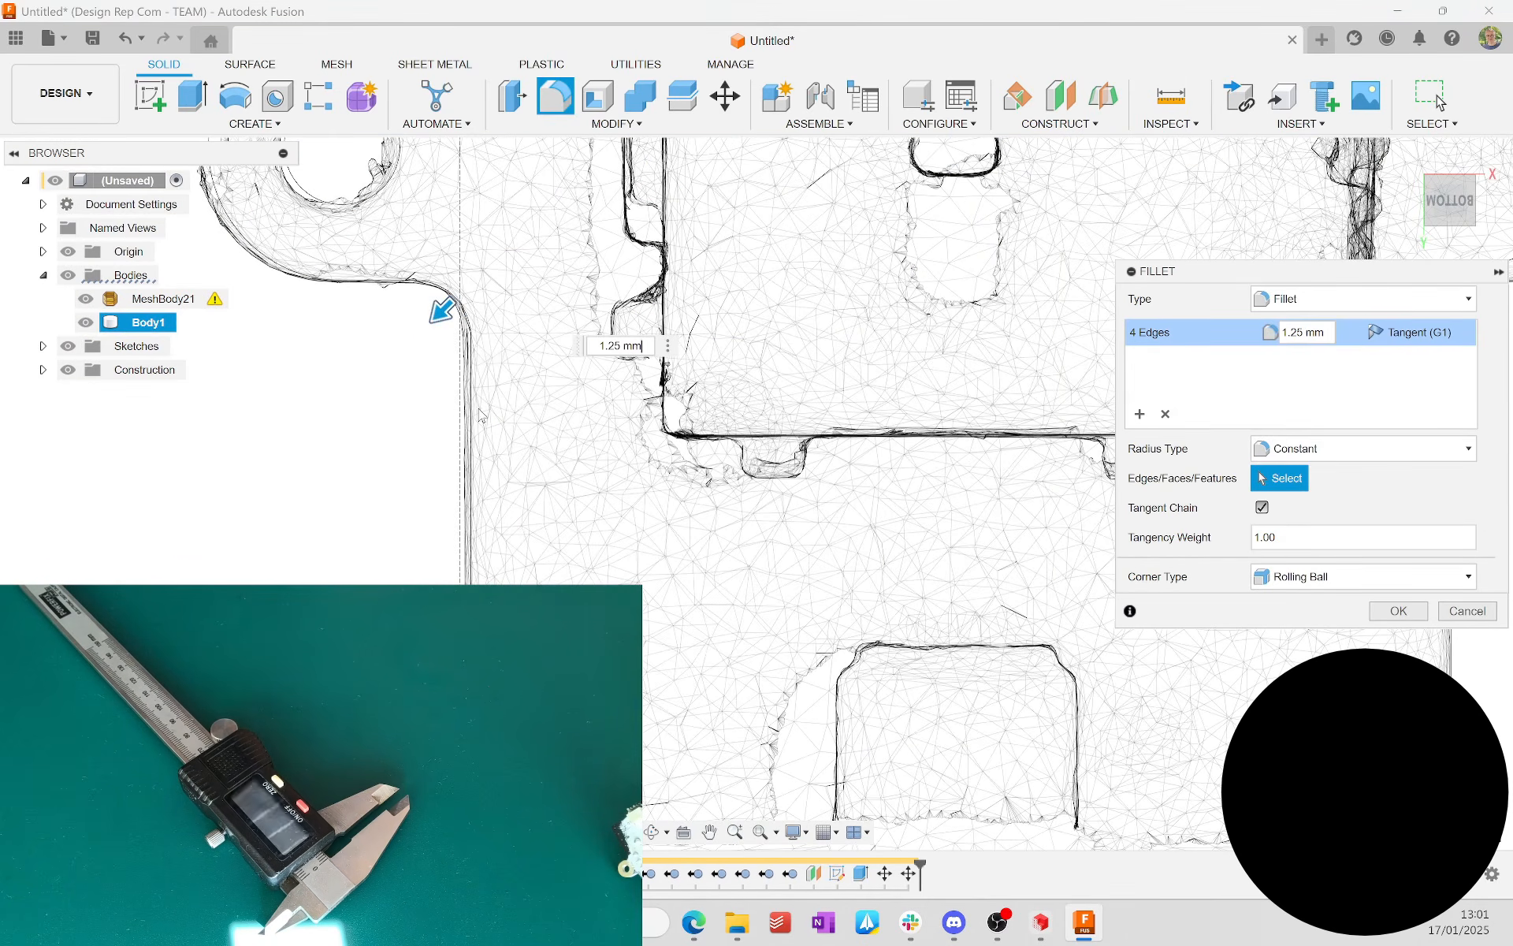
pyautogui.moveTo(983, 193); pyautogui.dragTo(441, 788, button='middle')
pyautogui.scroll(1, 896, 617)
pyautogui.moveTo(896, 618); pyautogui.dragTo(1299, 71, button='middle')
pyautogui.write('1')
pyautogui.press('Return')
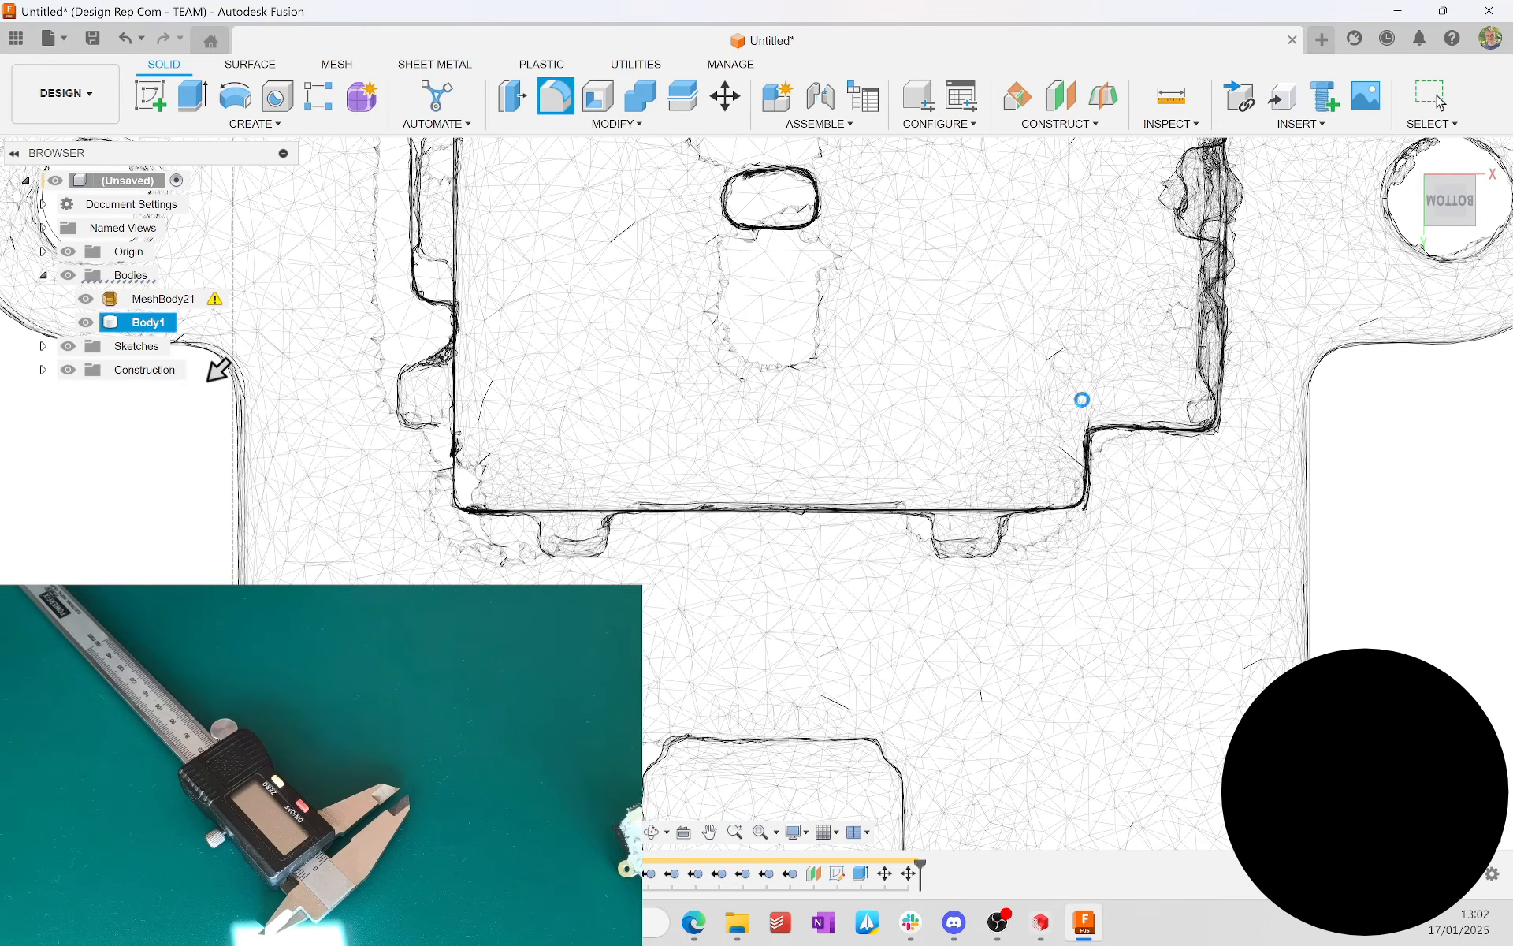
# Step: Start a sketch on the horizontal origin plane and draw a rectangle over the scanned joystick housing's outline
pyautogui.moveTo(1204, 288); pyautogui.dragTo(1182, 399, button='middle')
pyautogui.scroll(5, 859, 407)
pyautogui.scroll(-8, 939, 401)
pyautogui.keyDown('shift'); pyautogui.moveTo(902, 437); pyautogui.dragTo(240, 9, button='middle'); pyautogui.keyUp('shift')
pyautogui.click(797, 675)
pyautogui.click(150, 96)
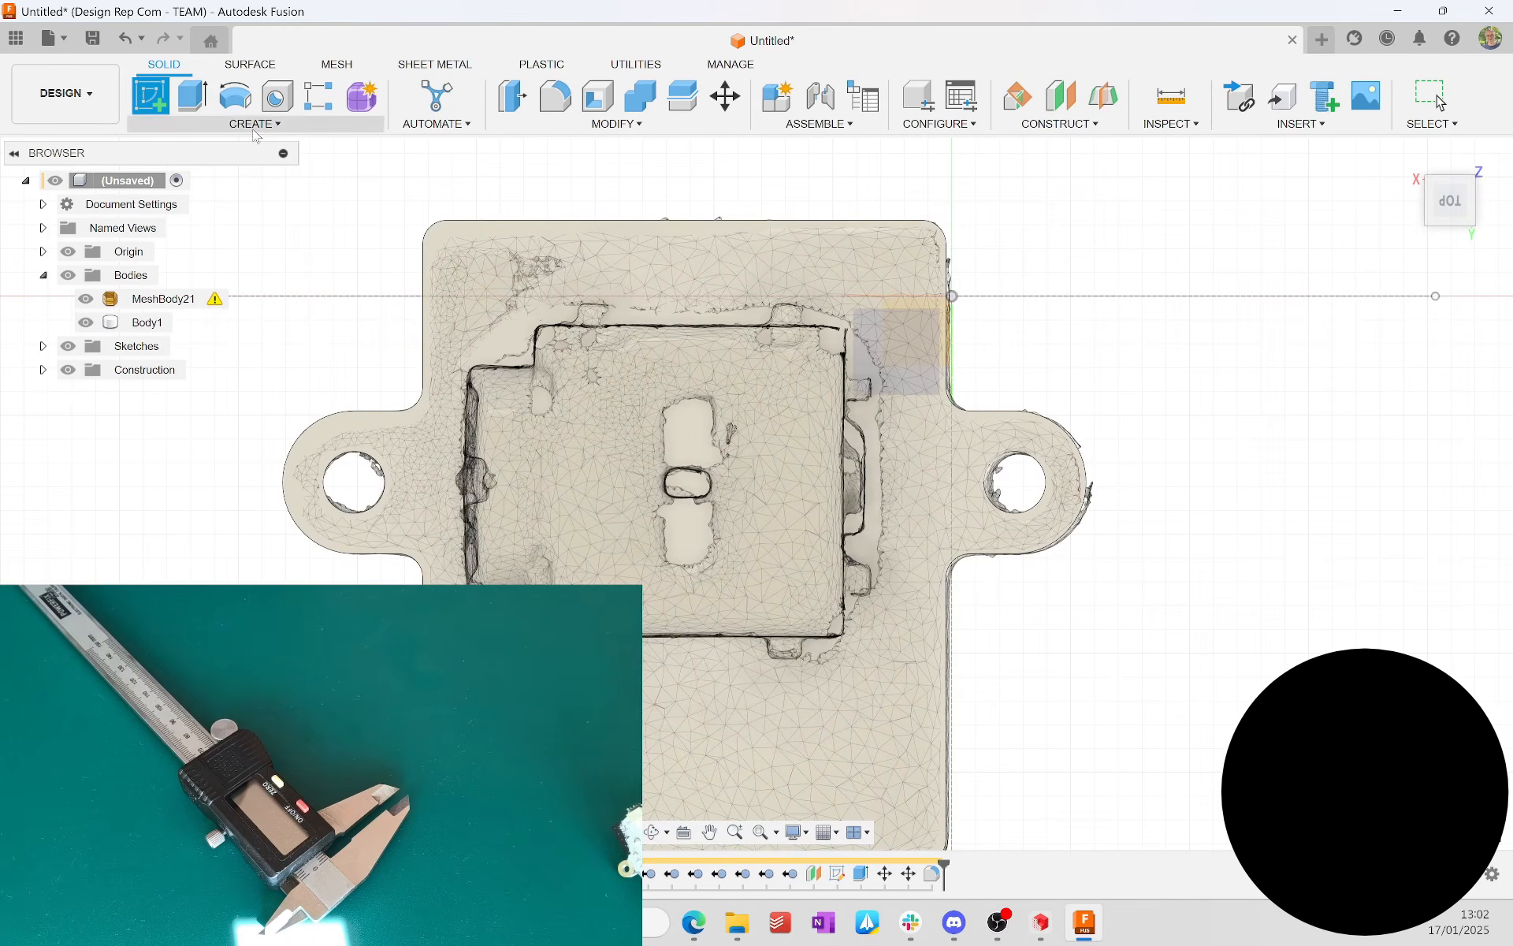
pyautogui.click(906, 347)
pyautogui.press('r')
pyautogui.click(341, 523)
pyautogui.moveTo(670, 788); pyautogui.dragTo(676, 548, button='middle')
pyautogui.click(655, 592)
pyautogui.press('Escape')
# Step: Dimension the housing rectangle to 13 mm wide and 13 mm high
pyautogui.scroll(4, 537, 358)
pyautogui.scroll(-4, 504, 504)
pyautogui.press('d')
pyautogui.click(630, 247)
pyautogui.click(649, 178)
pyautogui.write('13')
pyautogui.press('Return')
pyautogui.click(1046, 331)
pyautogui.click(1101, 313)
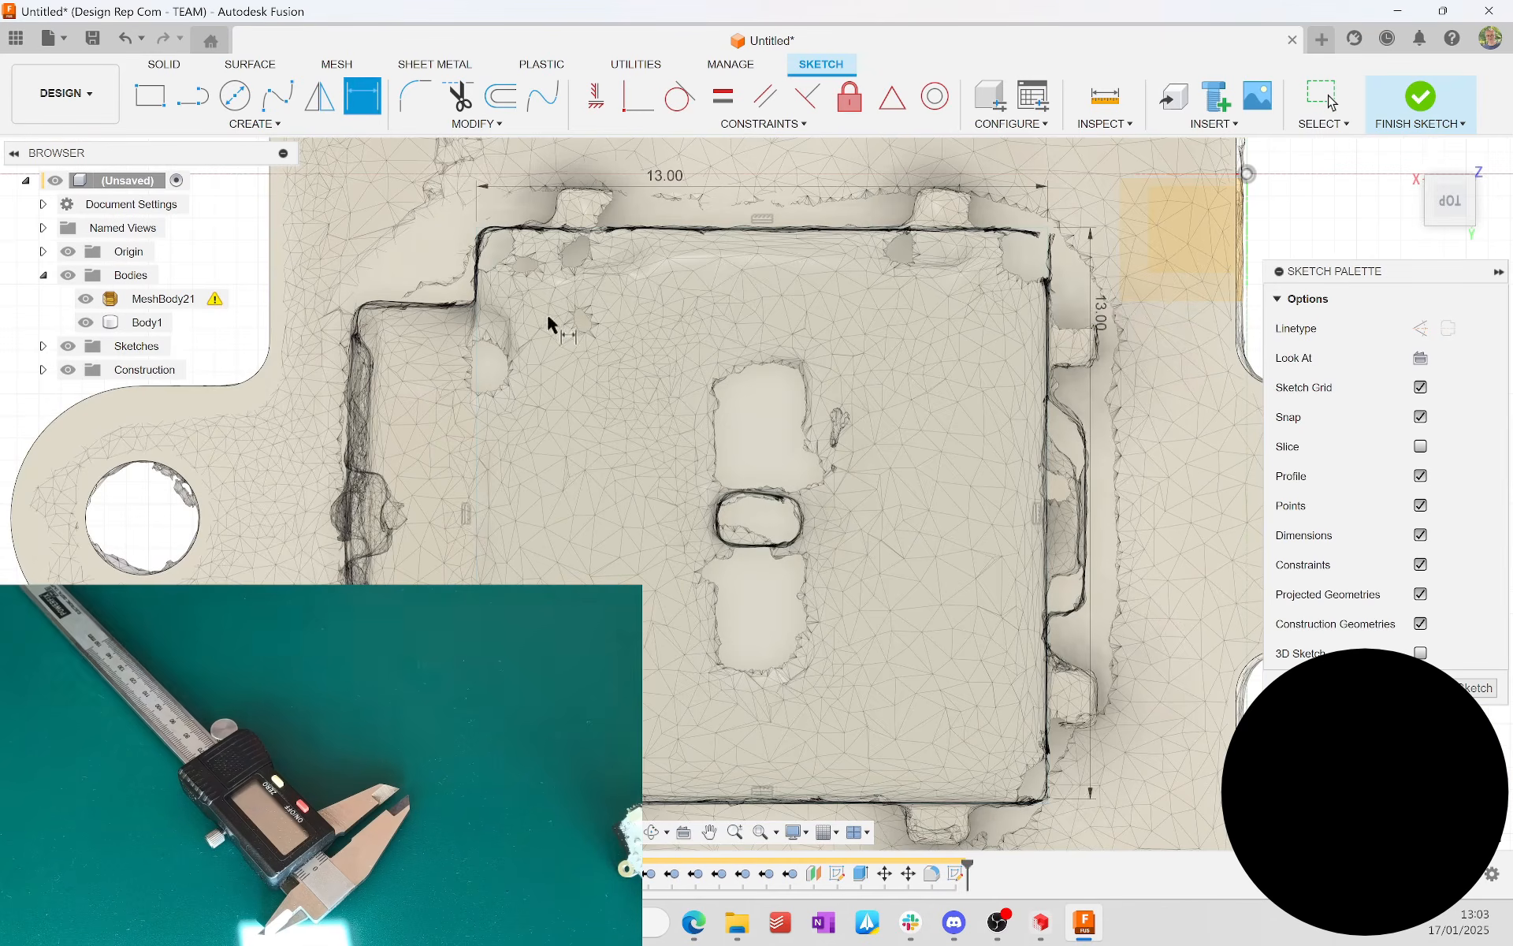
# Step: Extrude the square housing profile upward from the plate, pulling its height to match the scanned housing
pyautogui.scroll(-2, 850, 465)
pyautogui.keyDown('shift'); pyautogui.moveTo(713, 615); pyautogui.dragTo(709, 500, button='middle'); pyautogui.keyUp('shift')
pyautogui.press('e')
pyautogui.click(718, 551)
pyautogui.click(1450, 207)
pyautogui.click(1450, 216)
pyautogui.moveTo(780, 516); pyautogui.dragTo(784, 201)
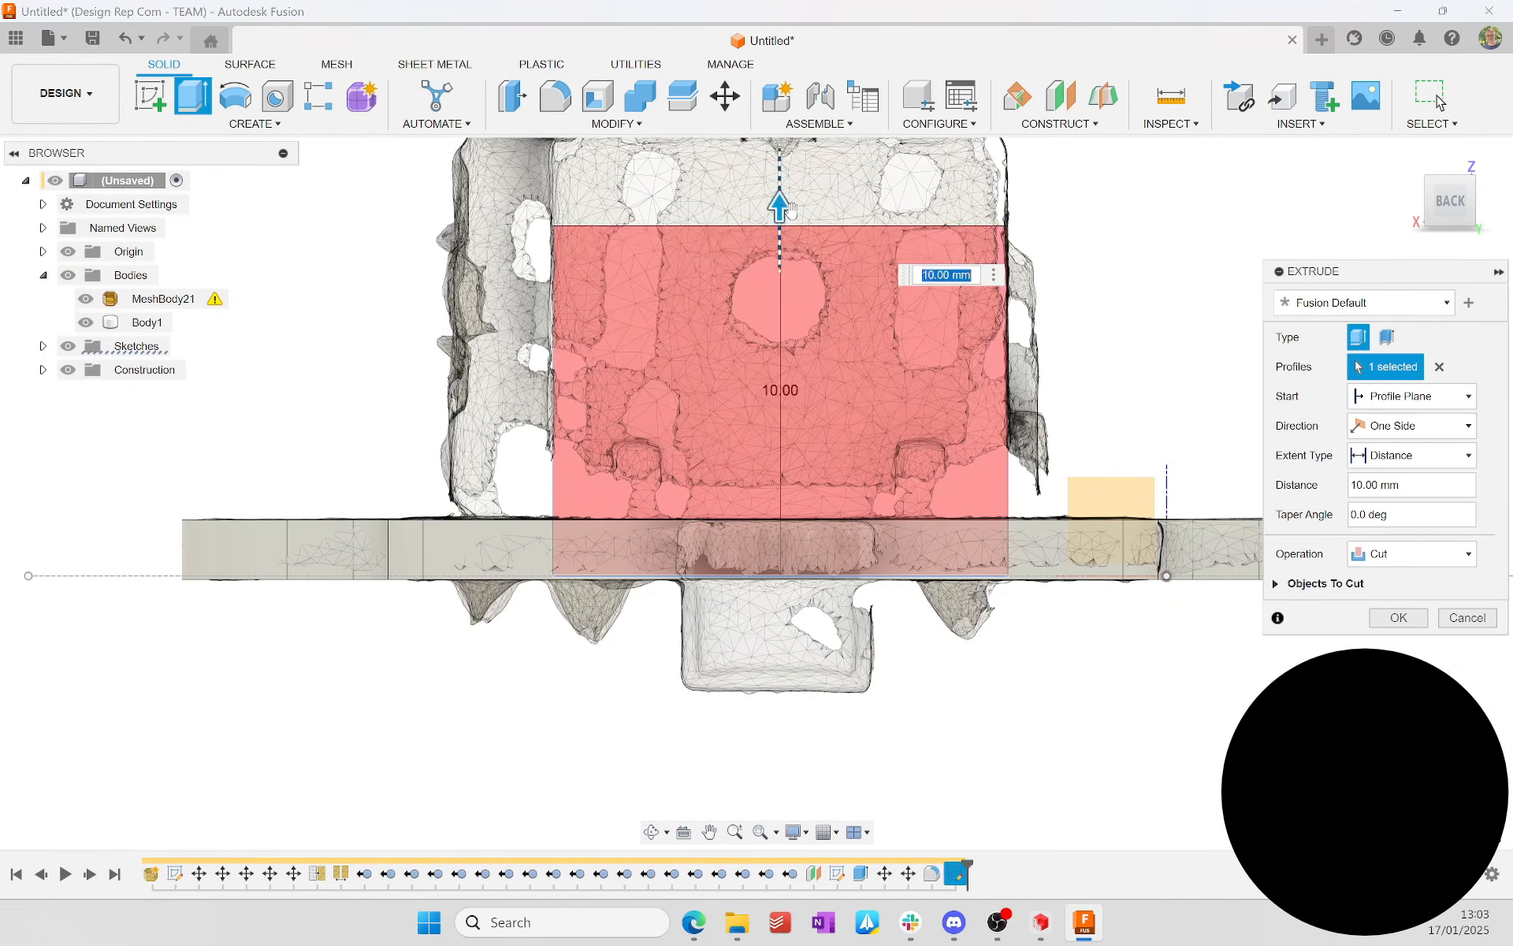
pyautogui.scroll(-3, 792, 347)
pyautogui.moveTo(788, 276); pyautogui.dragTo(788, 227)
pyautogui.scroll(8, 808, 441)
pyautogui.moveTo(814, 474); pyautogui.dragTo(854, 510)
# Step: Set the housing extrusion distance to 13 mm and join it to the plate body
pyautogui.write('13')
pyautogui.click(1411, 554)
pyautogui.click(1383, 579)
pyautogui.scroll(-7, 909, 478)
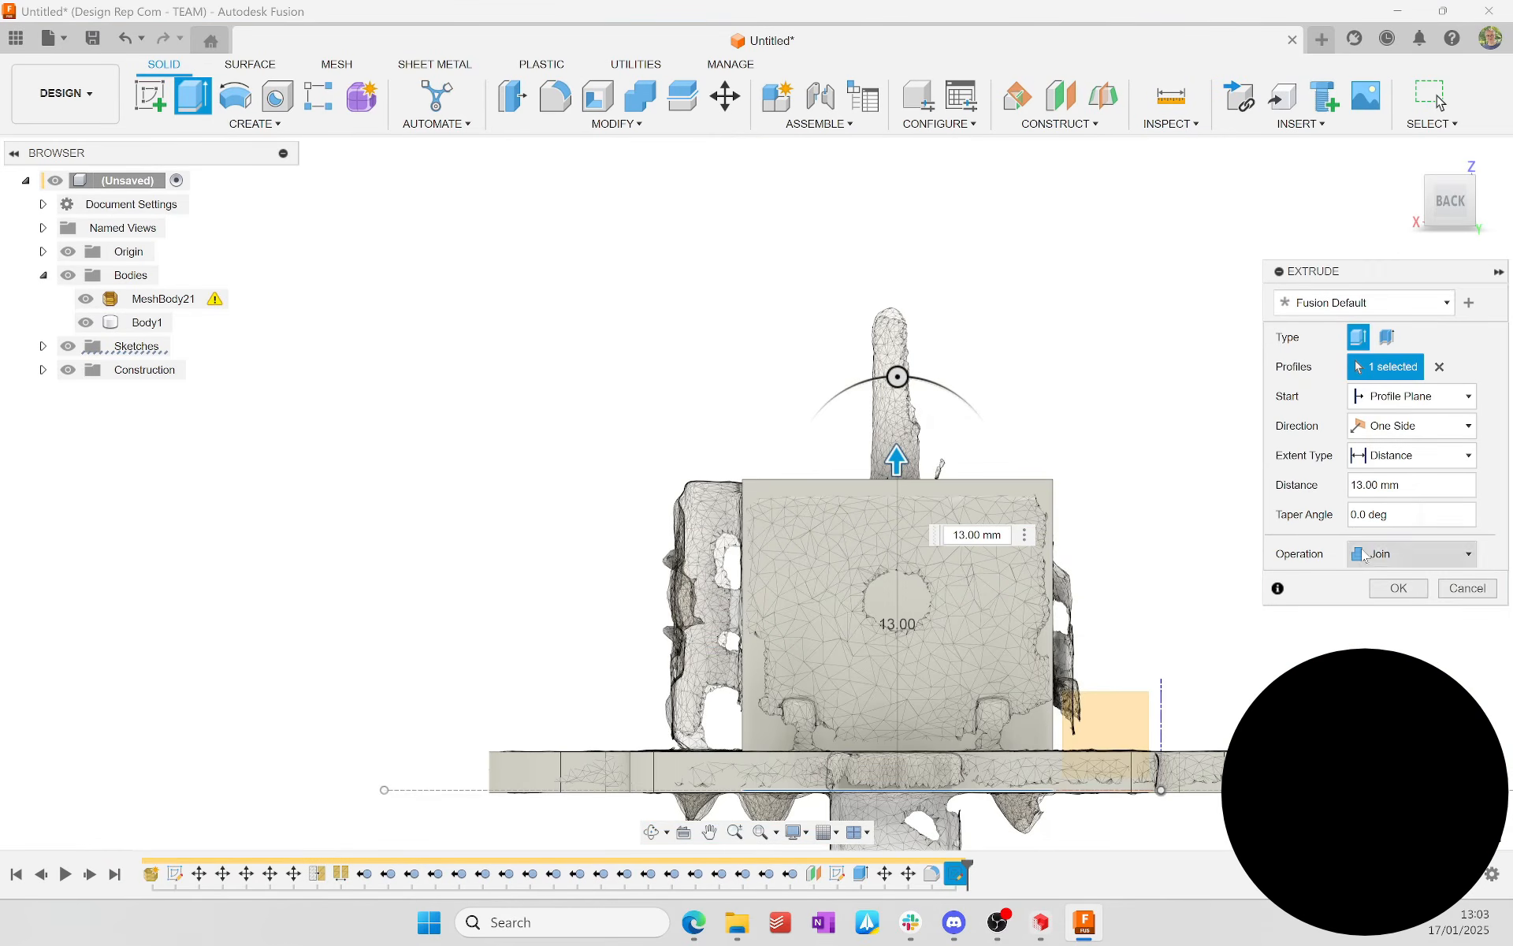
pyautogui.click(1399, 589)
# Step: Start a sketch on the housing's side face and draw a rectangle around the scanned side module, from plate to housing top
pyautogui.keyDown('shift'); pyautogui.moveTo(669, 489); pyautogui.dragTo(906, 536, button='middle'); pyautogui.keyUp('shift')
pyautogui.click(546, 501)
pyautogui.click(149, 96)
pyautogui.press('r')
pyautogui.click(653, 799)
pyautogui.click(1086, 288)
pyautogui.press('Escape')
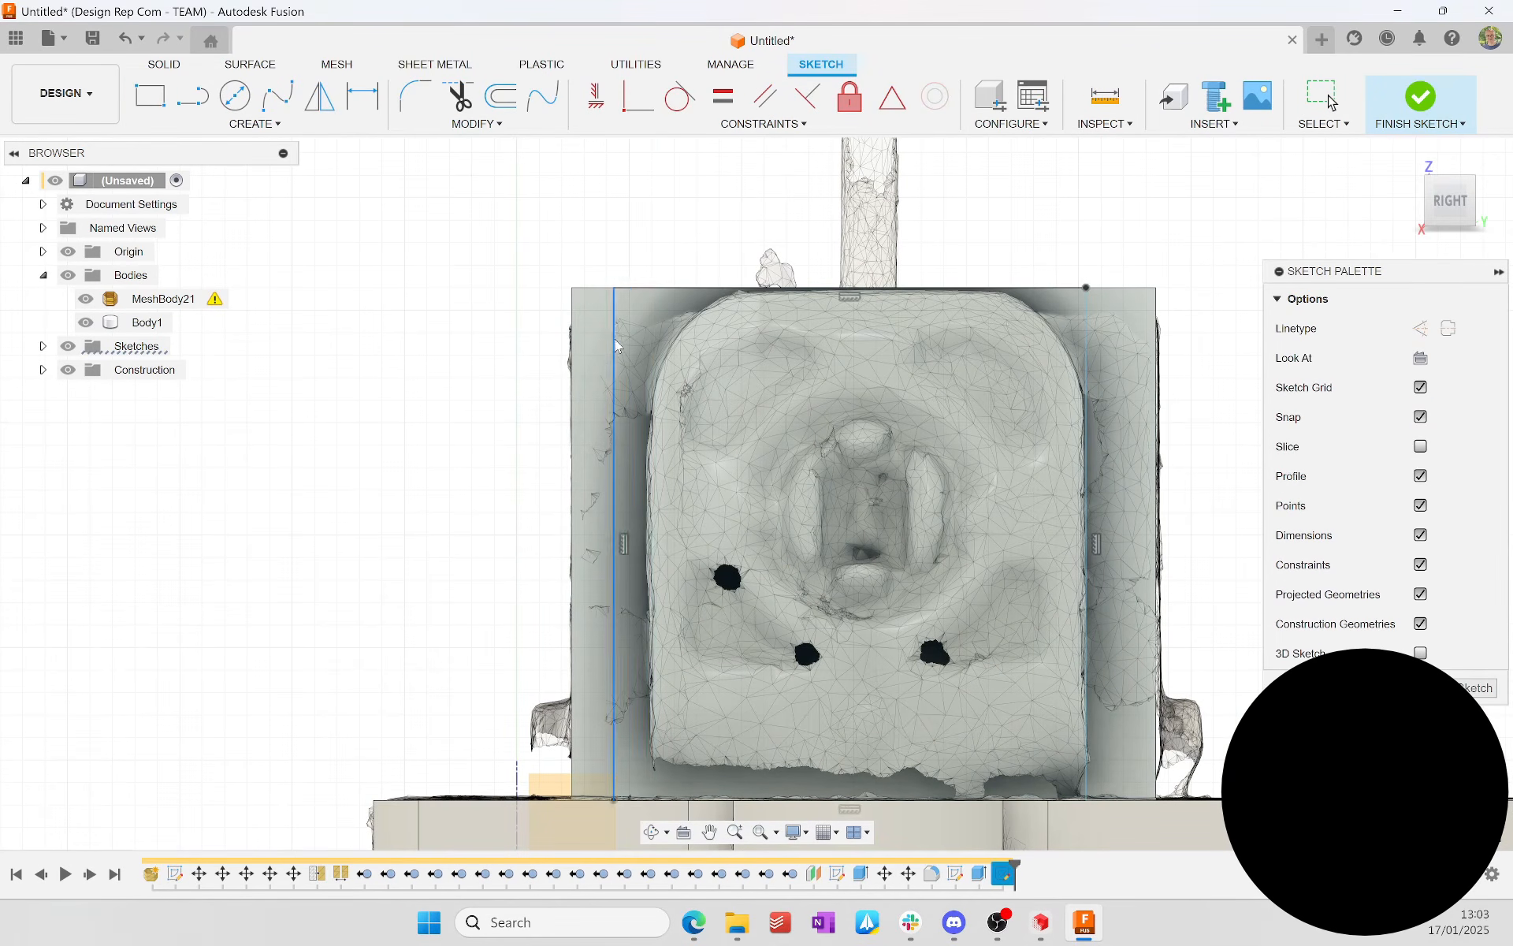
# Step: Dimension the side module rectangle's vertical edges from the housing's edges, offsetting the first one by 1.6 mm
pyautogui.write('.6')
pyautogui.press('Return')
pyautogui.scroll(-2, 583, 223)
pyautogui.scroll(2, 1056, 316)
pyautogui.click(1059, 316)
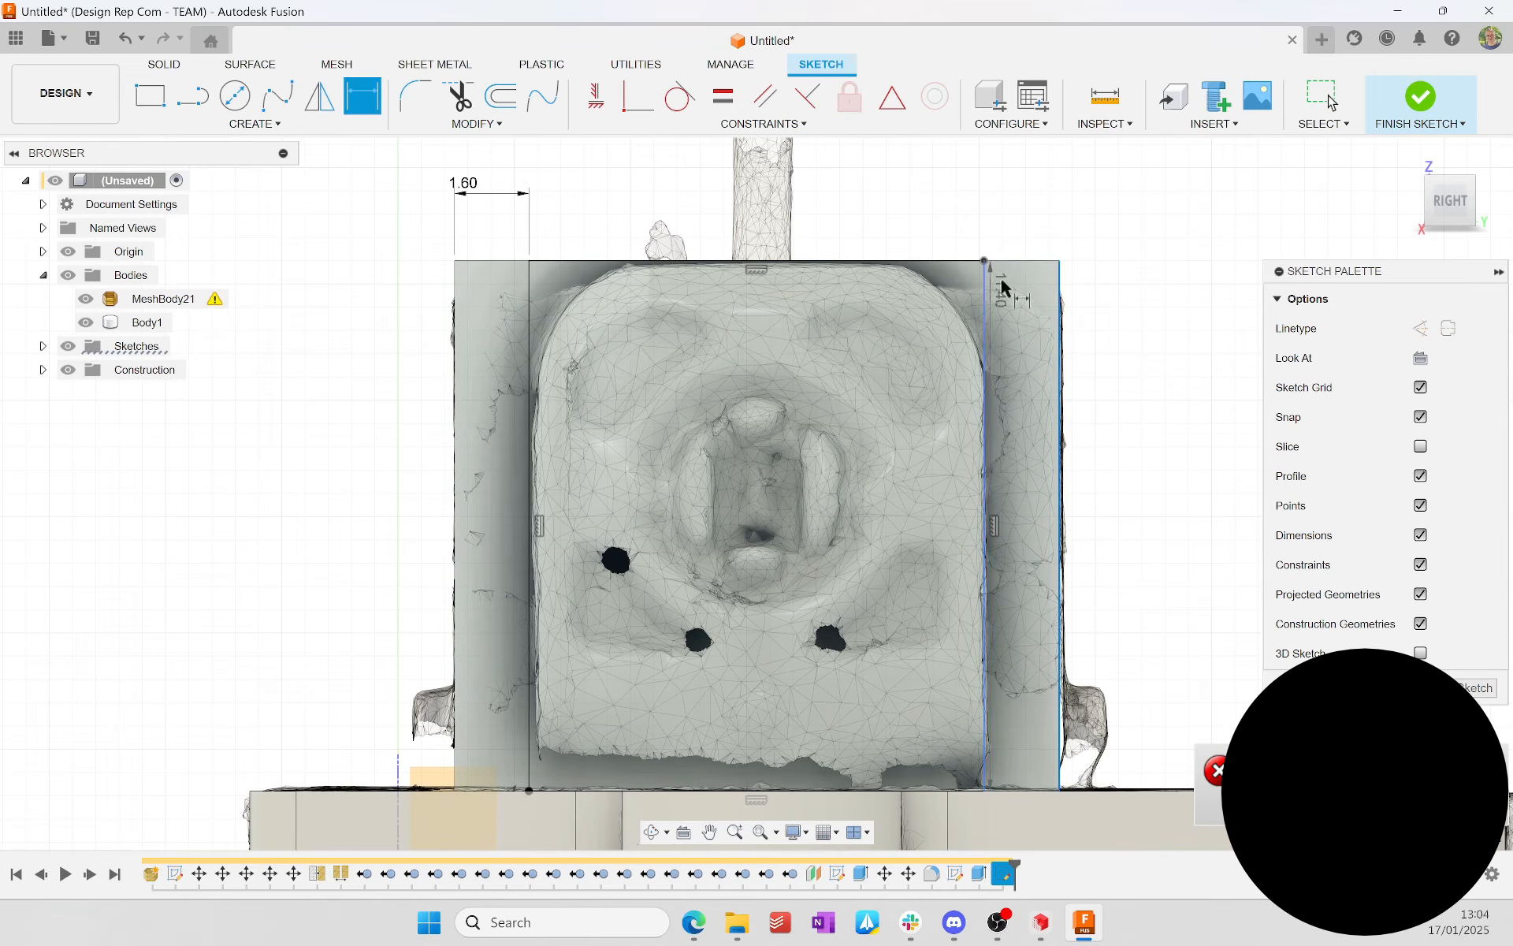
pyautogui.press('Return')
pyautogui.press('e')
pyautogui.click(1407, 202)
pyautogui.moveTo(773, 524); pyautogui.dragTo(915, 524)
pyautogui.press('Escape')
# Step: Finish the sketch and extrude the side module profile outward to match the depth of the scanned module
pyautogui.keyDown('shift'); pyautogui.moveTo(676, 323); pyautogui.dragTo(867, 394, button='middle'); pyautogui.keyUp('shift')
pyautogui.click(1420, 96)
pyautogui.press('e')
pyautogui.click(1436, 210)
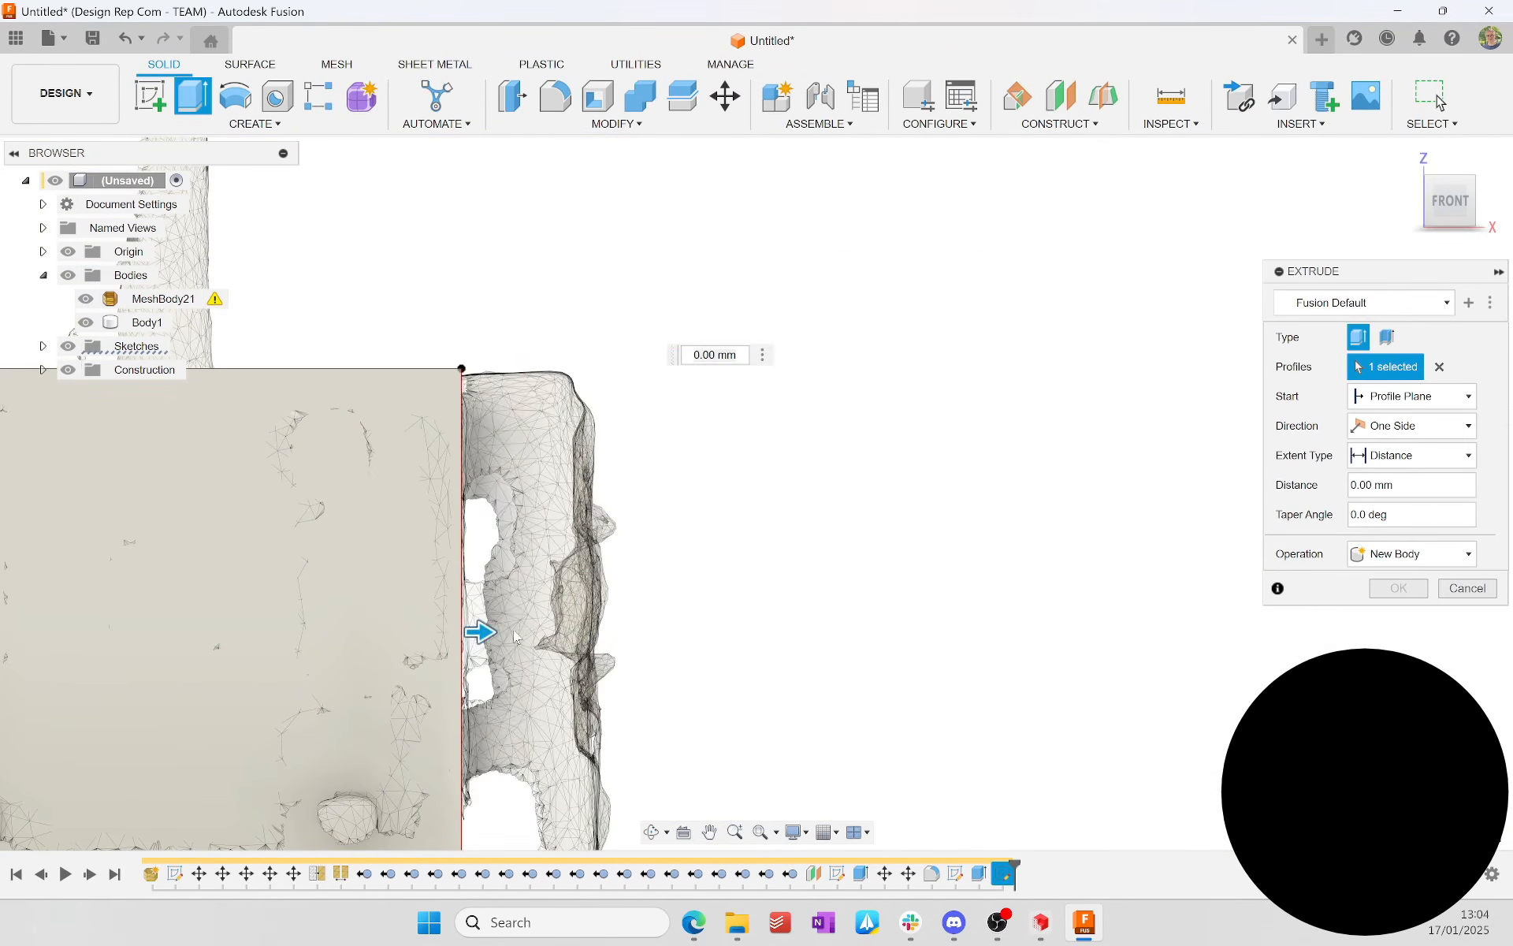
pyautogui.moveTo(478, 631); pyautogui.dragTo(614, 631)
pyautogui.click(1399, 589)
# Step: Fillet the side module's two upper corner edges to follow the rounded corners of the scan
pyautogui.keyDown('shift'); pyautogui.moveTo(882, 441); pyautogui.dragTo(709, 528, button='middle'); pyautogui.keyUp('shift')
pyautogui.click(555, 96)
pyautogui.moveTo(693, 236); pyautogui.dragTo(520, 481, button='middle')
pyautogui.click(523, 427)
pyautogui.click(824, 293)
pyautogui.click(1467, 208)
pyautogui.moveTo(1010, 439); pyautogui.dragTo(963, 488)
pyautogui.click(1398, 612)
# Step: Sketch a circle over the round scanned boss on the housing's opposite side face and set its diameter to 2.5 mm
pyautogui.scroll(-4, 914, 441)
pyautogui.moveTo(789, 441)
pyautogui.keyDown('shift'); pyautogui.mouseDown(button='middle')
pyautogui.moveTo(969, 544)
pyautogui.moveTo(1017, 441)
pyautogui.mouseUp(button='middle'); pyautogui.keyUp('shift')
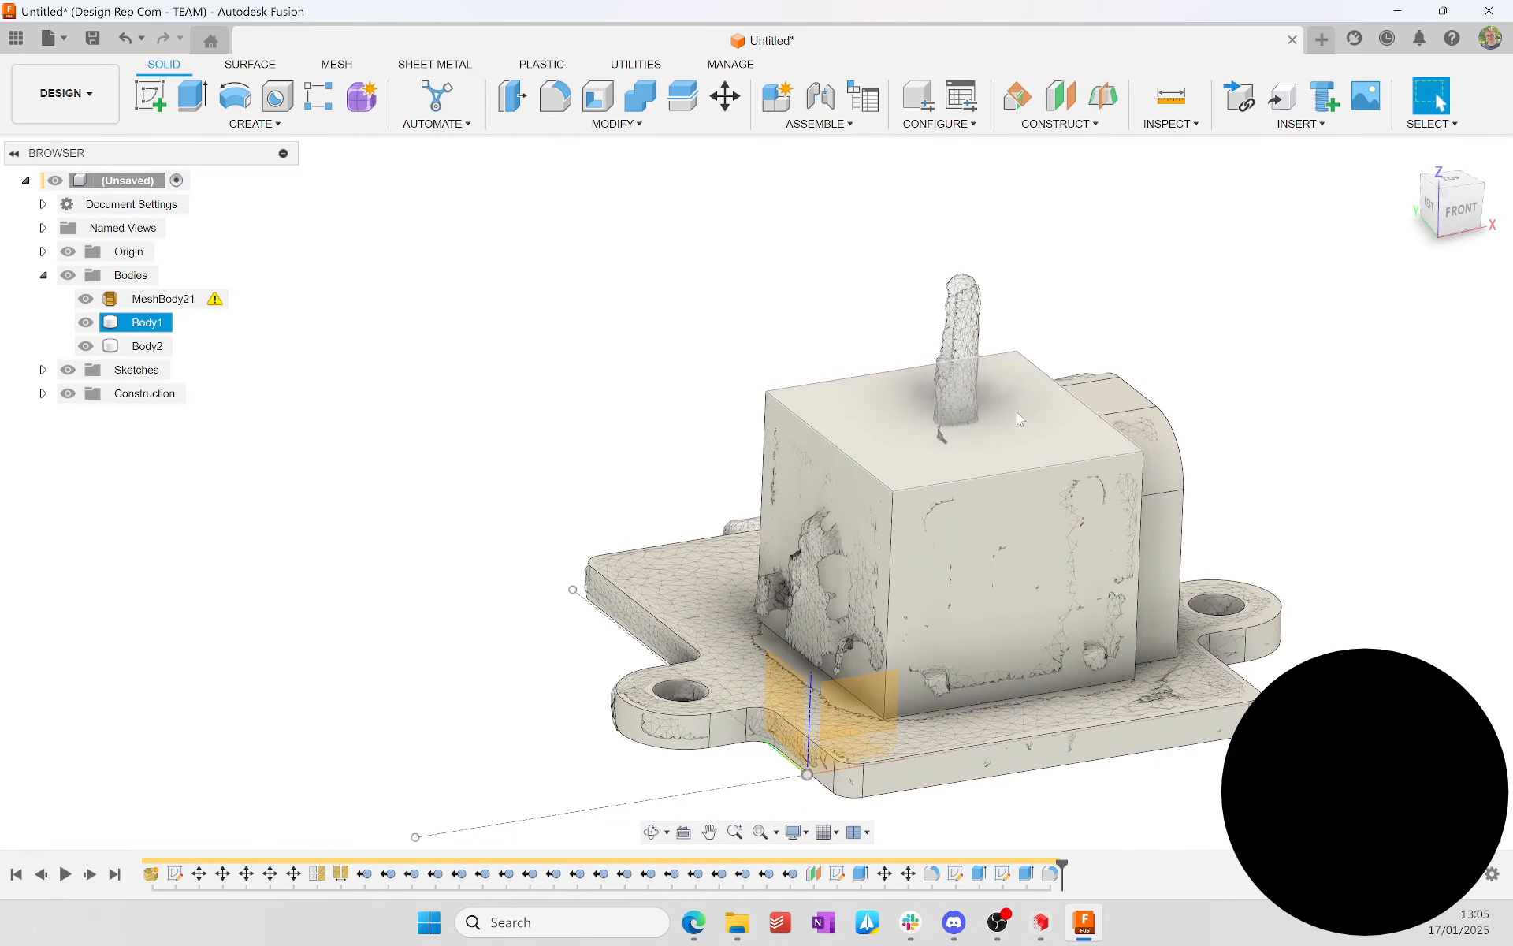
pyautogui.click(824, 544)
pyautogui.click(150, 96)
pyautogui.click(235, 96)
pyautogui.click(563, 352)
pyautogui.click(630, 293)
pyautogui.press('d')
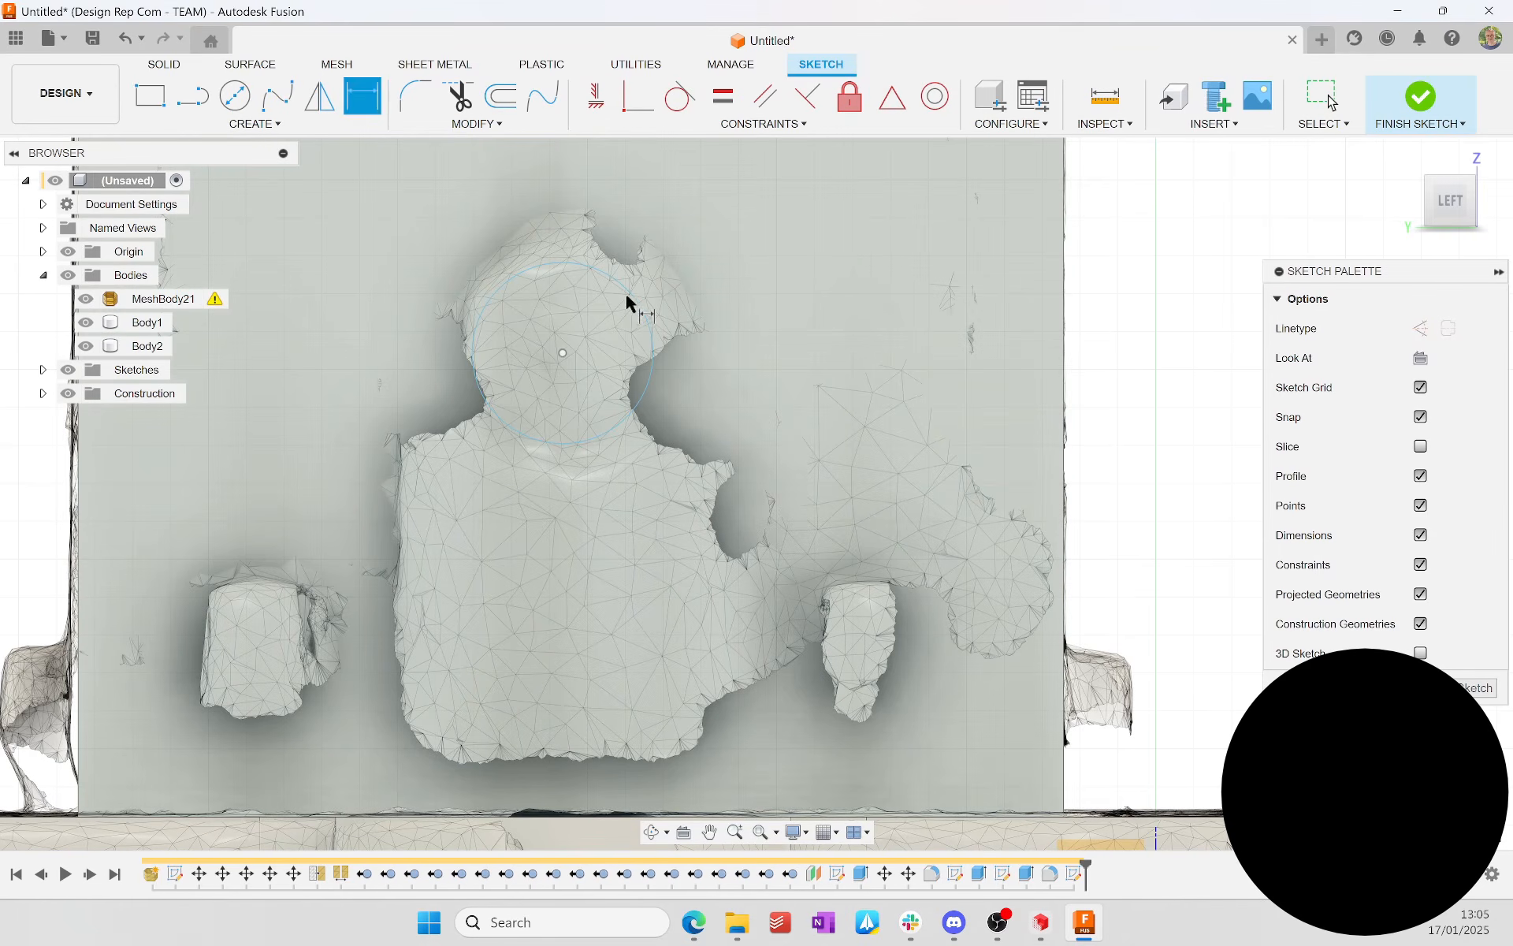
pyautogui.press('Return')
# Step: Draw an alignment line from the circle's centre in wireframe display, with the scan mesh temporarily hidden
pyautogui.moveTo(562, 352); pyautogui.dragTo(747, 584, button='middle')
pyautogui.scroll(3, 746, 584)
pyautogui.press('Escape')
pyautogui.hotkey('ctrl', '7')
pyautogui.click(86, 299)
pyautogui.scroll(-4, 646, 453)
pyautogui.press('l')
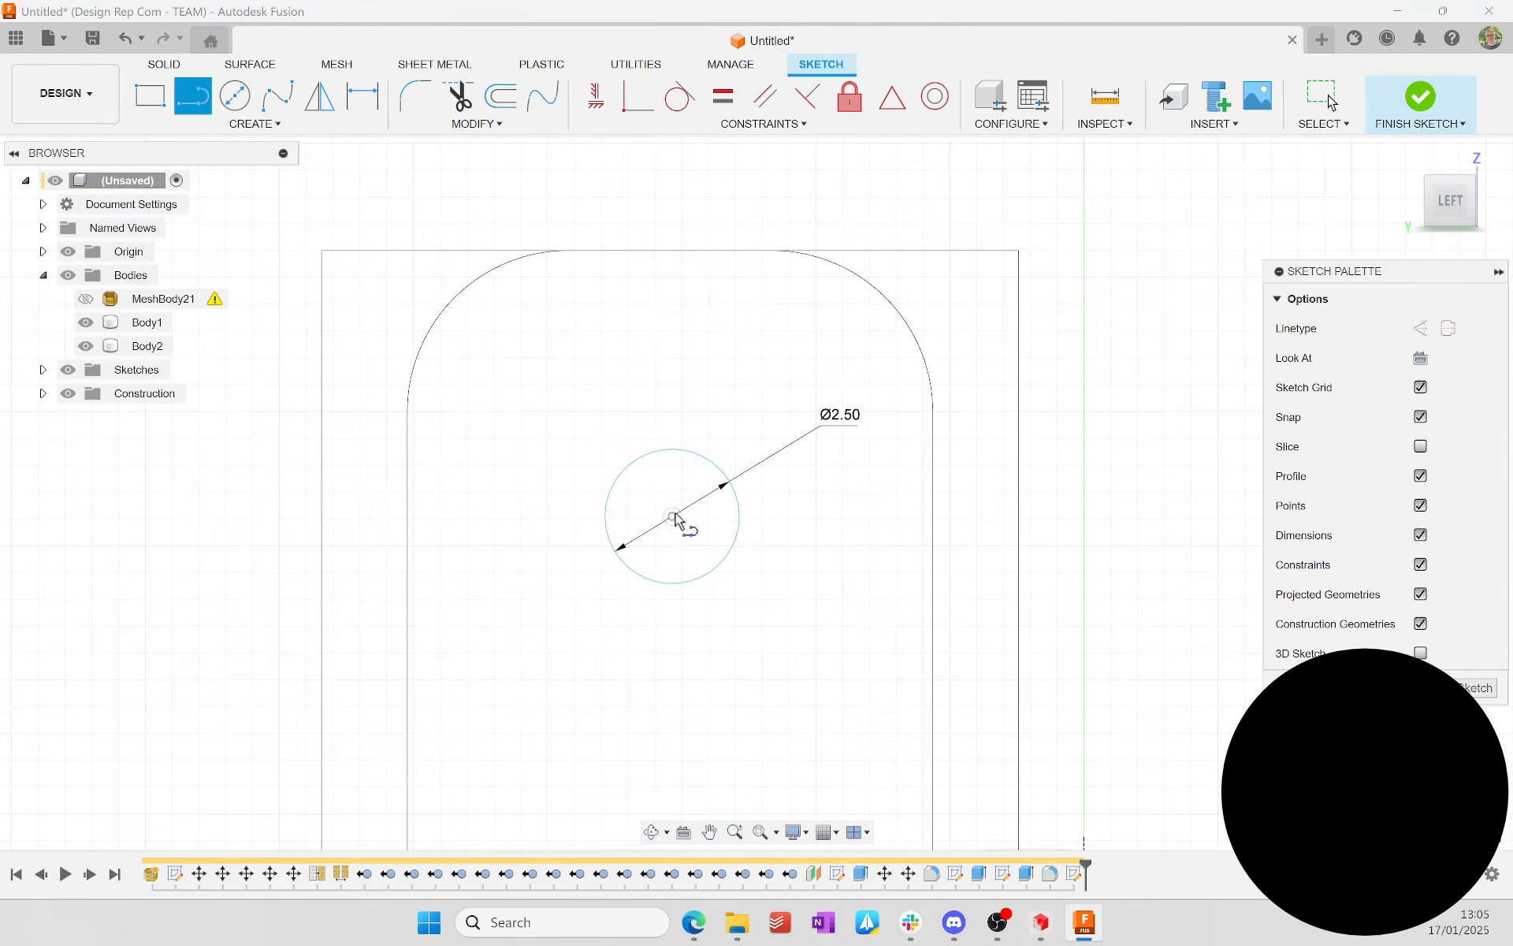
pyautogui.click(86, 299)
# Step: Extrude the circle 0.8 mm outward from the housing as a new body
pyautogui.scroll(2, 610, 426)
pyautogui.press('e')
pyautogui.click(694, 544)
pyautogui.click(1412, 207)
pyautogui.scroll(5, 743, 543)
pyautogui.moveTo(648, 520); pyautogui.dragTo(778, 517)
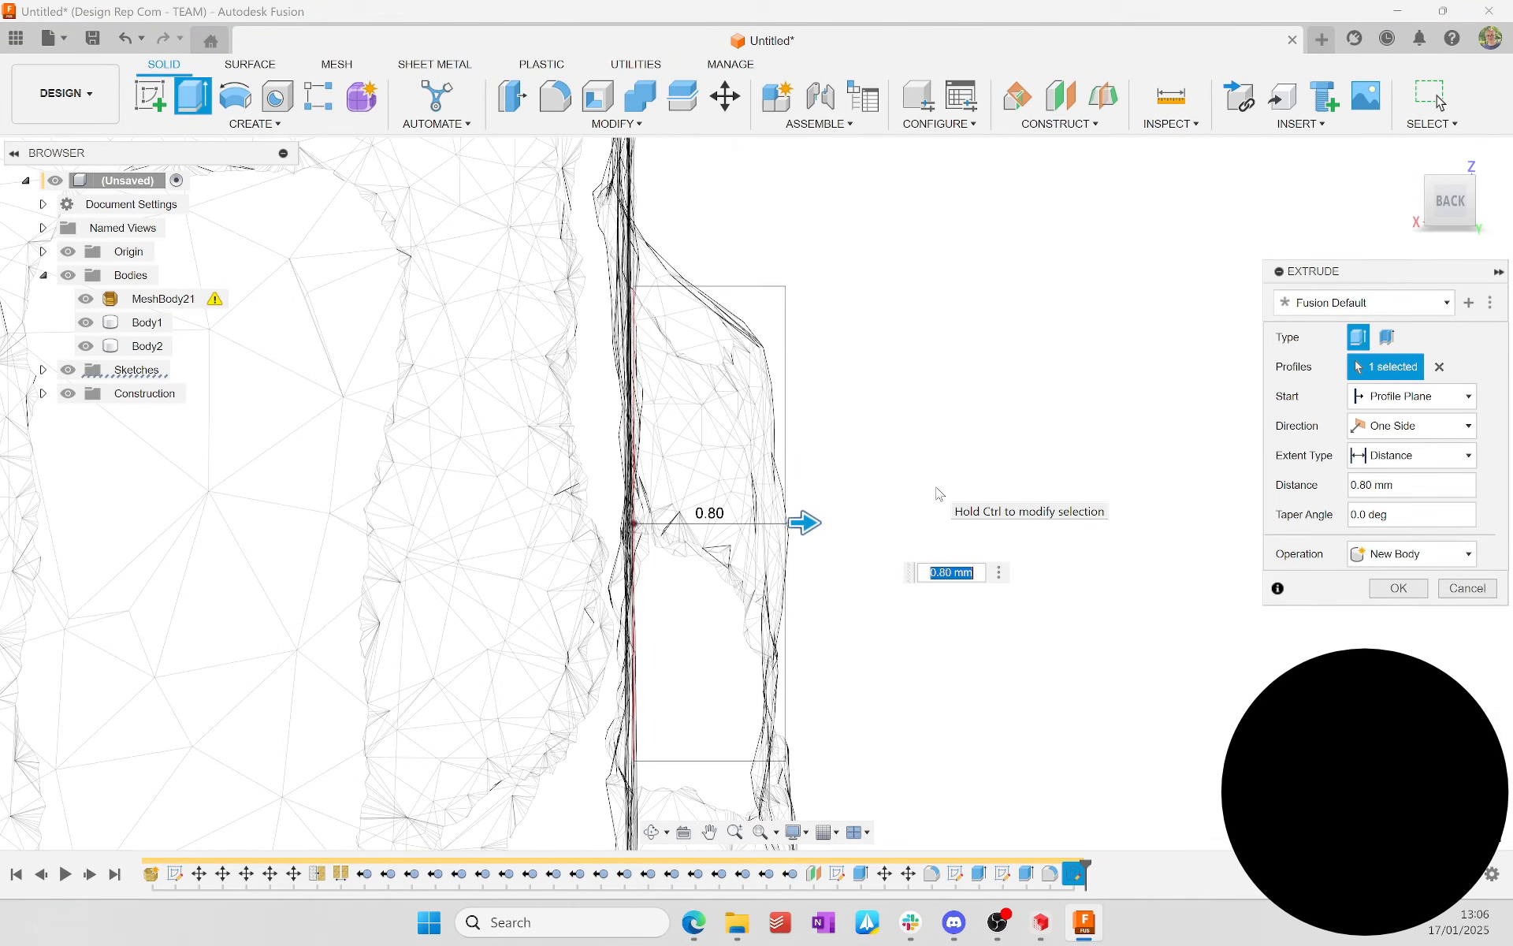
pyautogui.press('Return')
# Step: Restore the shaded display, start a sketch on the housing's top face and draw a rectangle around the scanned joystick stick
pyautogui.scroll(-5, 936, 495)
pyautogui.moveTo(936, 494)
pyautogui.keyDown('shift'); pyautogui.mouseDown(button='middle')
pyautogui.moveTo(930, 509)
pyautogui.moveTo(1135, 811)
pyautogui.moveTo(977, 443)
pyautogui.mouseUp(button='middle'); pyautogui.keyUp('shift')
pyautogui.hotkey('ctrl', '6')
pyautogui.click(670, 504)
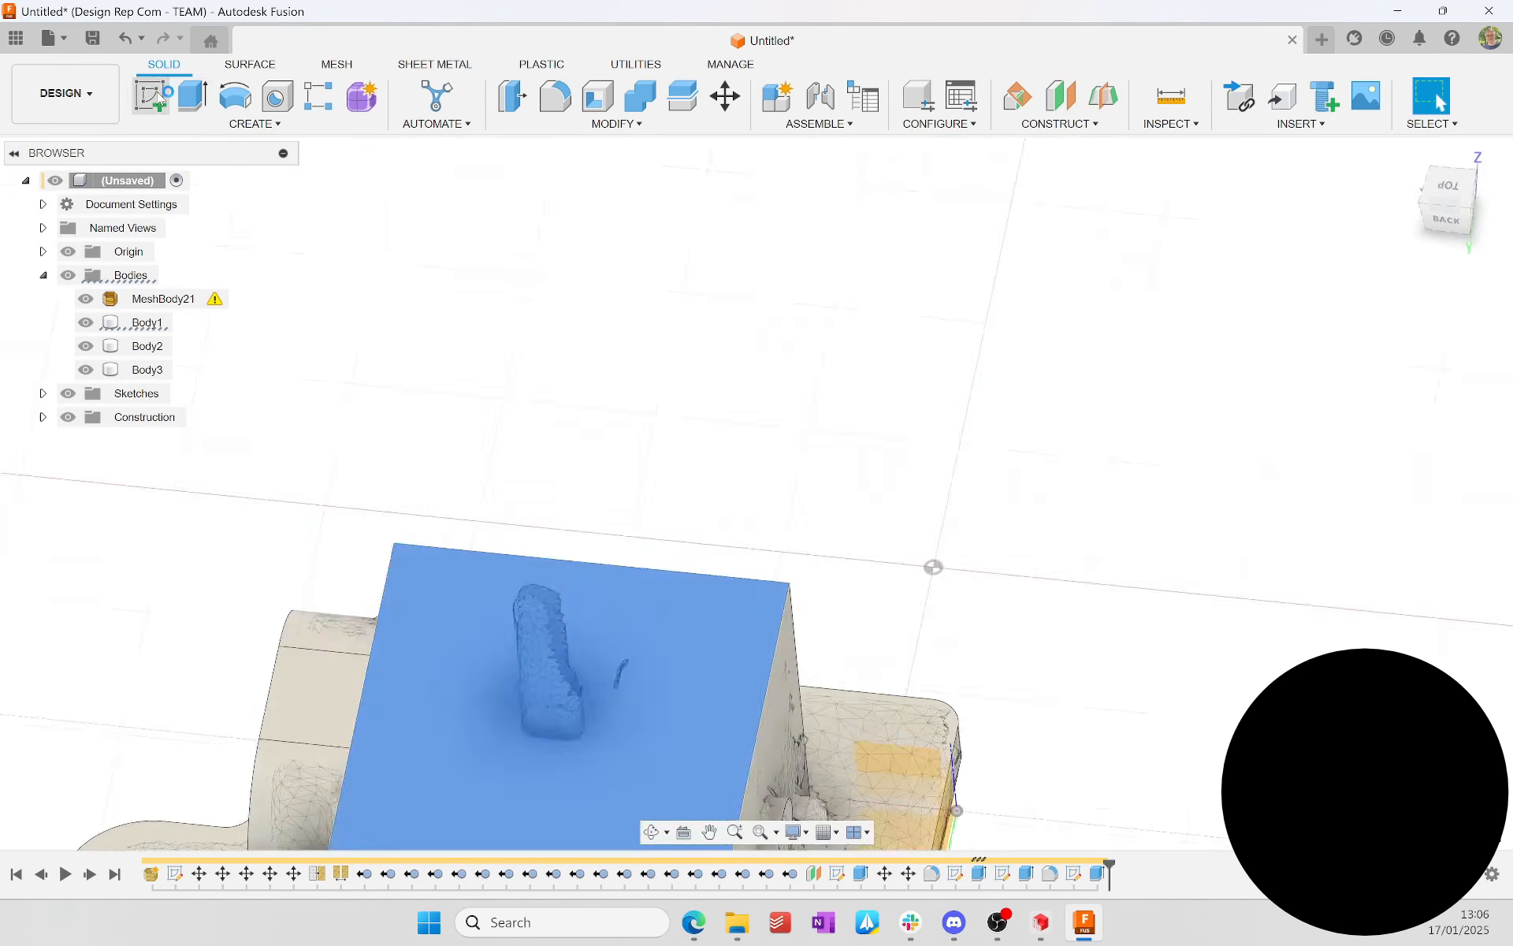
pyautogui.click(150, 97)
pyautogui.scroll(5, 659, 443)
pyautogui.press('r')
pyautogui.click(412, 388)
pyautogui.click(668, 561)
# Step: Dimension the stick rectangle to 2 mm wide and 1.3 mm high
pyautogui.press('d')
pyautogui.click(665, 481)
pyautogui.click(768, 474)
pyautogui.click(635, 514)
pyautogui.scroll(-5, 542, 526)
# Step: Dimension the stick rectangle 5.5 mm from the housing edge beside the side module
pyautogui.click(193, 492)
pyautogui.click(295, 444)
pyautogui.click(1087, 460)
pyautogui.click(907, 449)
pyautogui.click(930, 512)
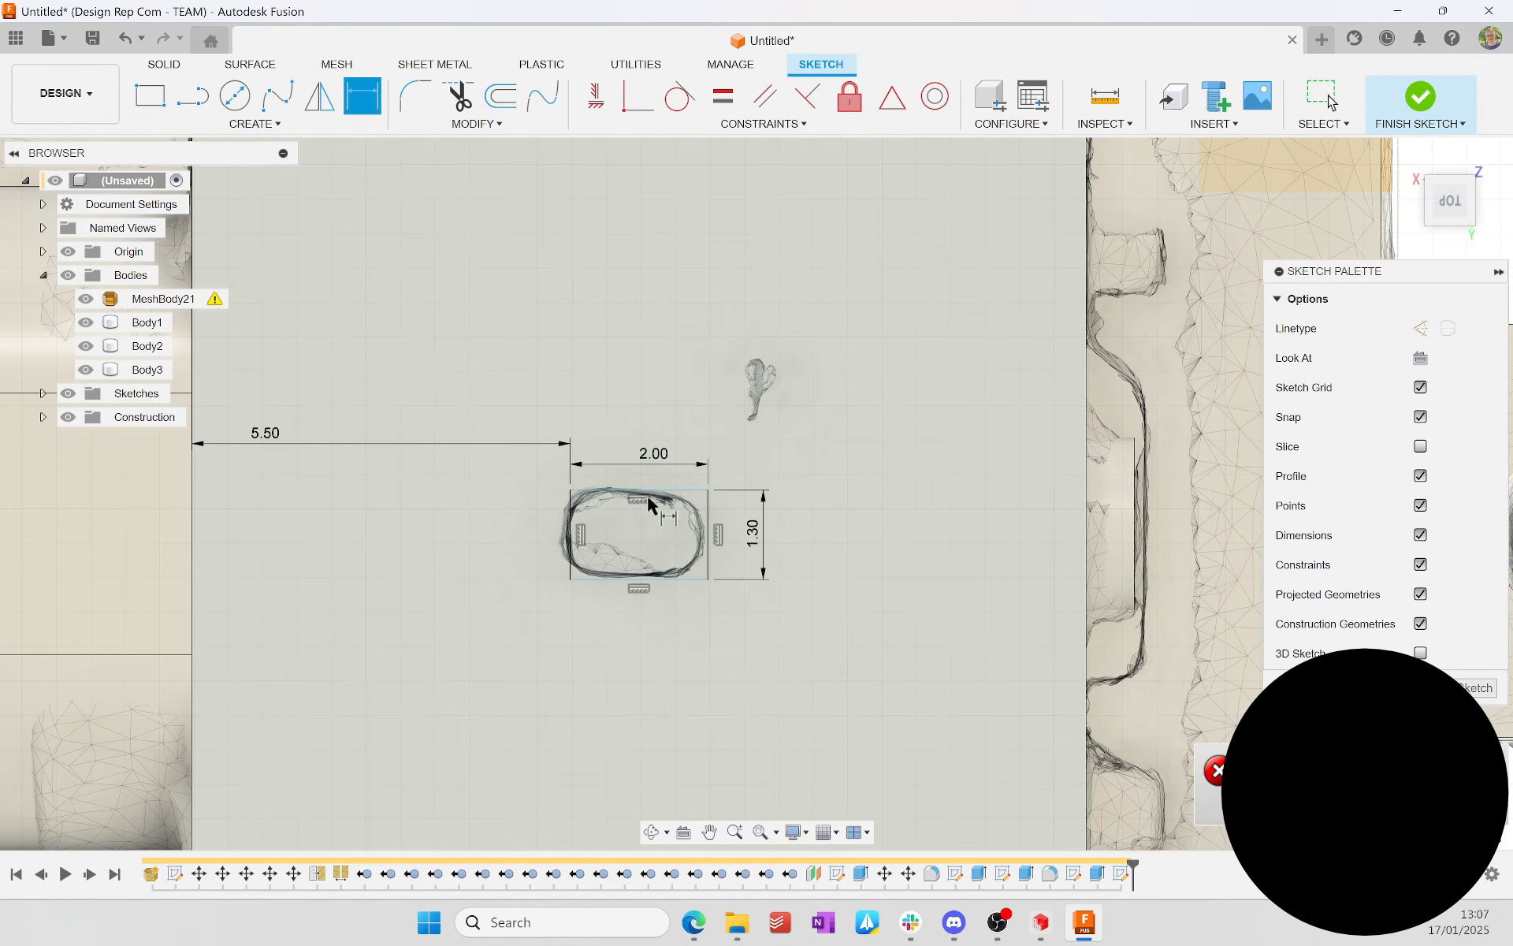
pyautogui.scroll(4, 643, 507)
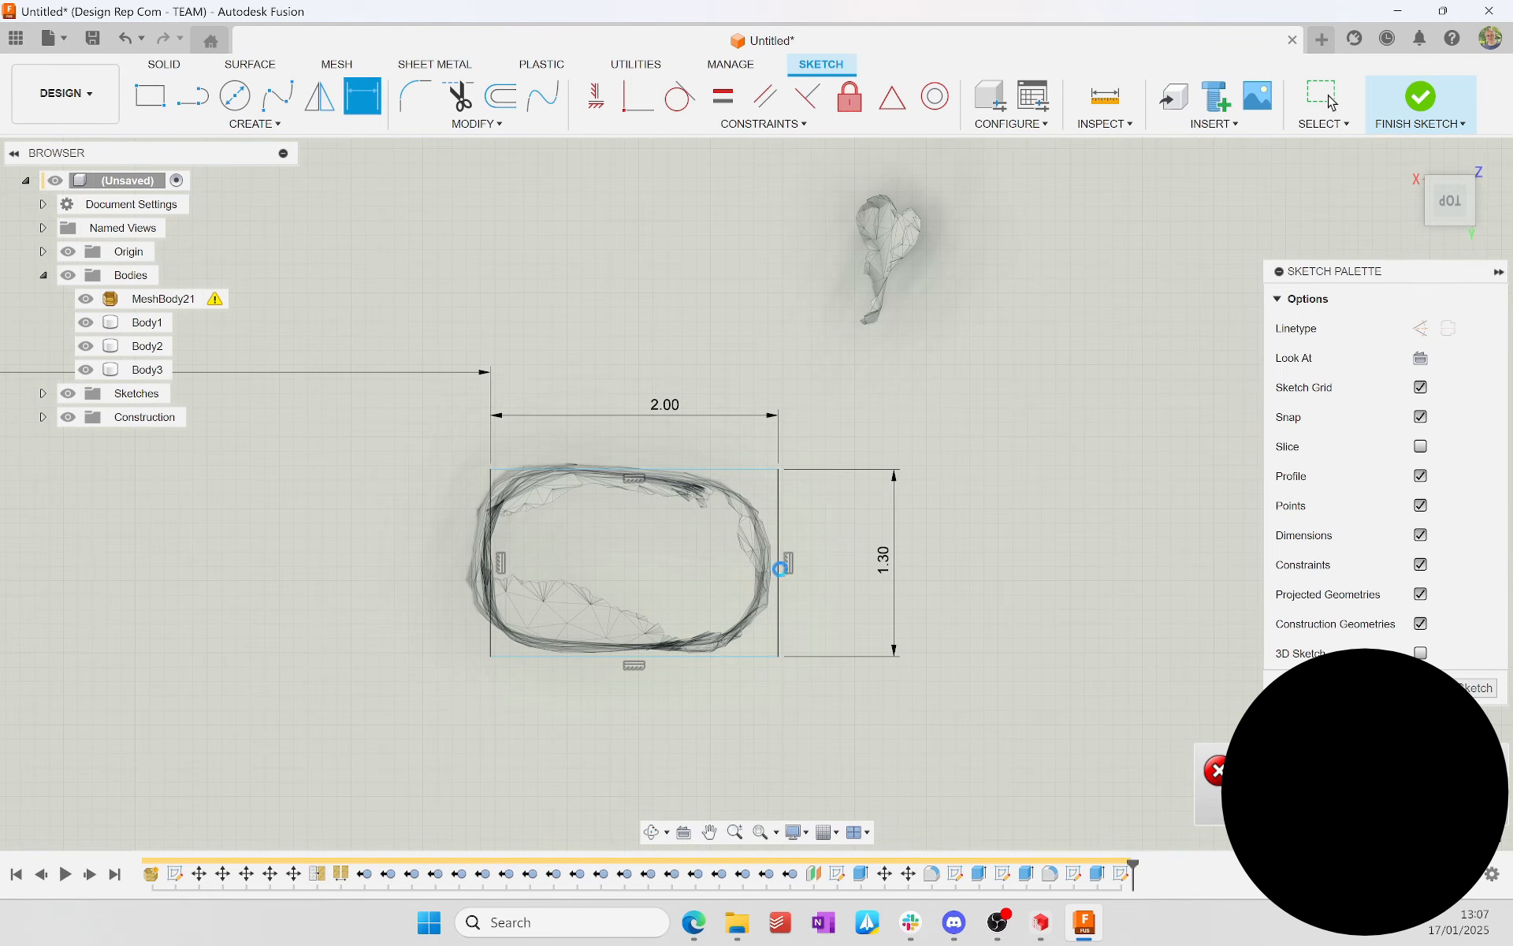
# Step: Set the stick rectangle's height to 1.2 mm
pyautogui.press('Escape')
pyautogui.scroll(4, 886, 557)
pyautogui.doubleClick(885, 557)
pyautogui.write('1.2')
pyautogui.press('Return')
# Step: Extrude the stick profile upward as a new body to match the height of the scanned stick
pyautogui.scroll(-4, 622, 587)
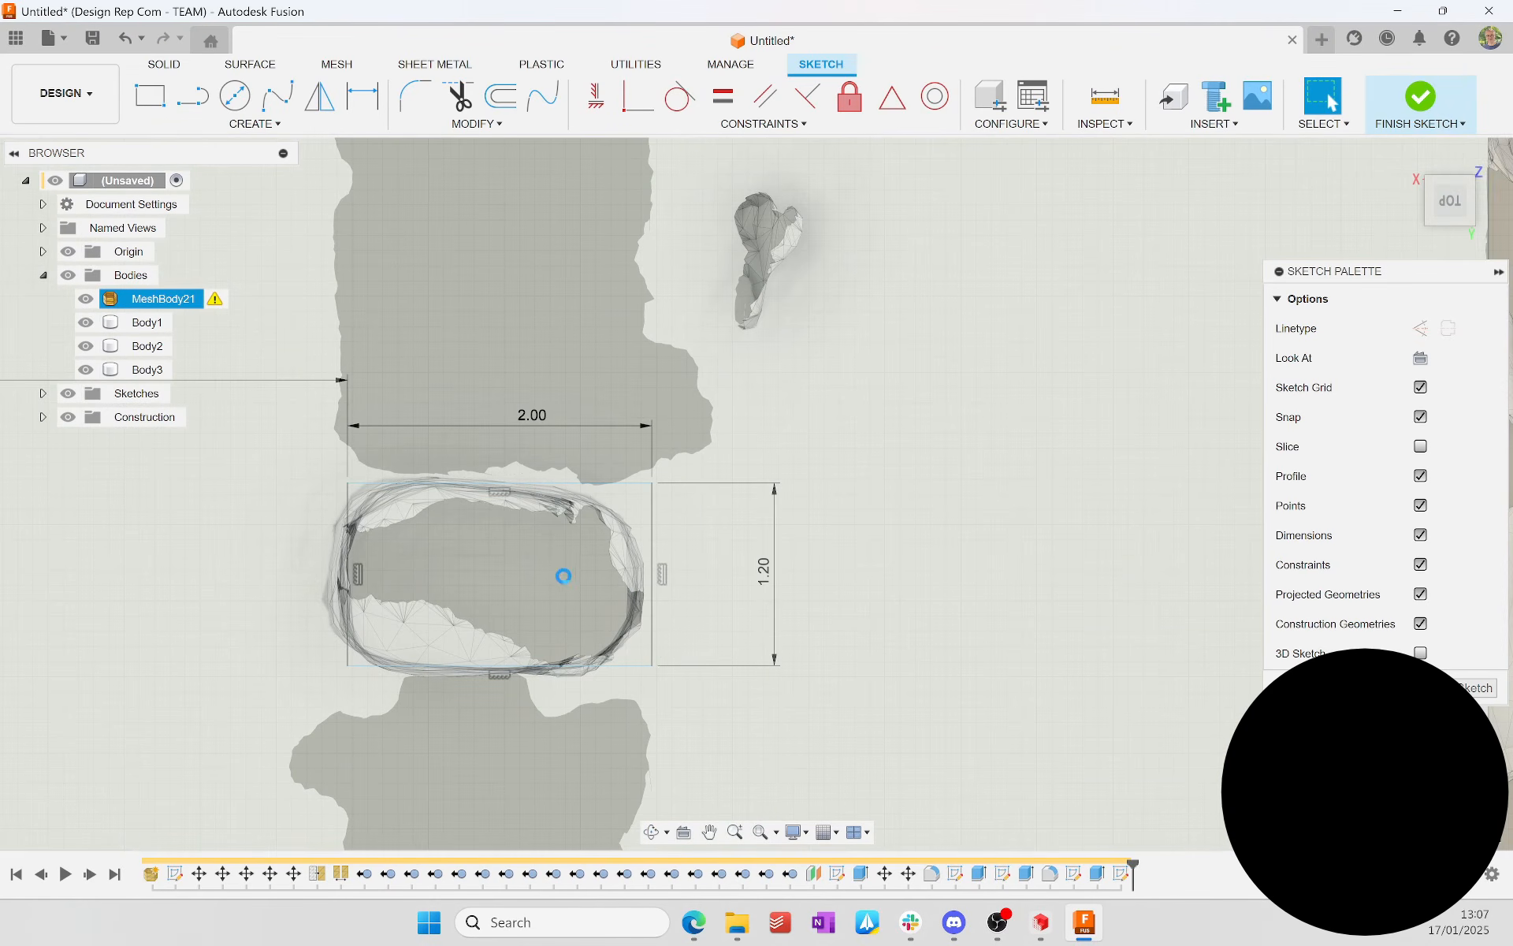
pyautogui.press('e')
pyautogui.click(617, 573)
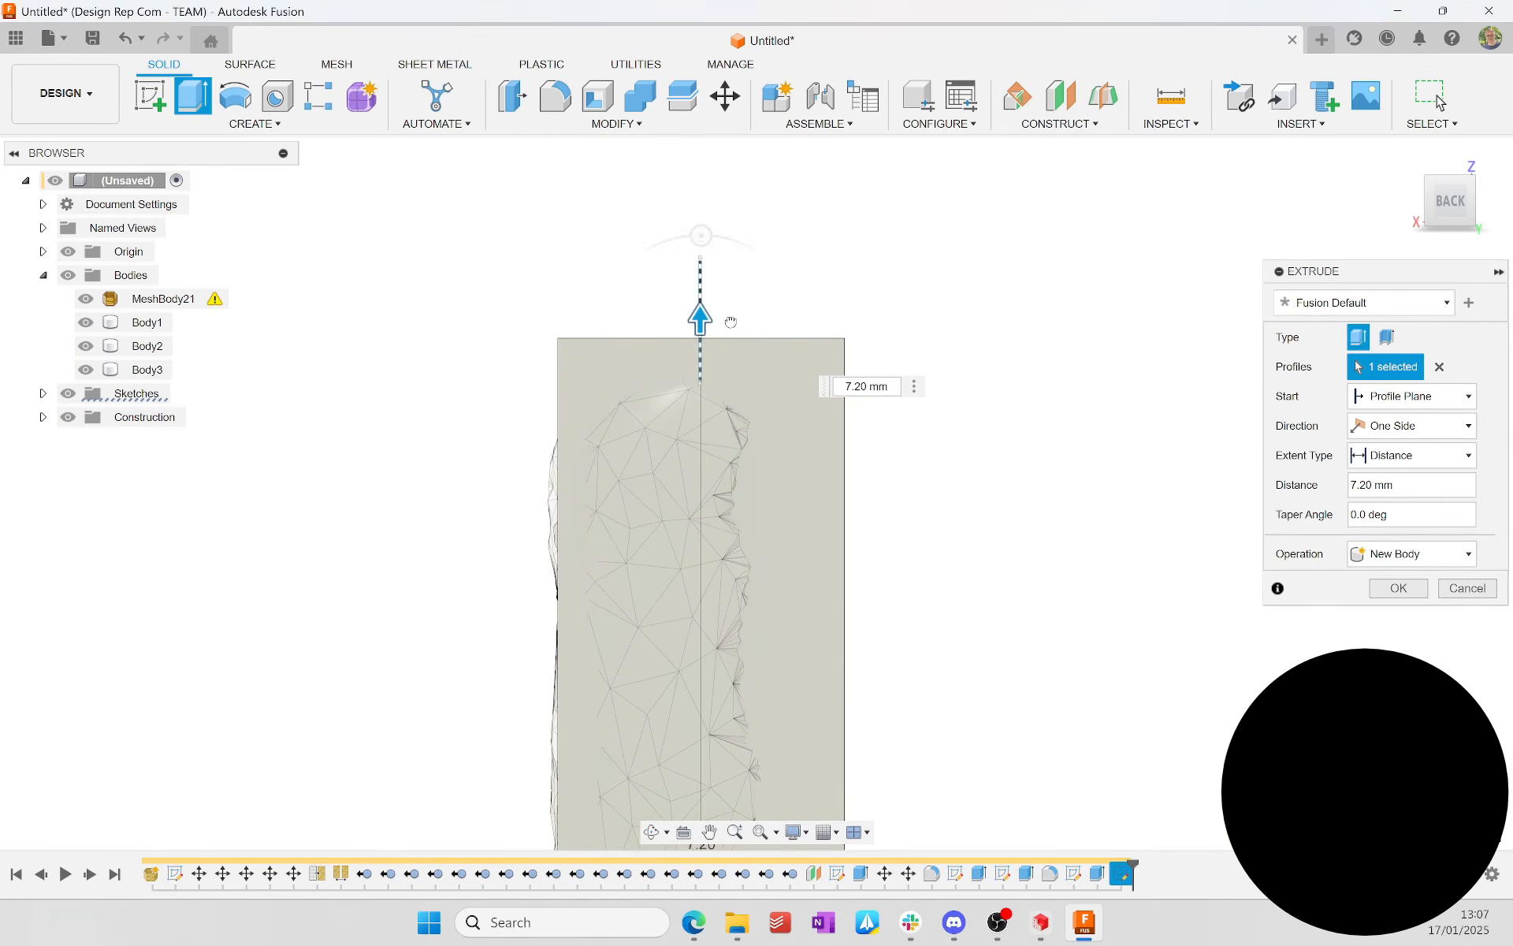
pyautogui.click(1398, 588)
# Step: Fillet the two opposite top edges of the stick with a 1 mm radius to round its tip
pyautogui.click(555, 96)
pyautogui.keyDown('shift'); pyautogui.moveTo(788, 237); pyautogui.dragTo(851, 283, button='middle'); pyautogui.keyUp('shift')
pyautogui.click(516, 301)
pyautogui.click(776, 264)
pyautogui.click(1453, 203)
pyautogui.moveTo(830, 286); pyautogui.dragTo(799, 331)
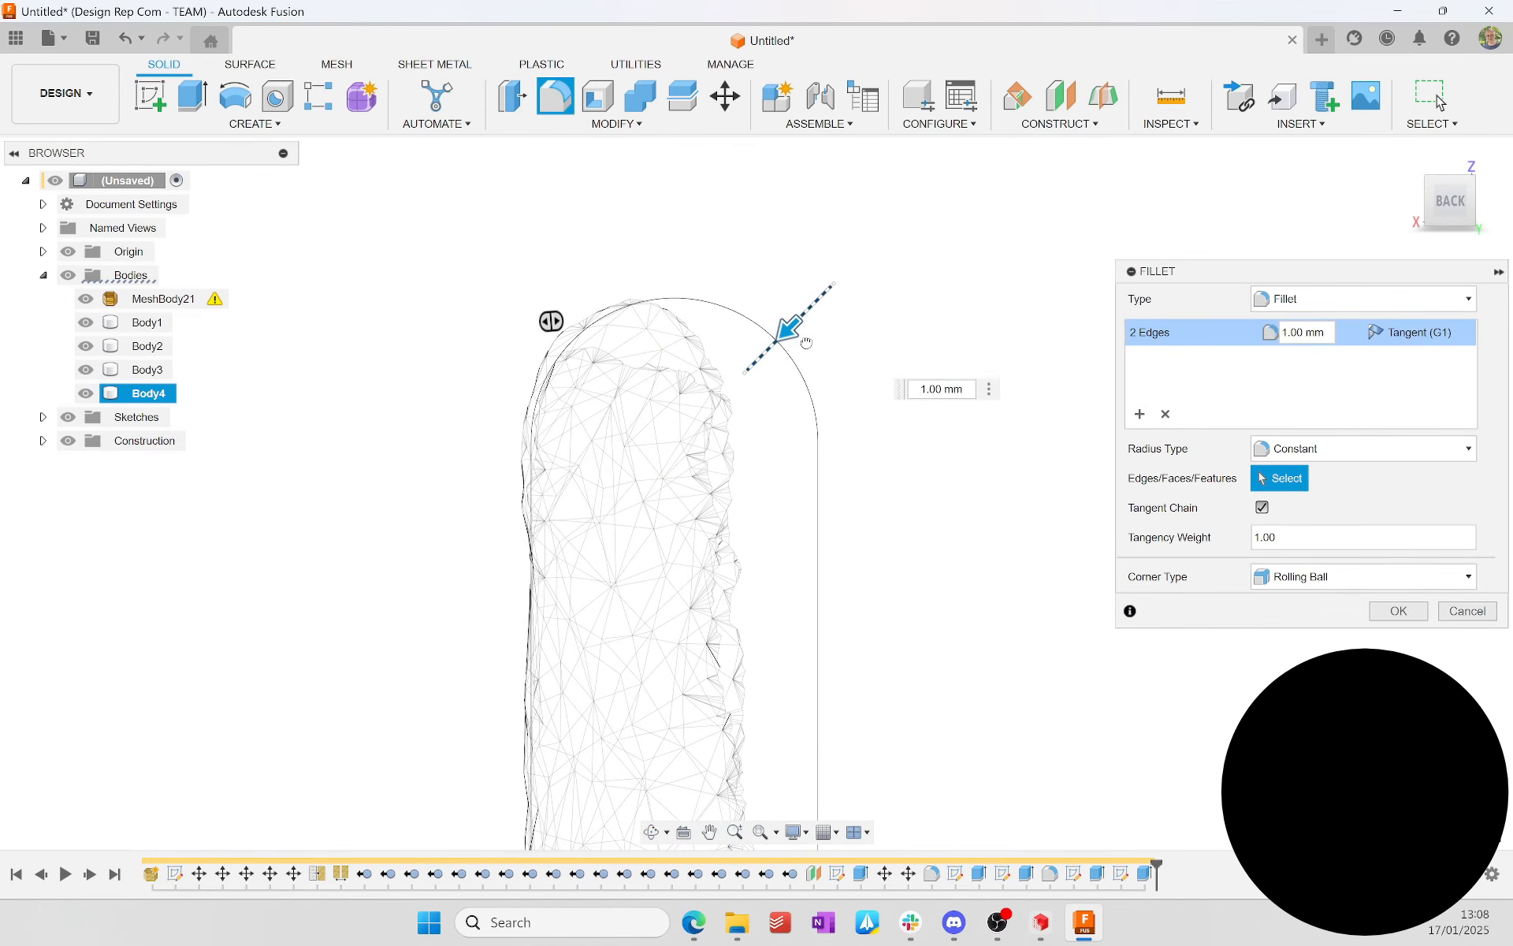
pyautogui.click(1398, 612)
# Step: Fillet the outline edges of the stick's two broad faces with a 0.8 mm radius
pyautogui.click(555, 96)
pyautogui.keyDown('shift'); pyautogui.moveTo(890, 299); pyautogui.dragTo(851, 354, button='middle'); pyautogui.keyUp('shift')
pyautogui.click(776, 341)
pyautogui.click(591, 315)
pyautogui.click(1452, 189)
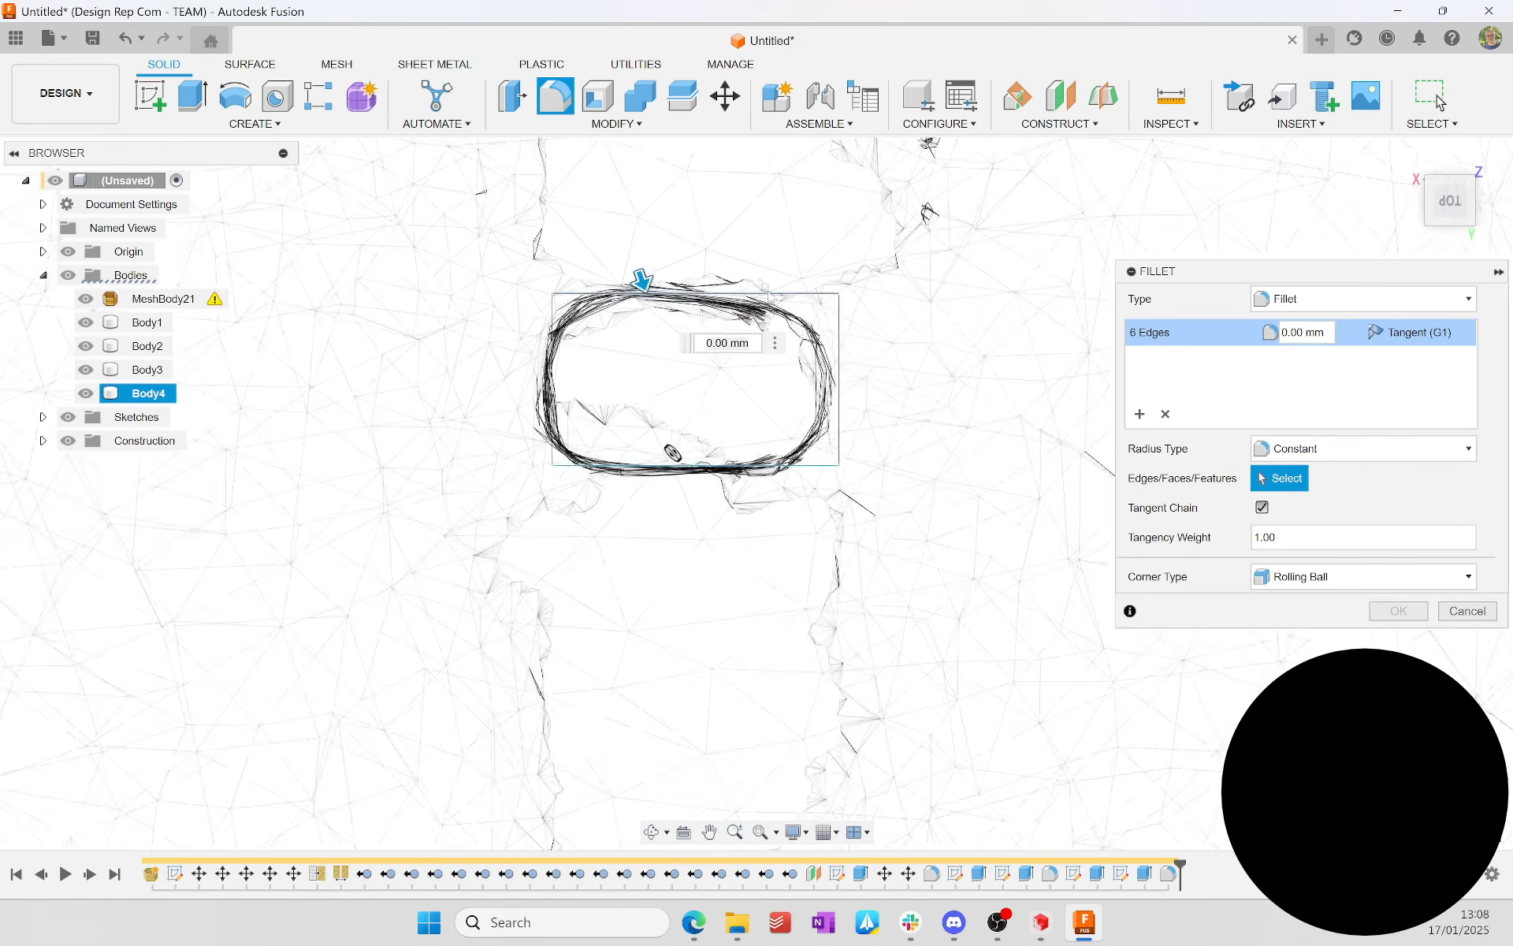
pyautogui.scroll(3, 623, 271)
pyautogui.moveTo(658, 292); pyautogui.dragTo(667, 313)
pyautogui.write('0.8')
pyautogui.press('Return')
# Step: Start a sketch on the plate's rear edge face and draw a rectangle around the scanned tab across the plate thickness
pyautogui.scroll(-5, 1074, 486)
pyautogui.moveTo(1075, 486)
pyautogui.keyDown('shift'); pyautogui.mouseDown(button='middle')
pyautogui.moveTo(880, 640)
pyautogui.moveTo(863, 685)
pyautogui.mouseUp(button='middle'); pyautogui.keyUp('shift')
pyautogui.click(859, 631)
pyautogui.press('Escape')
pyautogui.click(1464, 205)
pyautogui.click(150, 96)
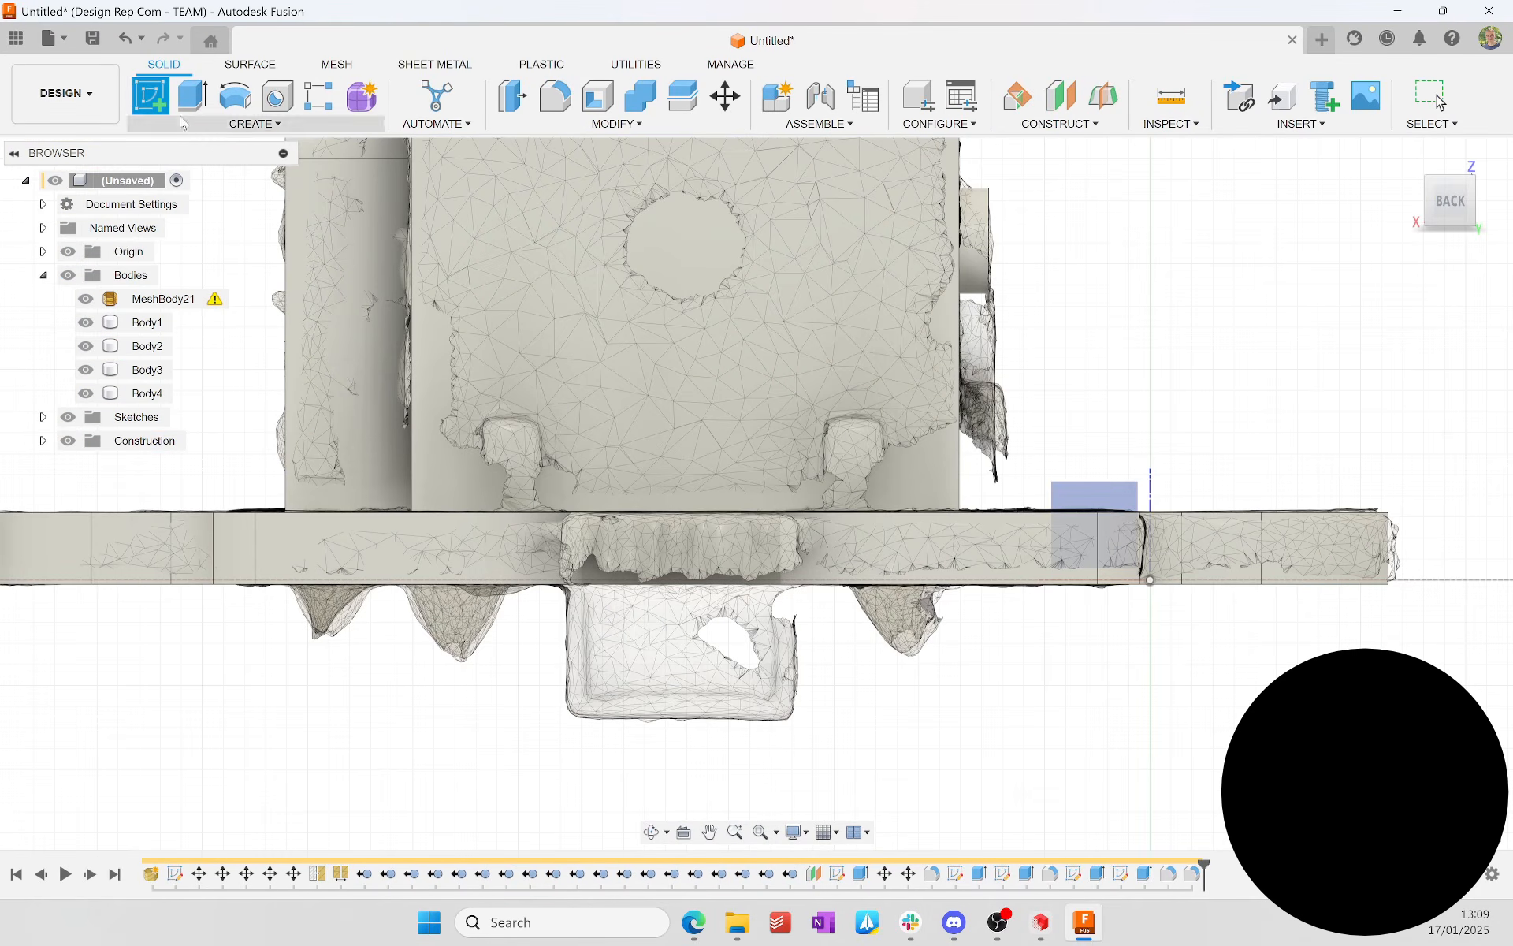
pyautogui.click(367, 556)
pyautogui.scroll(3, 755, 549)
pyautogui.click(838, 597)
# Step: Set the tab rectangle's width to 5.6 mm
pyautogui.press('d')
pyautogui.click(737, 489)
pyautogui.click(705, 368)
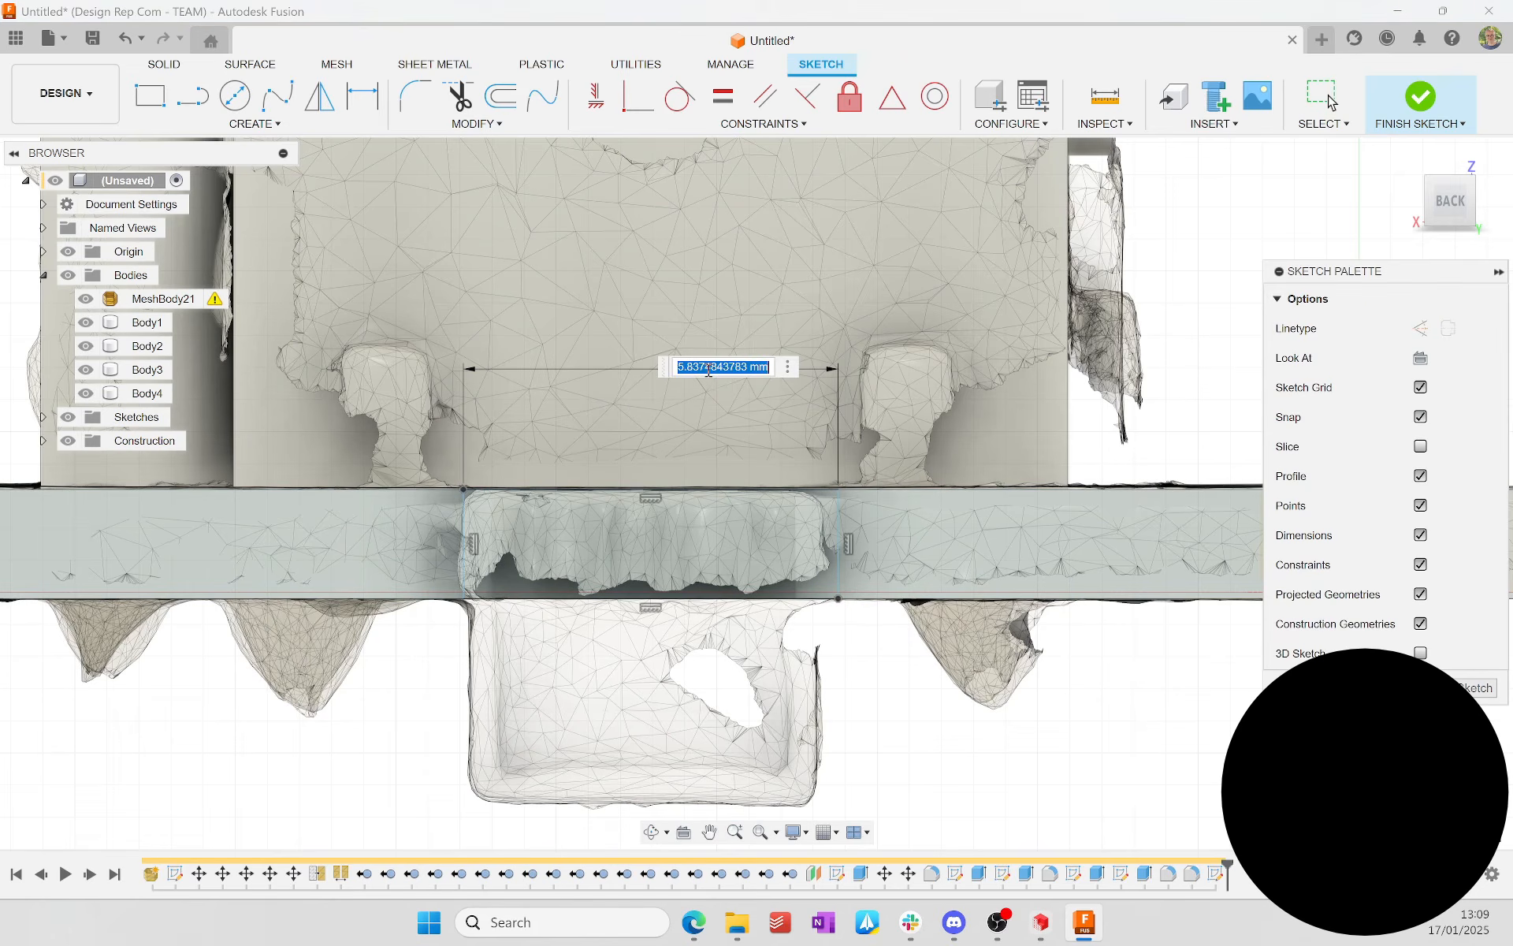
pyautogui.write('5.6')
pyautogui.press('Return')
# Step: Dimension the horizontal distance from the plate's end to the near side of the tab rectangle
pyautogui.press('d')
pyautogui.scroll(-3, 752, 545)
pyautogui.keyDown('shift'); pyautogui.moveTo(270, 550); pyautogui.dragTo(296, 603, button='middle'); pyautogui.keyUp('shift')
pyautogui.click(208, 553)
pyautogui.click(355, 653)
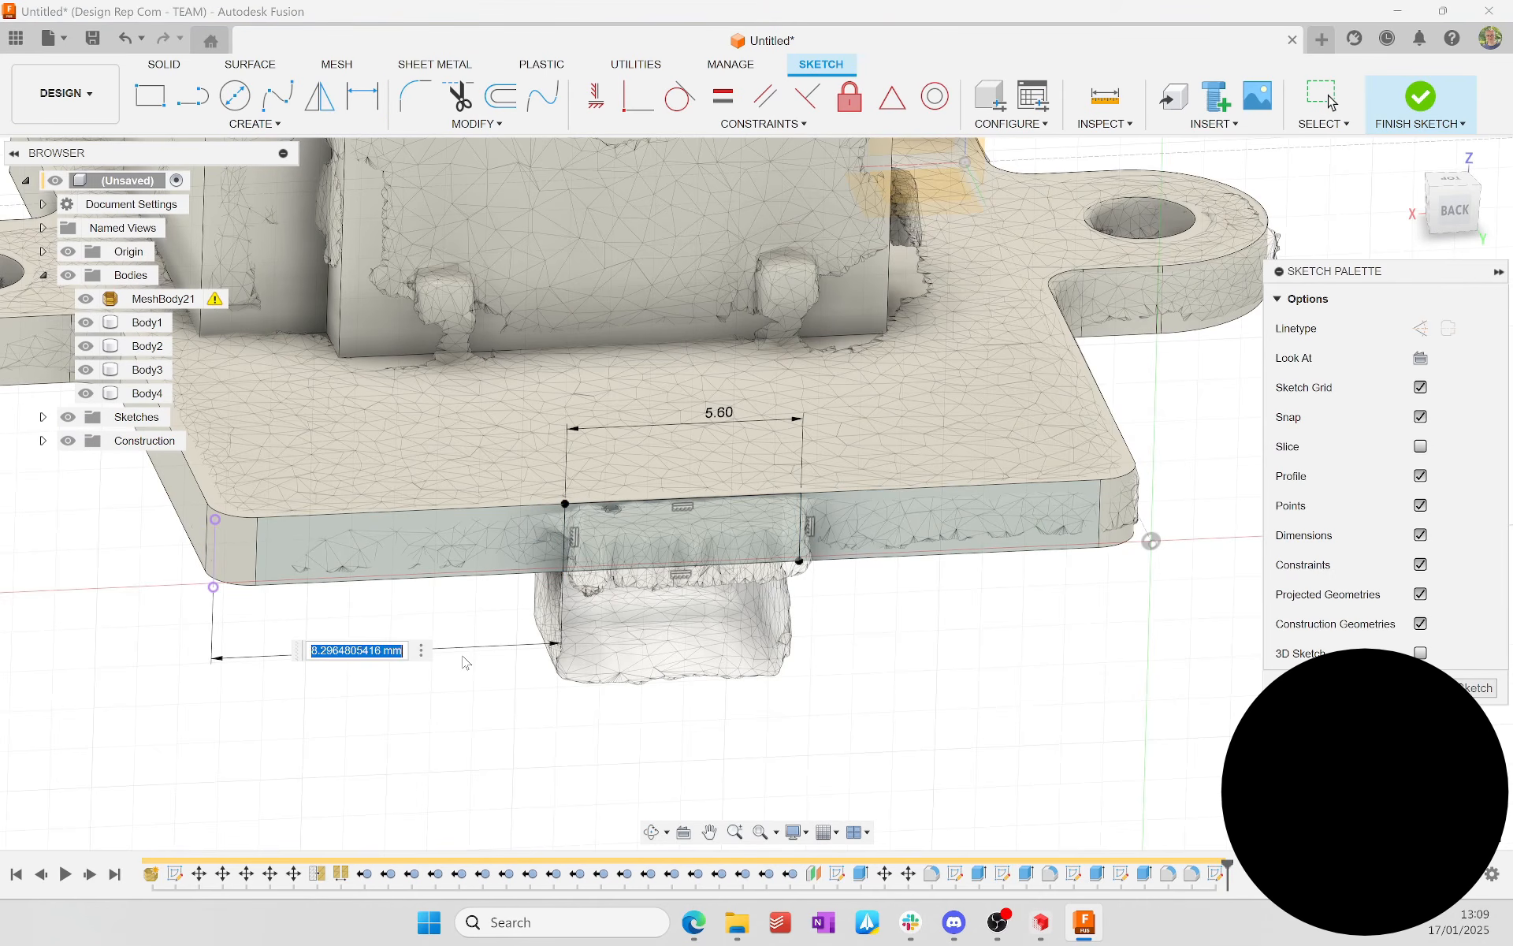
pyautogui.press('Escape')
pyautogui.press('Escape')
# Step: Centre the tab rectangle along the plate's edge using a line and a midpoint constraint, with the mesh temporarily hidden
pyautogui.doubleClick(714, 565)
pyautogui.scroll(2, 714, 567)
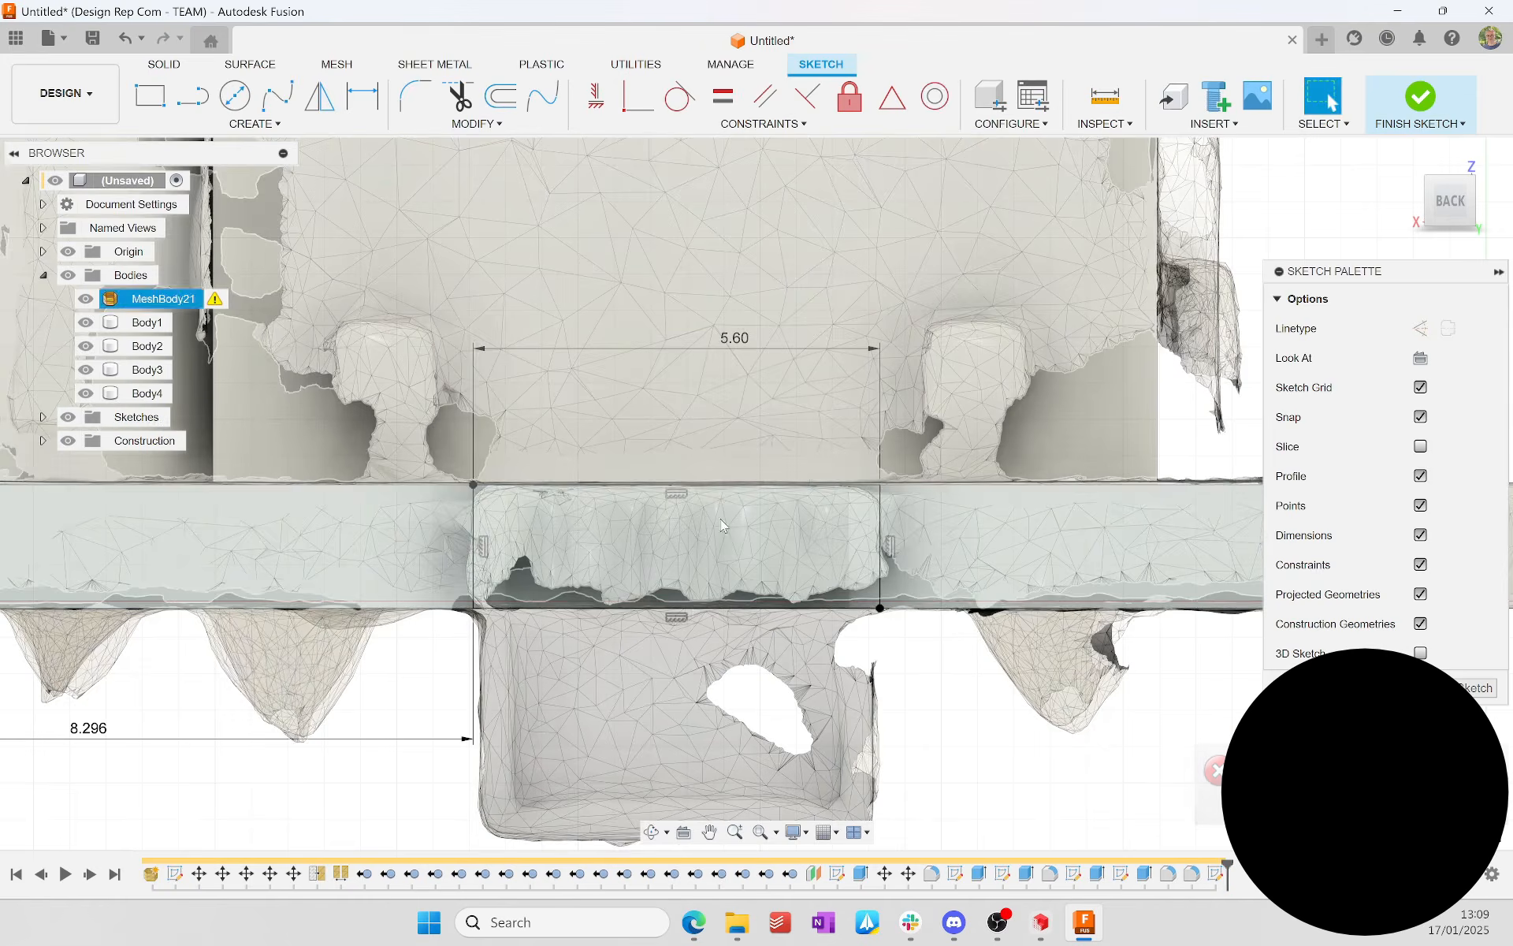
pyautogui.click(86, 298)
pyautogui.press('l')
pyautogui.click(892, 96)
pyautogui.click(1159, 608)
pyautogui.click(669, 607)
pyautogui.press('Escape')
pyautogui.click(86, 298)
# Step: Extrude the tab profile outward from the plate's edge as a new body to match the scanned tab
pyautogui.click(1448, 168)
pyautogui.press('e')
pyautogui.click(1450, 188)
pyautogui.moveTo(669, 431); pyautogui.dragTo(669, 575)
pyautogui.press('Return')
# Step: Start a sketch on the plate's underside and draw a rectangle over the scanned block next to the tab
pyautogui.click(918, 588)
pyautogui.keyDown('shift'); pyautogui.moveTo(919, 588); pyautogui.dragTo(351, 546, button='middle'); pyautogui.keyUp('shift')
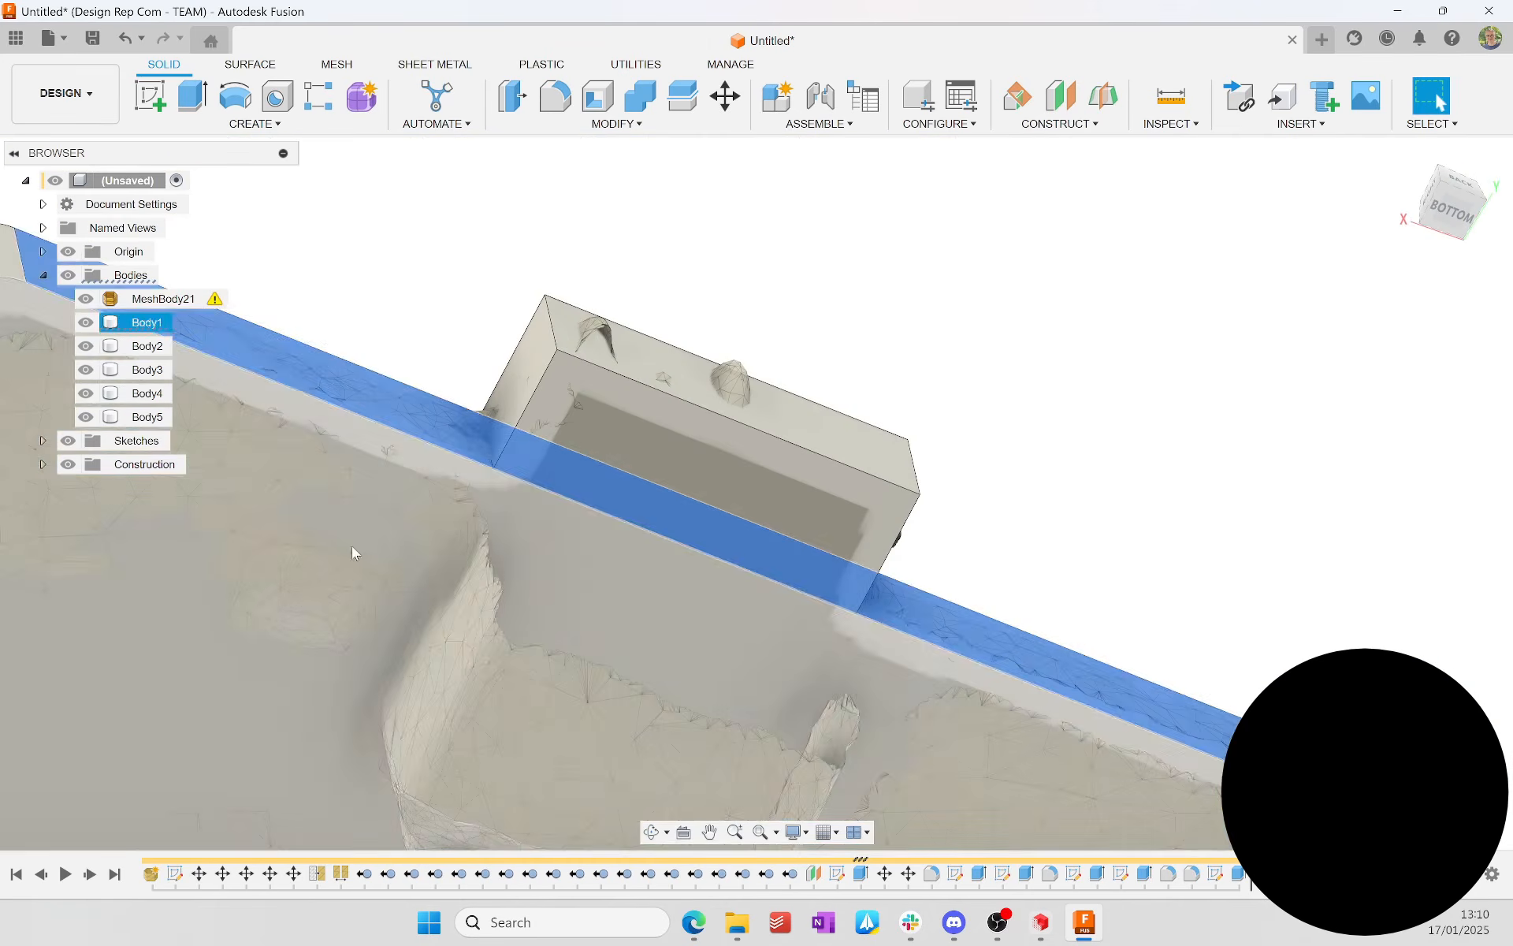
pyautogui.click(351, 547)
pyautogui.click(150, 96)
pyautogui.scroll(3, 768, 441)
pyautogui.click(771, 256)
pyautogui.press('Escape')
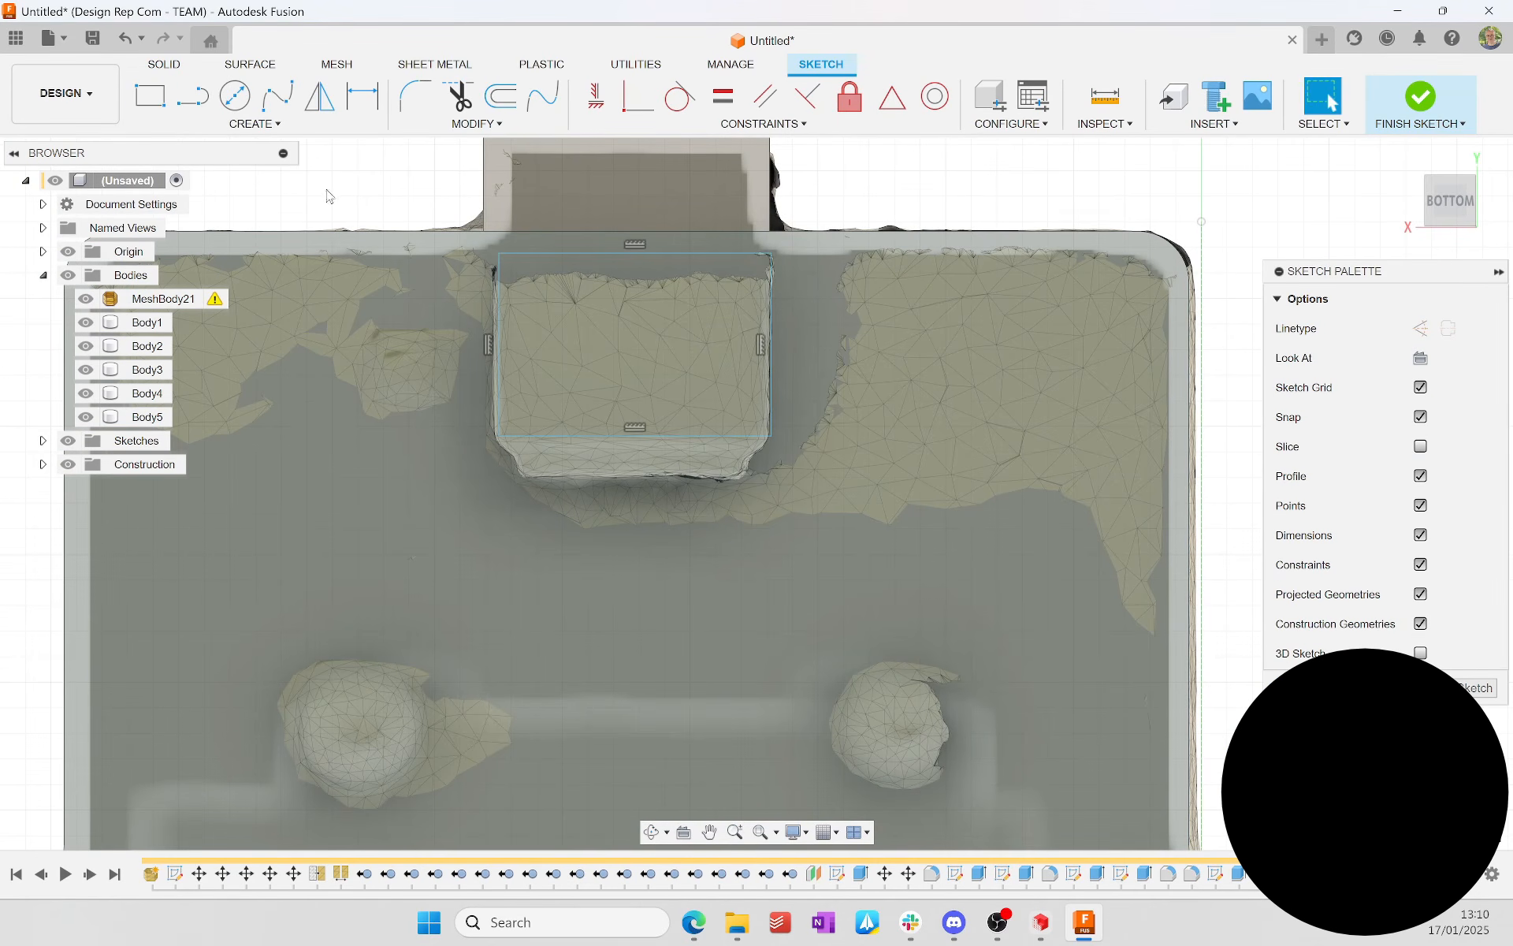
# Step: Dimension the underside rectangle 5.3 mm wide and 3.7 mm deep, and align it to the tab with a line between midpoints
pyautogui.write('5.3252394348')
pyautogui.press('Return')
pyautogui.scroll(-5, 836, 193)
pyautogui.scroll(6, 793, 221)
pyautogui.press('l')
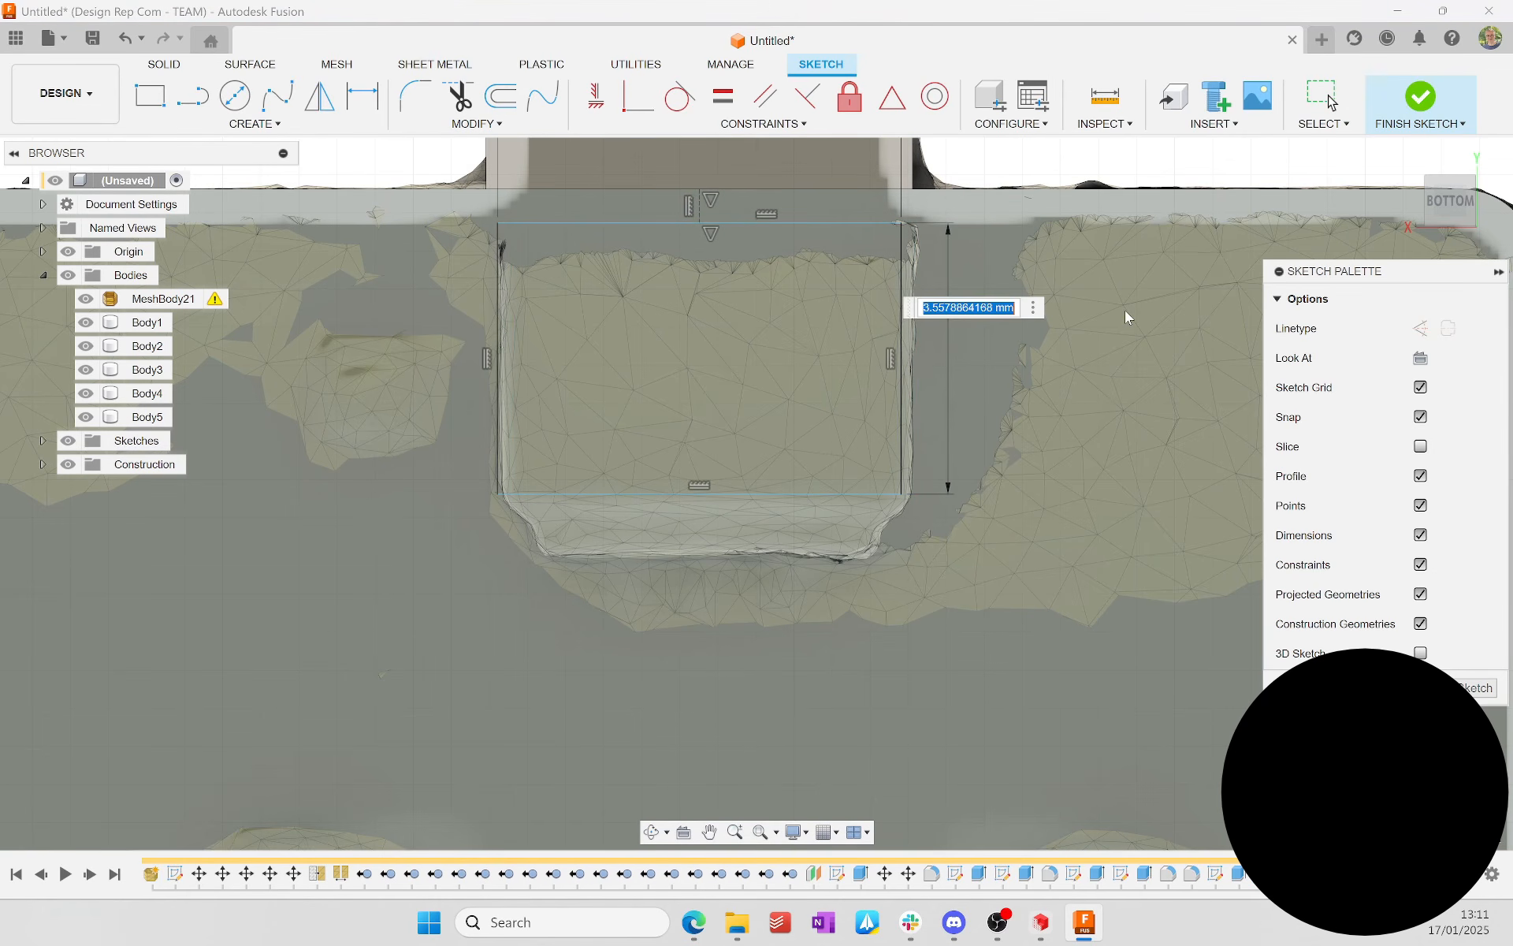
pyautogui.write('3.7')
pyautogui.press('Return')
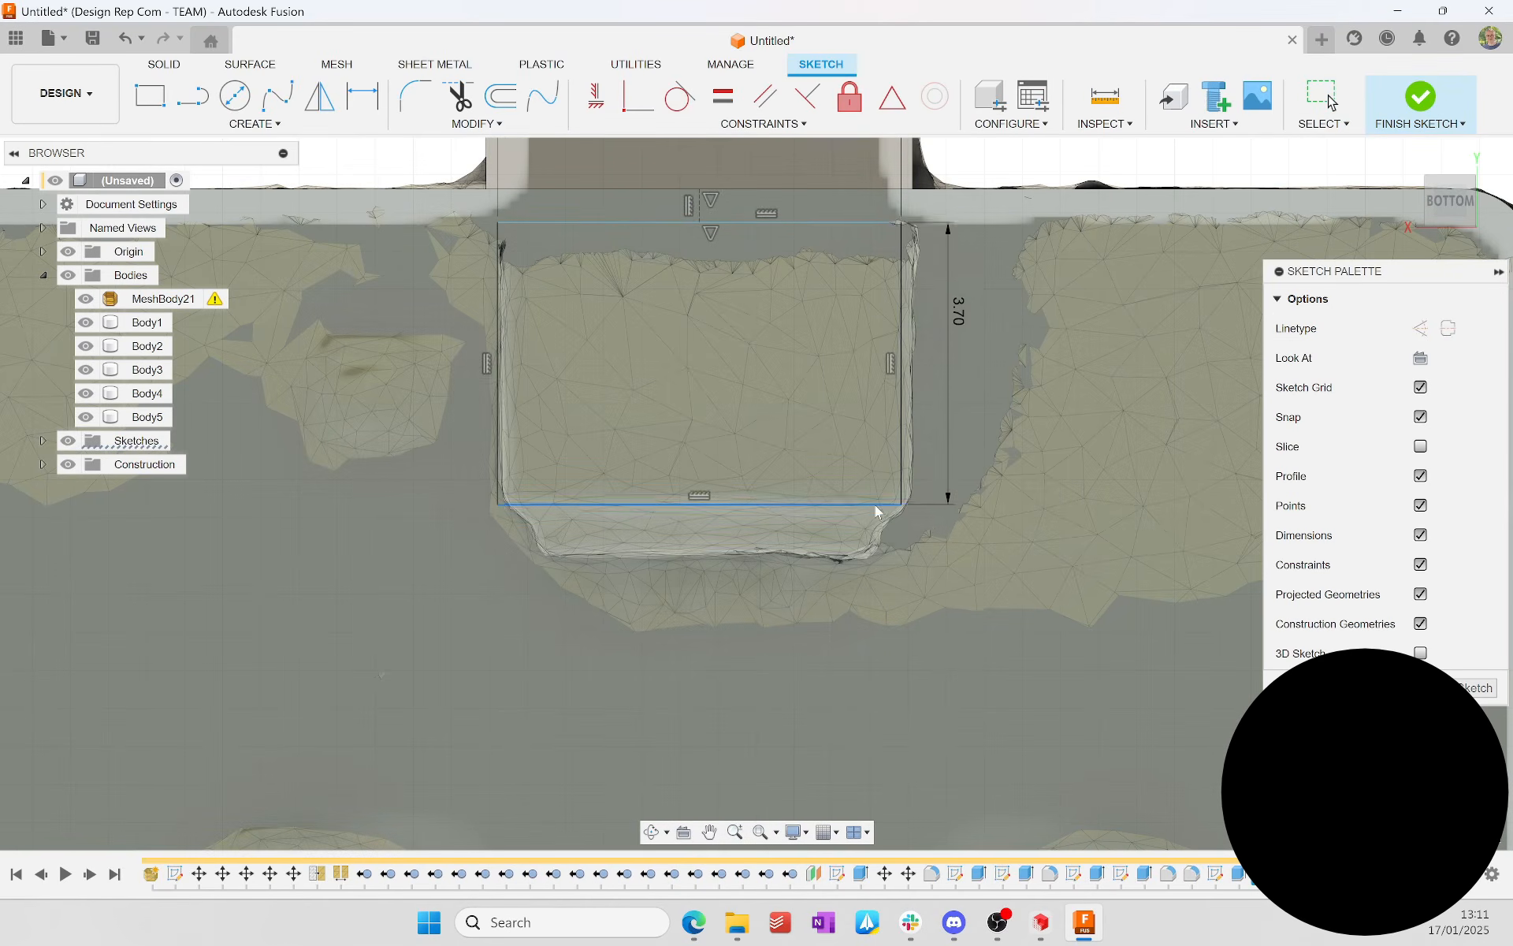
# Step: Extrude the underside rectangle away from the plate as a new body to match the scanned block's height
pyautogui.press('e')
pyautogui.click(1450, 236)
pyautogui.scroll(4, 726, 243)
pyautogui.moveTo(699, 480)
pyautogui.mouseDown()
pyautogui.moveTo(699, 253)
pyautogui.moveTo(659, 228)
pyautogui.mouseUp()
pyautogui.scroll(-3, 886, 442)
pyautogui.press('Return')
# Step: Start a sketch on the underside block's inner face, opposite the tab, and draw a rectangle over the scan's smaller protruding section
pyautogui.keyDown('shift'); pyautogui.moveTo(886, 443); pyautogui.dragTo(804, 427, button='middle'); pyautogui.keyUp('shift')
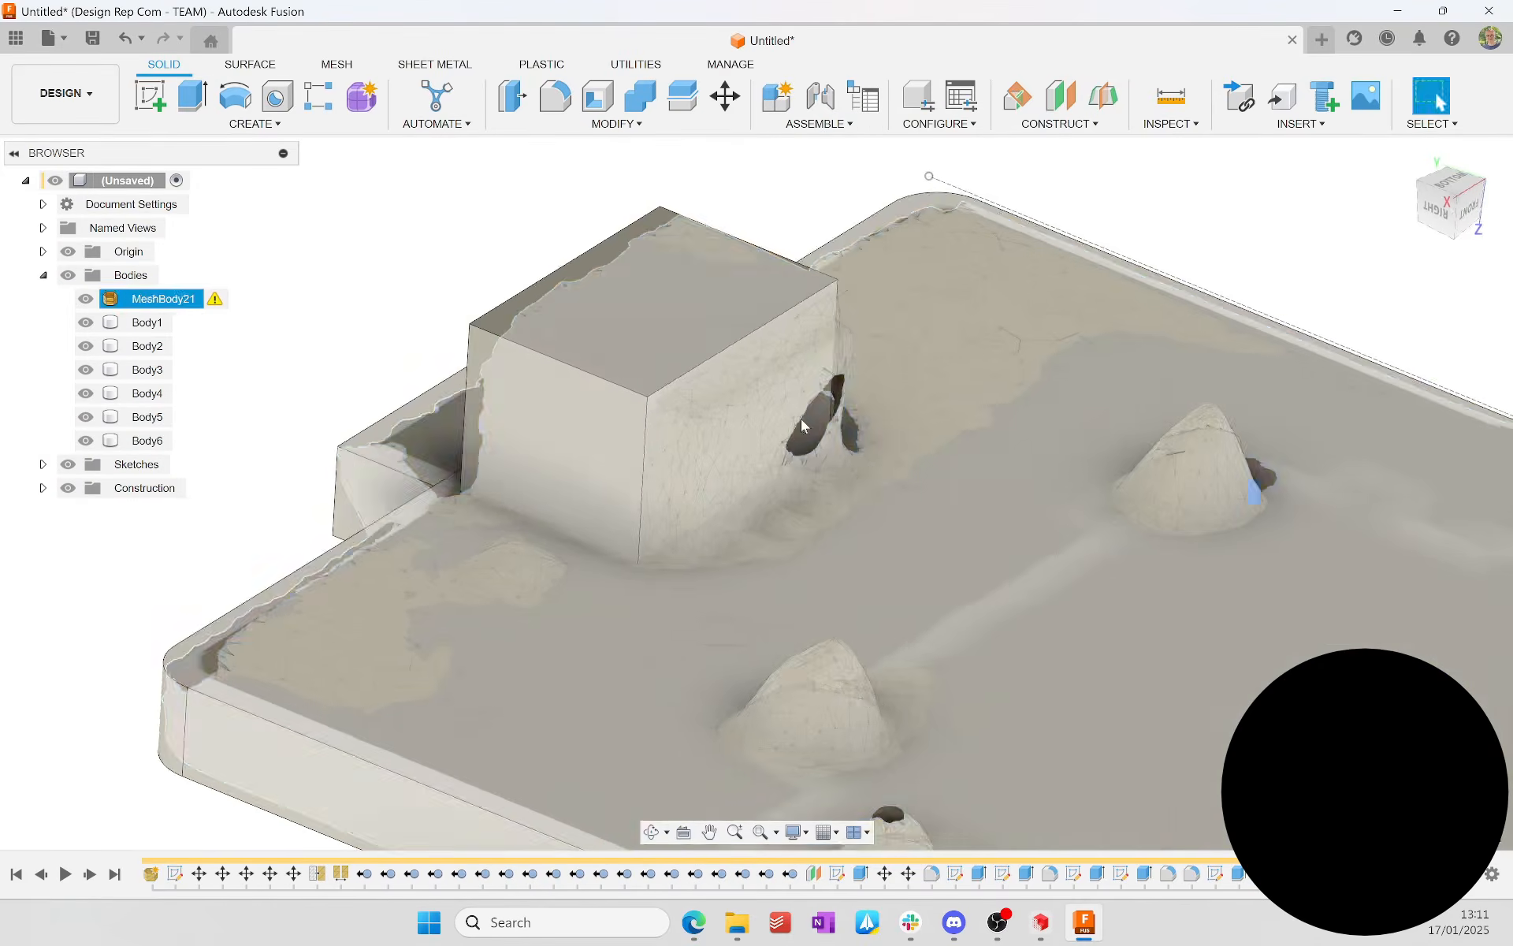
pyautogui.click(155, 96)
pyautogui.press('r')
# Step: Dimension the rectangle on the block's inner face to fit the outline of the protruding scan section
pyautogui.press('d')
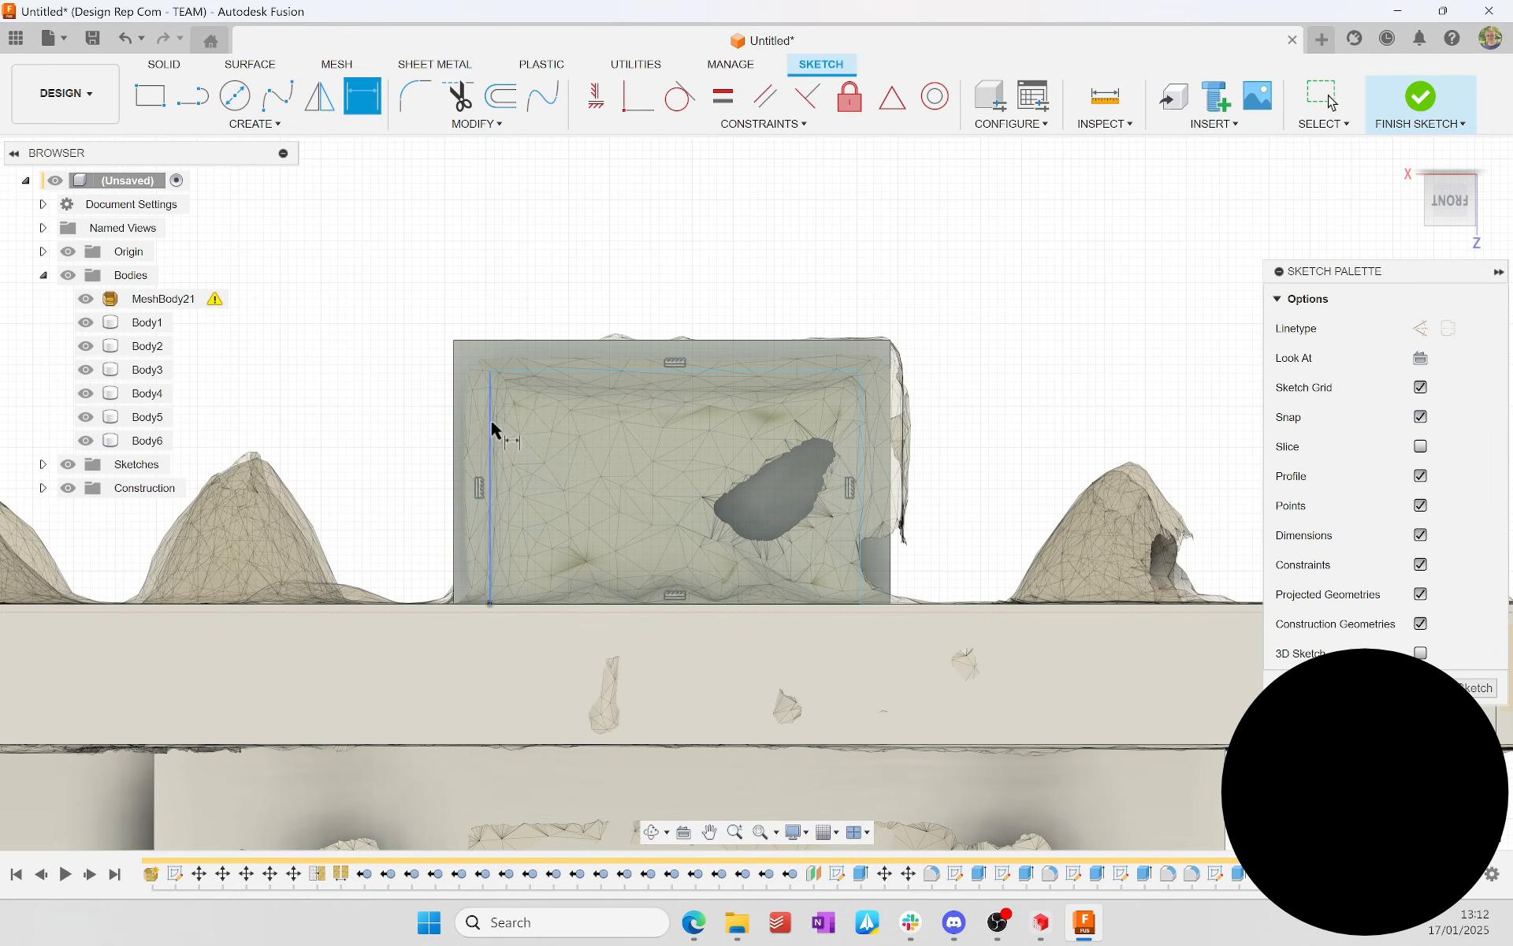
pyautogui.press('Return')
pyautogui.scroll(3, 490, 385)
pyautogui.click(1223, 418)
pyautogui.click(1178, 418)
pyautogui.click(695, 302)
pyautogui.click(704, 236)
pyautogui.press('Return')
# Step: Extrude the inner-face rectangle outward from the underside block to match the depth of the scanned protrusion
pyautogui.scroll(2, 705, 299)
pyautogui.press('e')
pyautogui.moveTo(747, 456); pyautogui.dragTo(853, 457)
pyautogui.press('Return')
# Step: Combine all the modelled solid bodies into a single body, starting from Body1
pyautogui.moveTo(853, 456)
pyautogui.keyDown('shift'); pyautogui.mouseDown(button='middle')
pyautogui.moveTo(352, 624)
pyautogui.moveTo(709, 394)
pyautogui.mouseUp(button='middle'); pyautogui.keyUp('shift')
pyautogui.click(640, 96)
pyautogui.click(147, 323)
pyautogui.click(147, 346)
pyautogui.press('Return')
# Step: Hide the scan mesh so that only the combined solid model is displayed
pyautogui.scroll(-4, 442, 621)
pyautogui.click(85, 299)
pyautogui.scroll(-2, 780, 494)
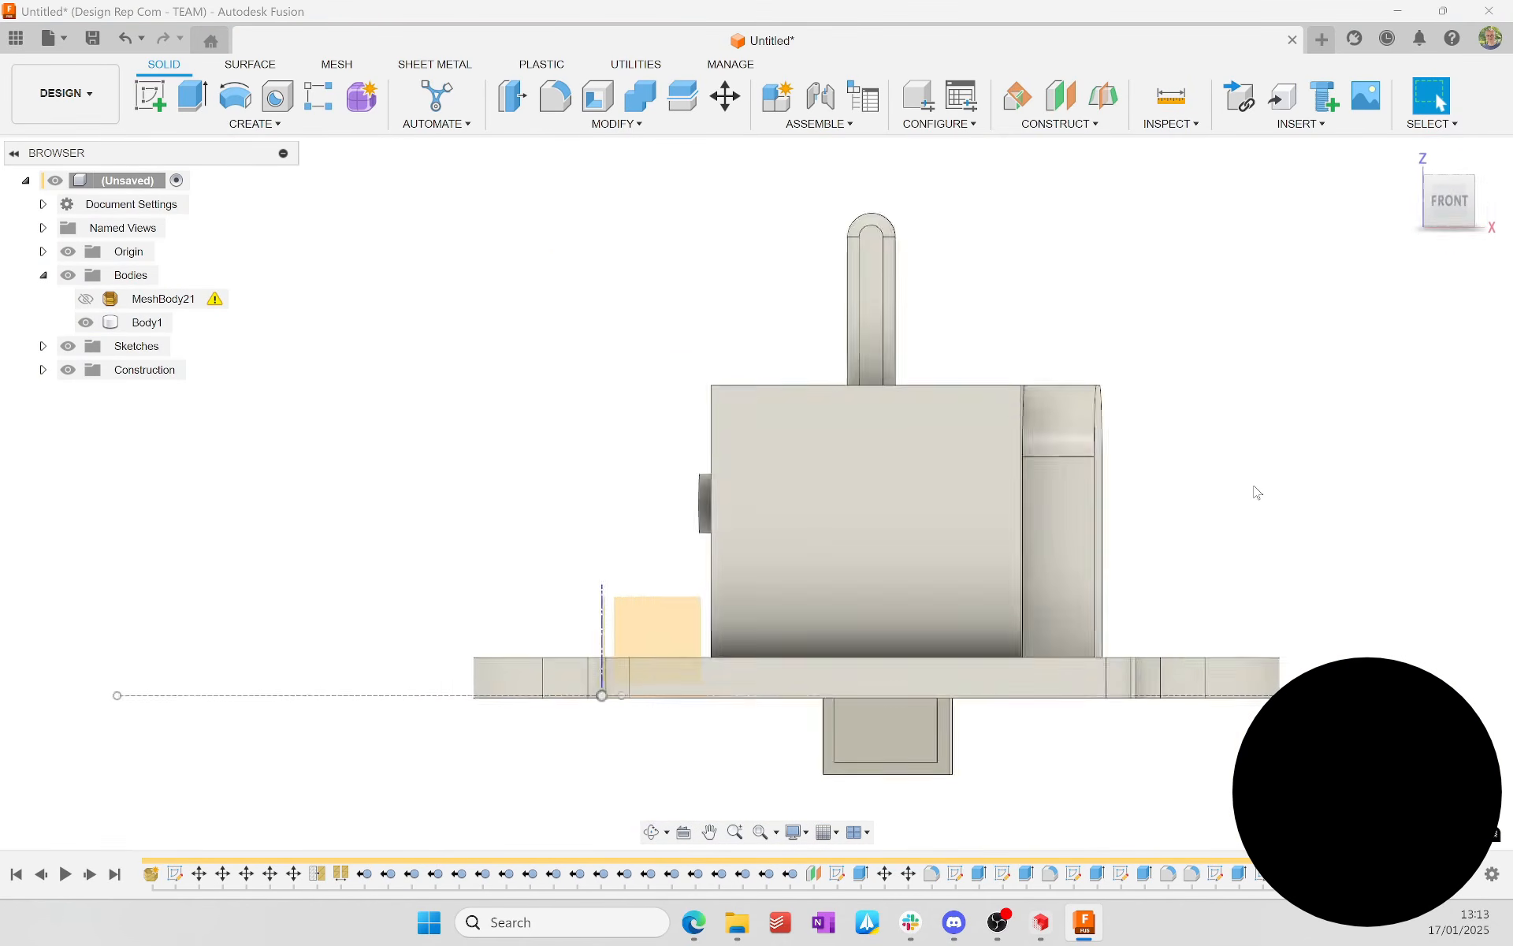